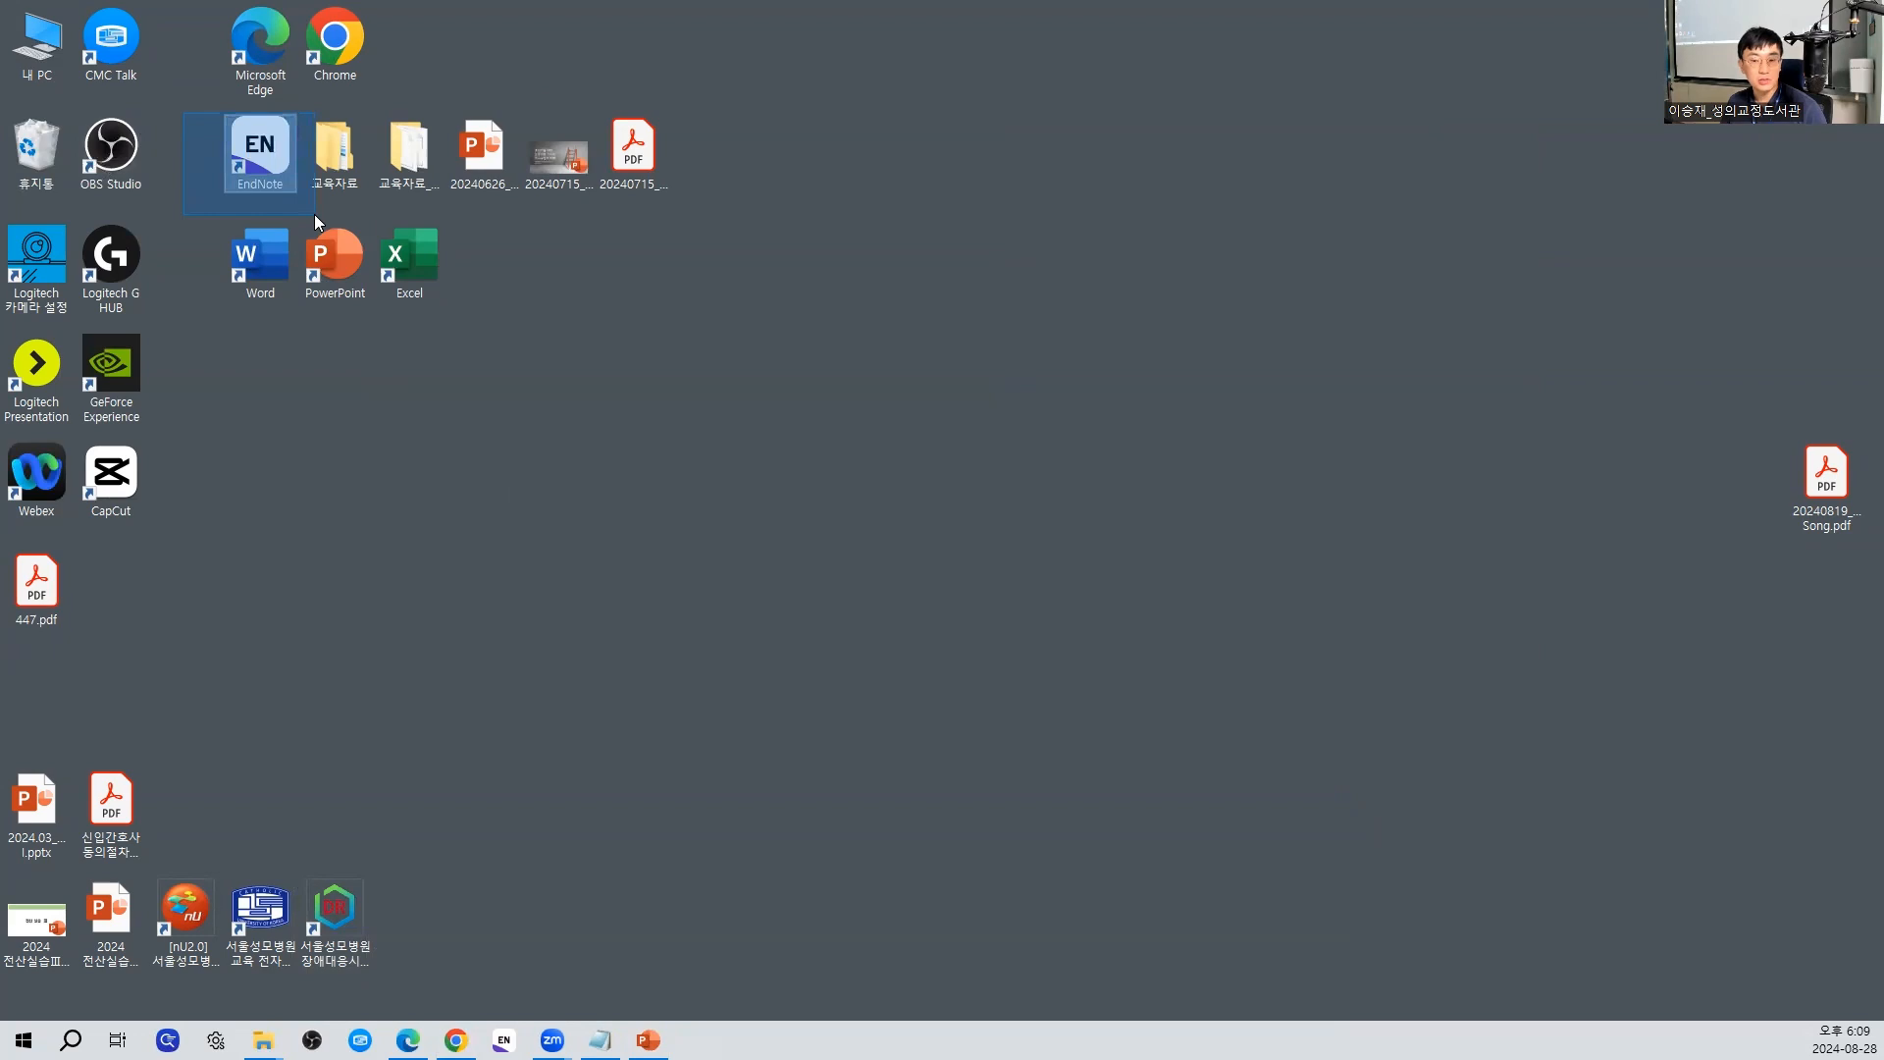
Launch EndNote from the installed programs list and shift its setup window slightly on the desktop
drag(314, 214, 314, 214)
click(314, 214)
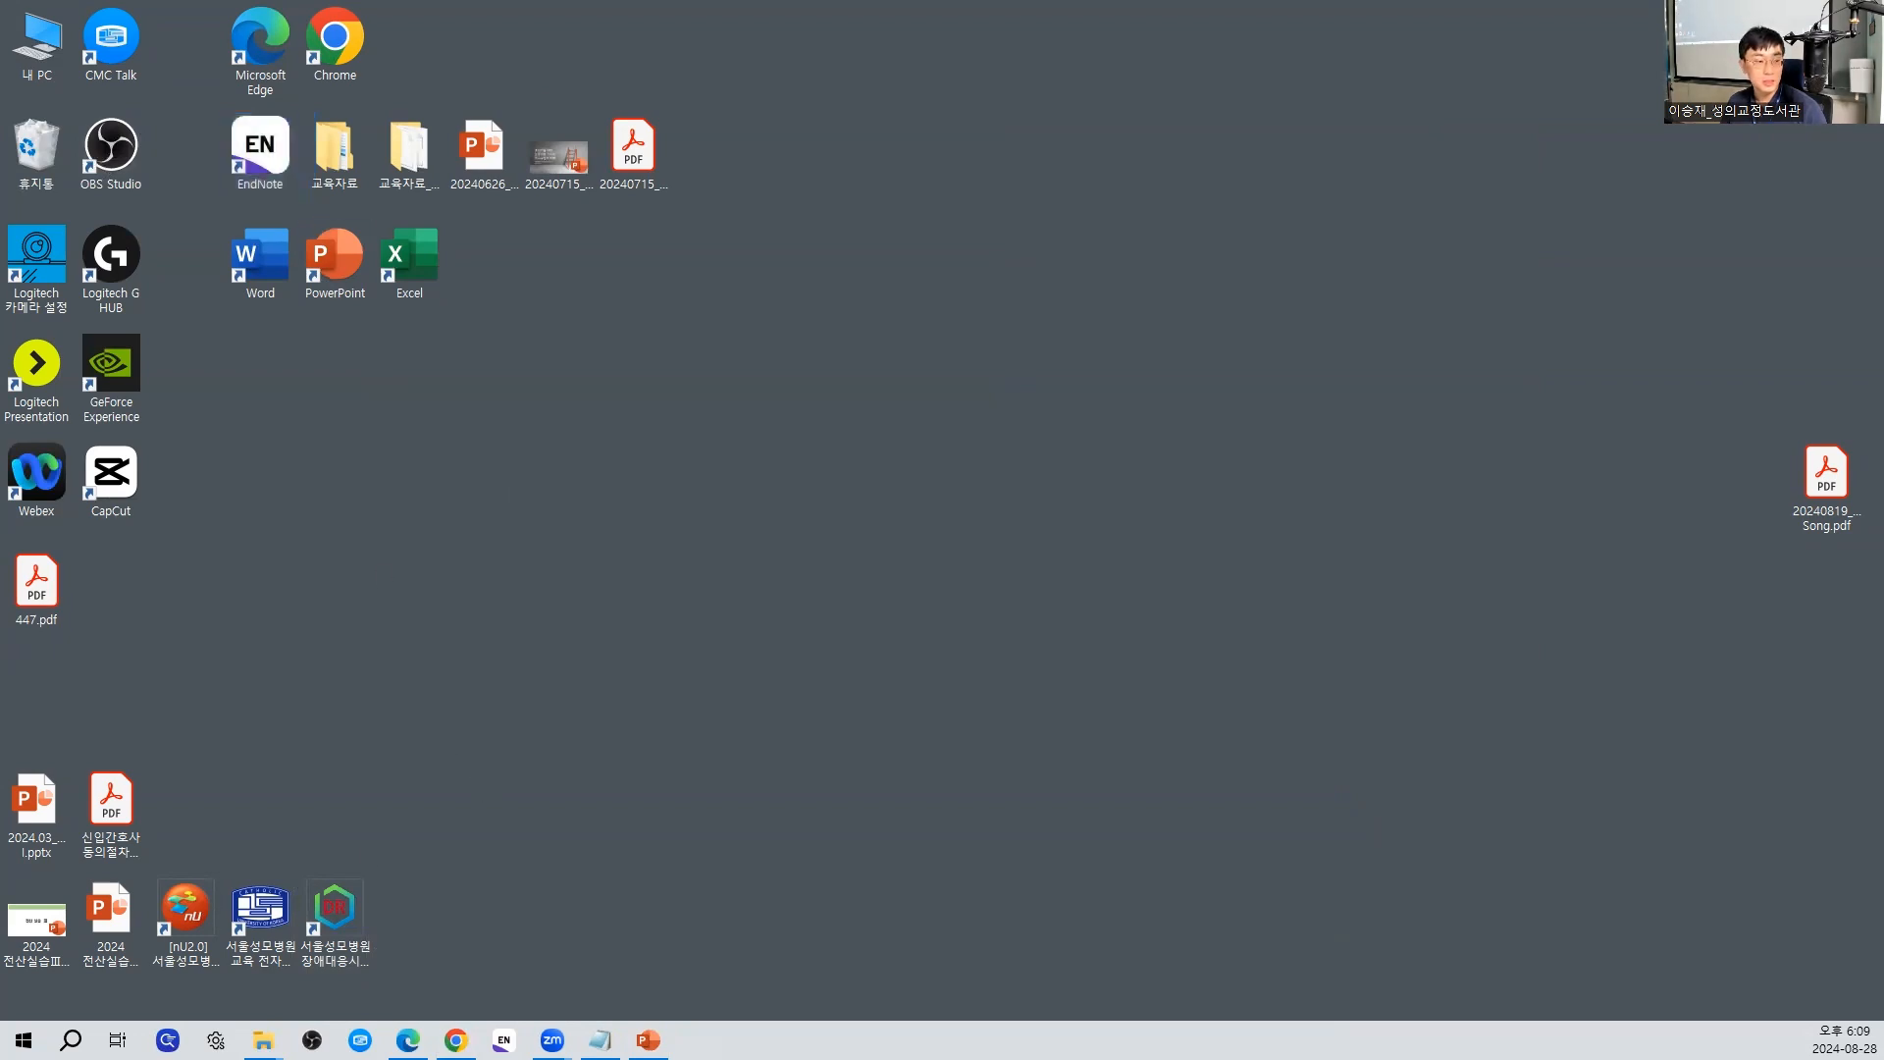
click(24, 1039)
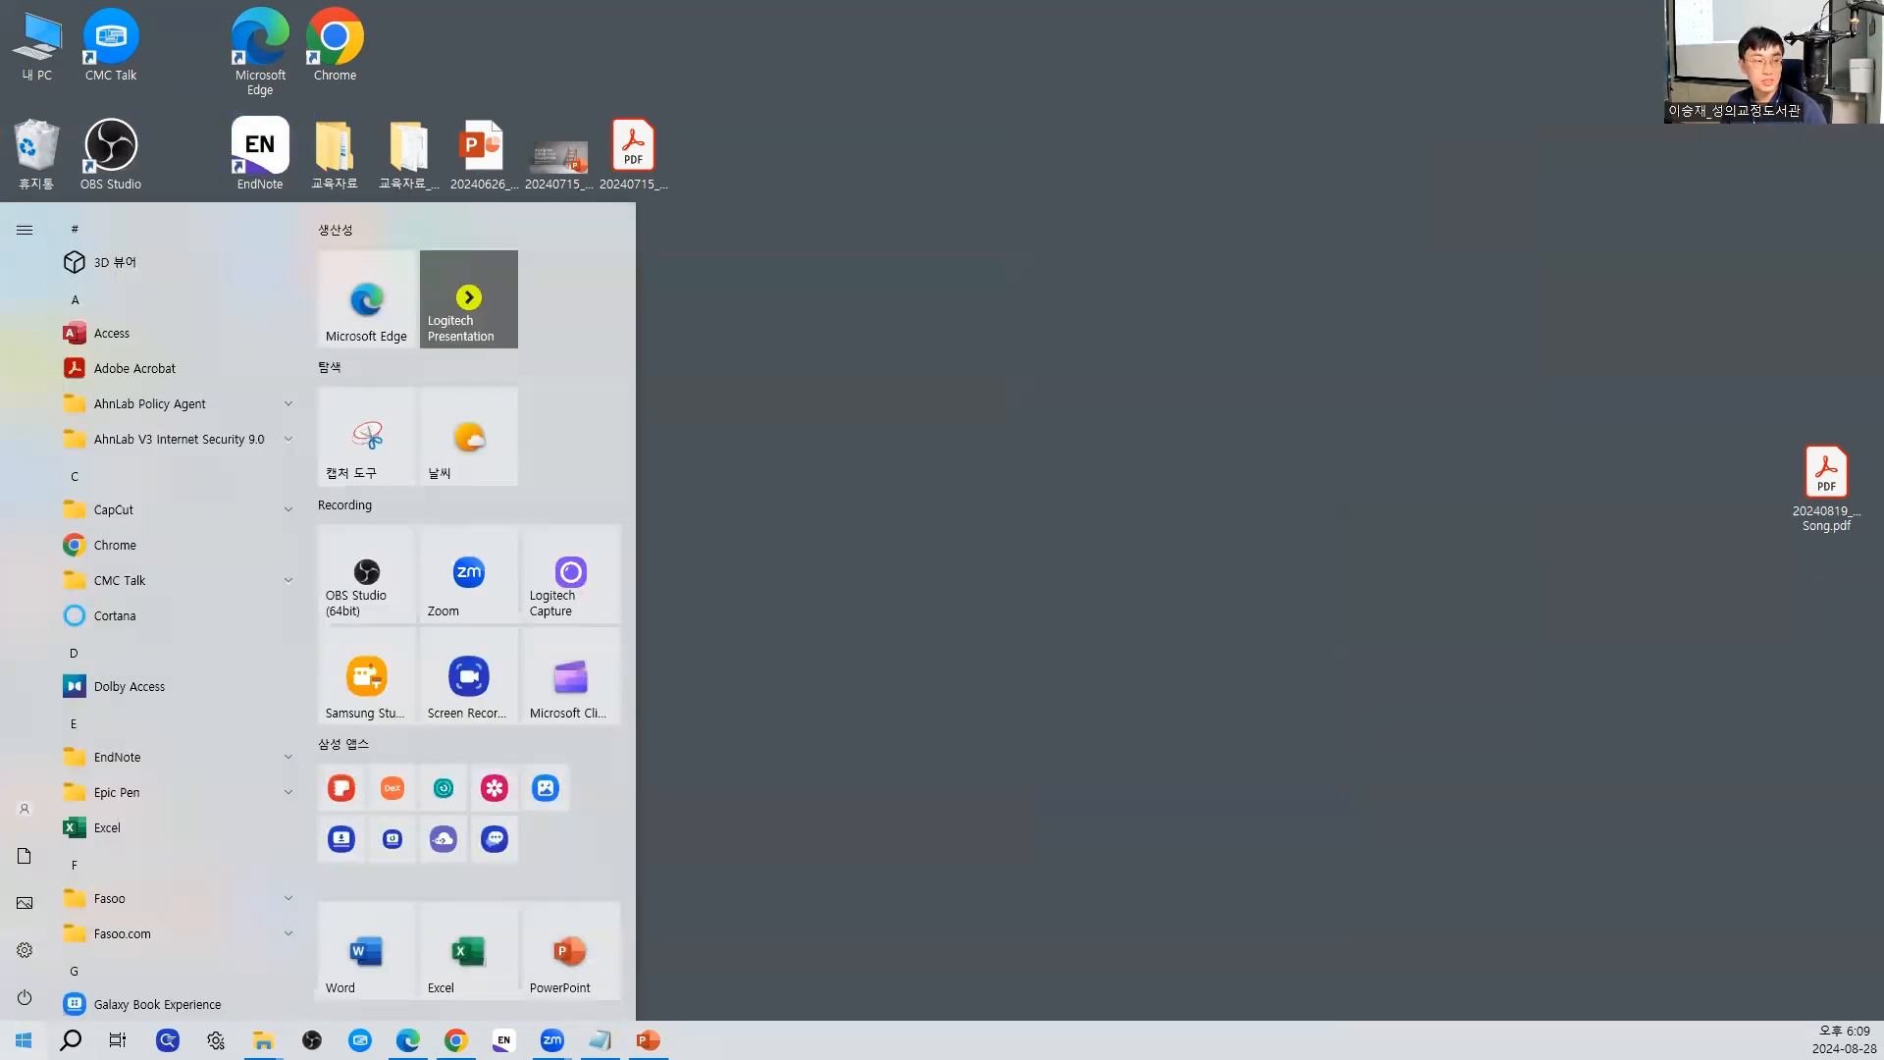
scroll(157, 756, down, 5)
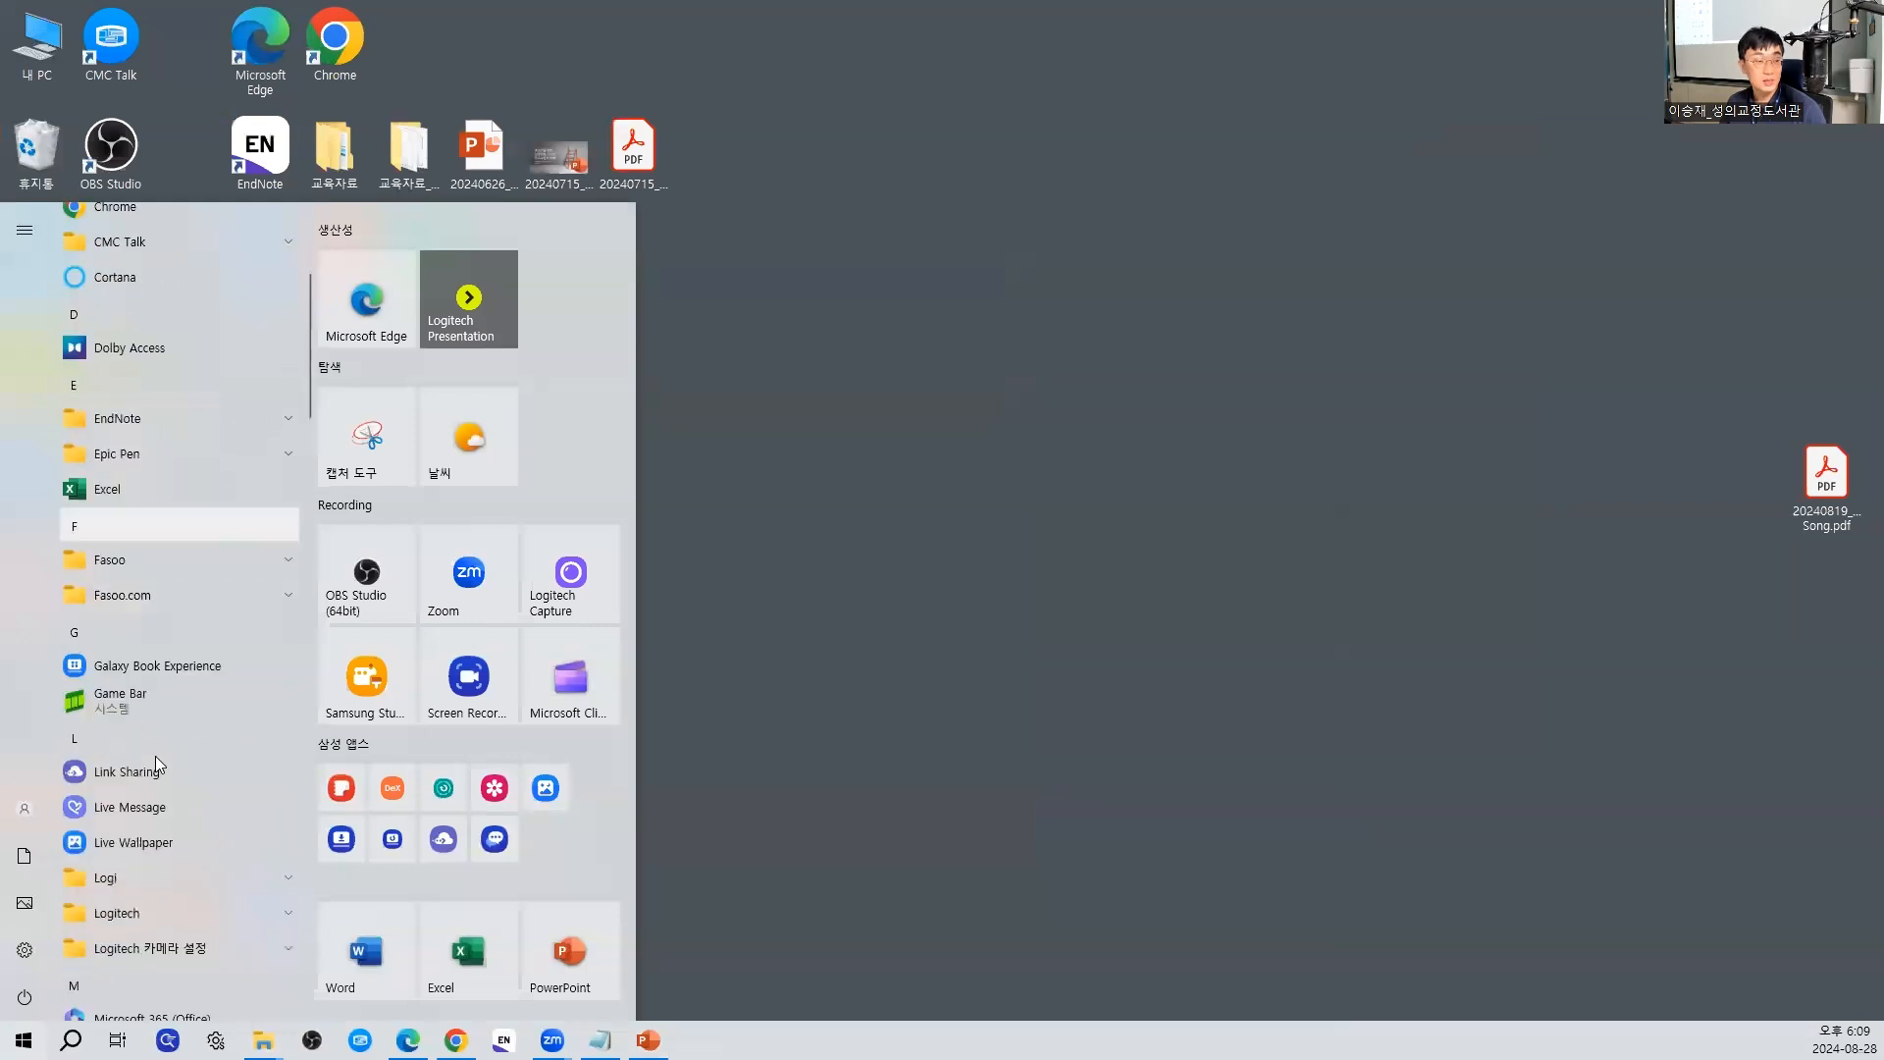
click(177, 397)
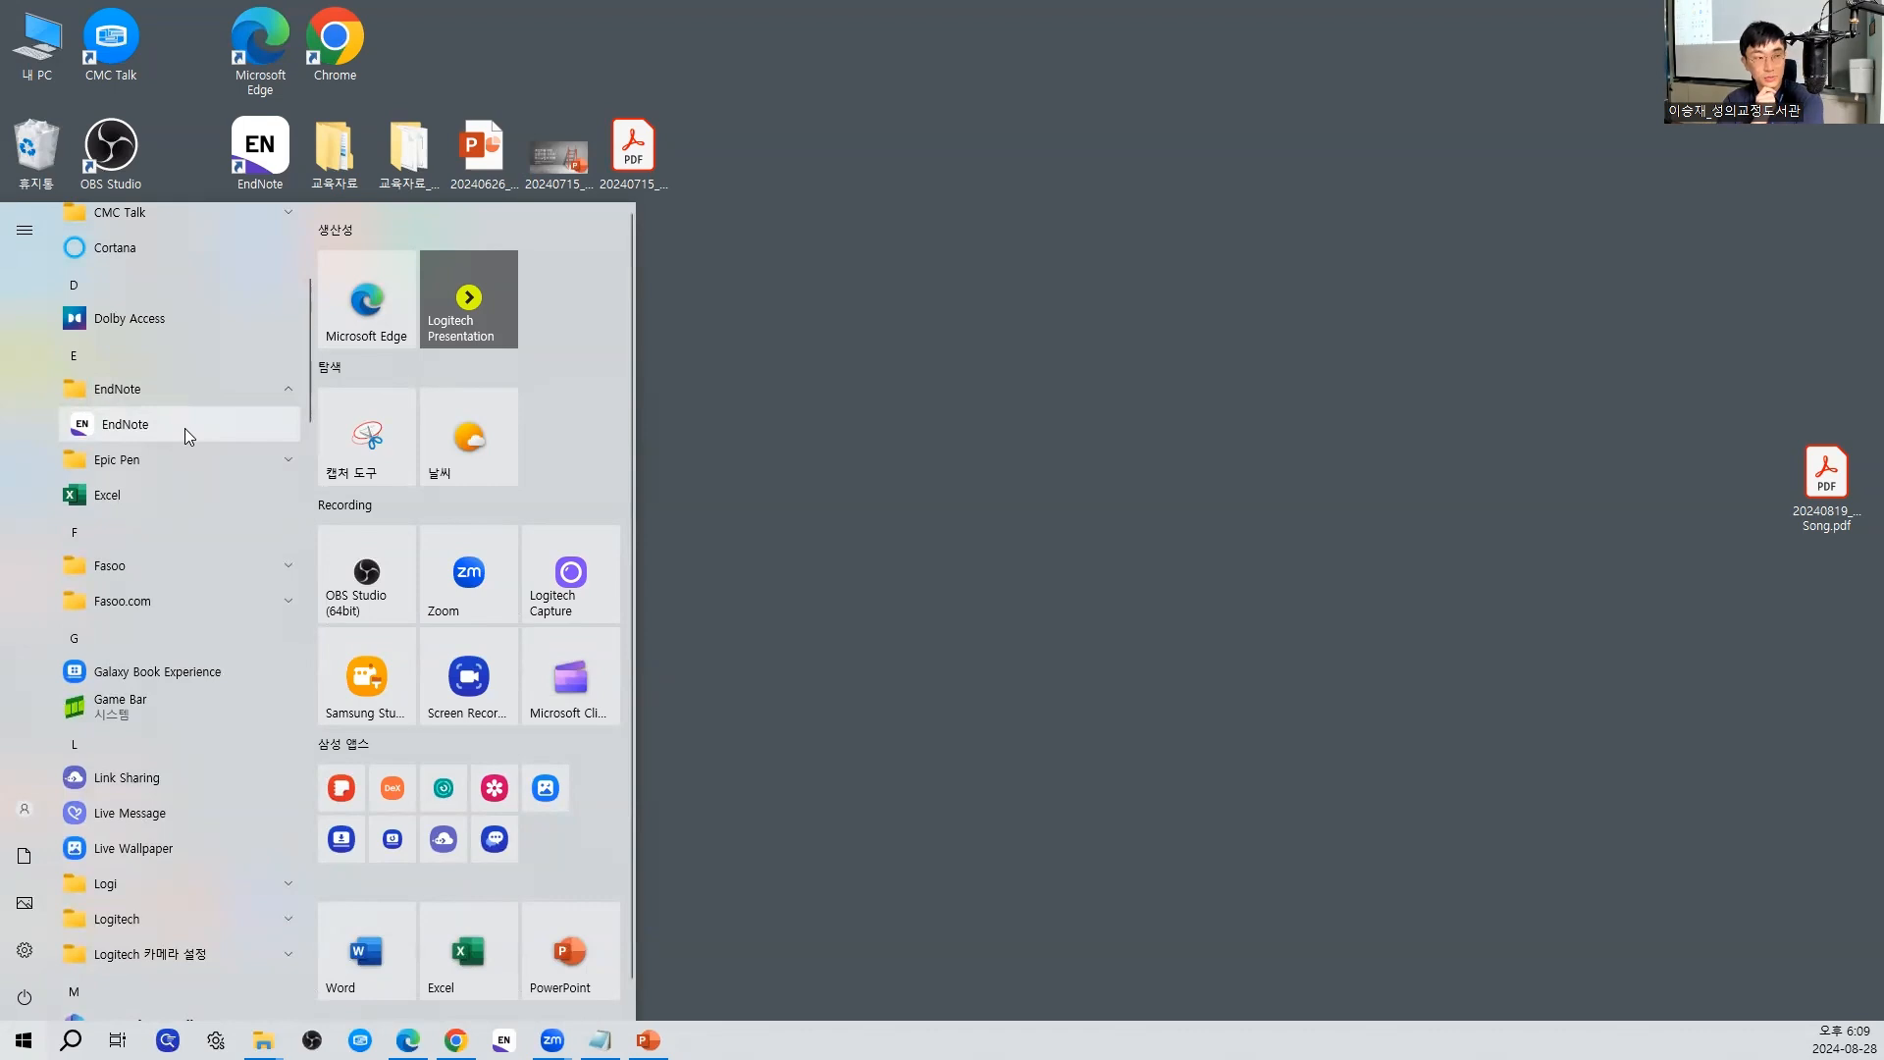
click(190, 417)
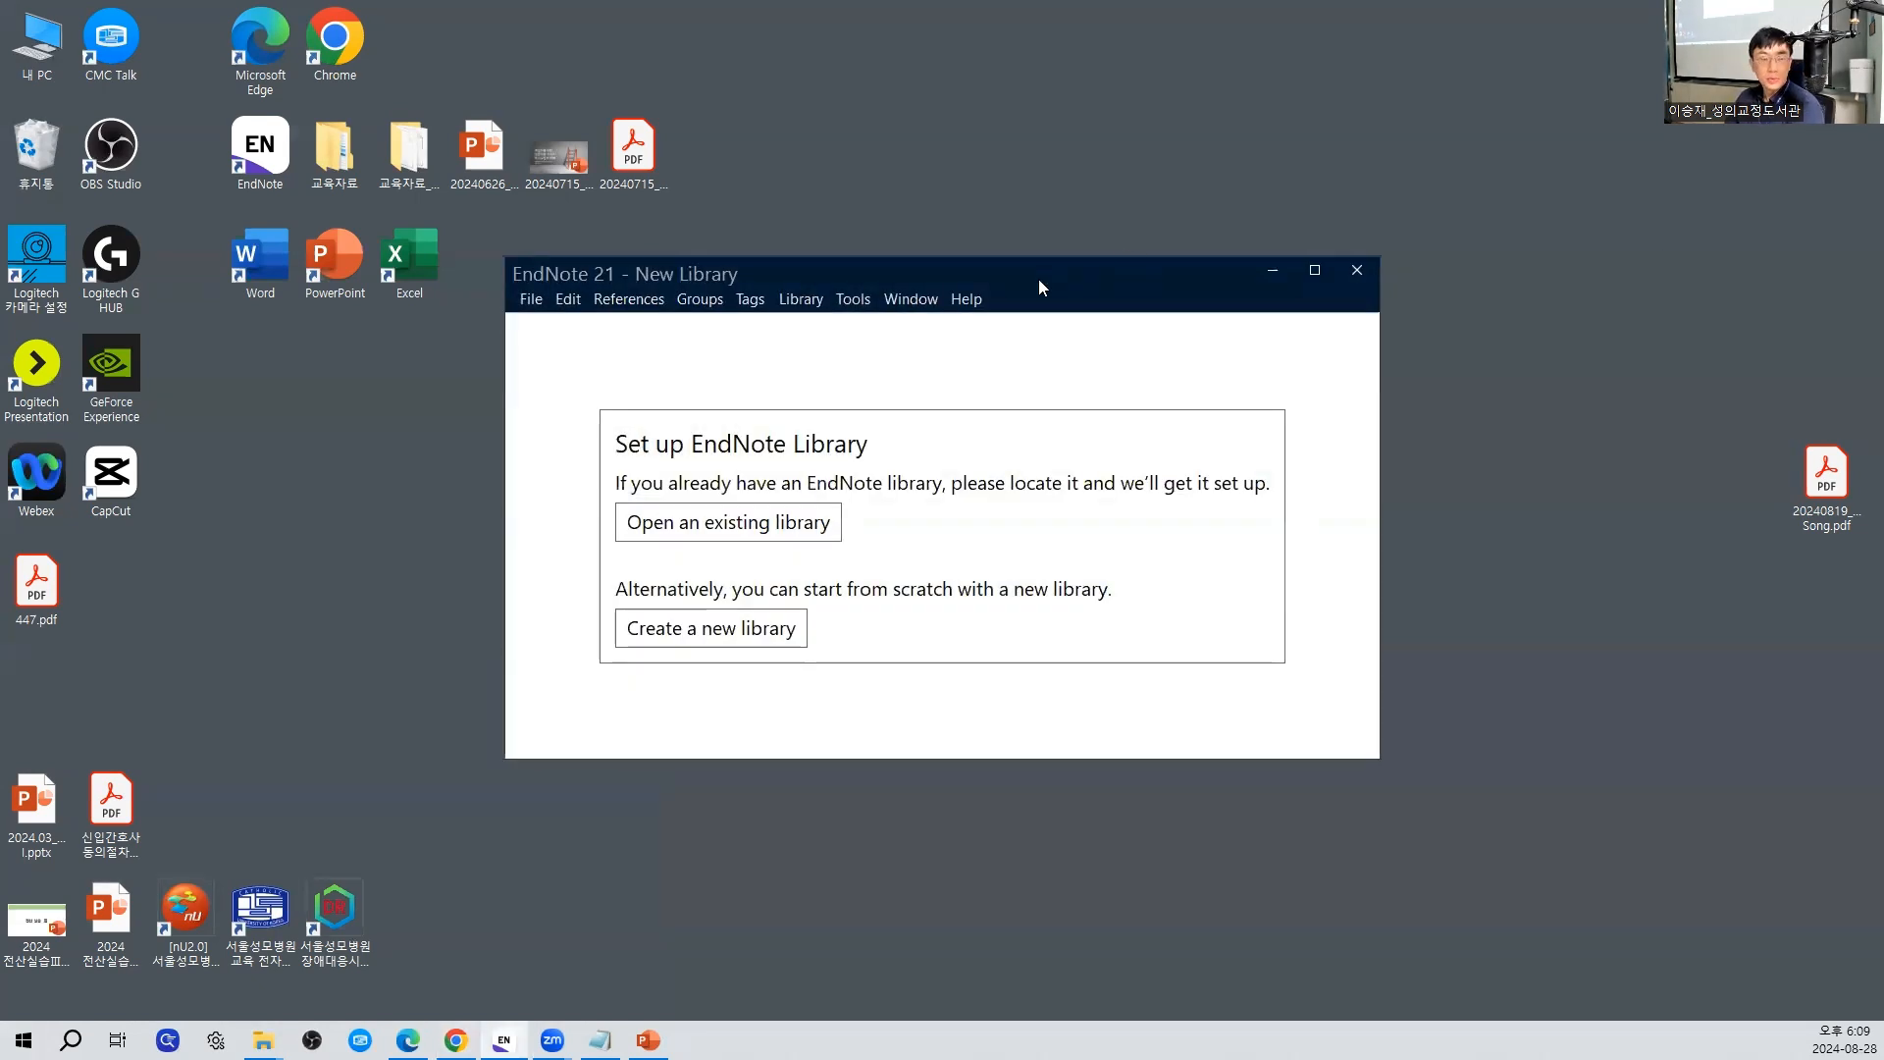
drag(1035, 269, 1021, 259)
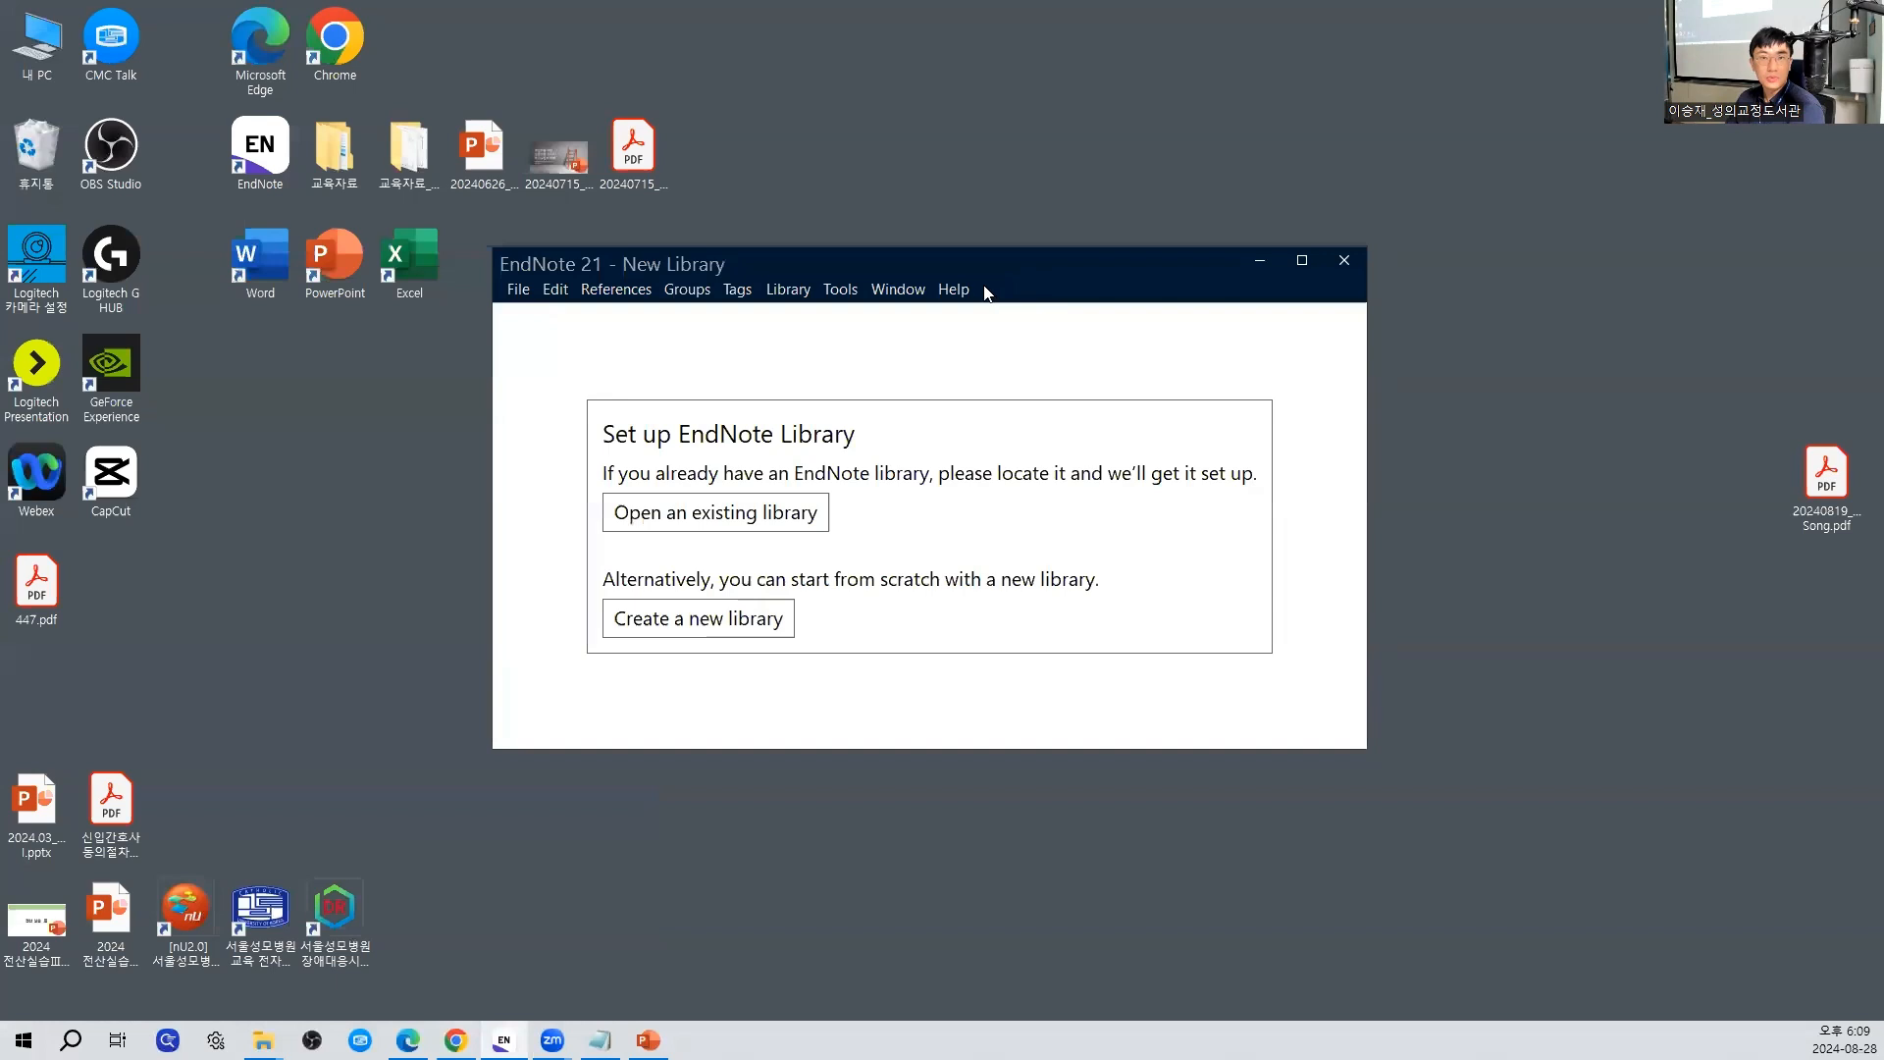
click(957, 289)
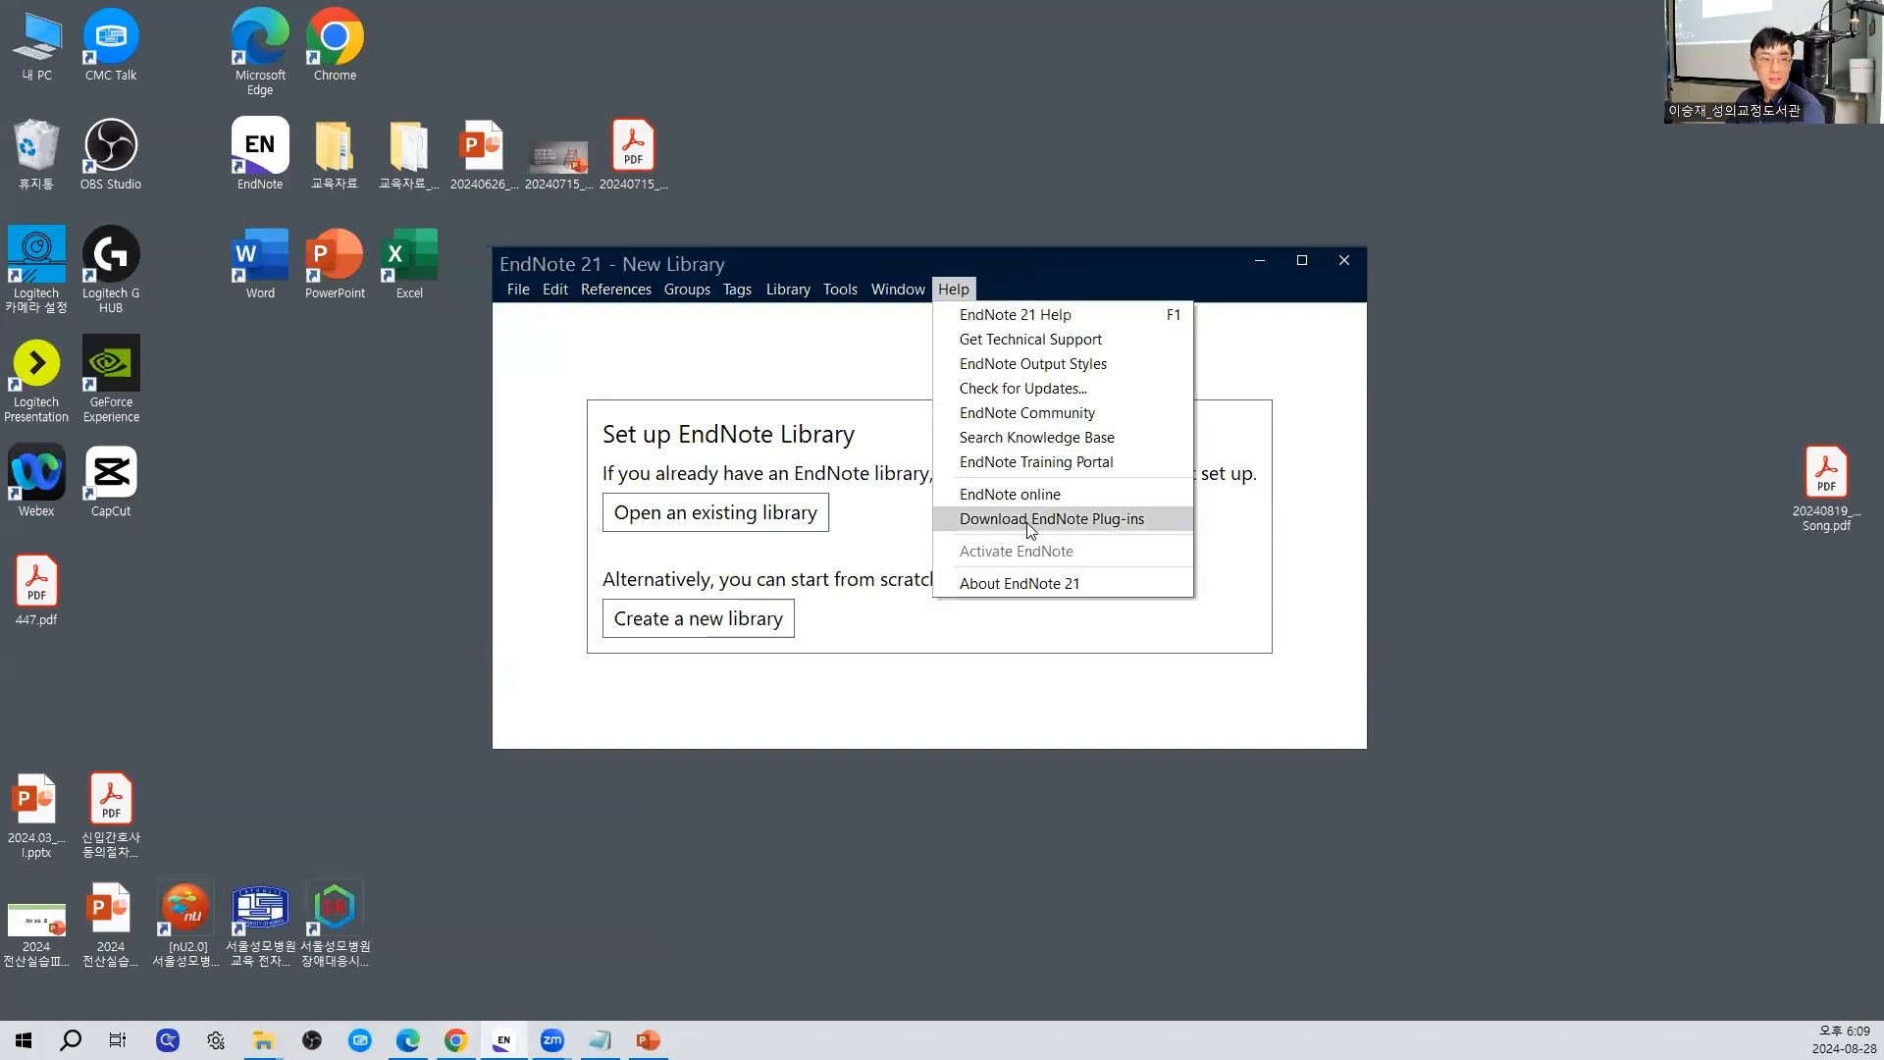
click(1338, 399)
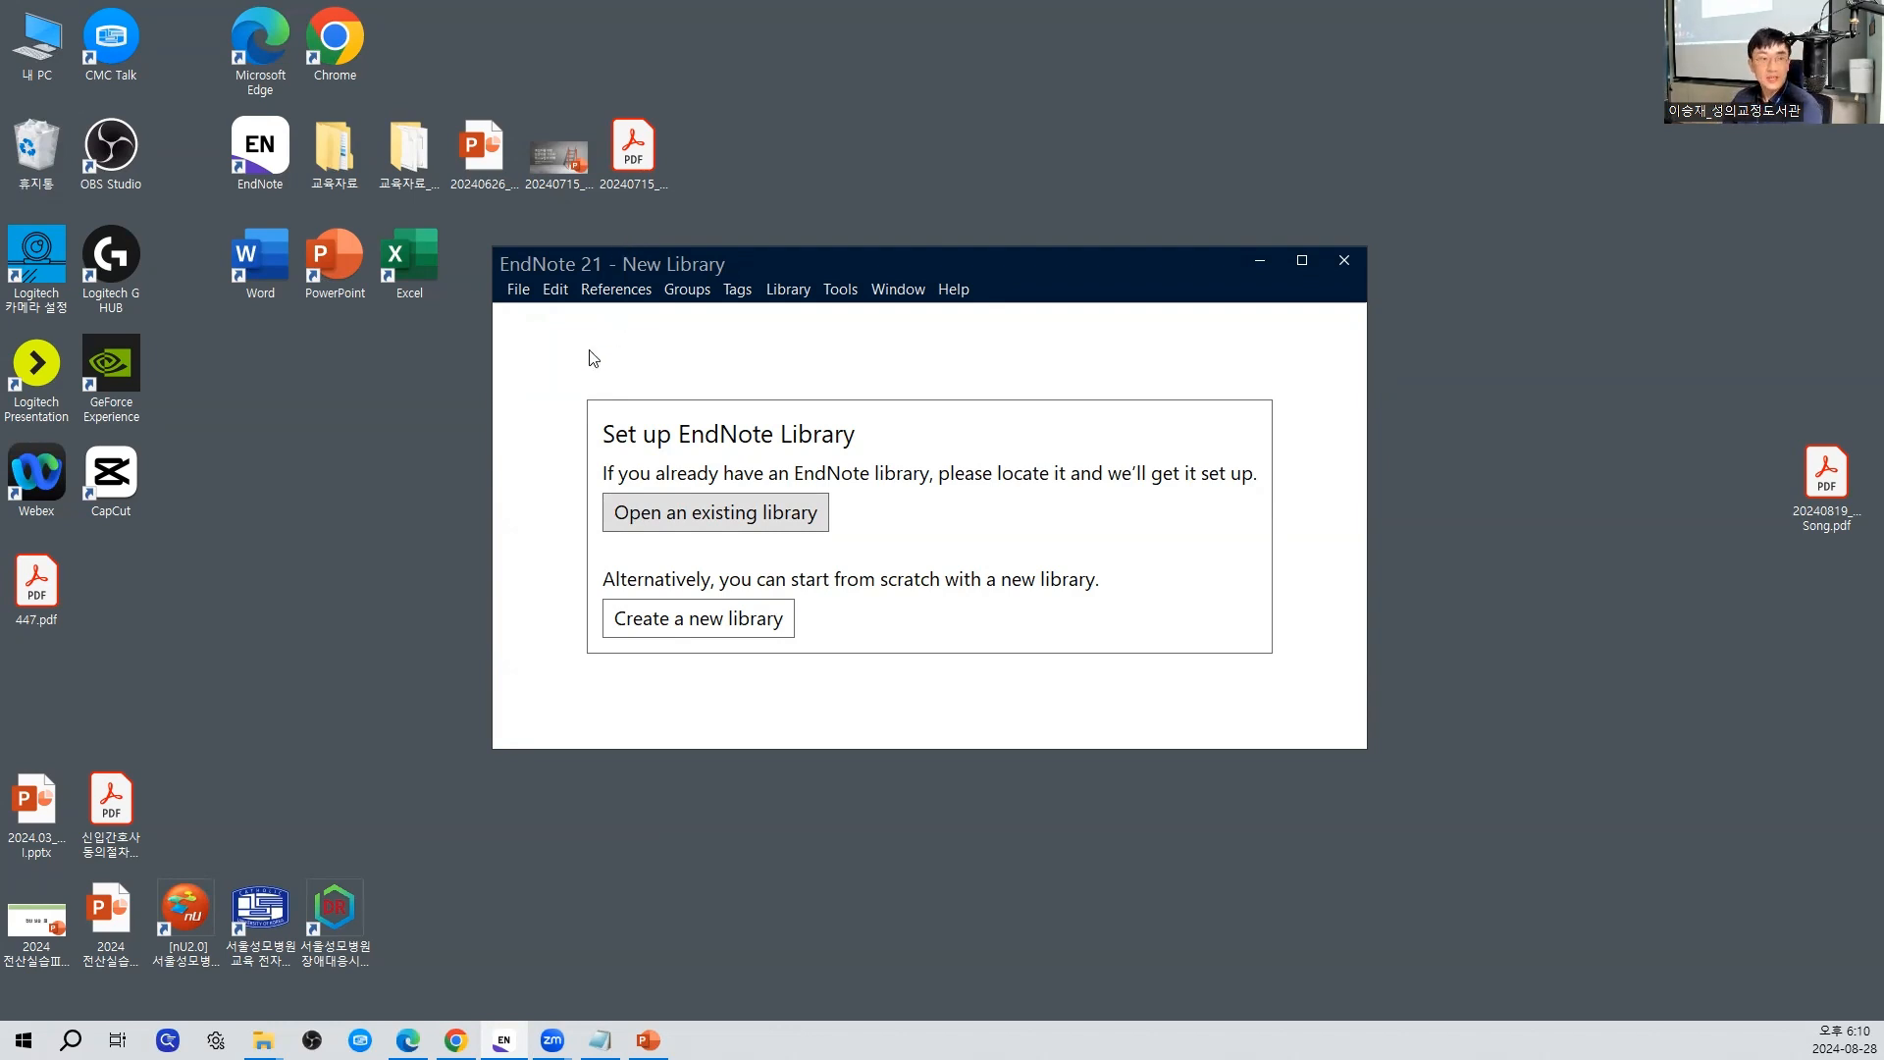
click(519, 289)
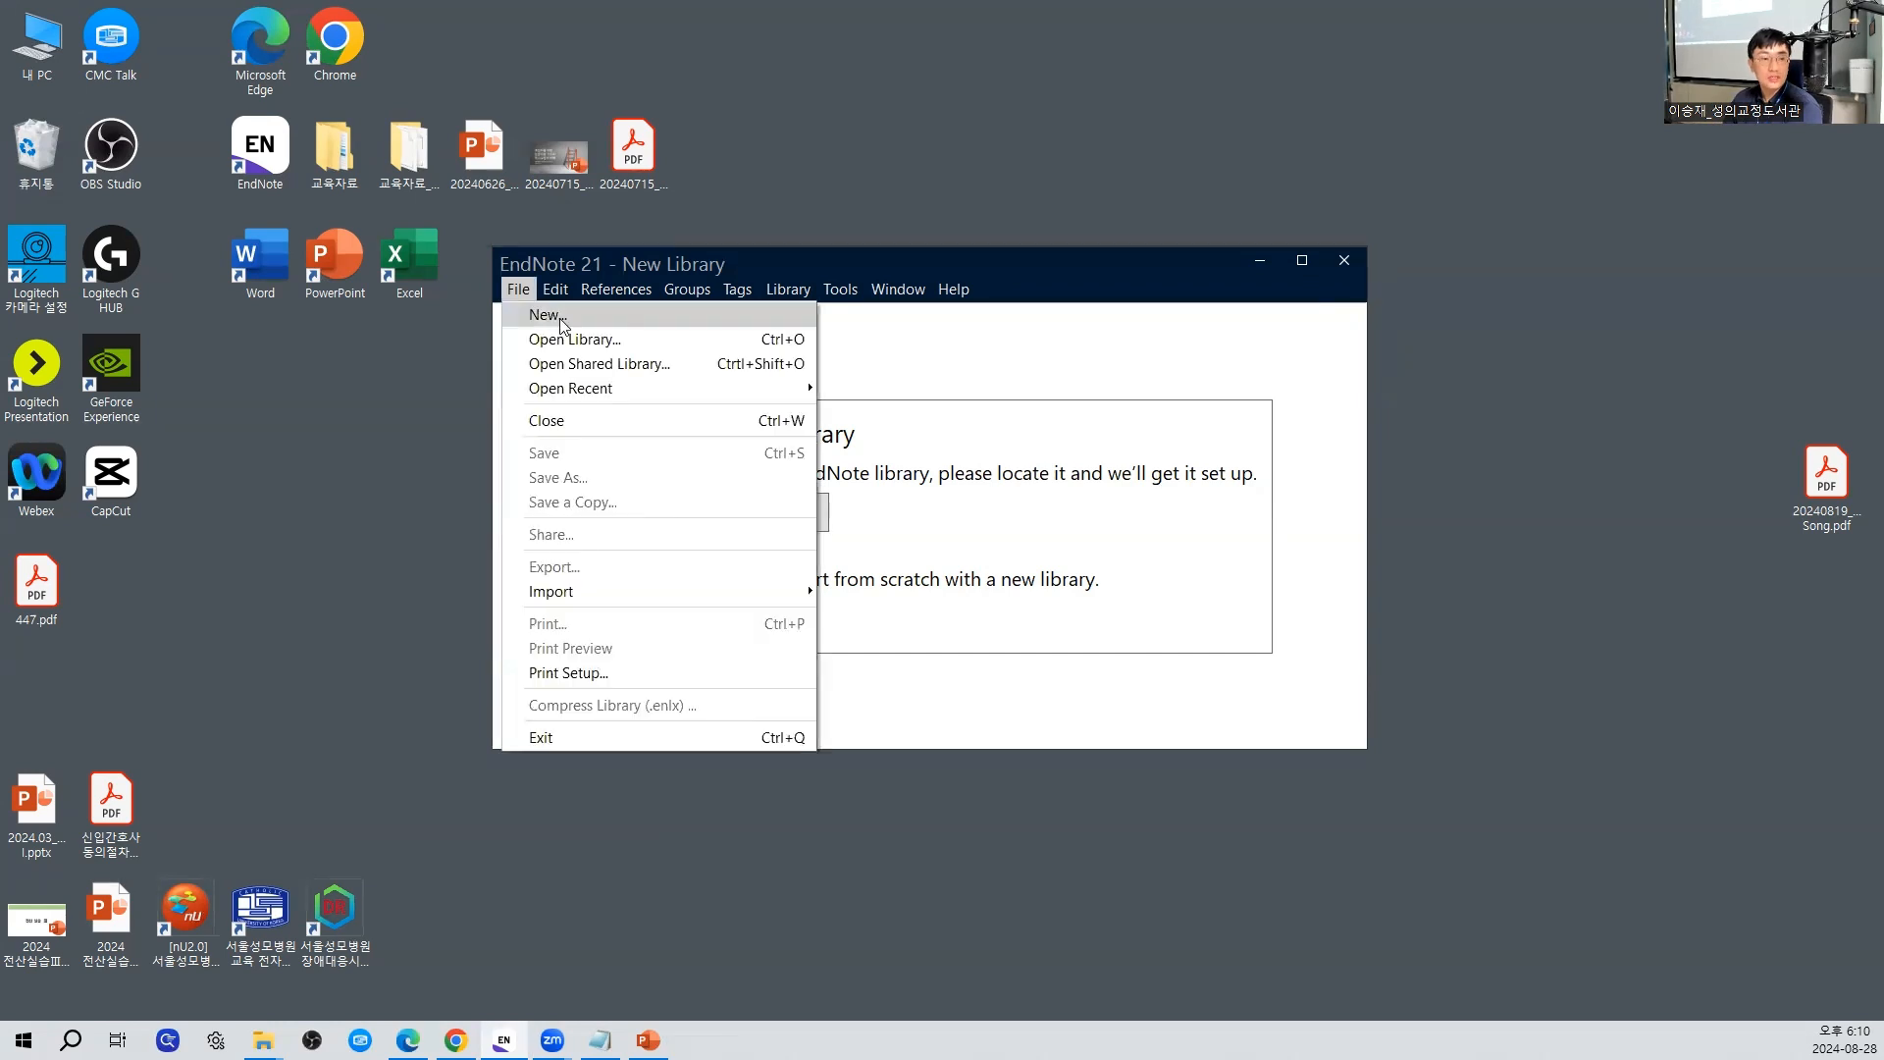
click(991, 349)
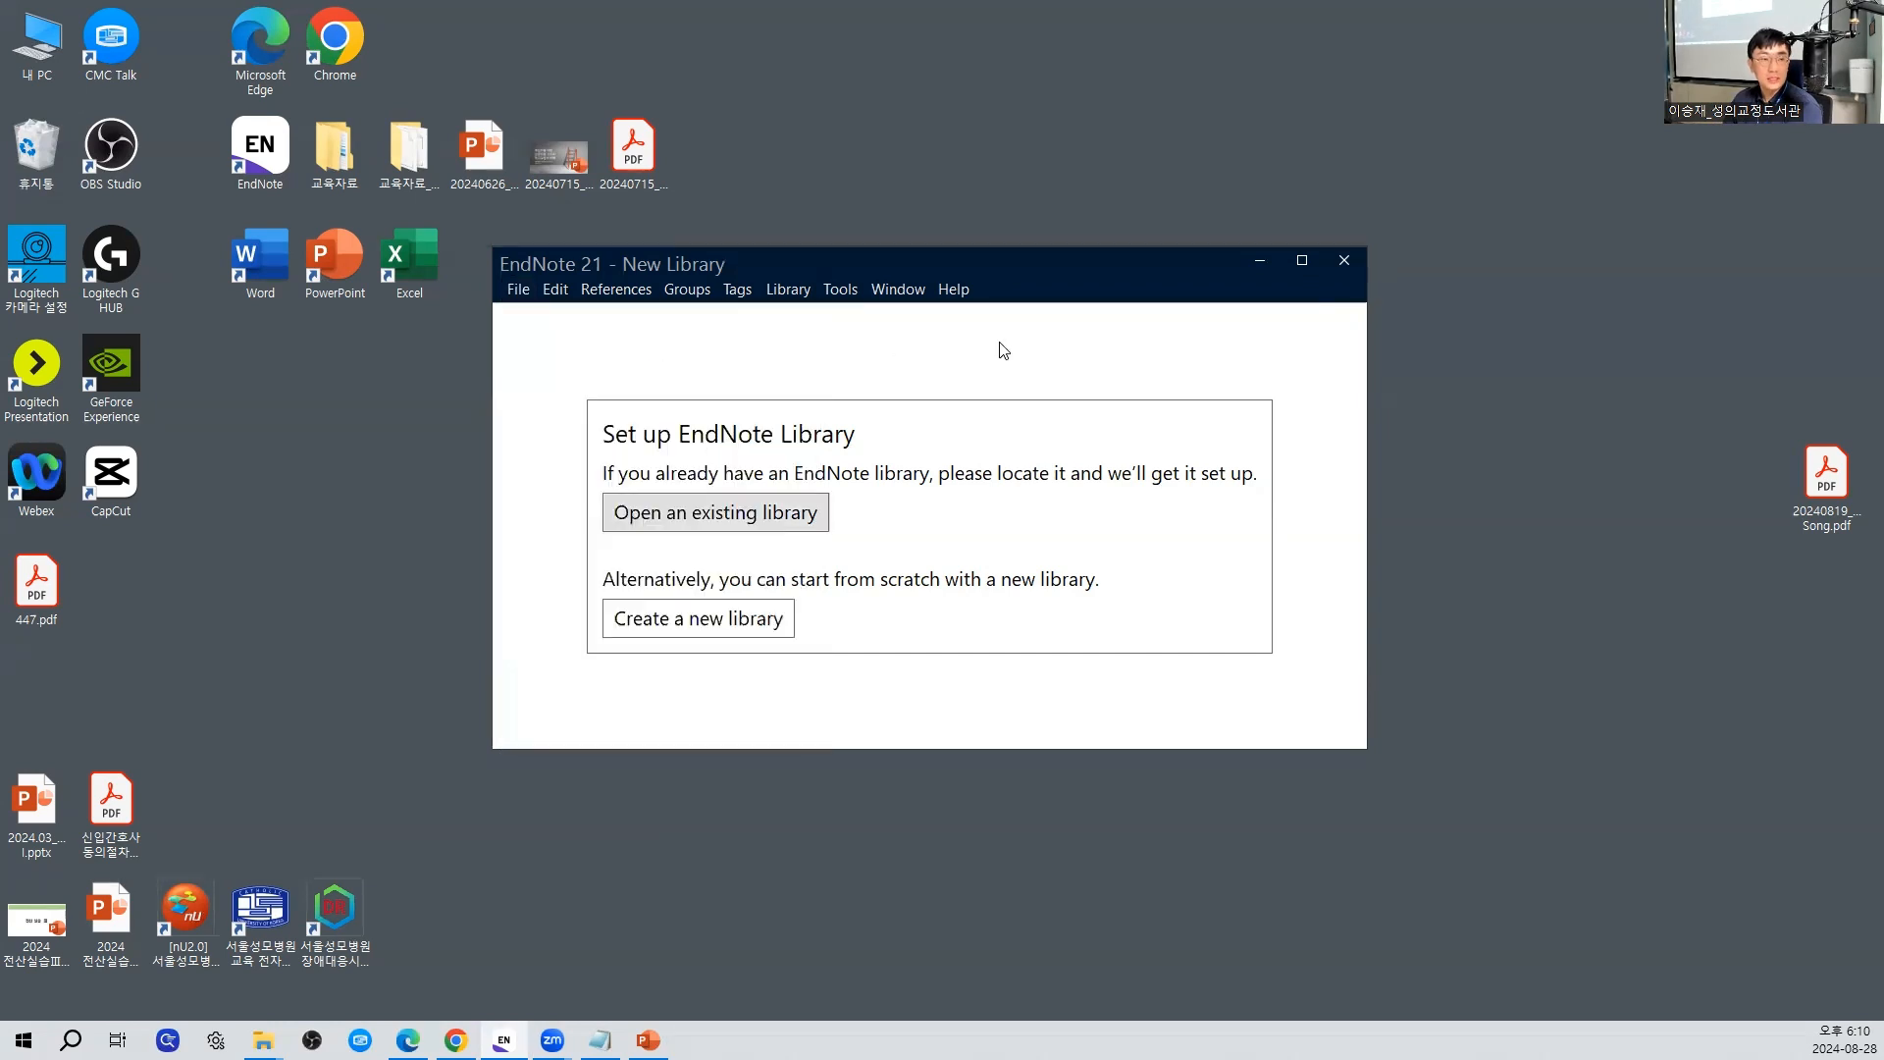
Start creating a new library in the desktop folder (바탕 화면) and replace the suggested file name with 20240828
click(687, 622)
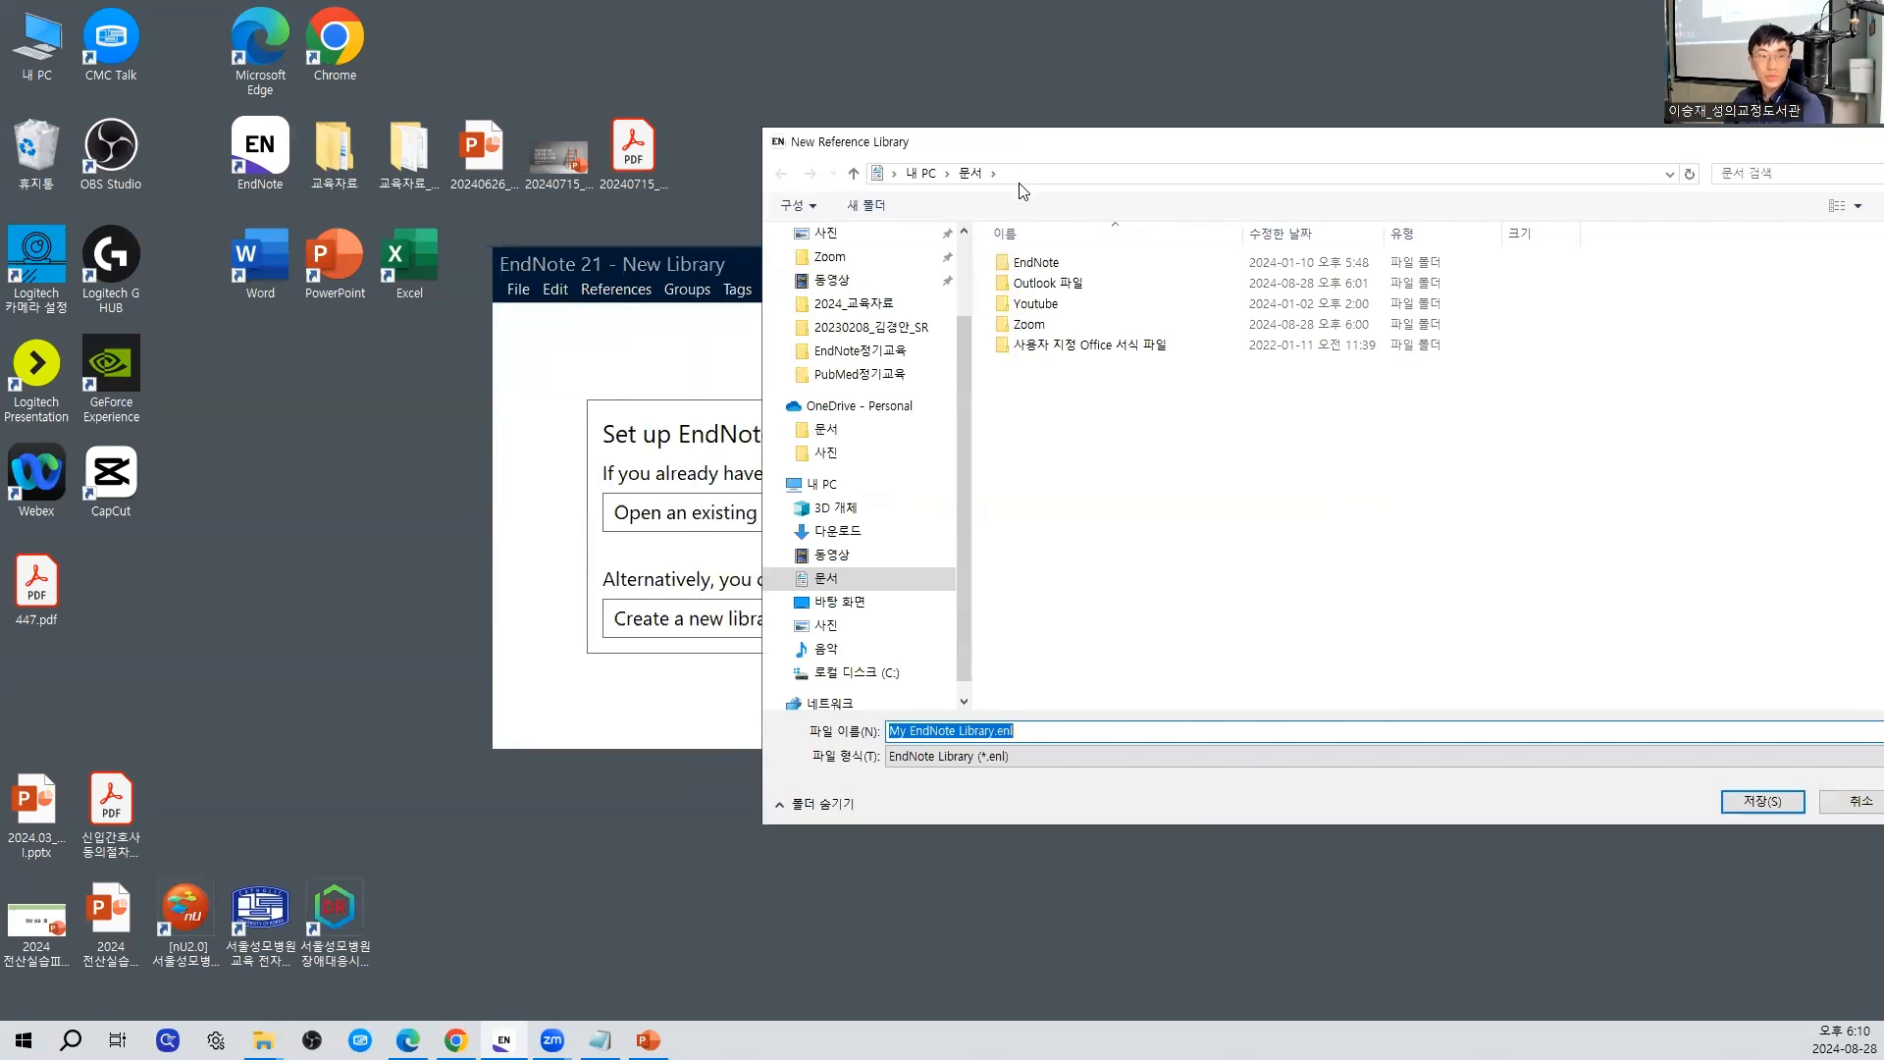
click(811, 603)
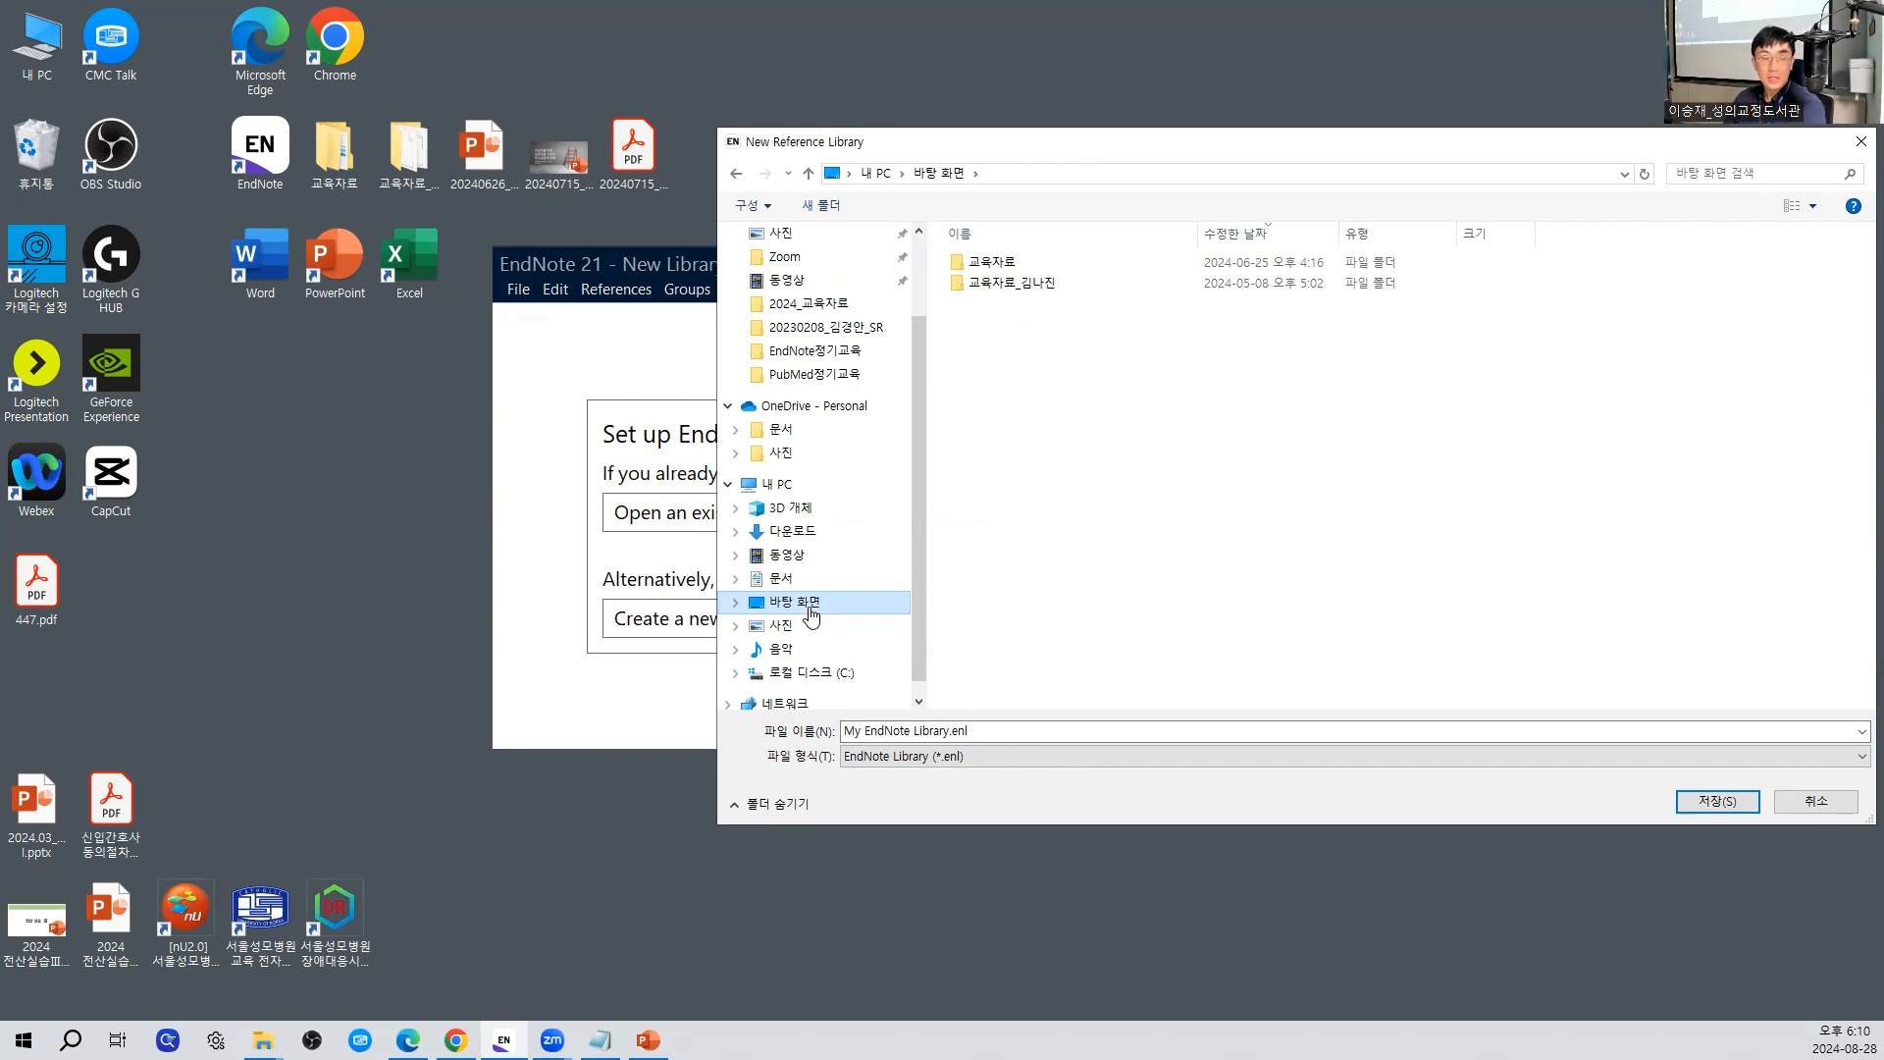
click(1022, 731)
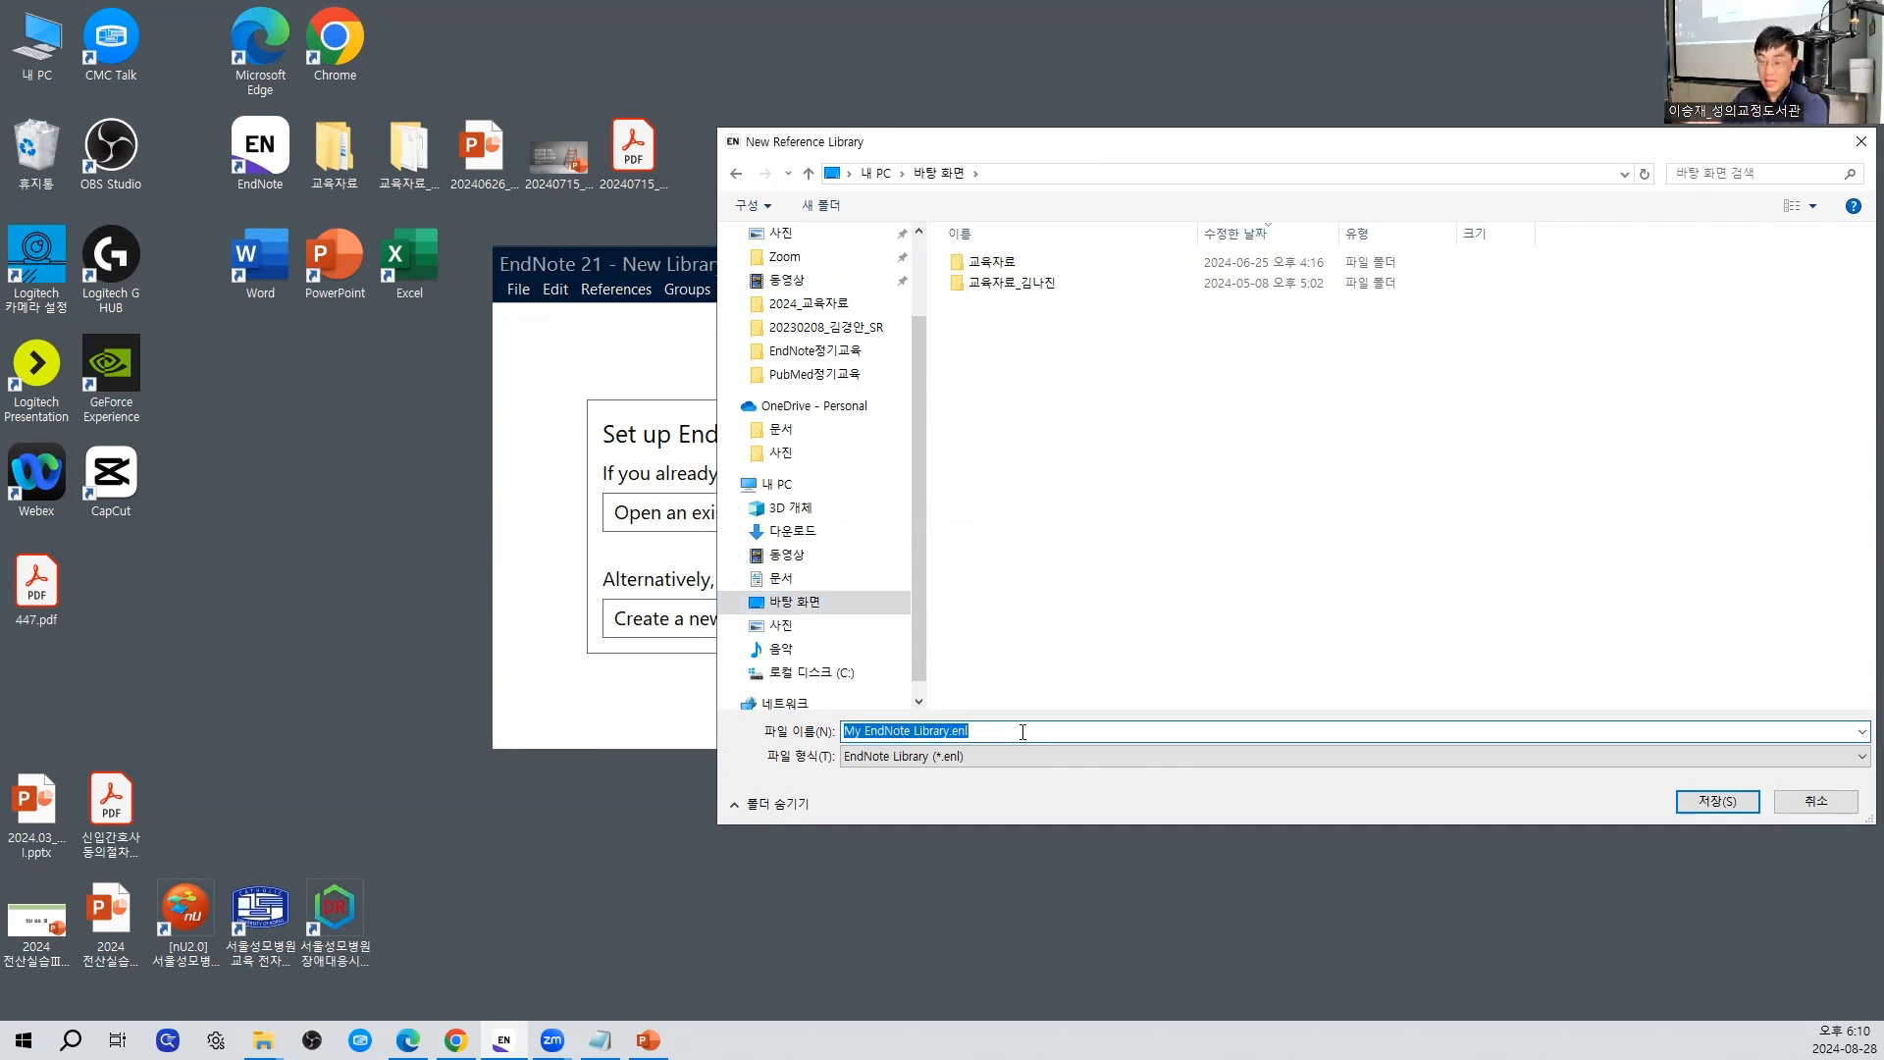
key(BackSpace)
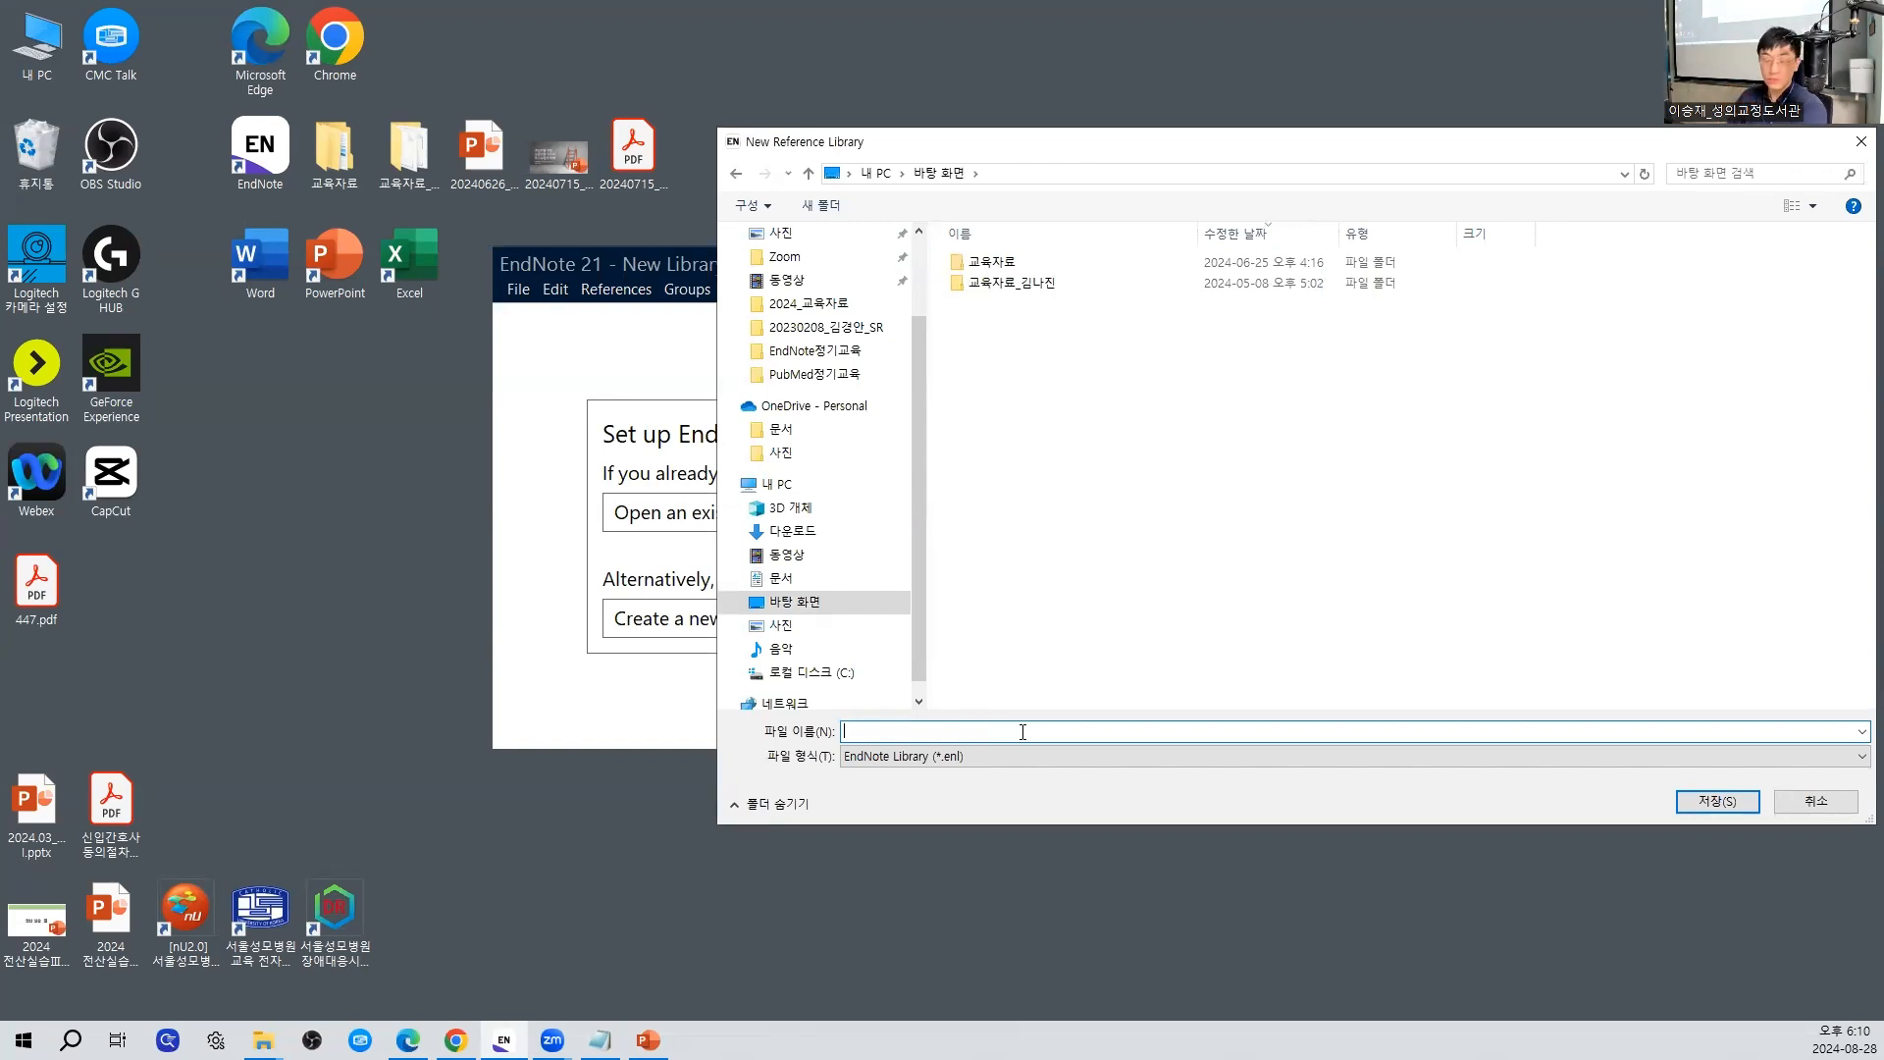
text(20240)
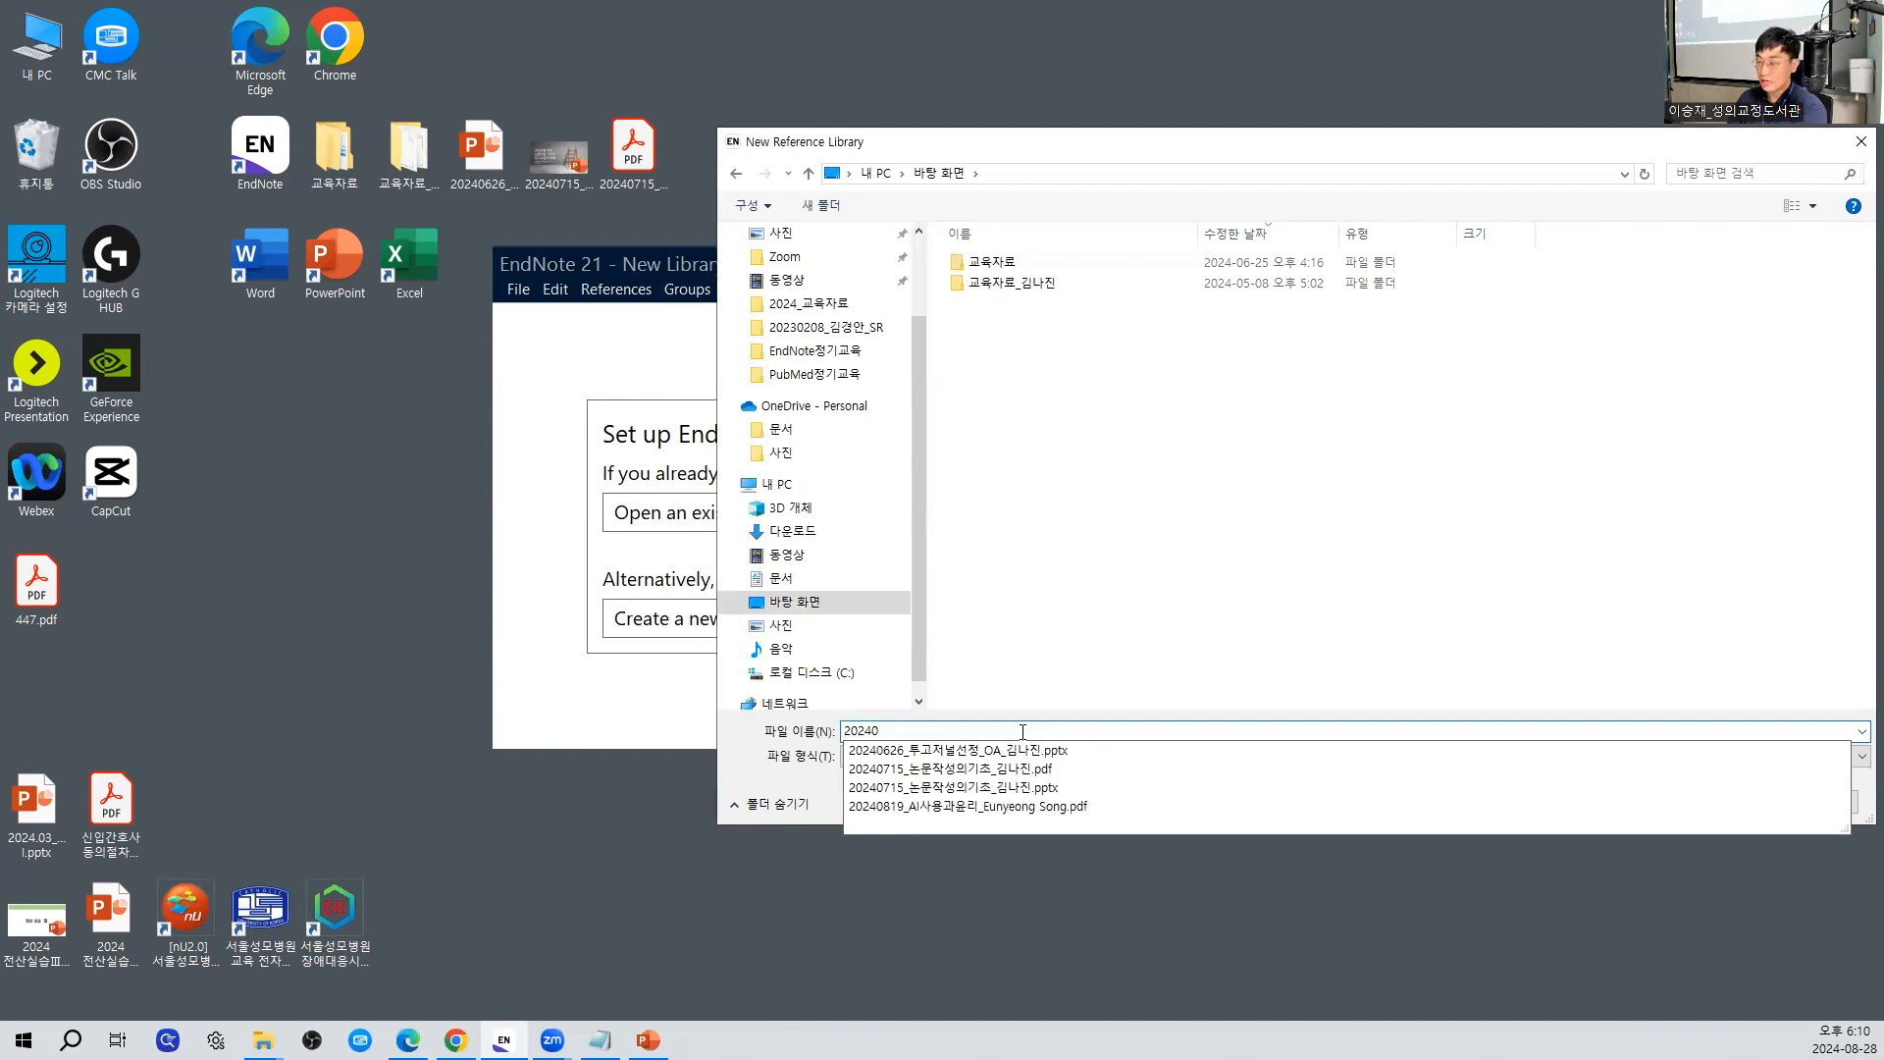
text(828)
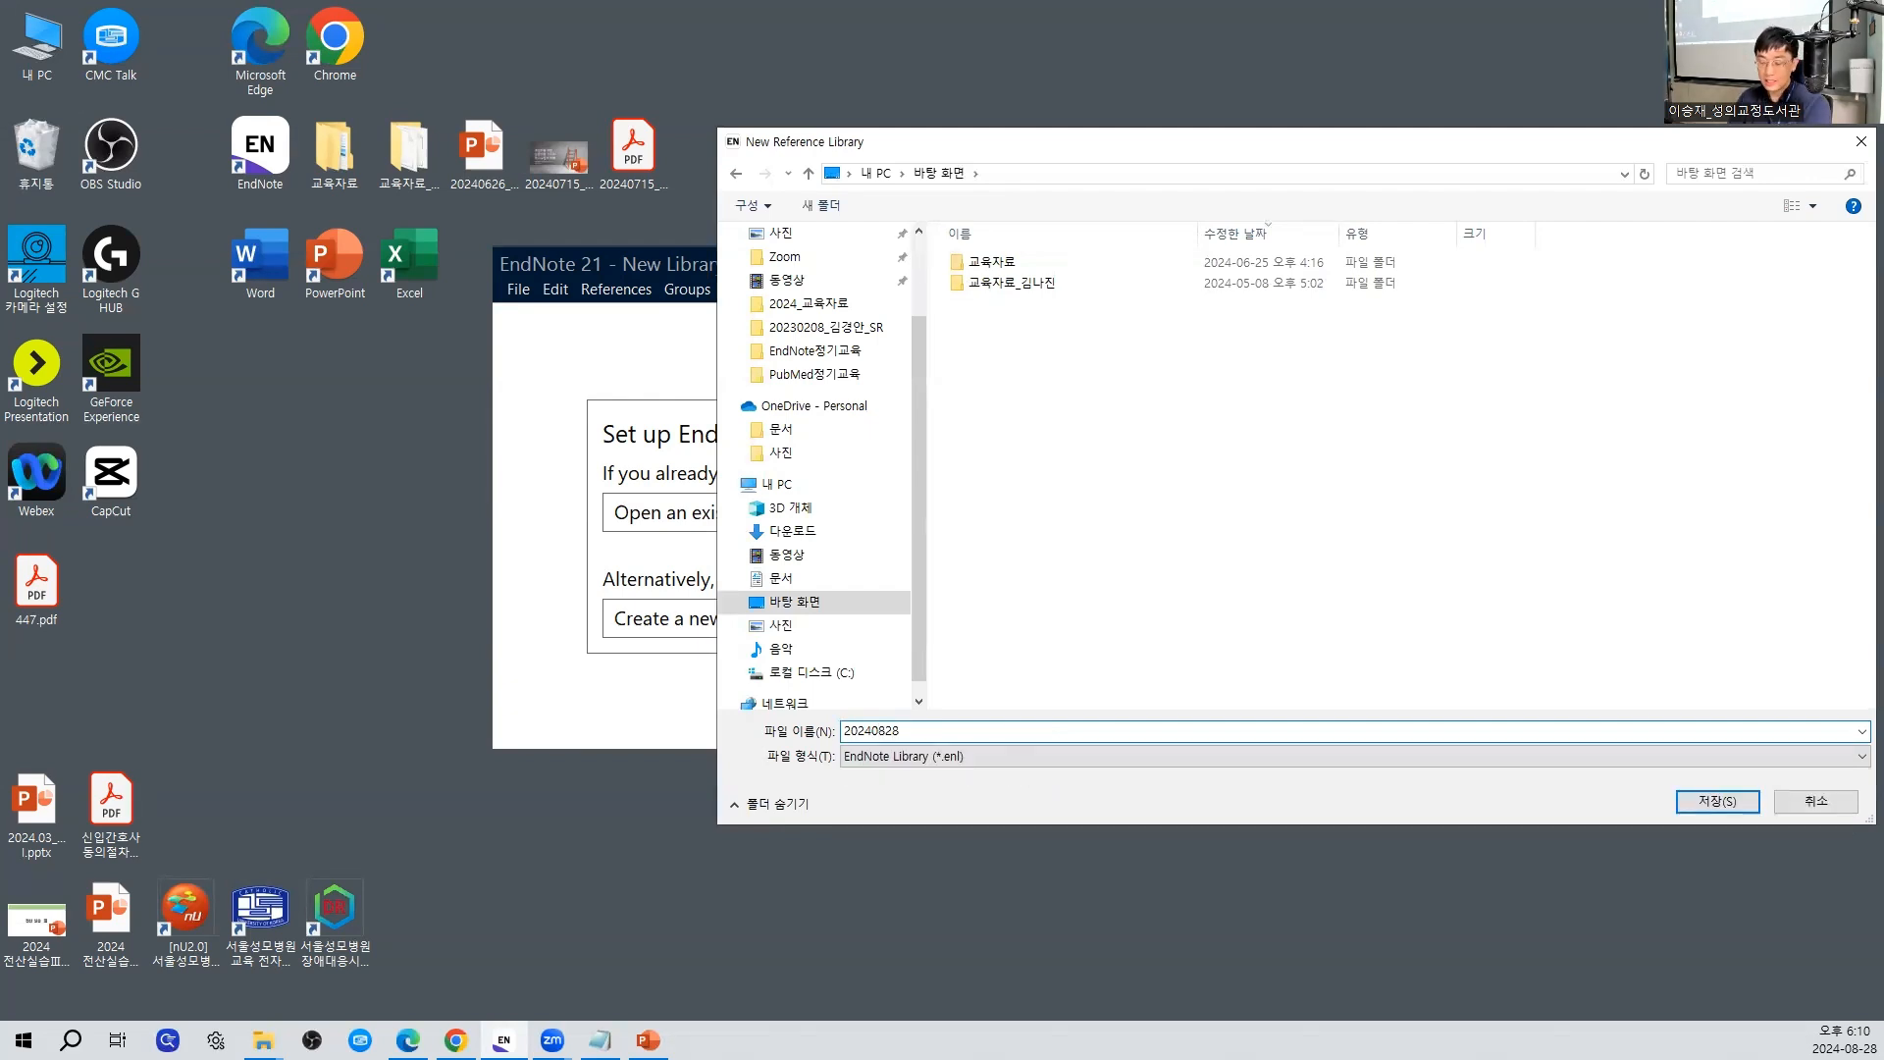
text(_ㅔ개ㅓㄷㅊㅅ)
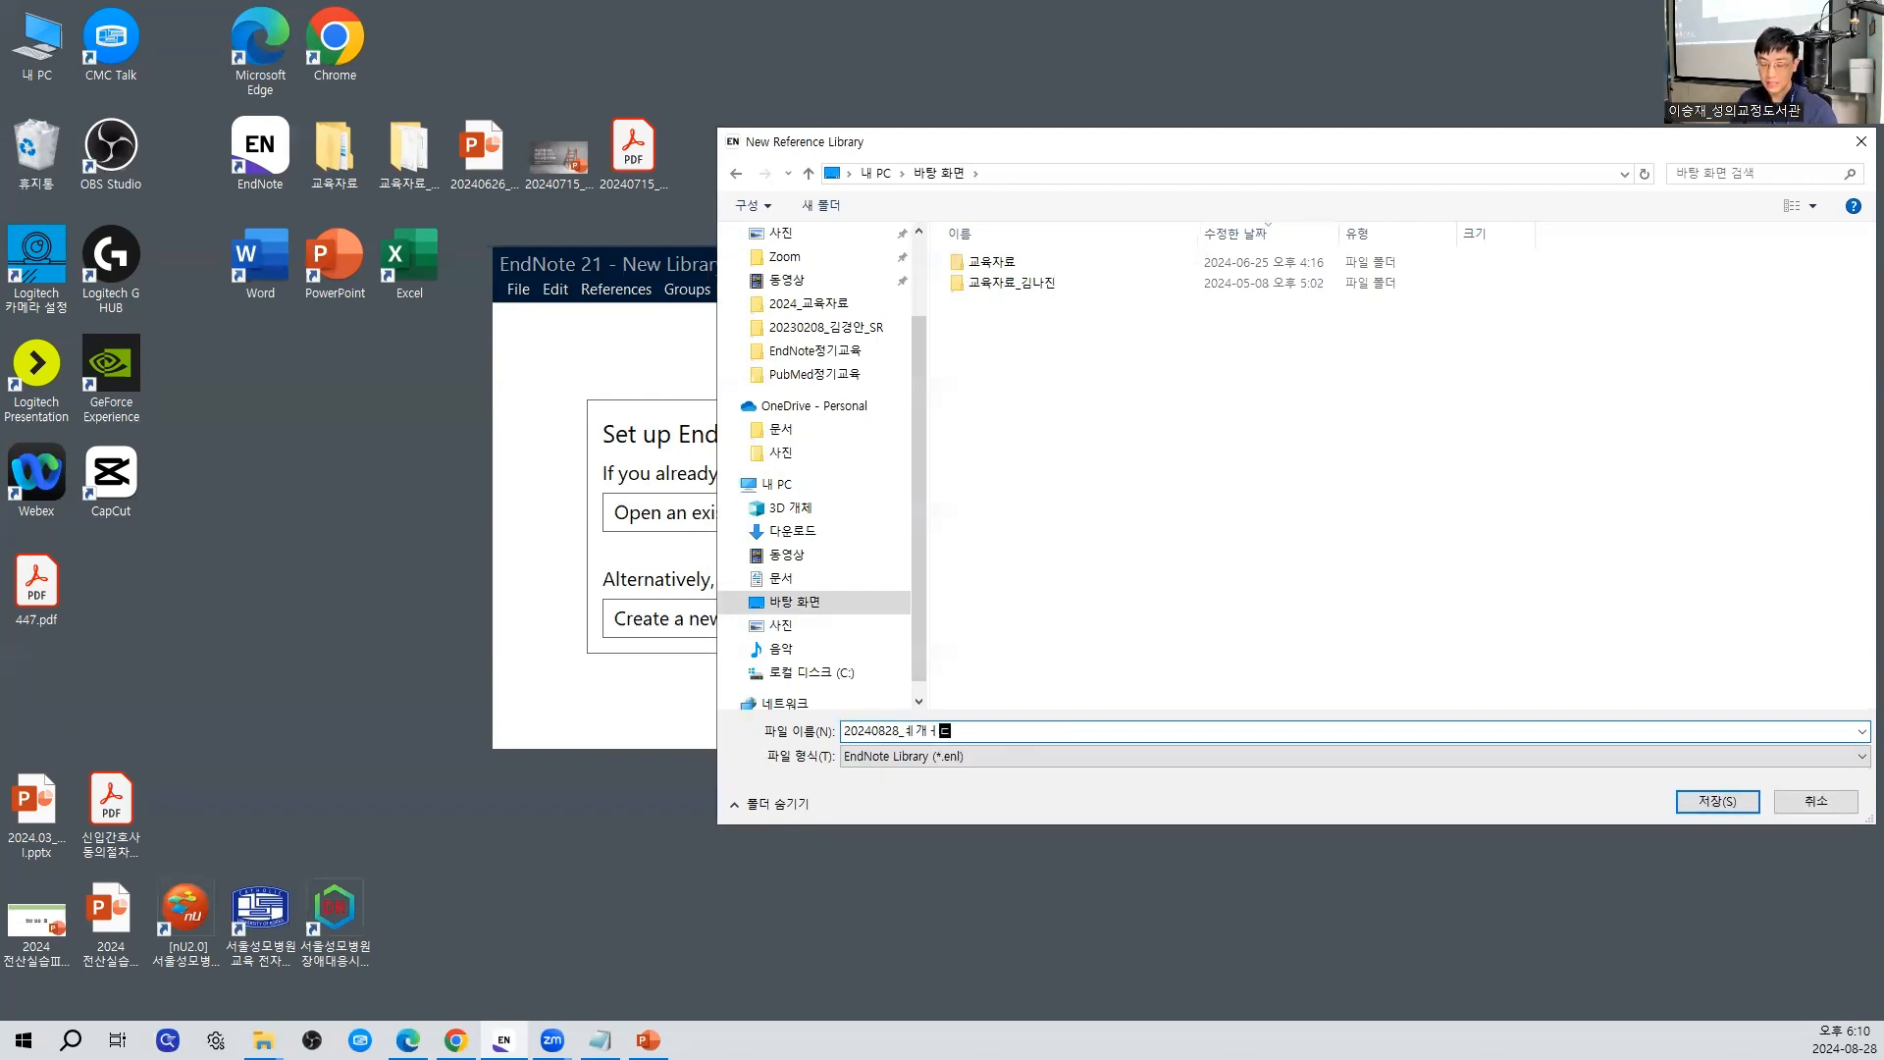
key(BackSpace)
key(BackSpace)
key(BackSpace)
key(BackSpace)
key(BackSpace)
key(BackSpace)
text(JKMS)
key(BackSpace)
key(BackSpace)
key(BackSpace)
key(BackSpace)
Complete the file name as 20240828_교육, create the library, and move its window clear of the desktop icons
text(교육)
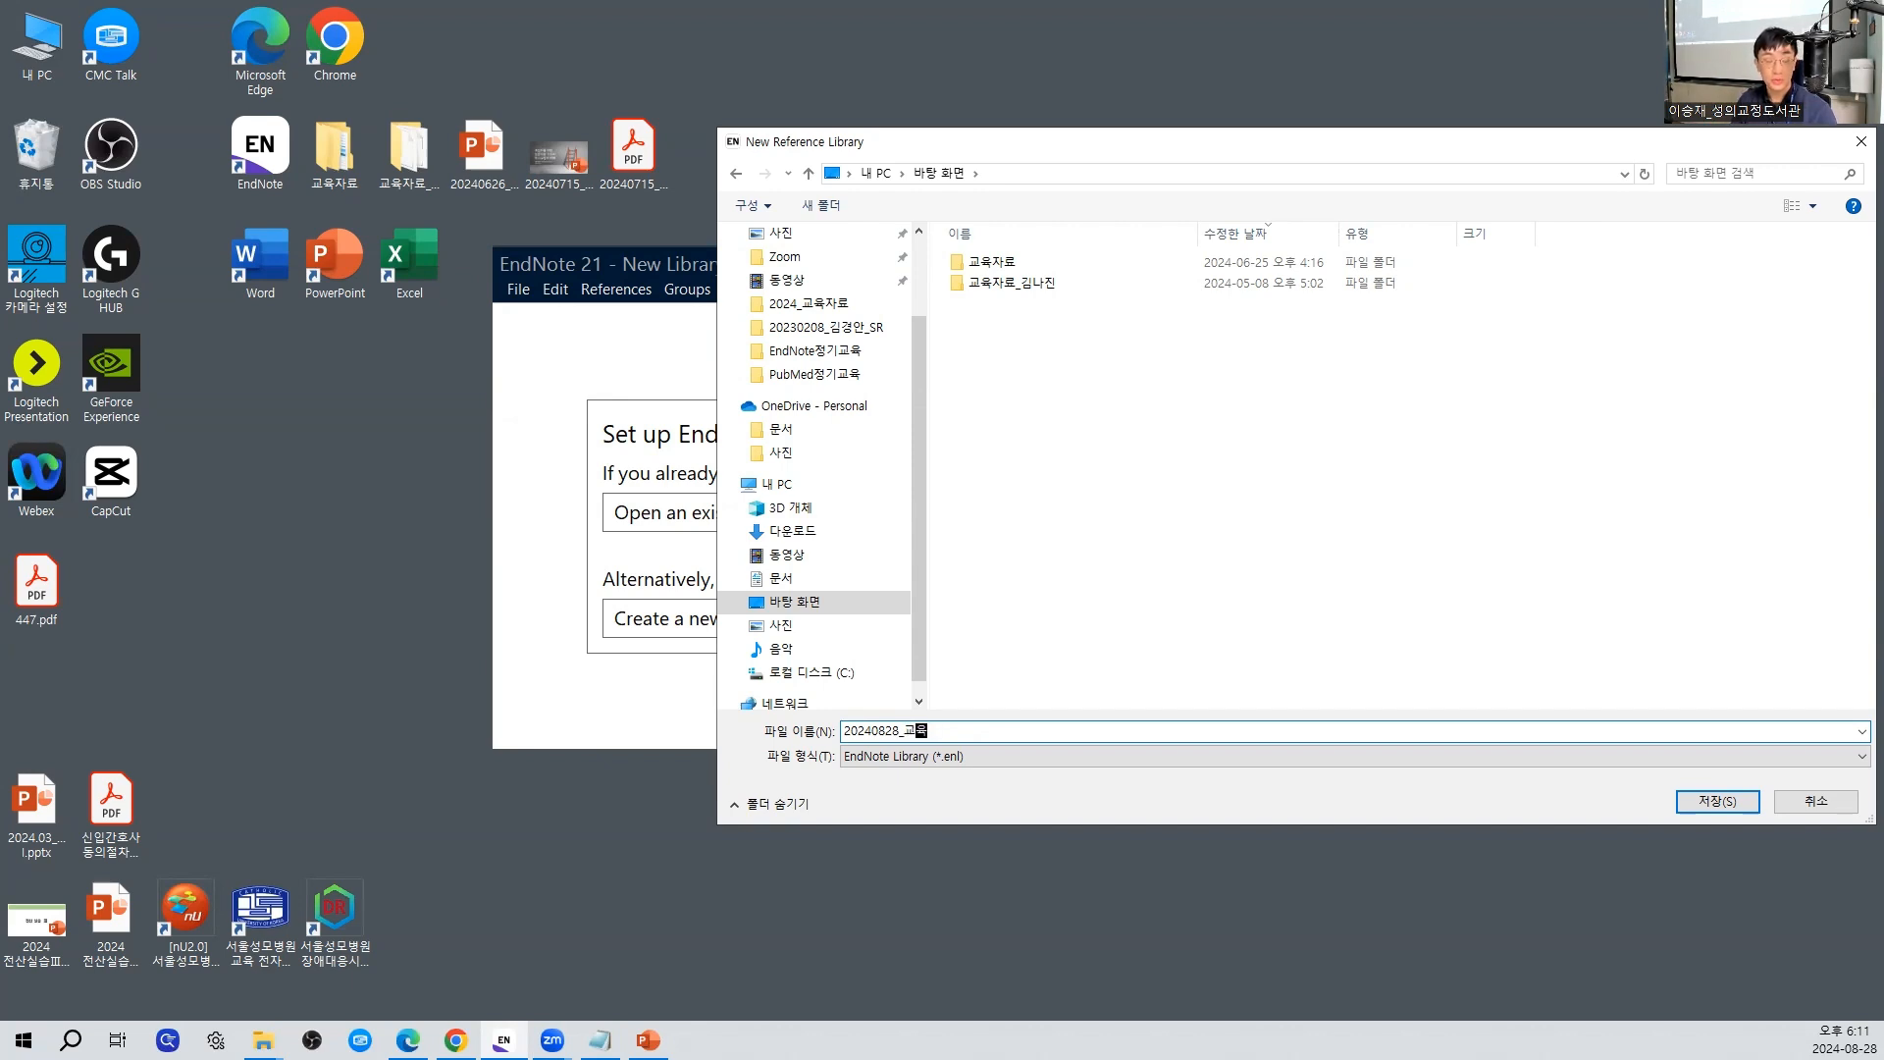
key(Return)
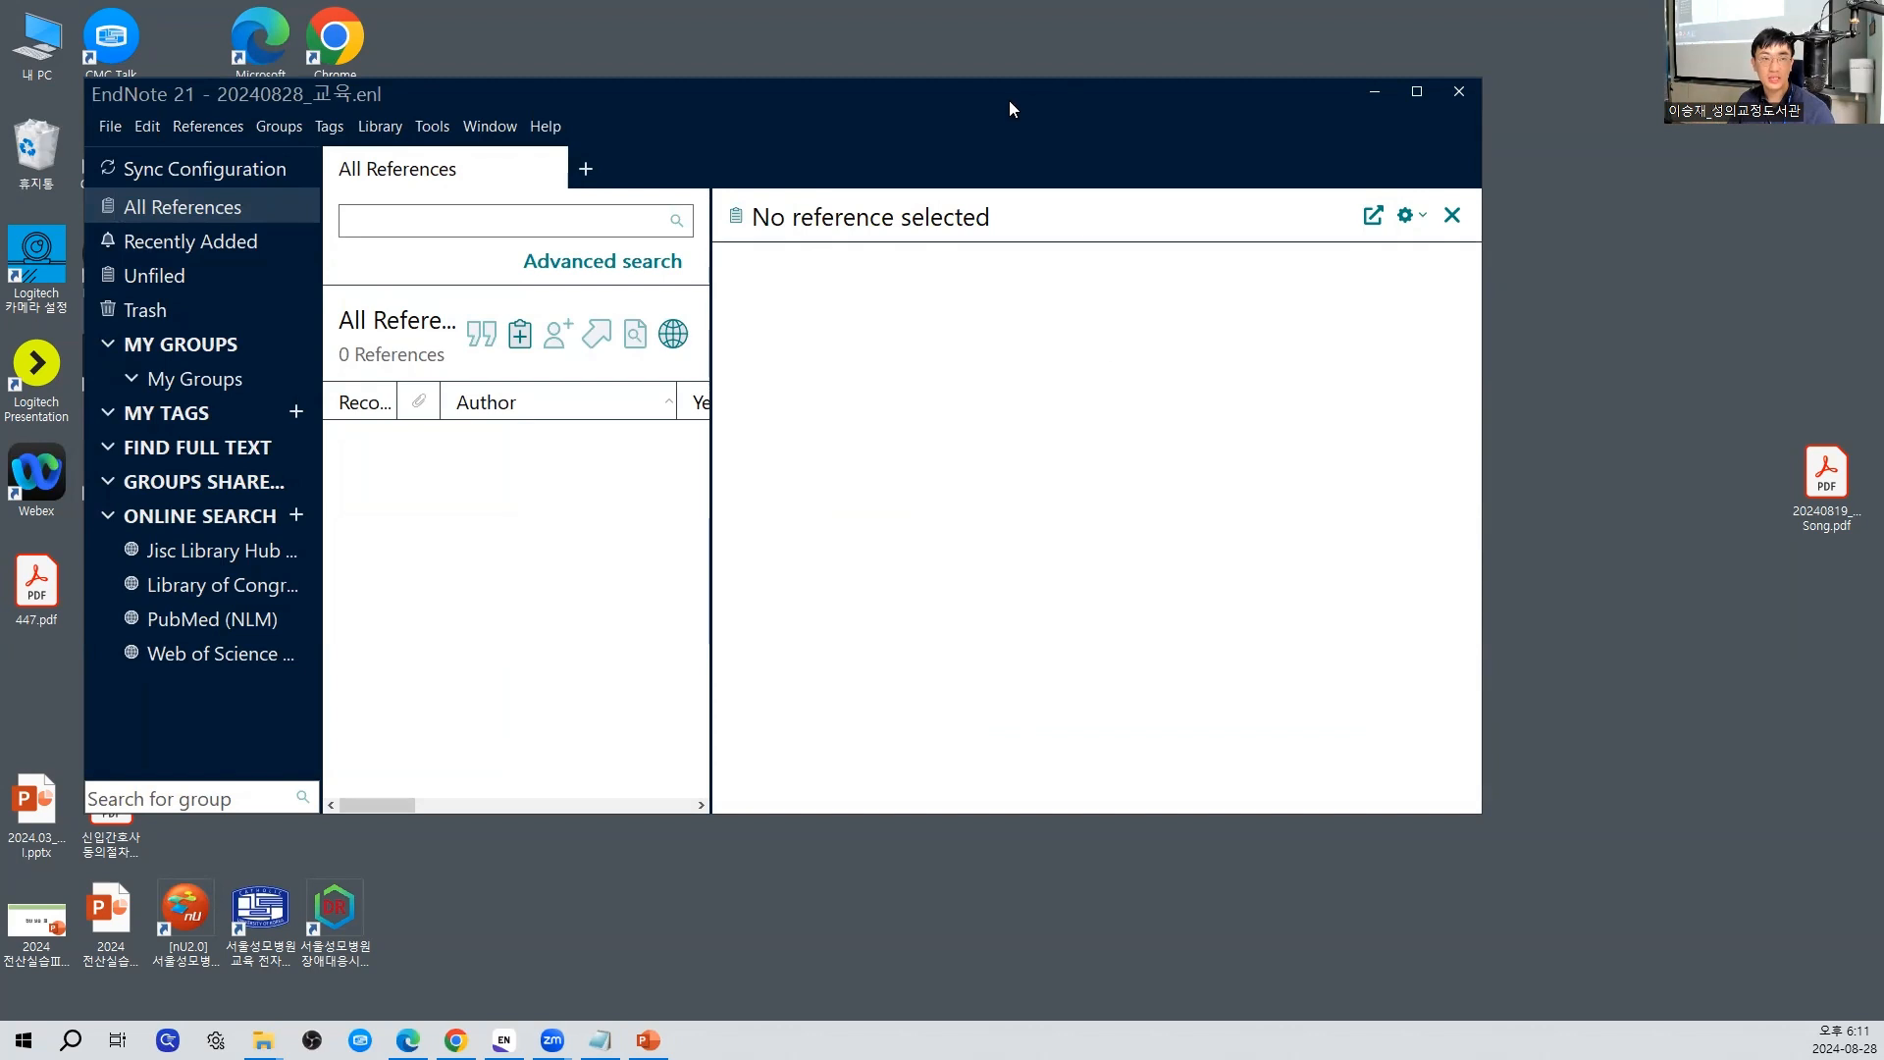
drag(274, 101, 497, 132)
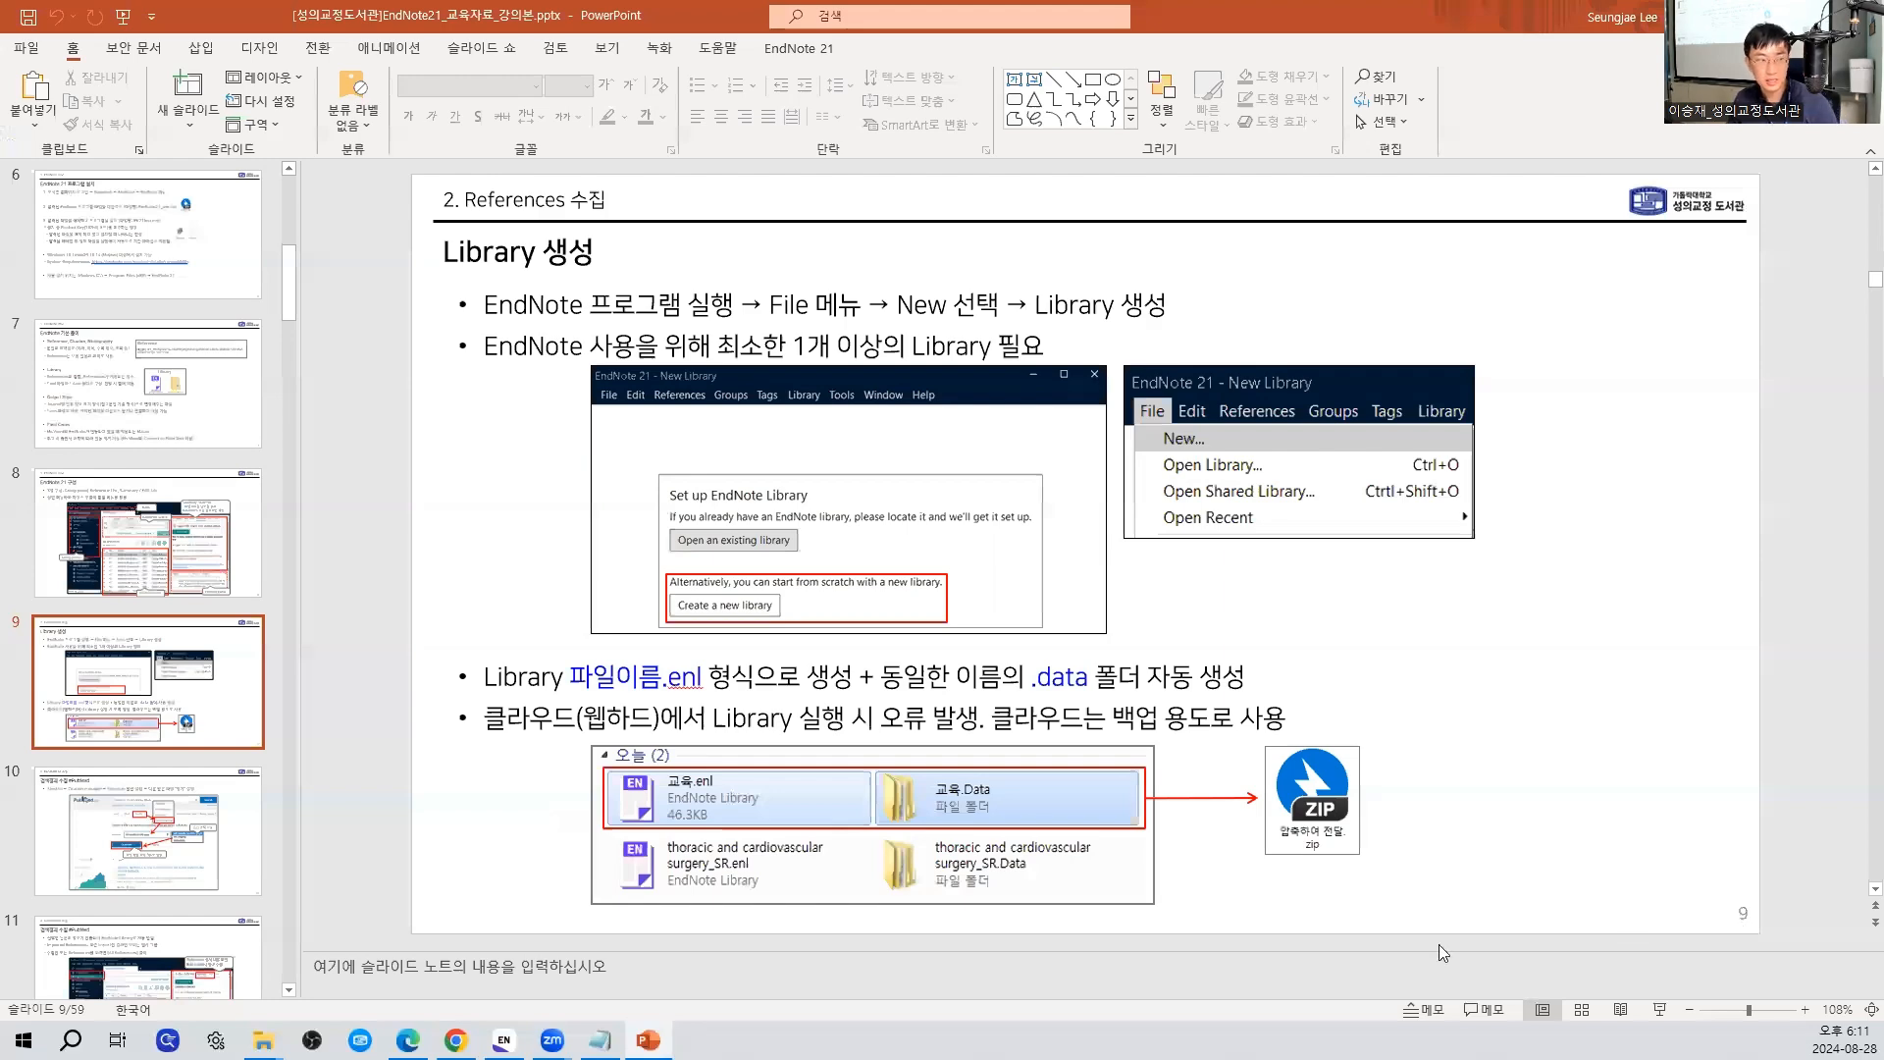
Present slide 9 on creating a library (Library 생성) in PowerPoint, end the slide show and return to EndNote
click(200, 719)
key(shift+F5)
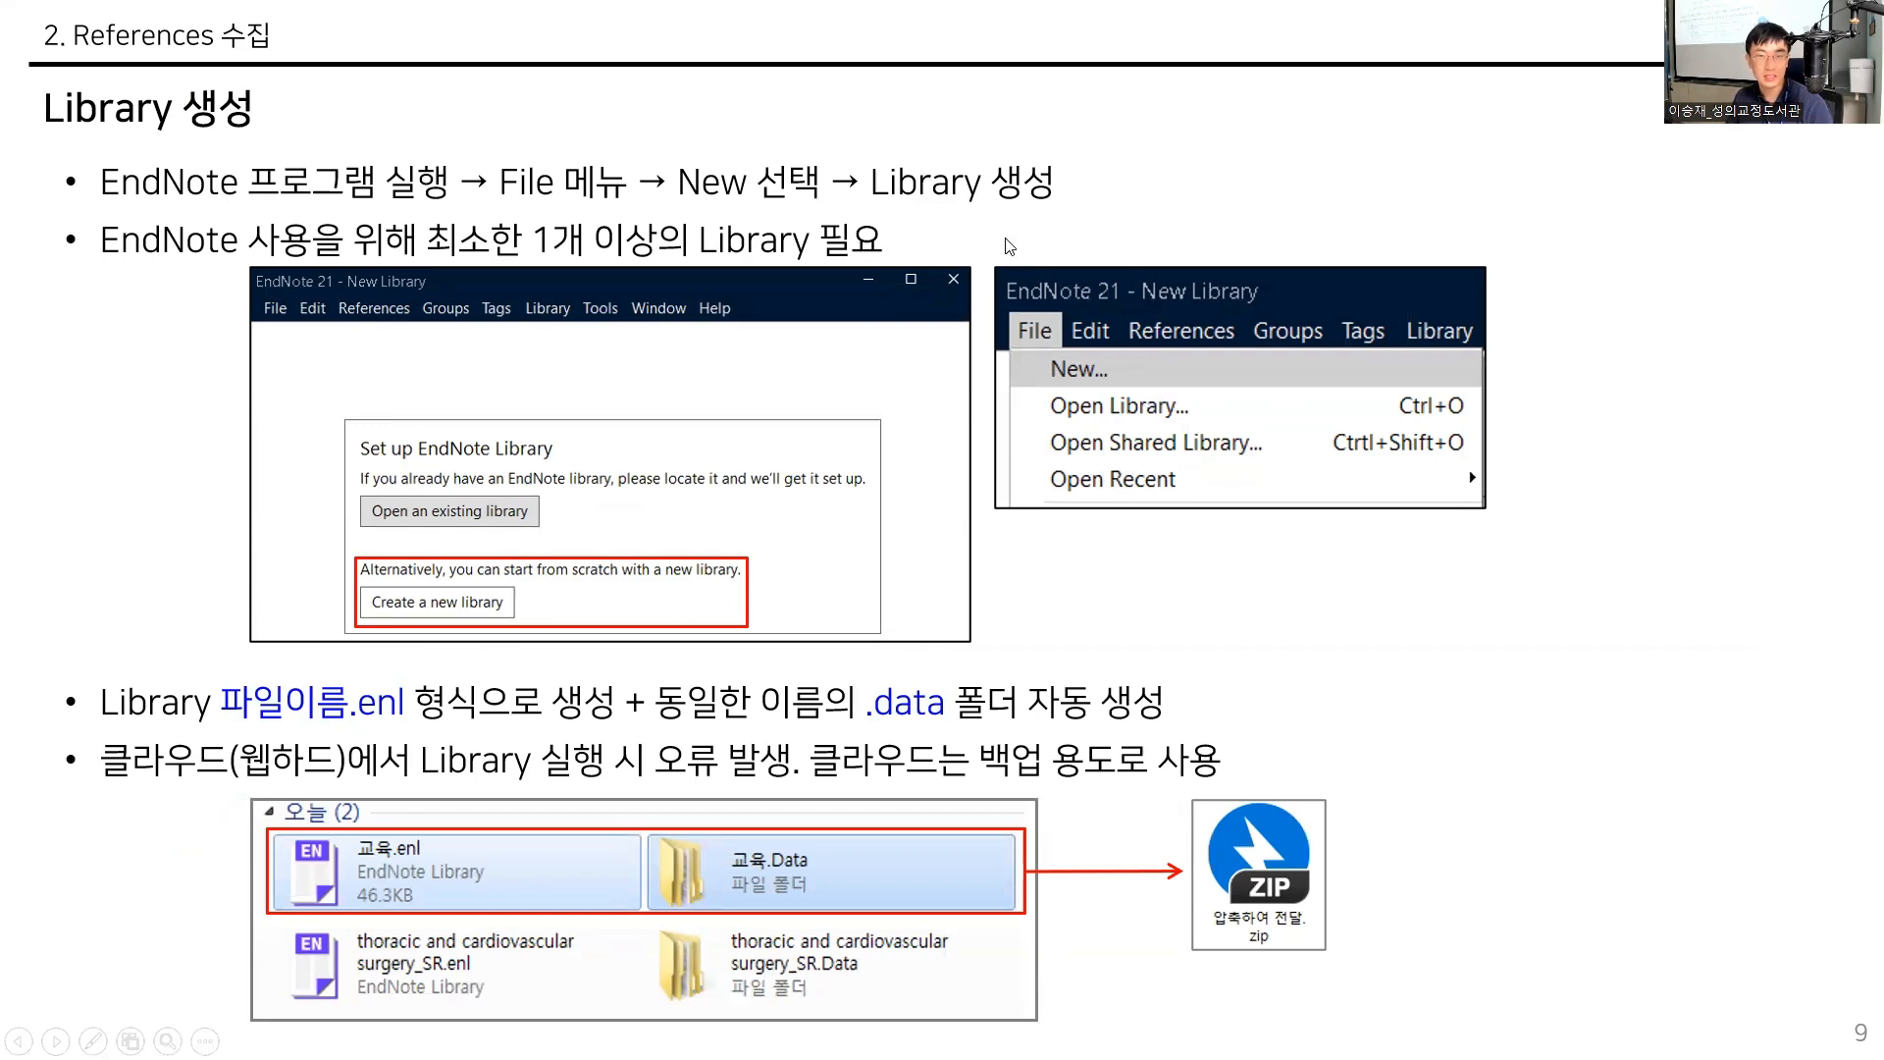
key(Escape)
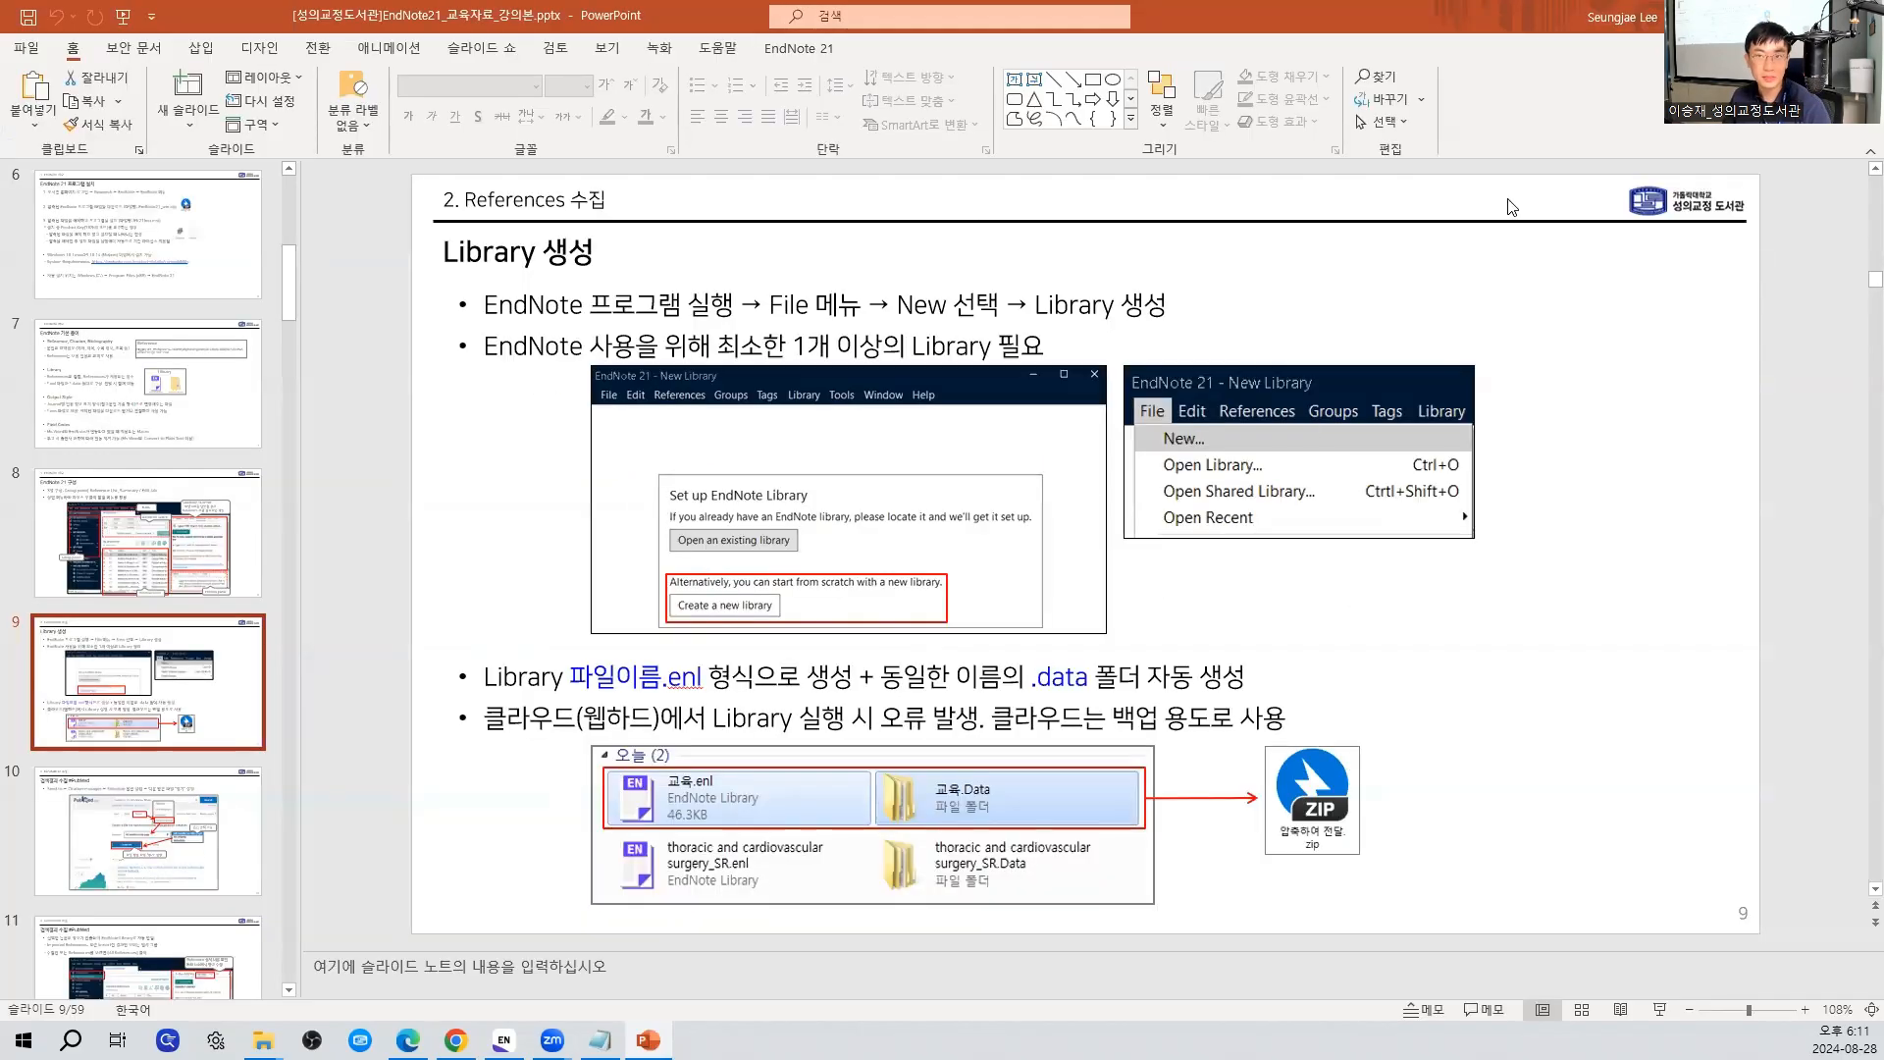
click(1770, 16)
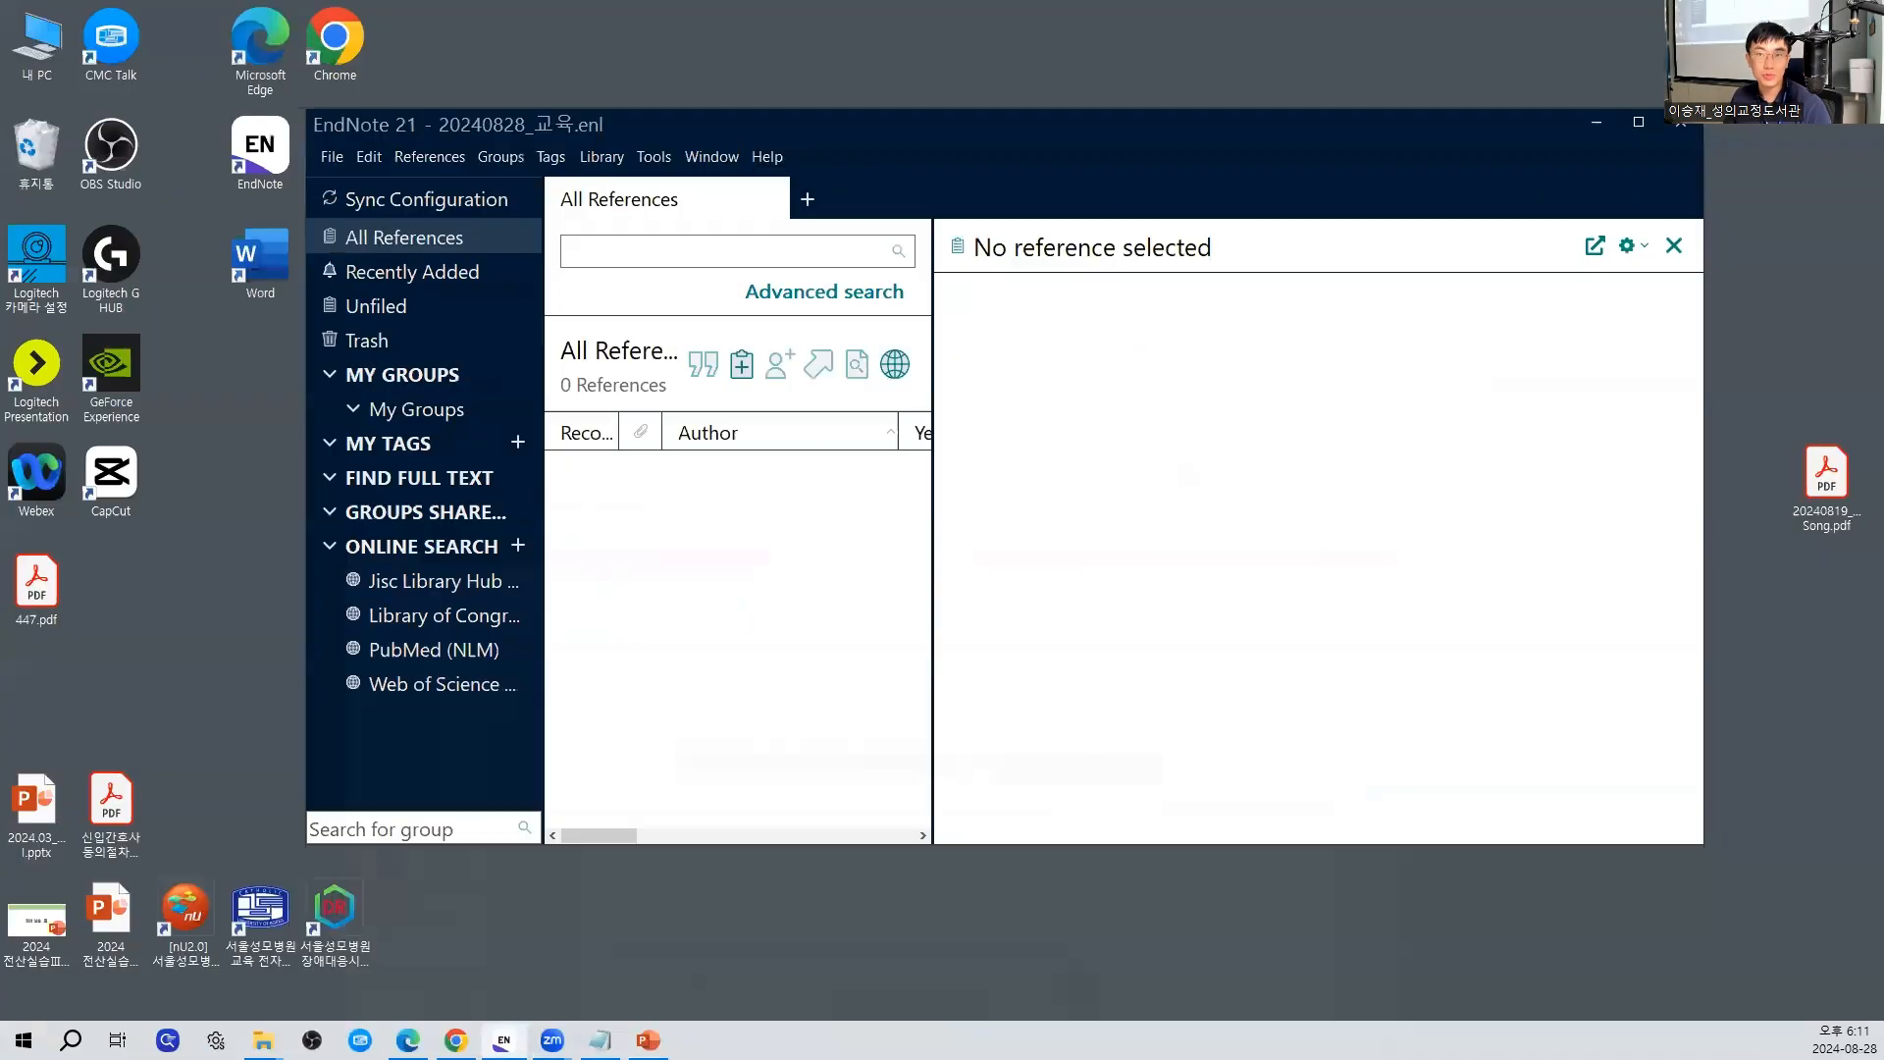
Move the EndNote library window aside to uncover the shortcuts on the desktop
click(236, 167)
drag(177, 112, 293, 198)
click(706, 116)
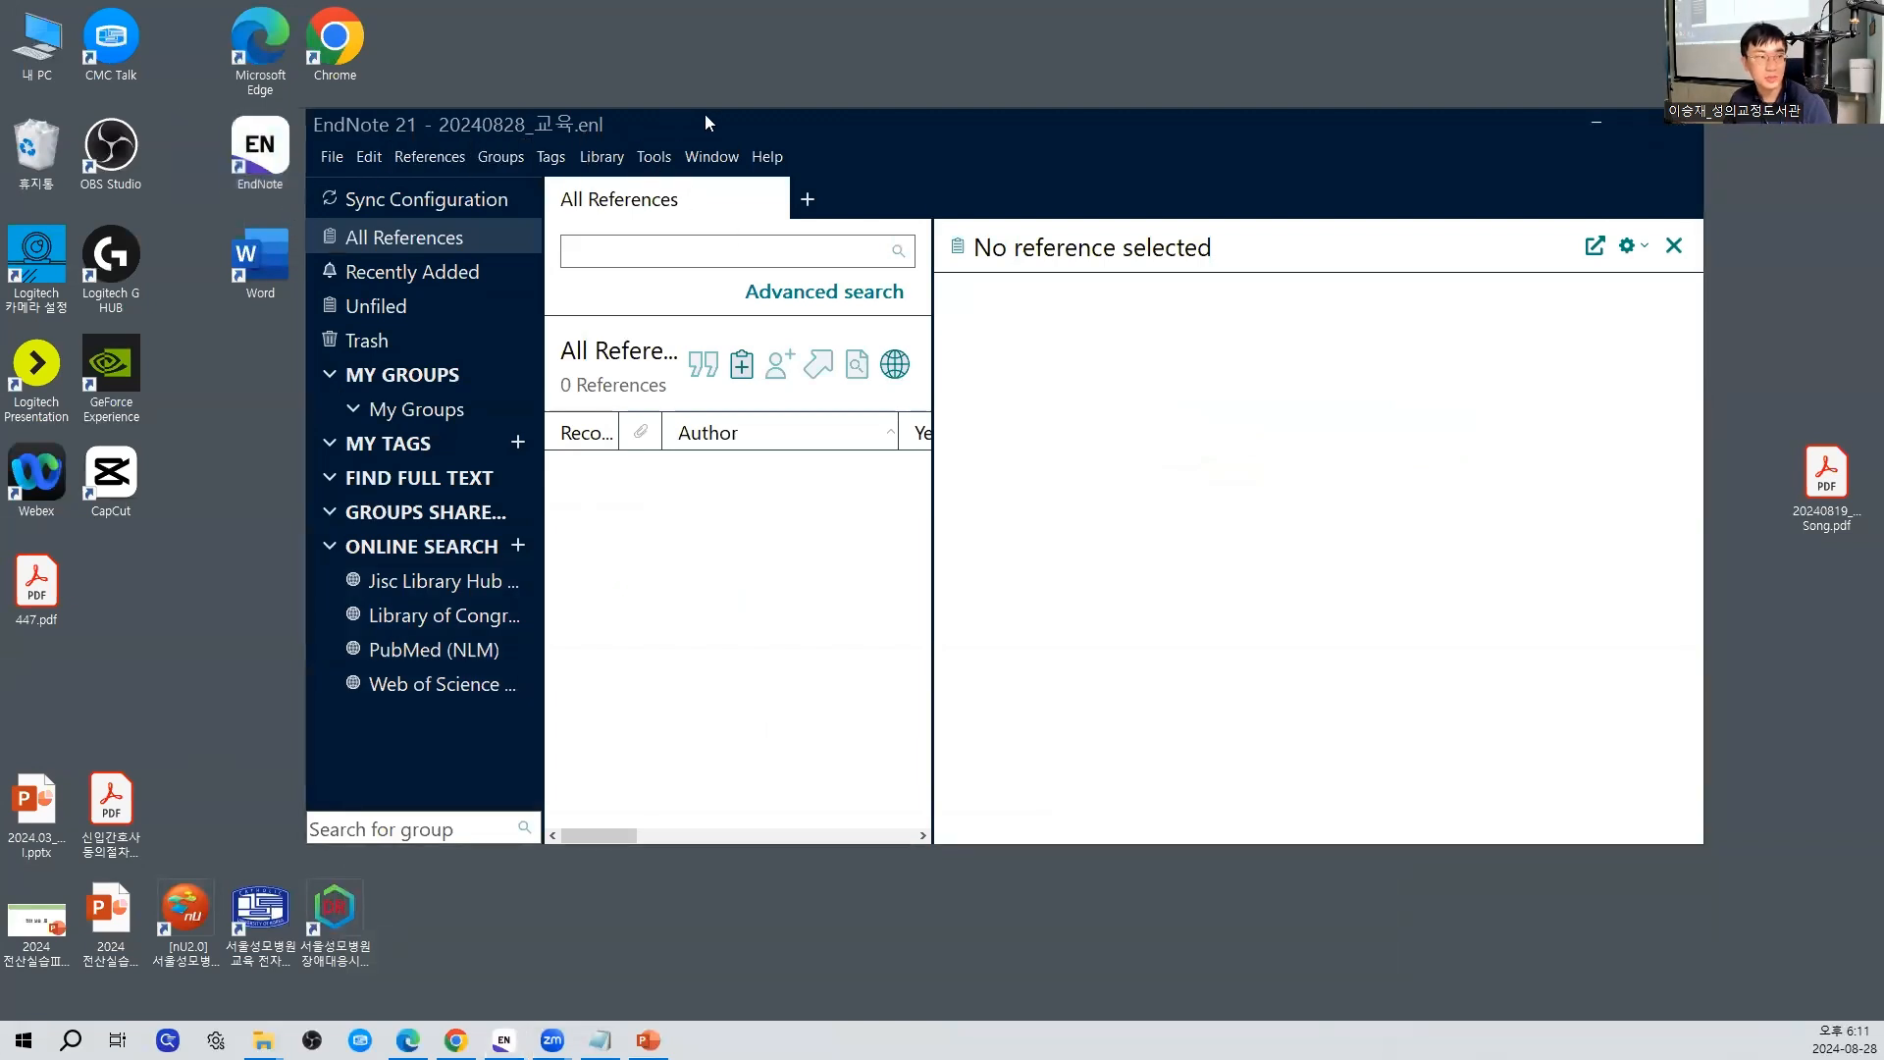
drag(705, 123, 761, 124)
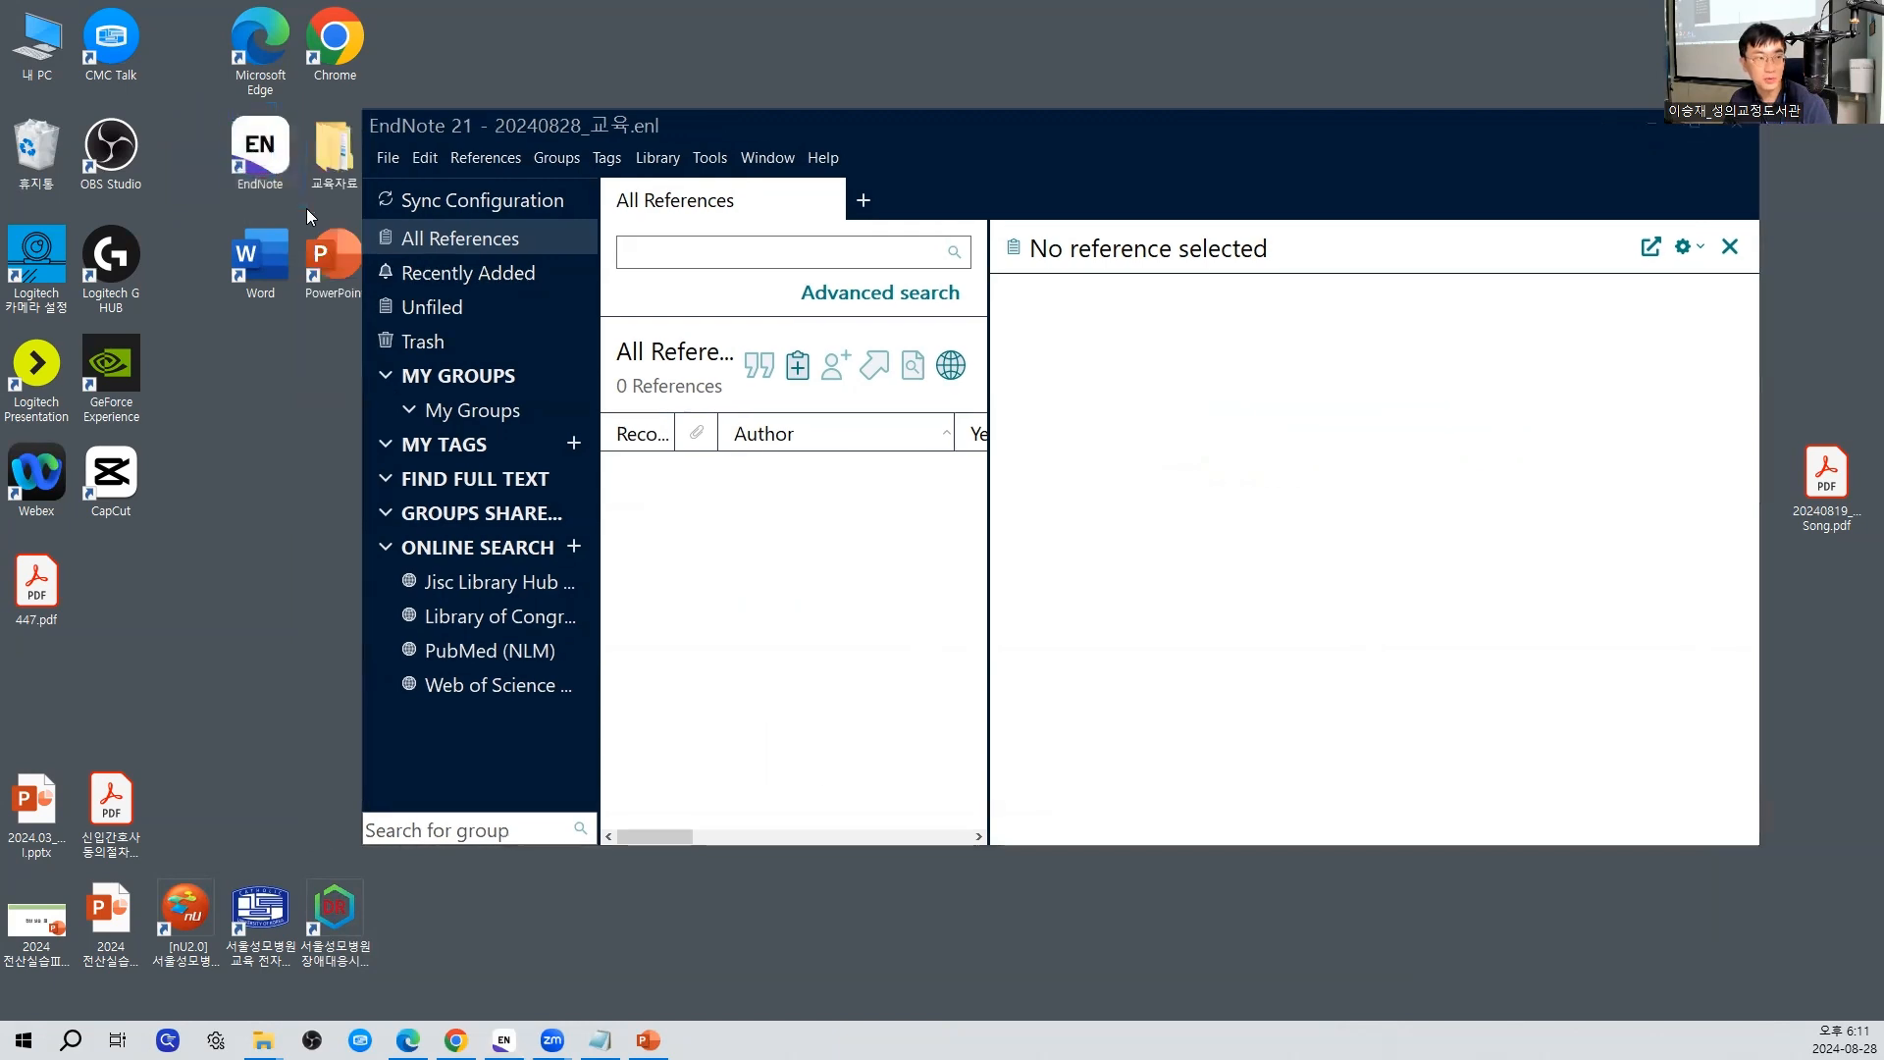
Locate EndNote in its folder of the installed programs list and launch it from there
click(23, 1040)
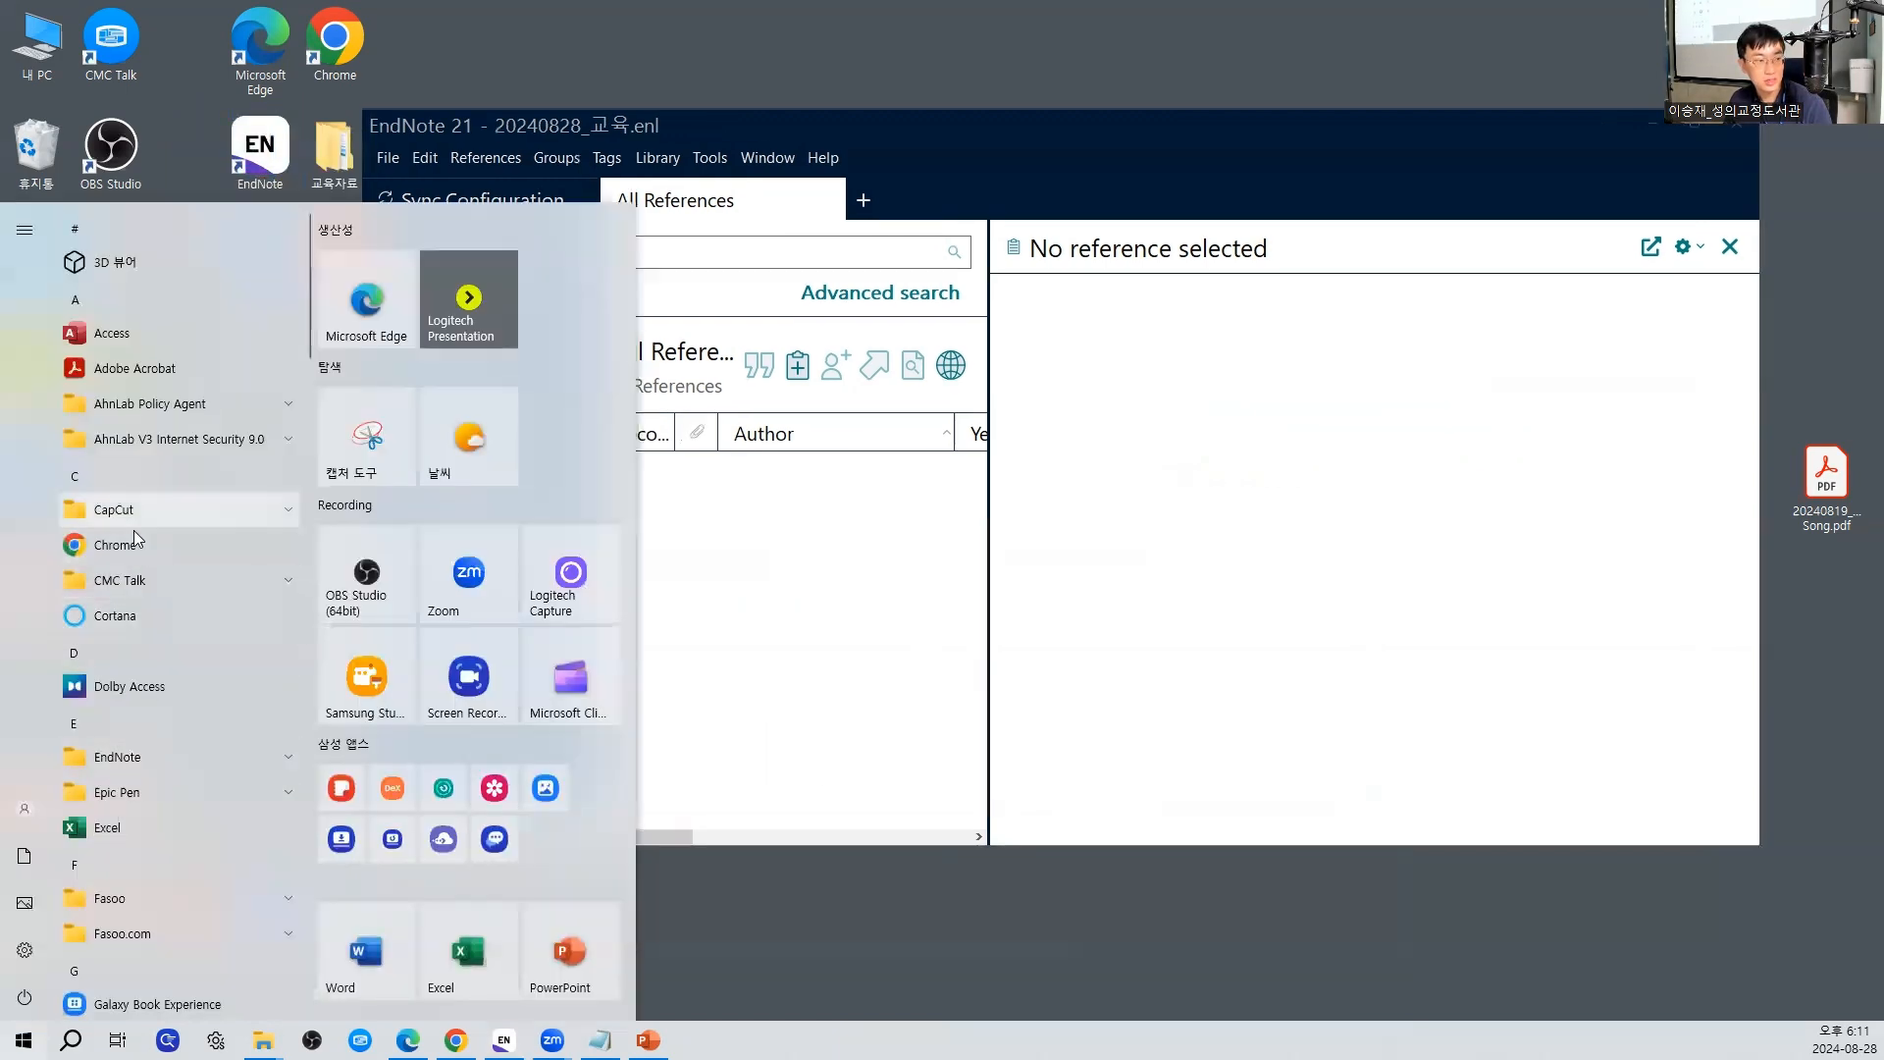
click(159, 754)
scroll(152, 687, down, 3)
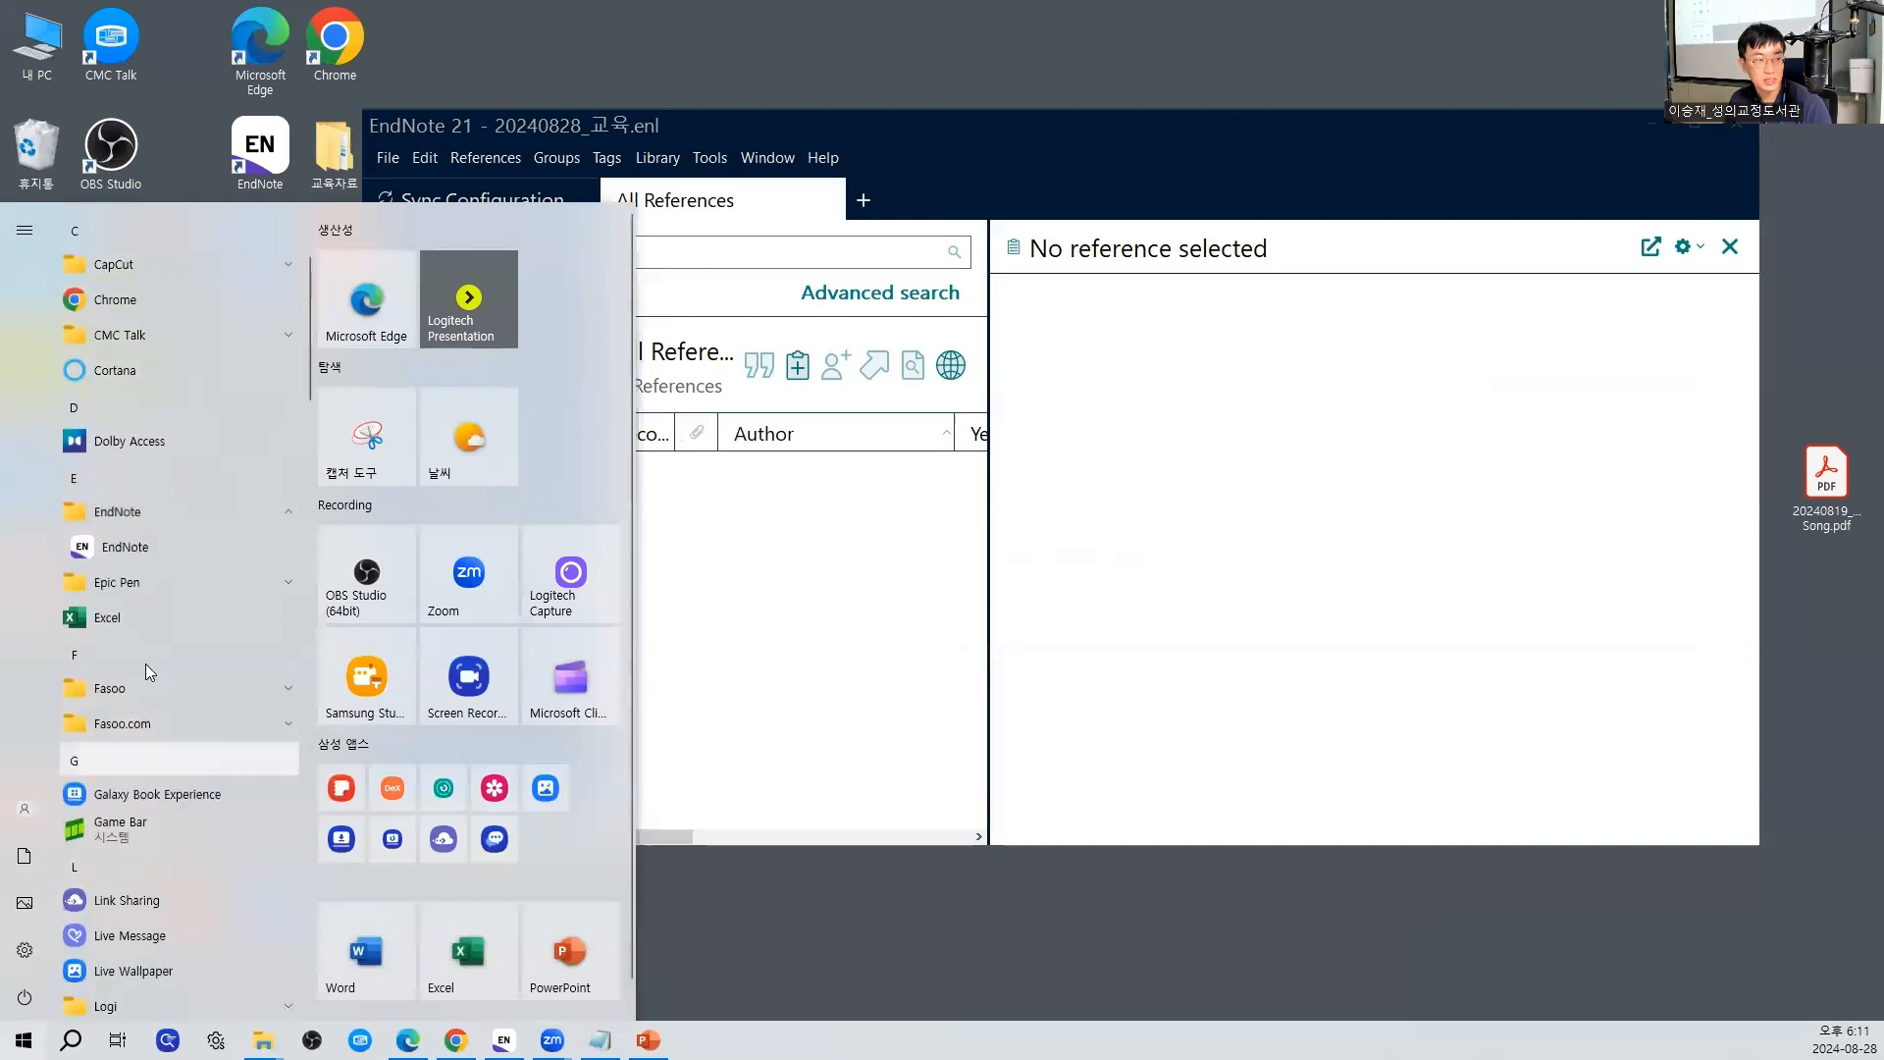
click(141, 540)
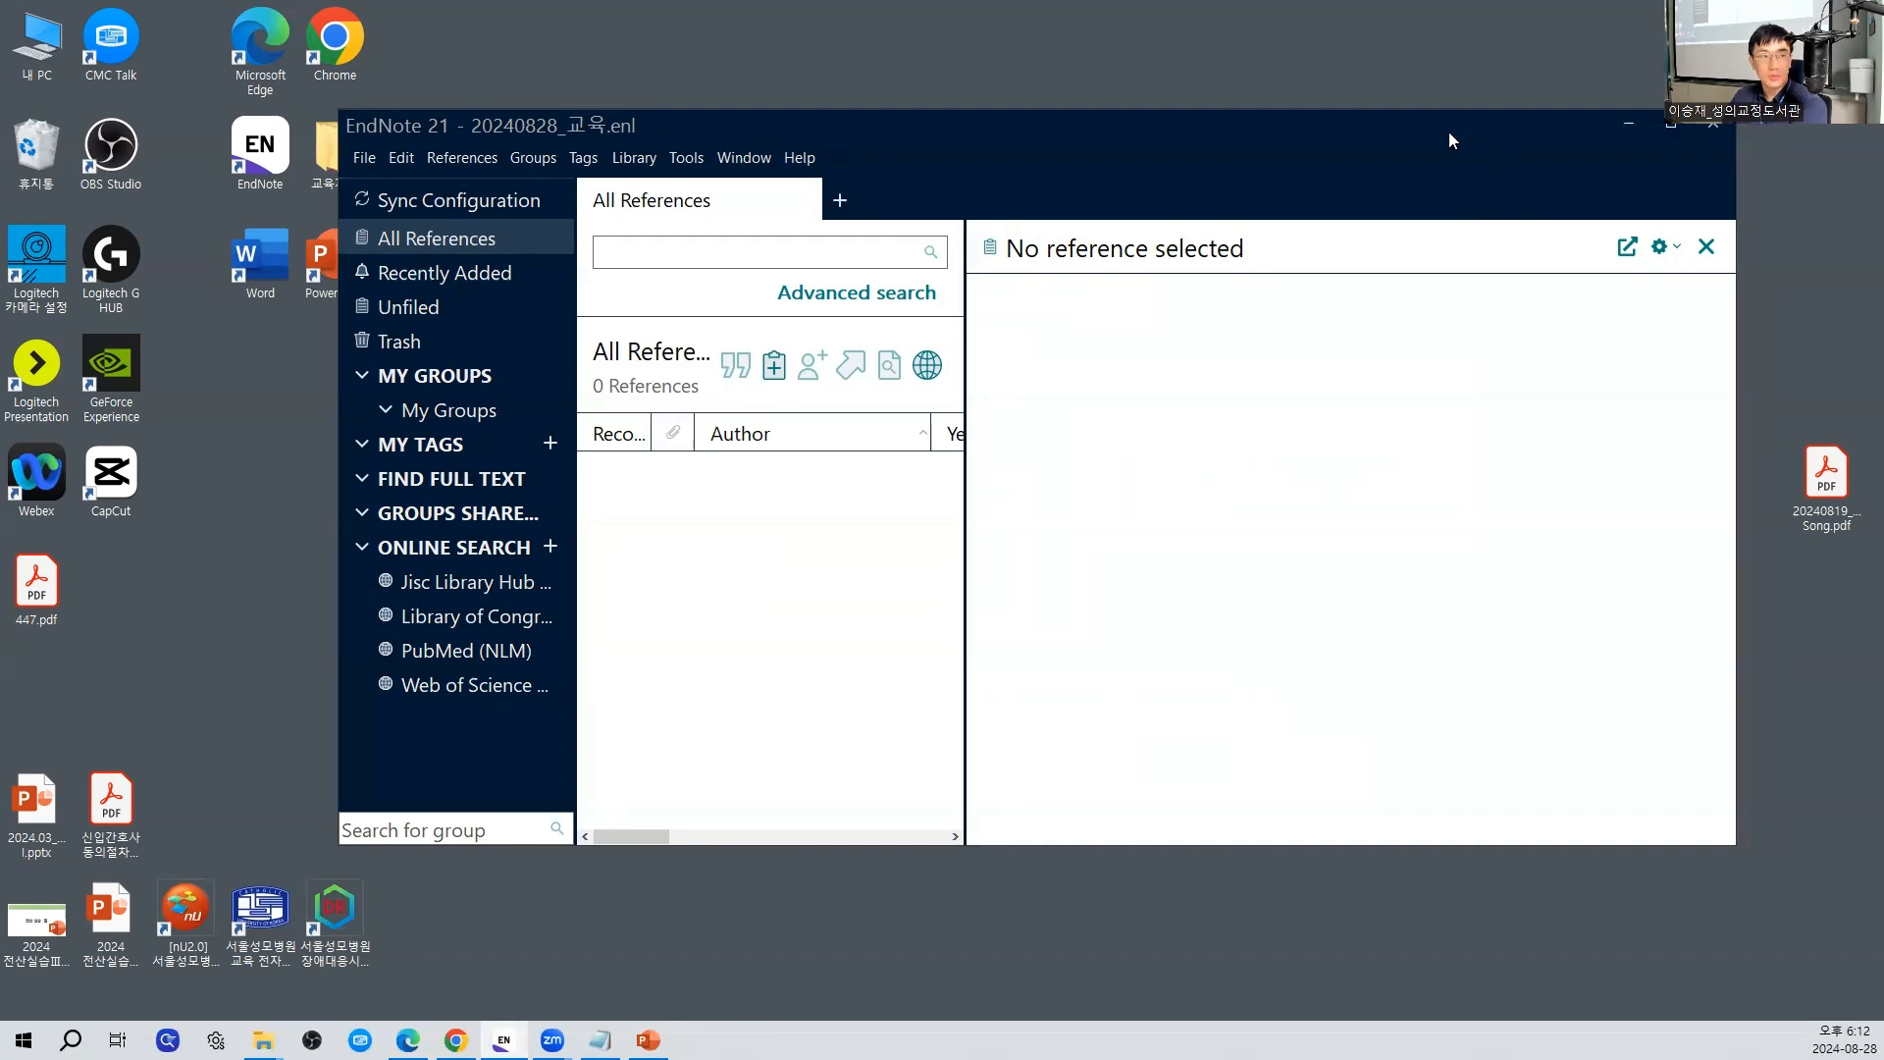
View the library window maximized, restore its size, and switch back to the PowerPoint lecture slides
double_click(1449, 132)
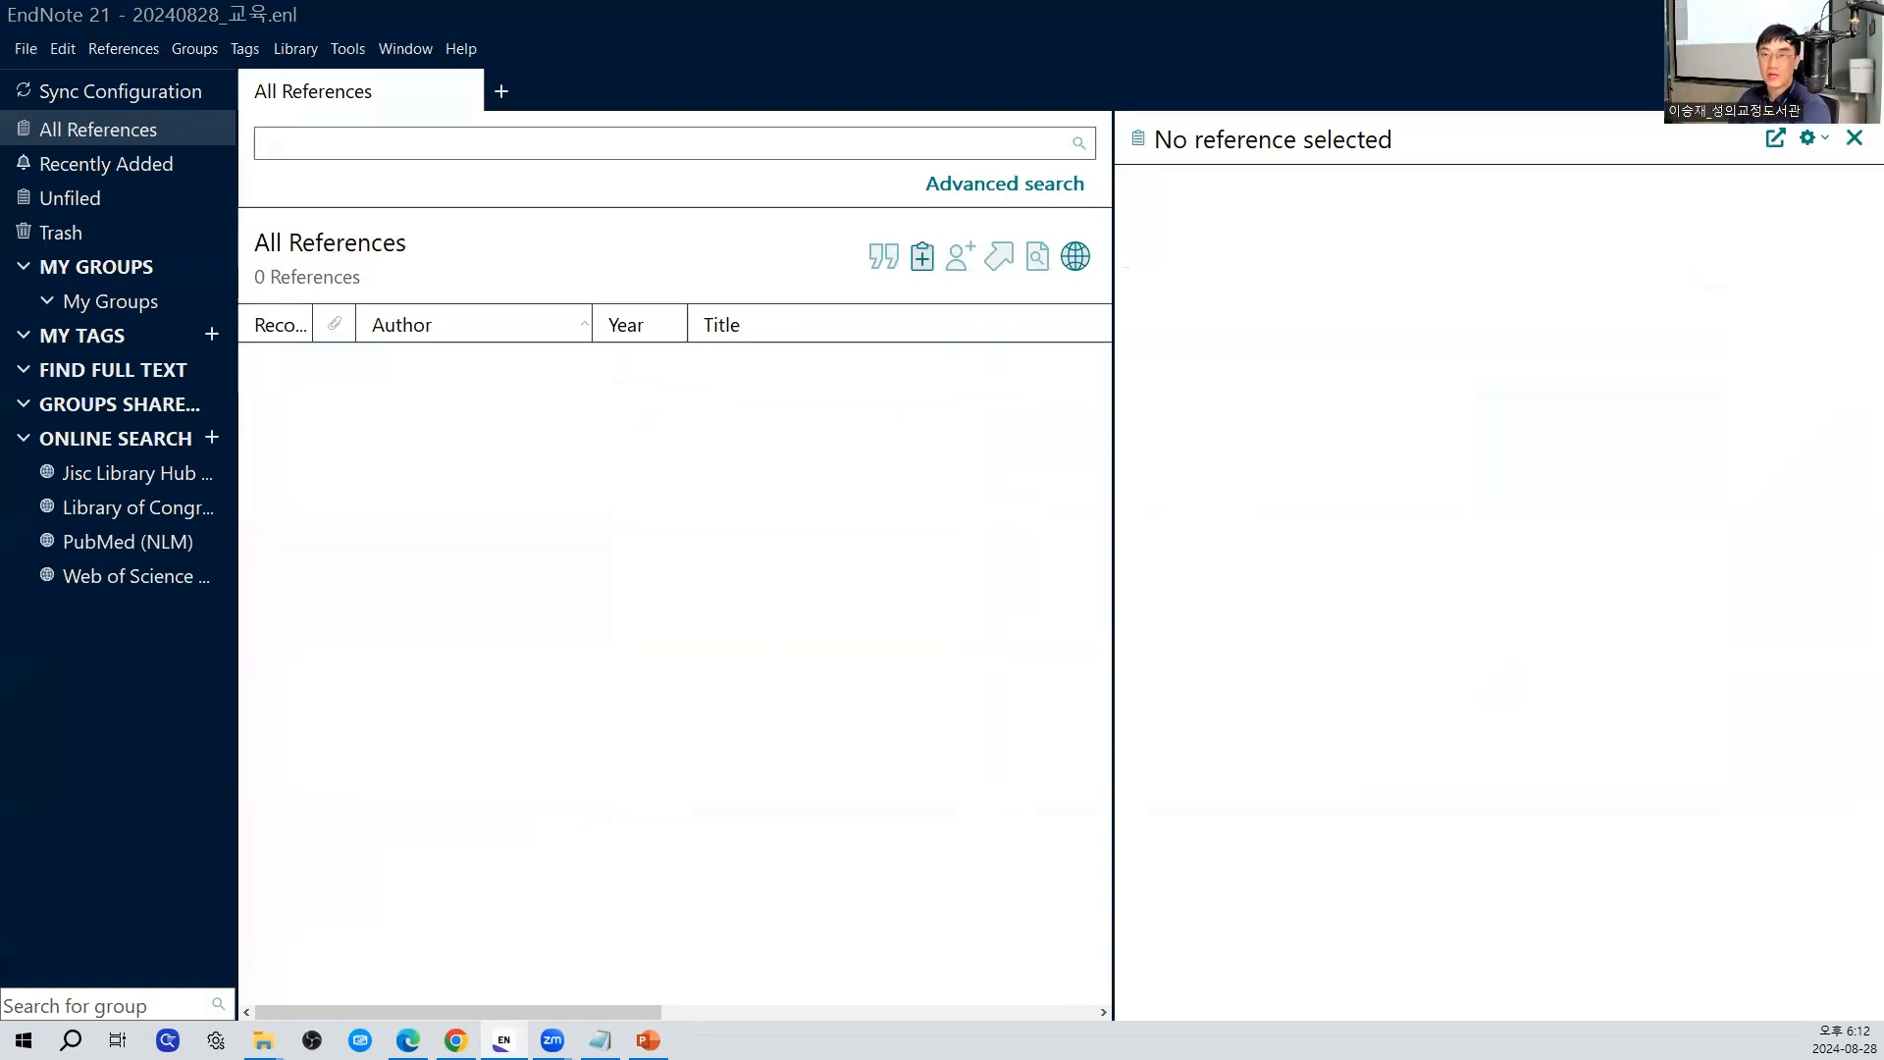
click(1819, 13)
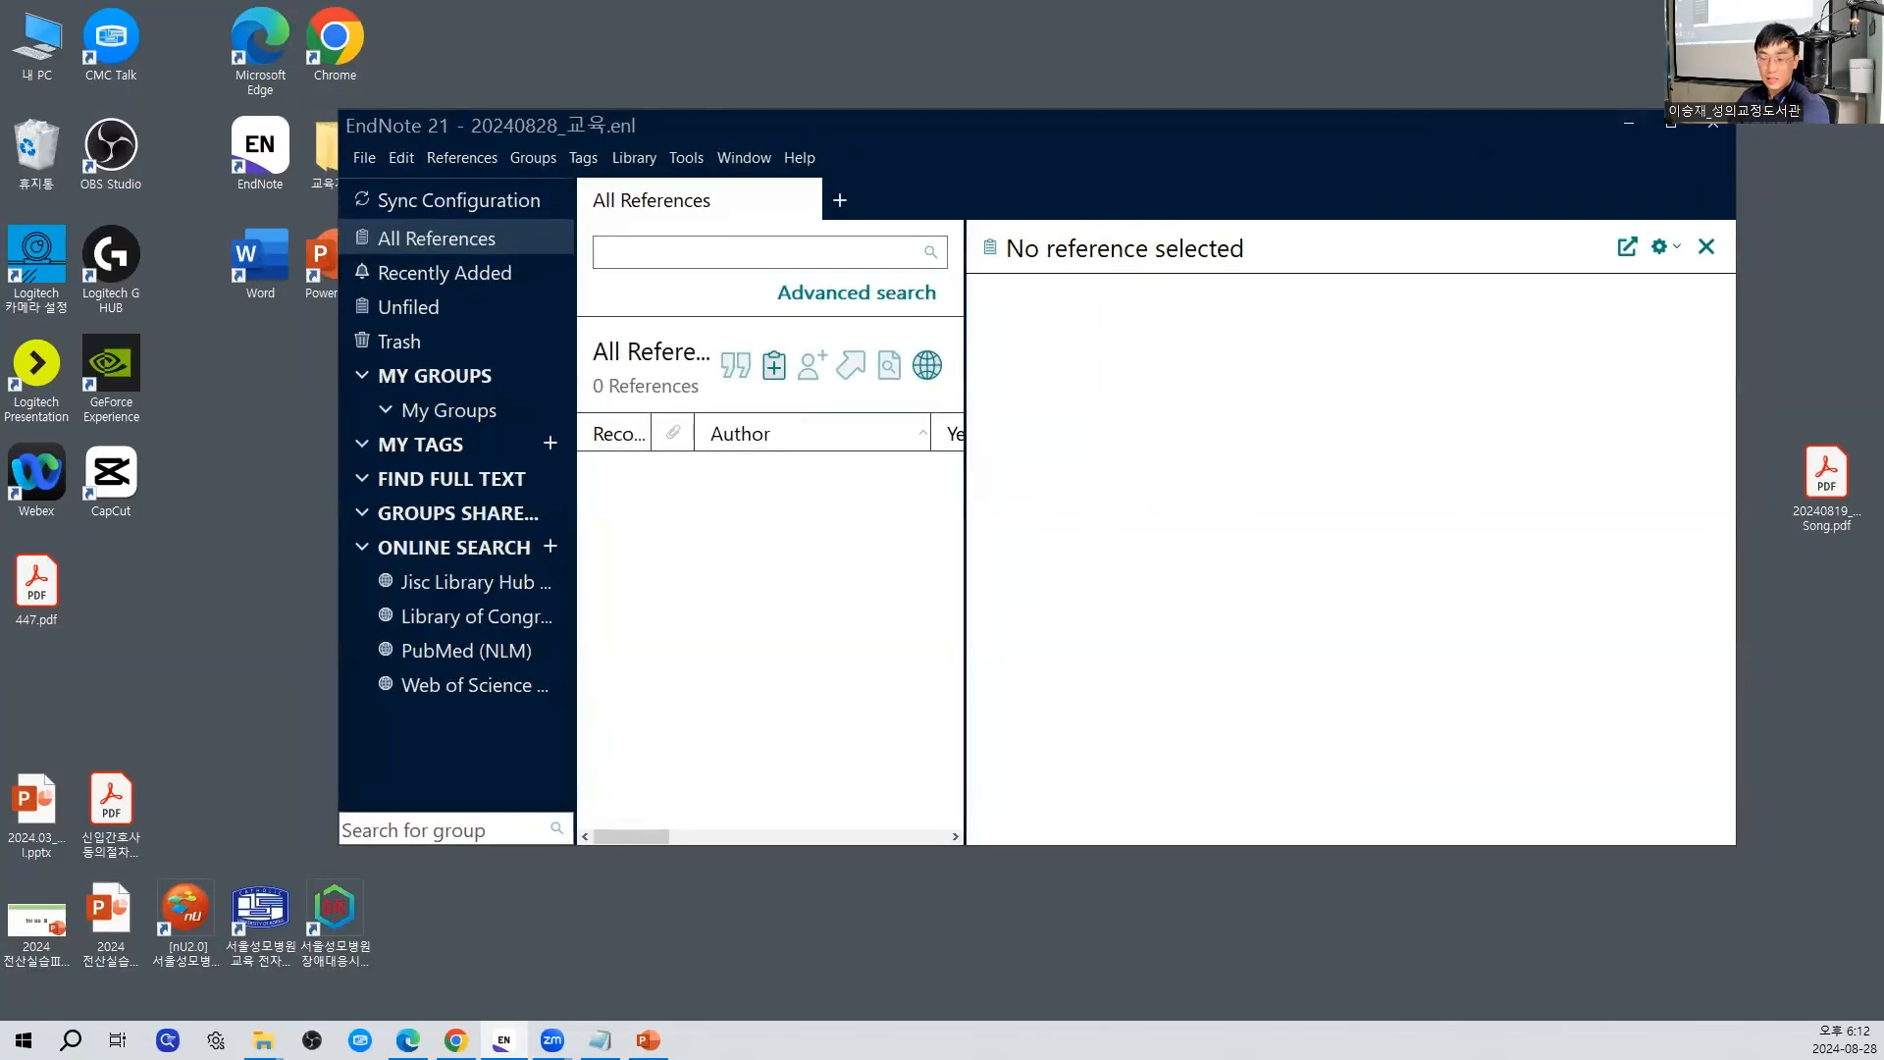
key(alt+Tab)
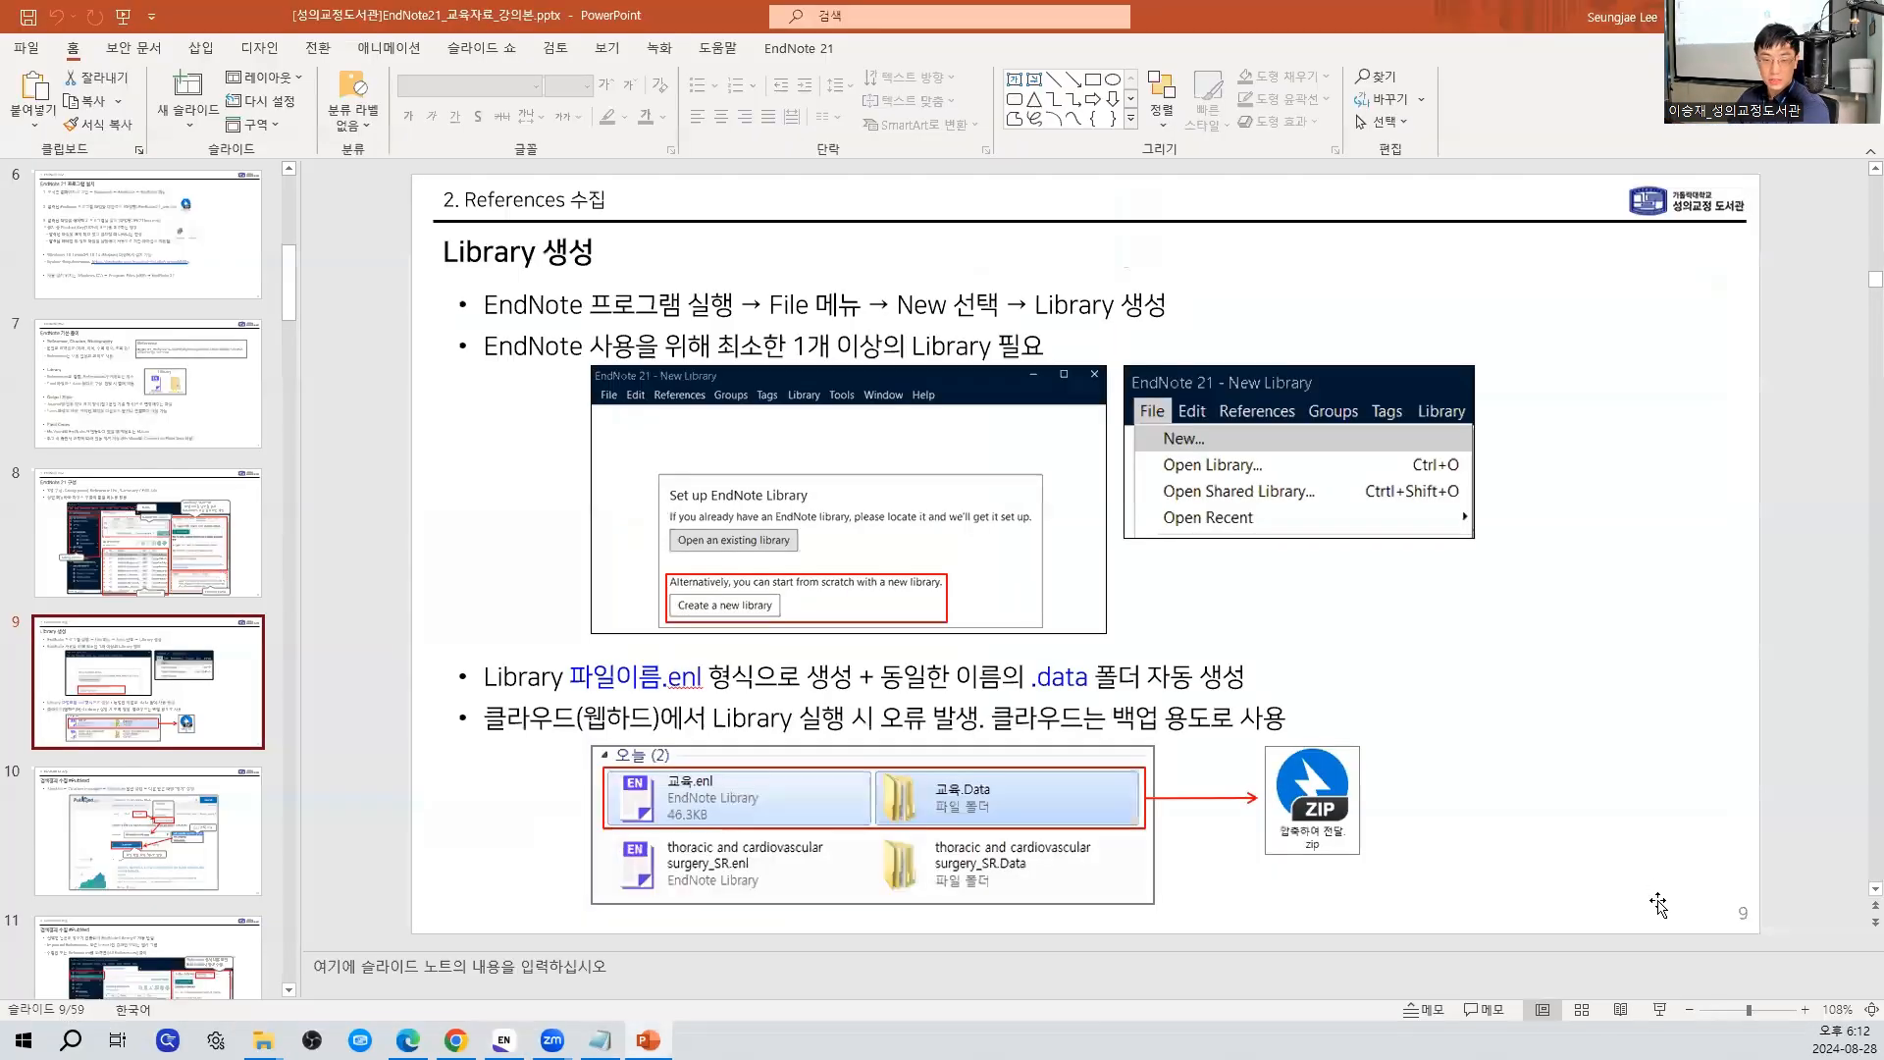
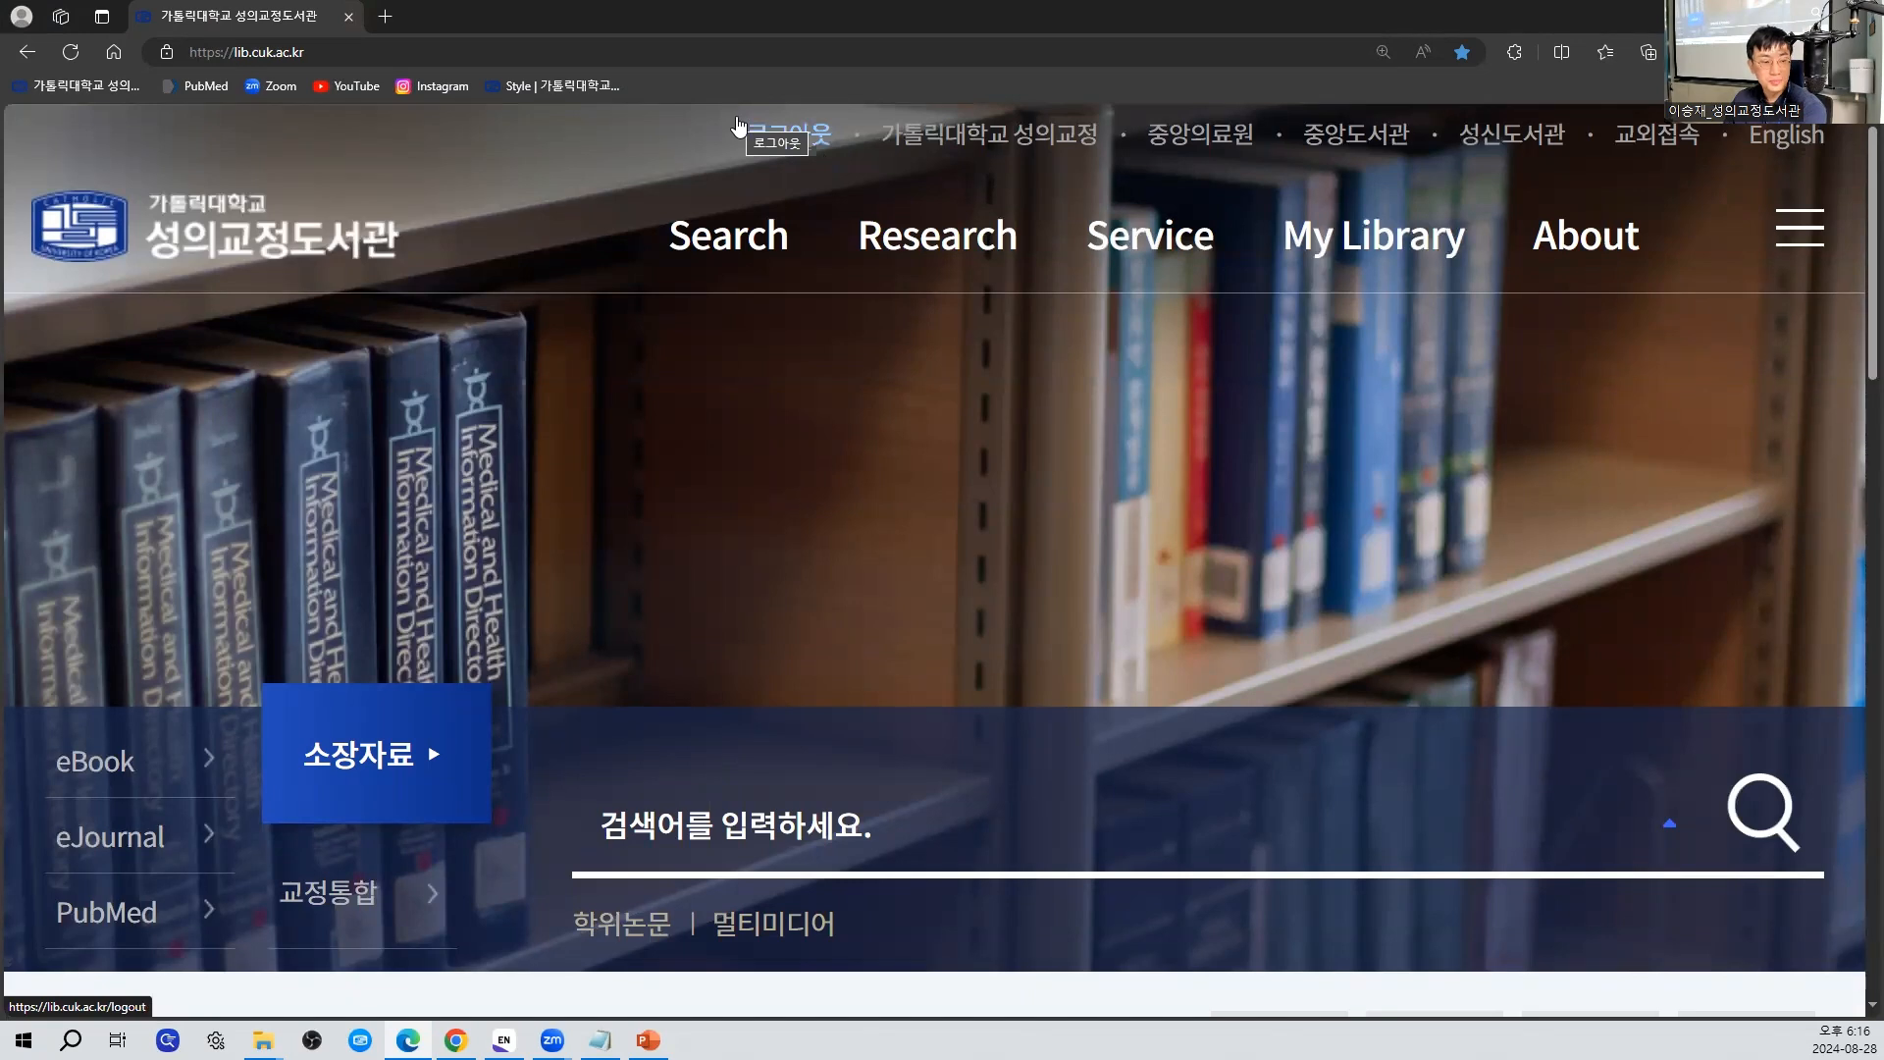
On the university library home page, view the PubMed search option and return to the holdings search (소장자료)
scroll(650, 355, down, 3)
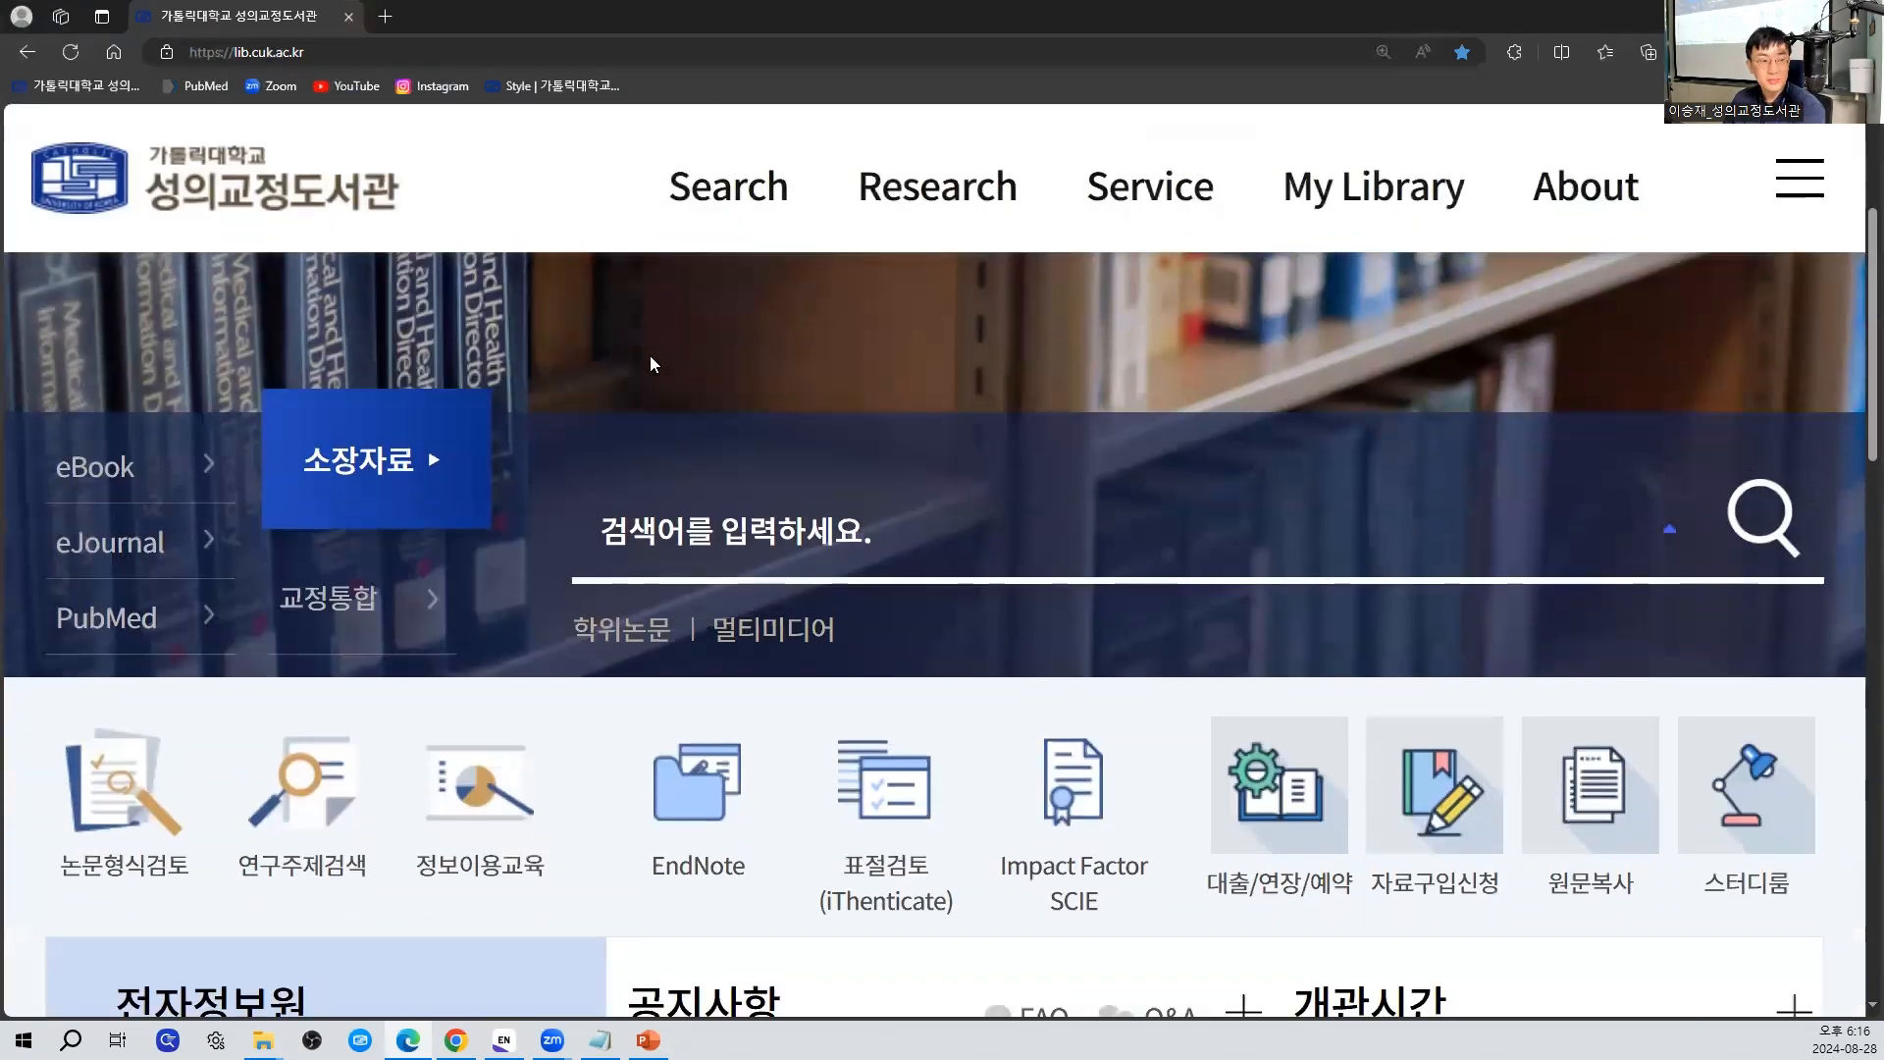
click(133, 629)
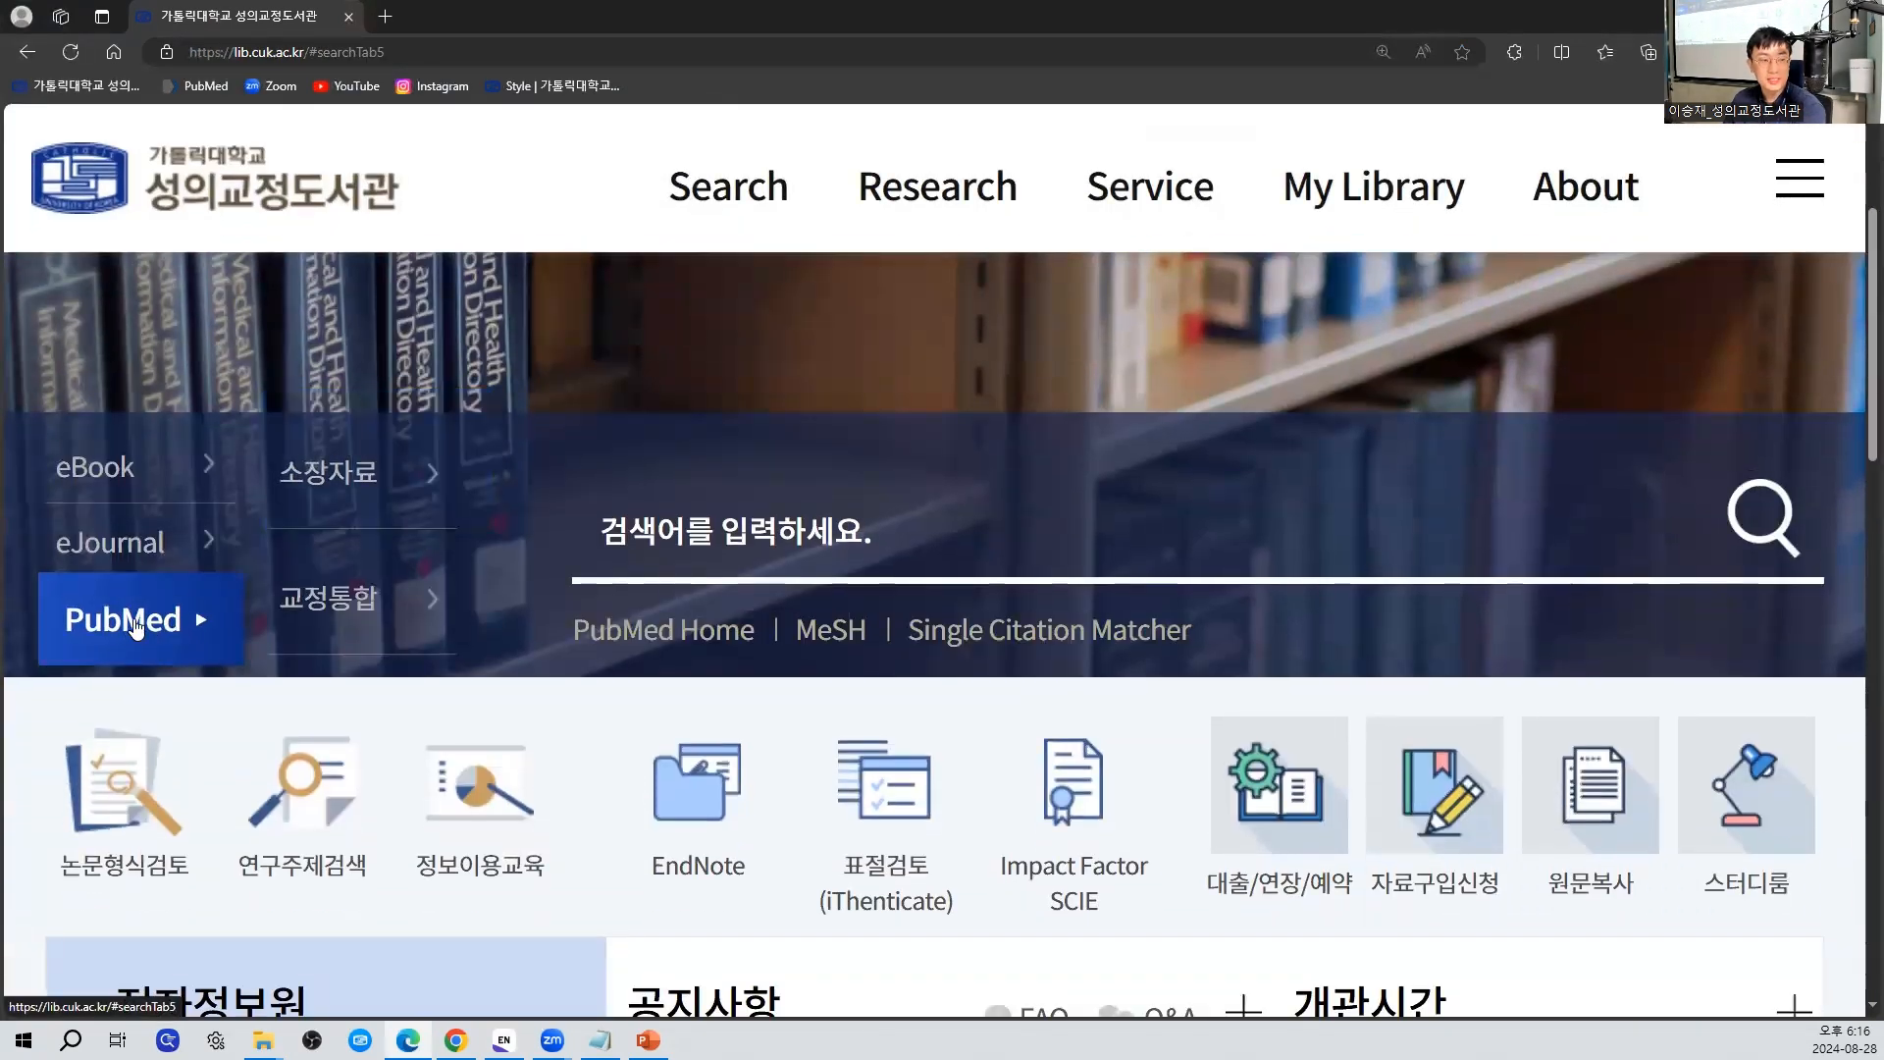
click(302, 498)
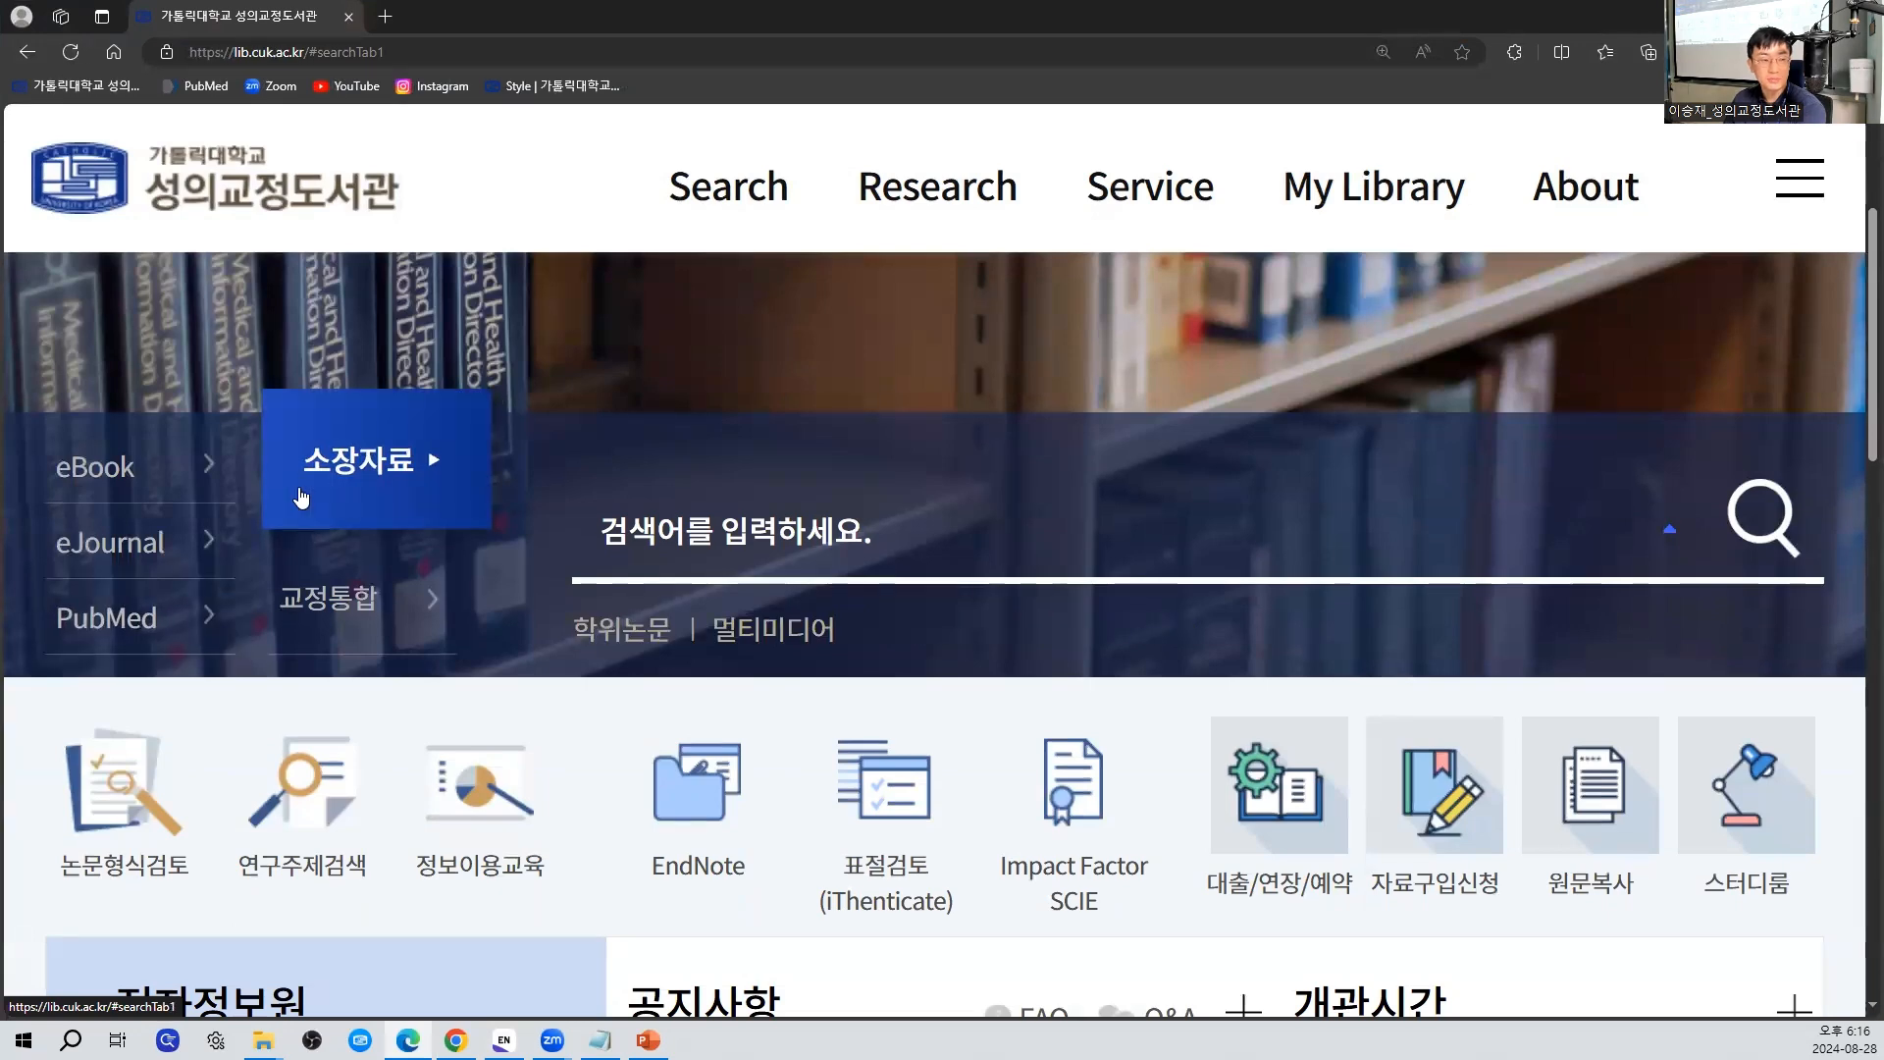
Switch the library search to PubMed, dismiss the saved search suggestions, and open the PubMed Home page with its search field ready
click(152, 648)
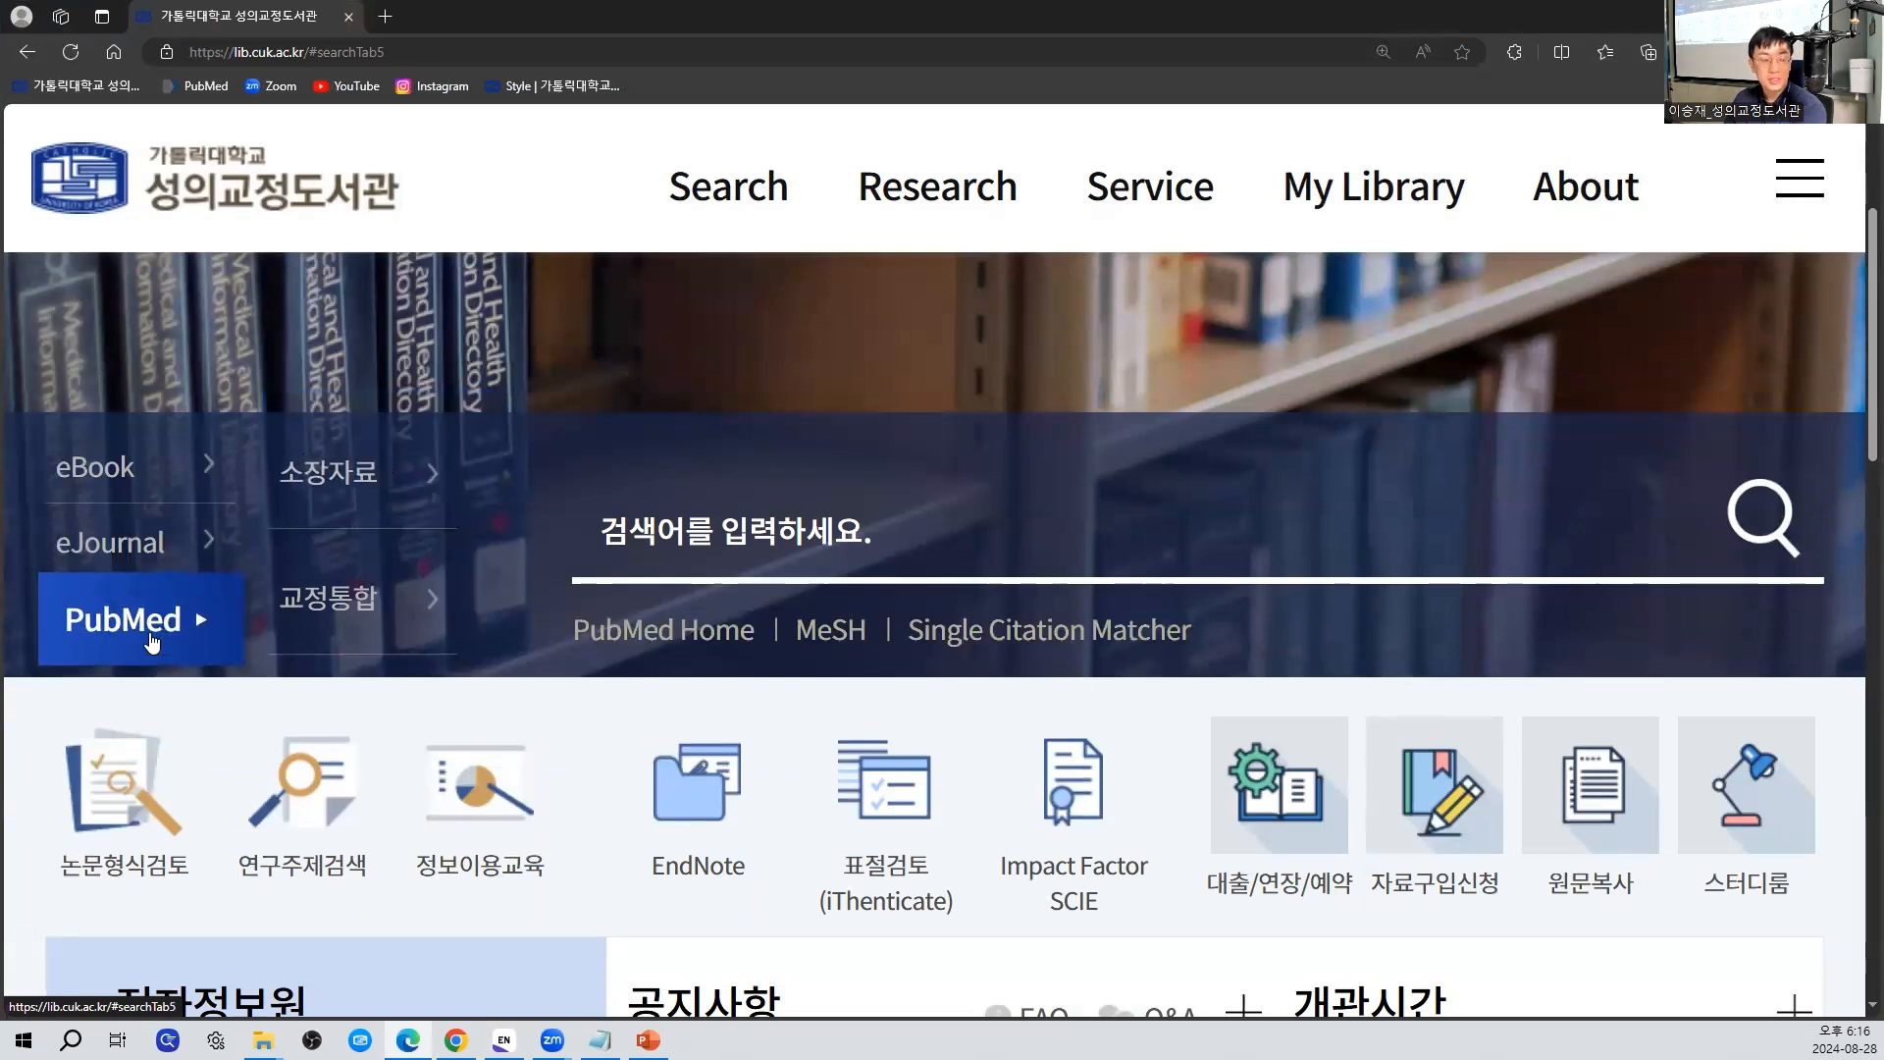
click(601, 531)
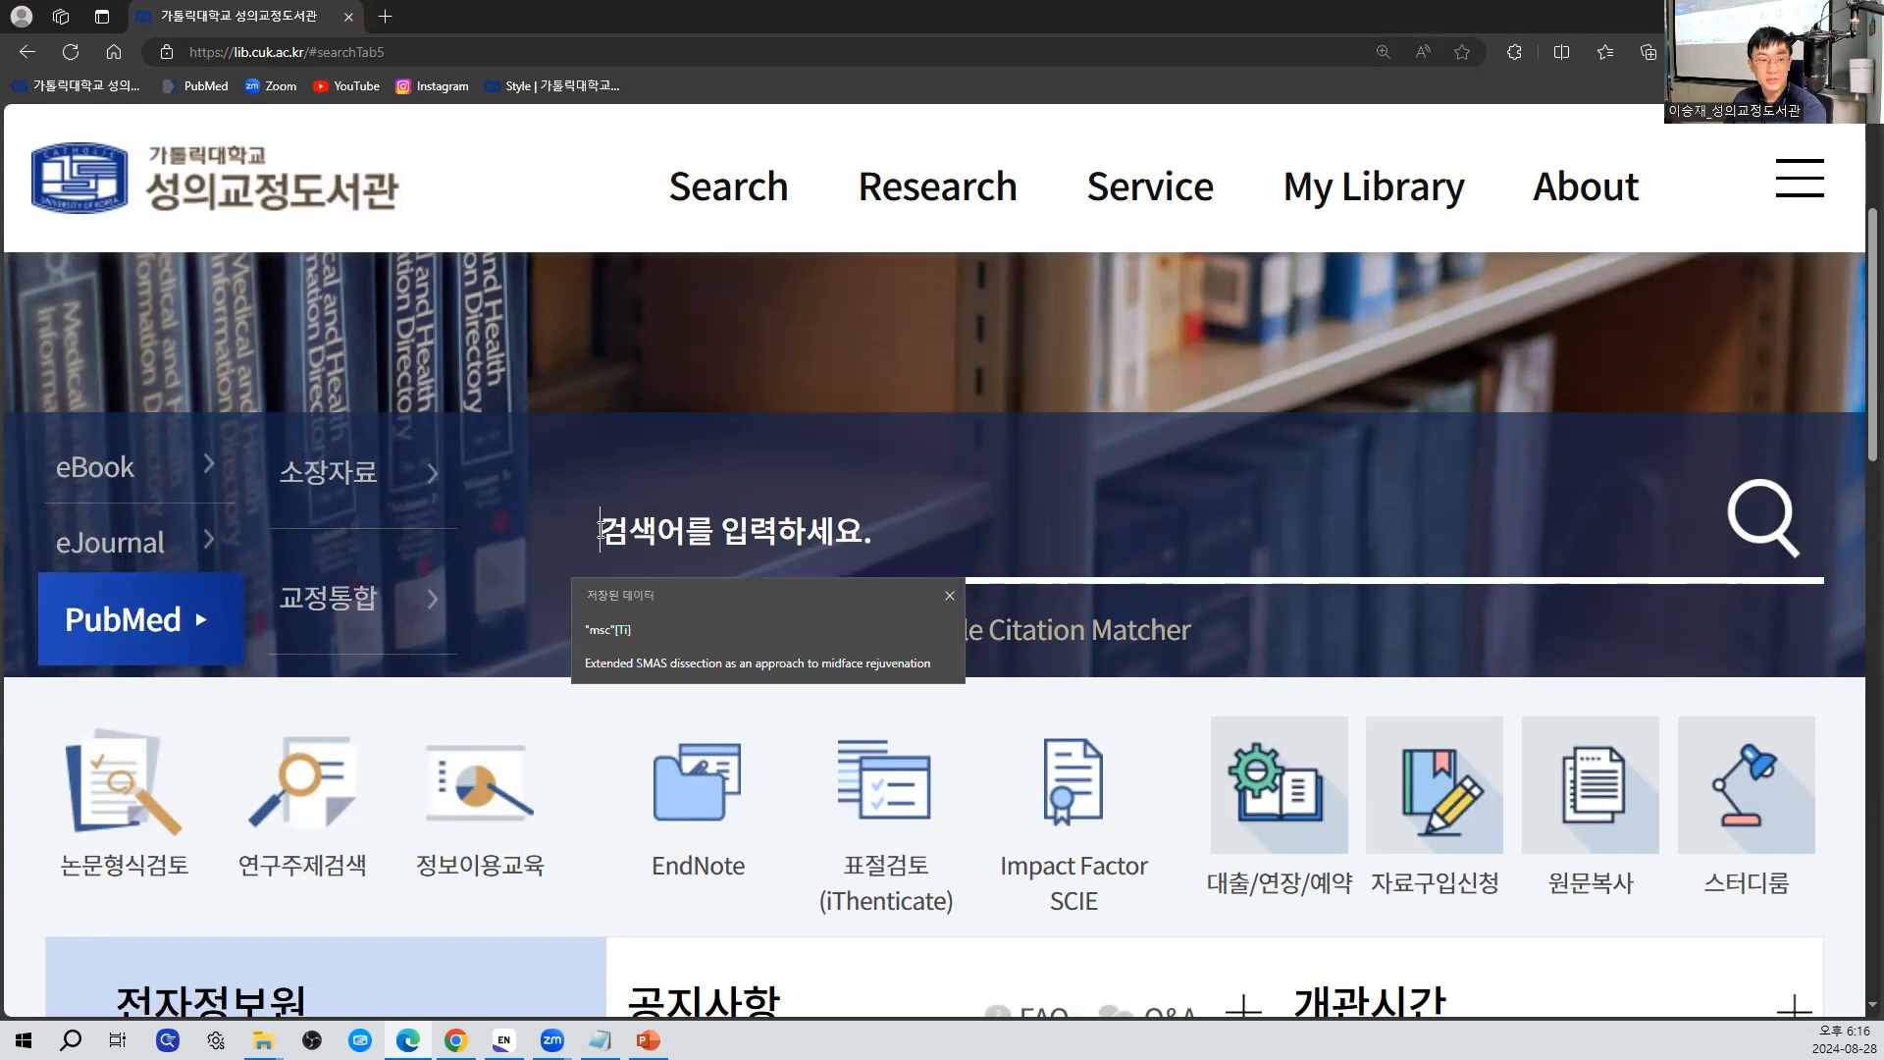
click(949, 594)
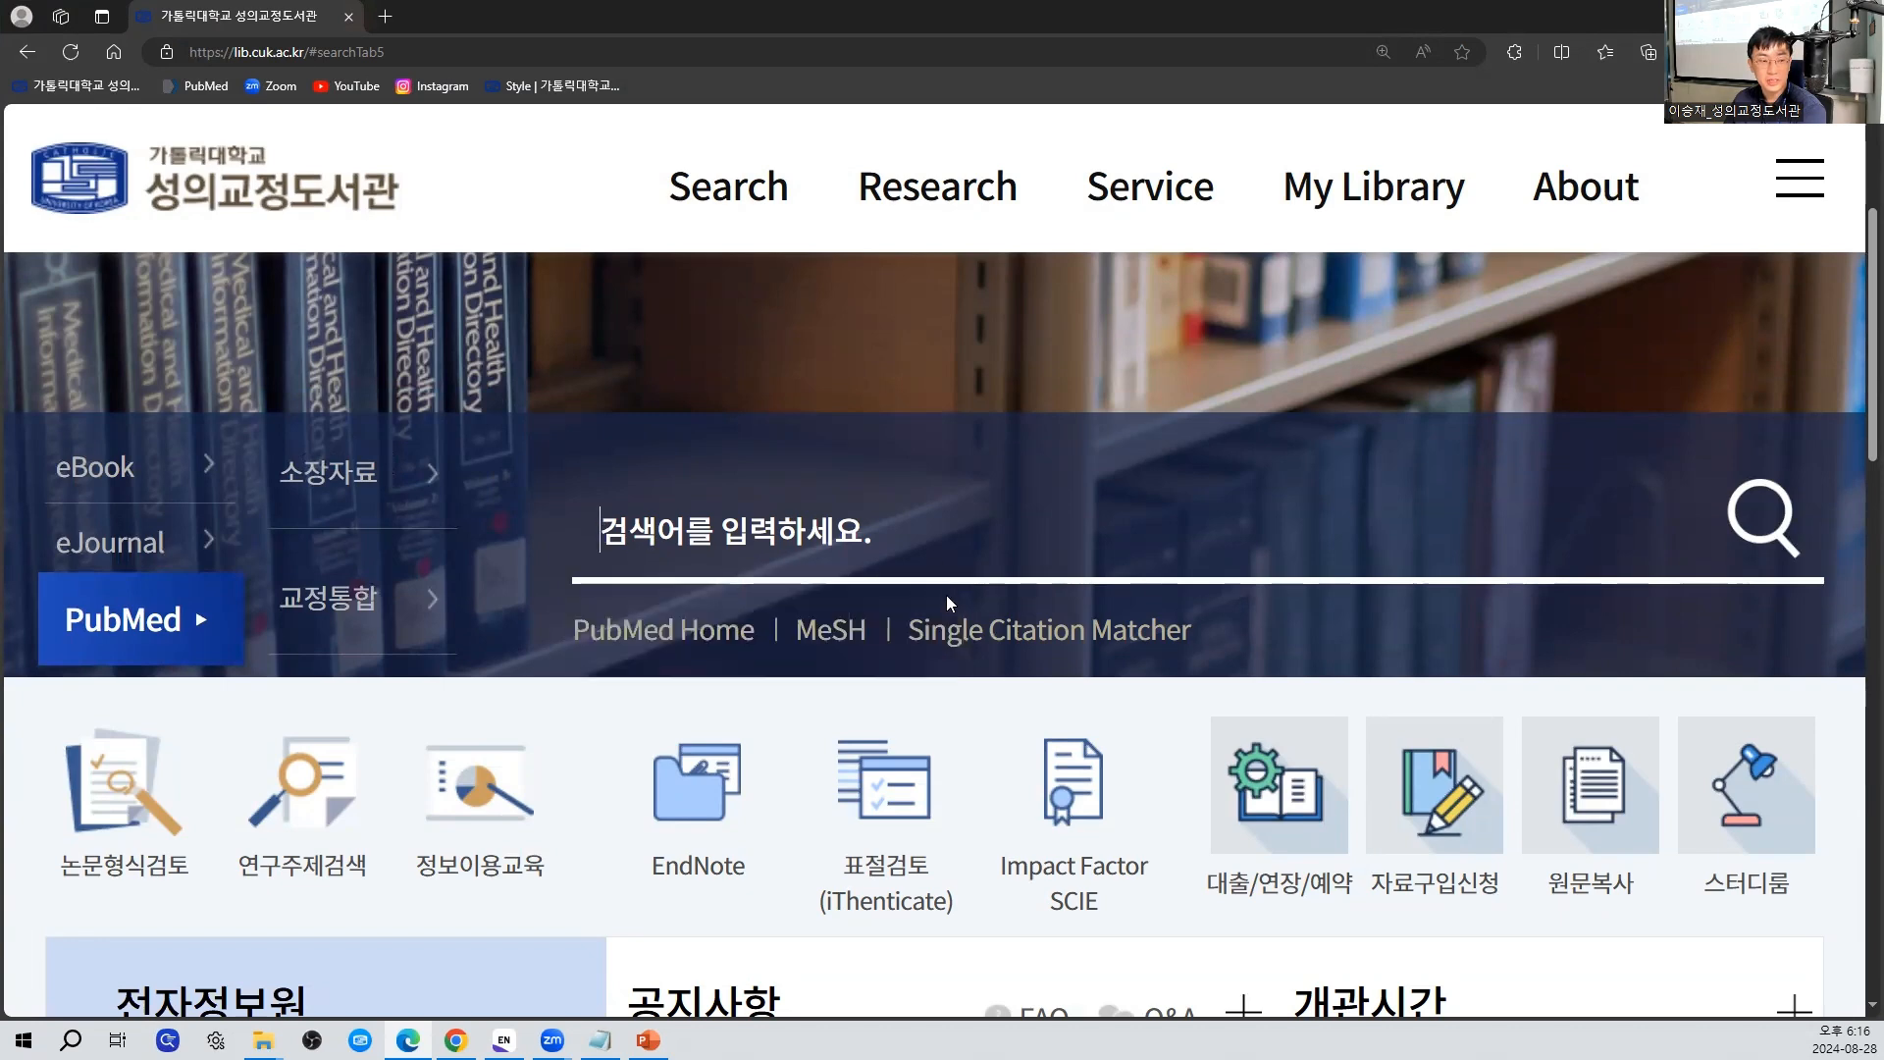
click(657, 638)
click(245, 15)
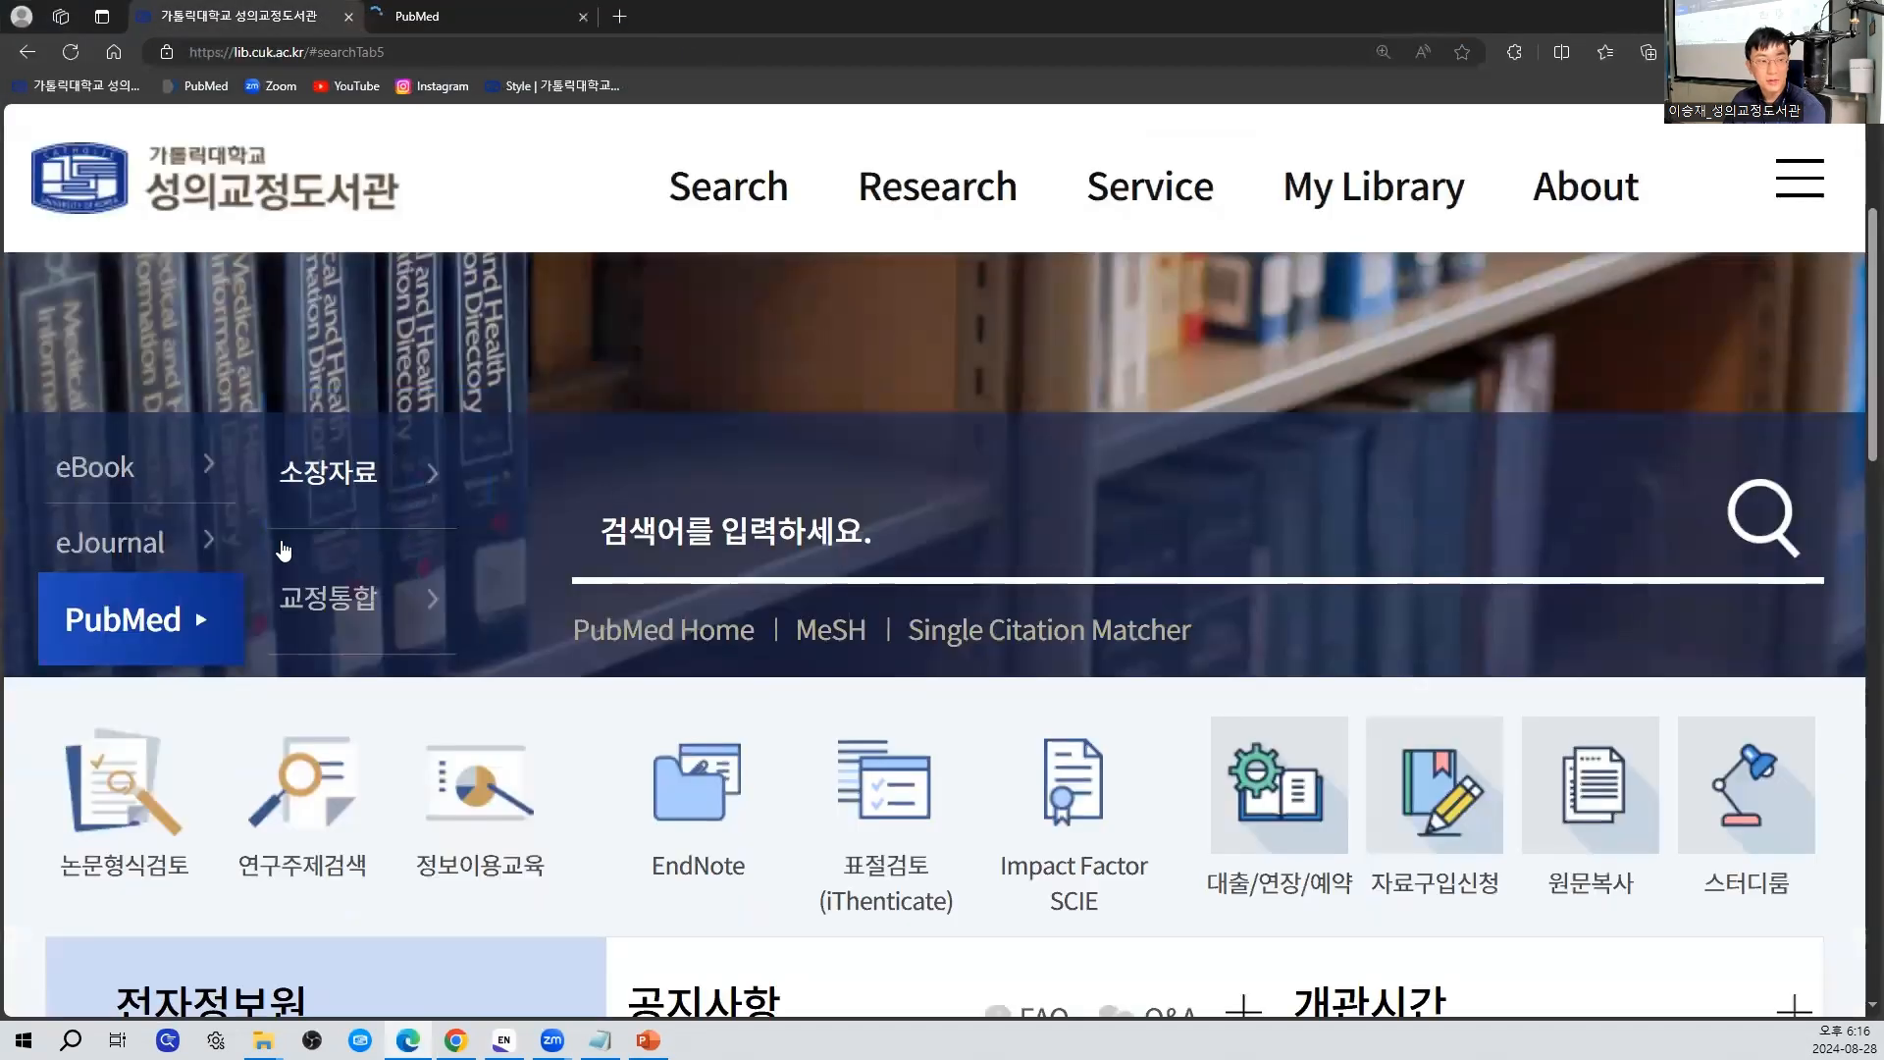
click(677, 631)
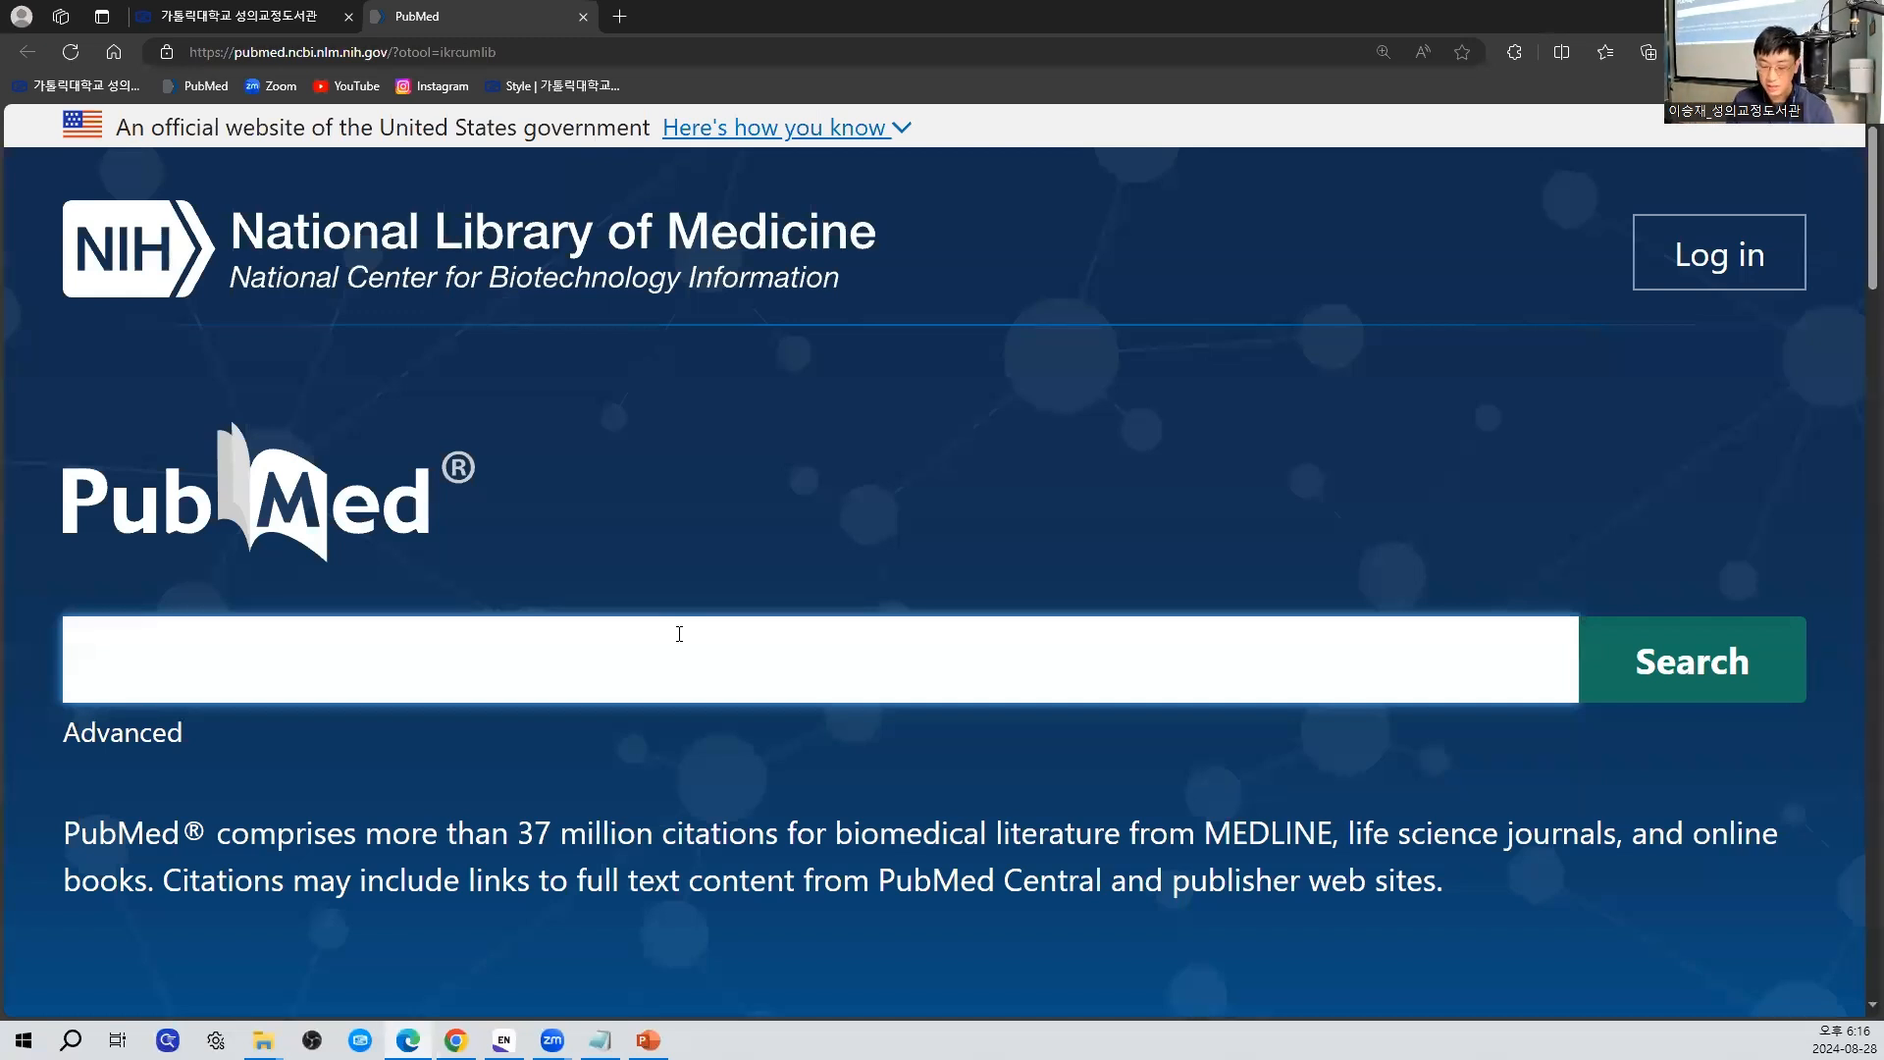
Search PubMed for "heart attack"[TIAB]
text("ㅗㄷㅁㄱㅅ)
key(BackSpace)
key(BackSpace)
key(BackSpace)
key(BackSpace)
key(BackSpace)
text(hea)
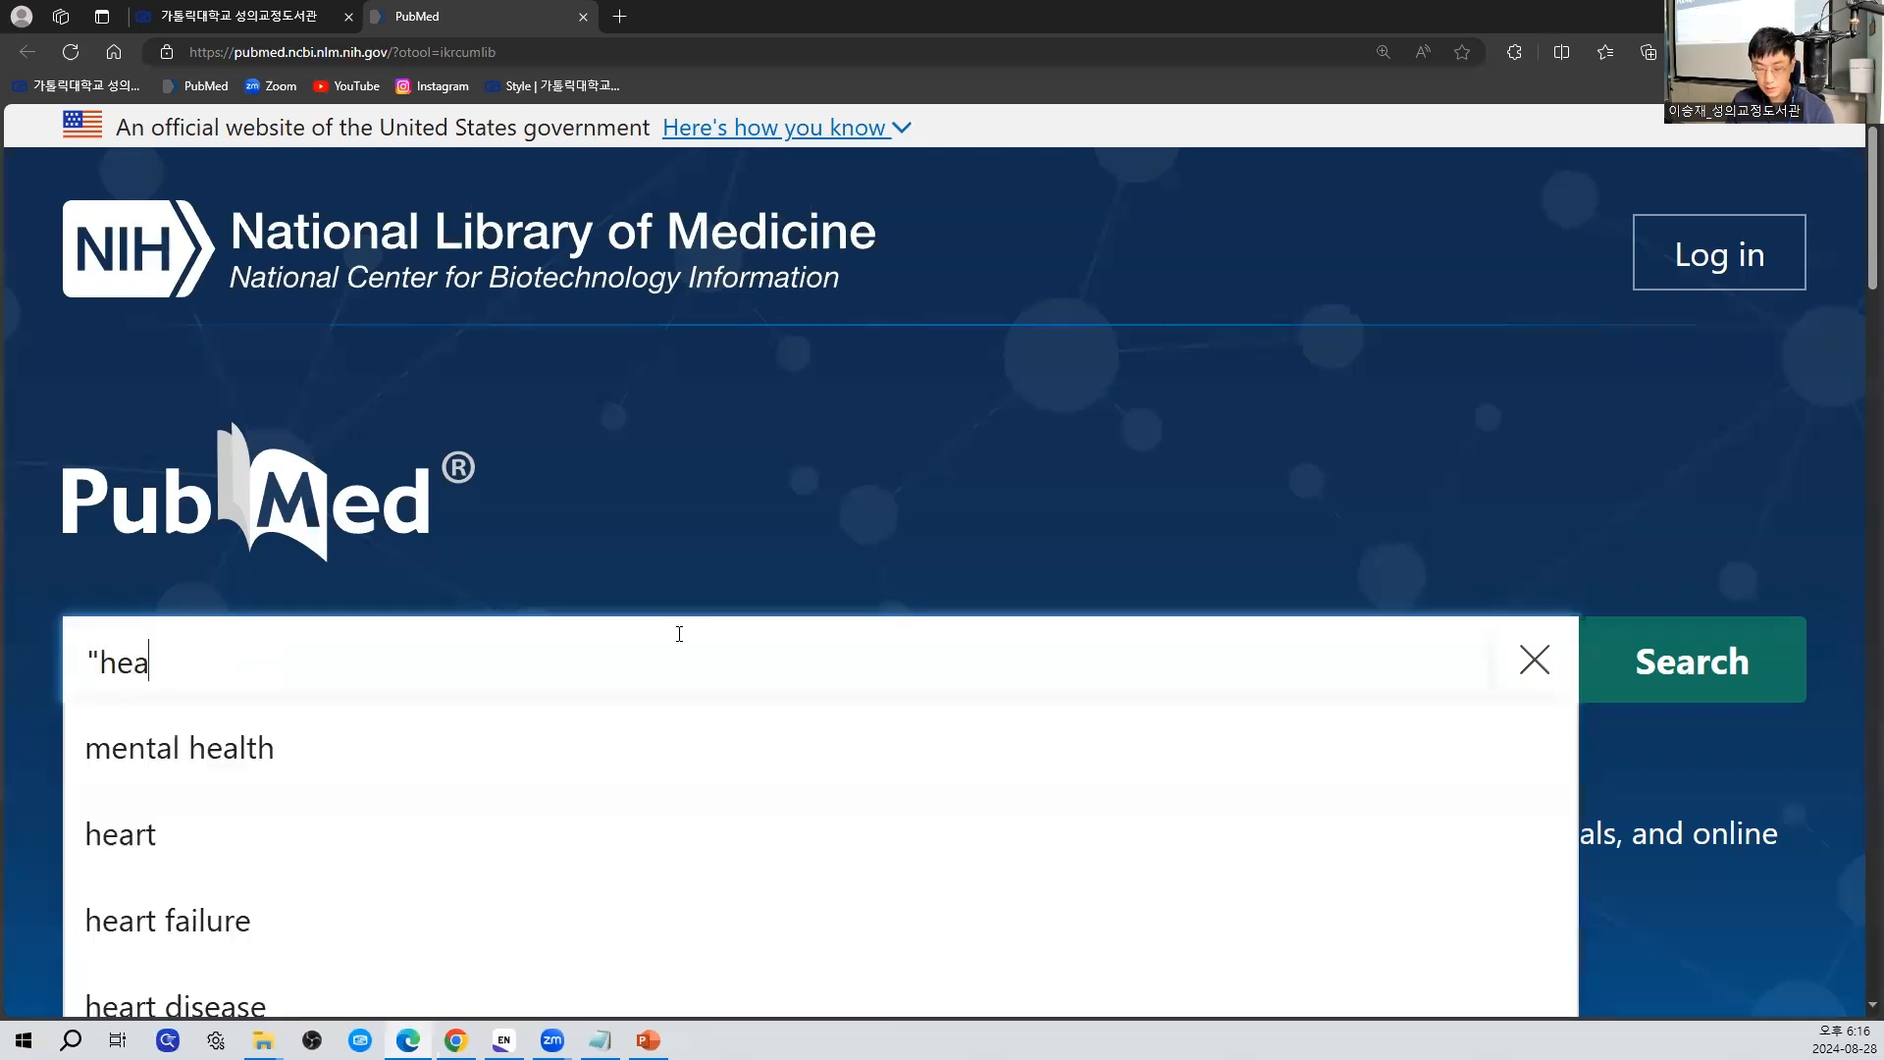
text(rt attack)
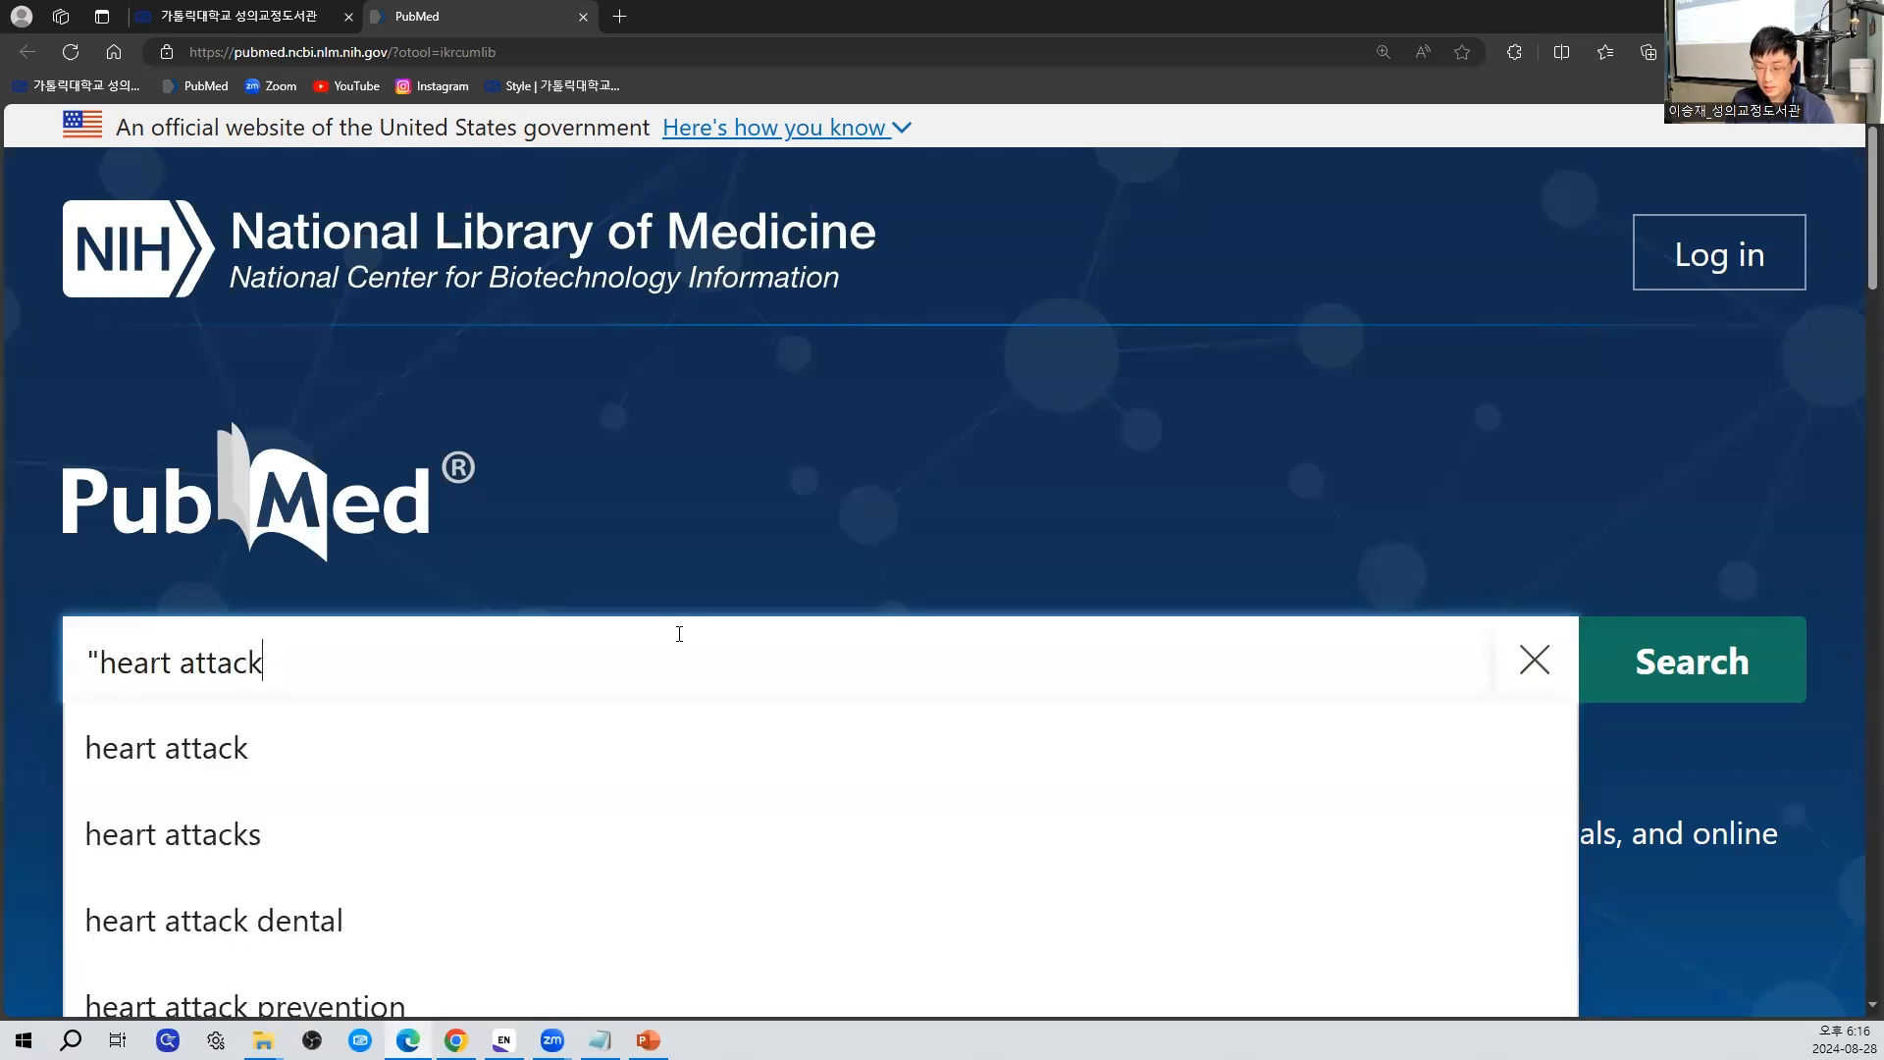
text("[TIAB])
key(Return)
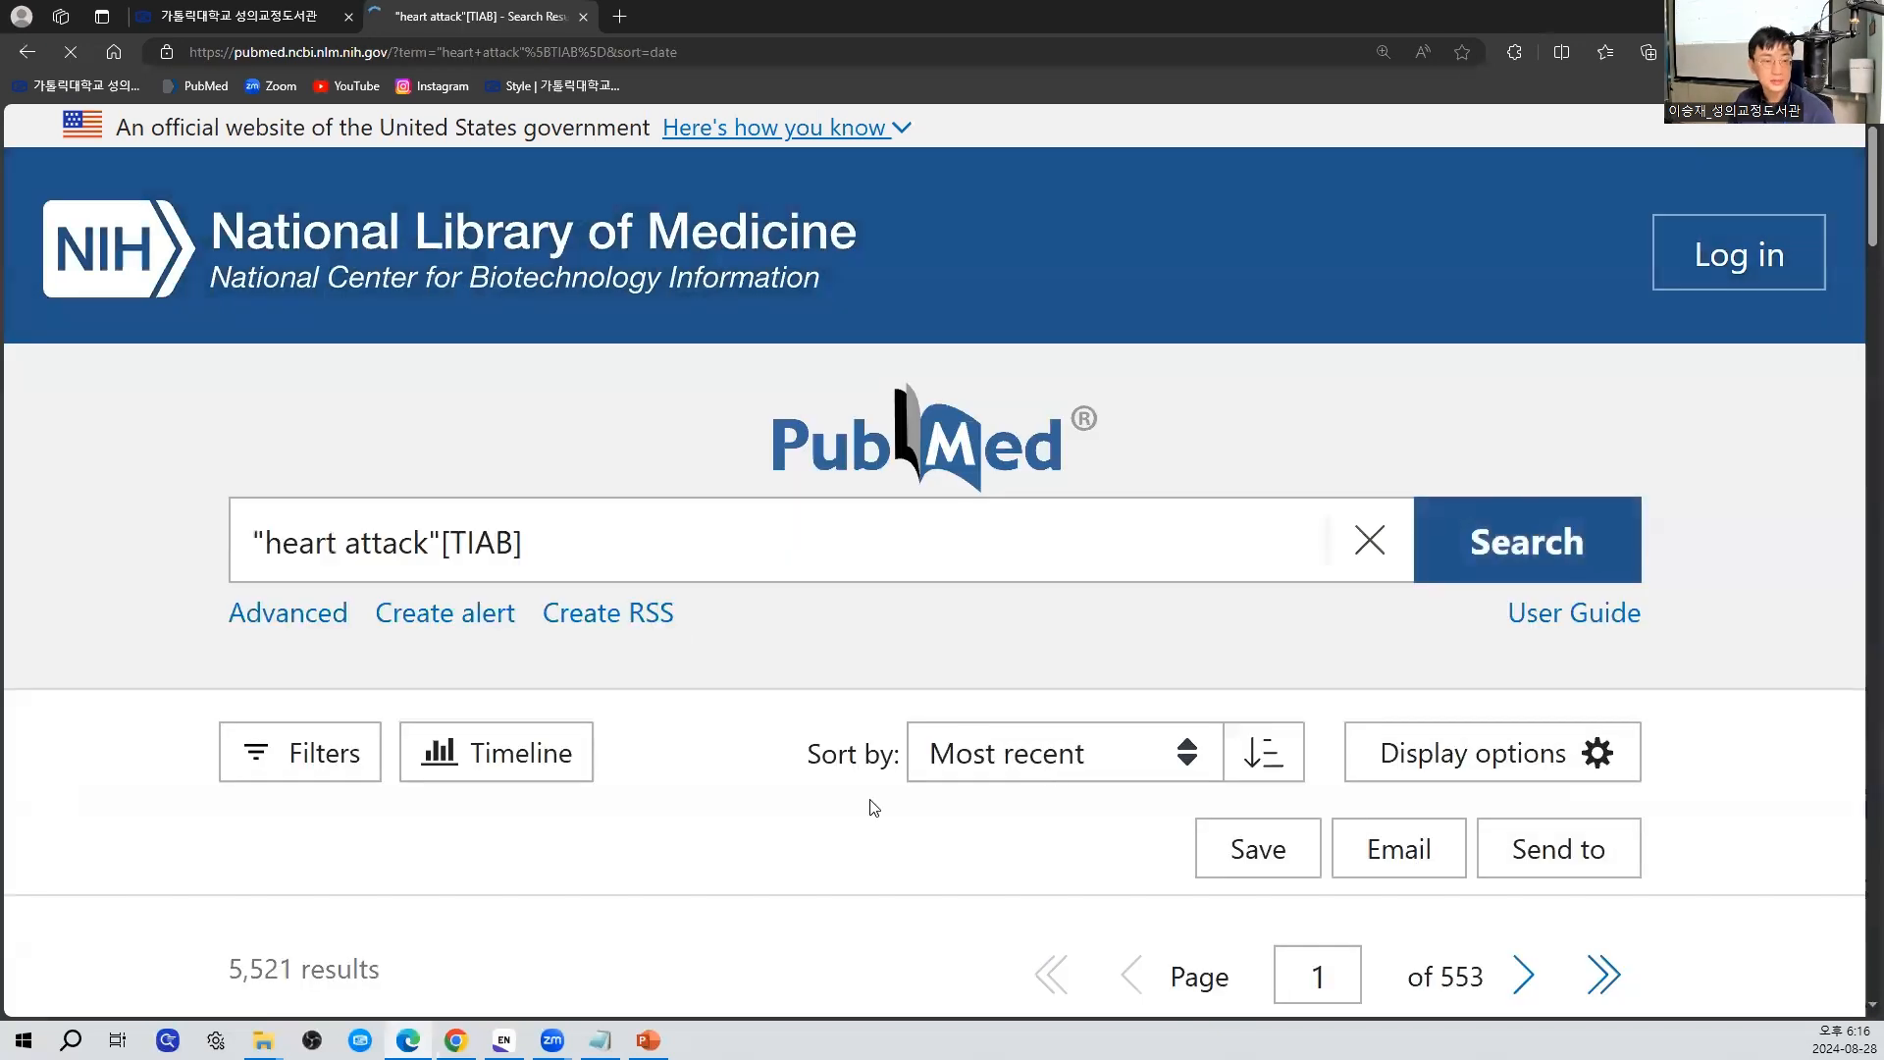
Sort the search results by Best match and look over the first articles
click(1048, 753)
click(1060, 531)
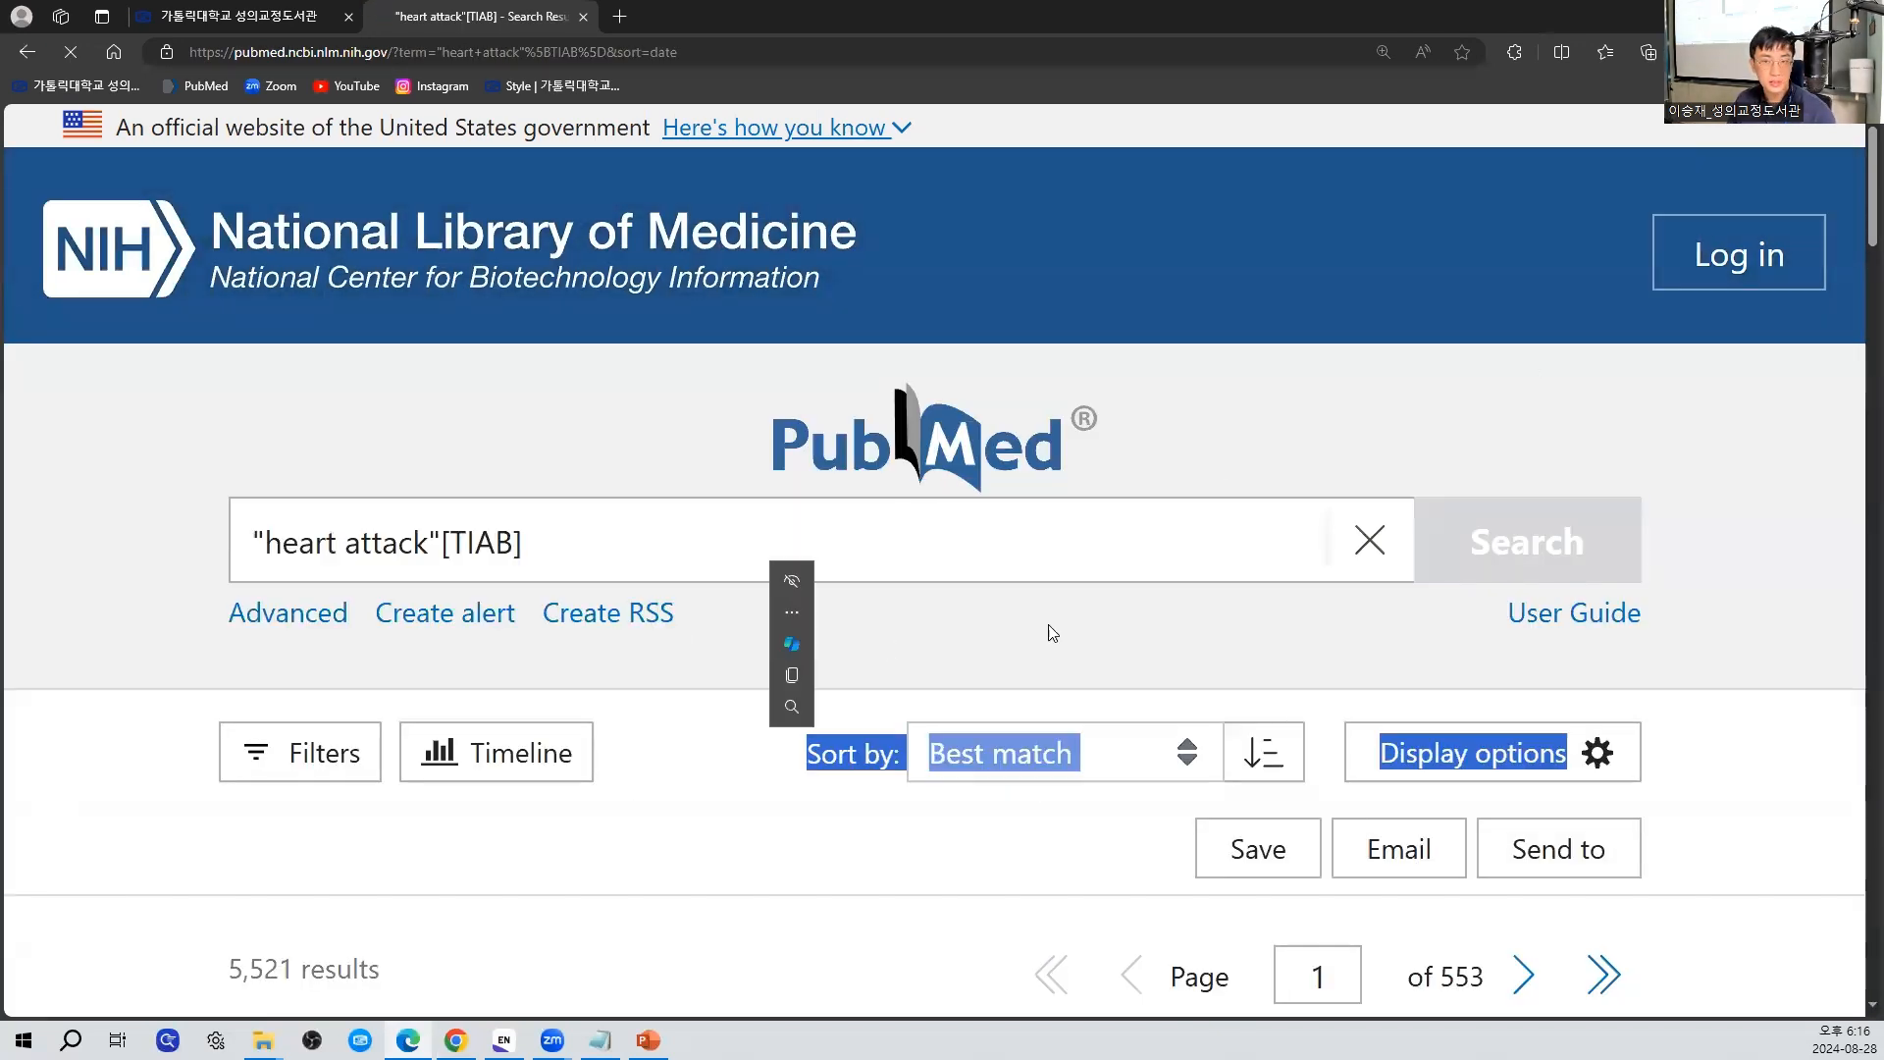
scroll(1854, 186, down, 4)
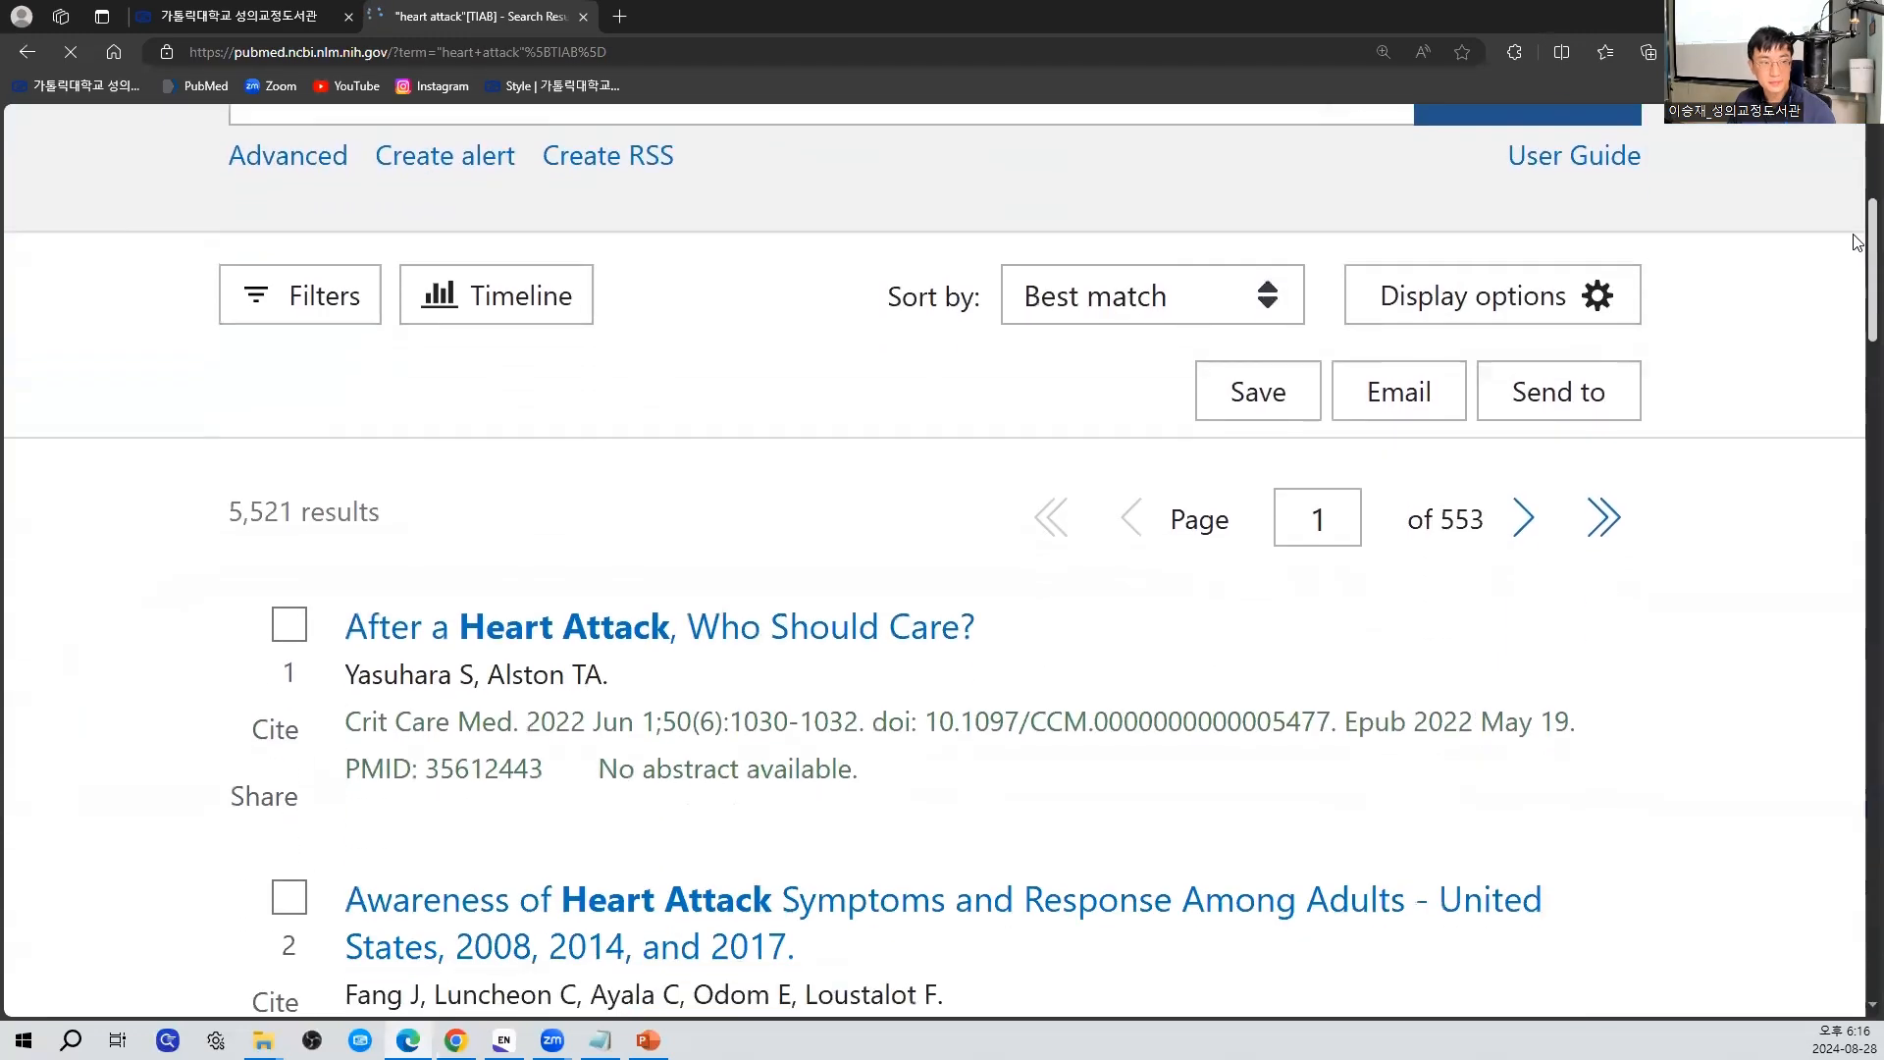
scroll(1855, 216, up, 1)
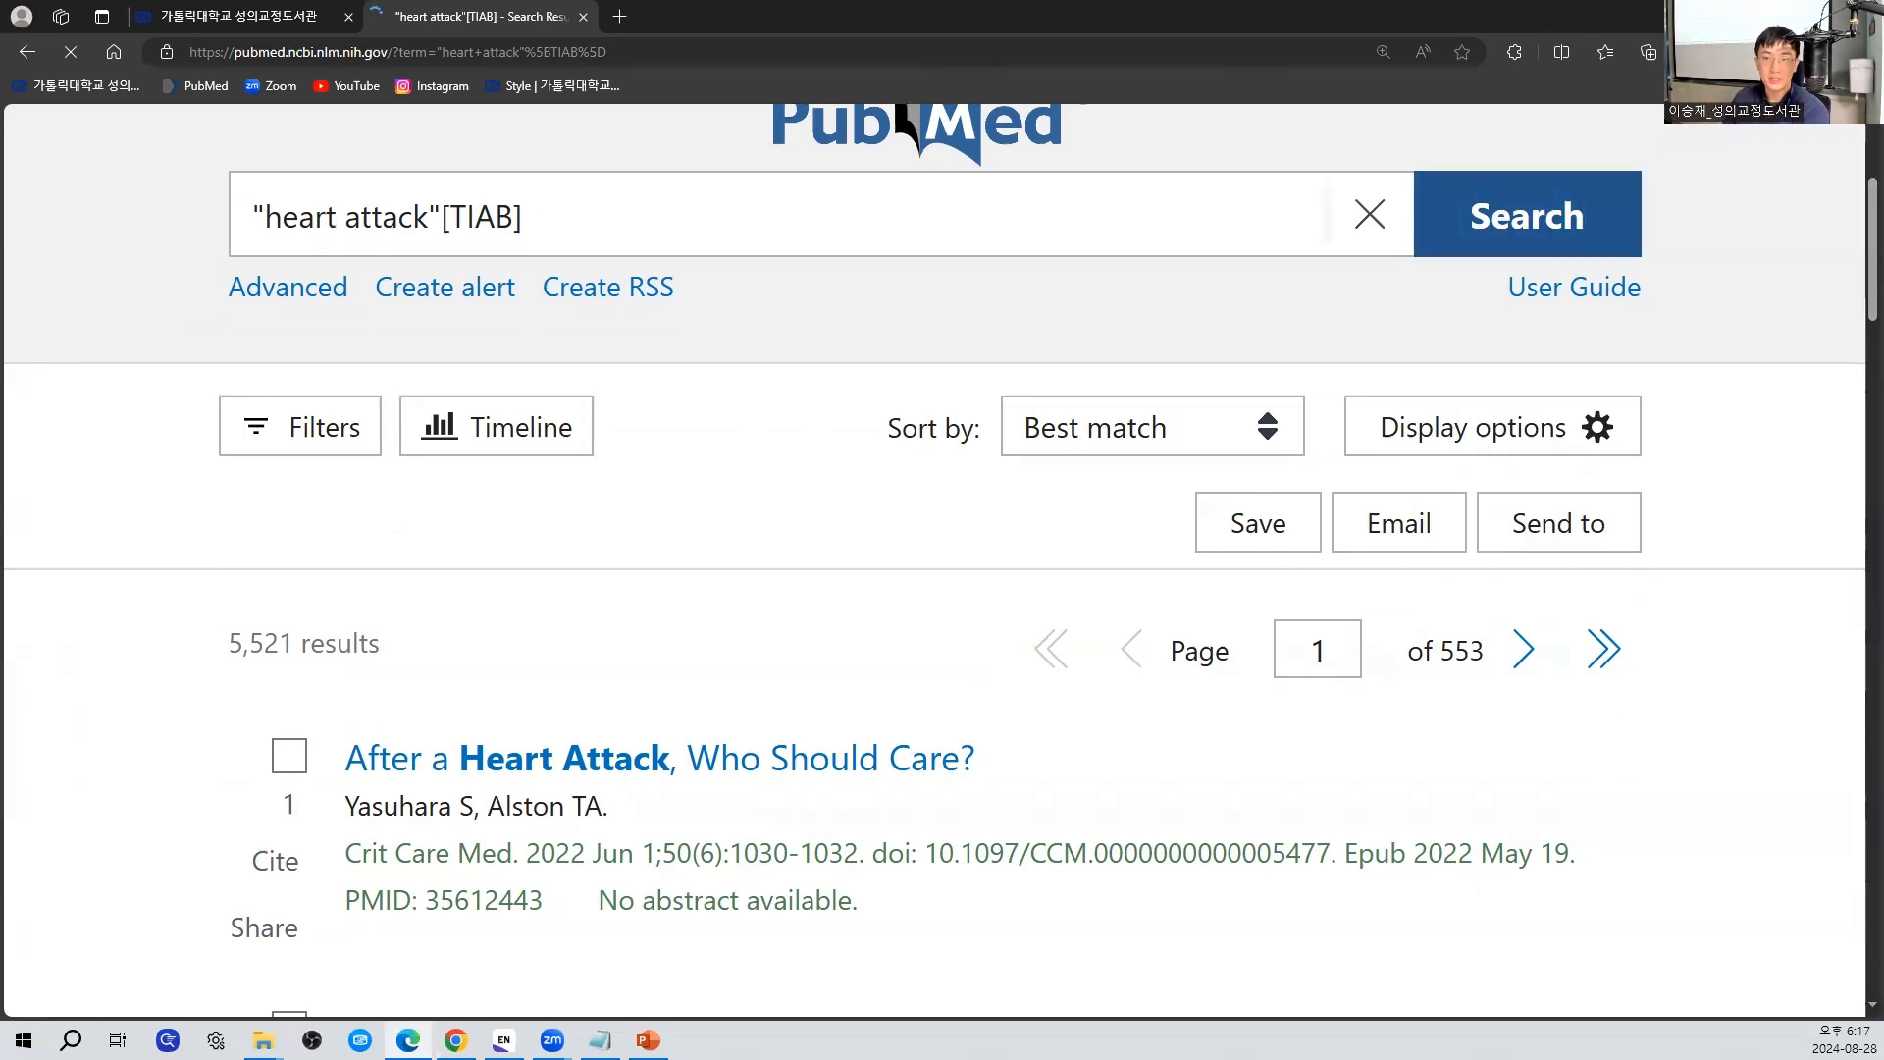
scroll(1856, 206, down, 1)
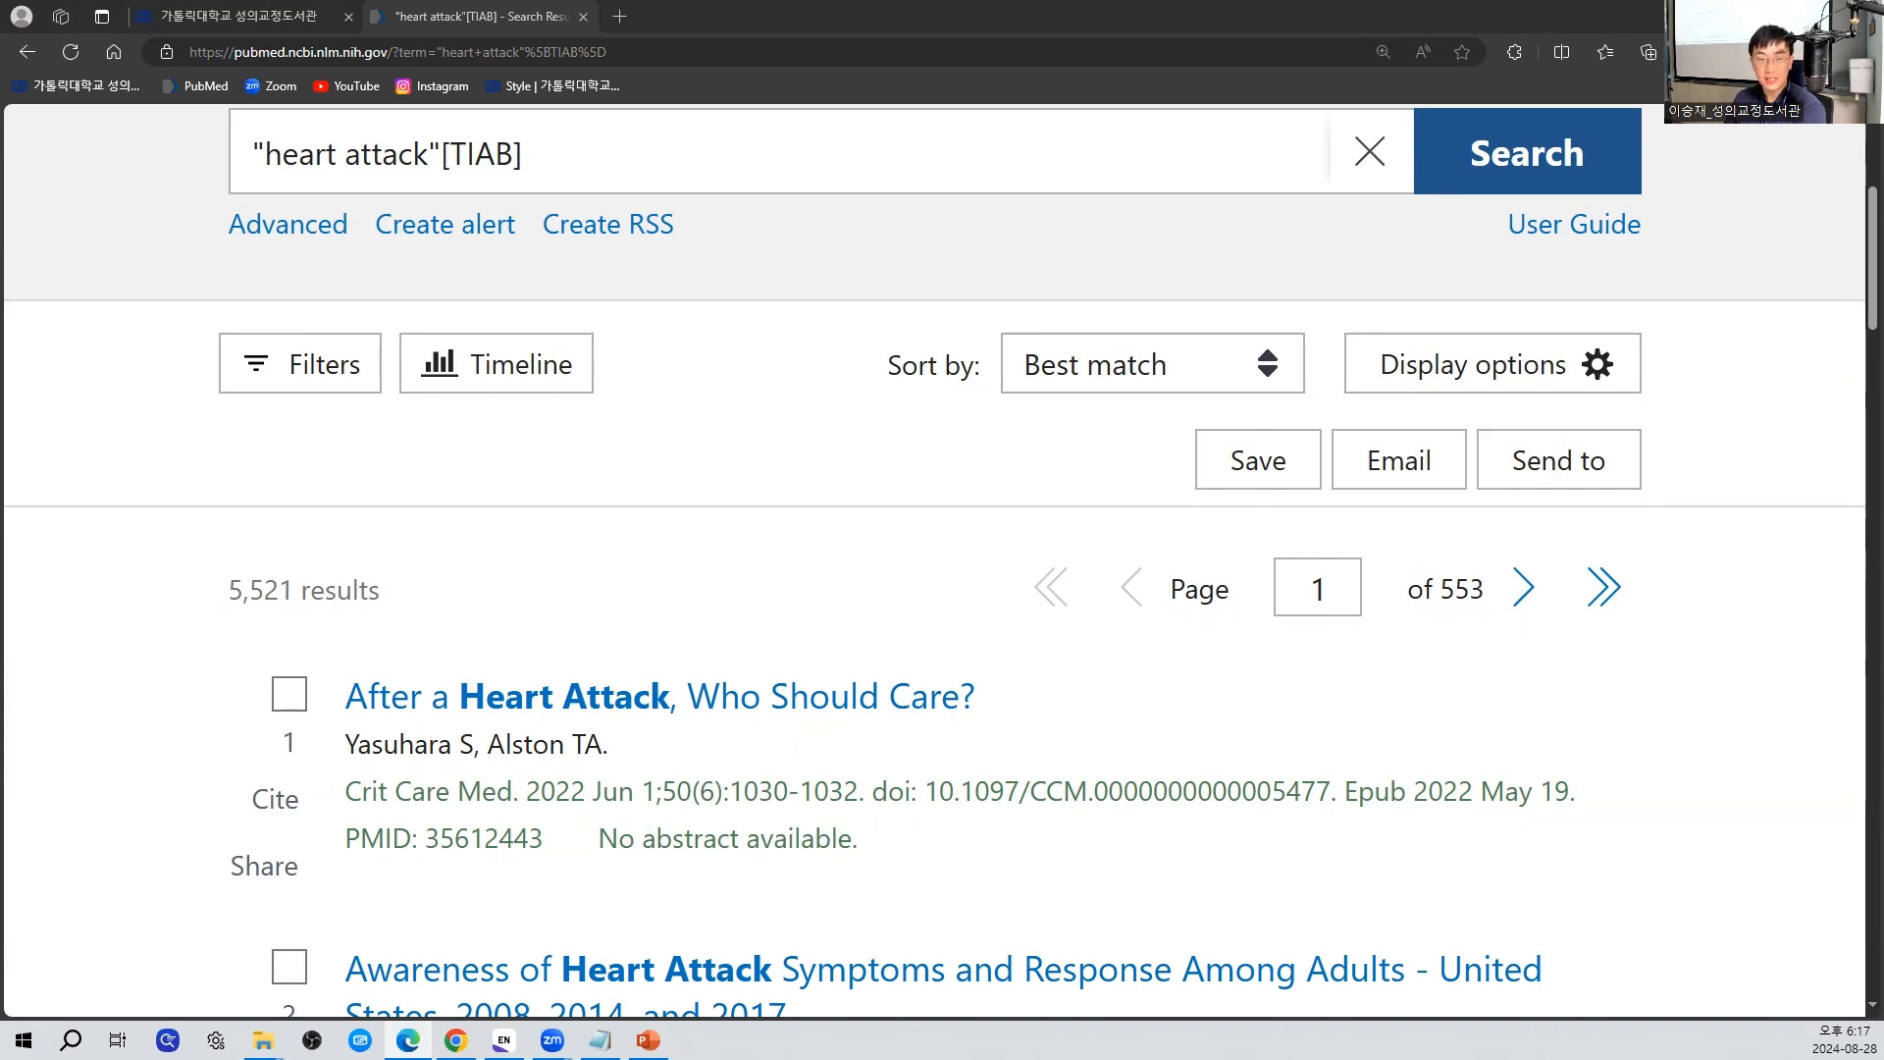
Switch to the EndNote library and move its window lower, return to the PubMed results, and point out the search query
key(alt+Tab)
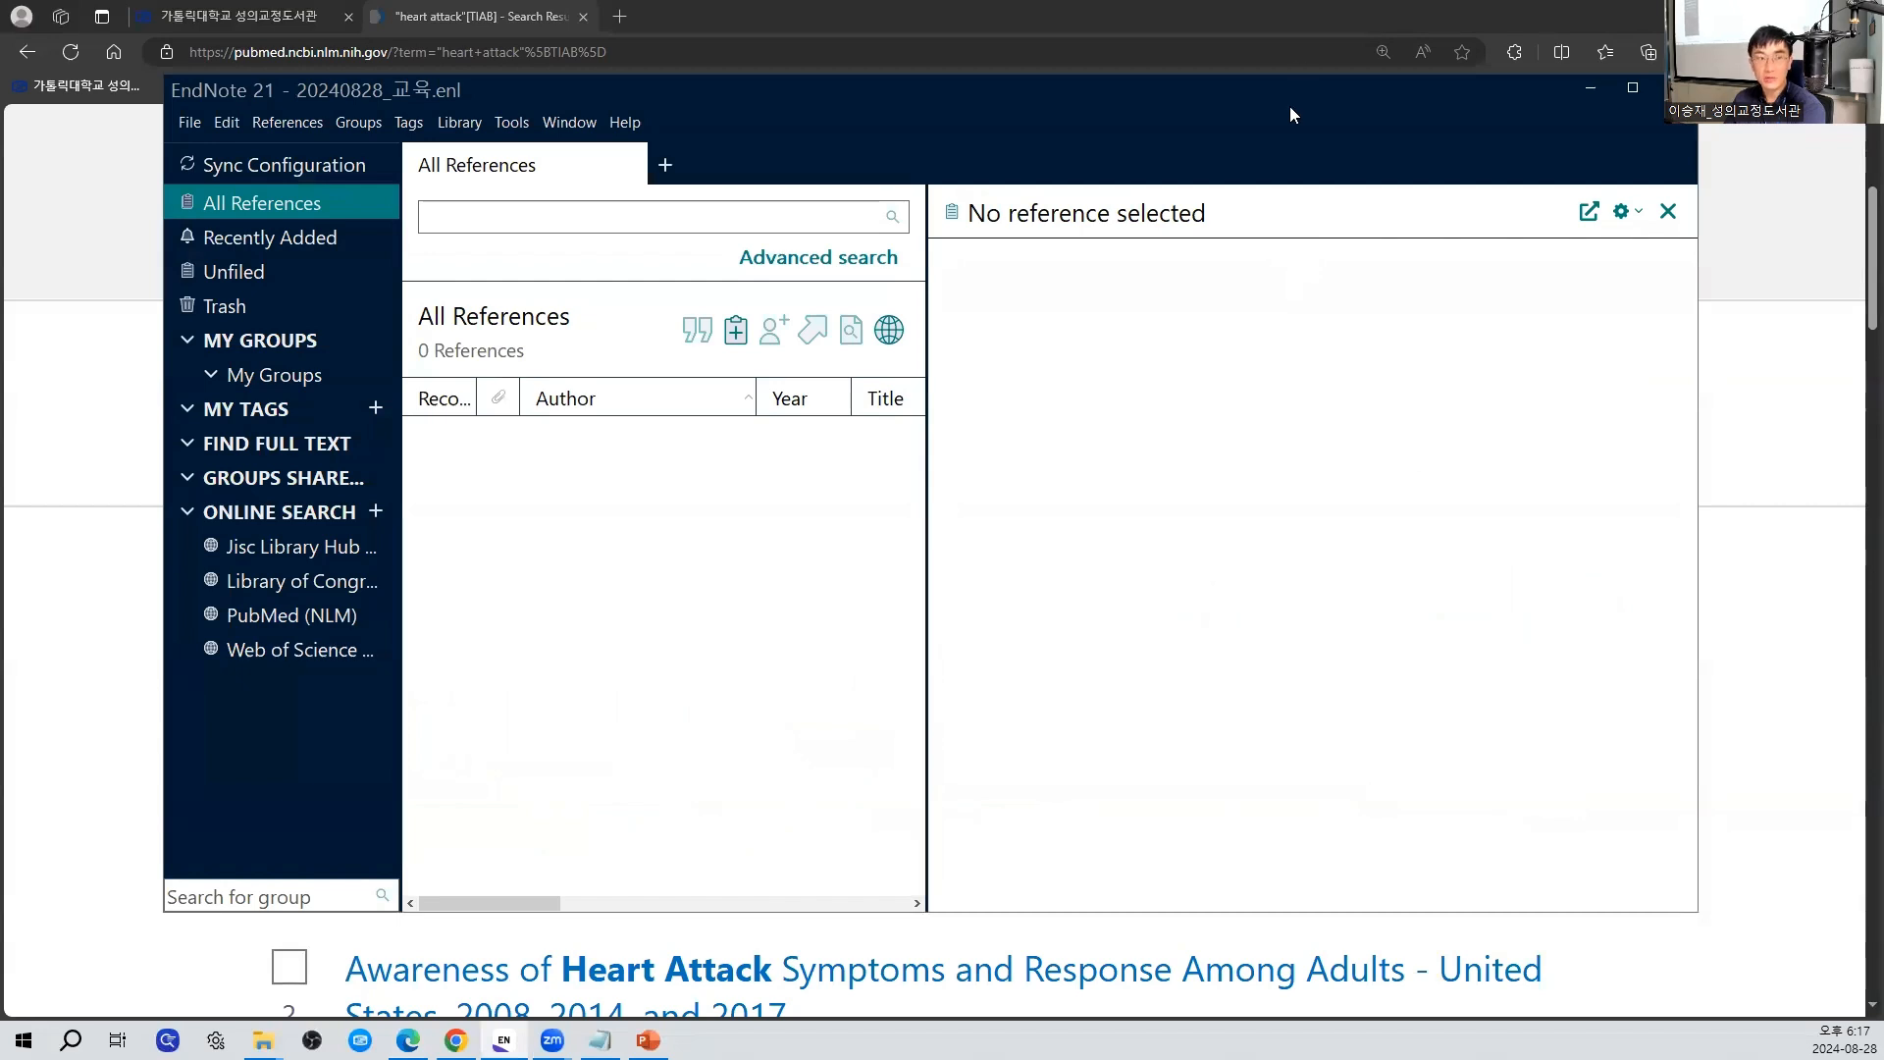
drag(1290, 106, 1289, 178)
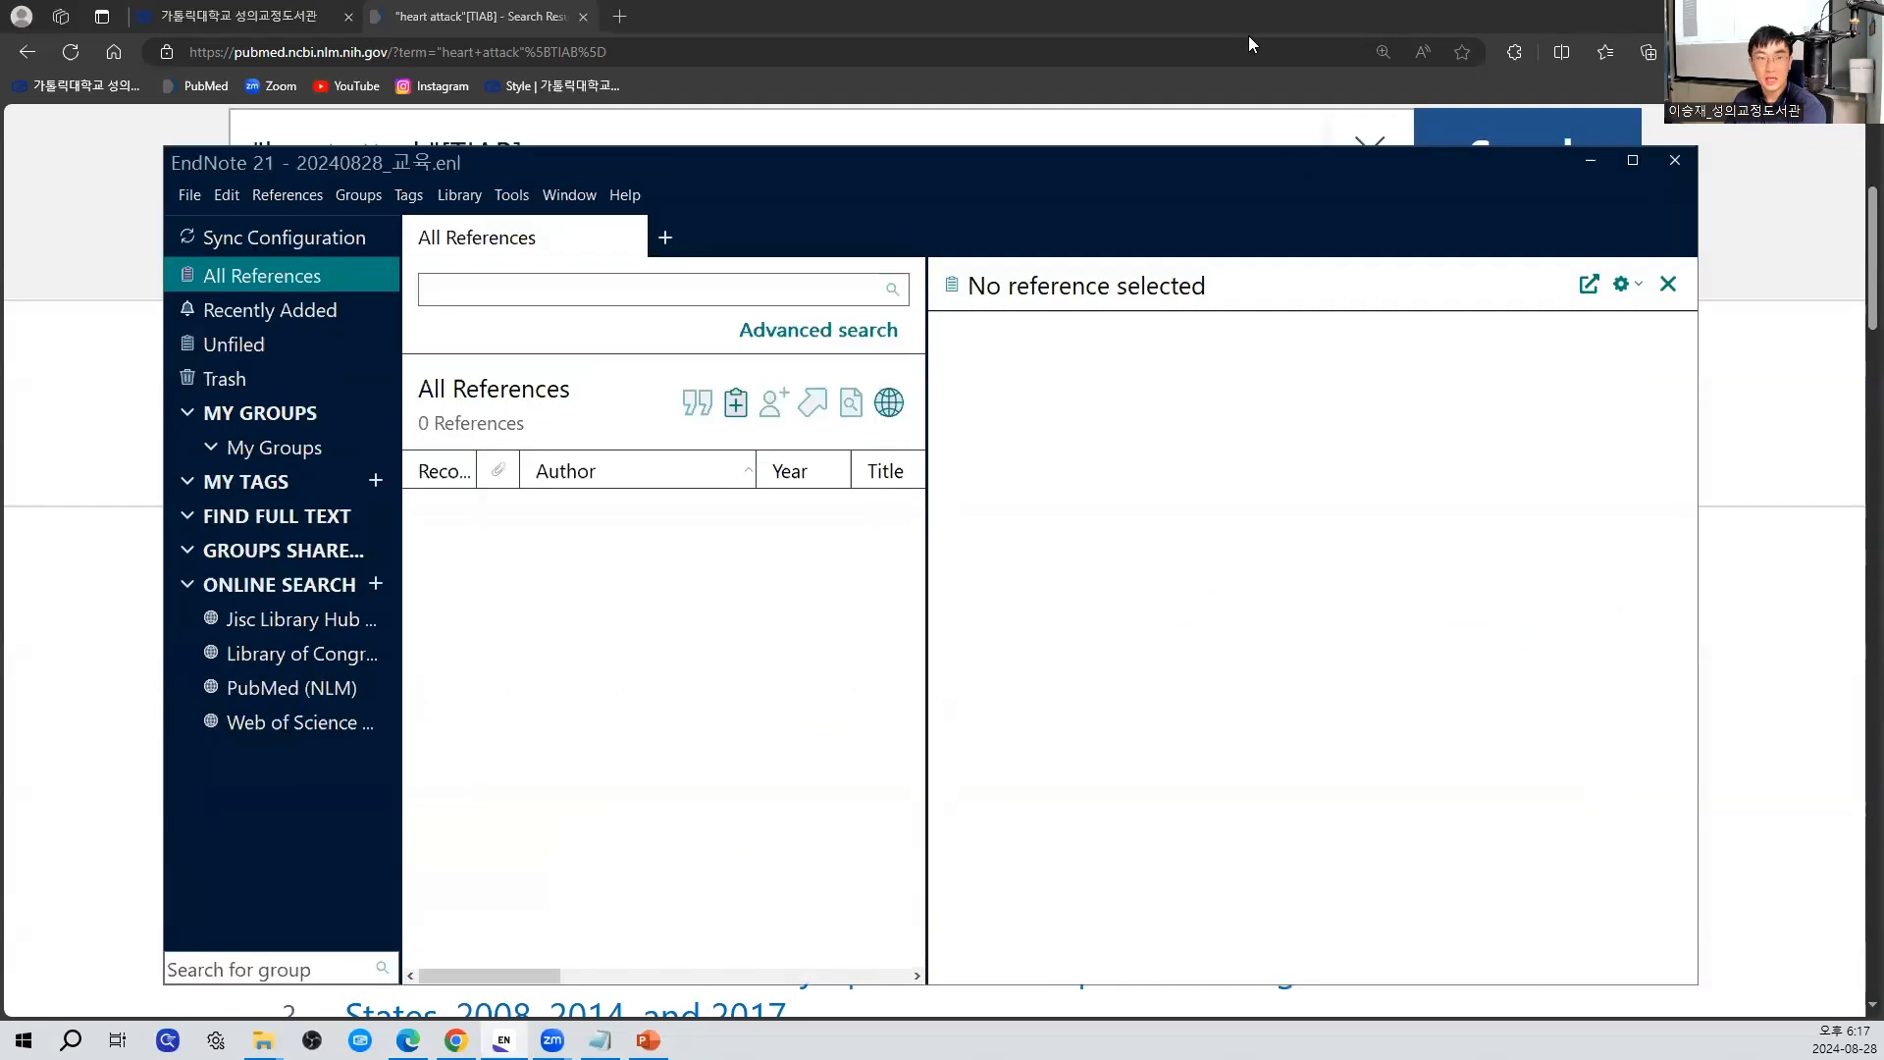
click(1238, 20)
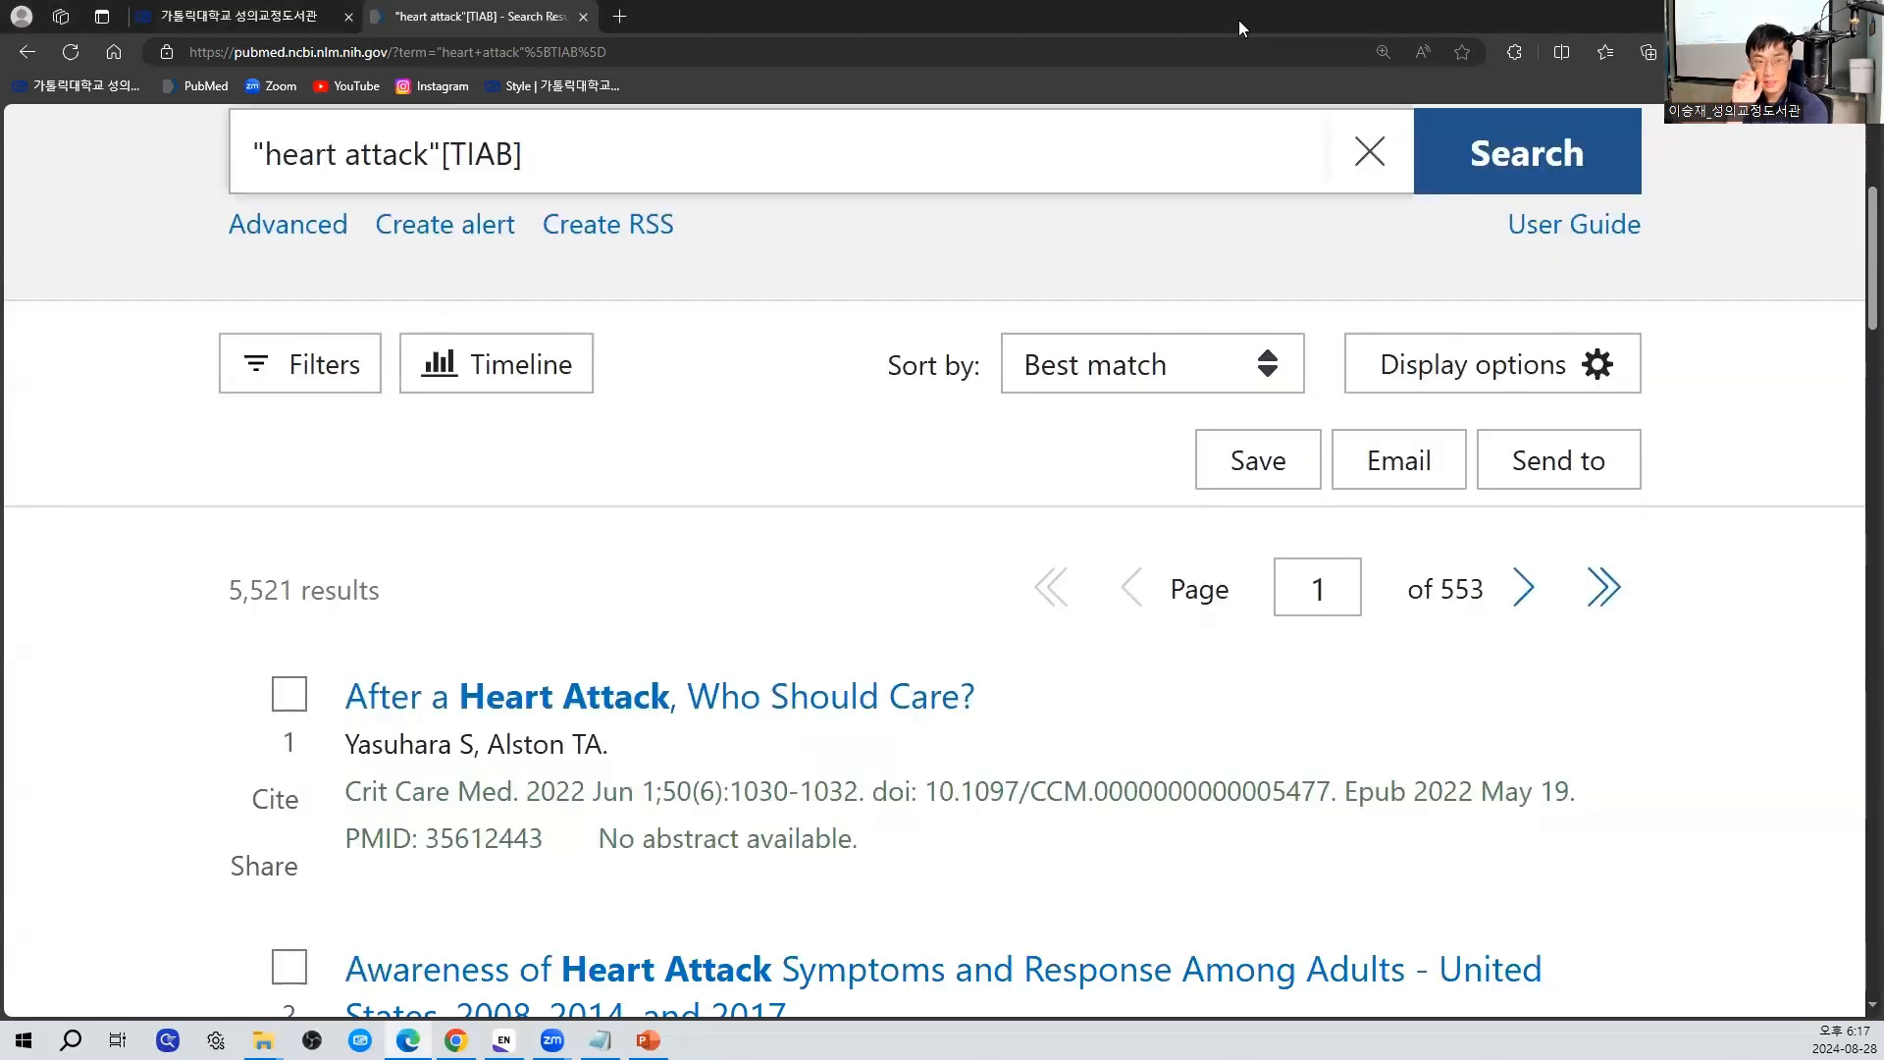
drag(524, 155, 204, 179)
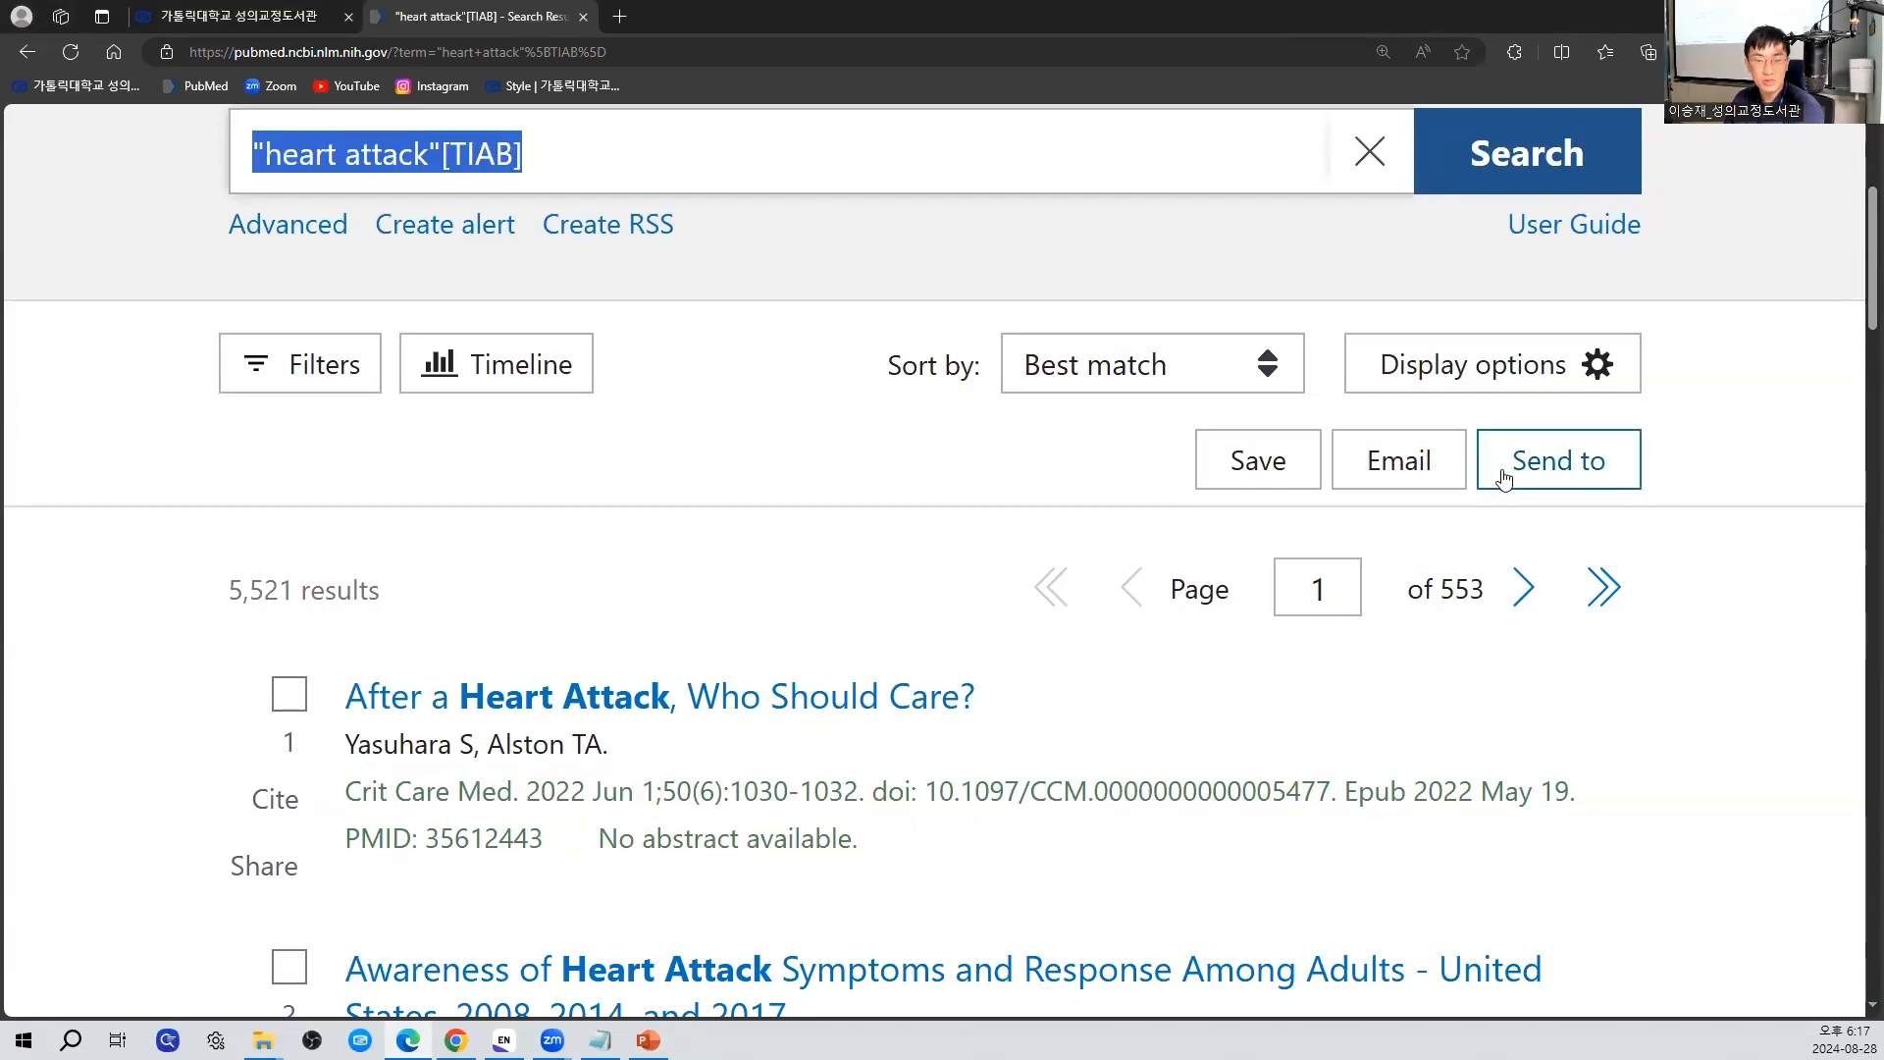
click(1649, 622)
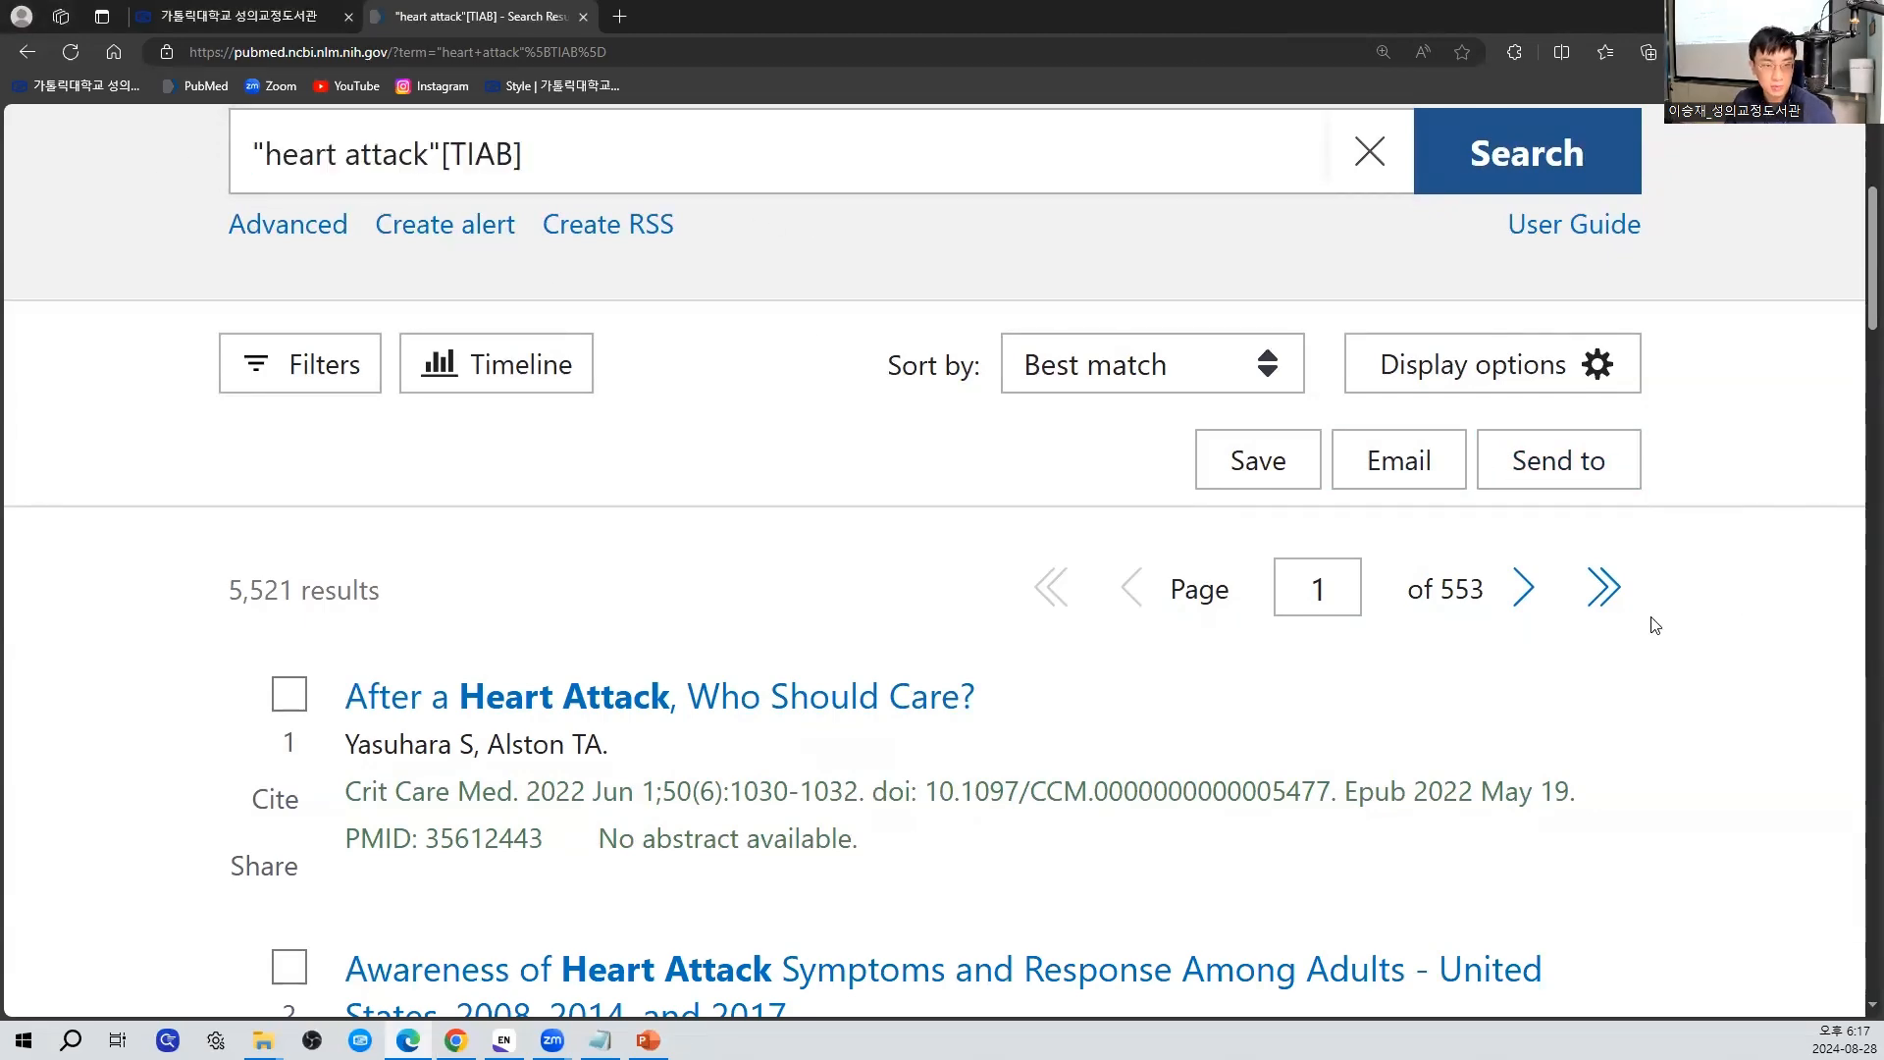
Zoom out the PubMed page one level and open the Citation manager export form for the search results
key(ctrl+minus)
scroll(1325, 594, up, 3)
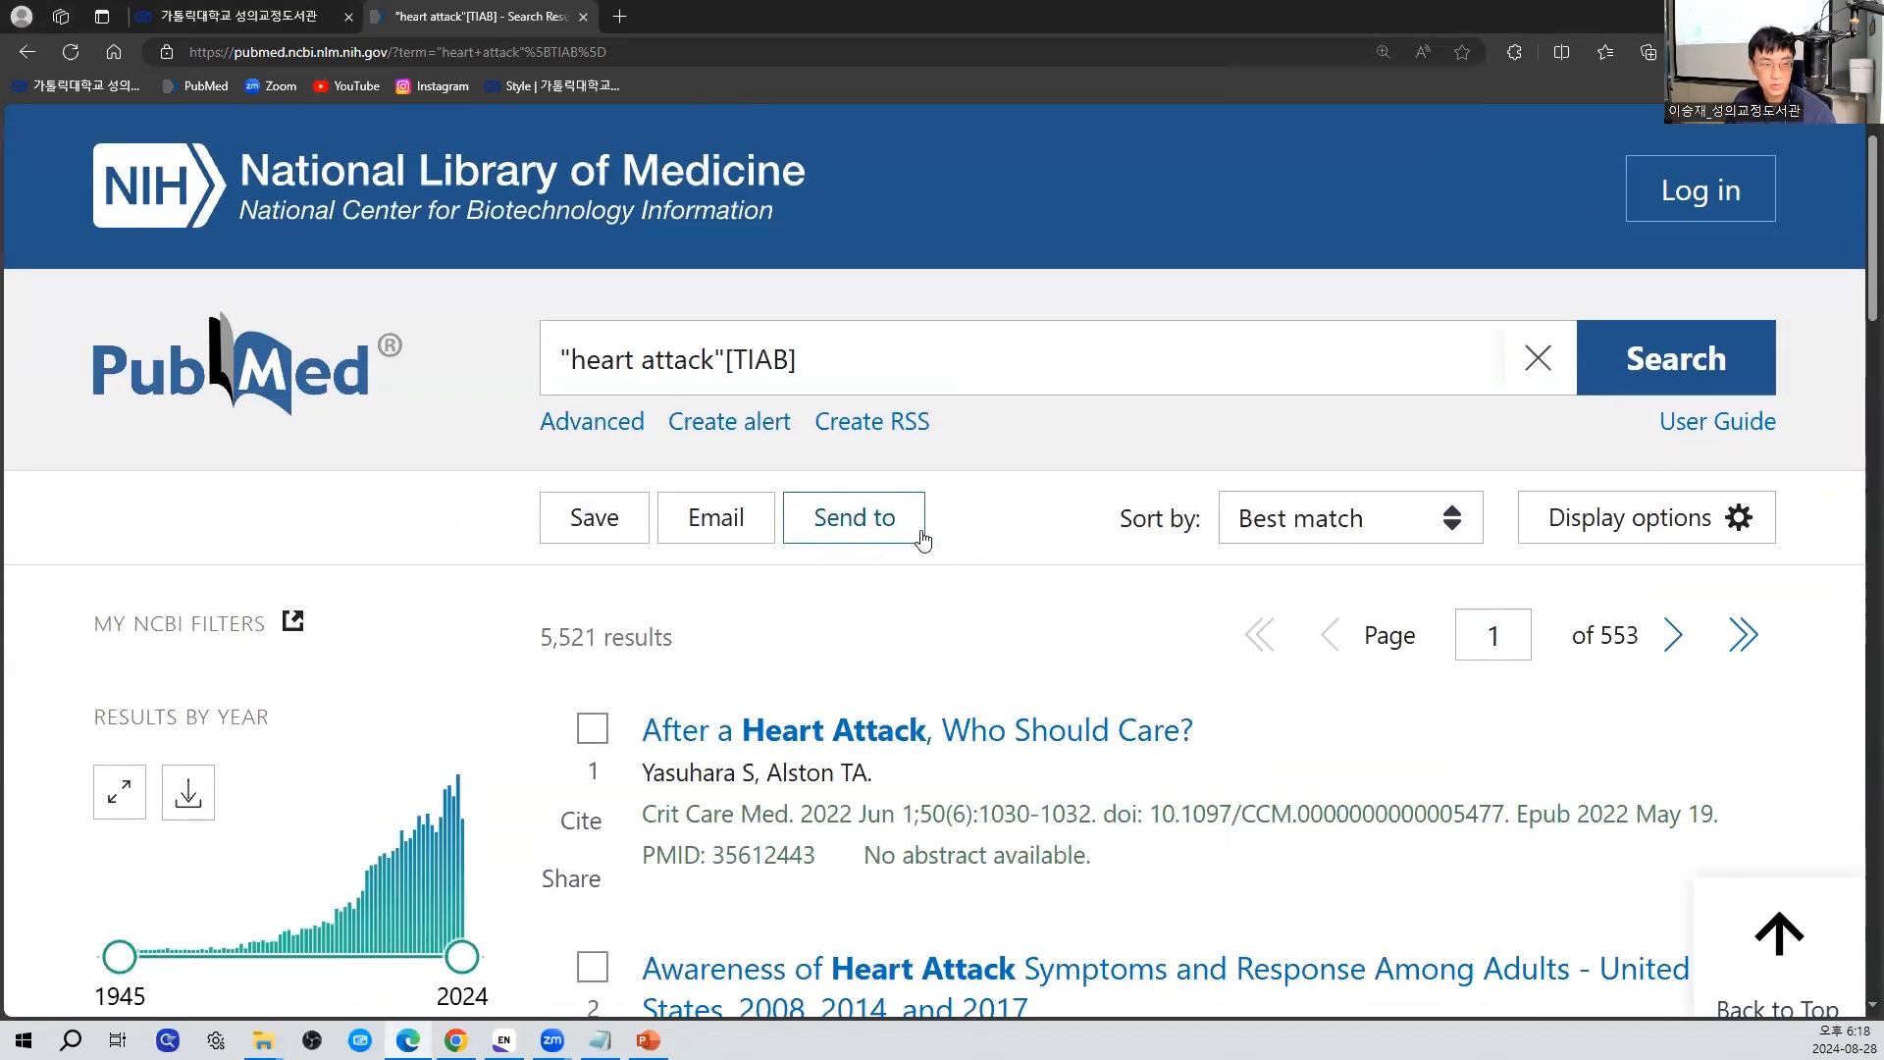
click(836, 528)
scroll(838, 526, down, 2)
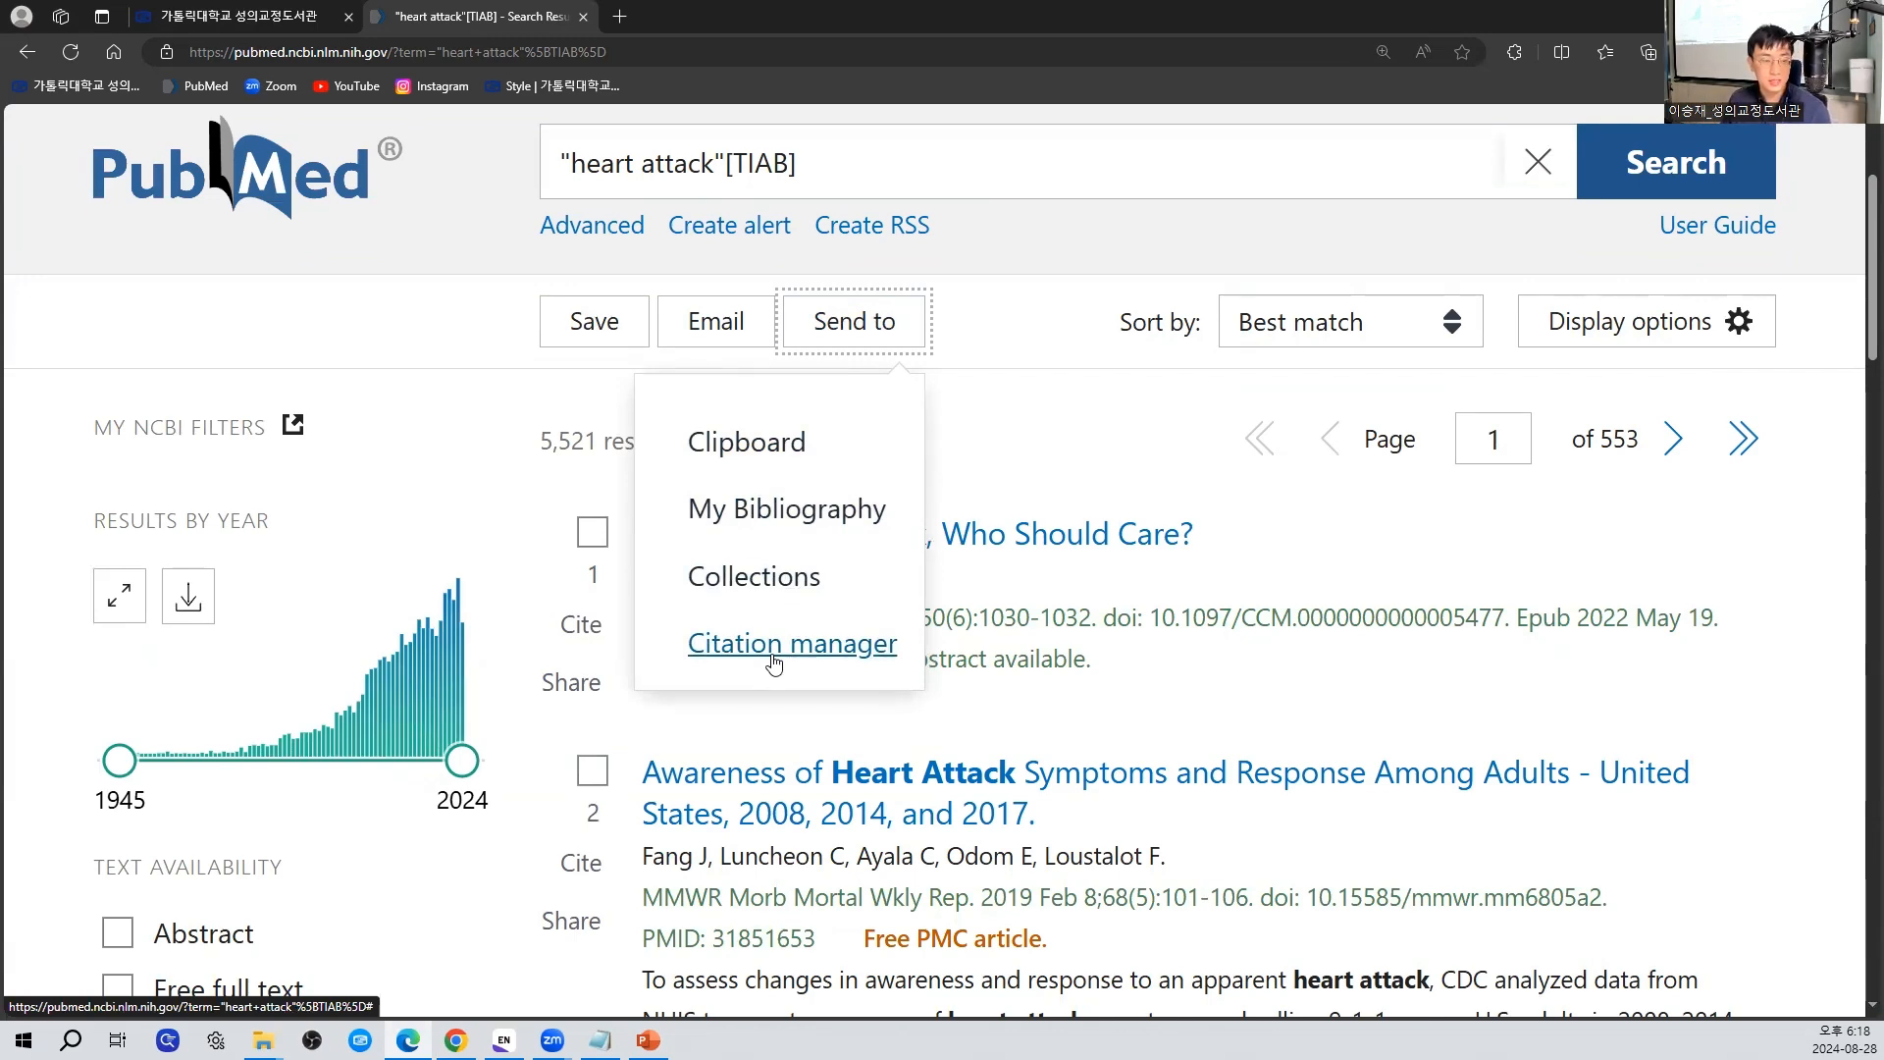
click(775, 665)
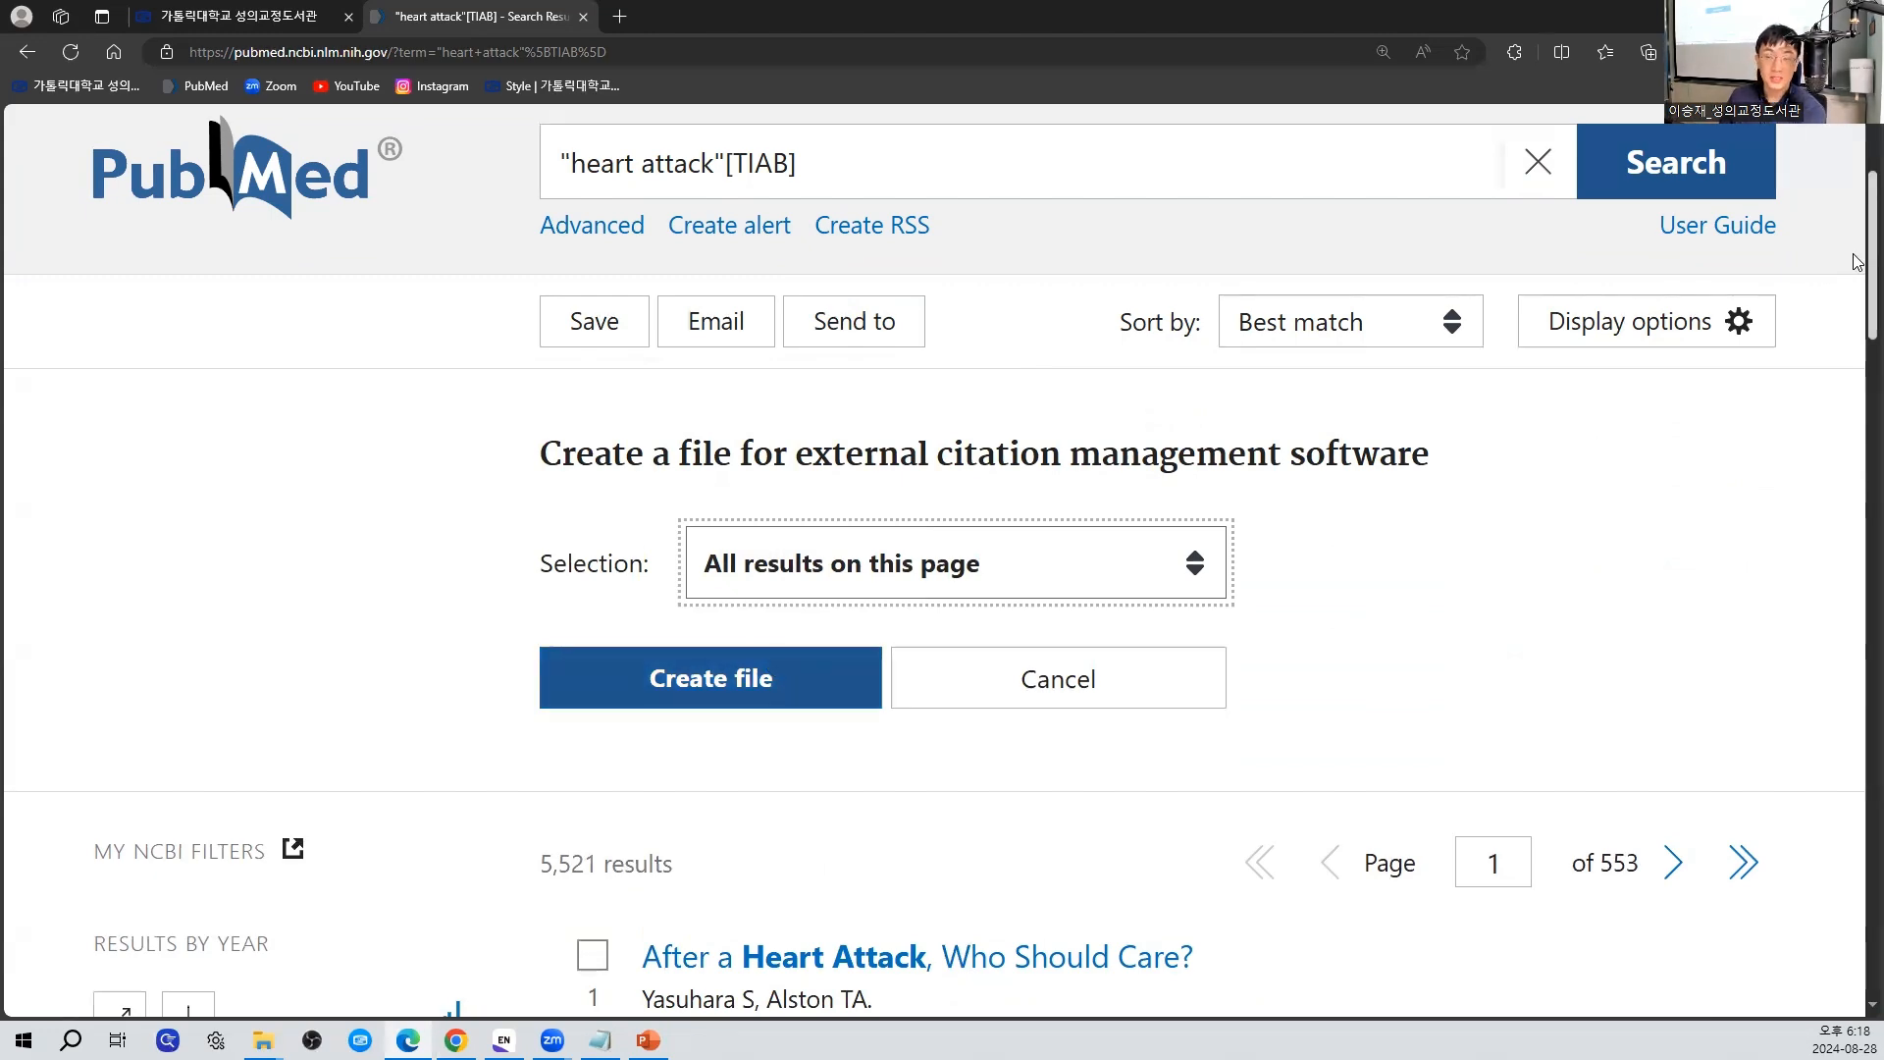
scroll(1858, 284, down, 1)
scroll(1858, 284, down, 5)
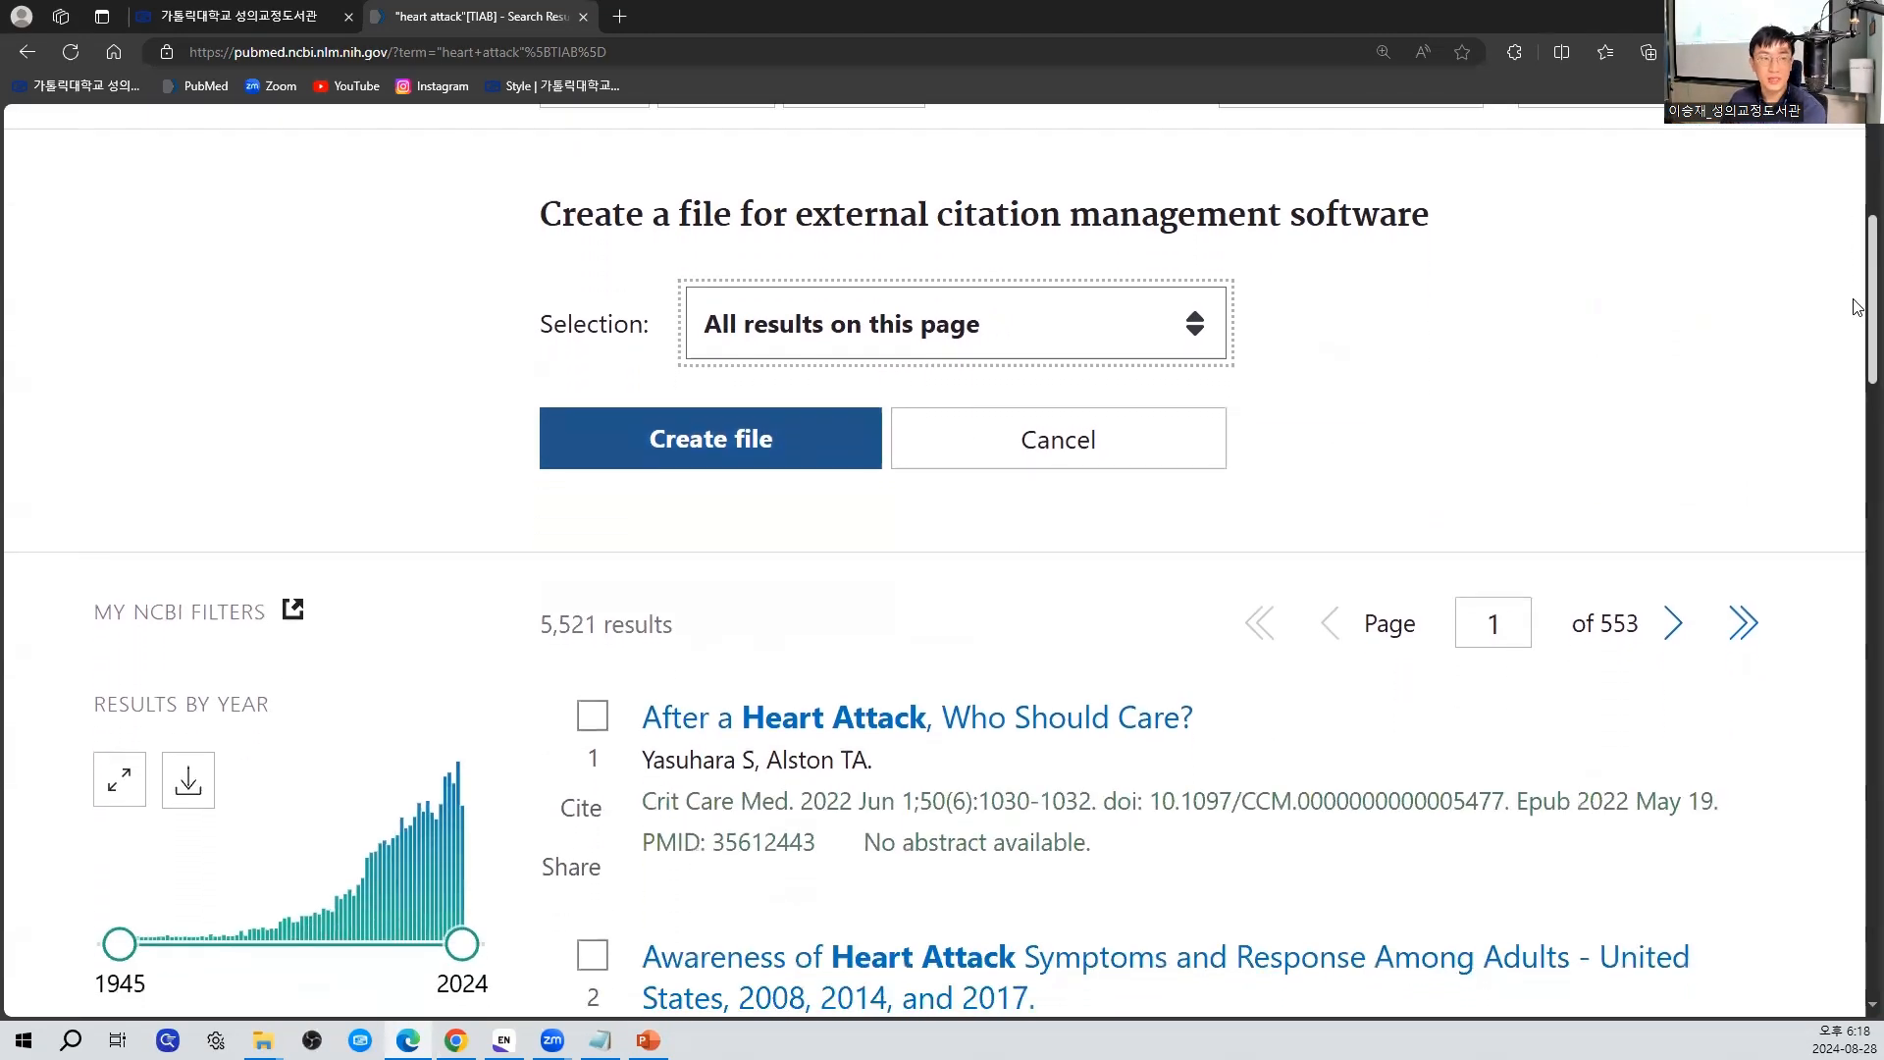
scroll(1858, 305, up, 3)
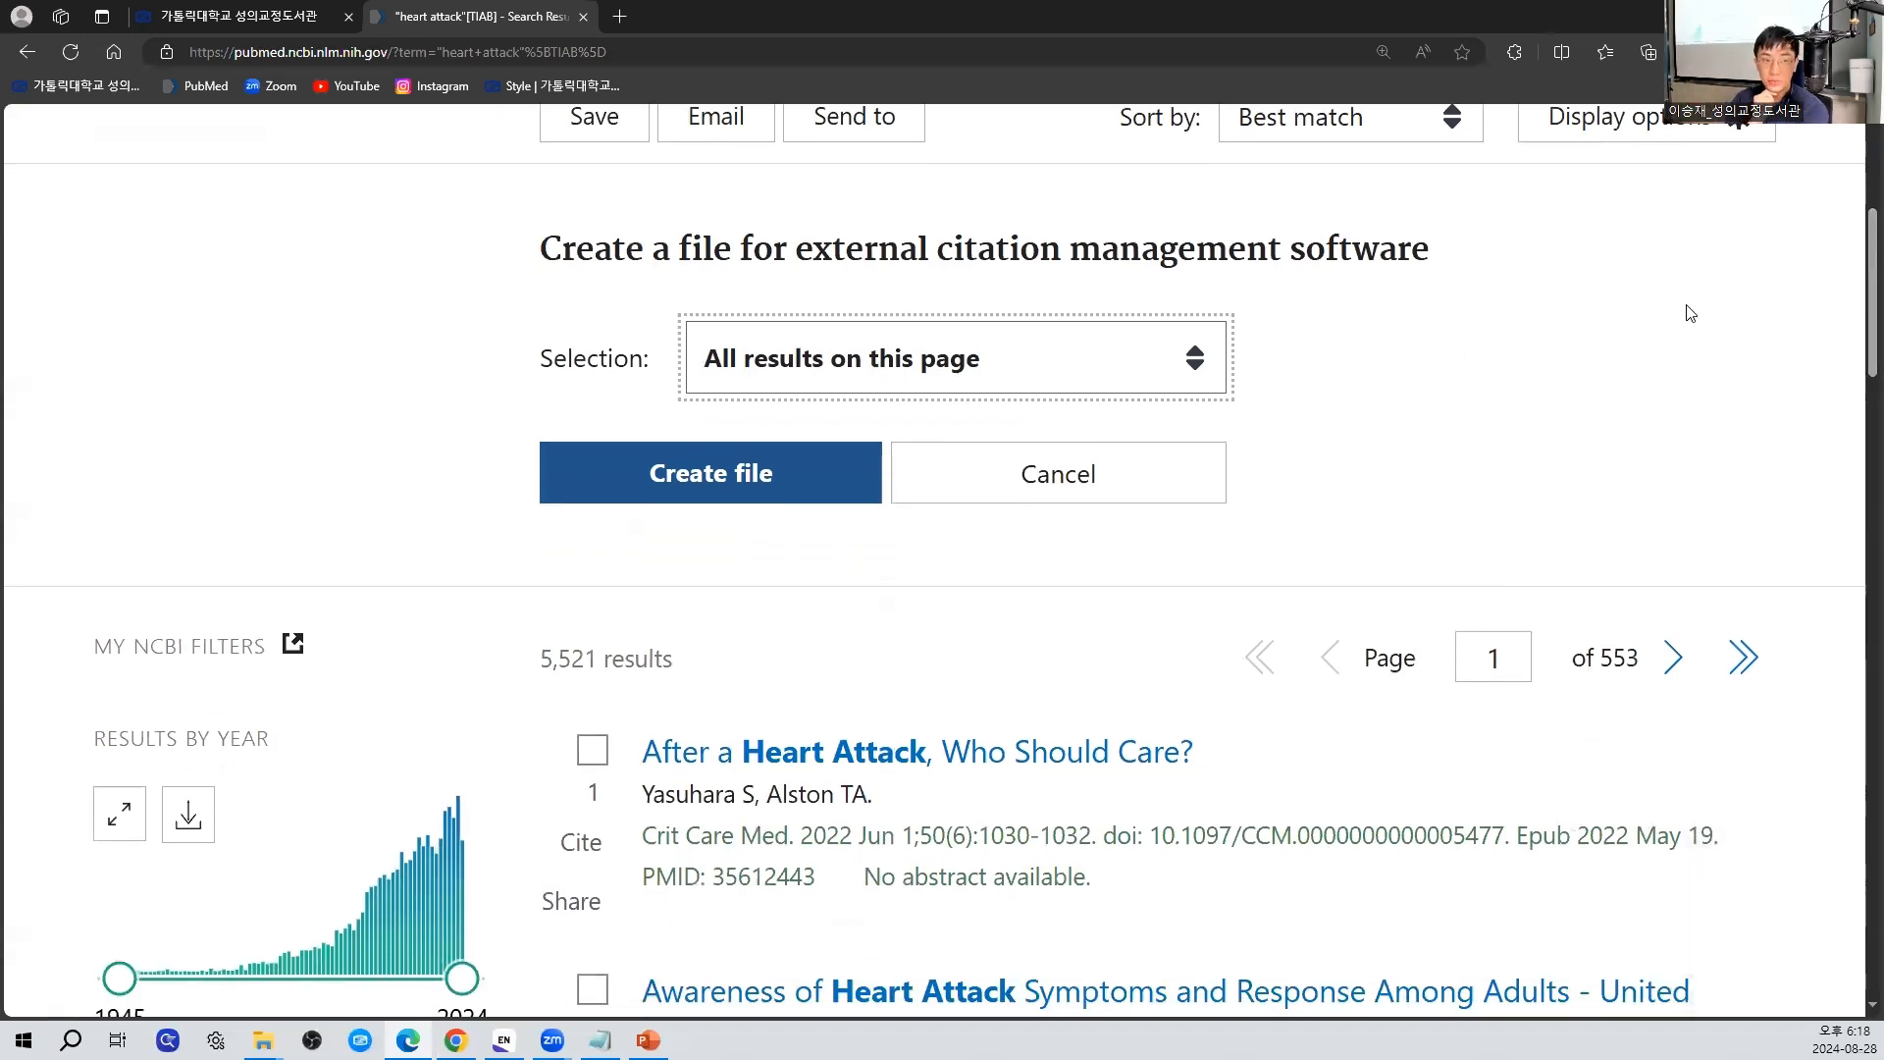
Try All results as the citation file's range, cancel the form, and reopen the Citation manager export
click(993, 381)
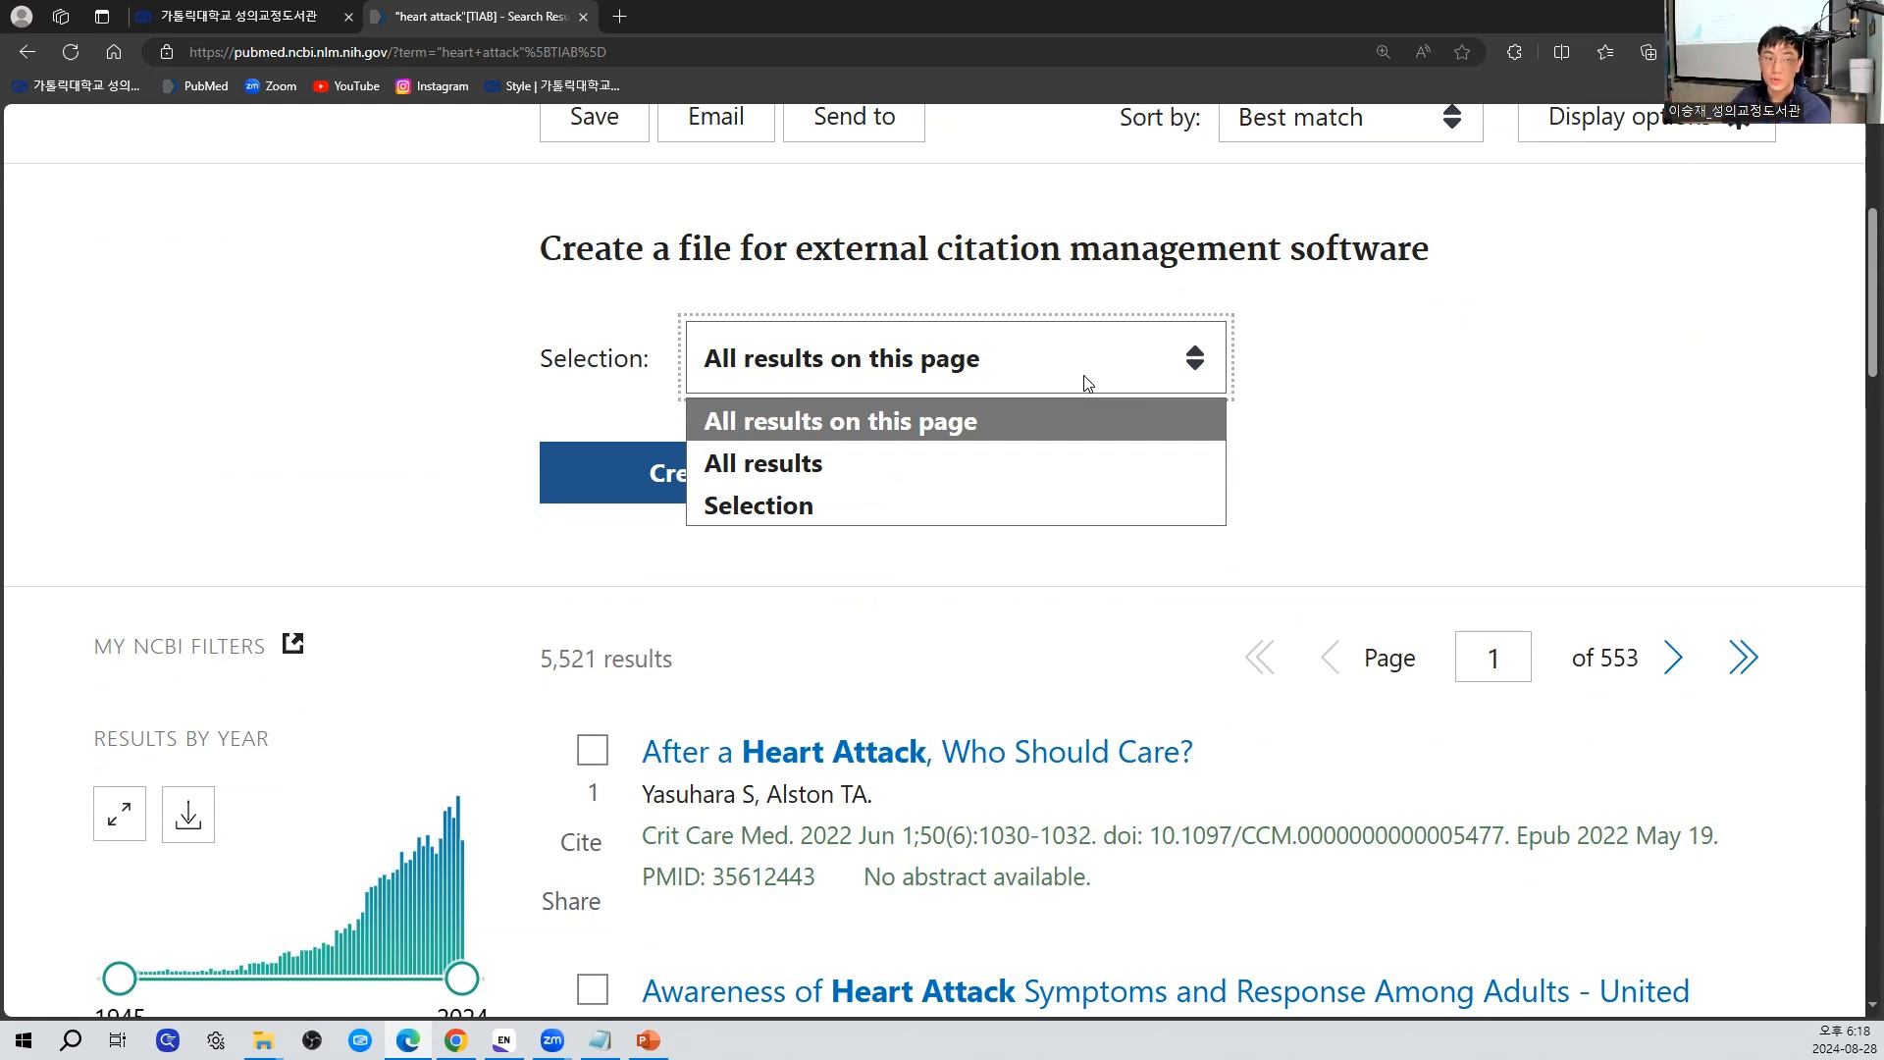
click(769, 462)
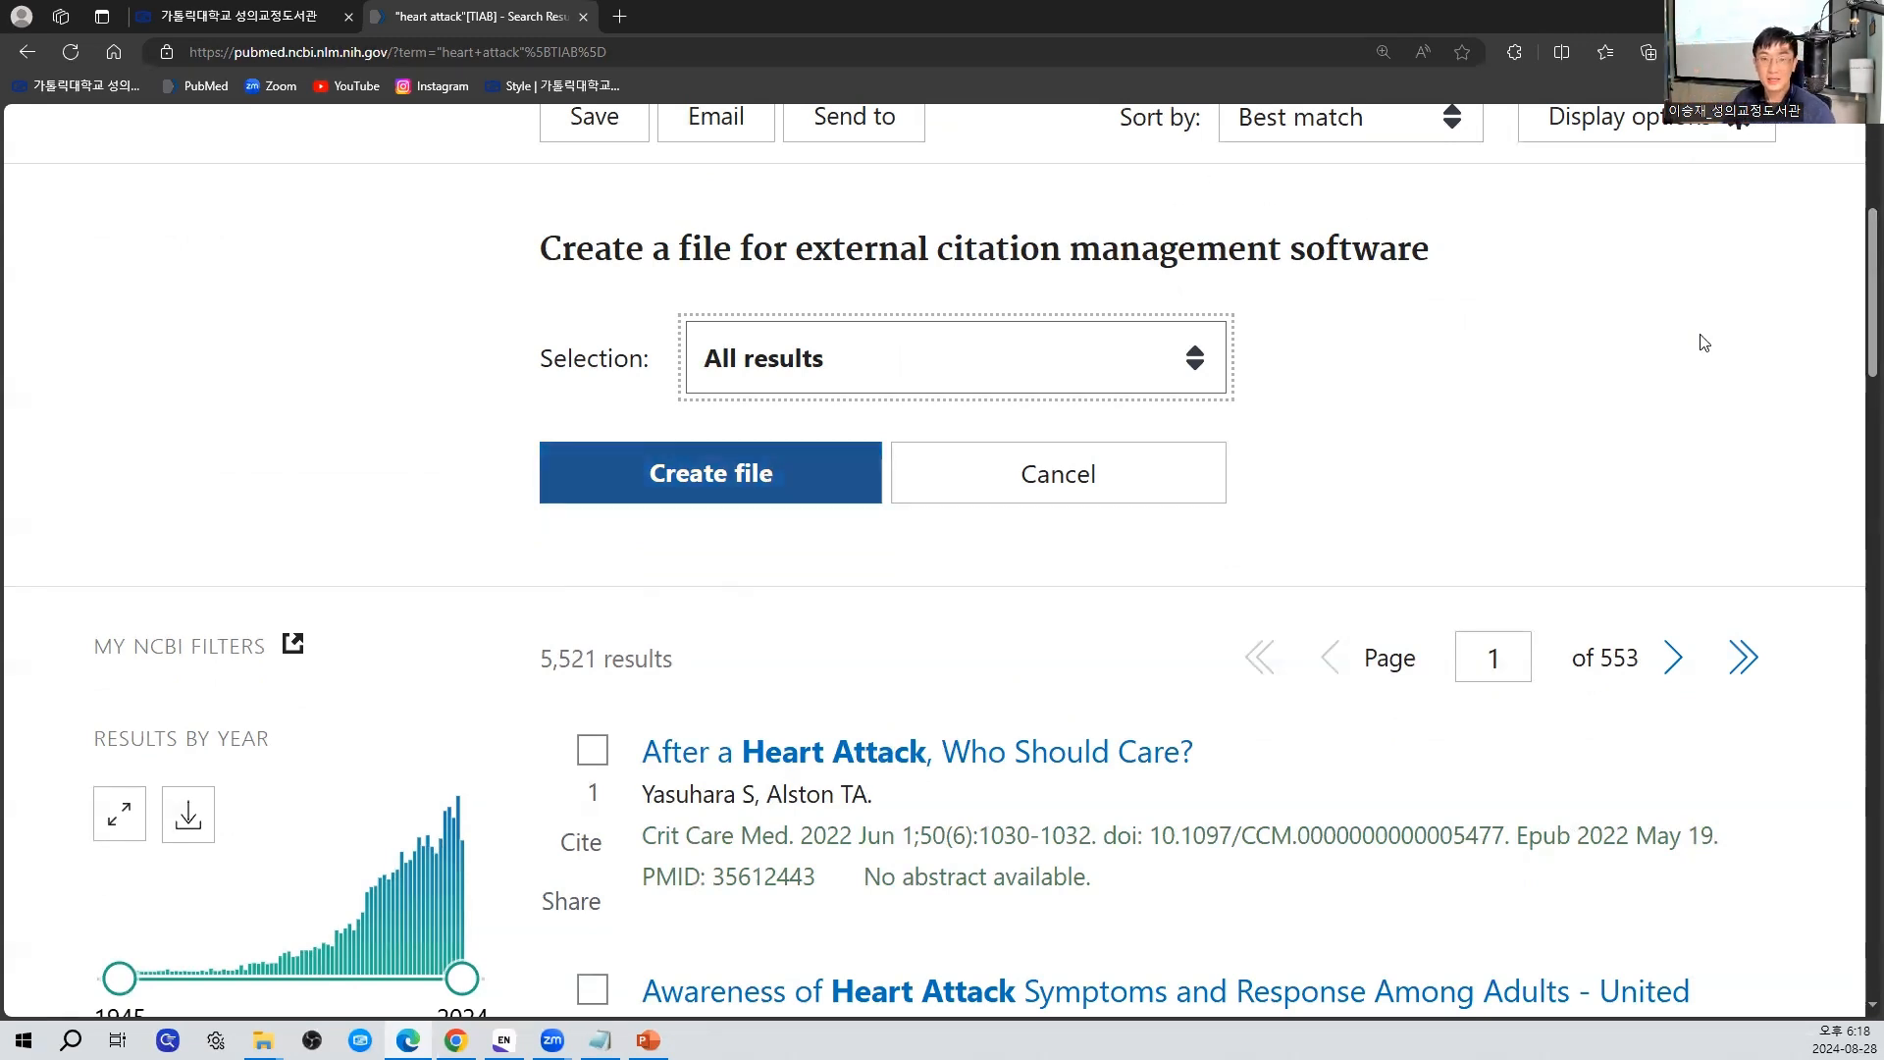
click(1086, 475)
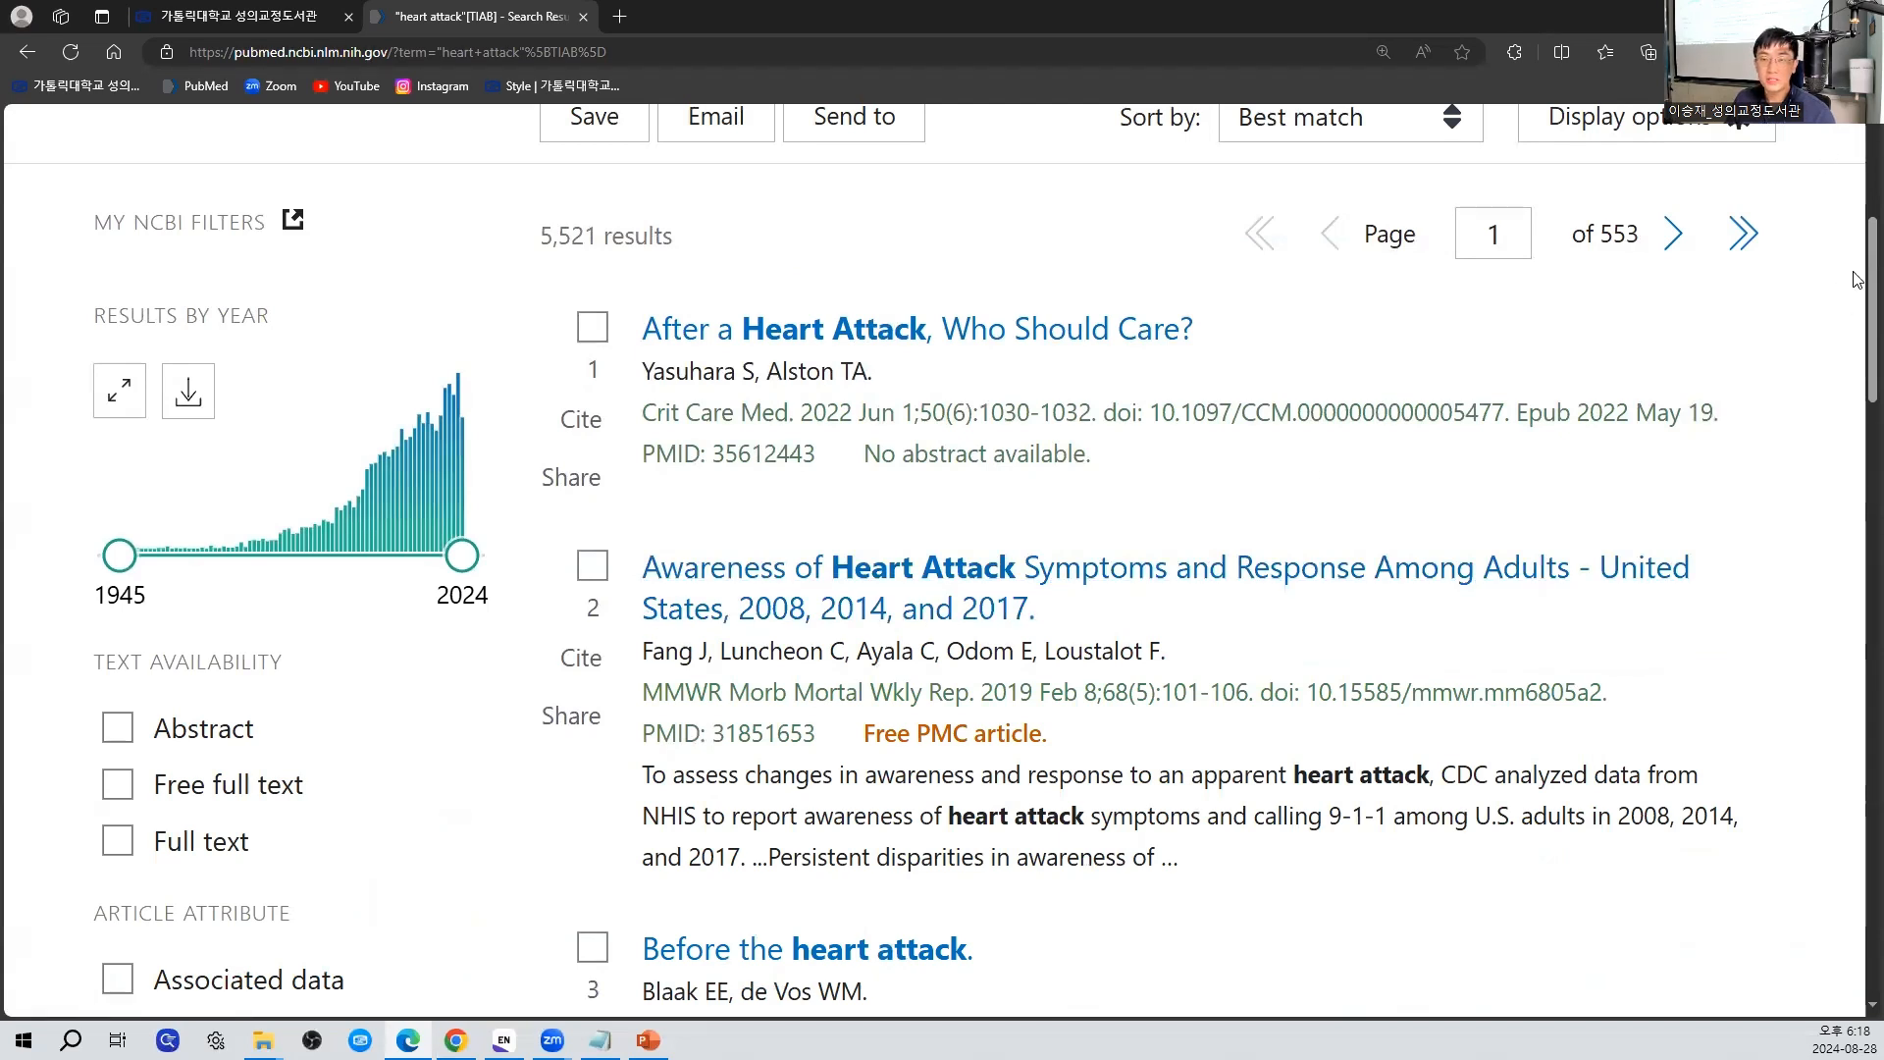
scroll(1858, 279, up, 1)
drag(1855, 271, 1855, 275)
click(854, 173)
click(805, 497)
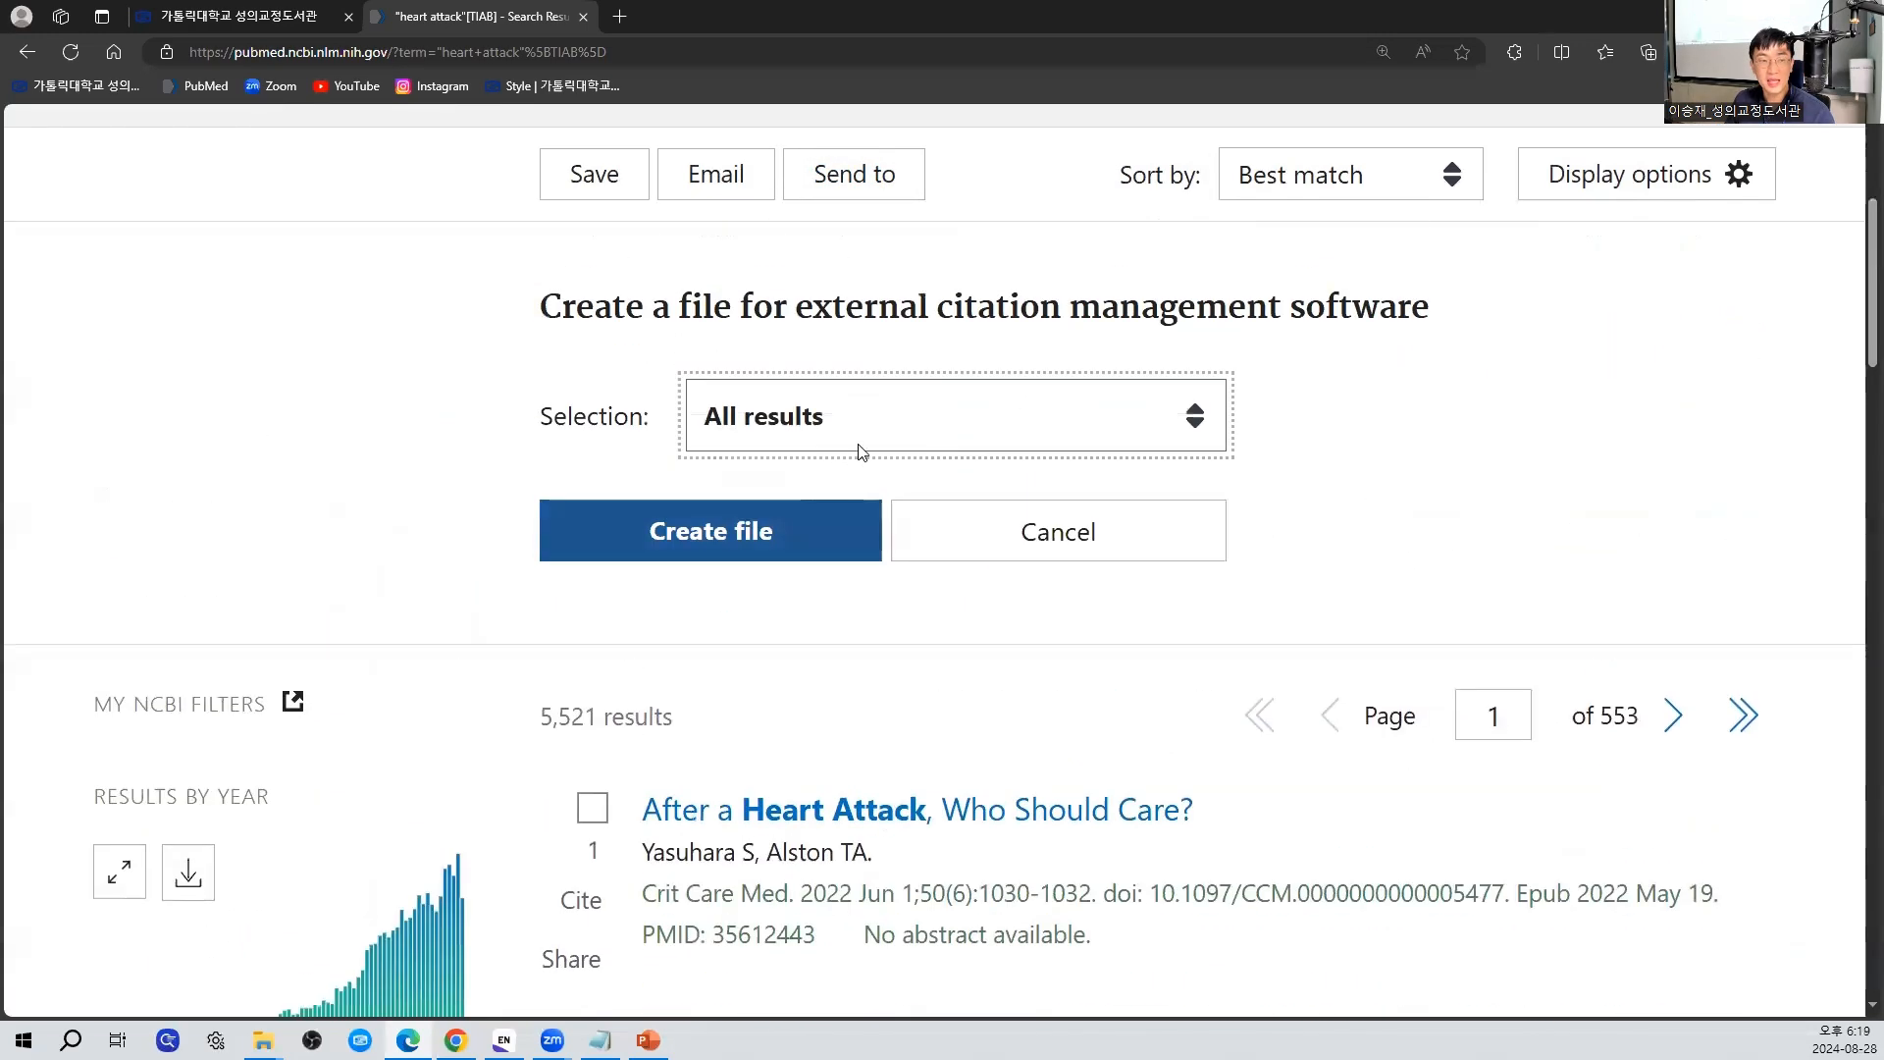
Try the Selection range by ticking the first two articles in the results, and untick both again
click(860, 448)
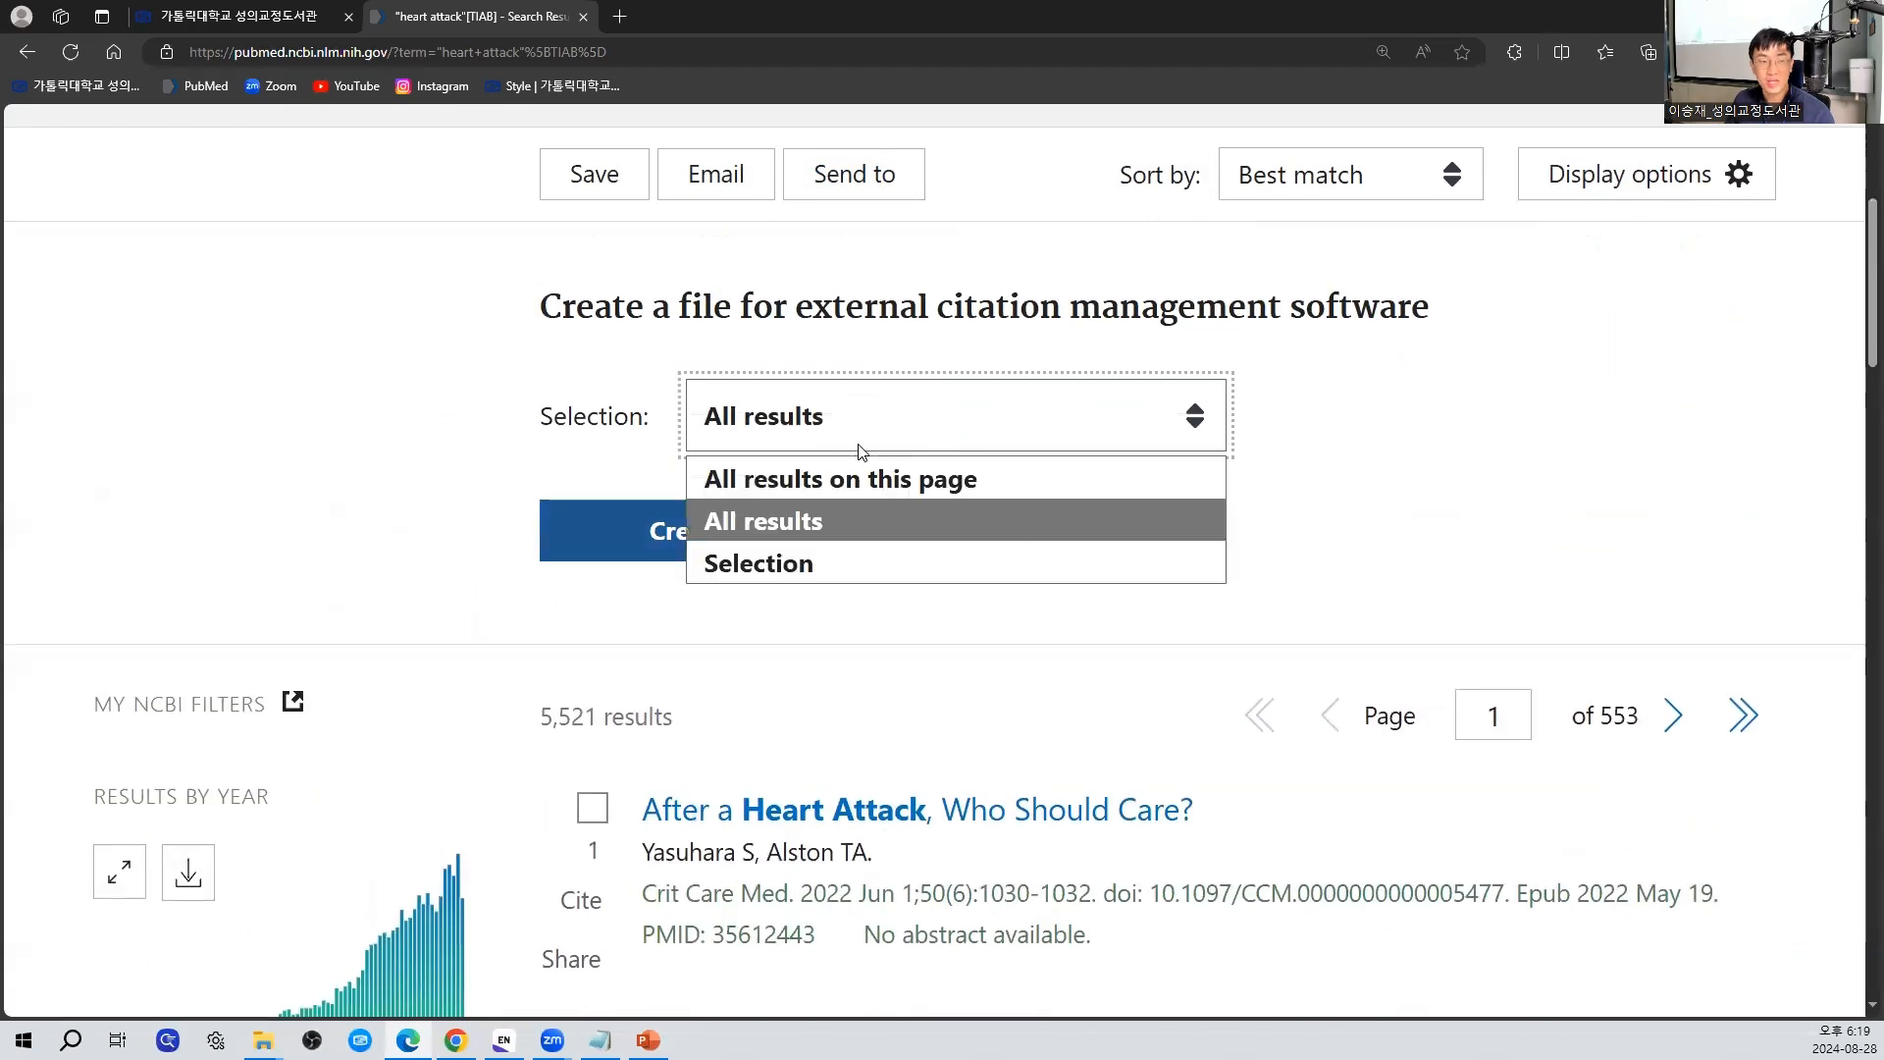
click(830, 557)
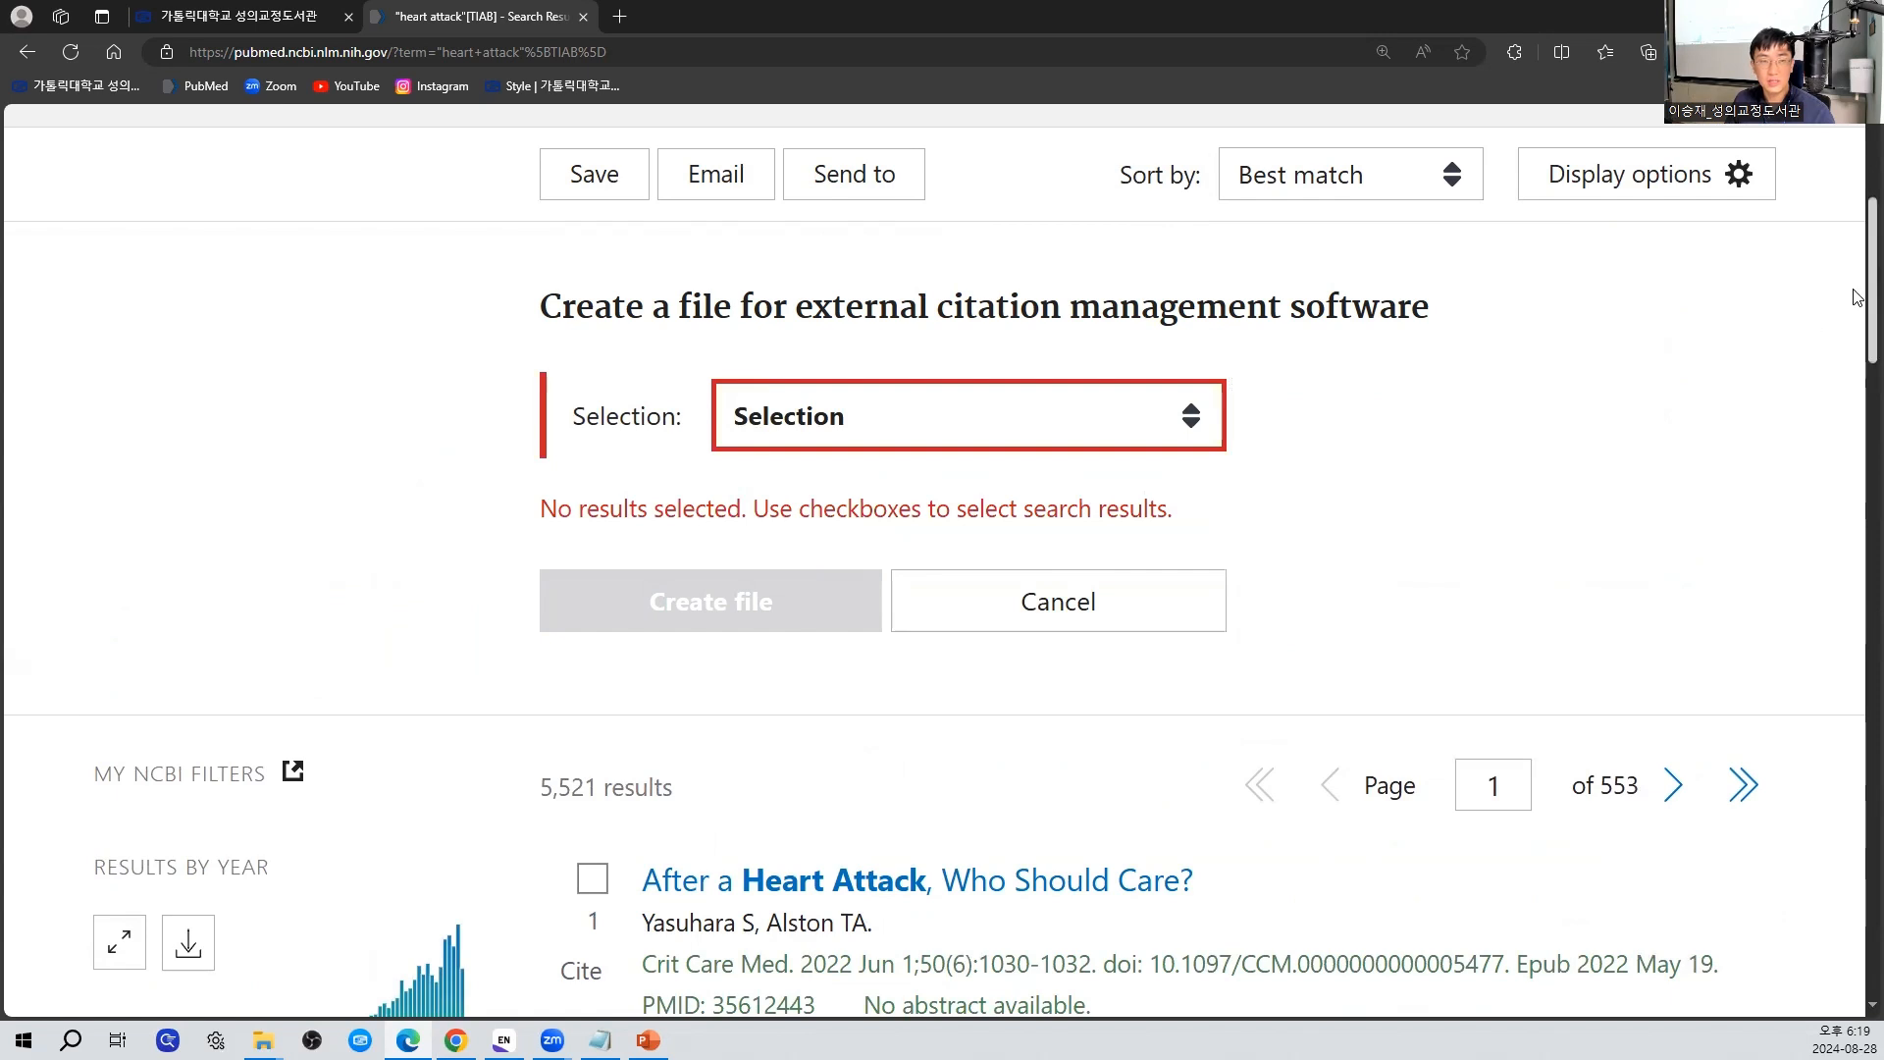
scroll(727, 754, down, 1)
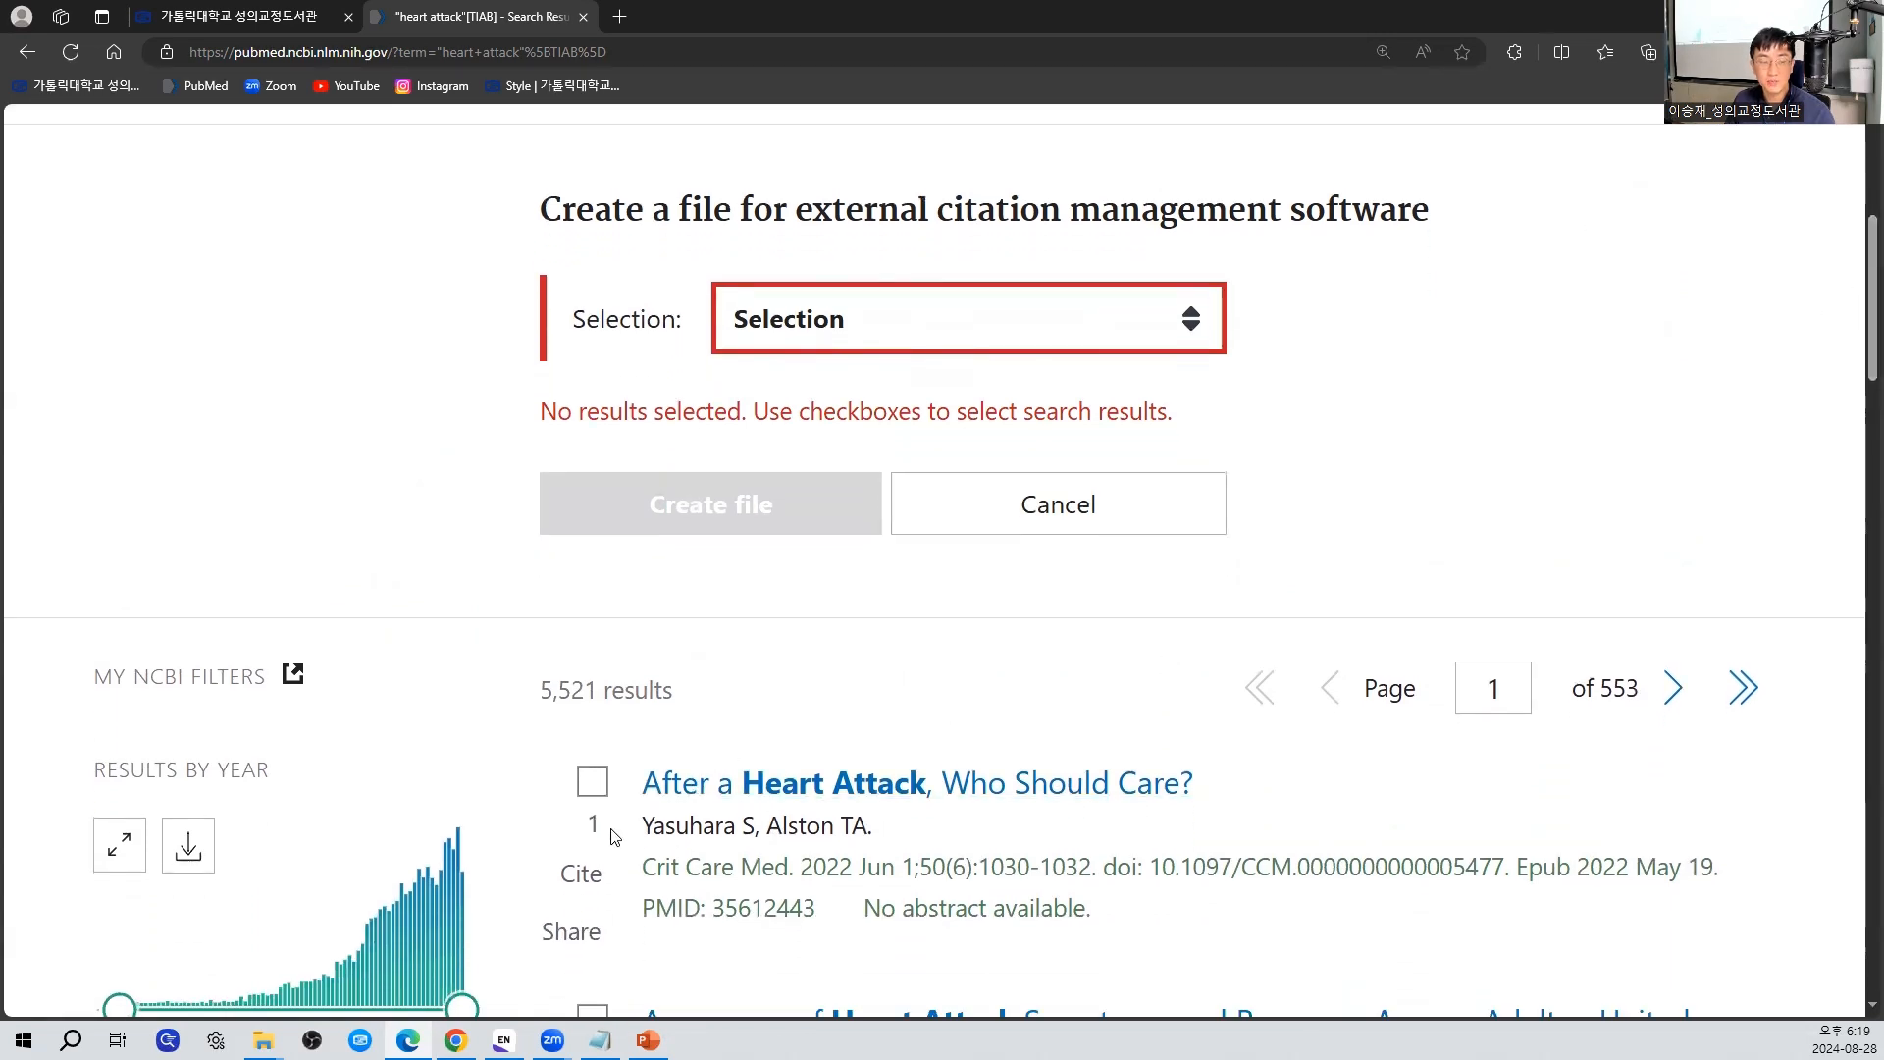
click(595, 791)
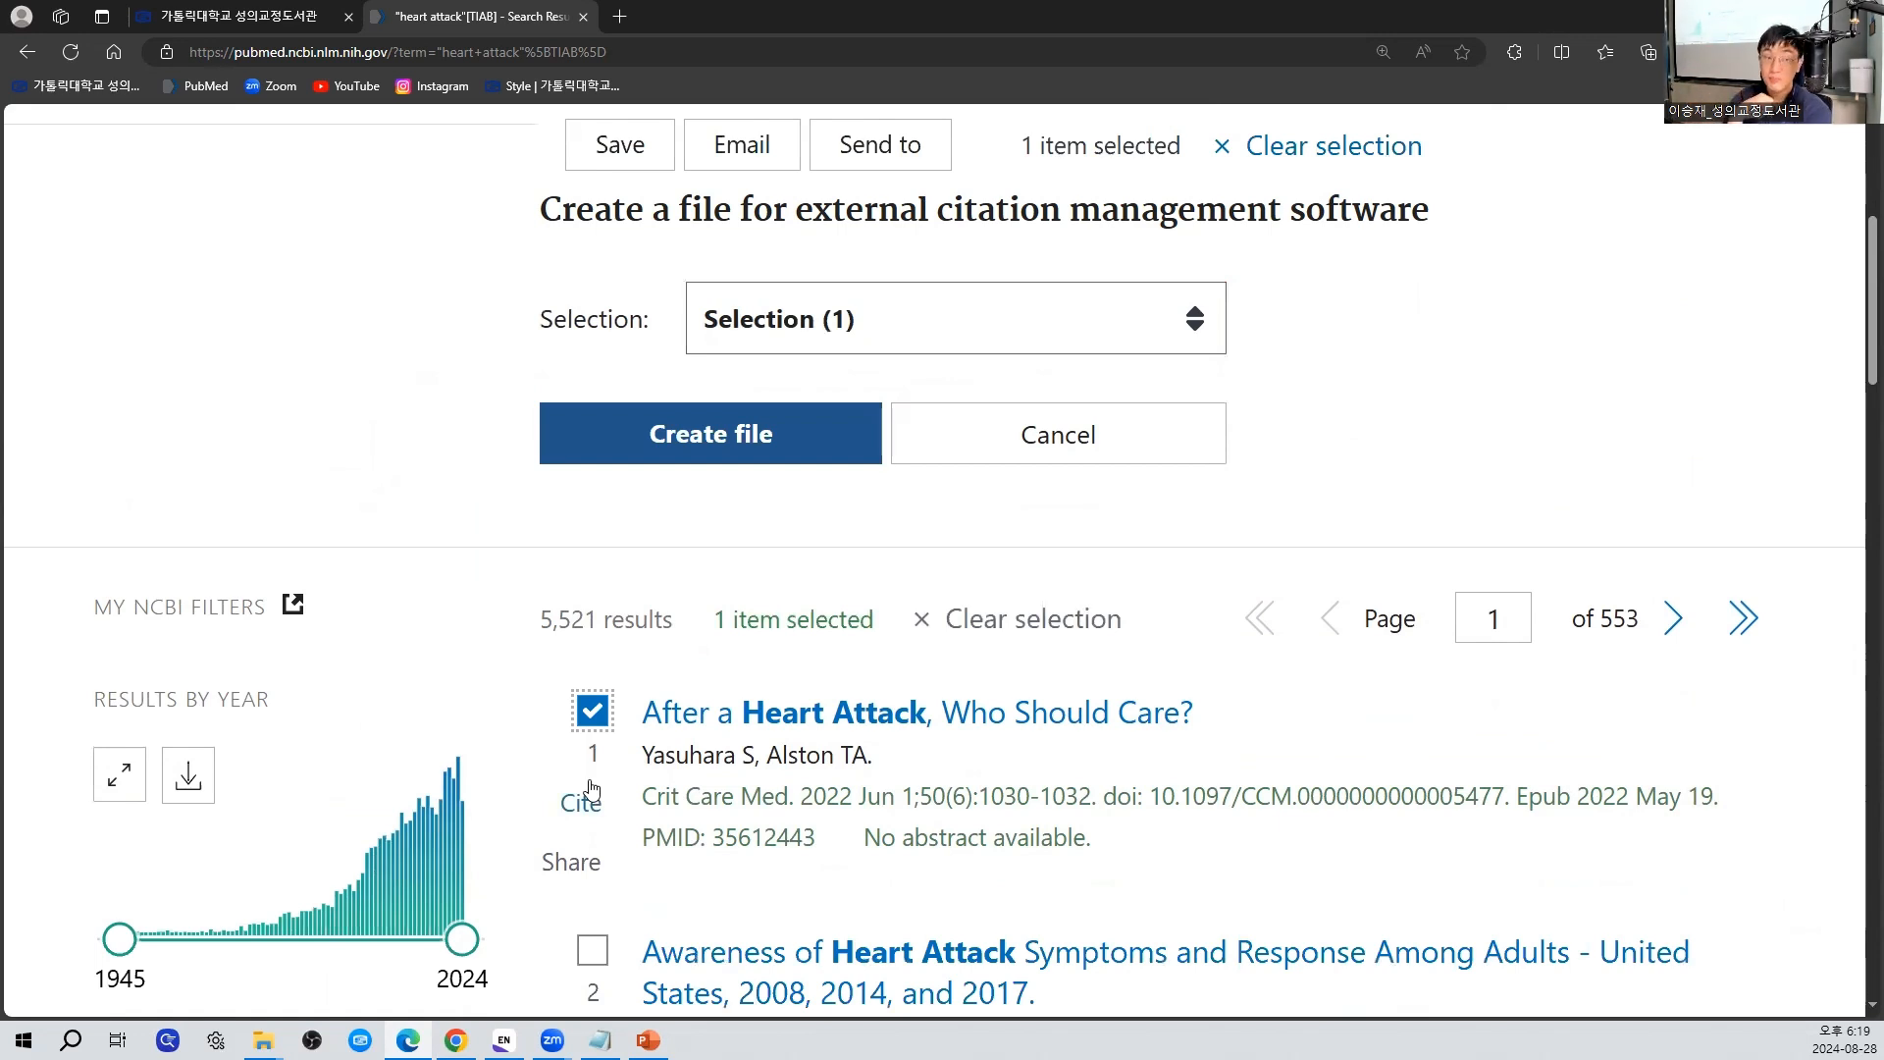
click(597, 967)
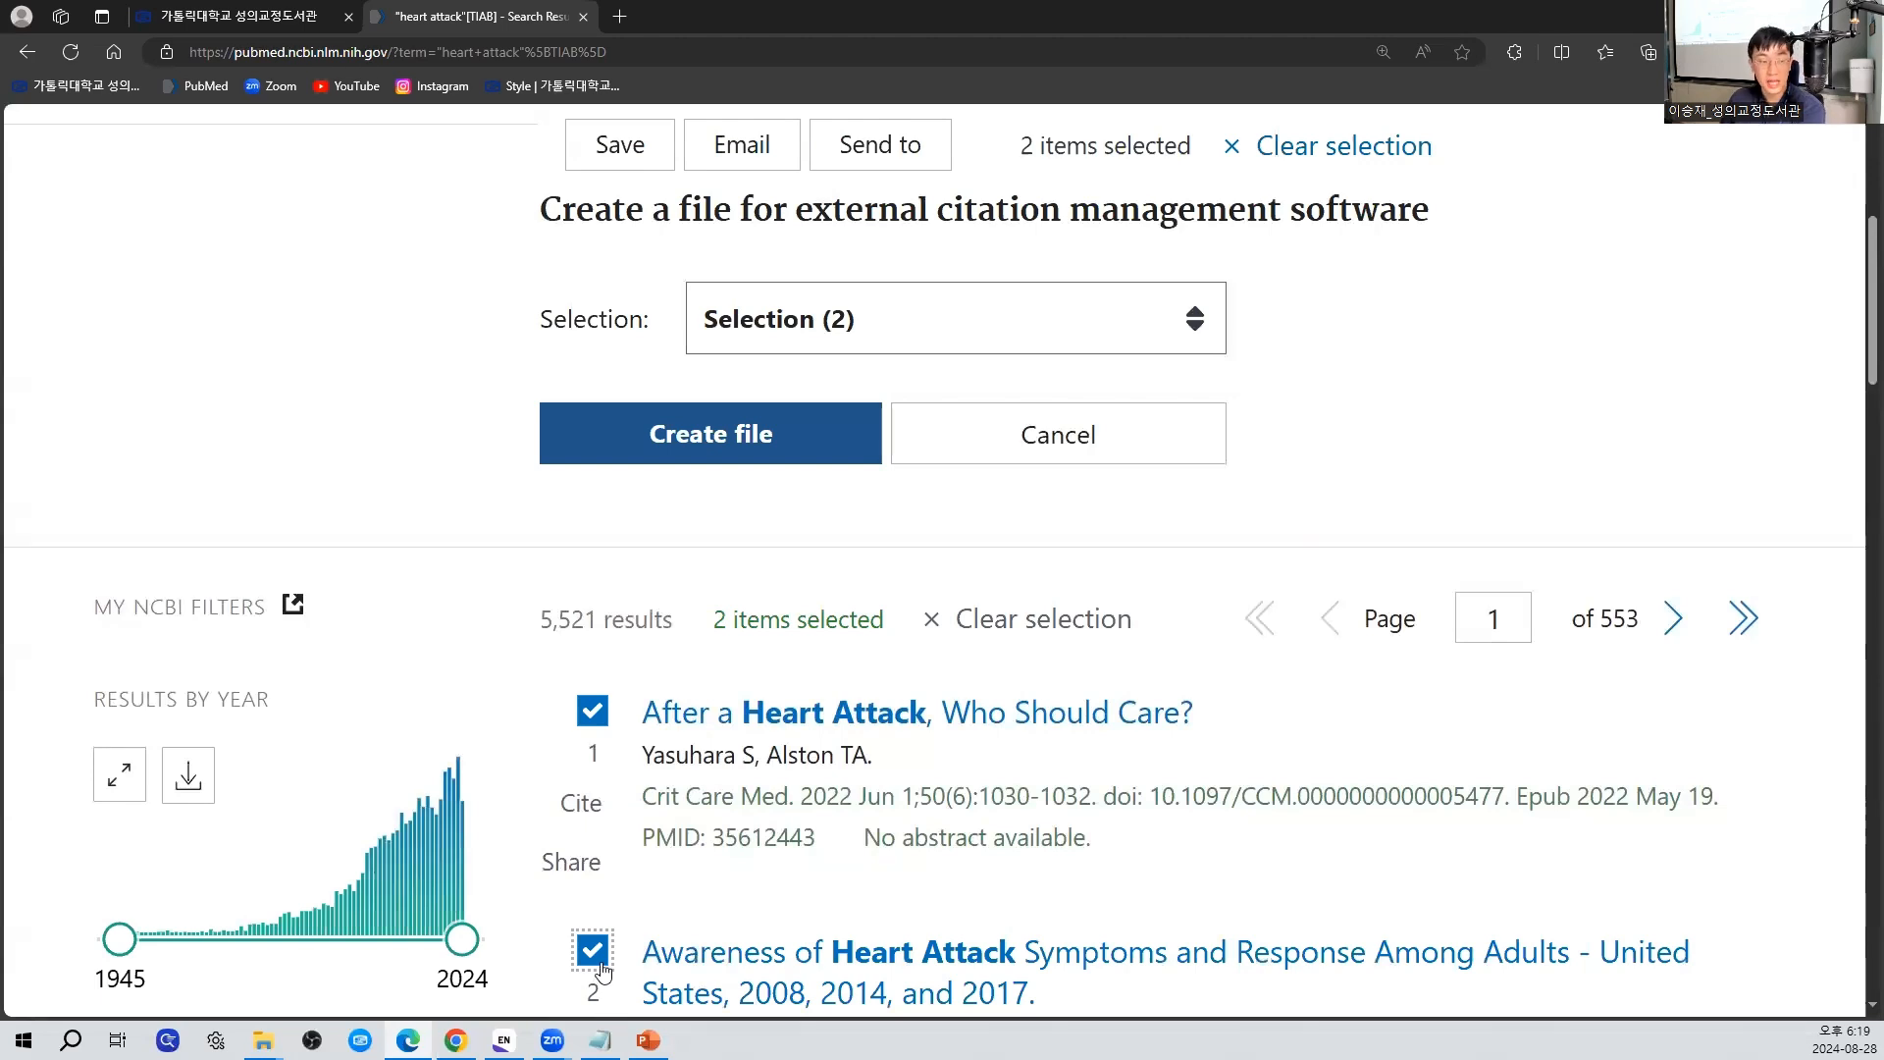
click(595, 954)
click(593, 713)
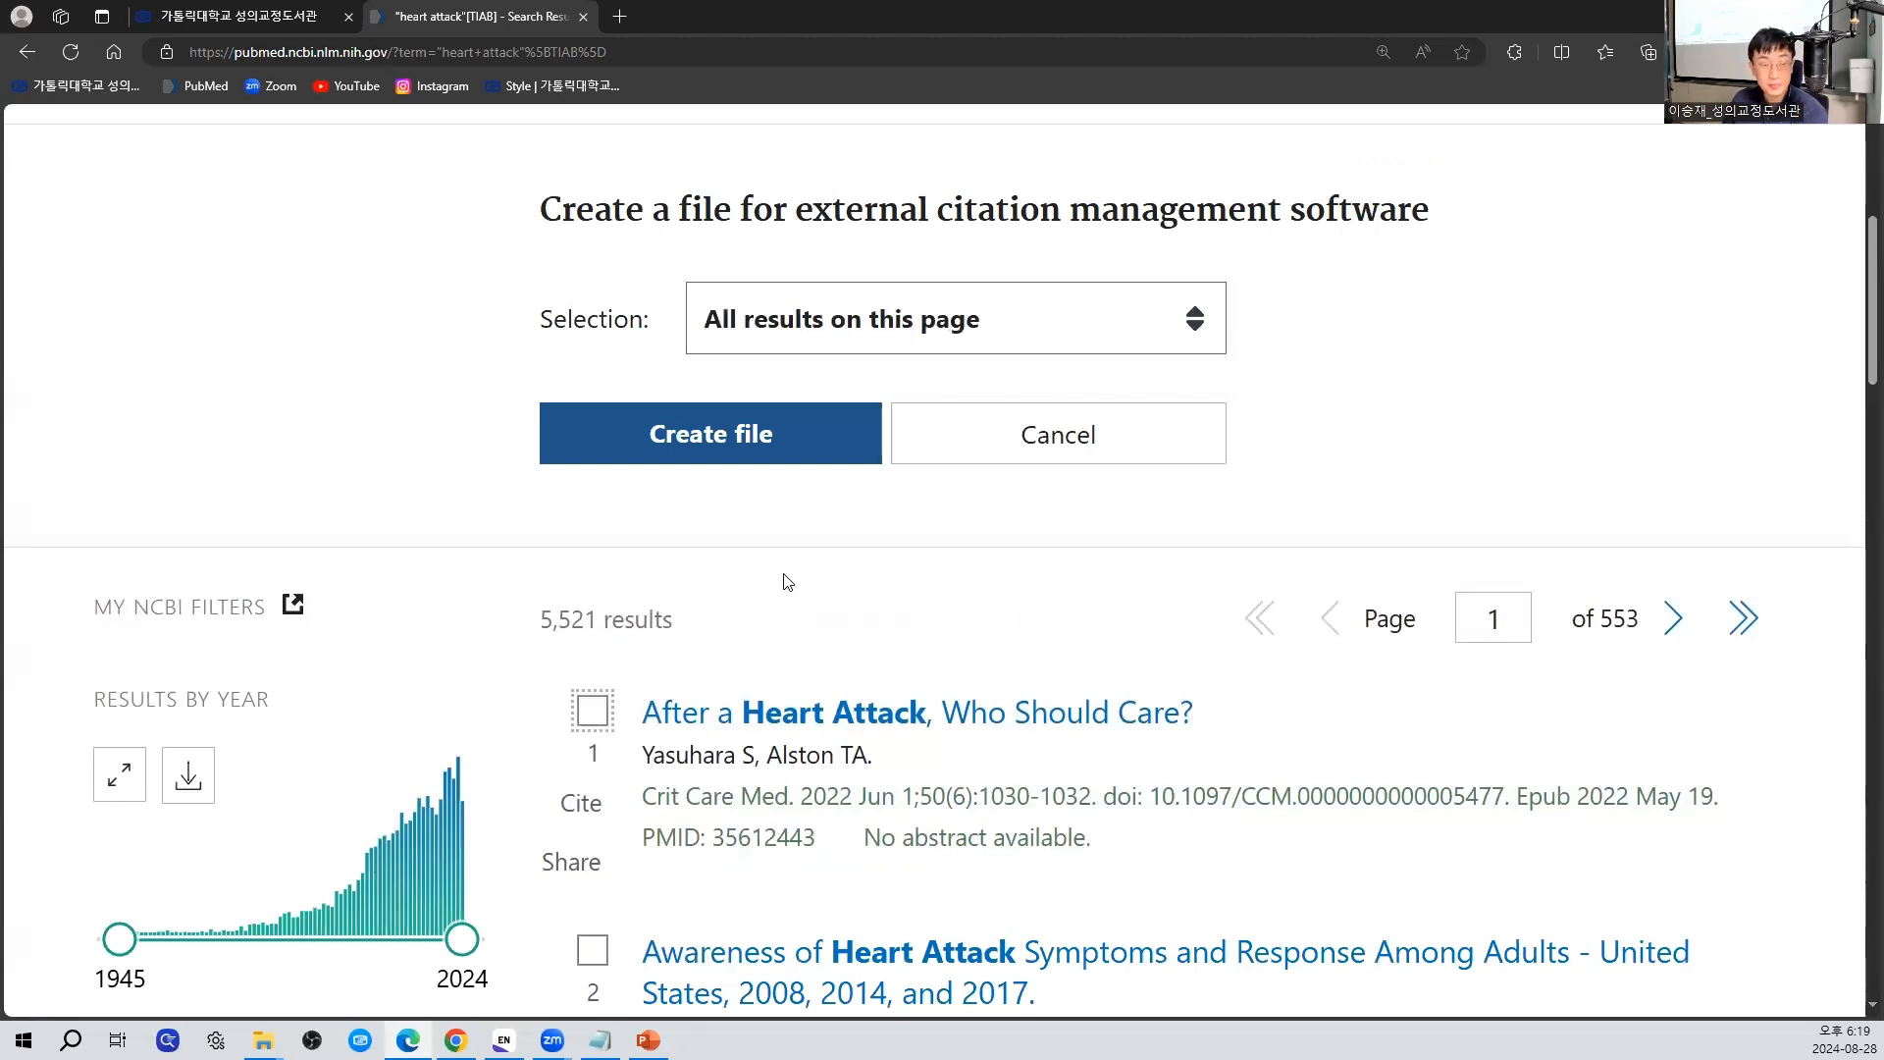
Create the citation file with the range All results on this page
click(1109, 345)
click(1110, 344)
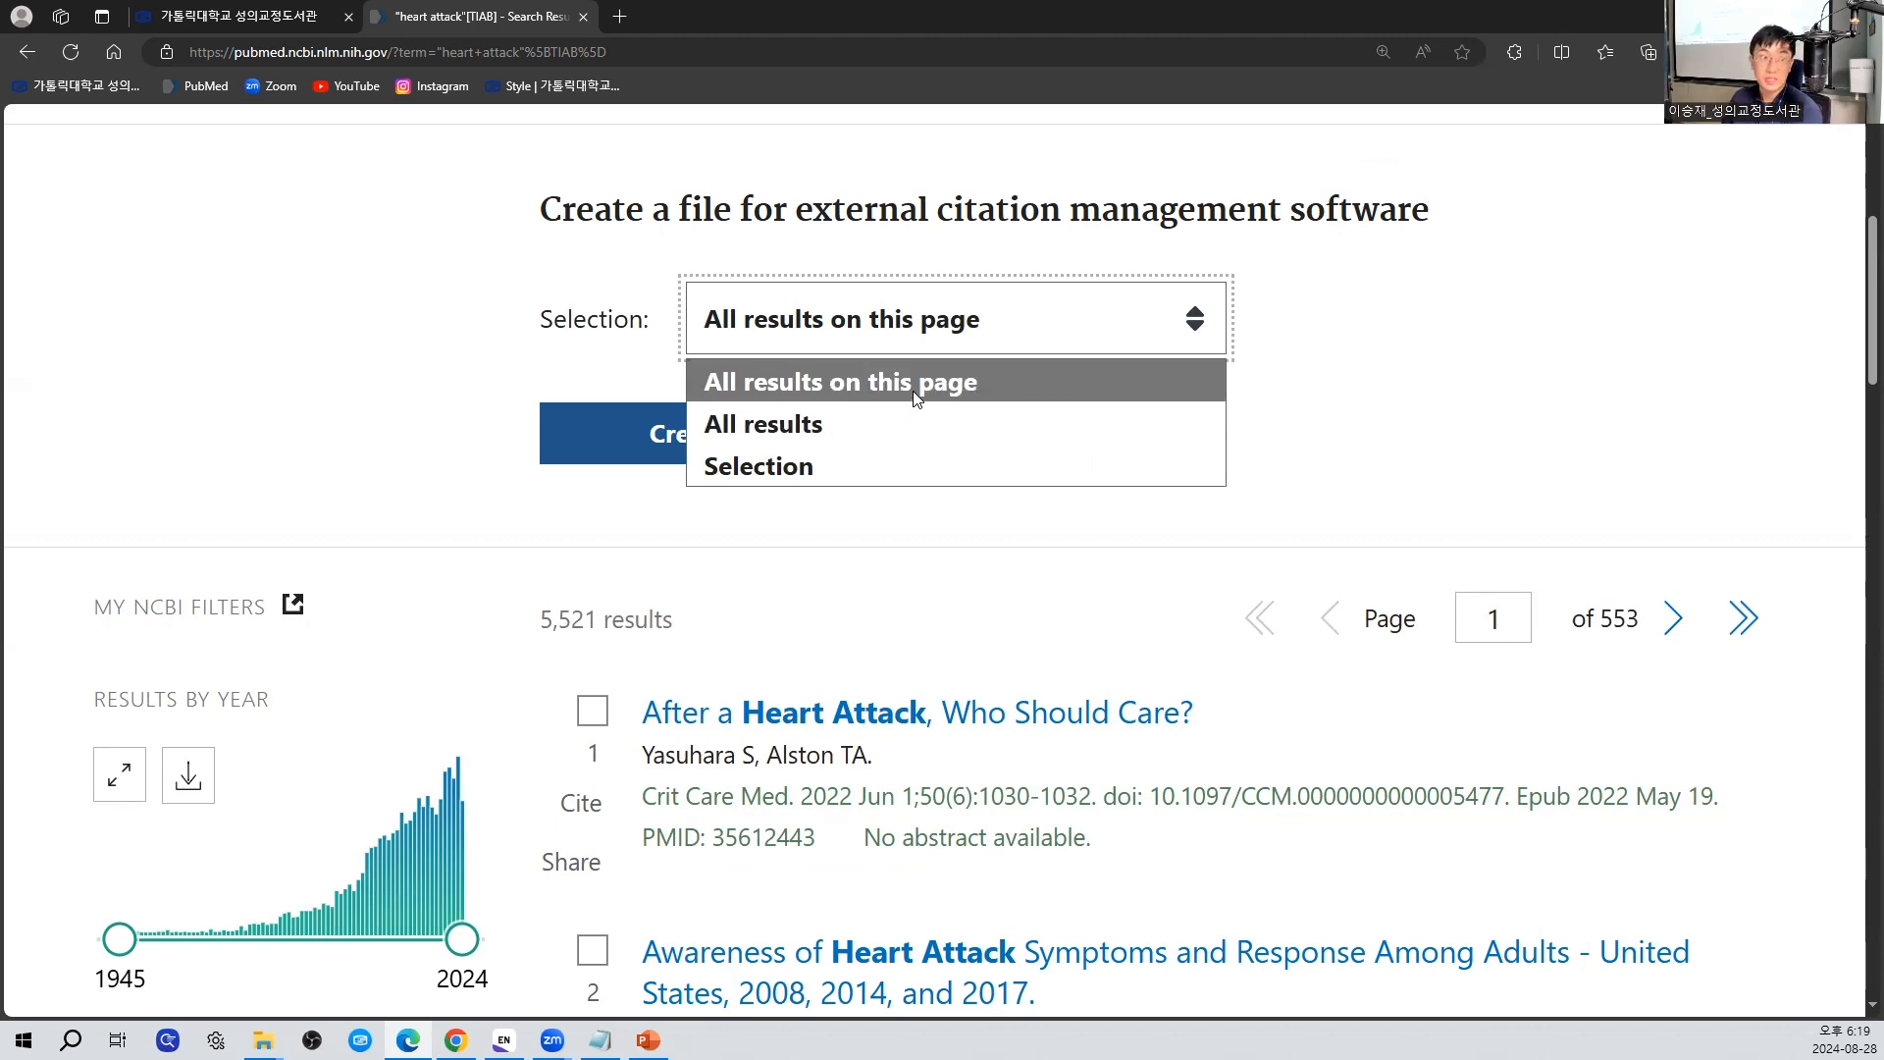
click(914, 385)
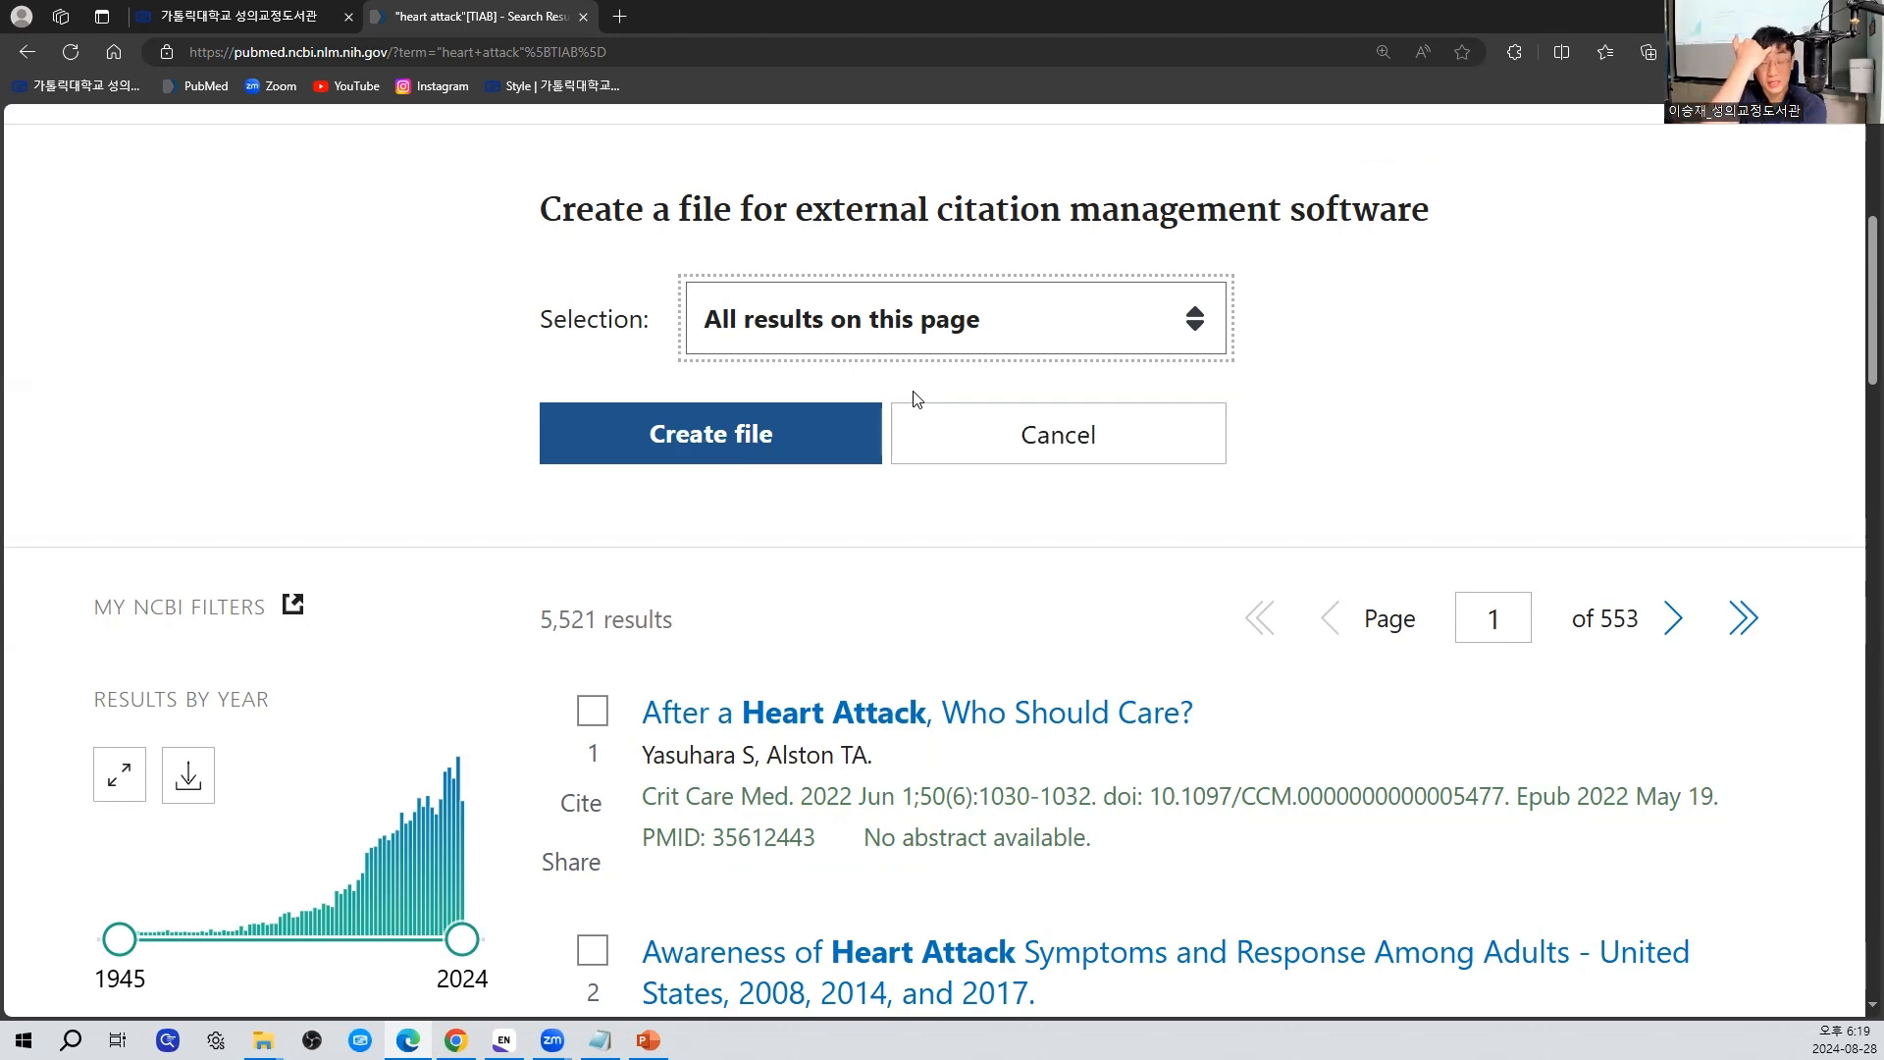
click(723, 442)
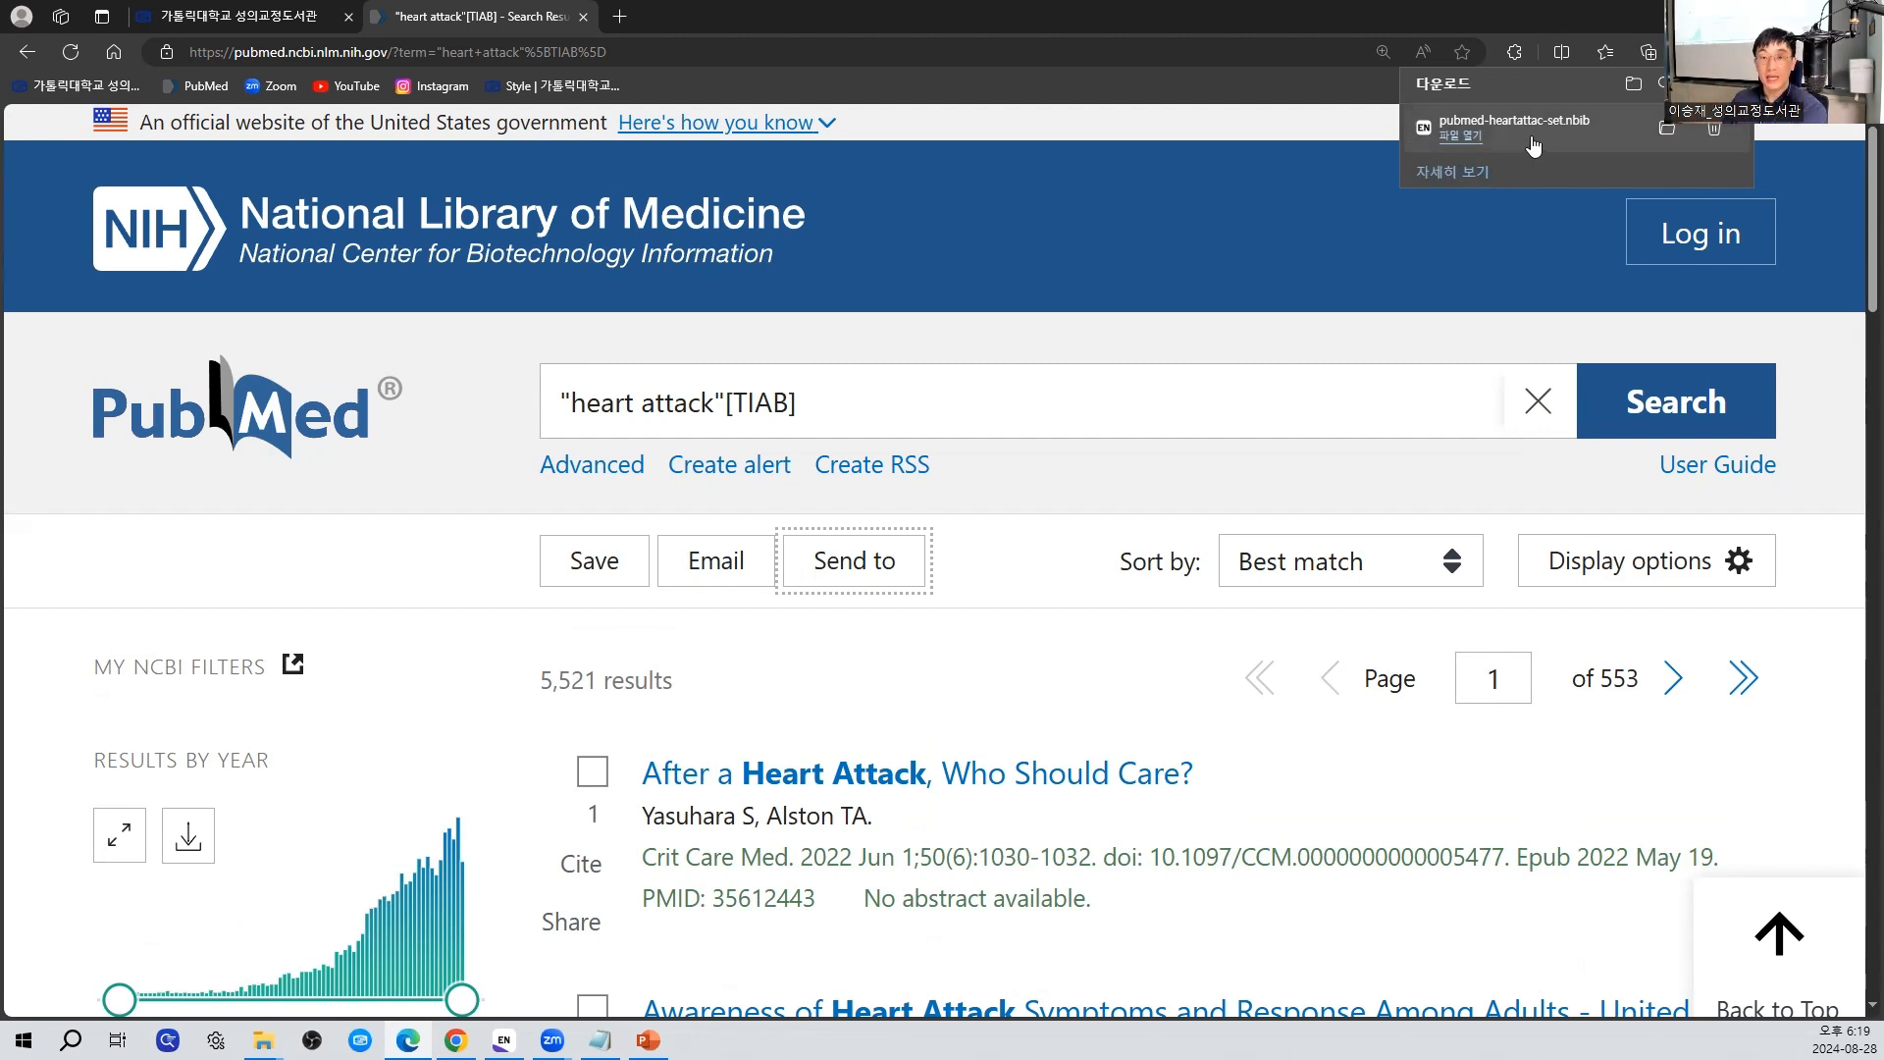
Import the downloaded pubmed-heartattac-set.nbib into EndNote, widen the reference list, and sort it by record number
click(1475, 136)
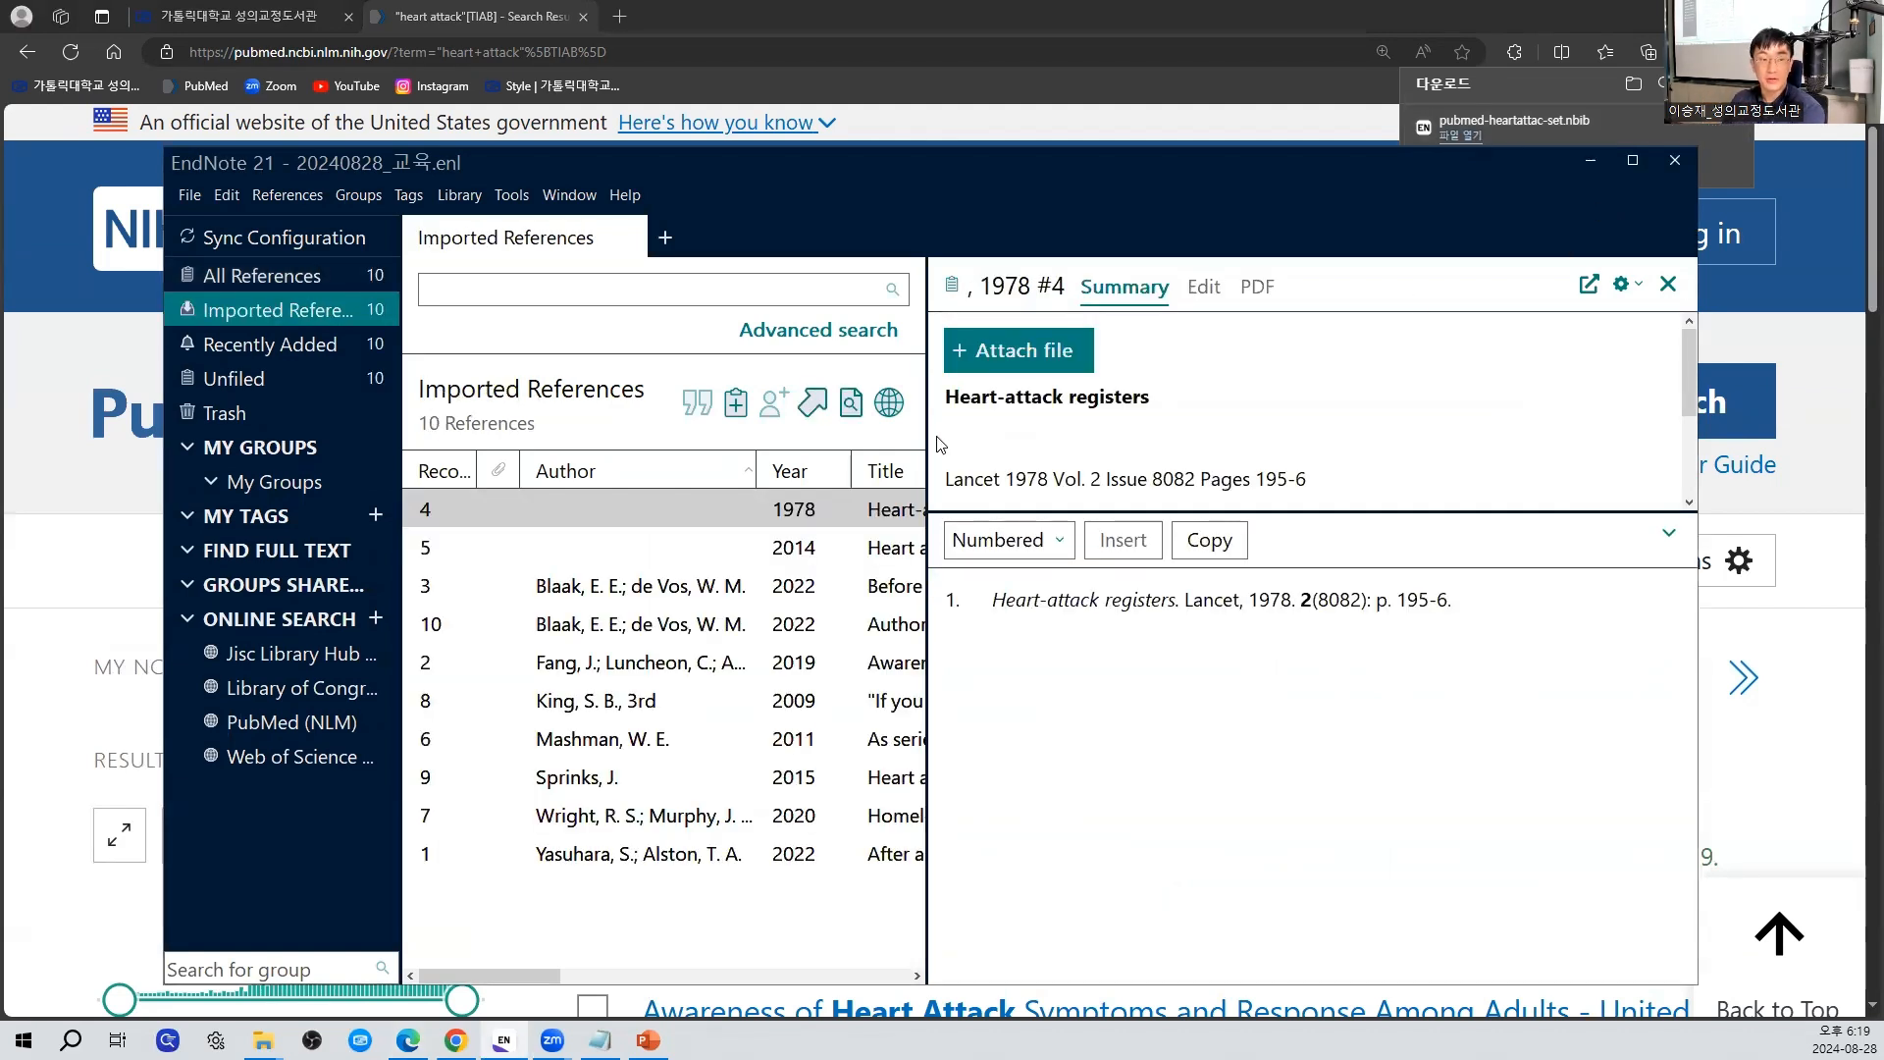
drag(927, 429, 1208, 429)
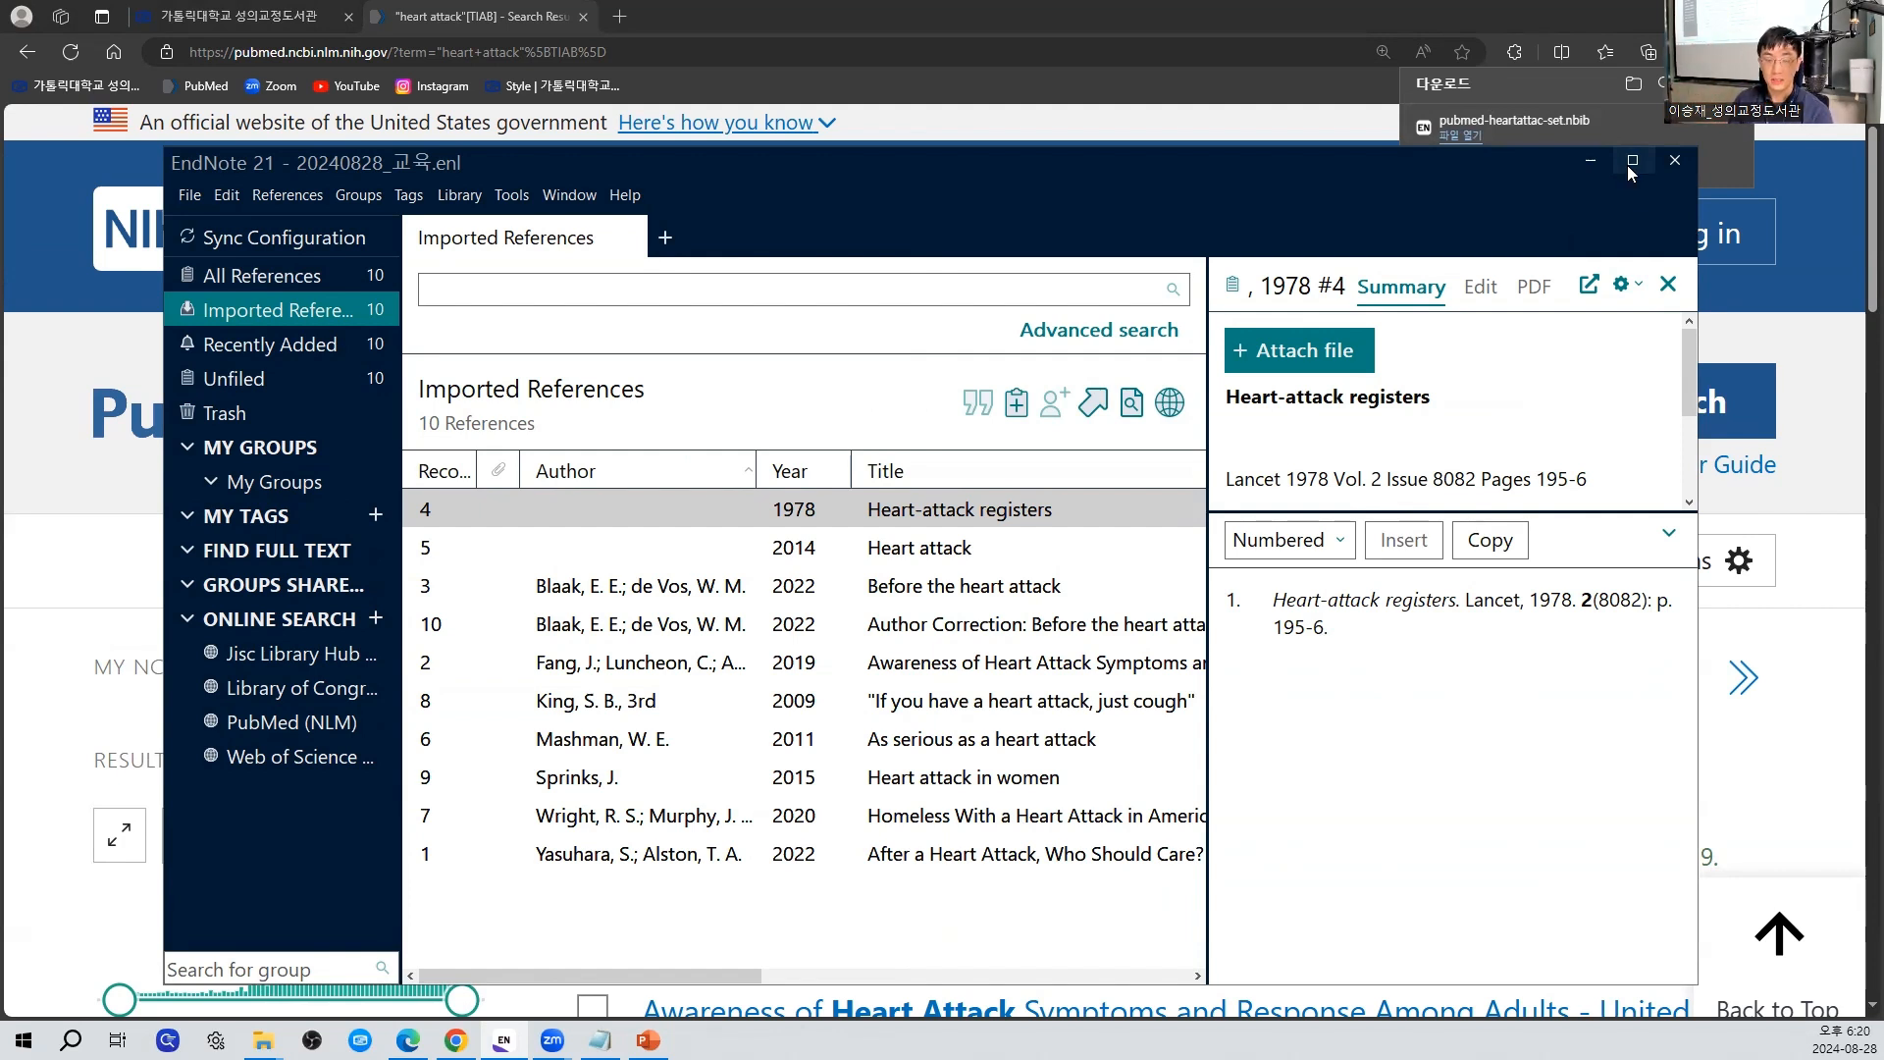
click(457, 475)
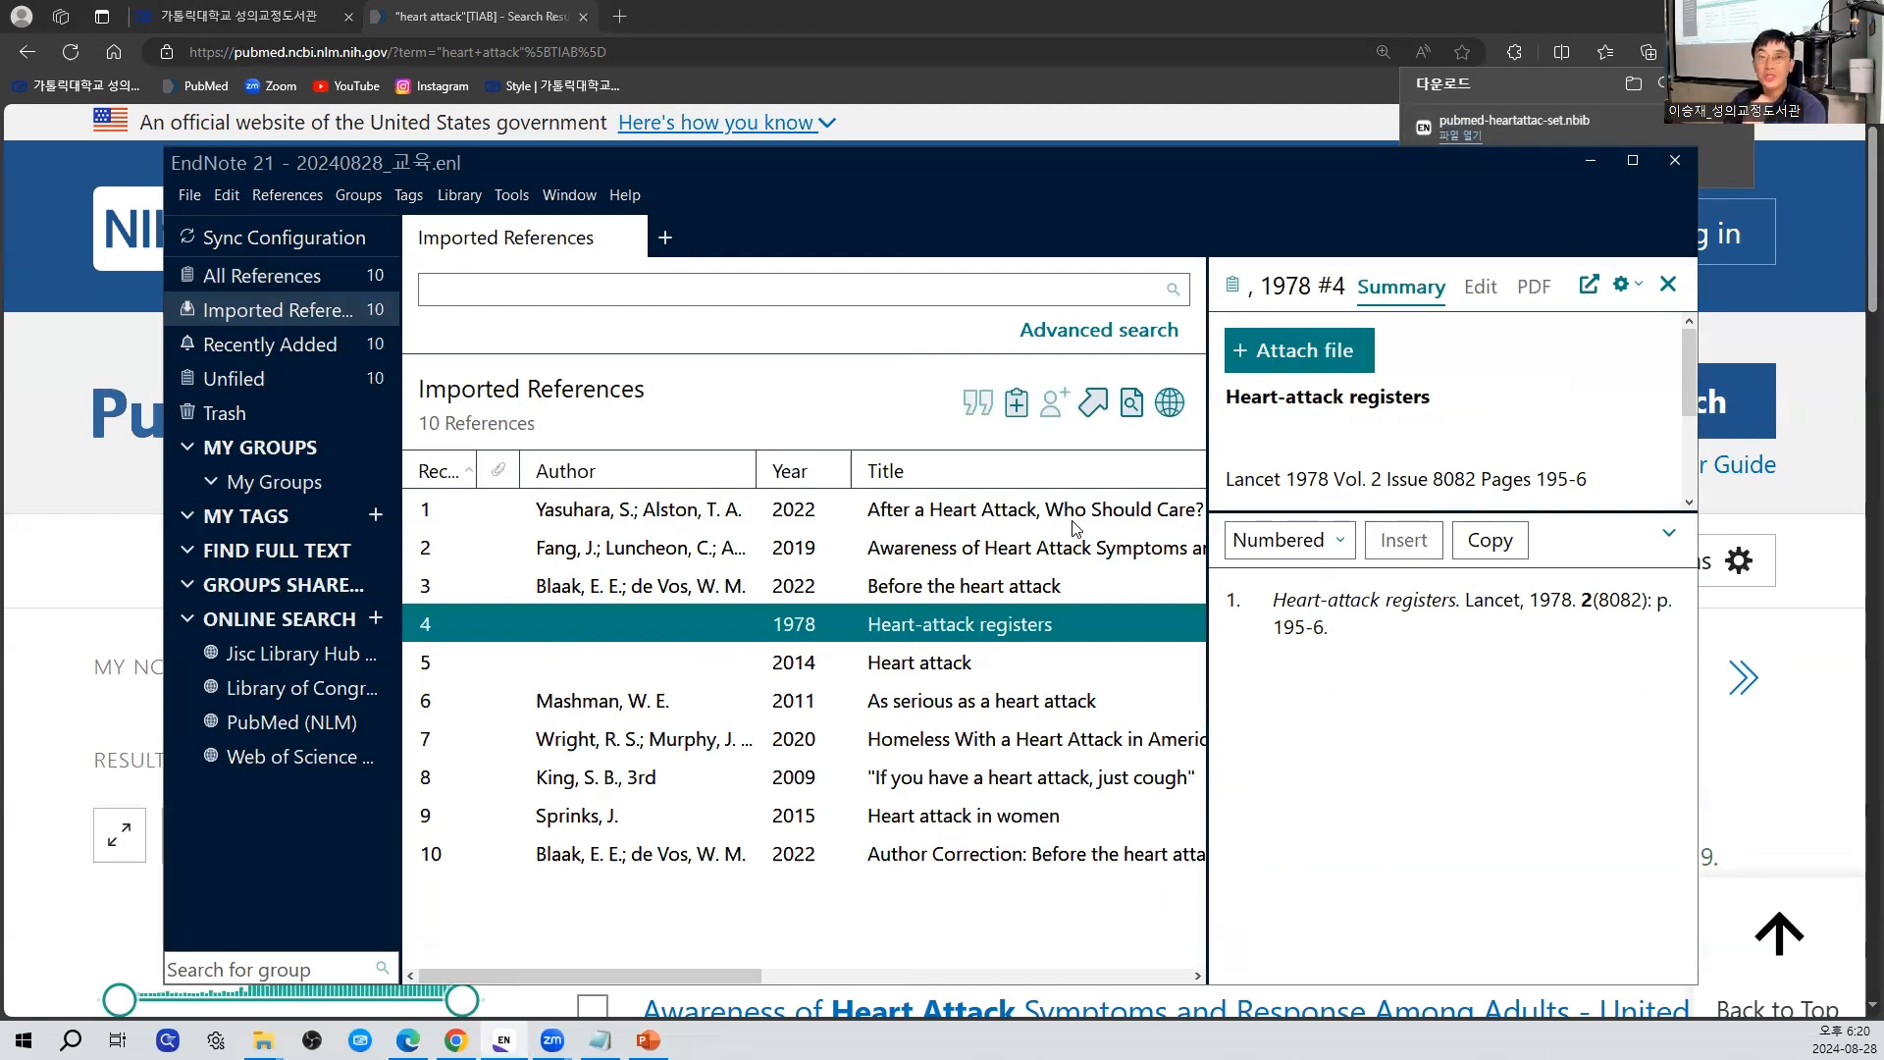
Switch back to PubMed, open the second search result, and read through its citation details and abstract
key(alt+Tab)
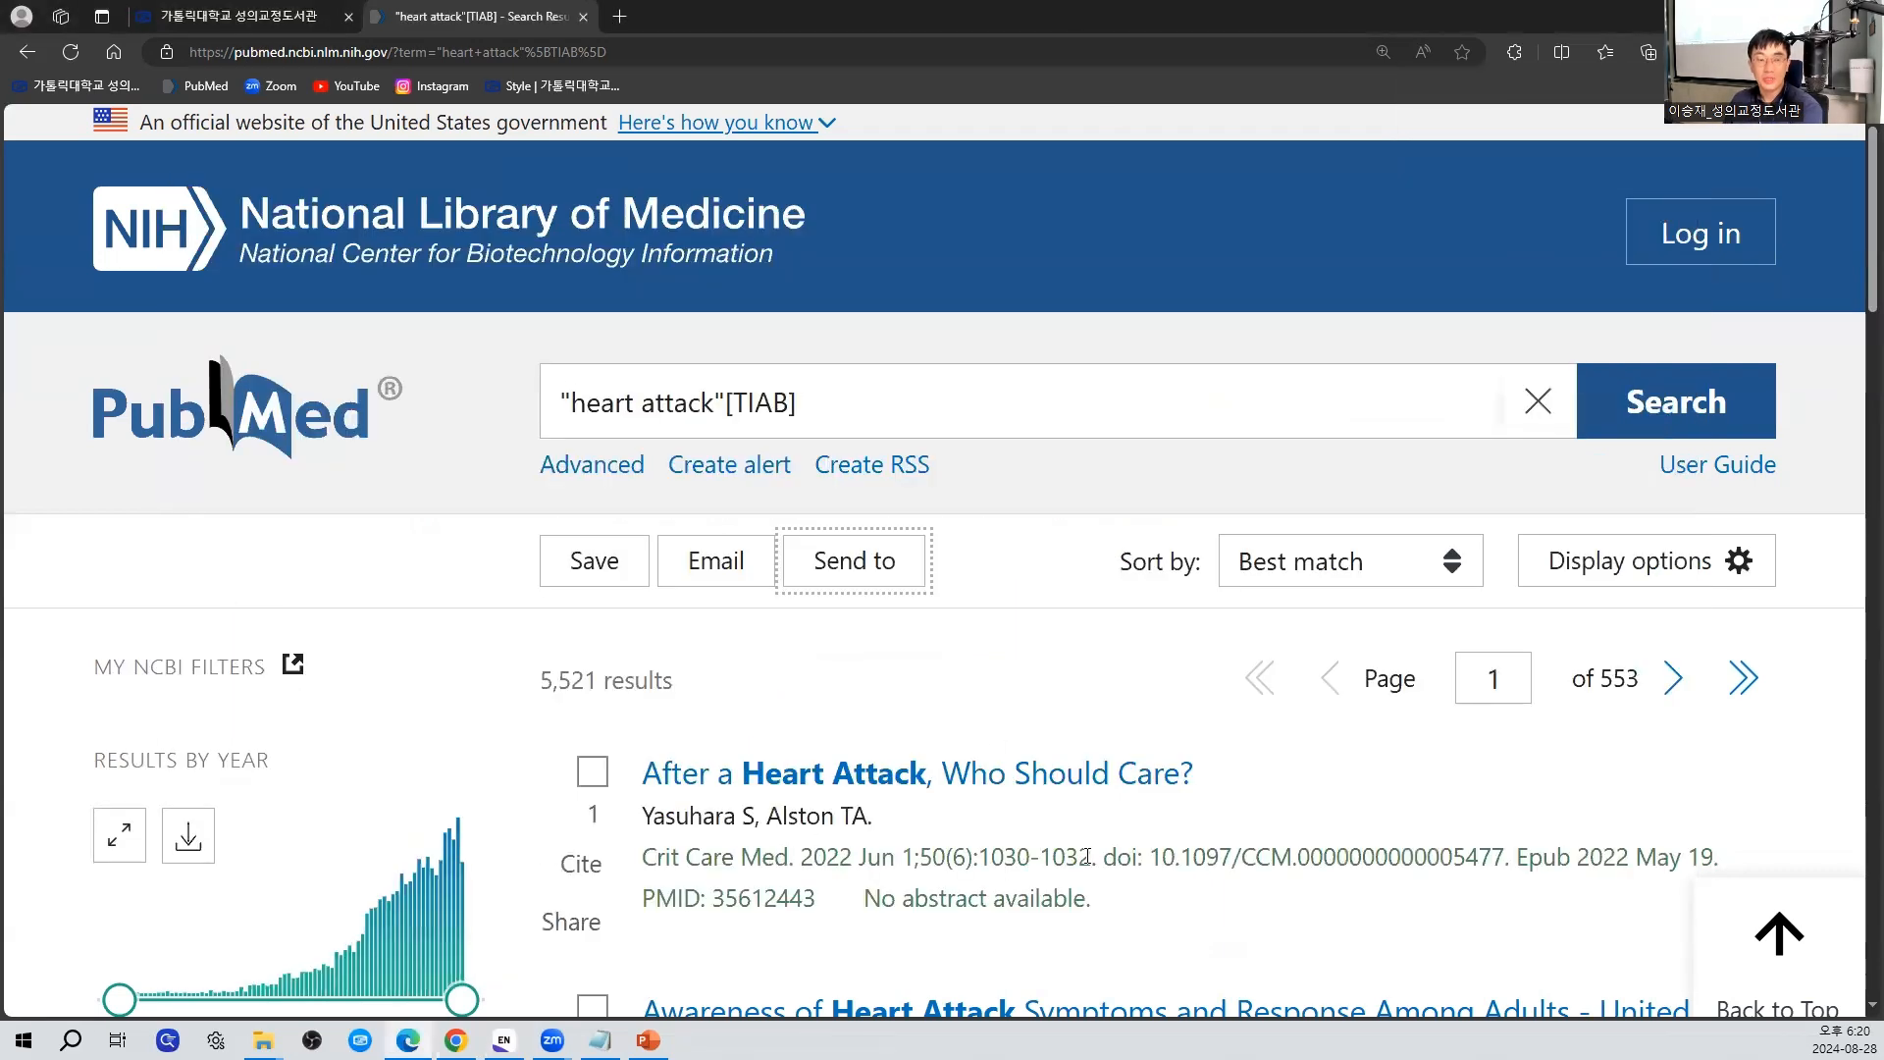
scroll(1409, 780, down, 3)
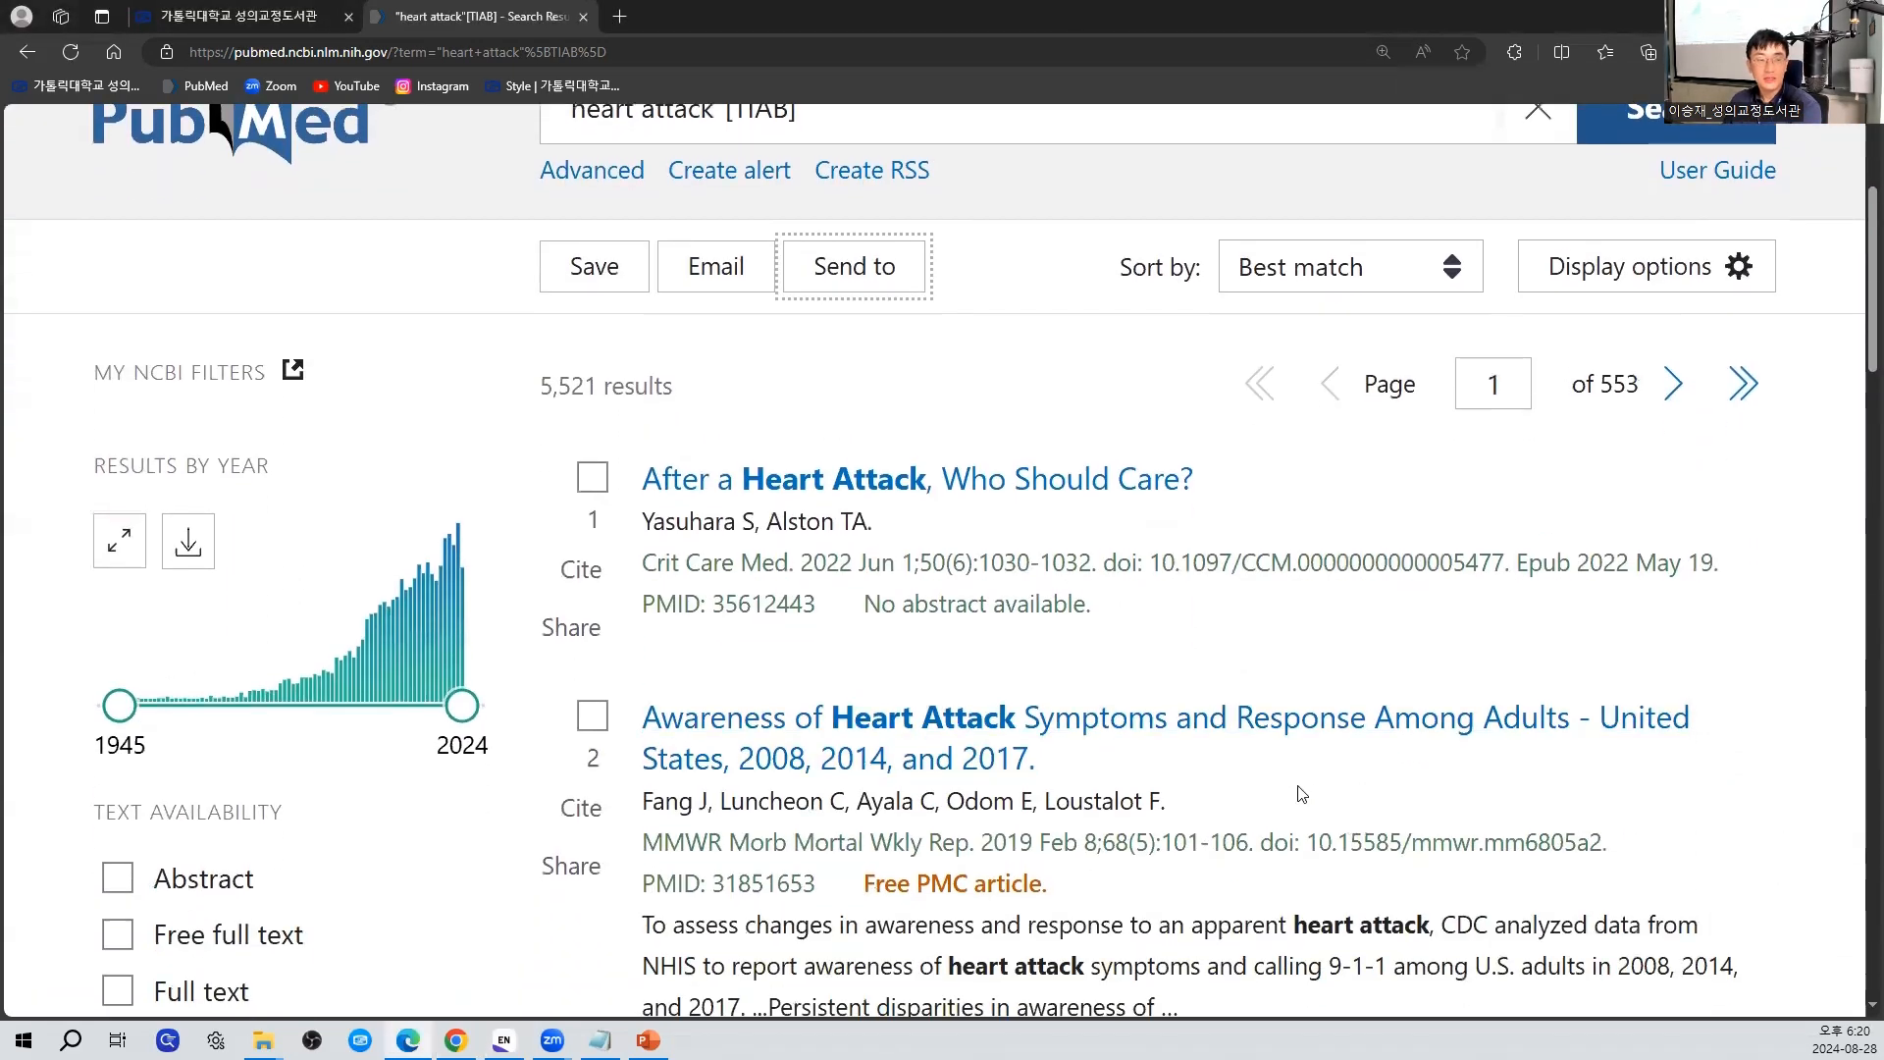
click(1083, 732)
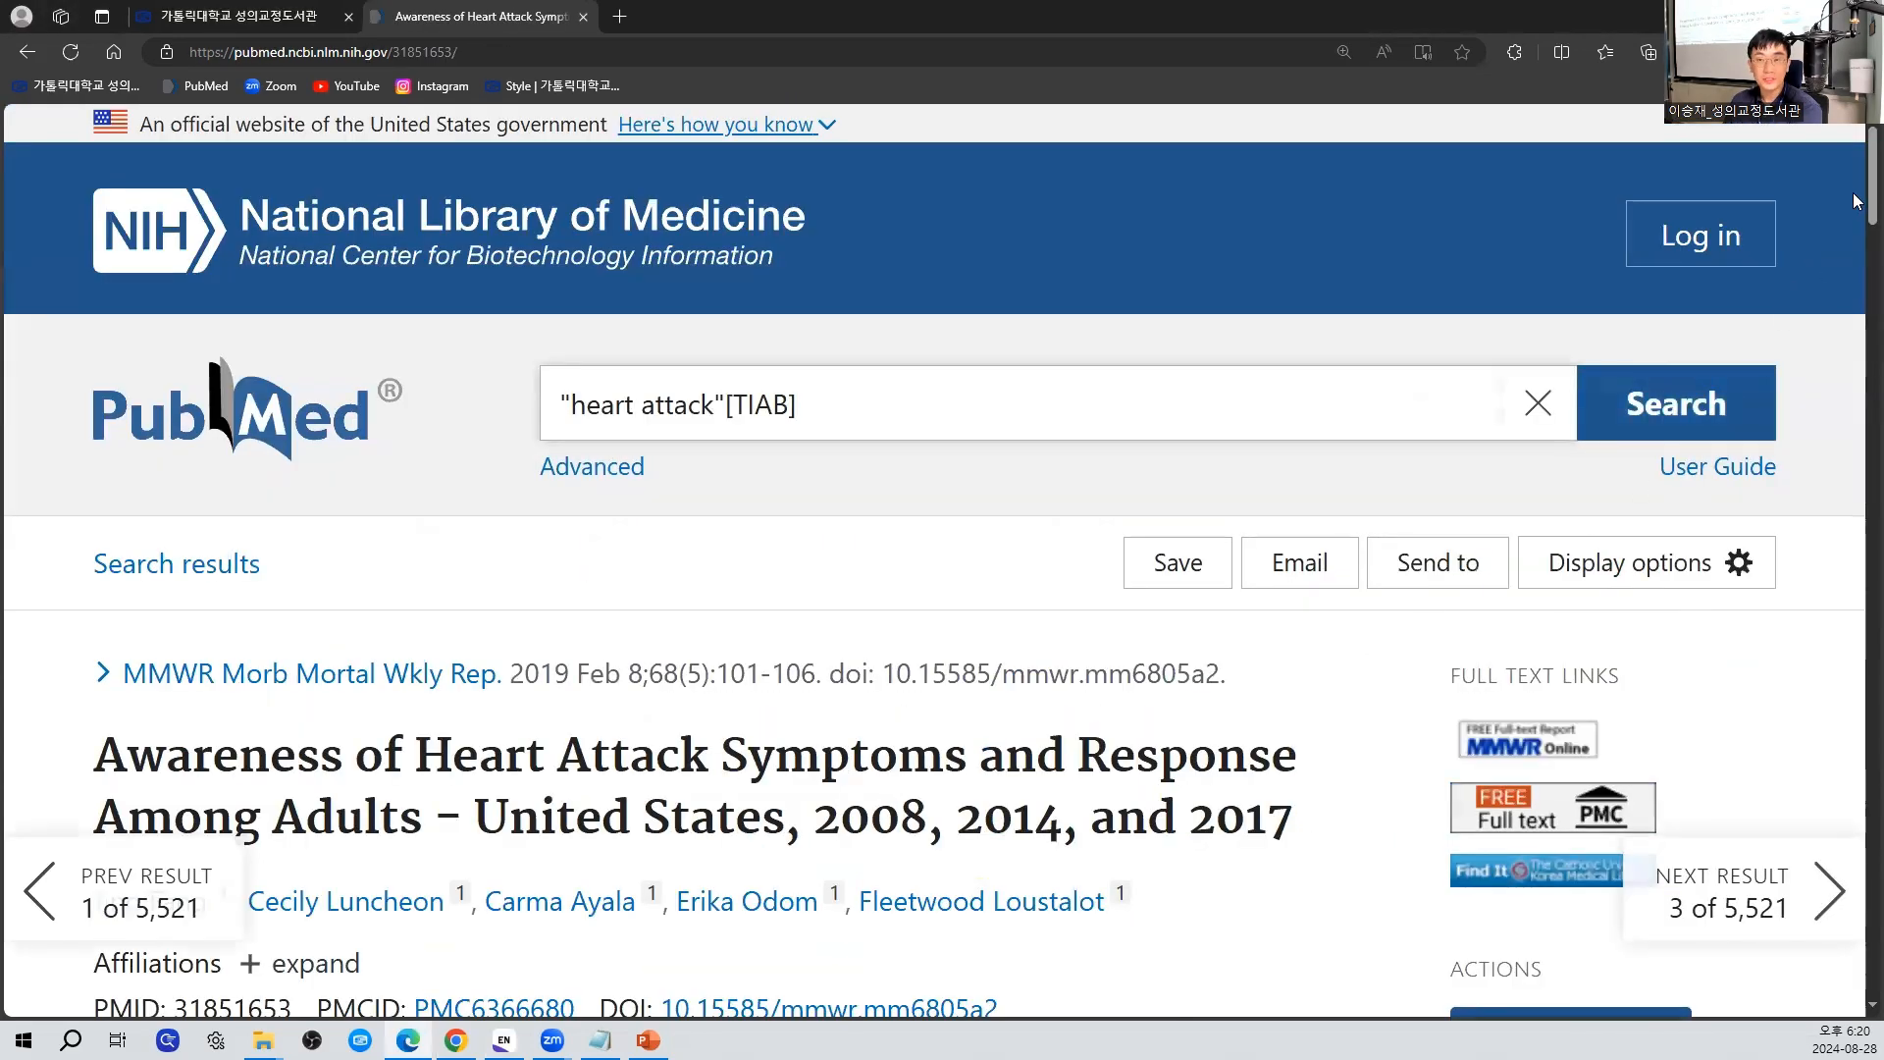
scroll(1854, 197, down, 4)
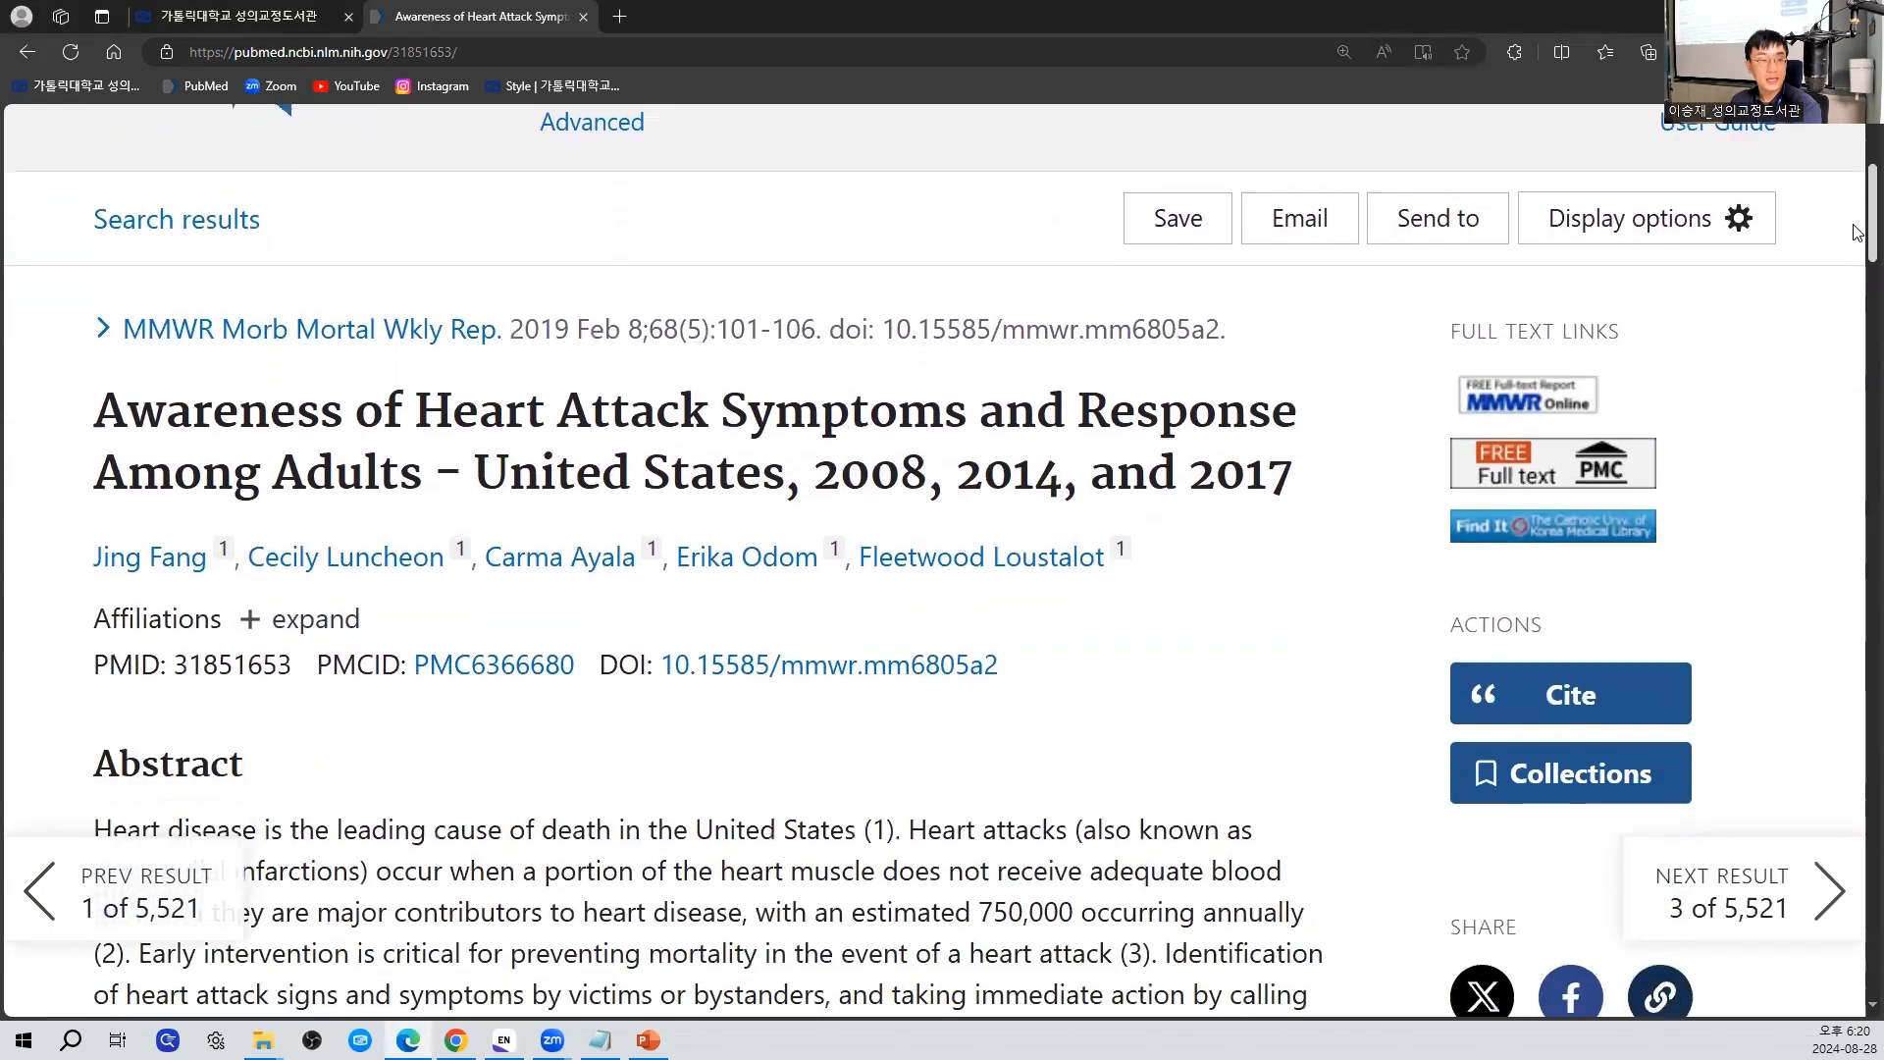
drag(1217, 283, 1224, 358)
click(701, 554)
scroll(701, 554, down, 3)
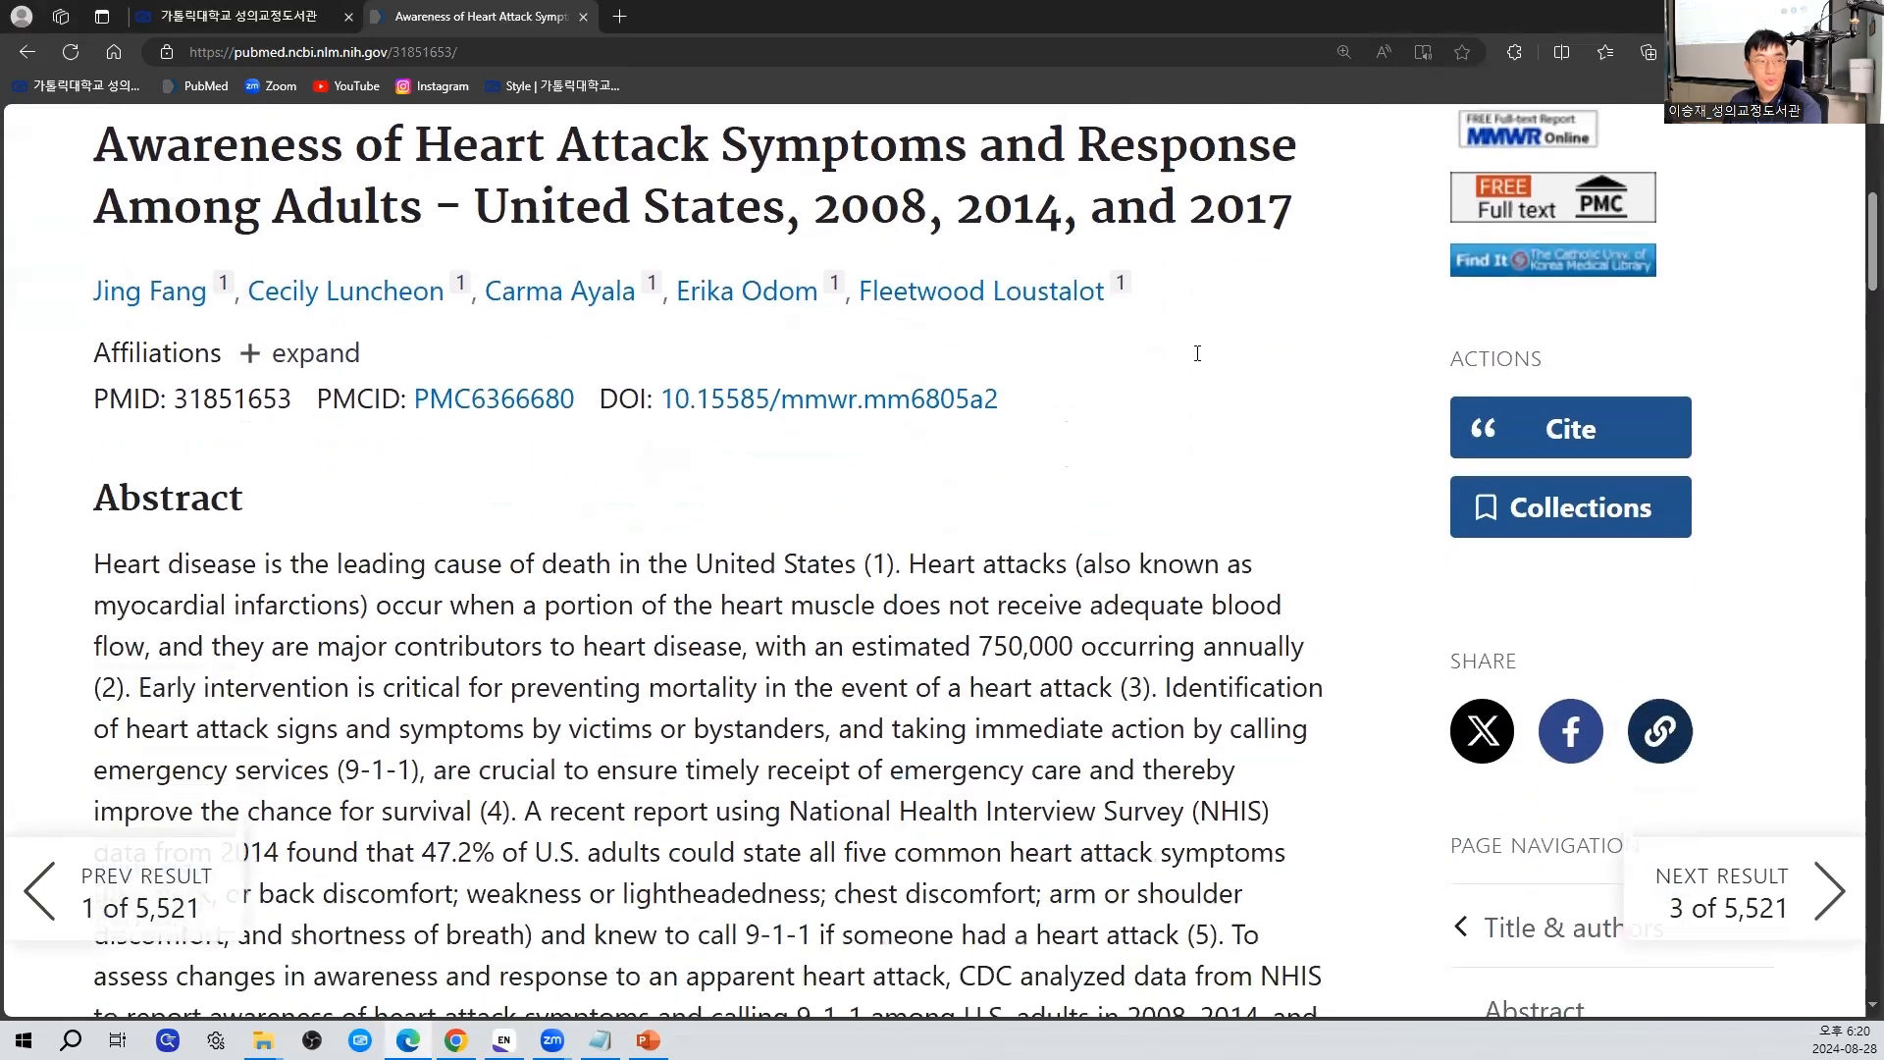
scroll(701, 554, up, 2)
scroll(701, 554, down, 3)
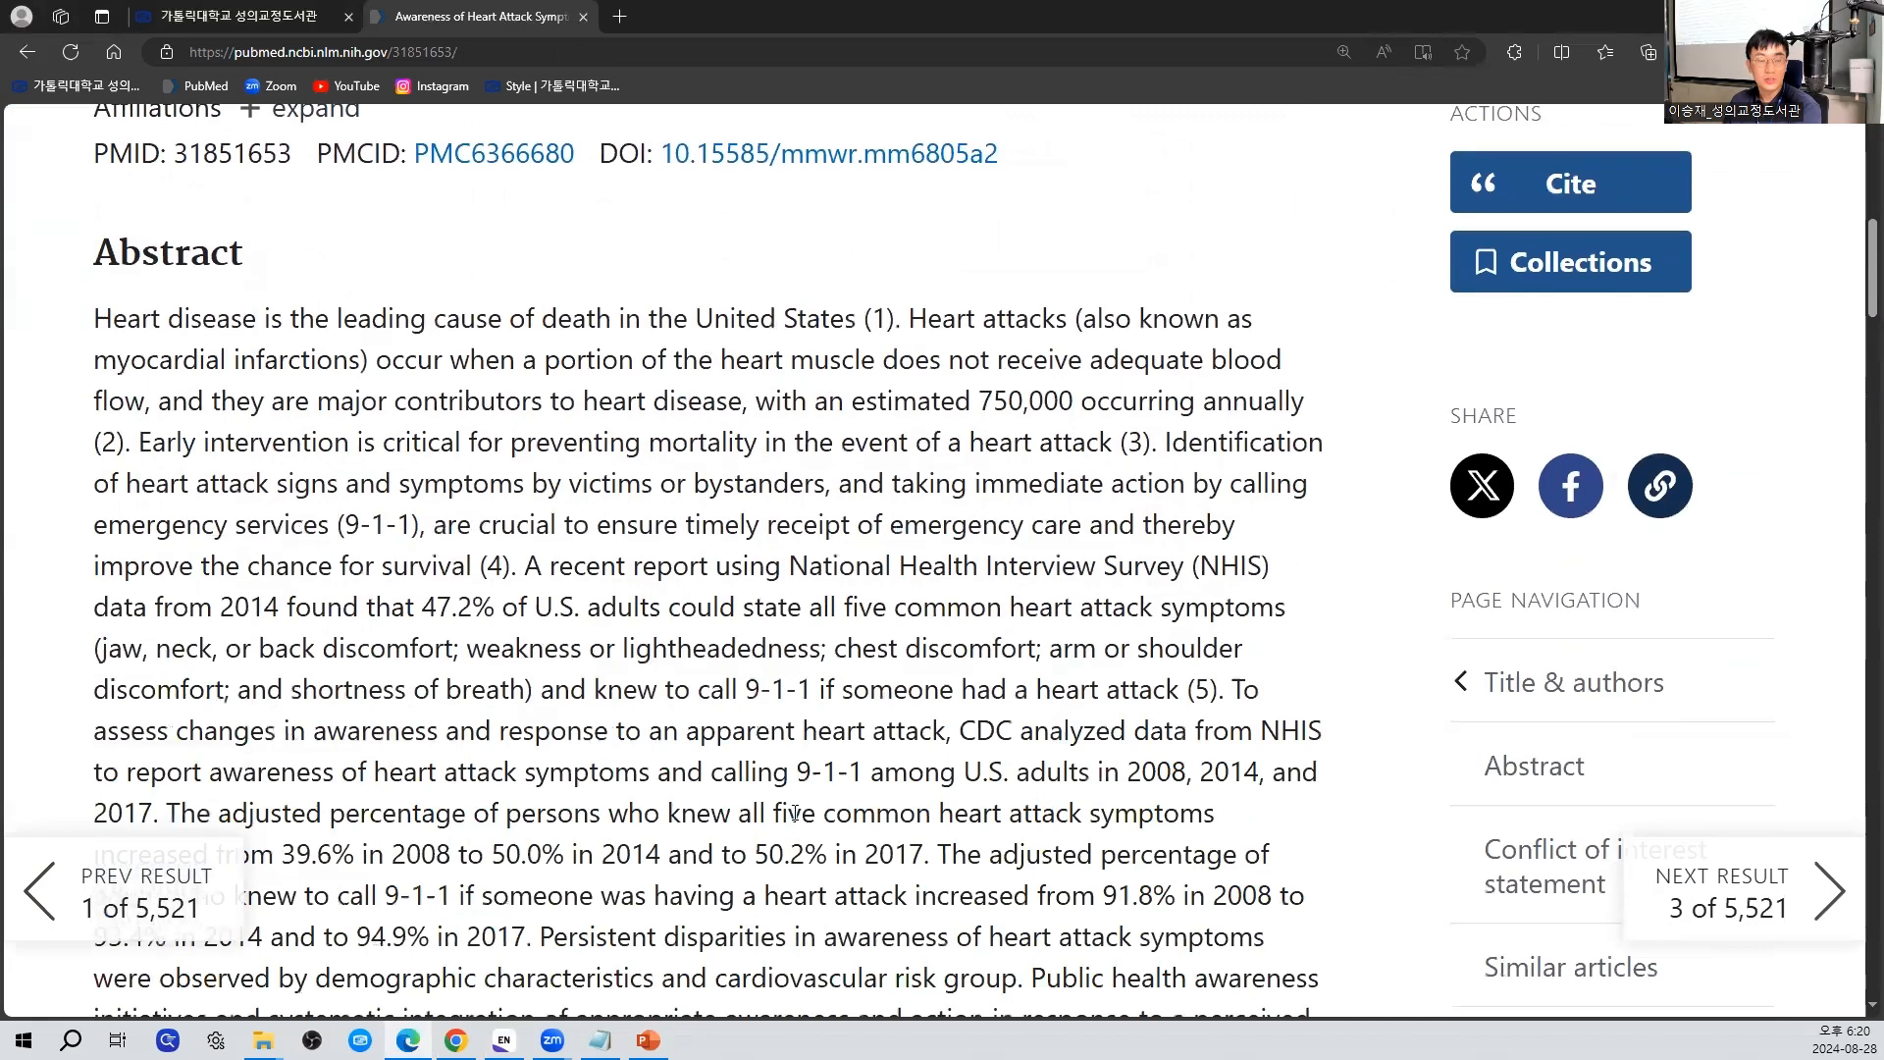
scroll(1090, 507, up, 6)
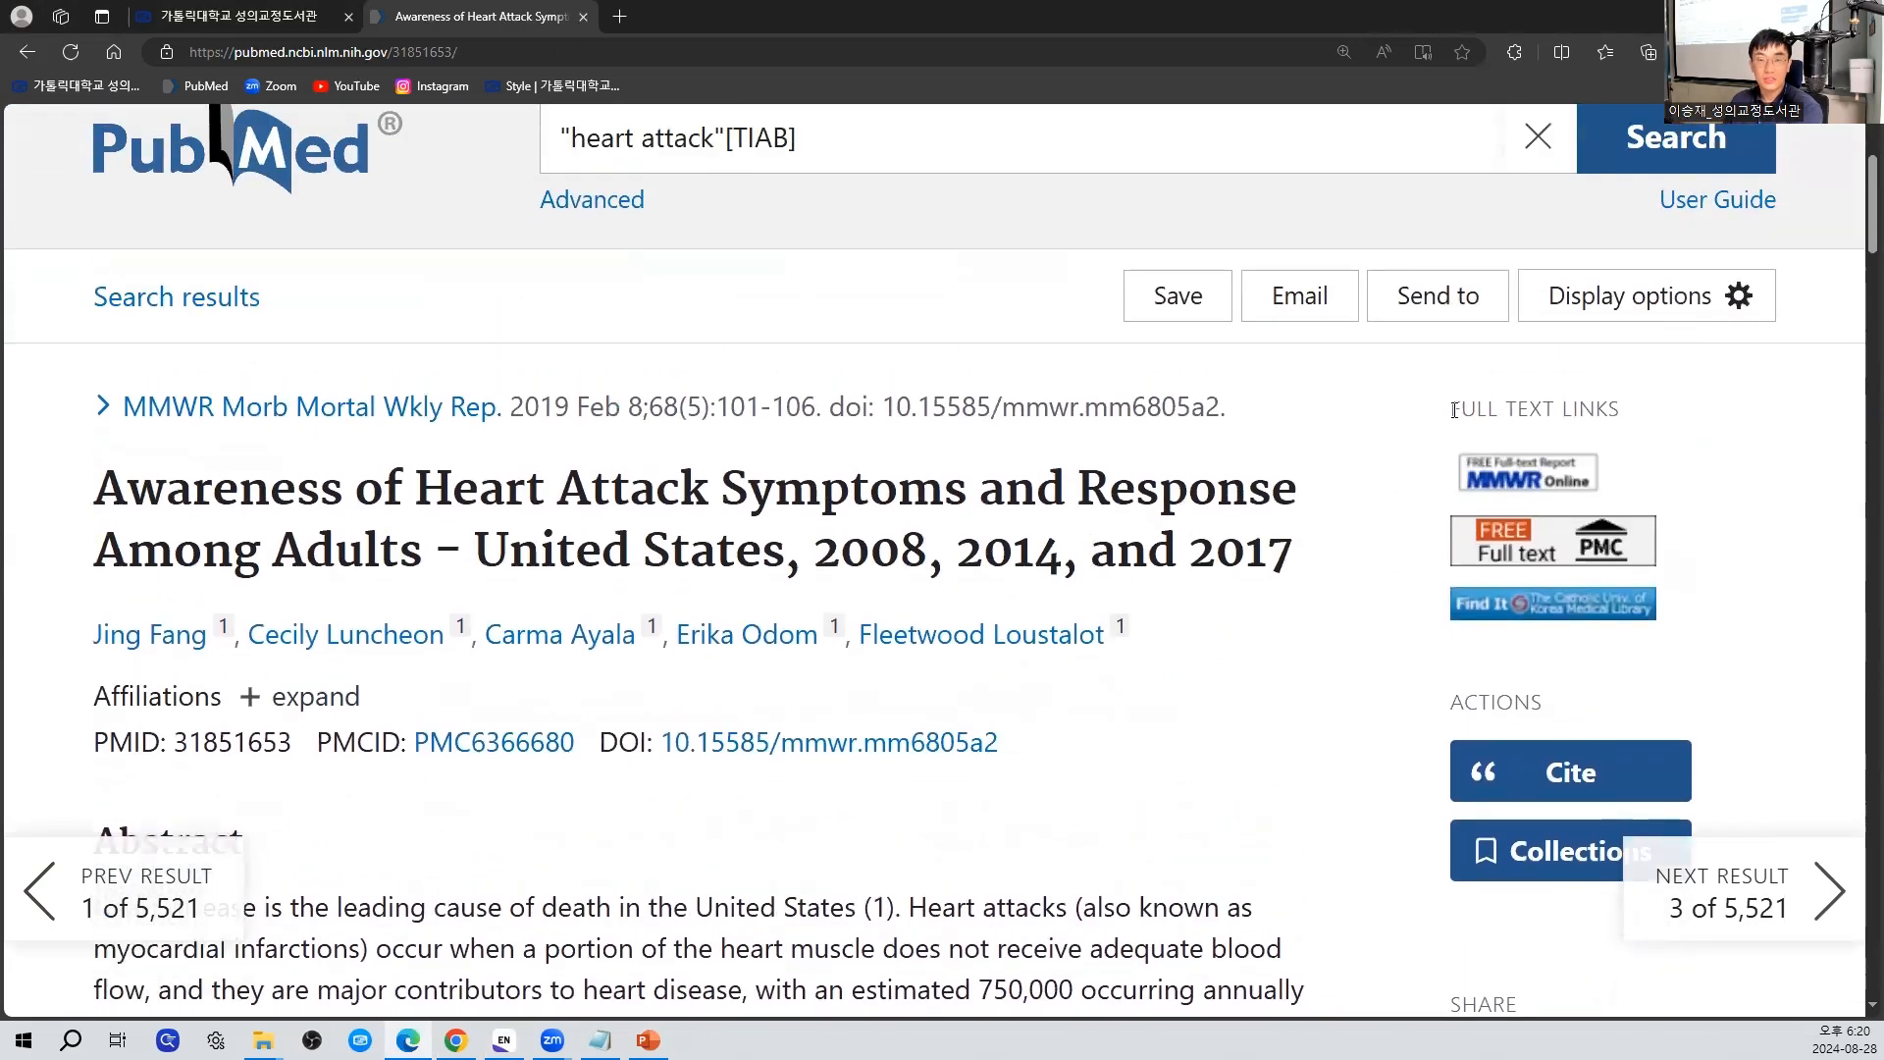
Follow the article's Catholic Univ. of Korea Medical Library full text link and view the Full Text Finder page zoomed out two levels
triple_click(1475, 409)
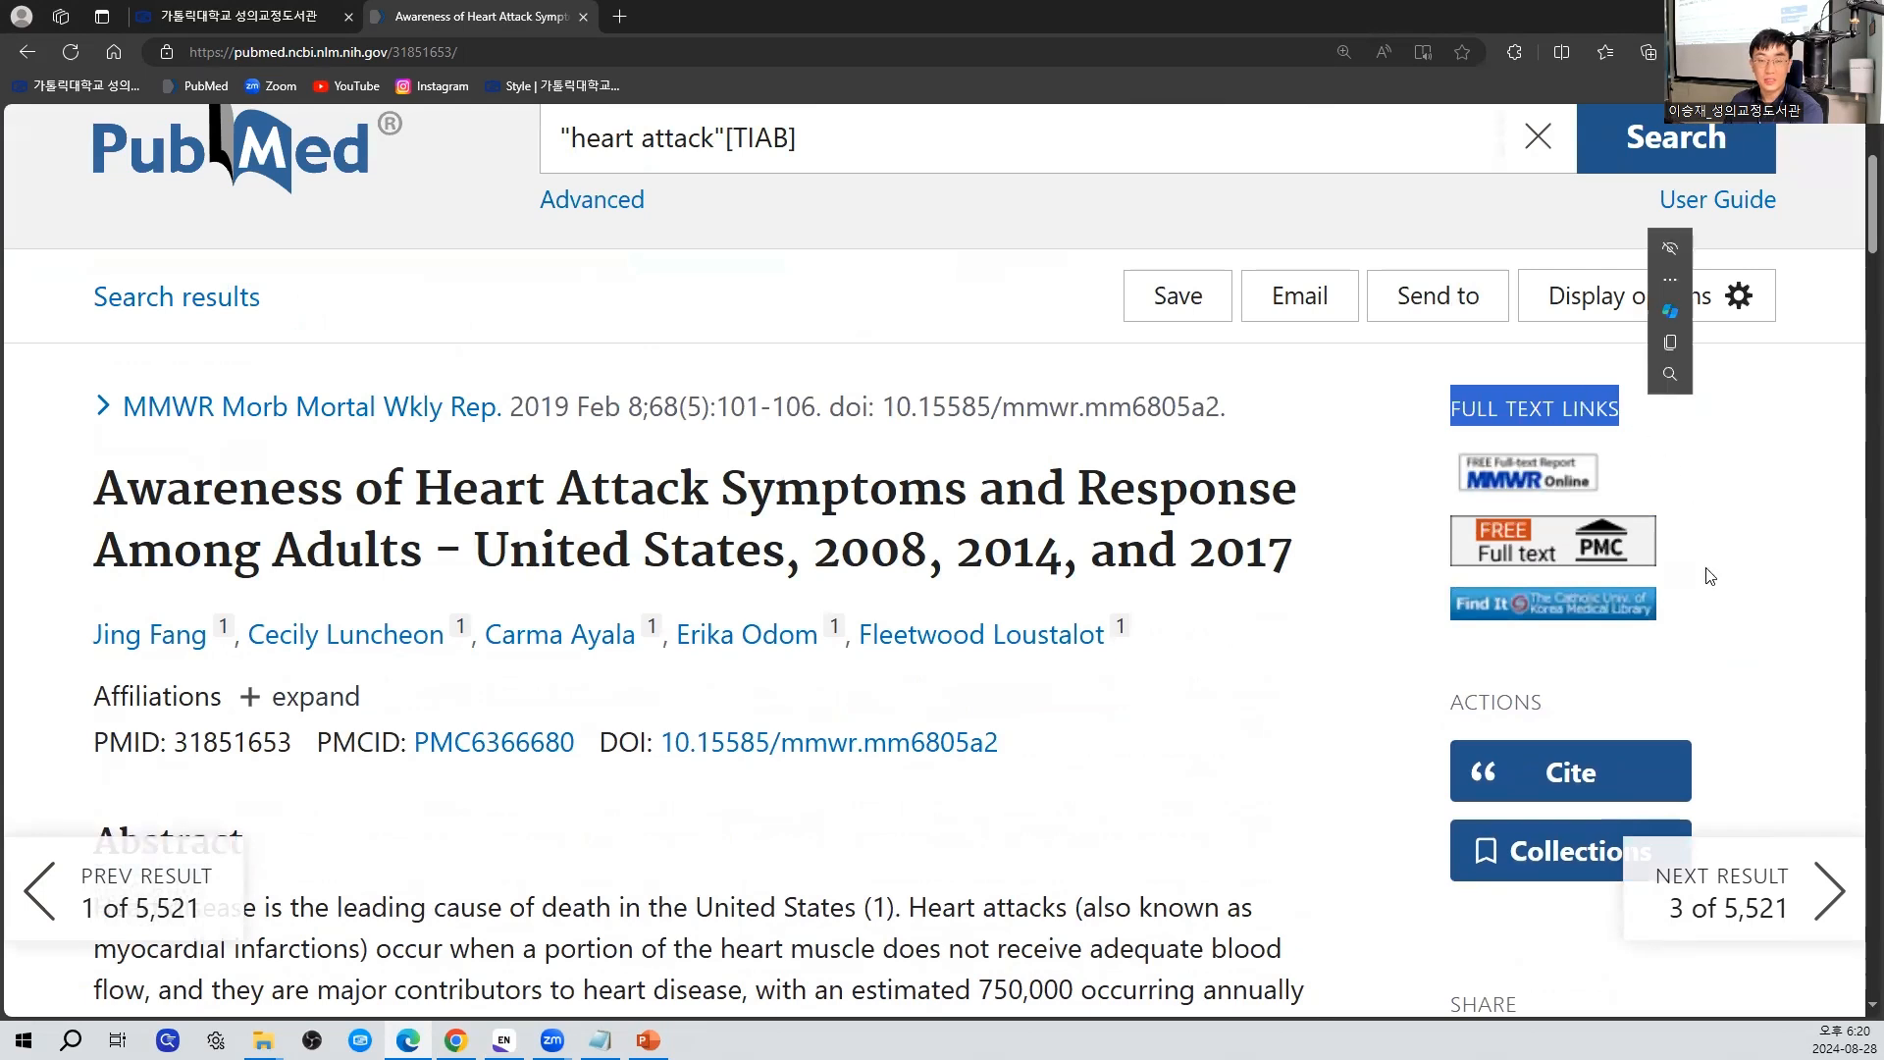
click(1533, 604)
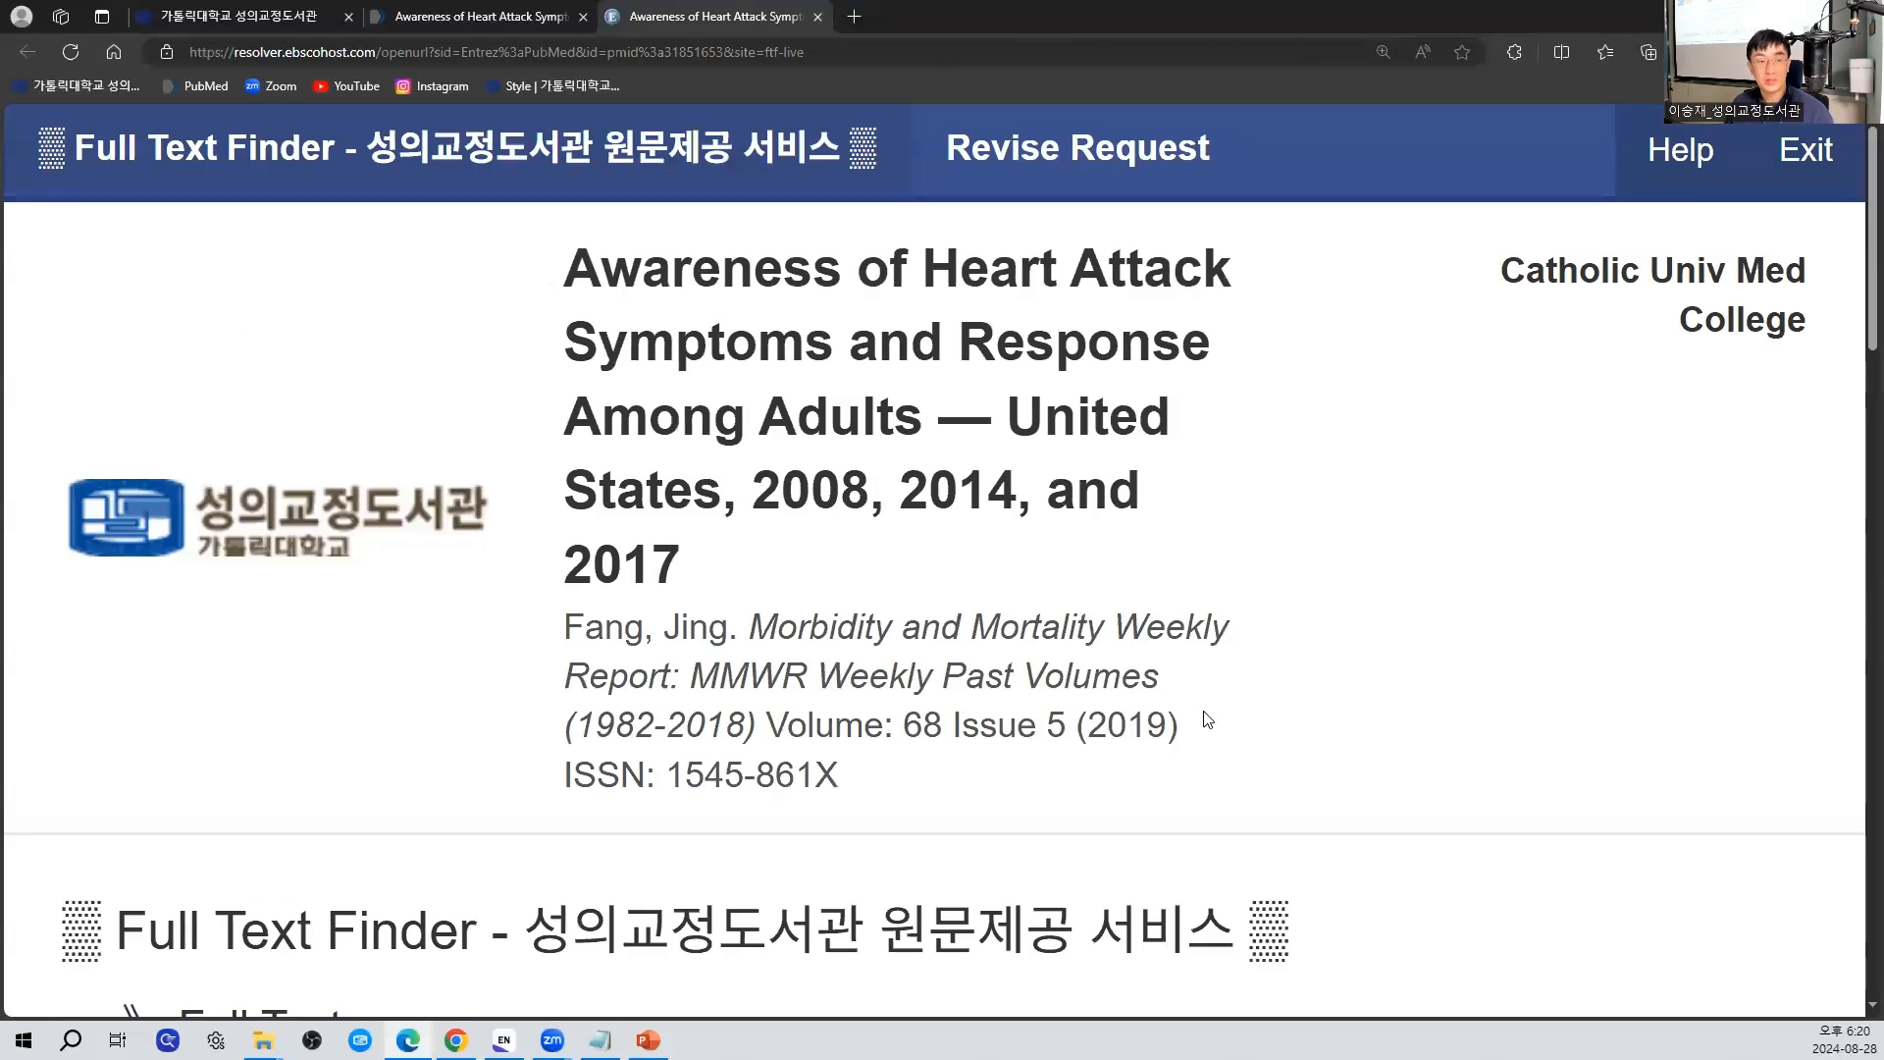
key(ctrl+minus)
key(ctrl+minus)
drag(90, 442, 822, 450)
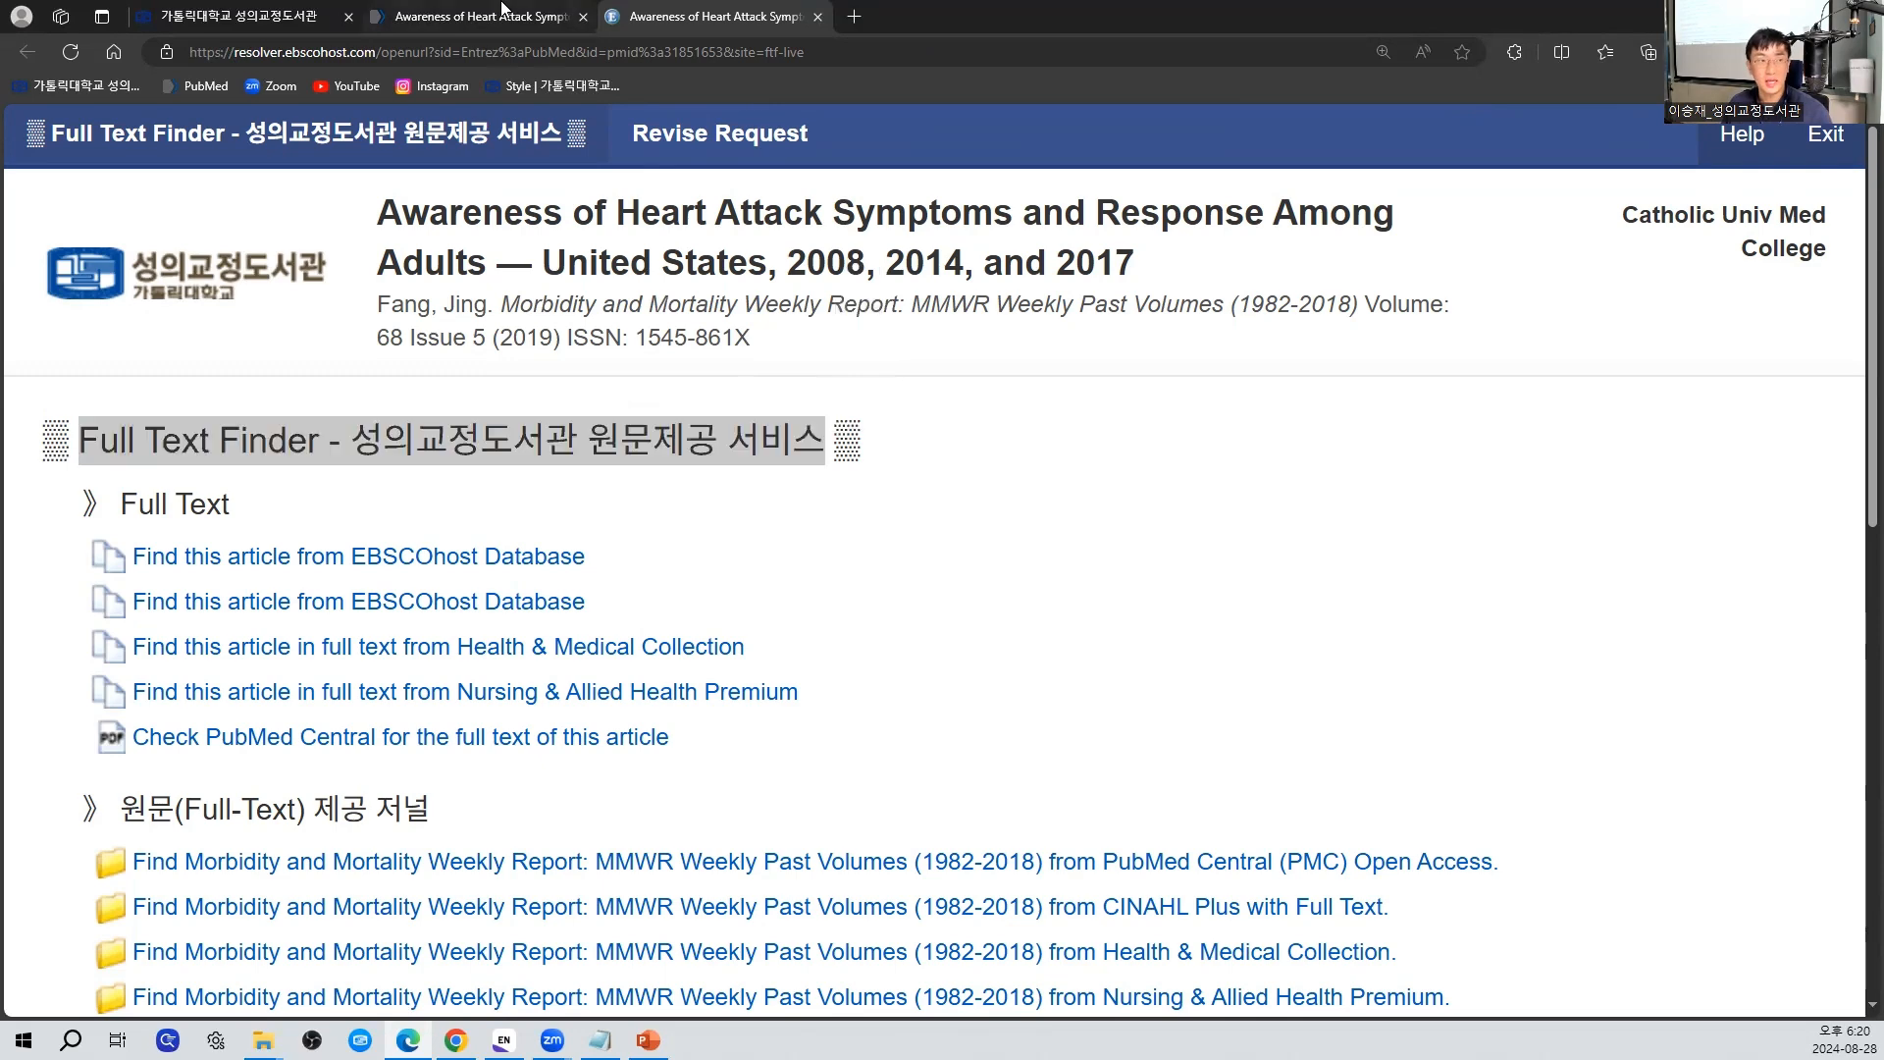
Create a citation manager file for the single PubMed article and import pubmed-31851653.nbib into EndNote in a maximized window
click(501, 10)
scroll(1379, 596, up, 1)
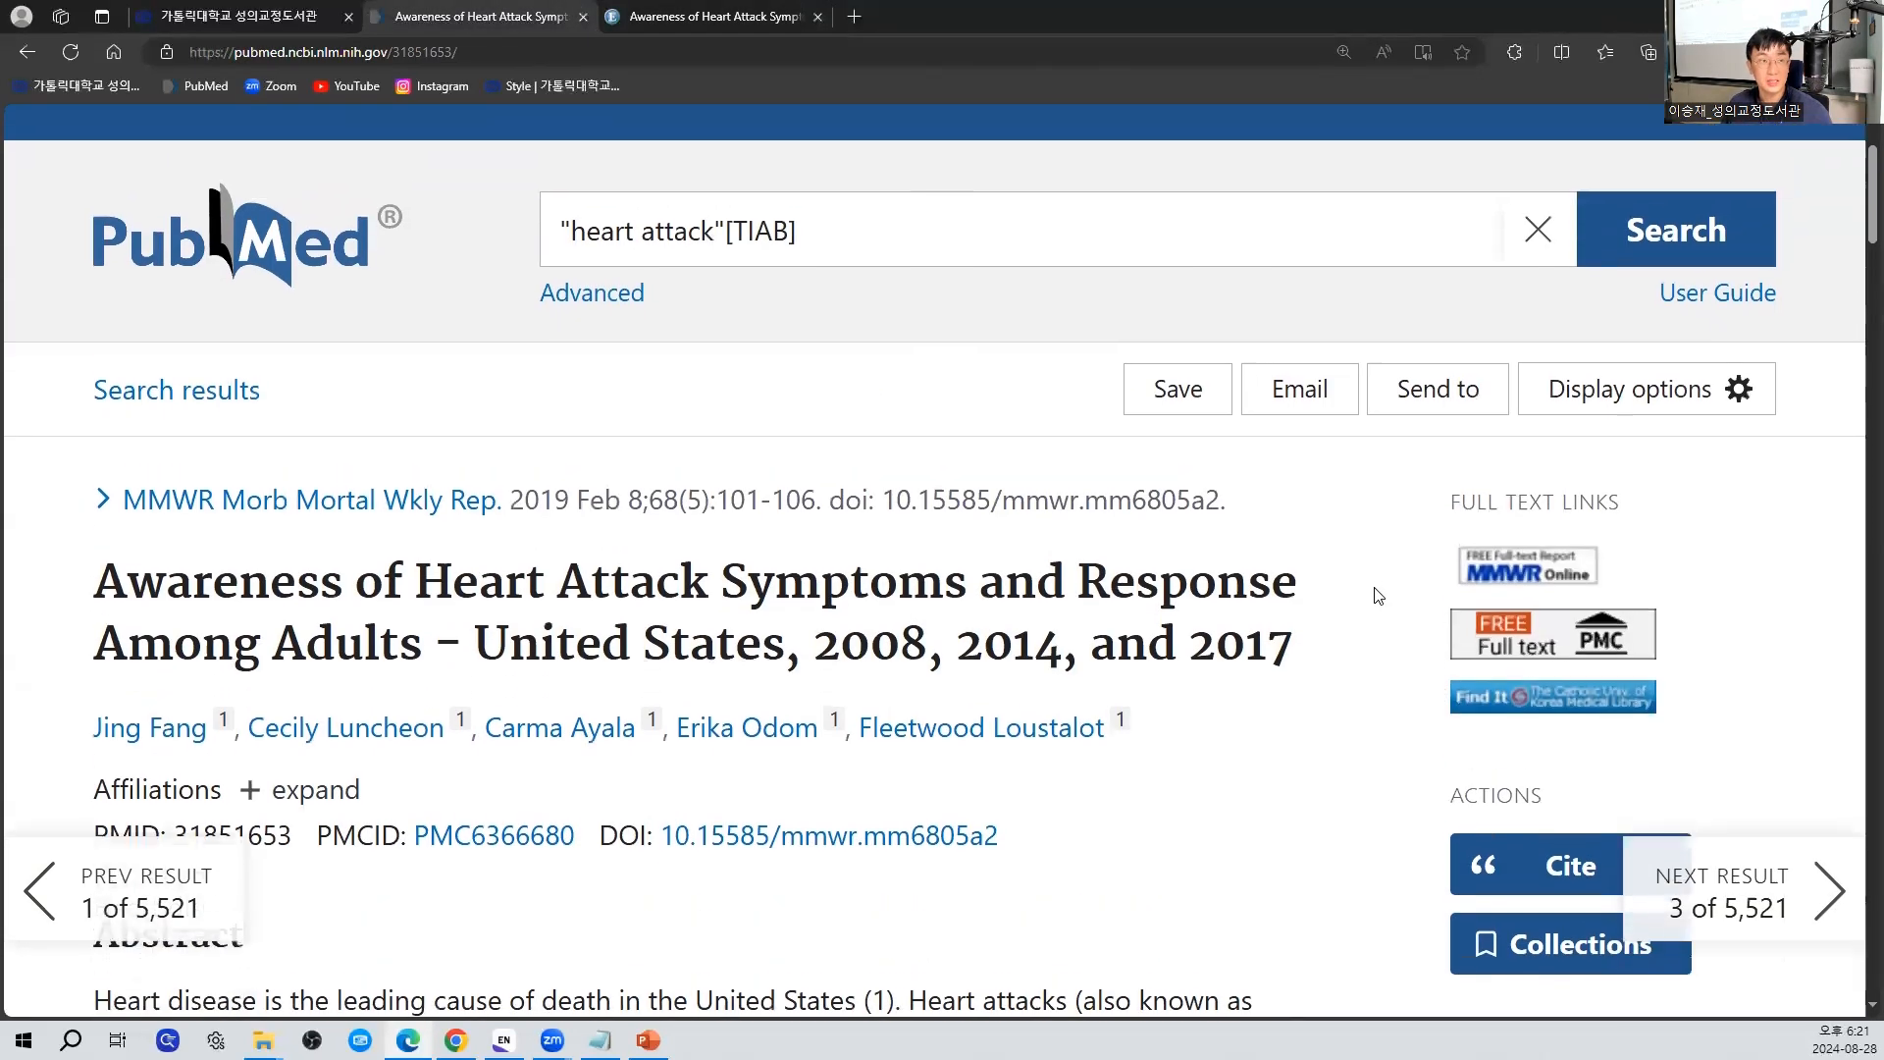
click(1460, 408)
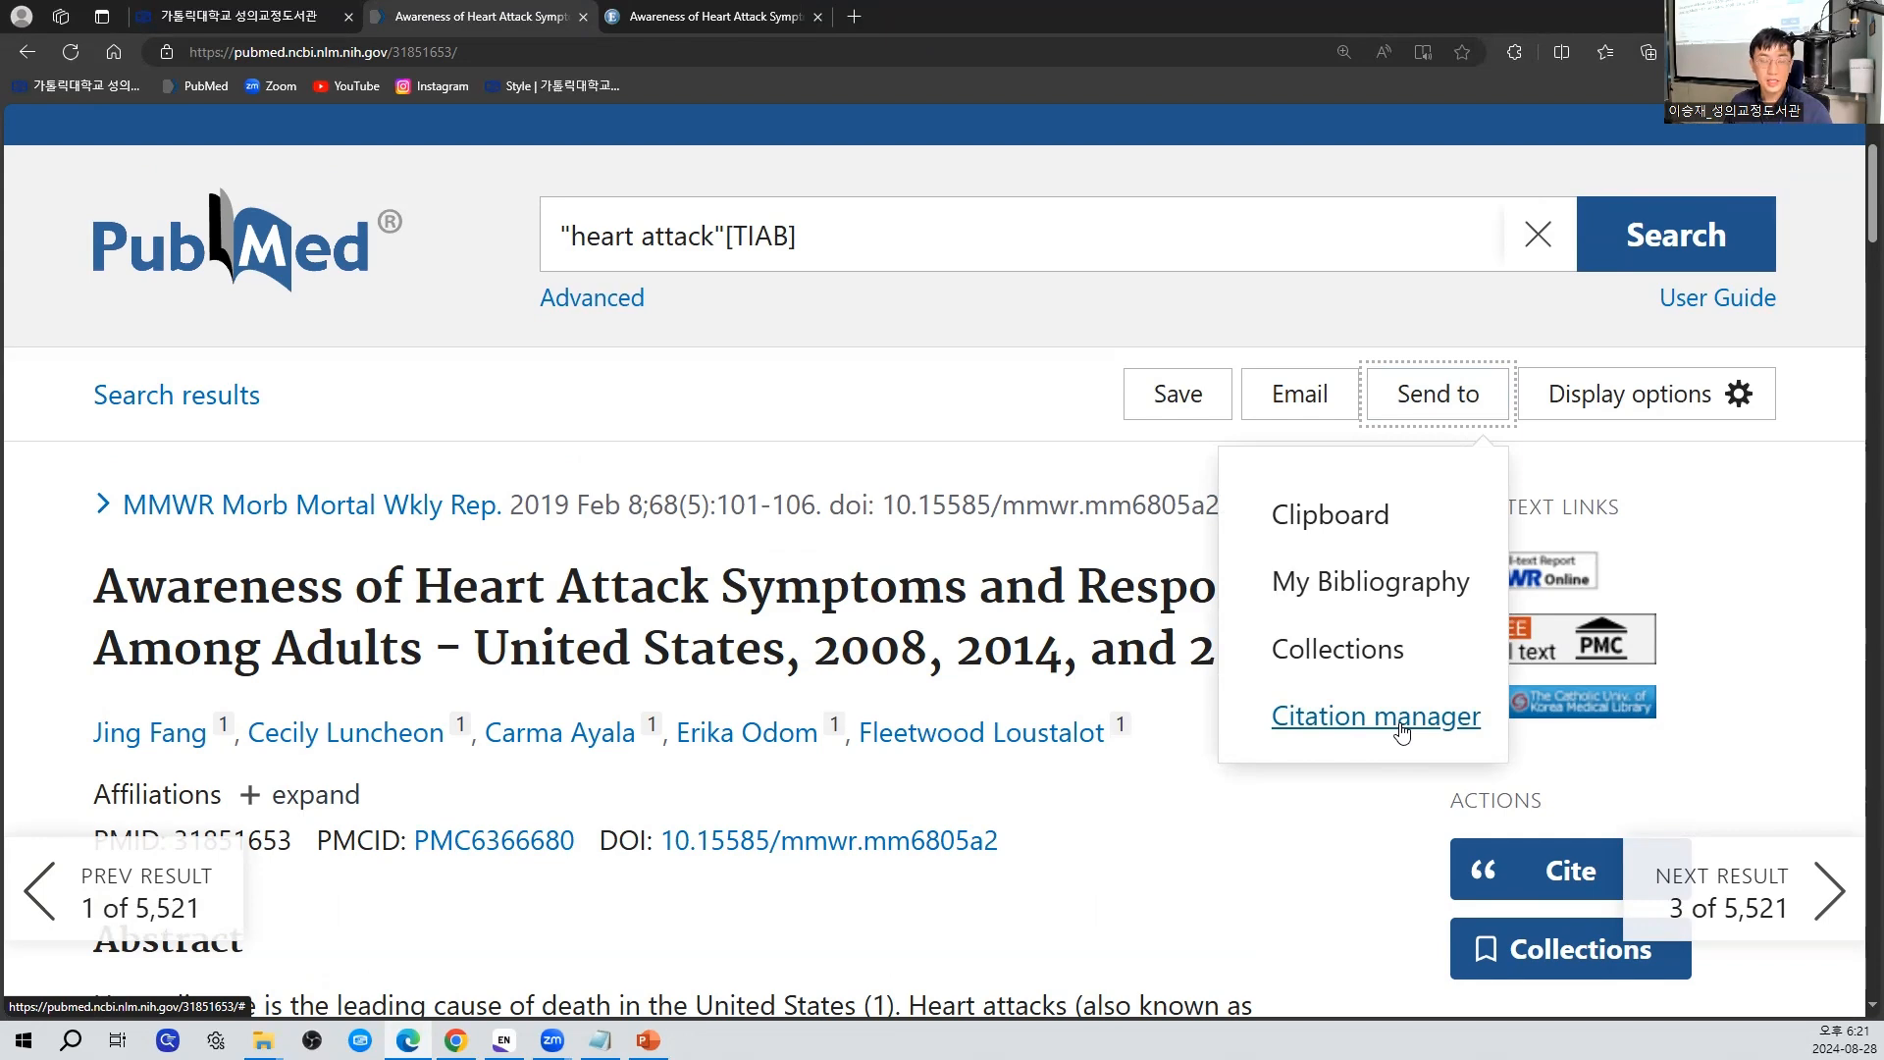
click(1402, 732)
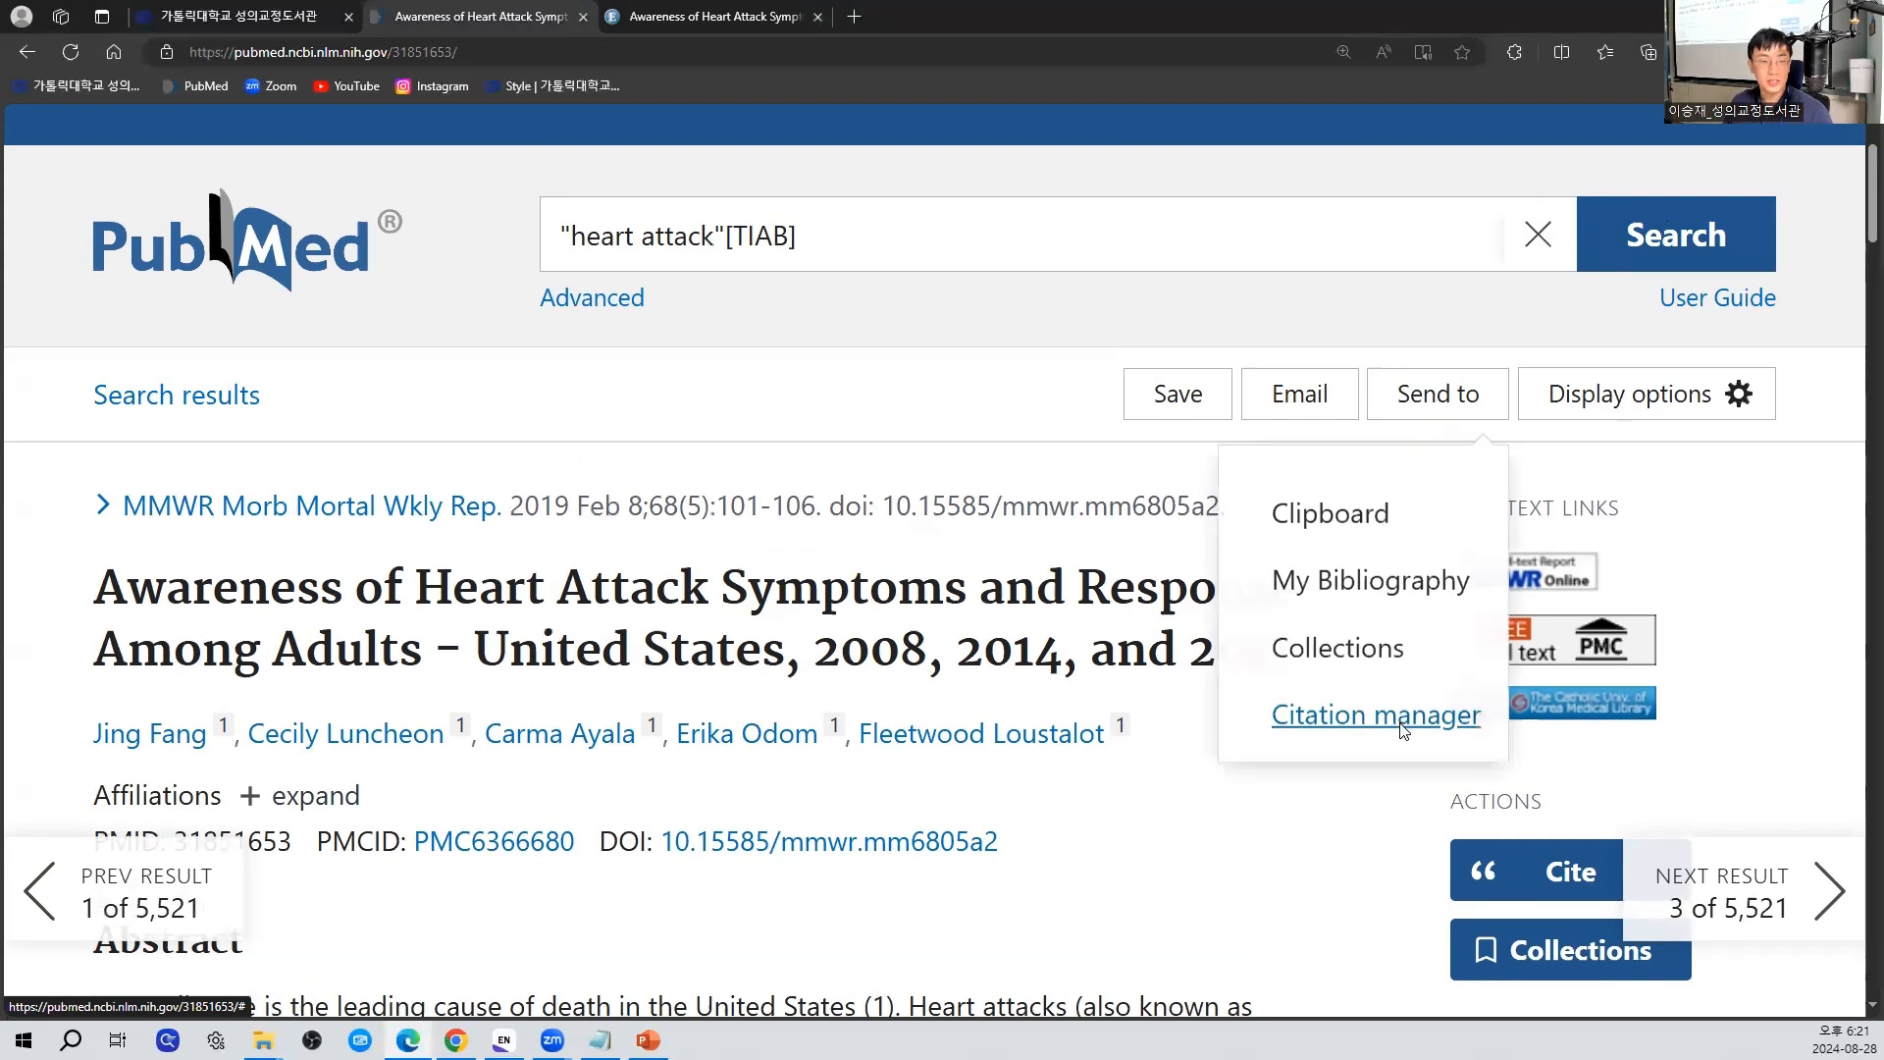
drag(543, 526, 1564, 515)
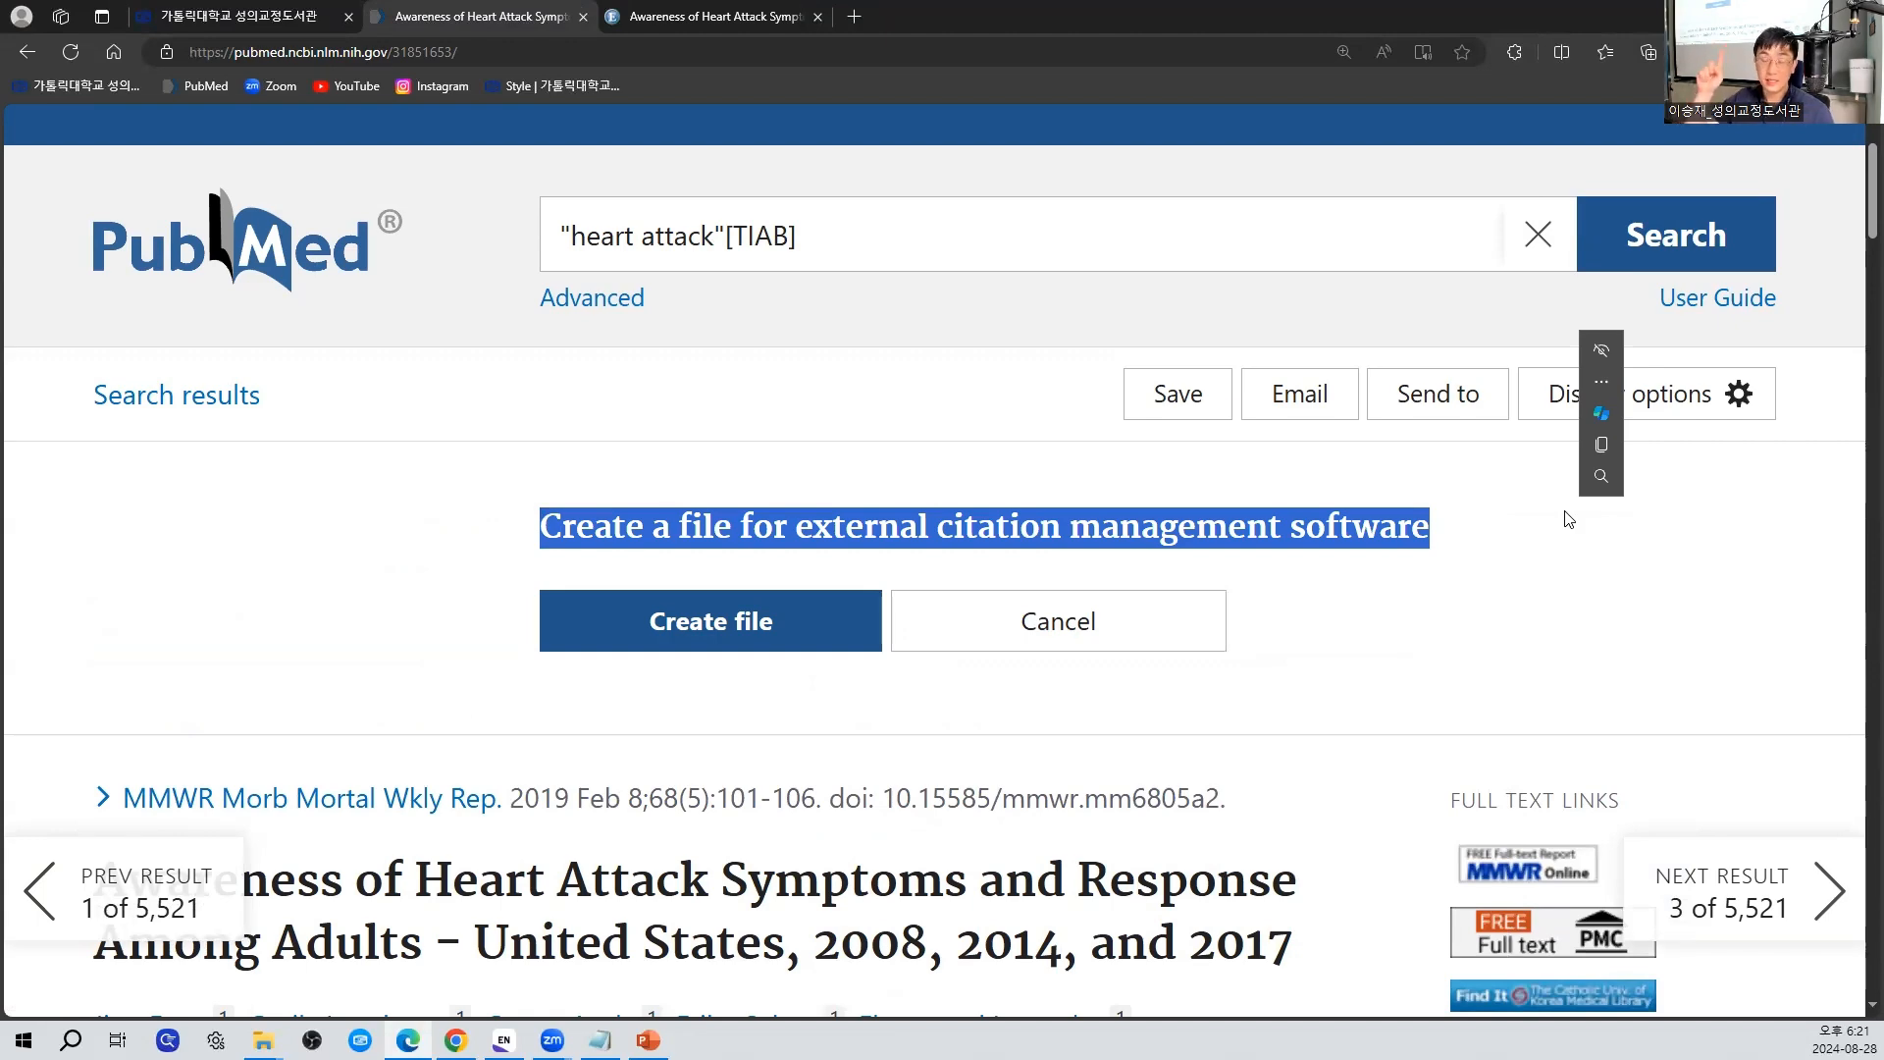
click(703, 638)
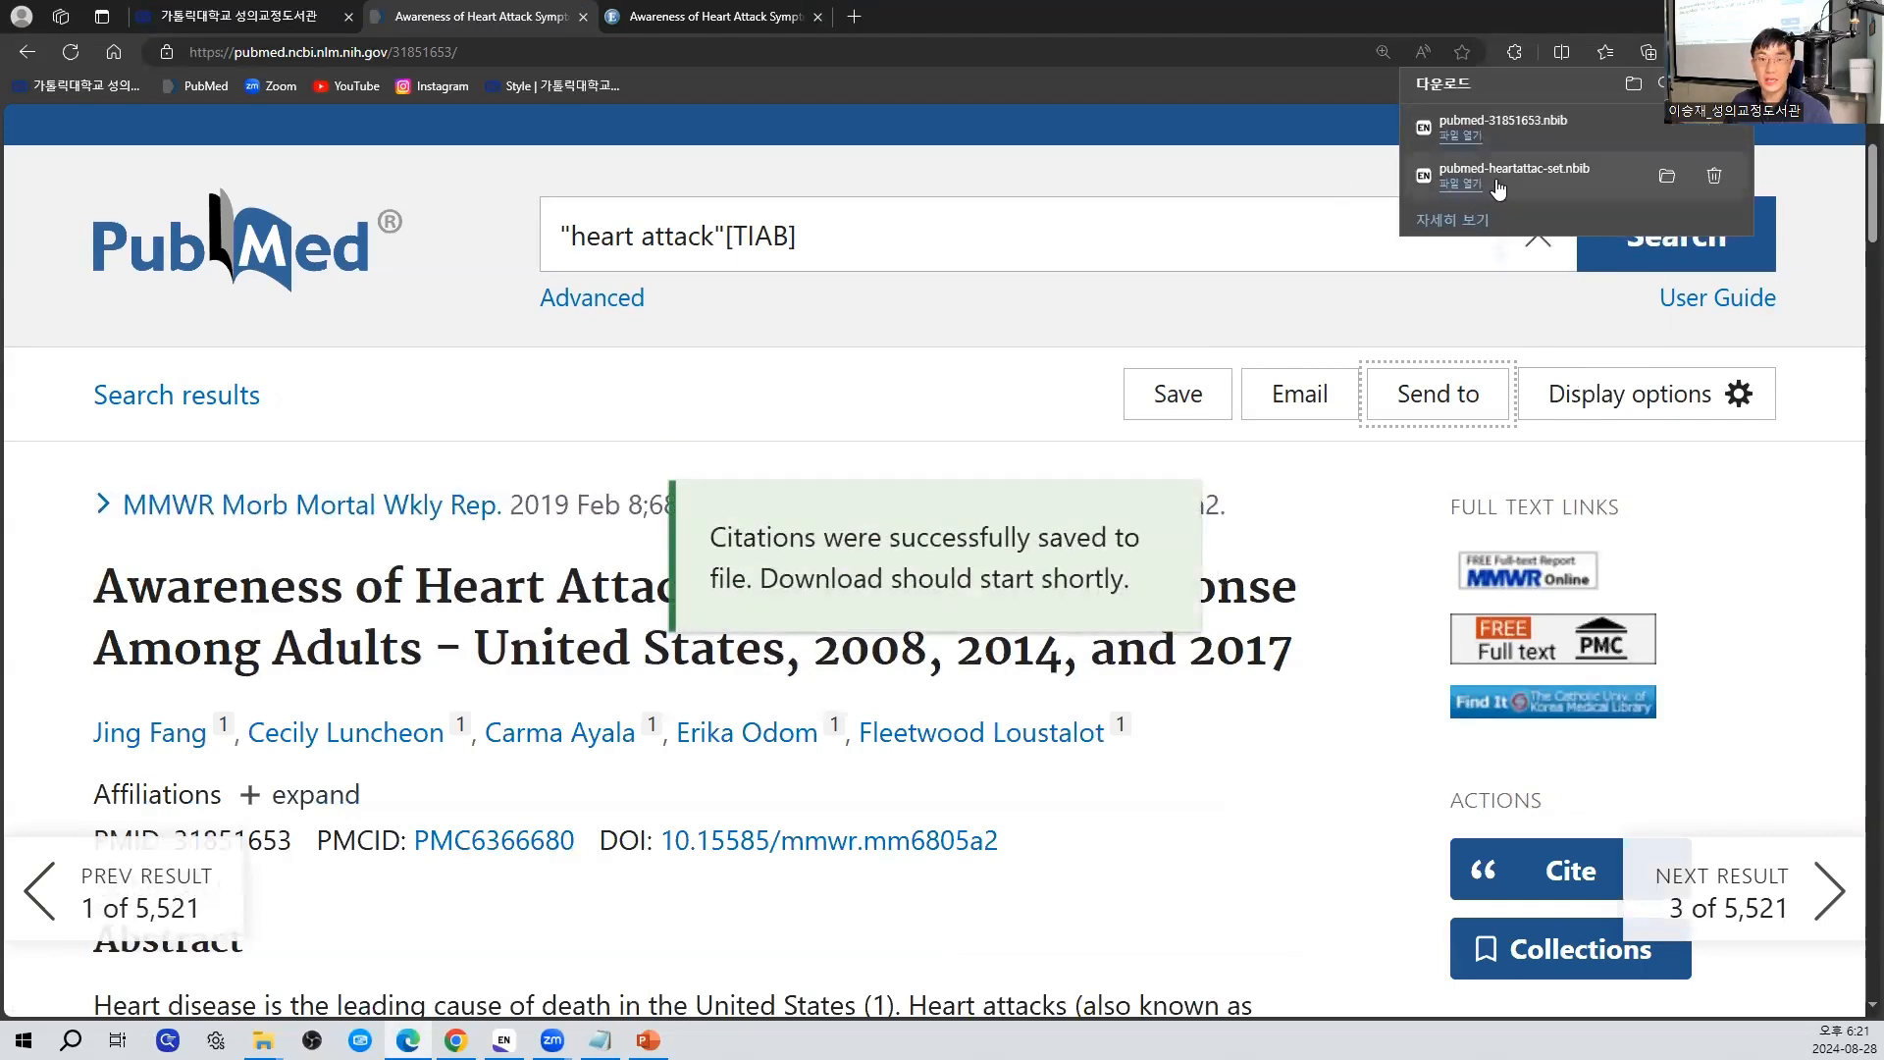
click(1474, 136)
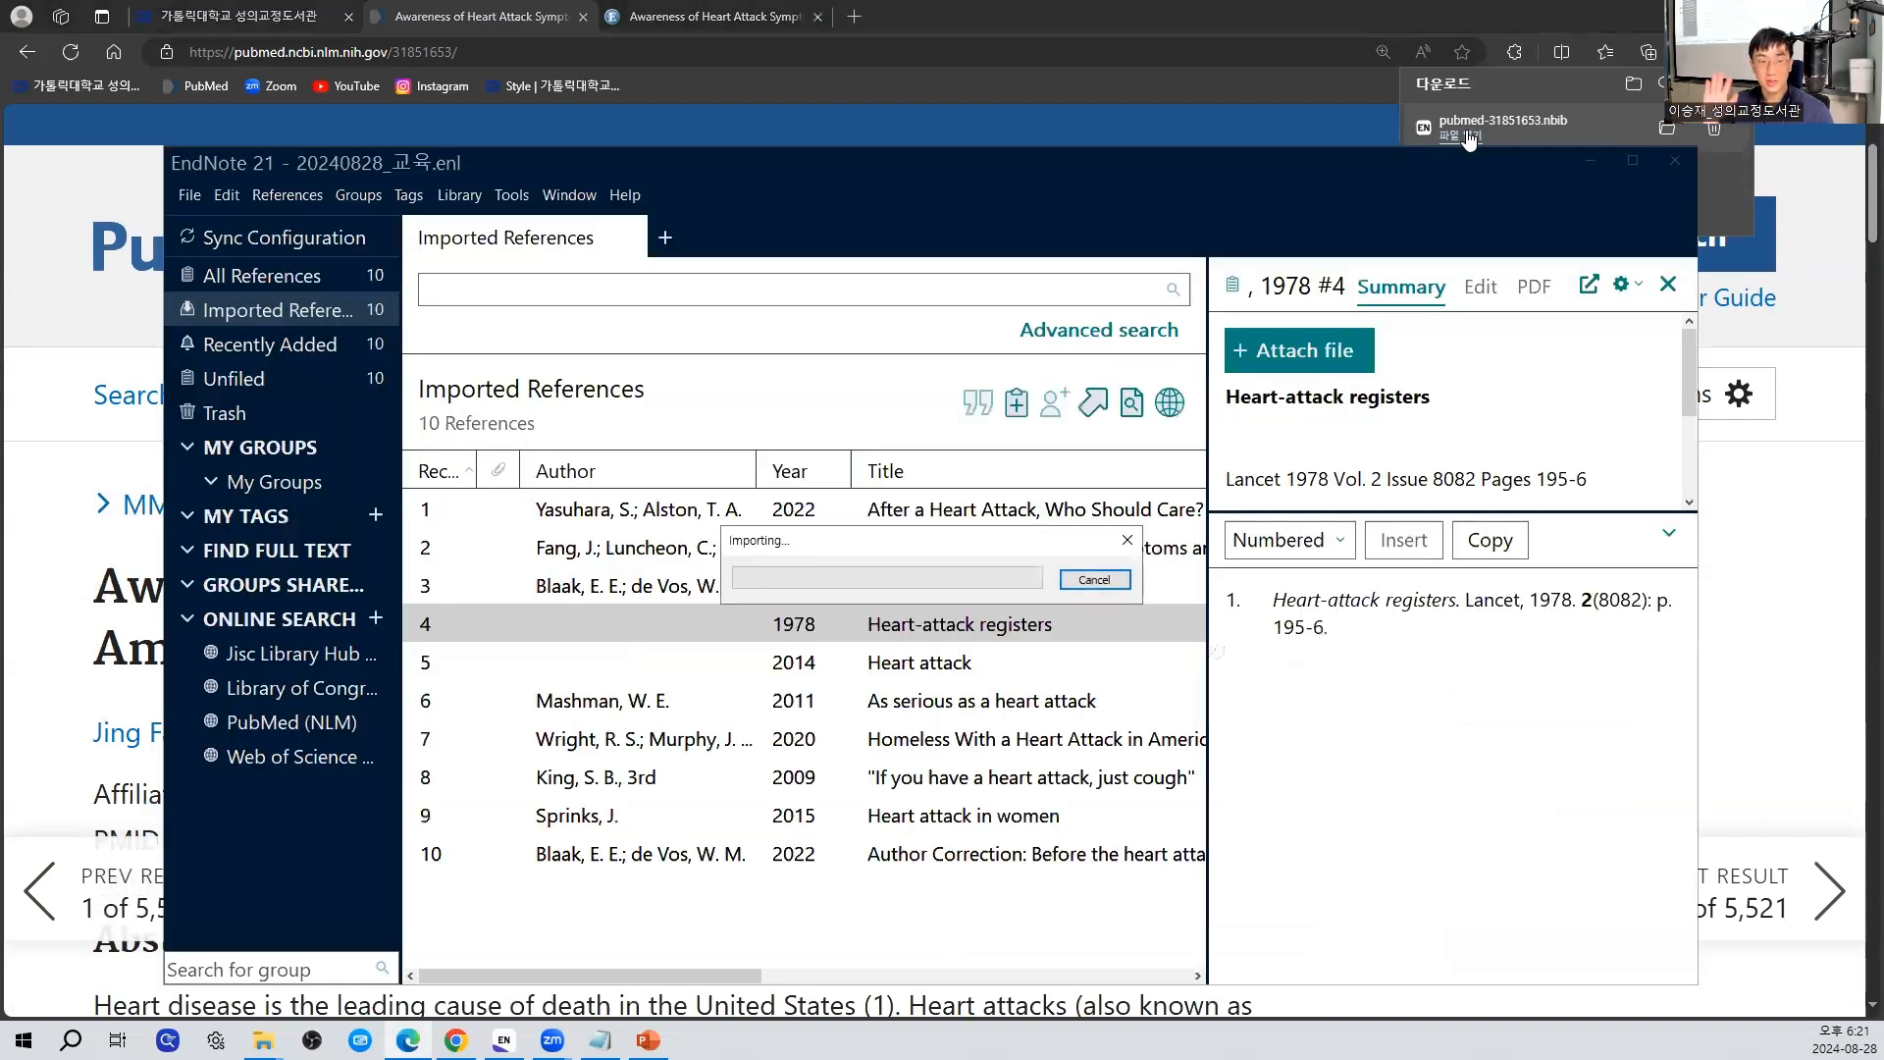
click(1632, 161)
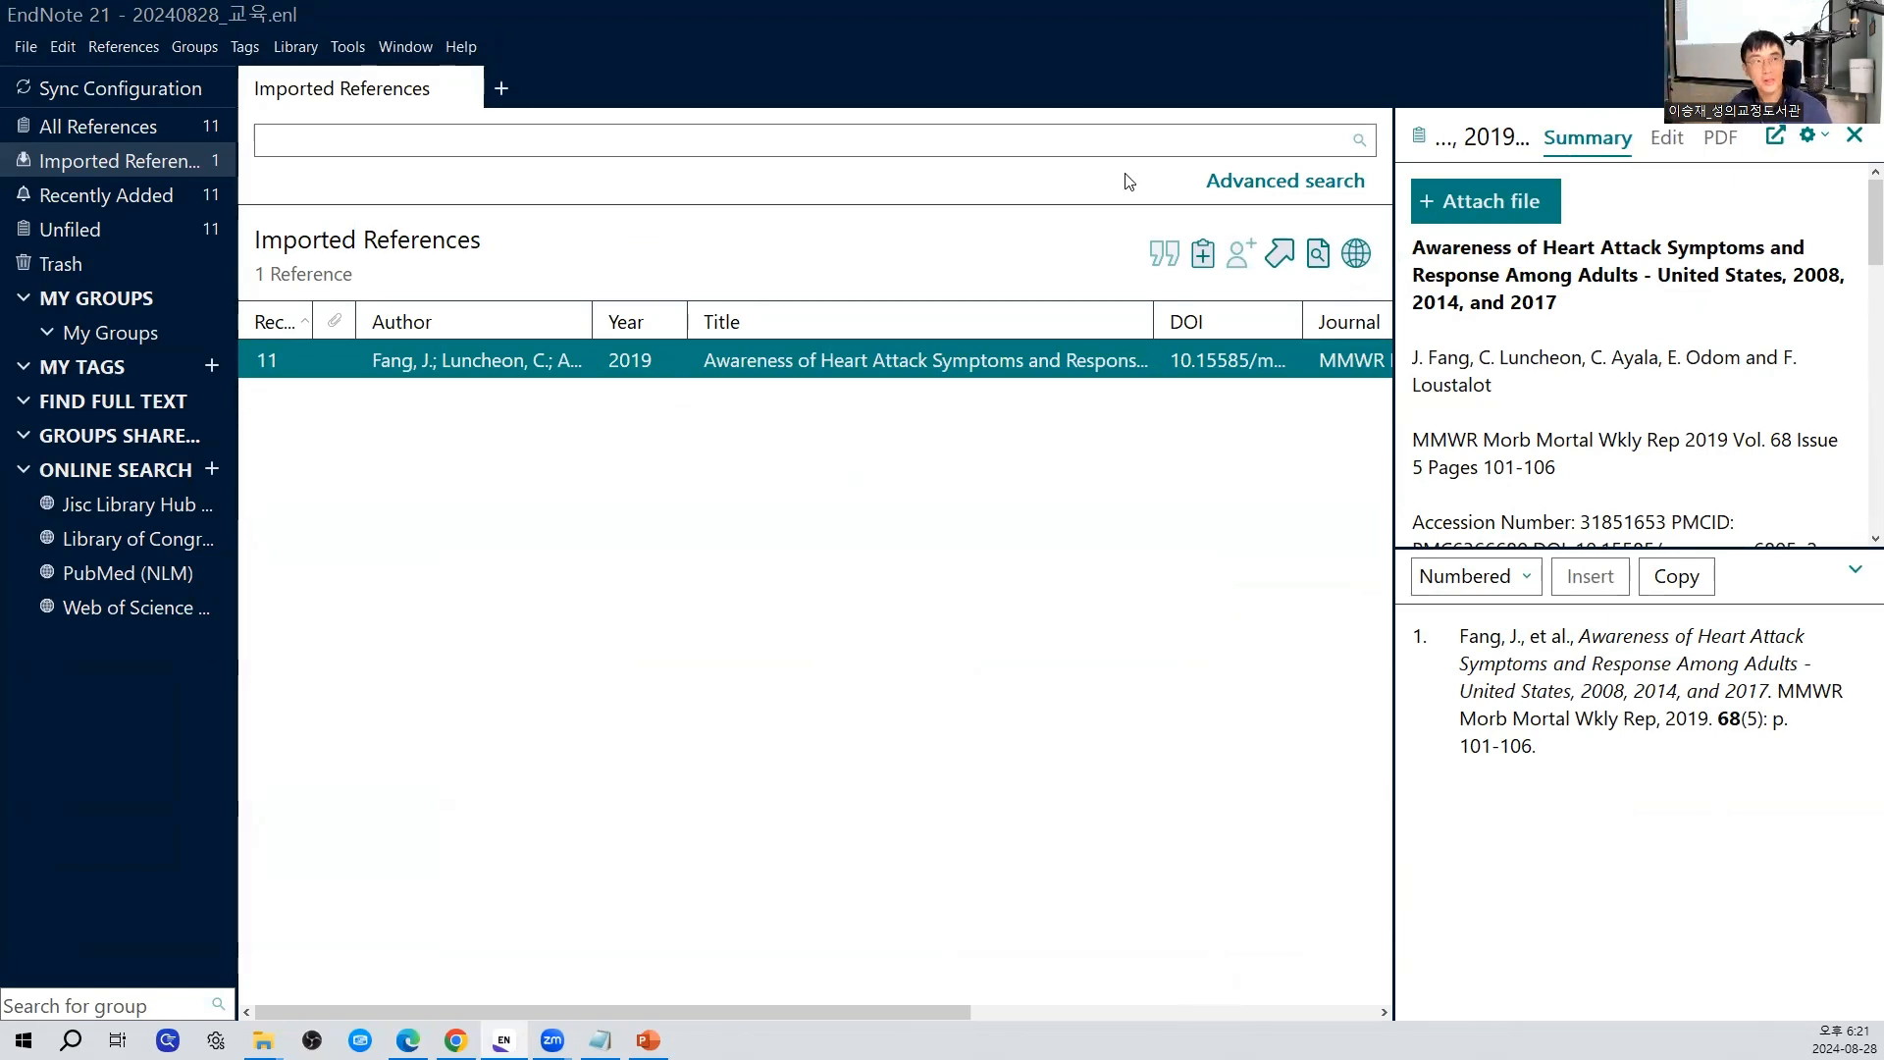
Compare the contents of the All References and Imported References groups, ending on All References
click(174, 128)
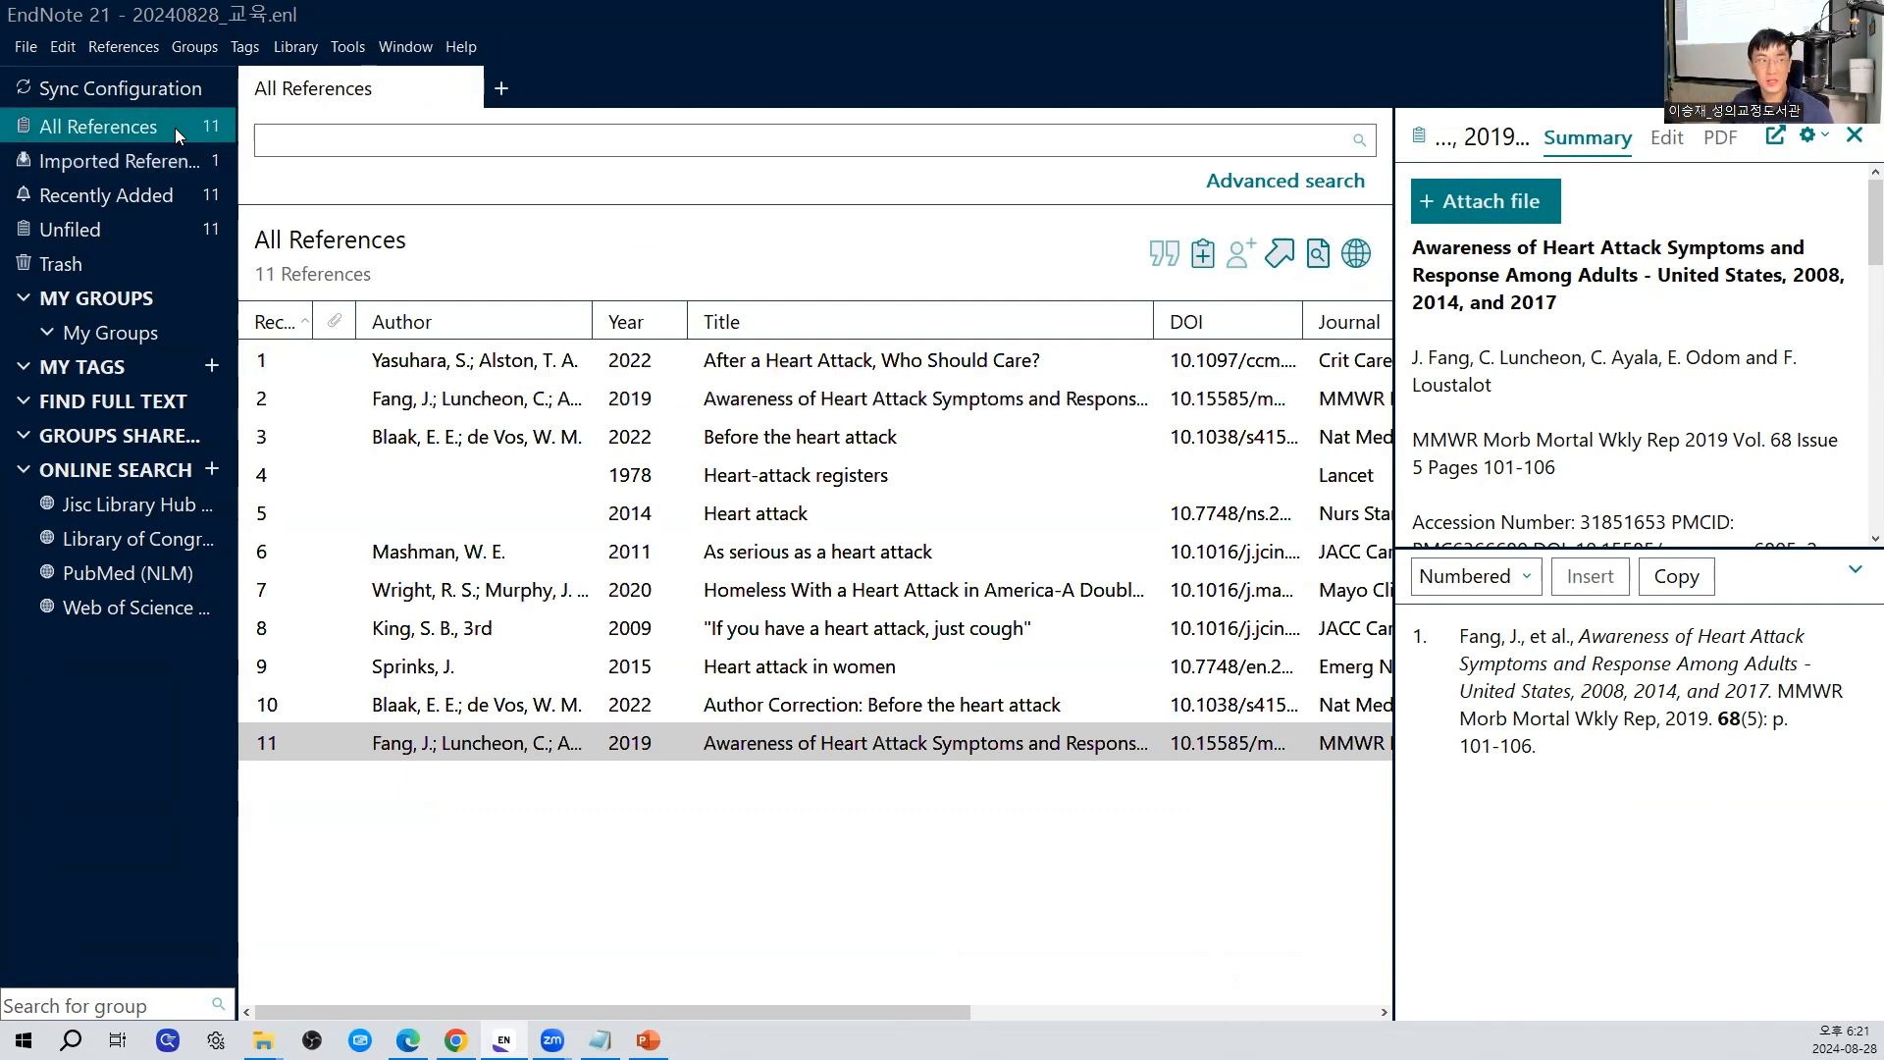
click(221, 161)
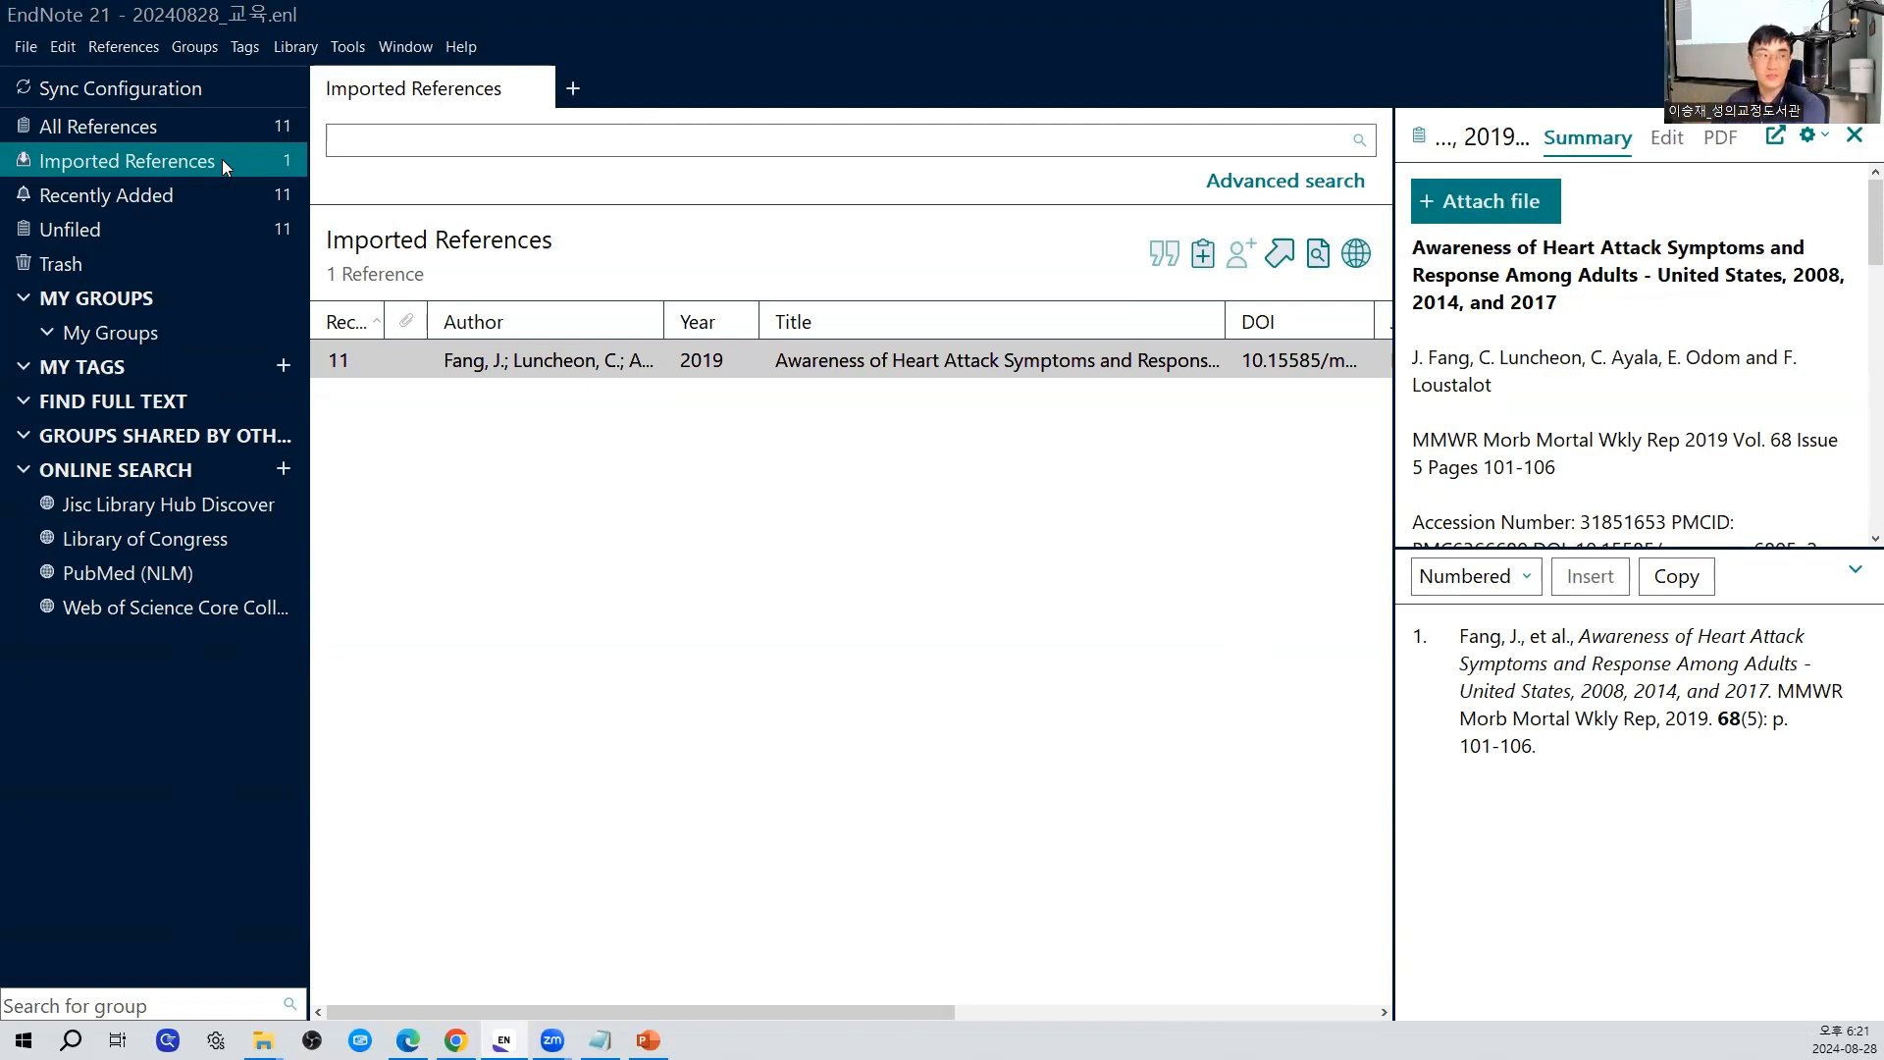
click(254, 130)
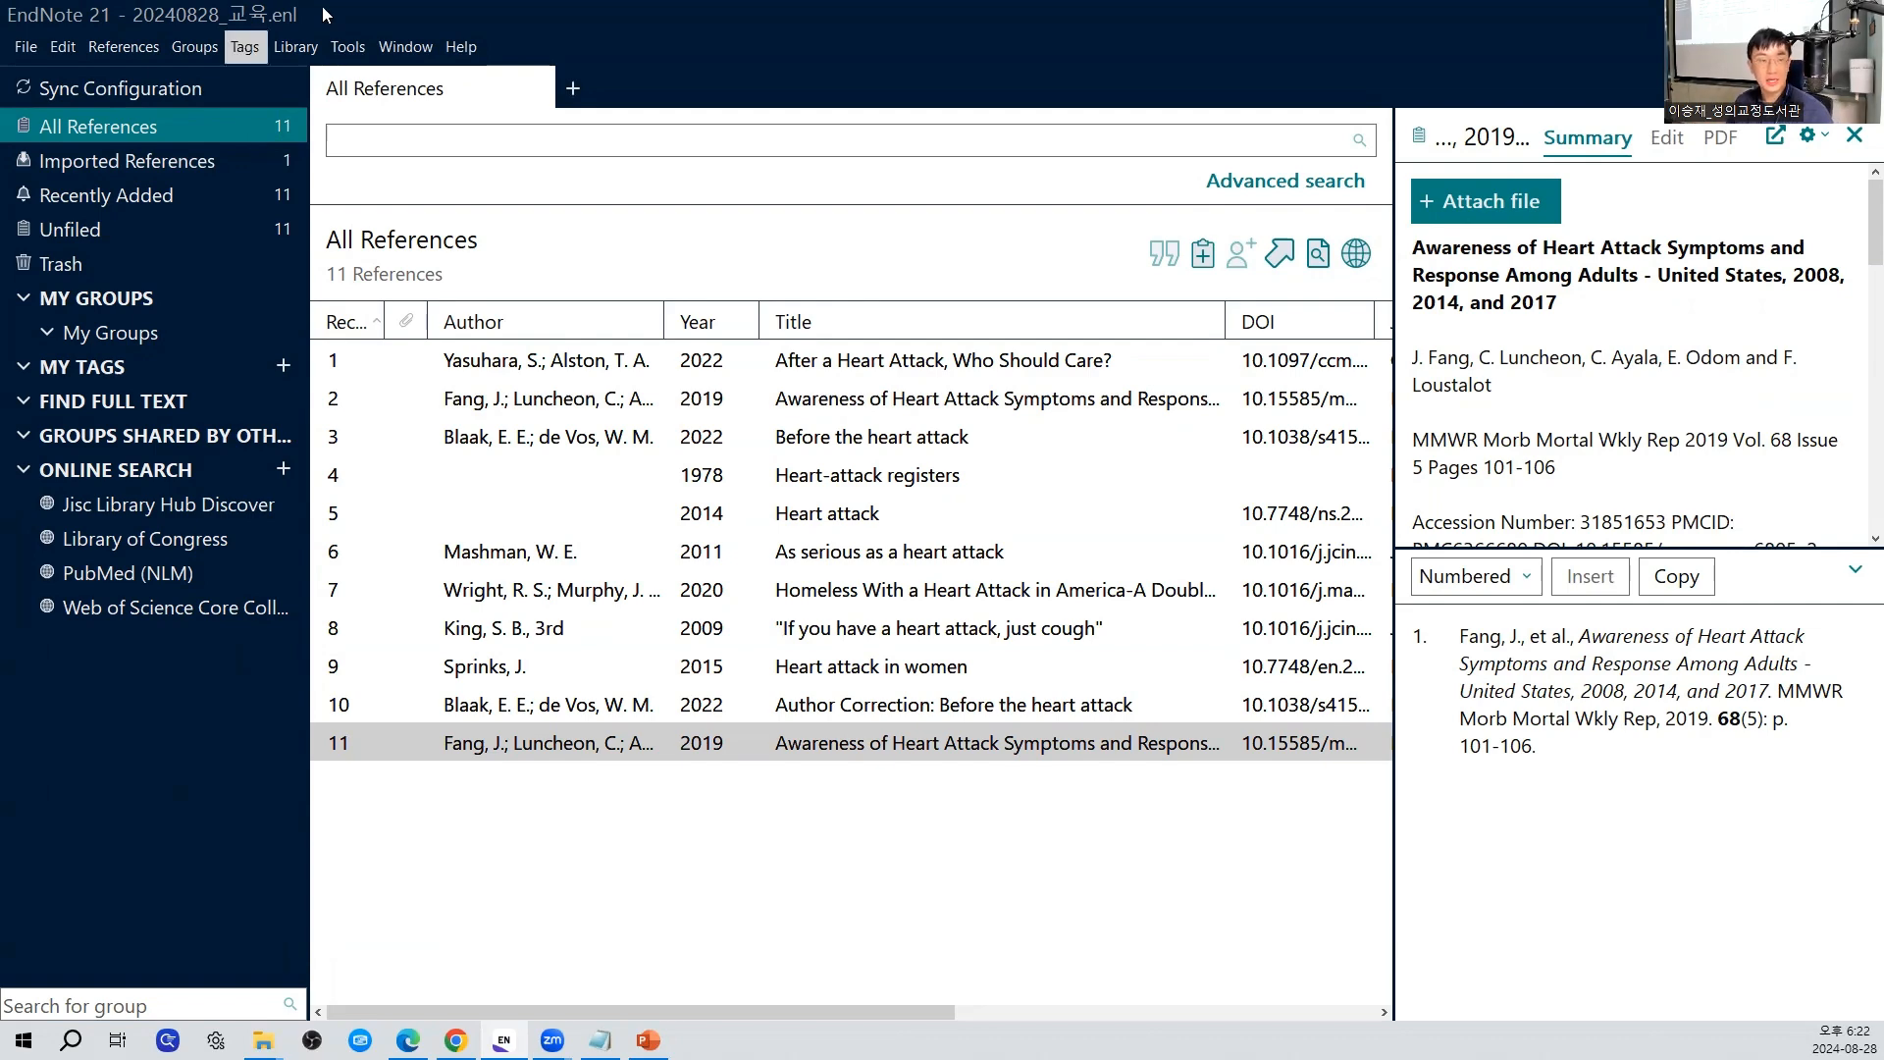
Select record 2 in the list, enlarge its summary area in height and width, and look through the summary
click(837, 361)
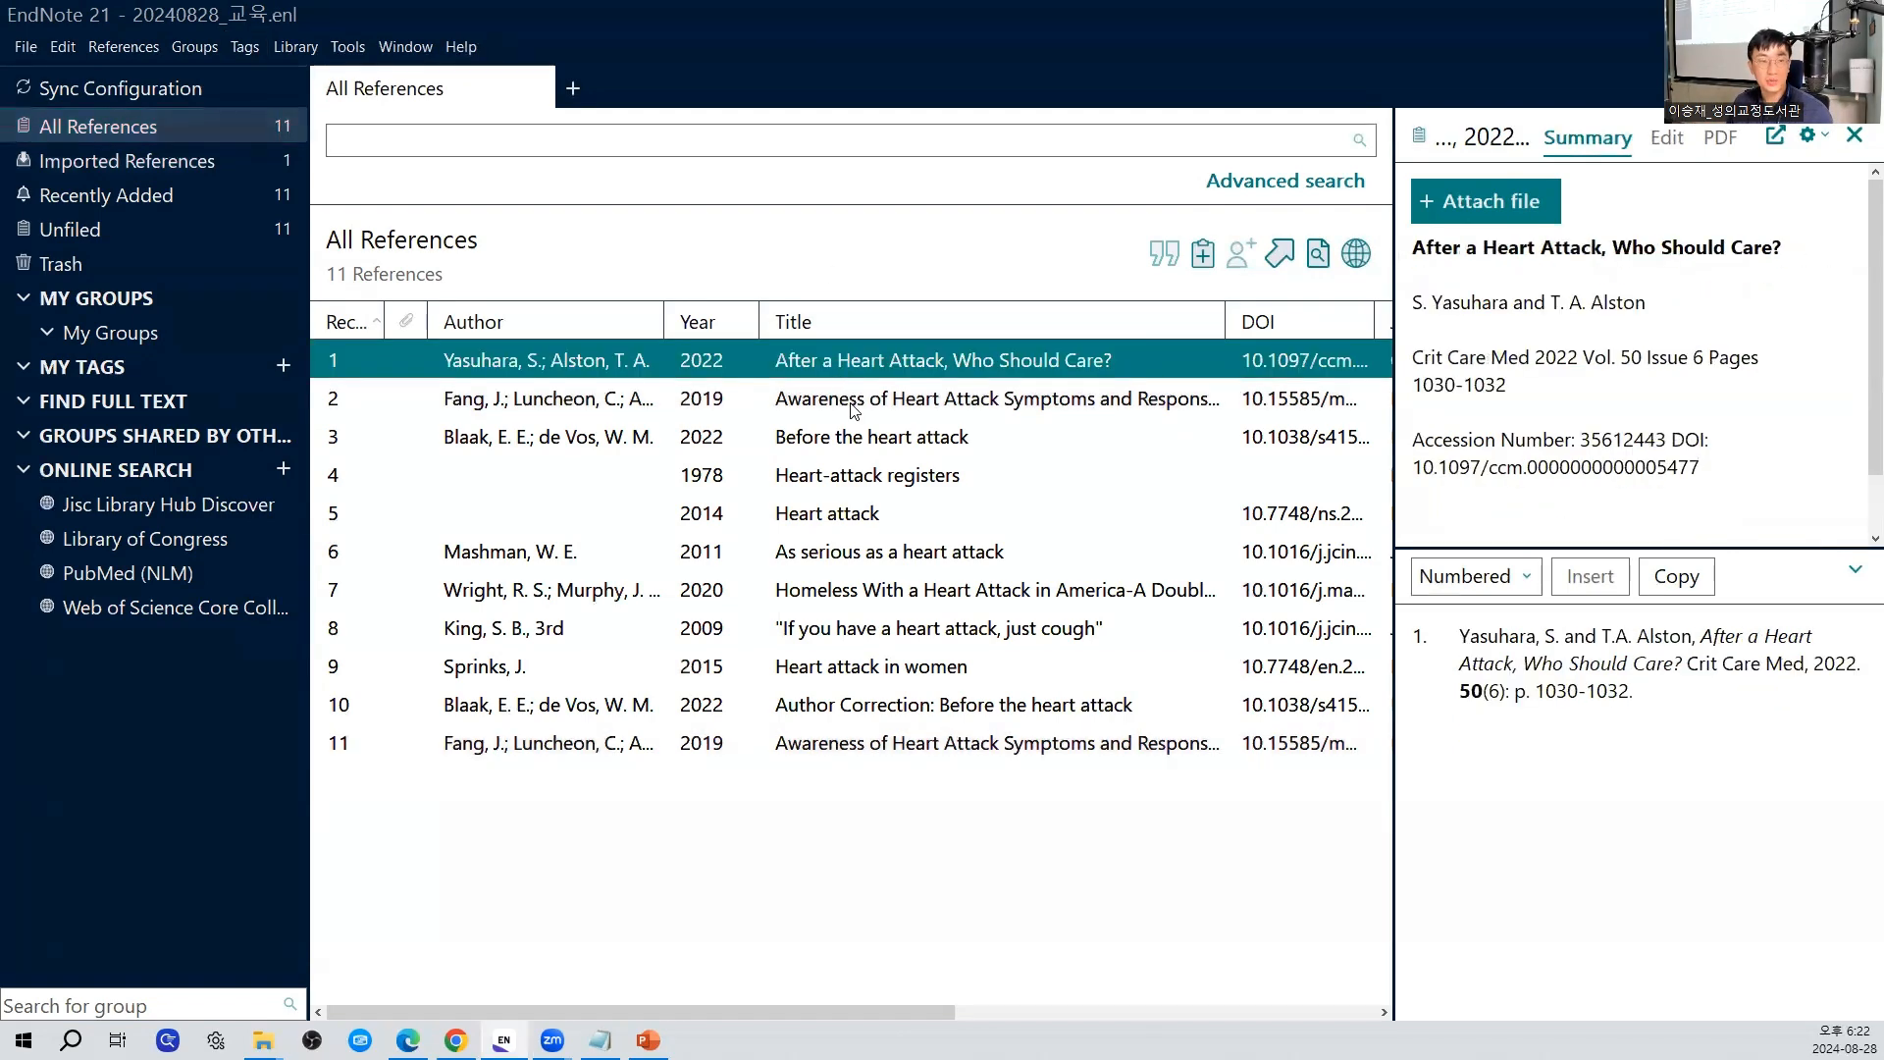
click(851, 406)
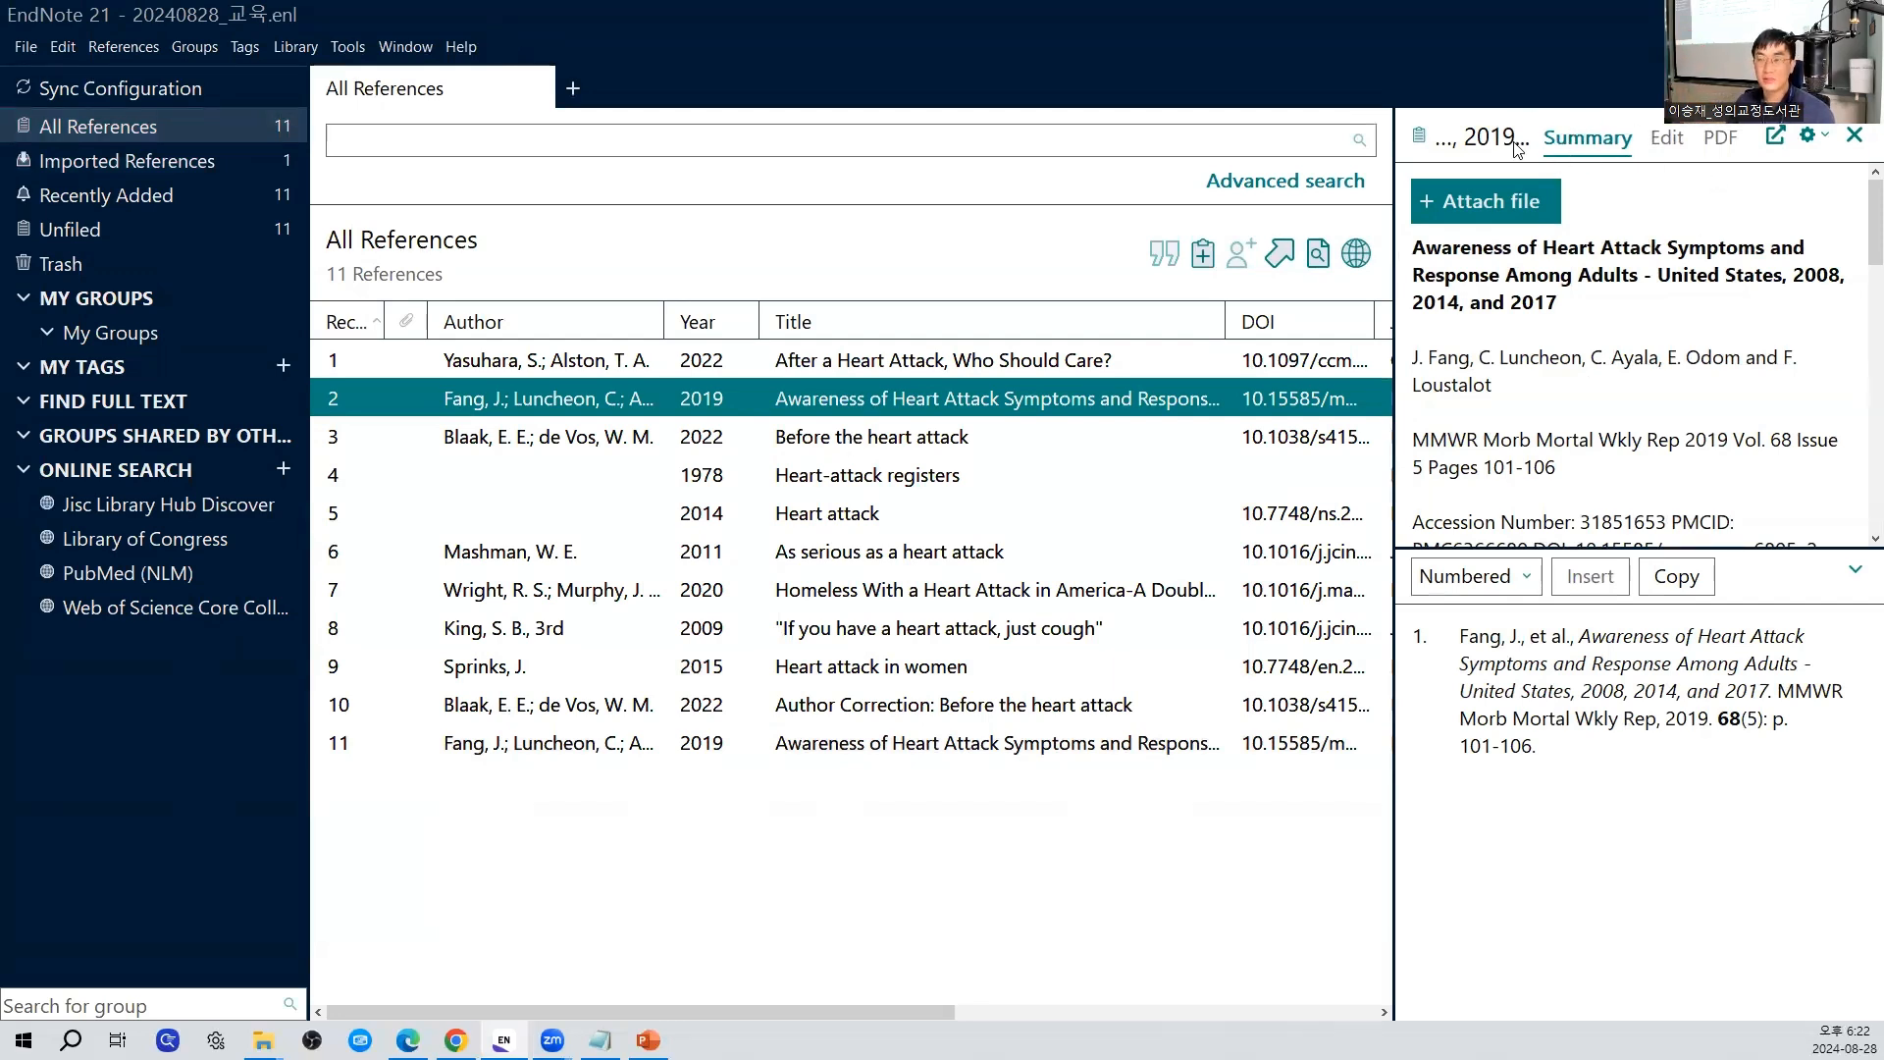
drag(1546, 548, 1546, 793)
drag(1394, 535, 1206, 535)
click(1780, 469)
drag(1858, 349, 1858, 603)
scroll(1858, 603, up, 6)
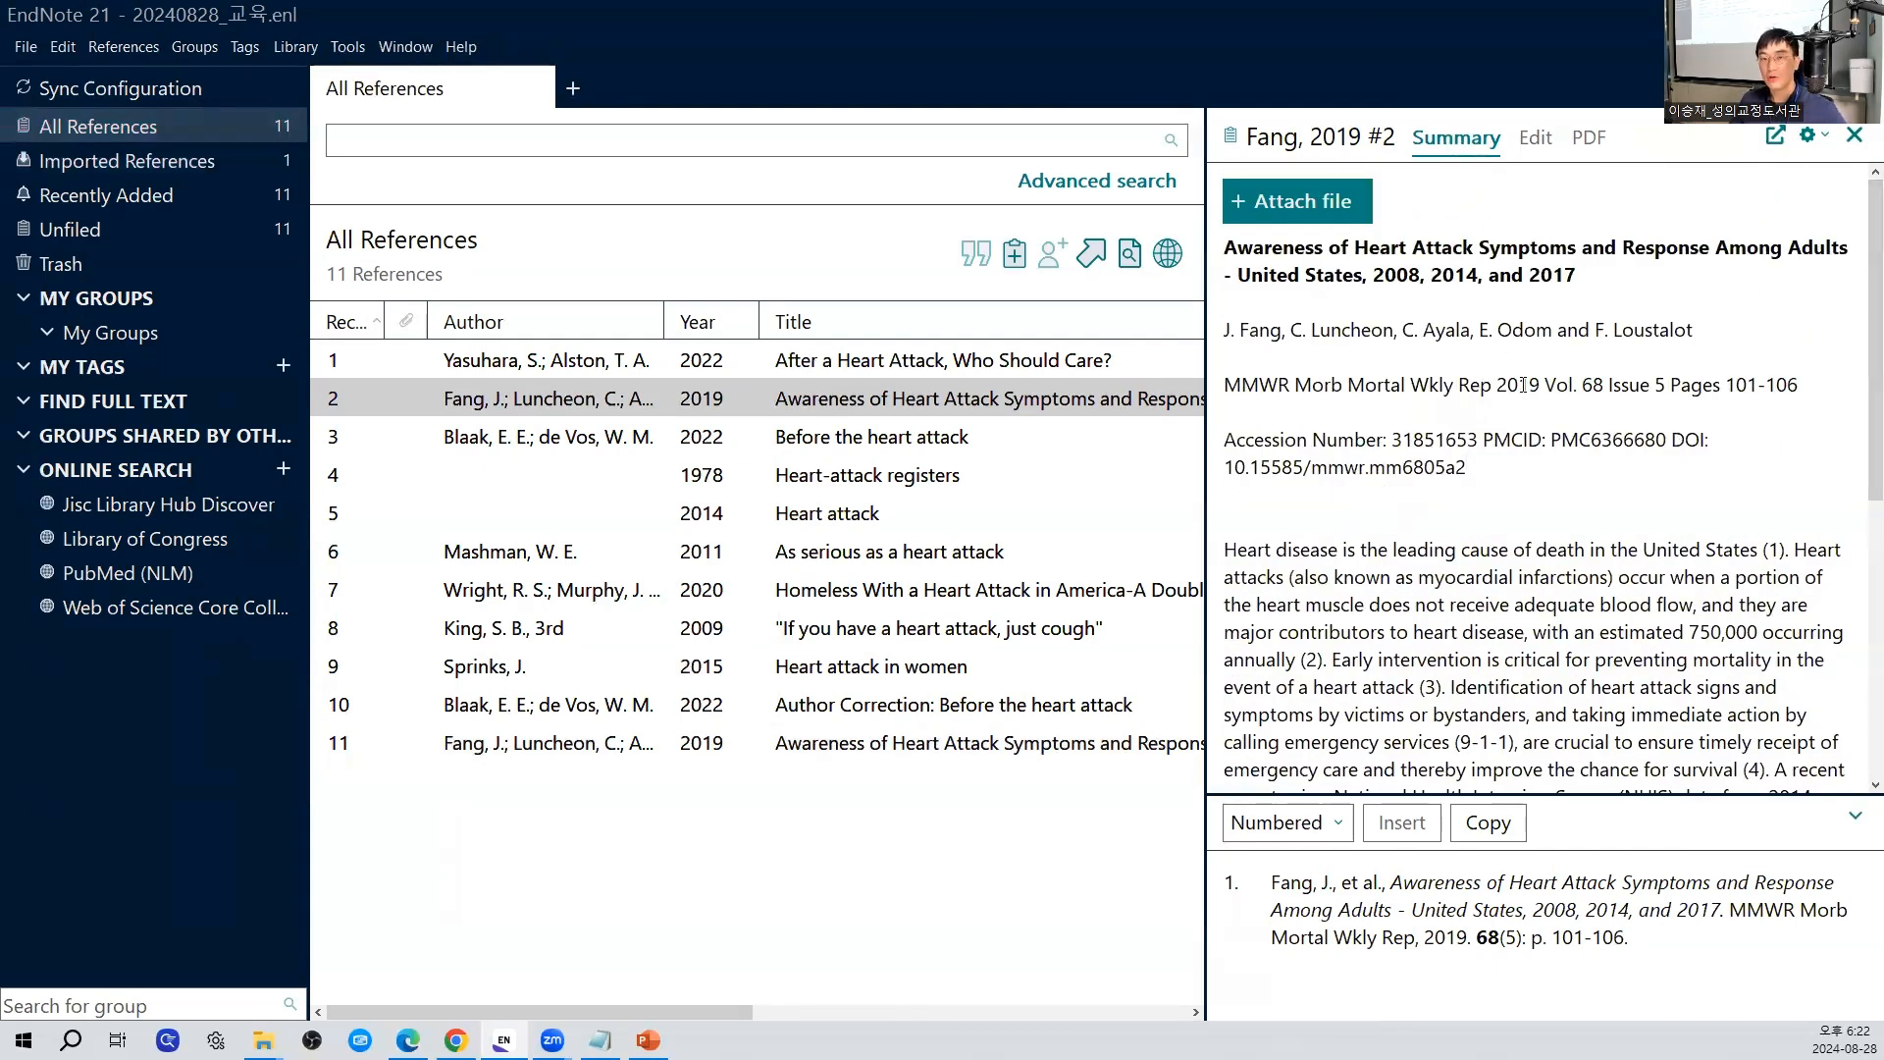
Open record 2 for editing and examine its bibliographic fields, including the DOI and Abstract
click(1537, 143)
click(1434, 155)
click(1541, 149)
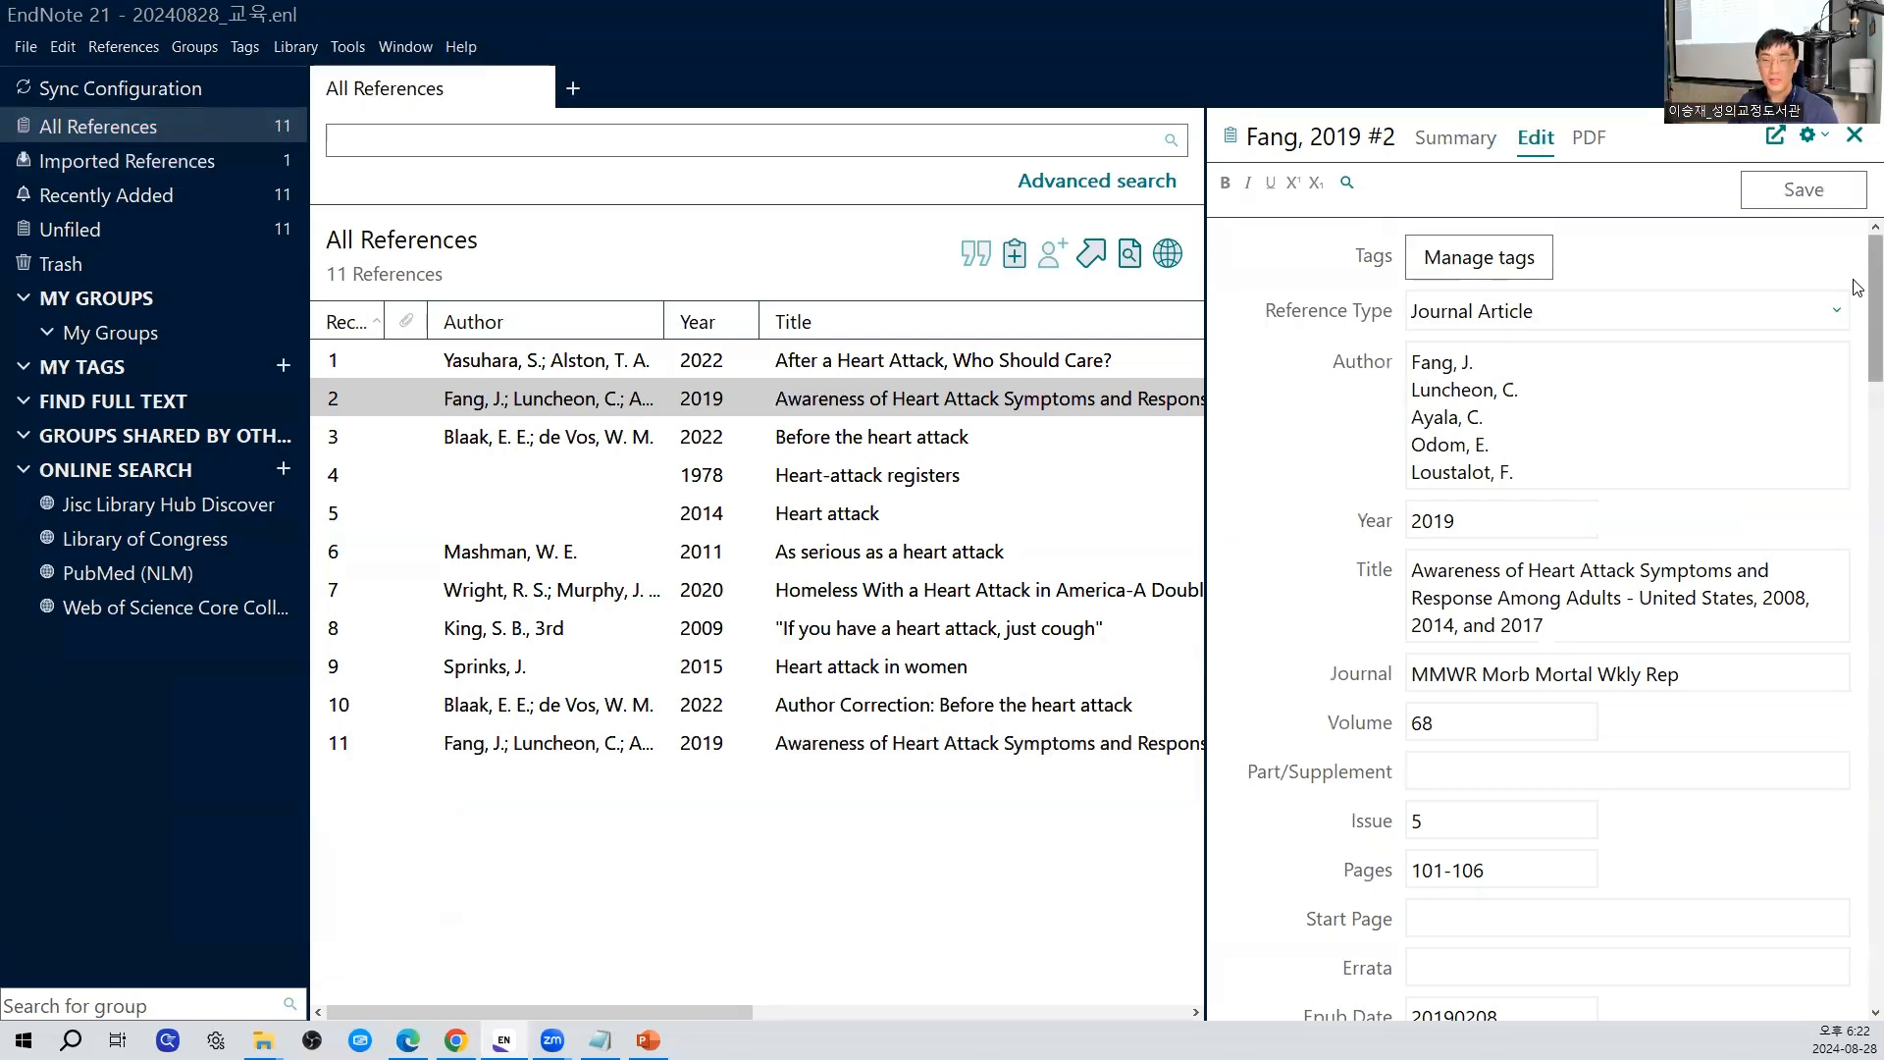
scroll(1855, 321, down, 2)
scroll(1855, 321, down, 7)
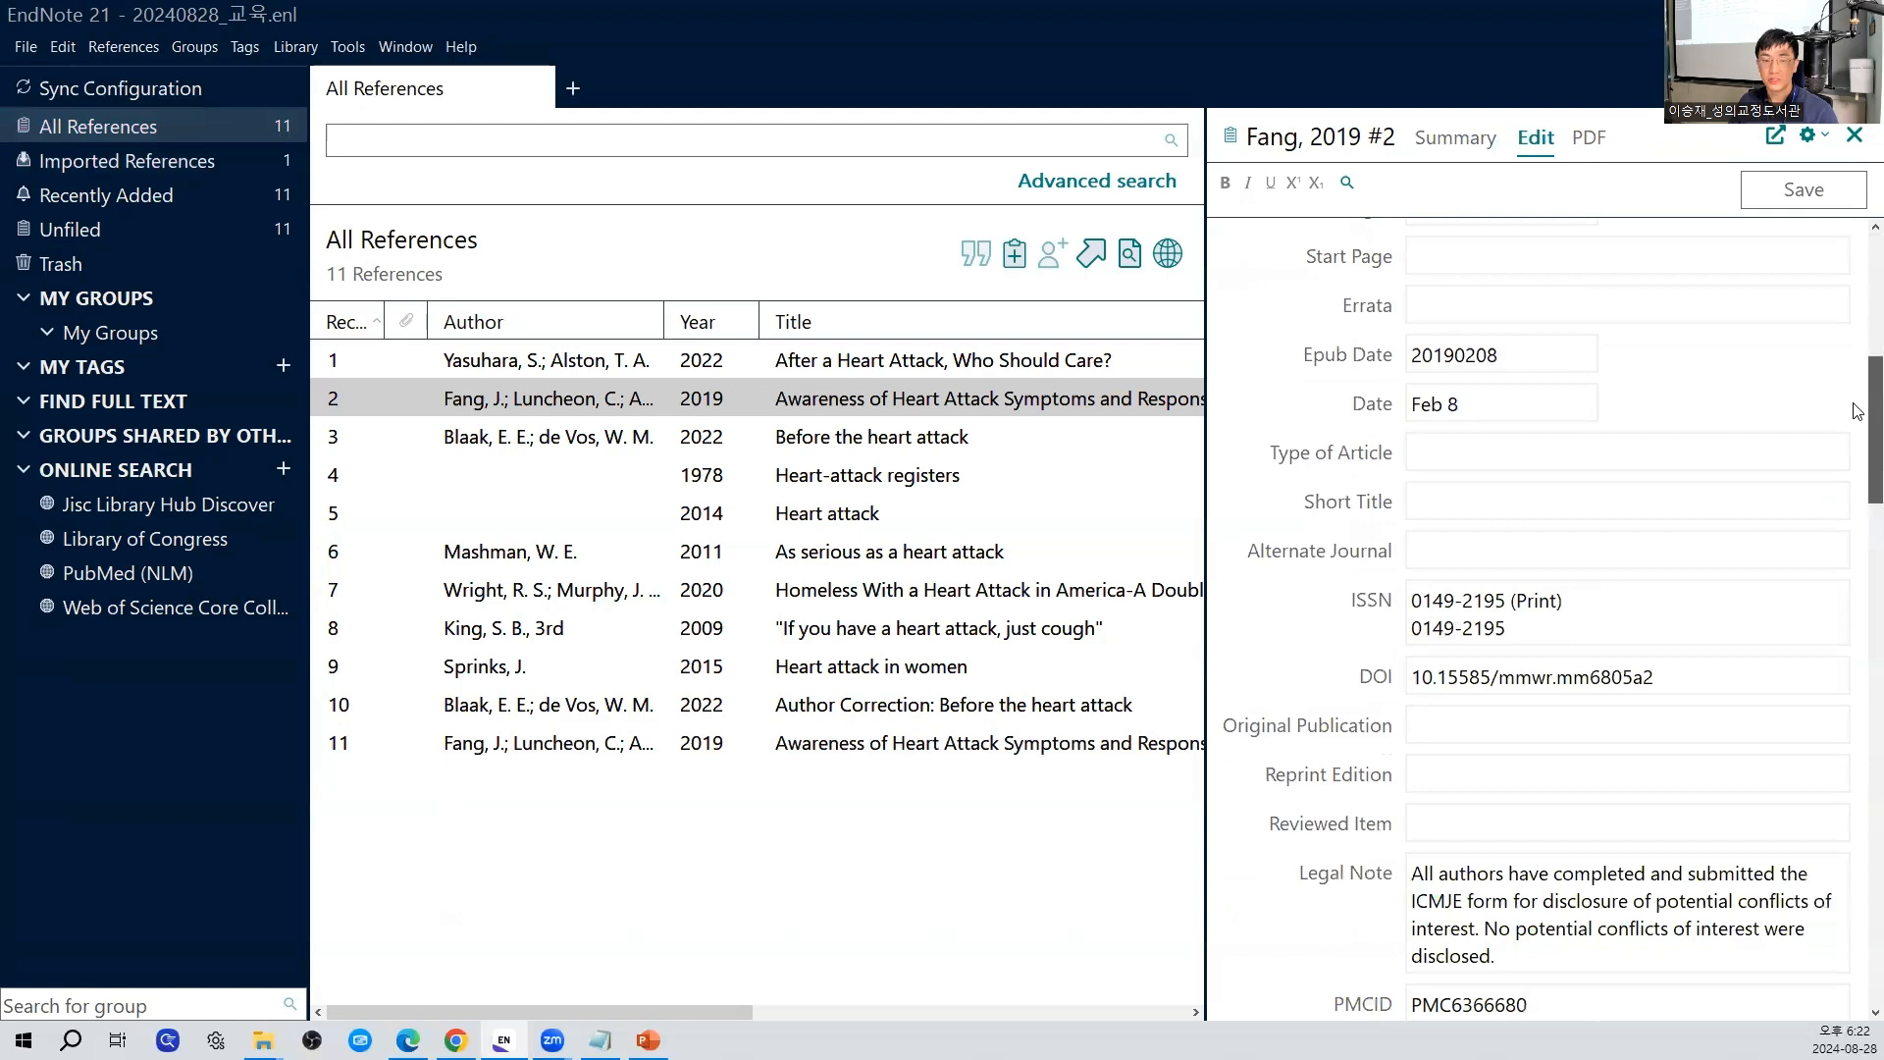
drag(1661, 518, 1359, 529)
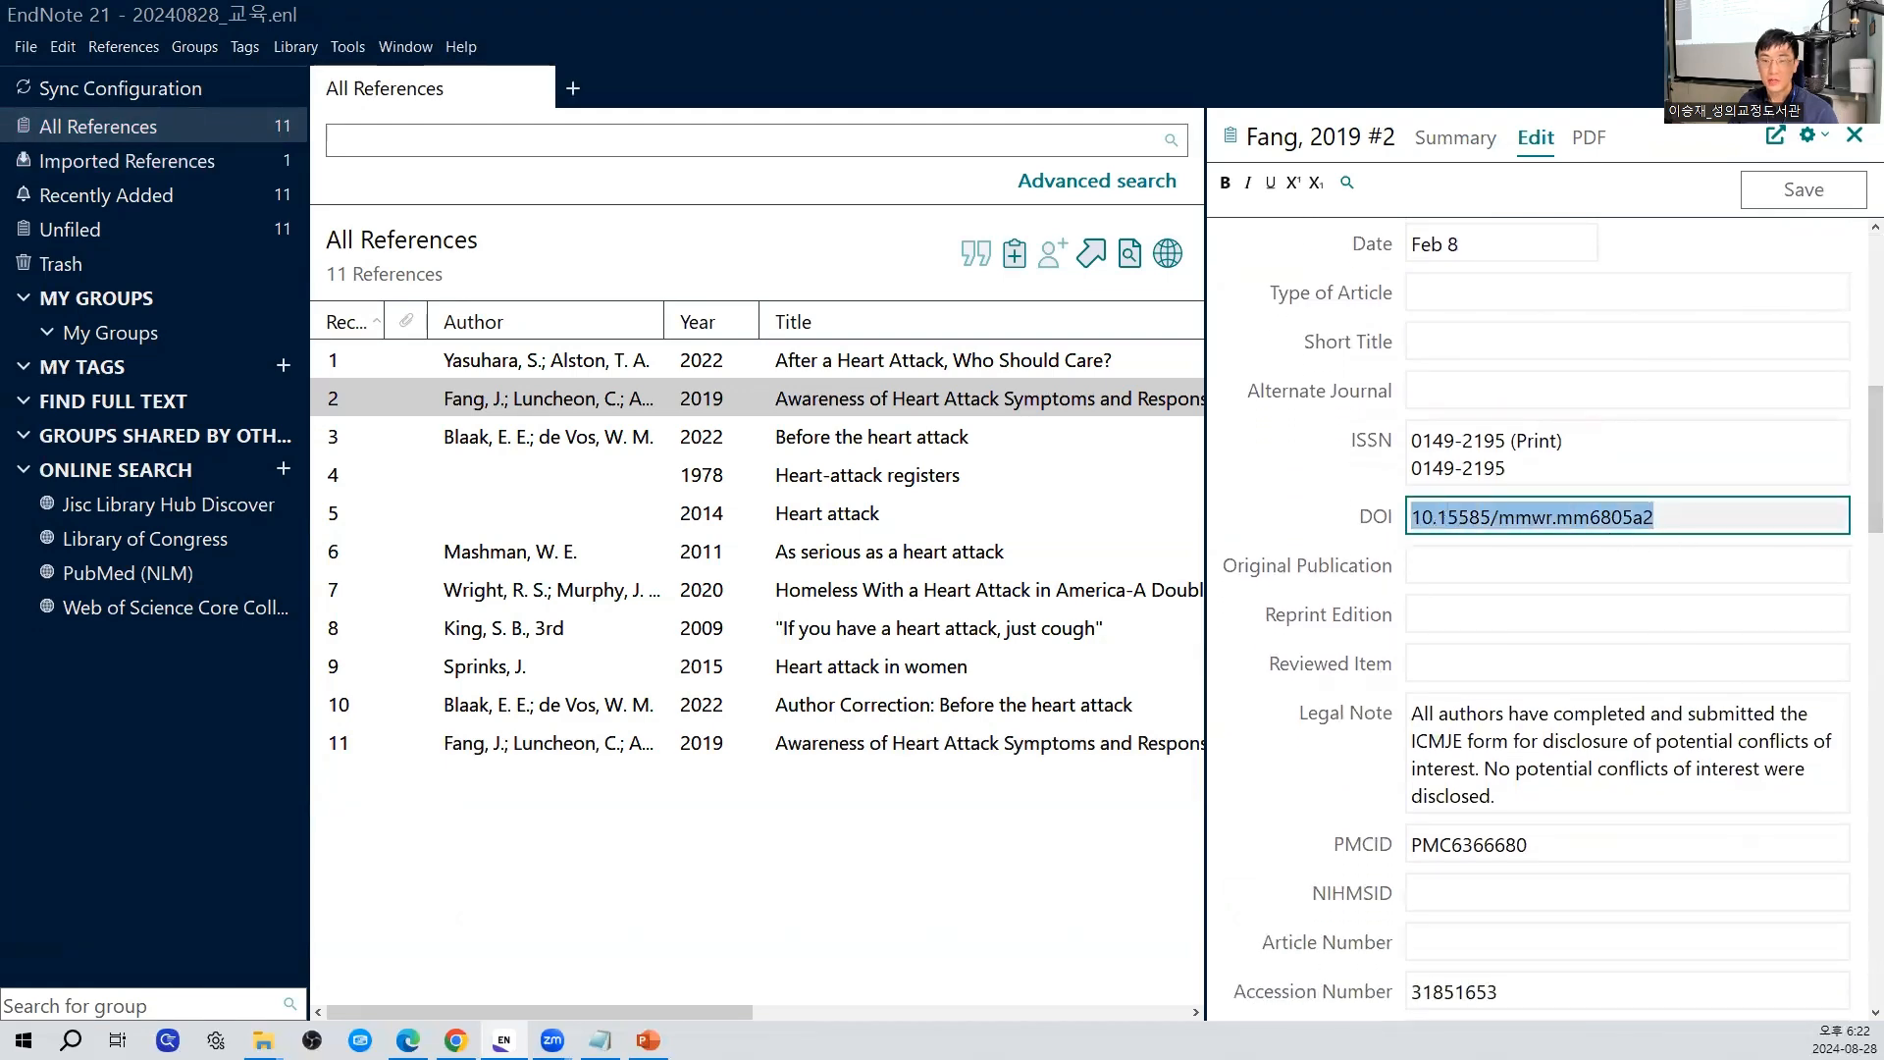
scroll(1855, 427, down, 11)
drag(1710, 641, 1288, 529)
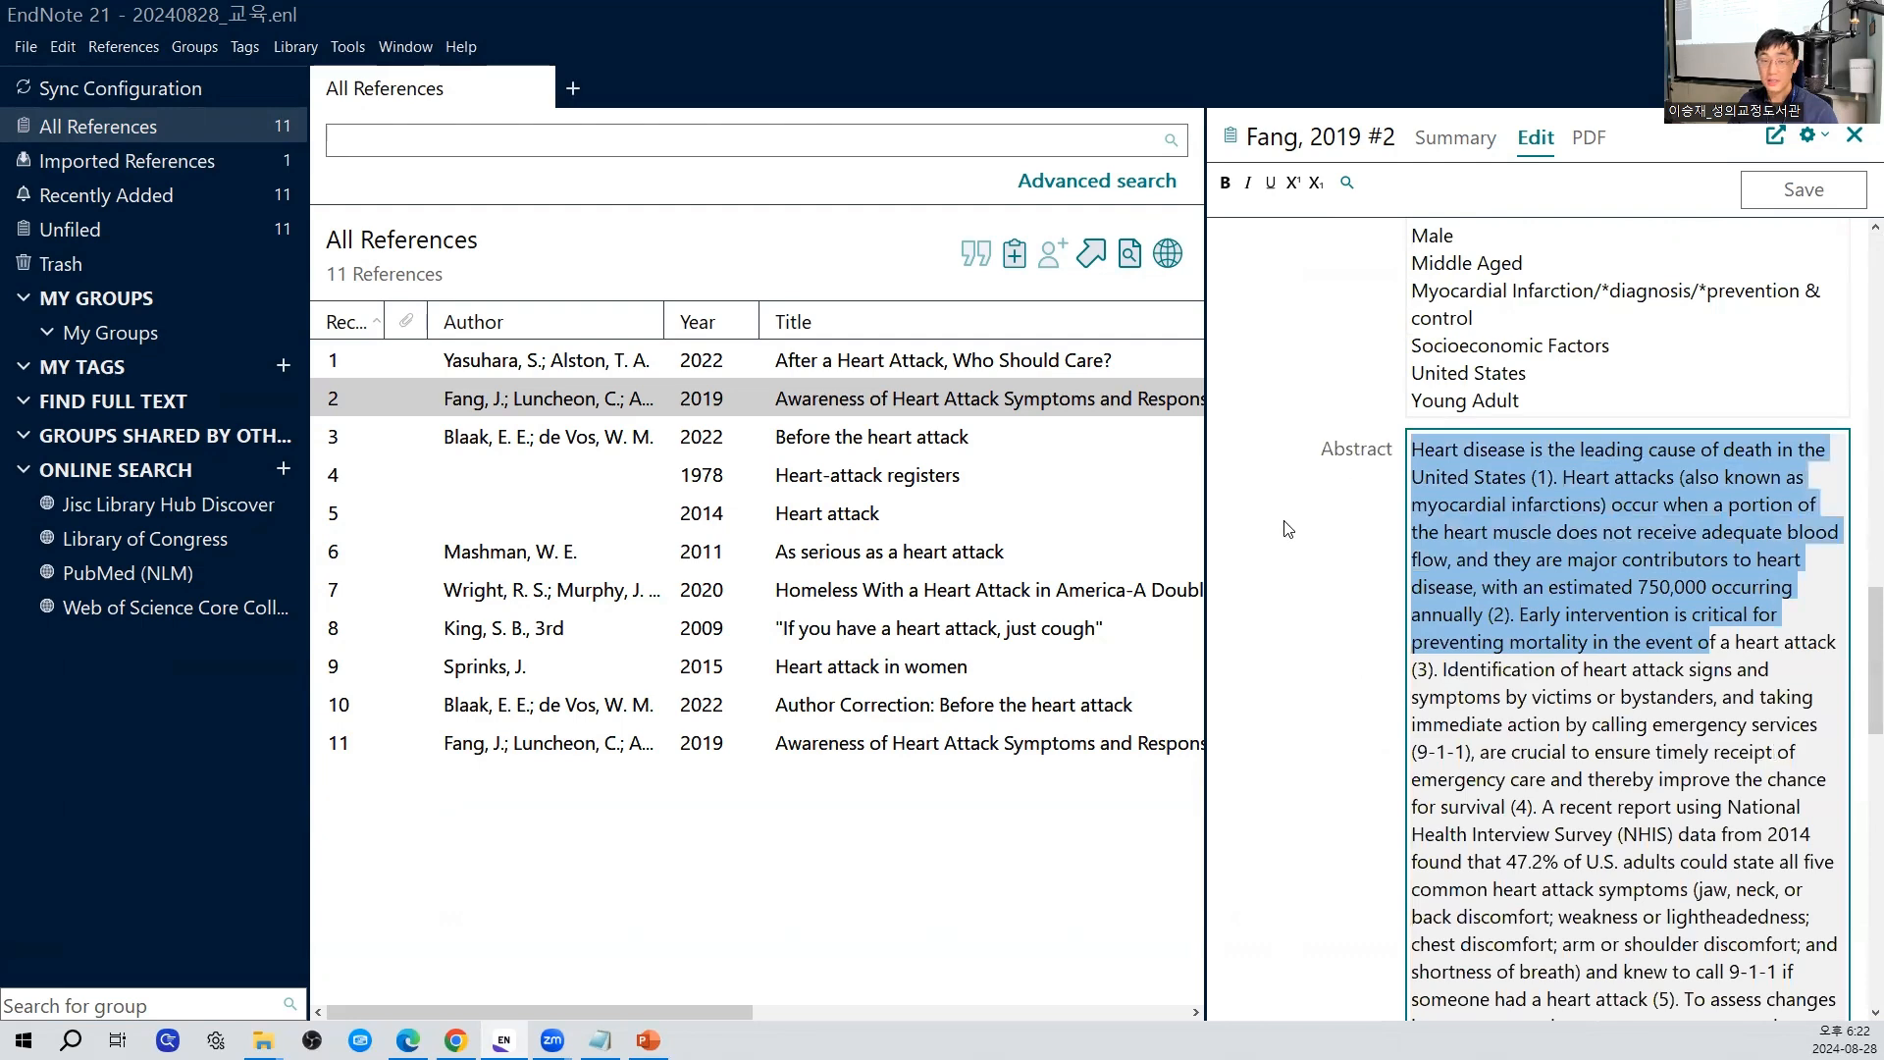
click(1753, 591)
drag(1871, 641, 1854, 268)
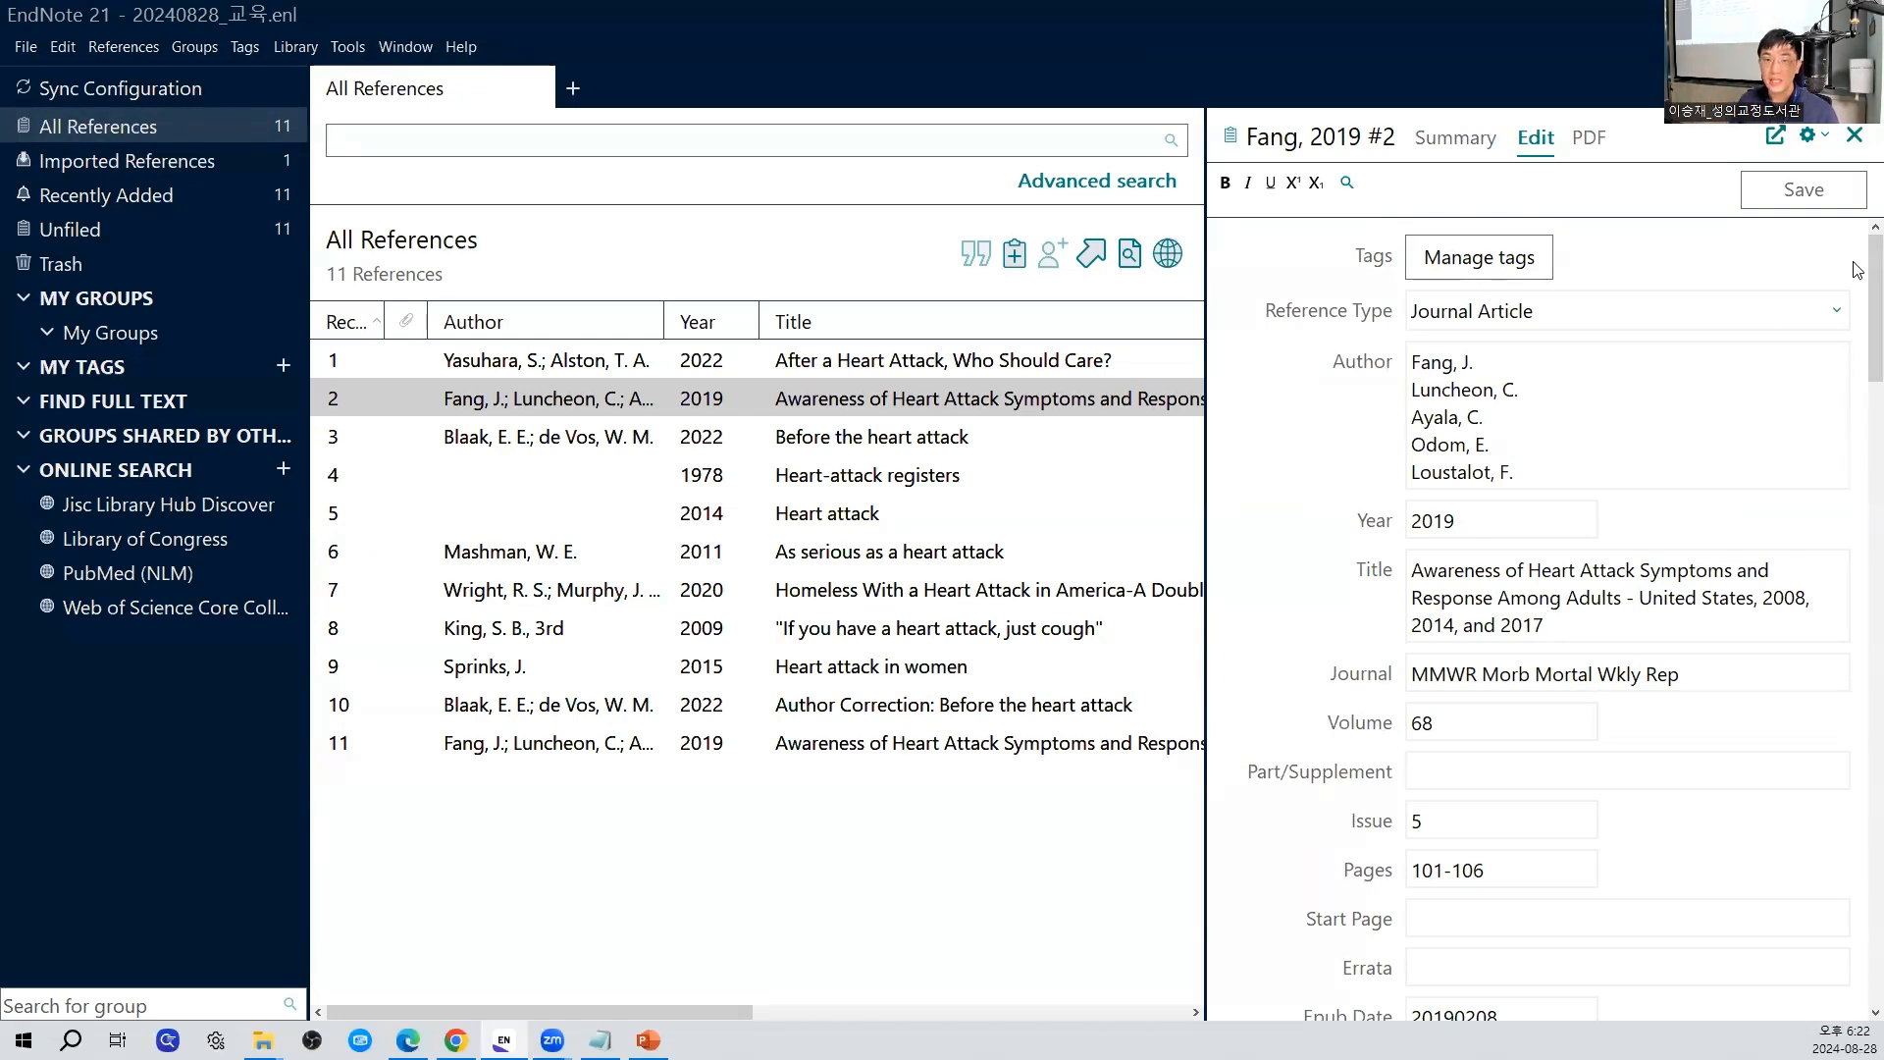
Add the line "편집을 할 수 있습니다." below the last name in record 2's Author field
click(1582, 469)
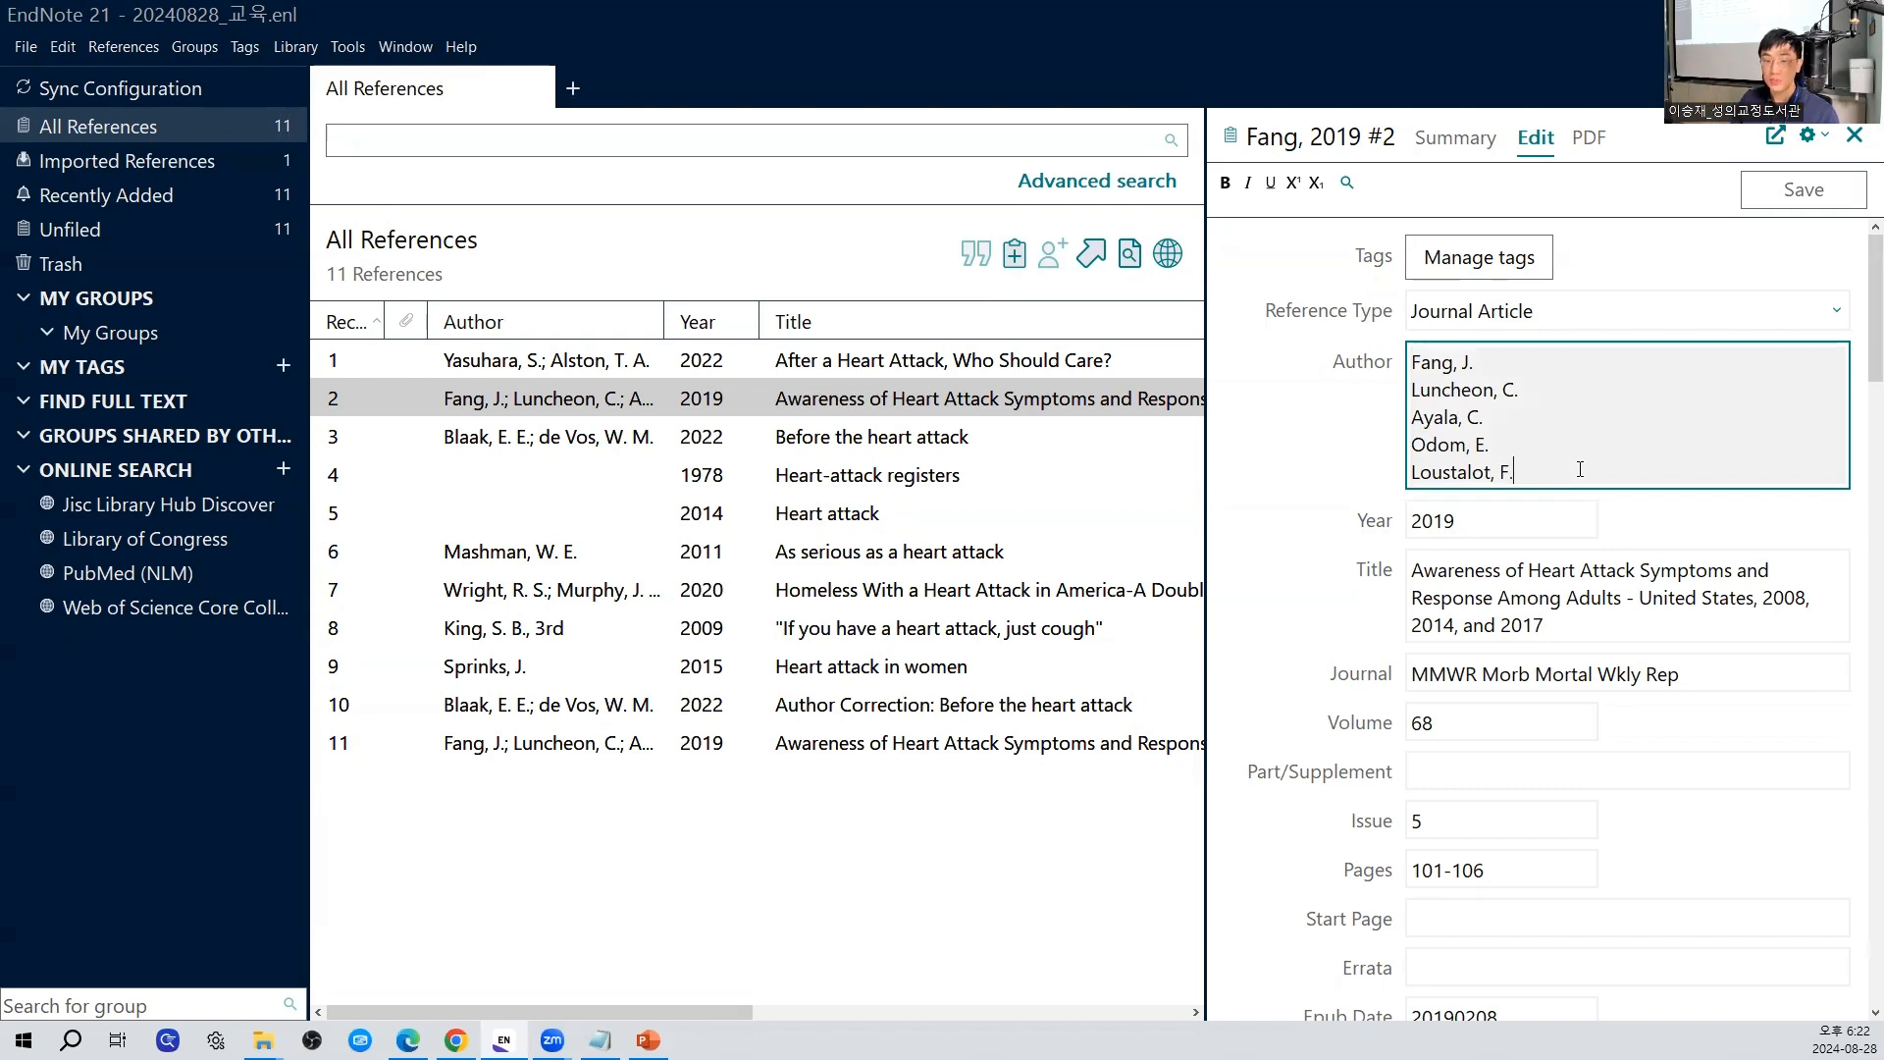
key(Return)
text(편집으ㄹ \할)
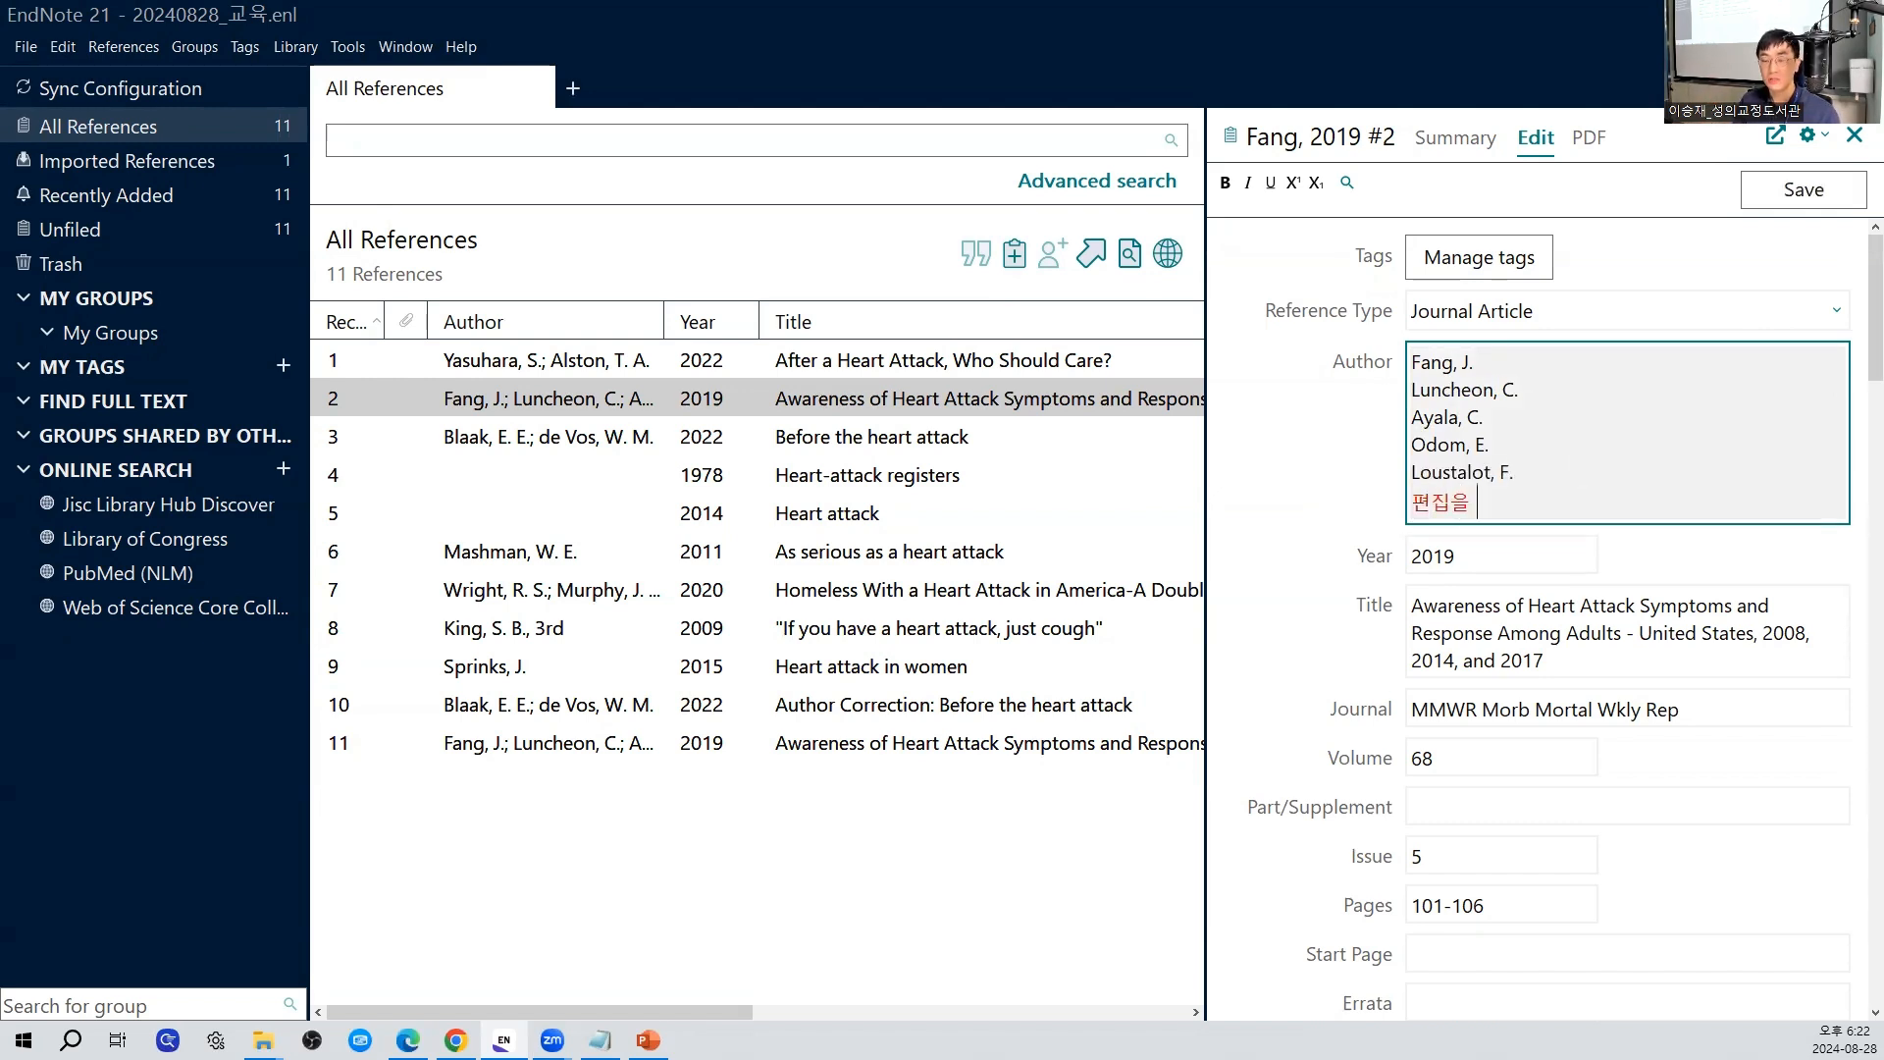
text( 수 있)
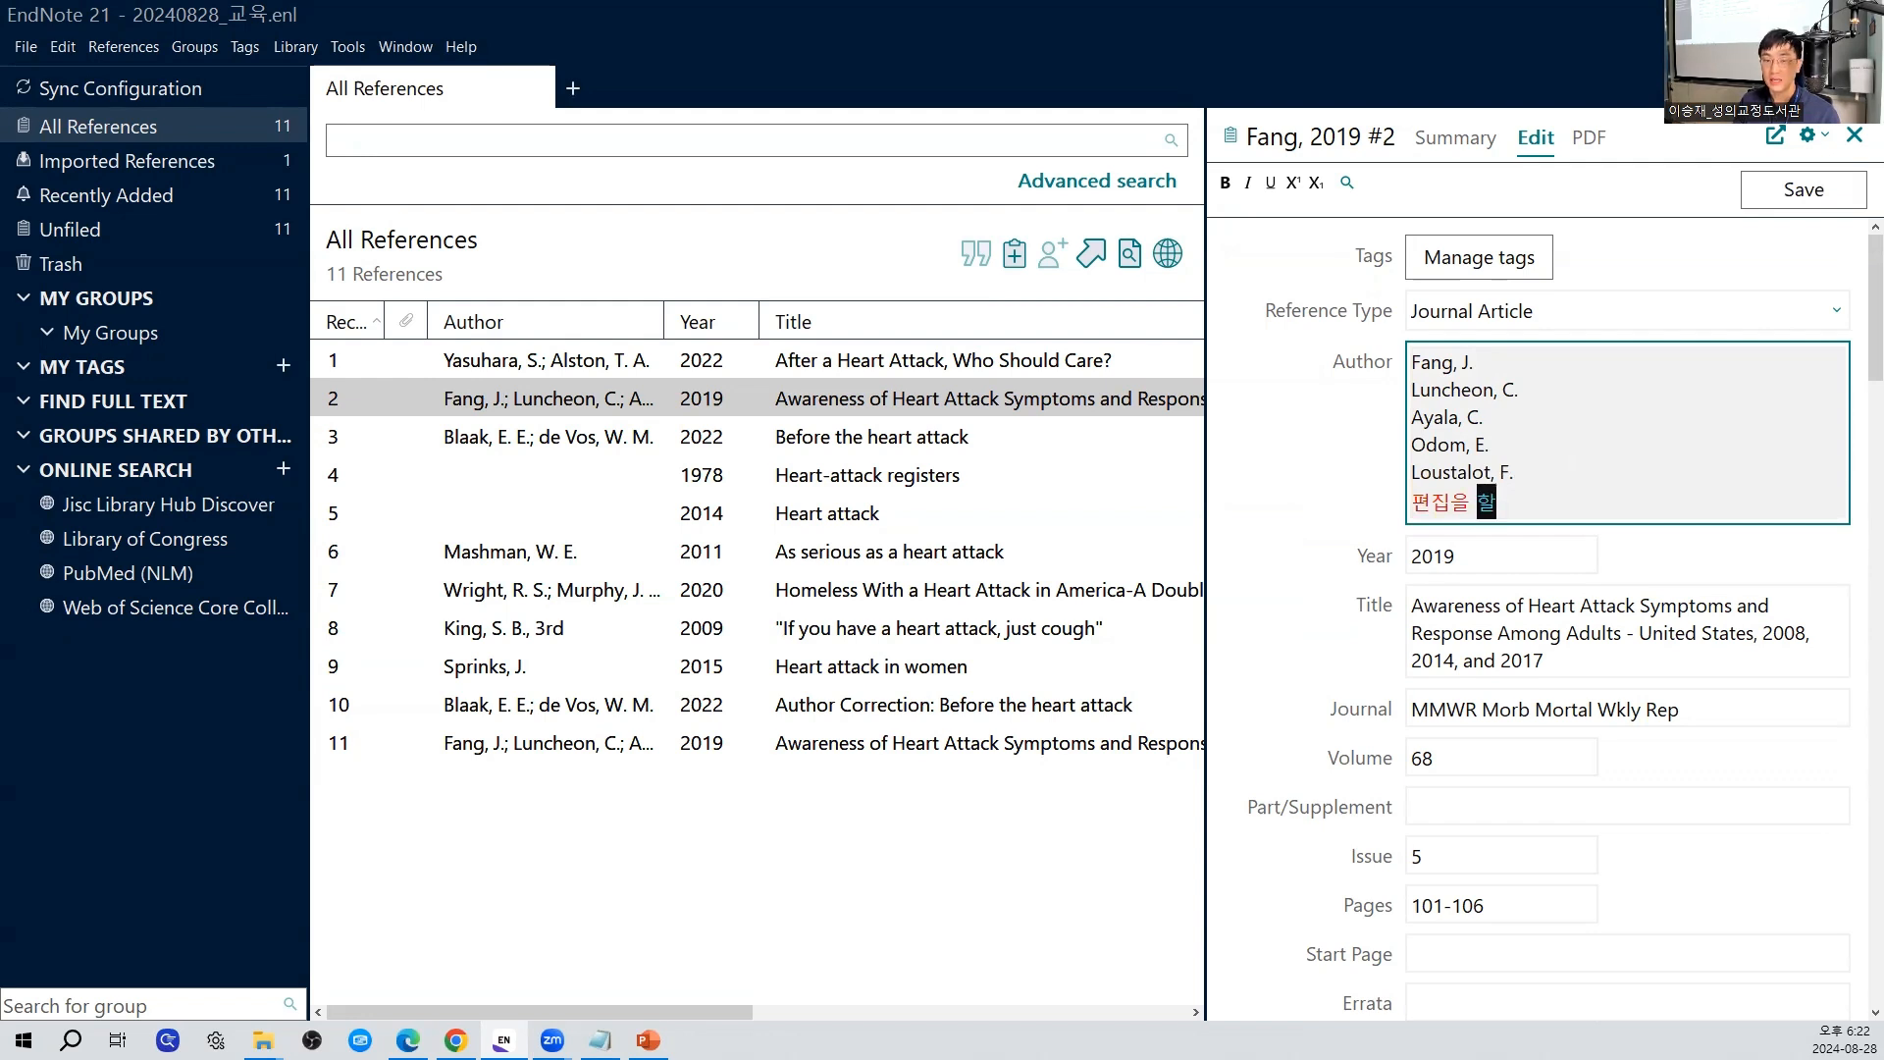
text(습니다.)
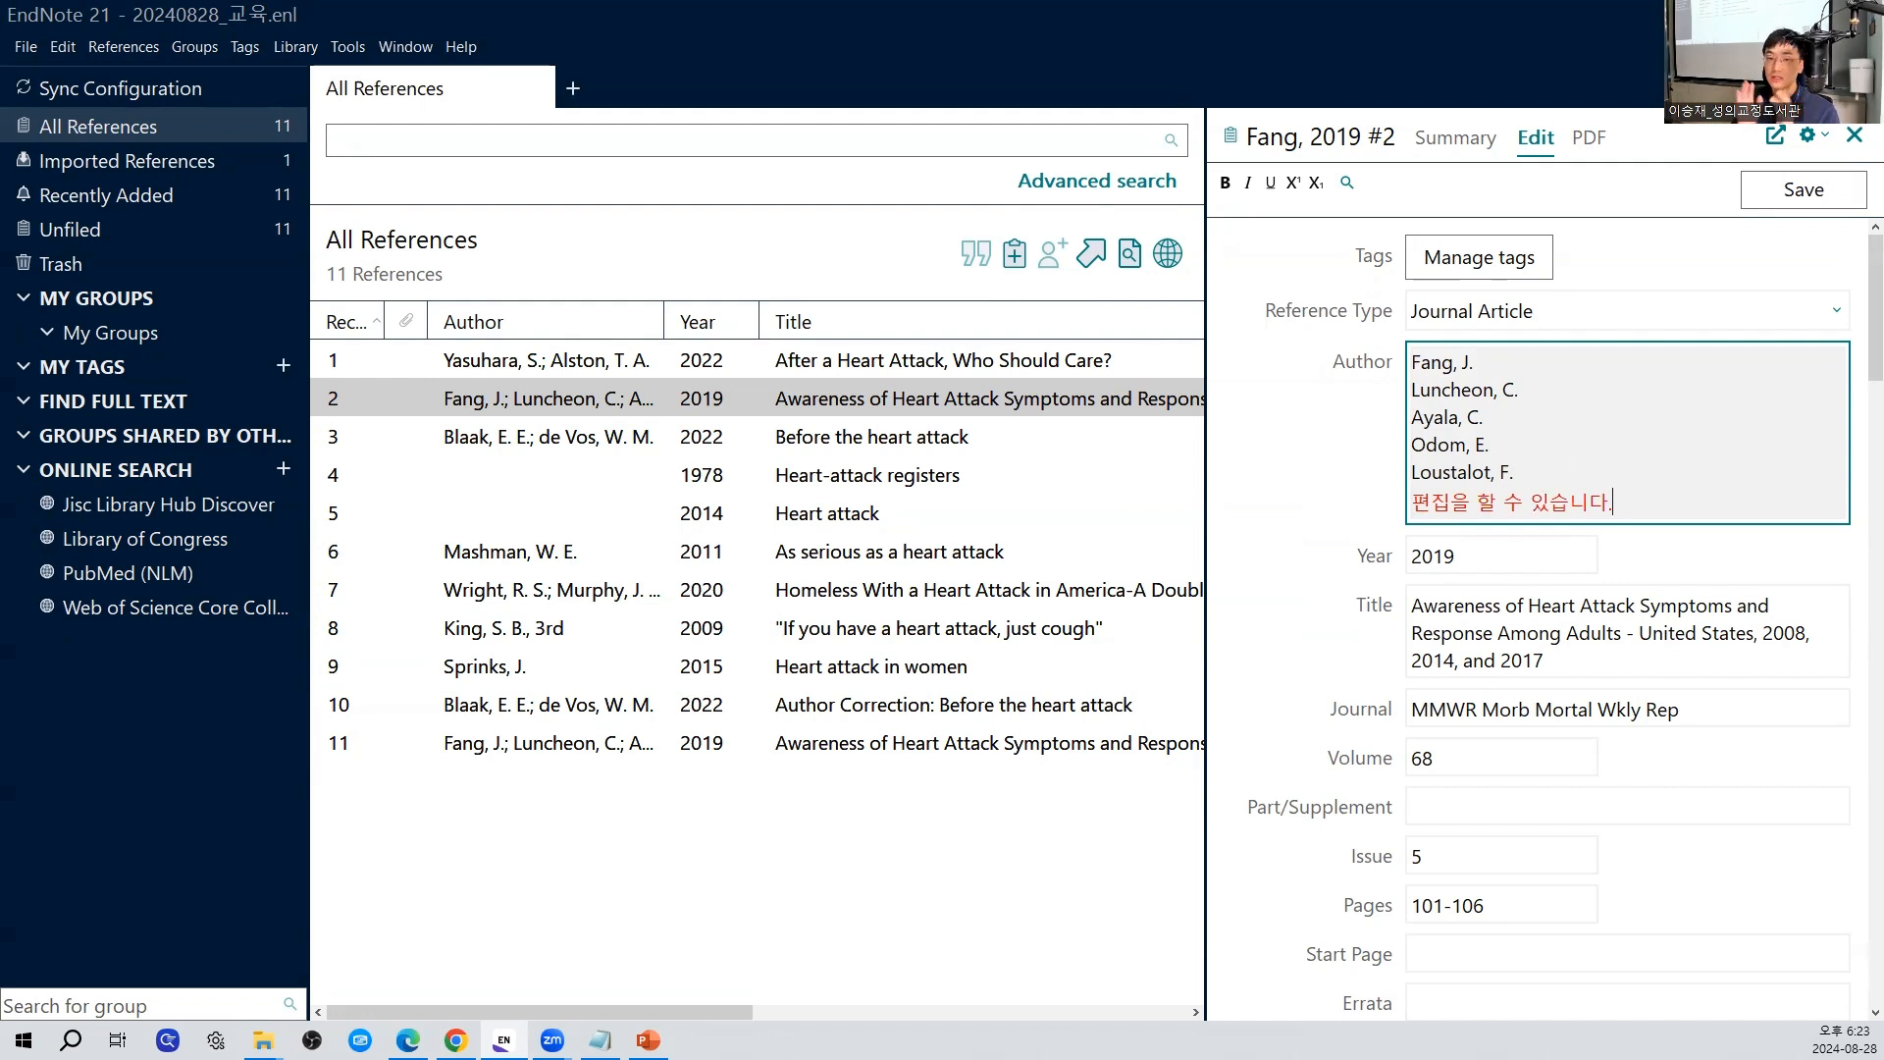
Delete the added line "편집을 할 수 있습니다." from record 2's Author field and save the record
key(BackSpace)
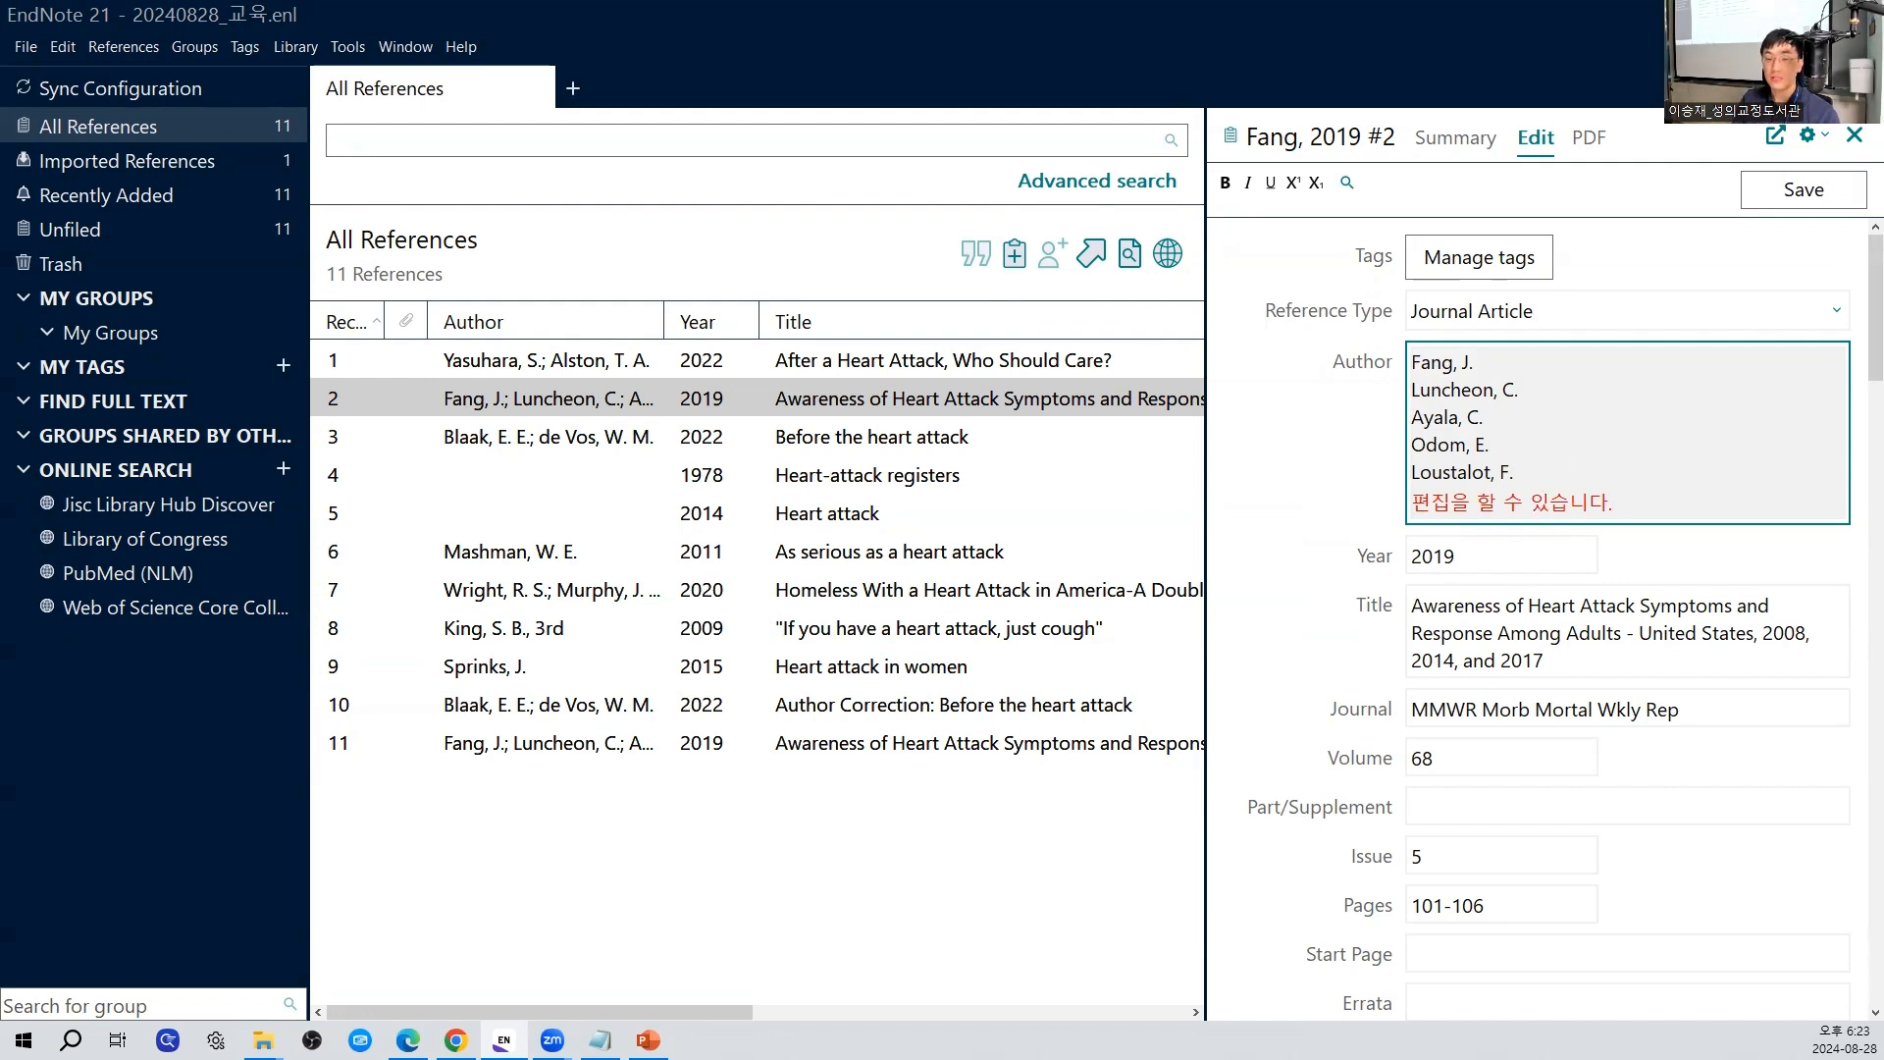
key(BackSpace)
key(BackSpace)
key(BackSpace)
key(BackSpace)
key(BackSpace)
key(BackSpace)
key(BackSpace)
key(BackSpace)
key(BackSpace)
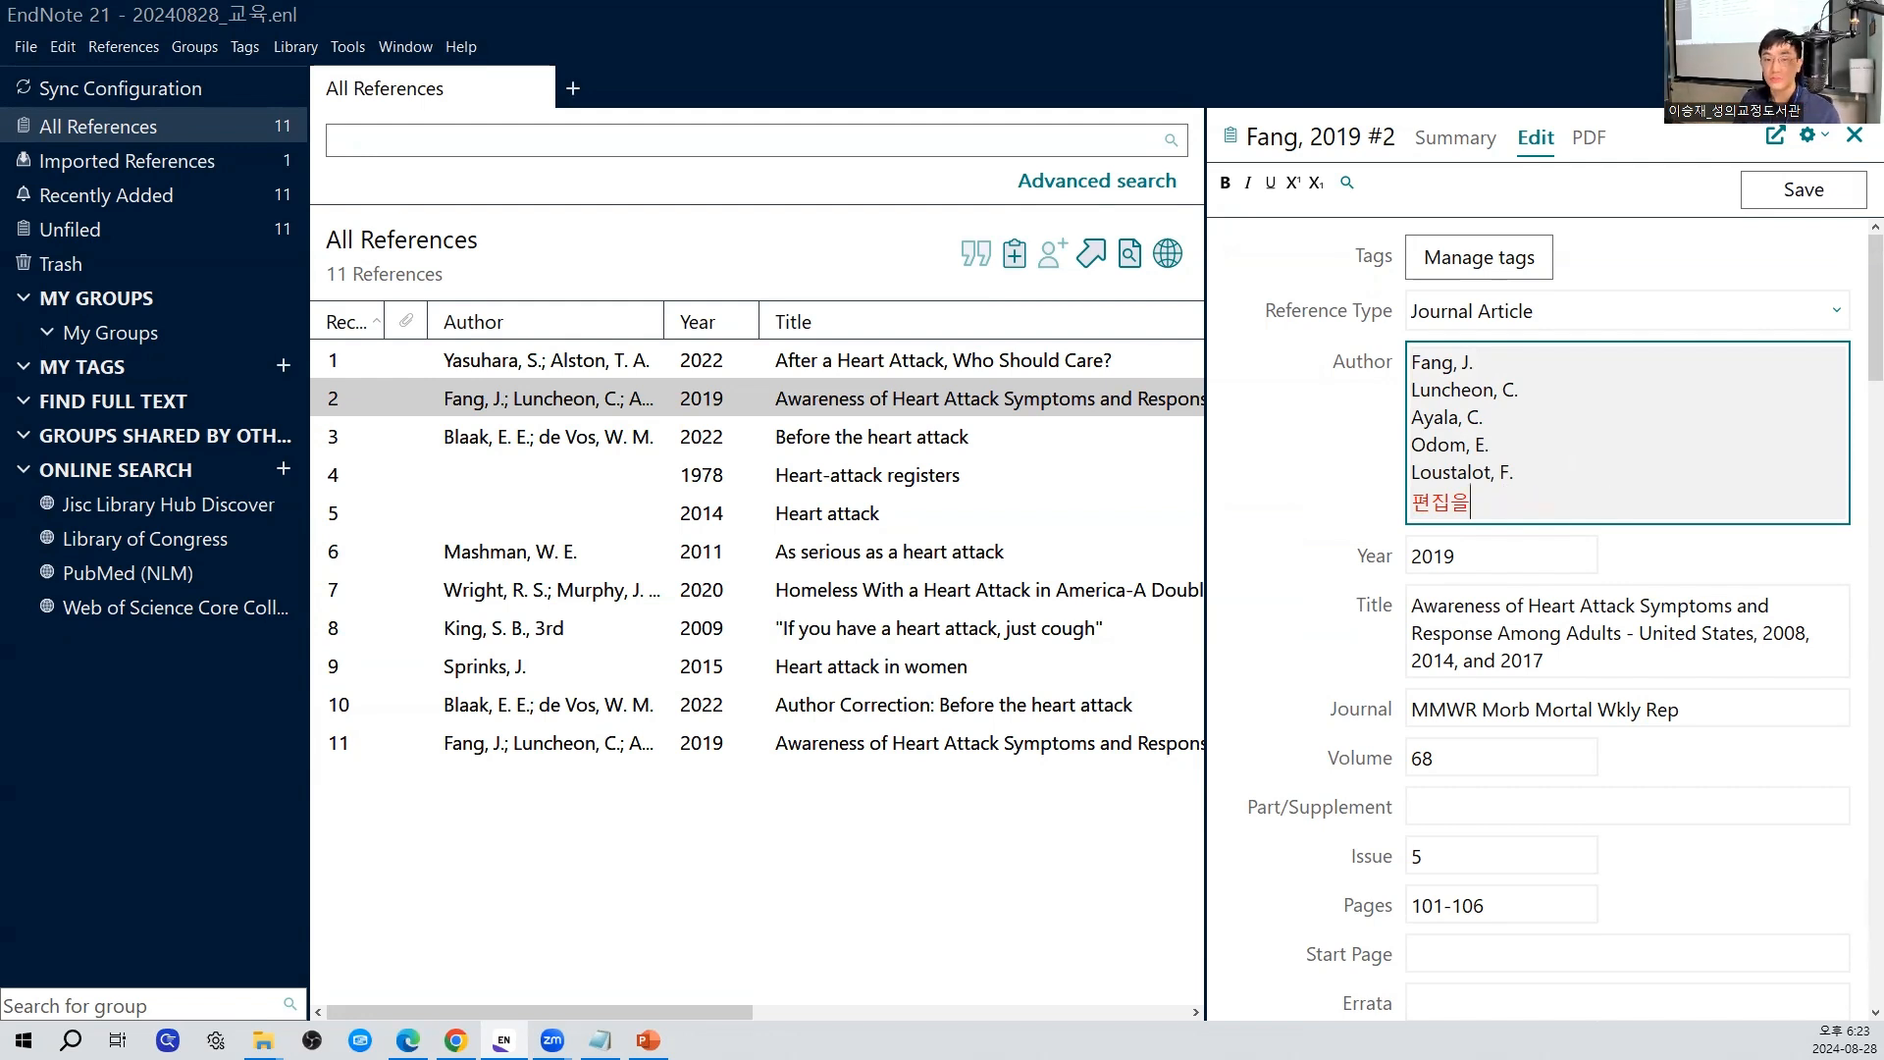
key(BackSpace)
key(BackSpace)
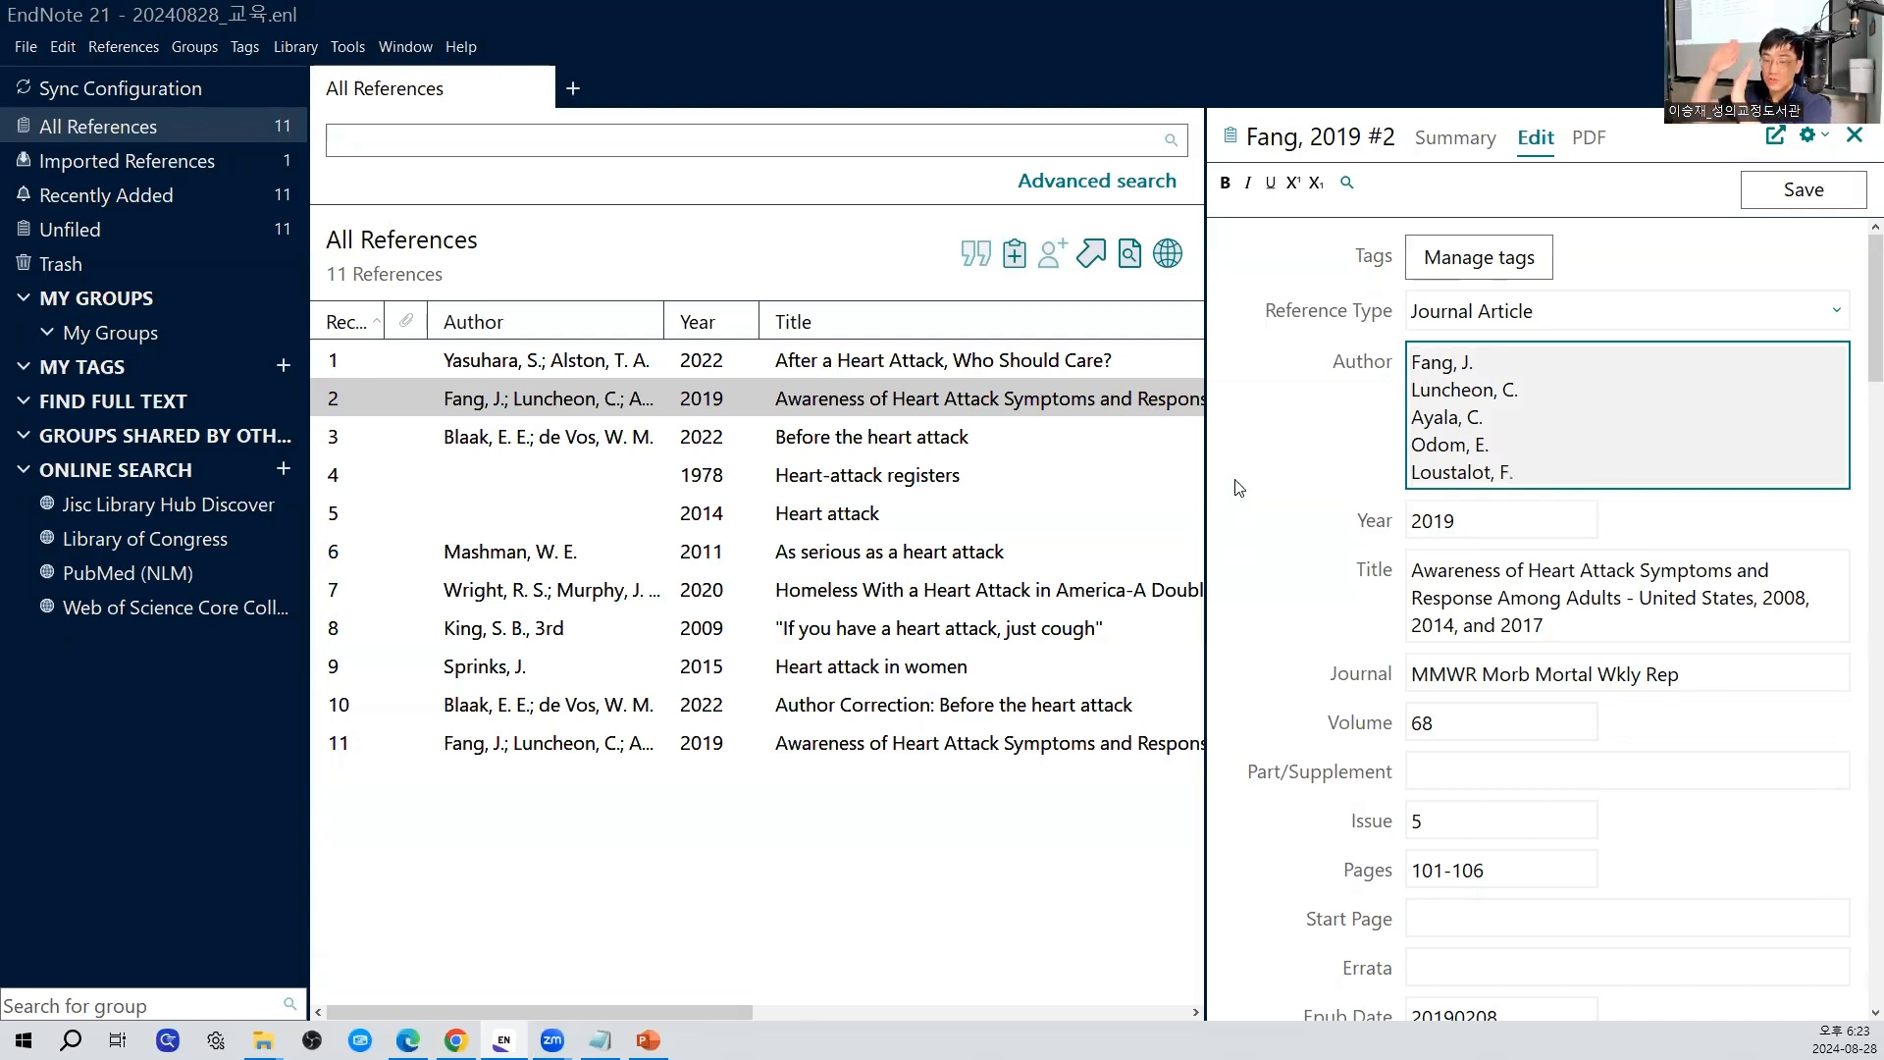
click(1817, 191)
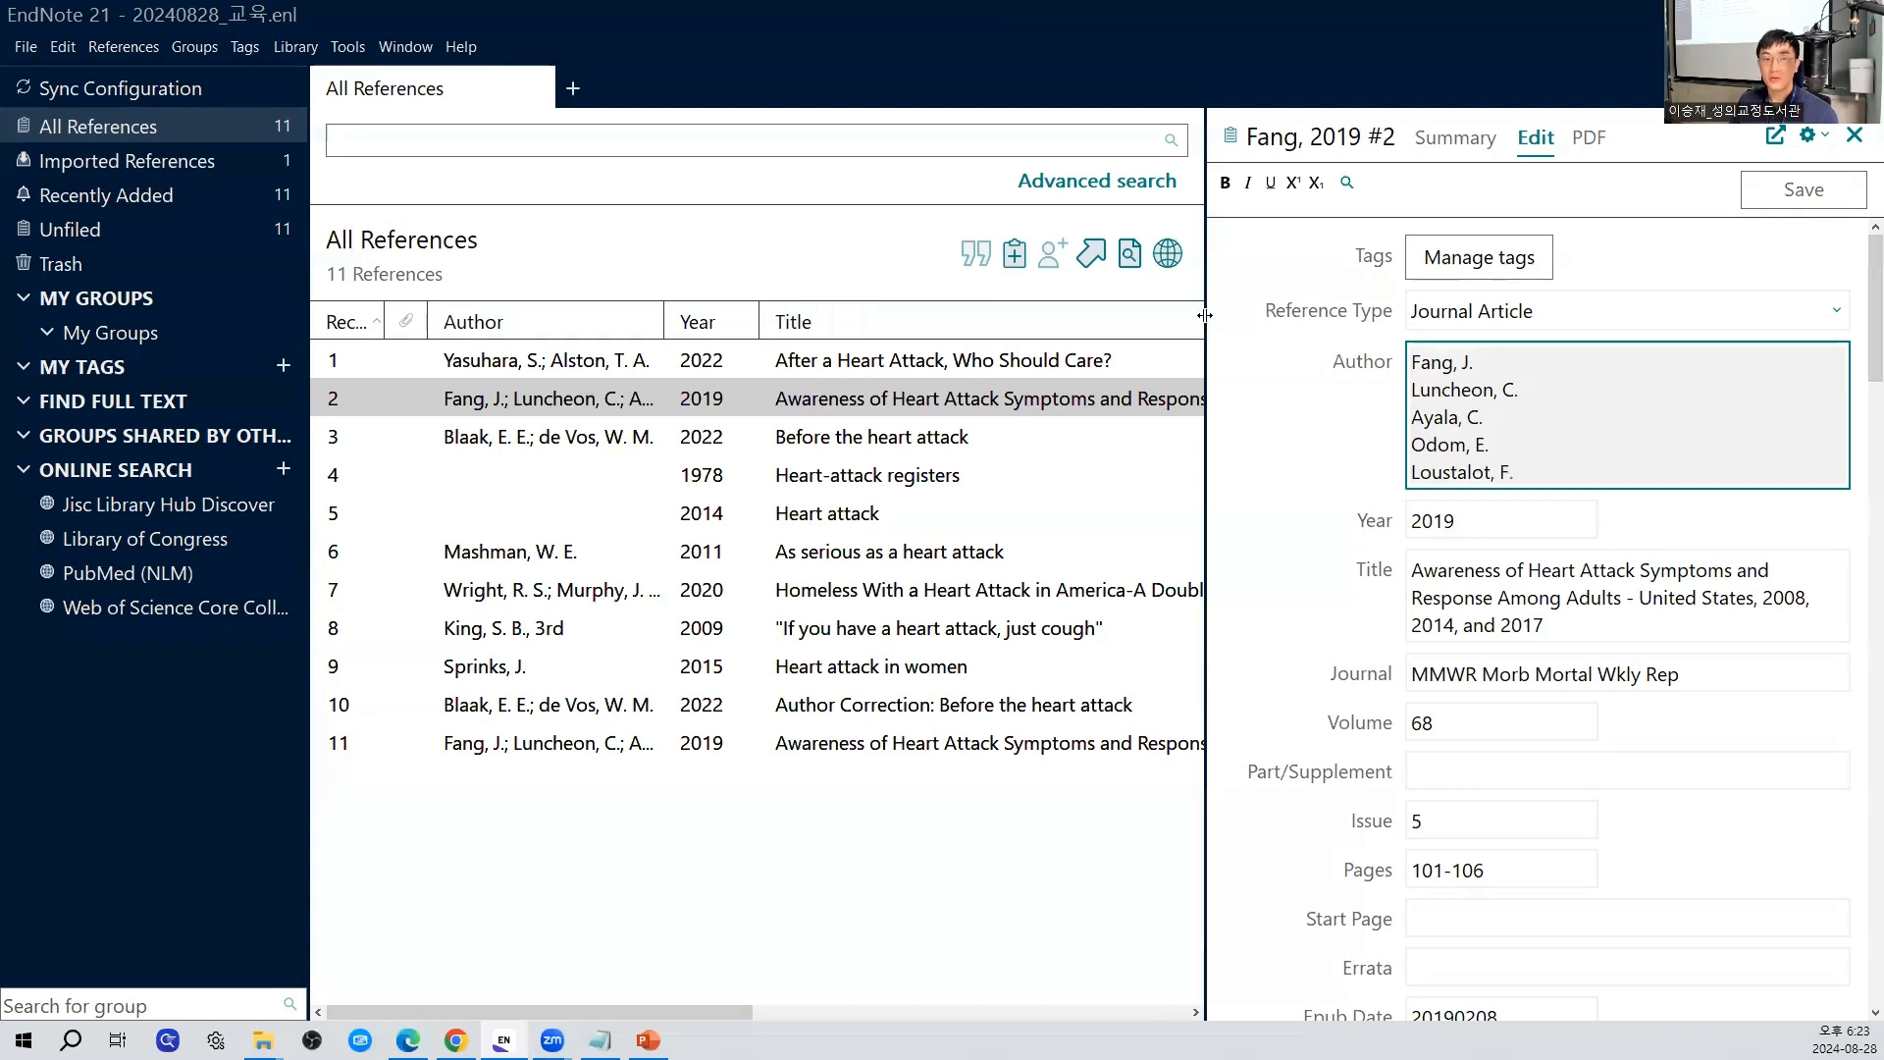
Look through record 2's editable fields, including the blank Part/Supplement, Start Page, Errata and Label fields
mouse_move(1206, 316)
mouse_down()
mouse_move(1233, 315)
mouse_move(1212, 321)
mouse_up()
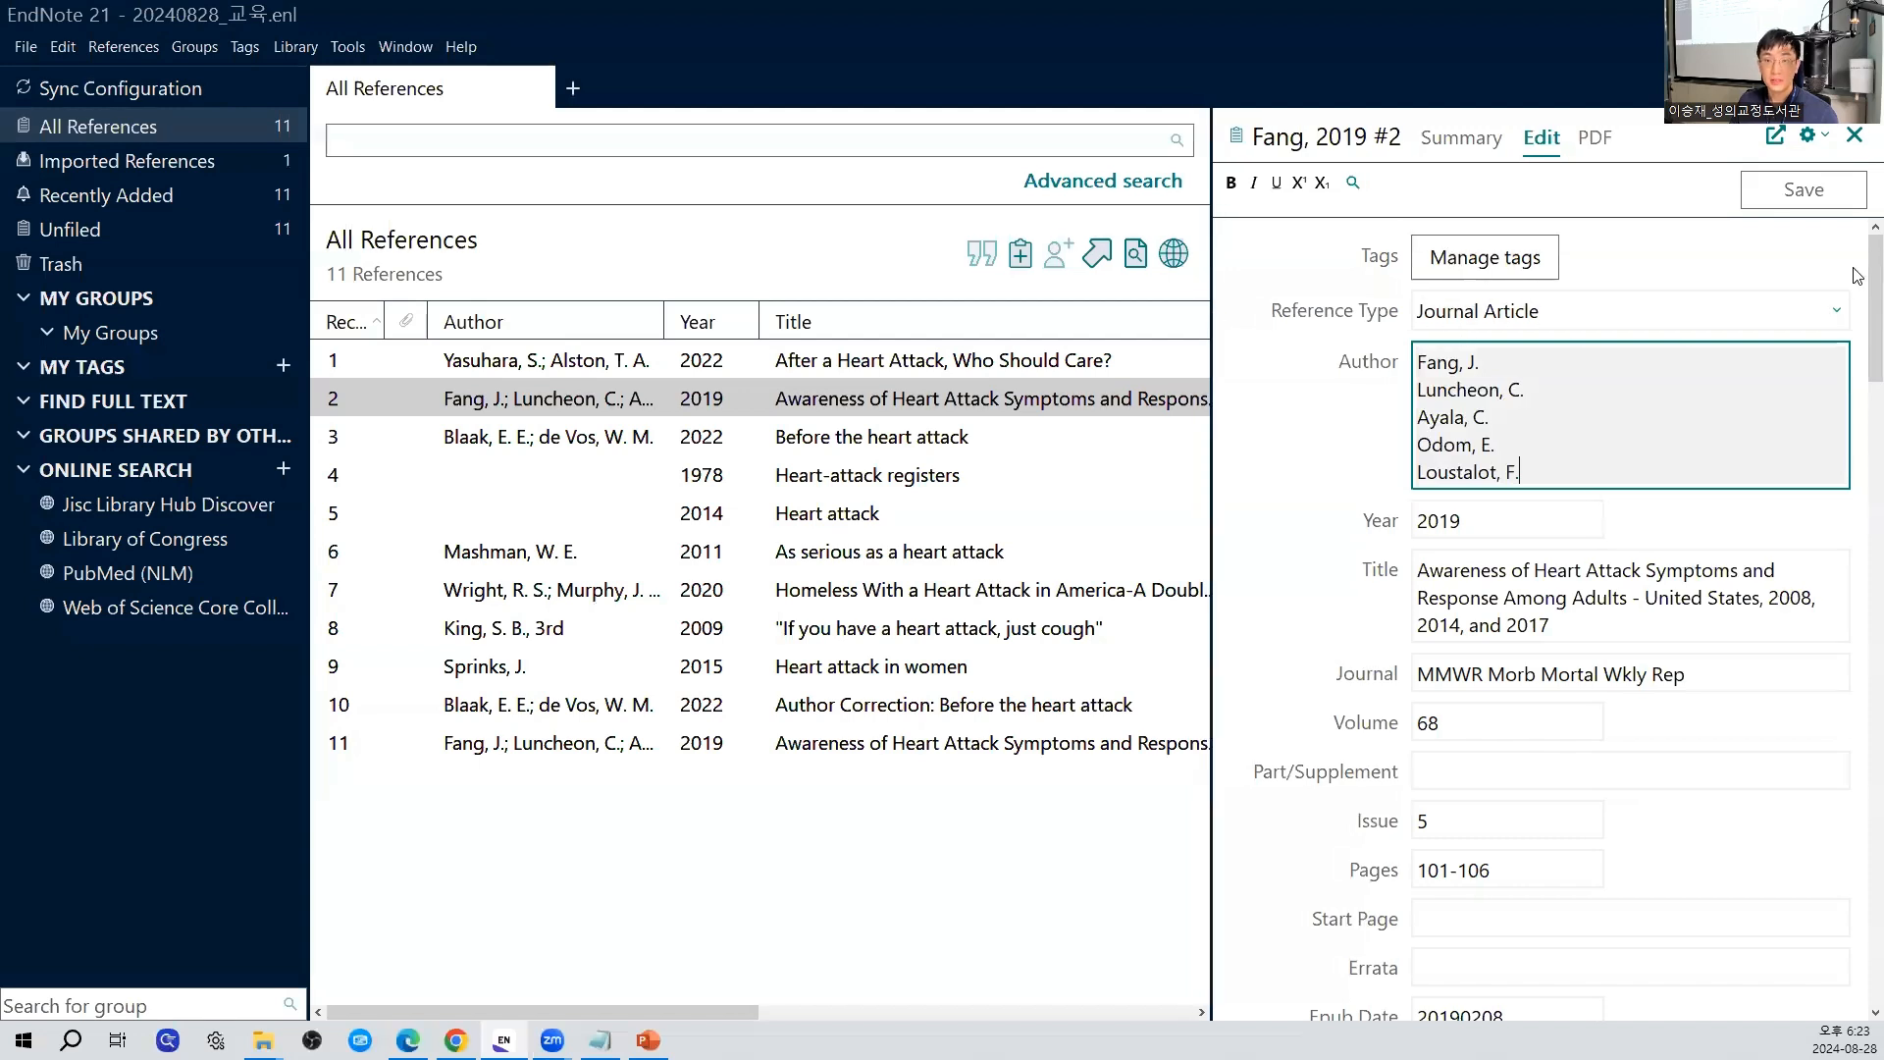
scroll(1855, 284, down, 3)
scroll(1856, 297, down, 5)
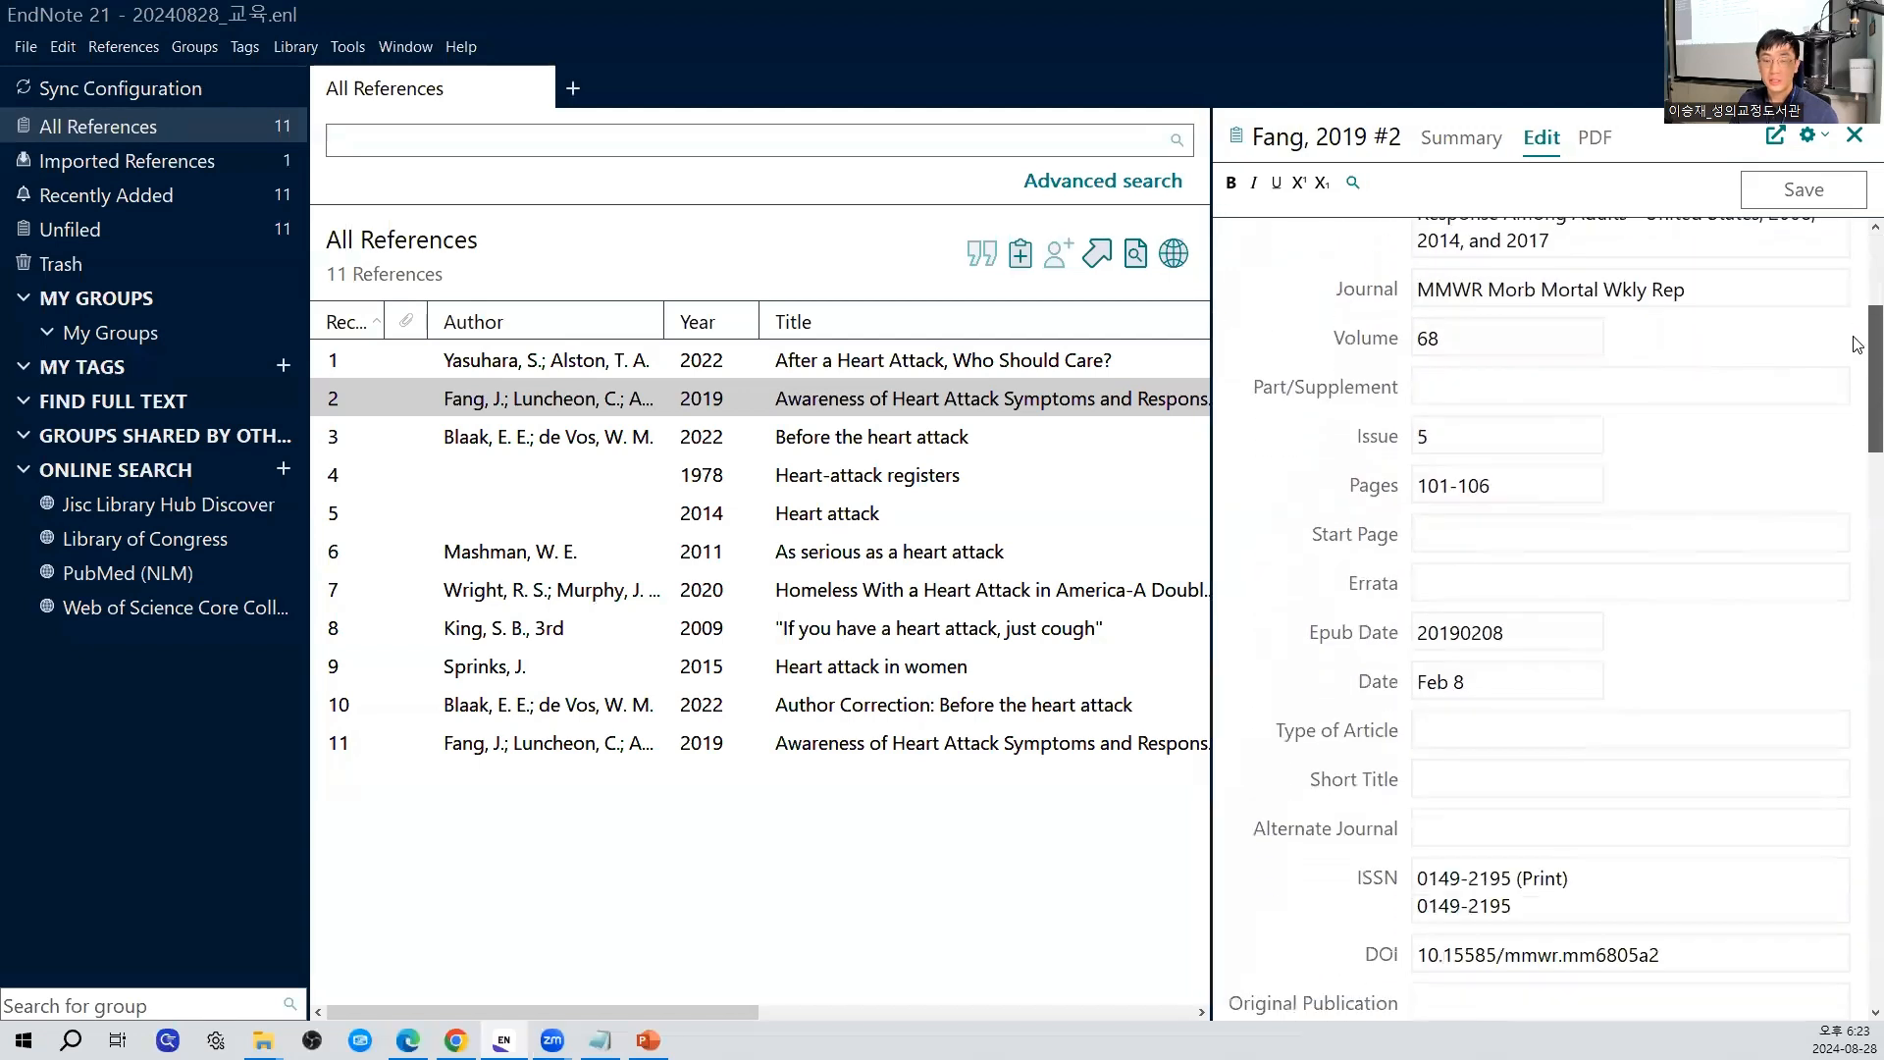
scroll(1858, 360, up, 5)
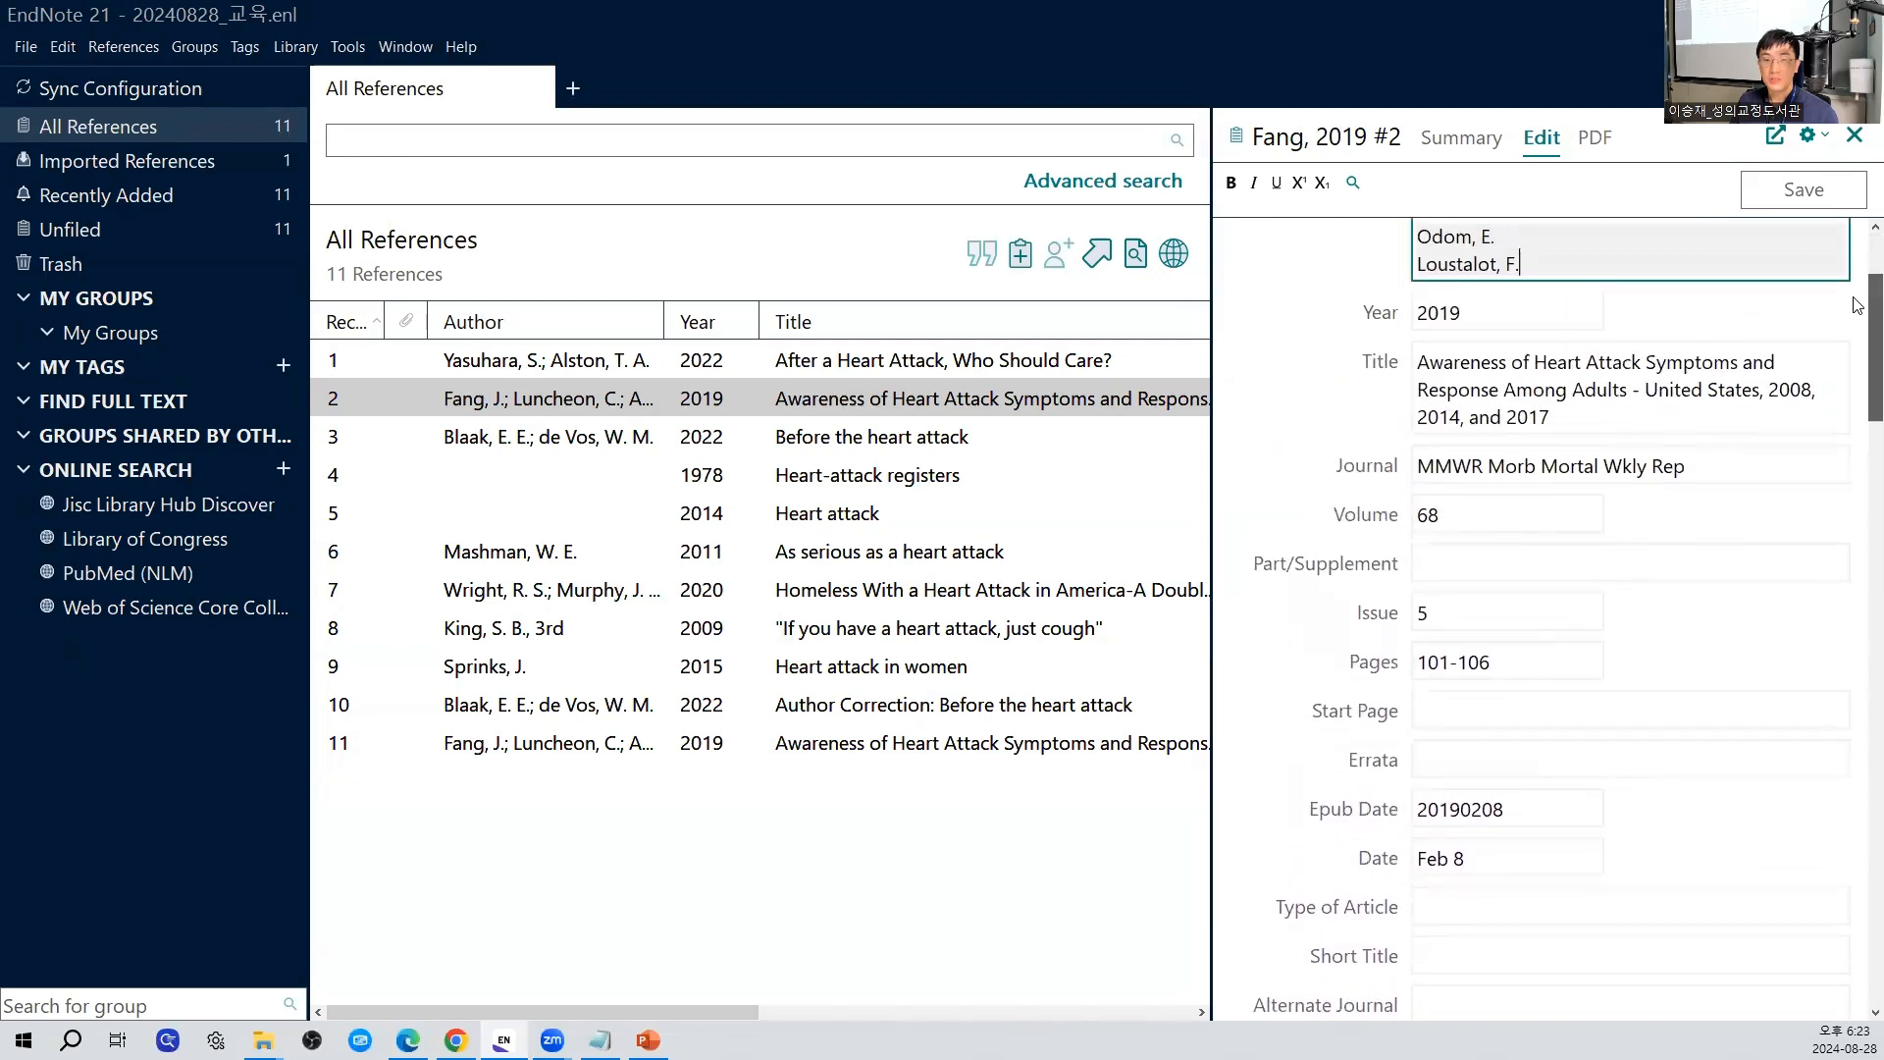
scroll(1570, 393, down, 3)
scroll(1484, 404, up, 2)
click(1484, 407)
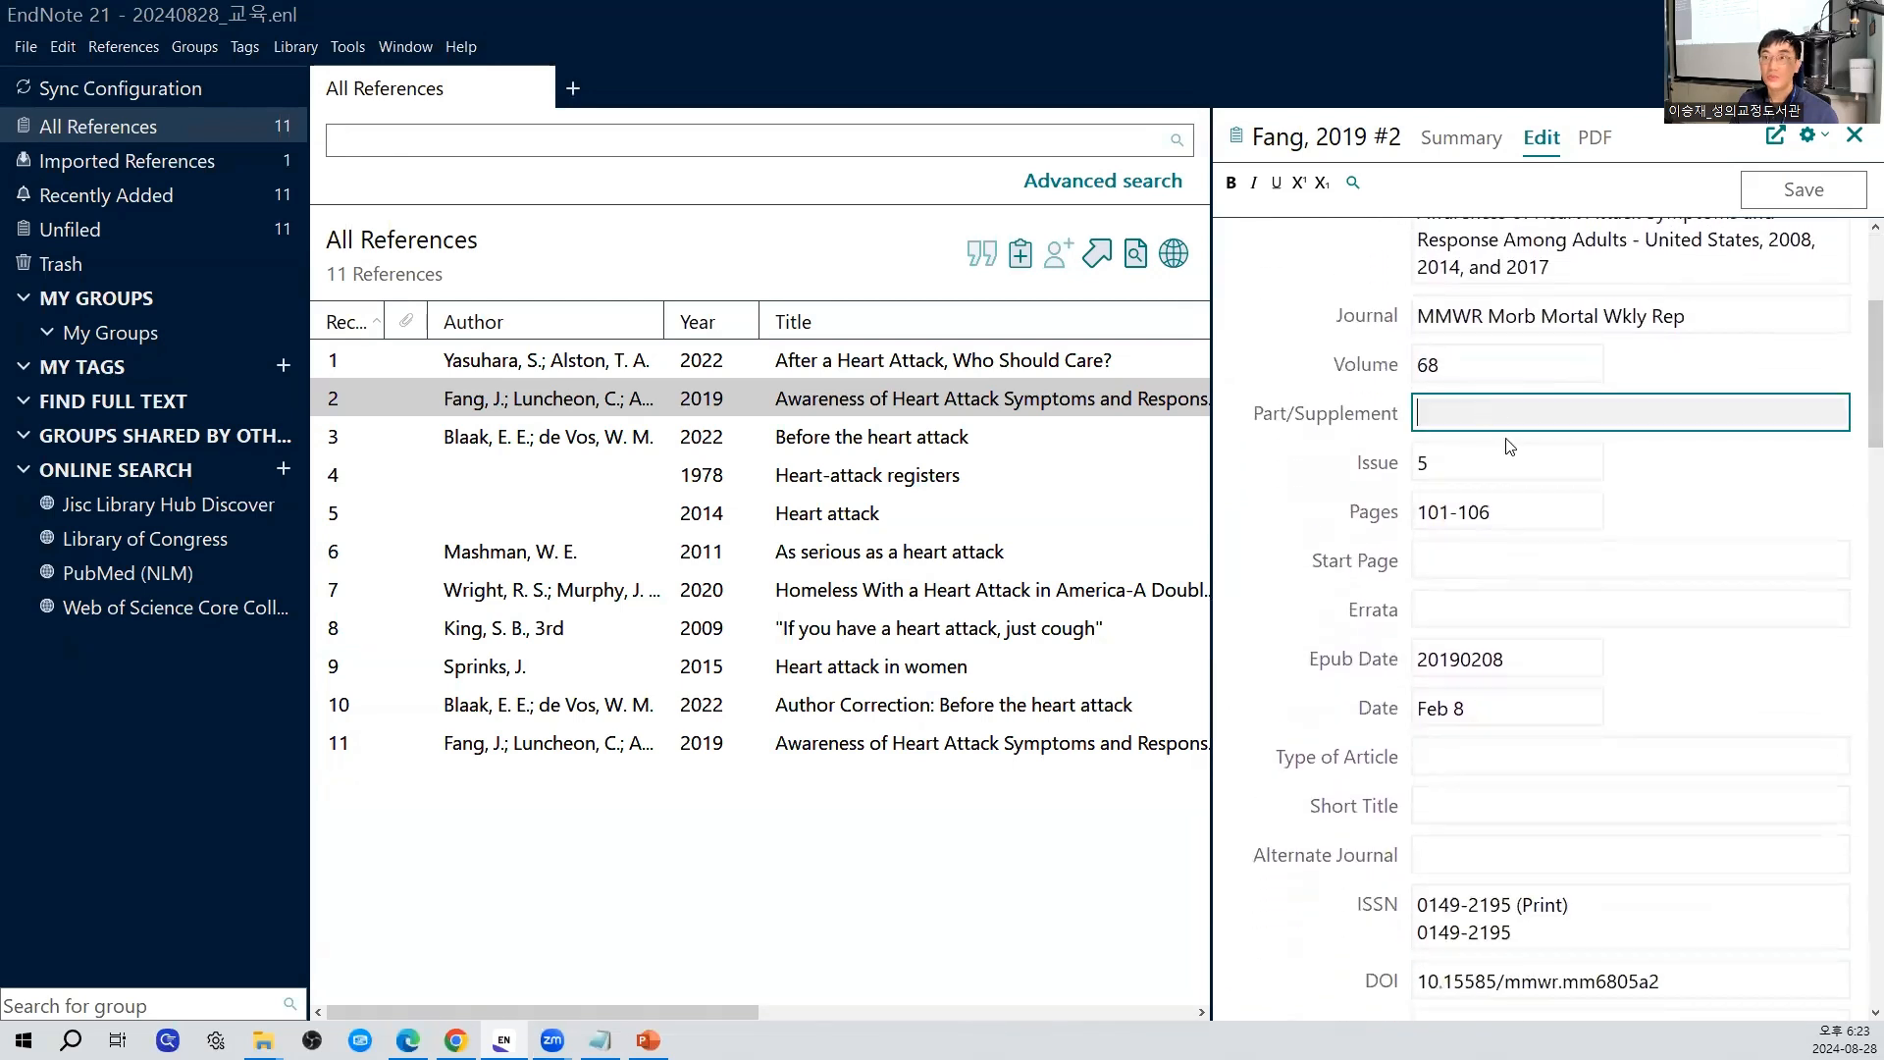
click(1459, 558)
click(1461, 601)
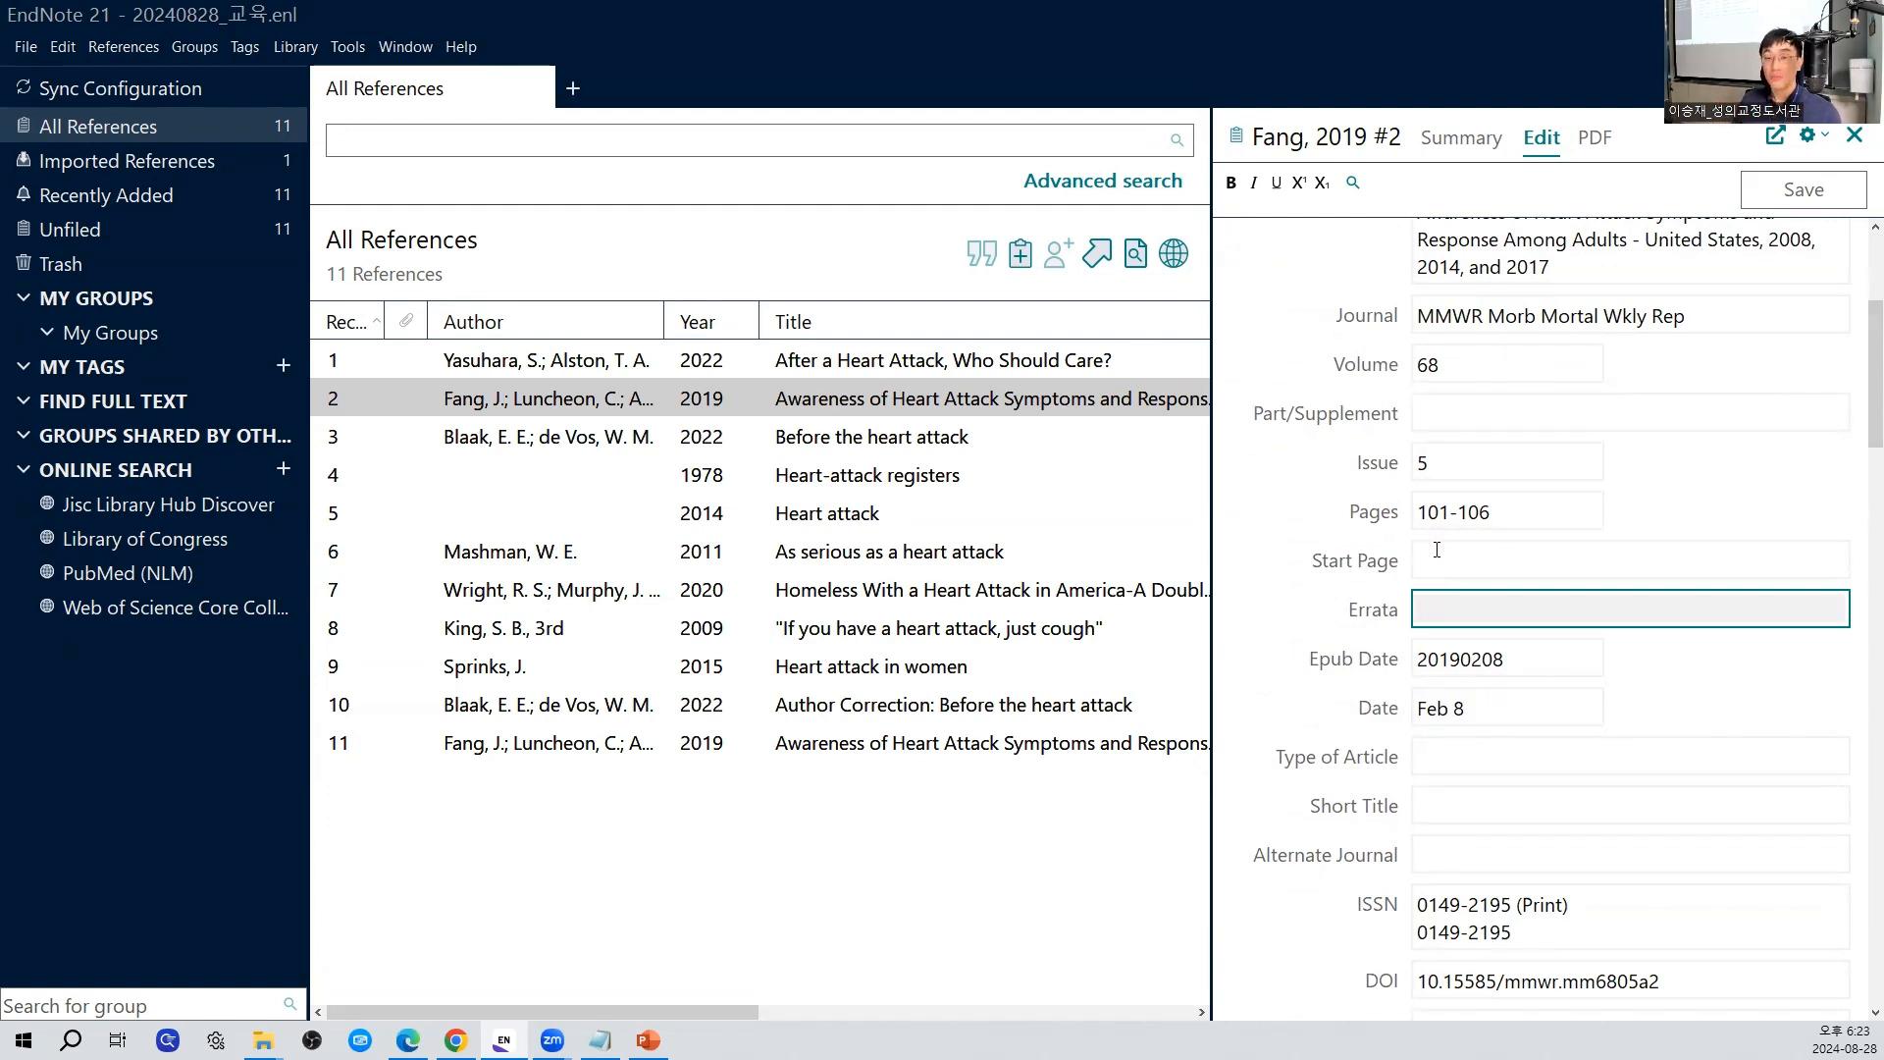
click(1482, 422)
click(1461, 559)
click(1460, 613)
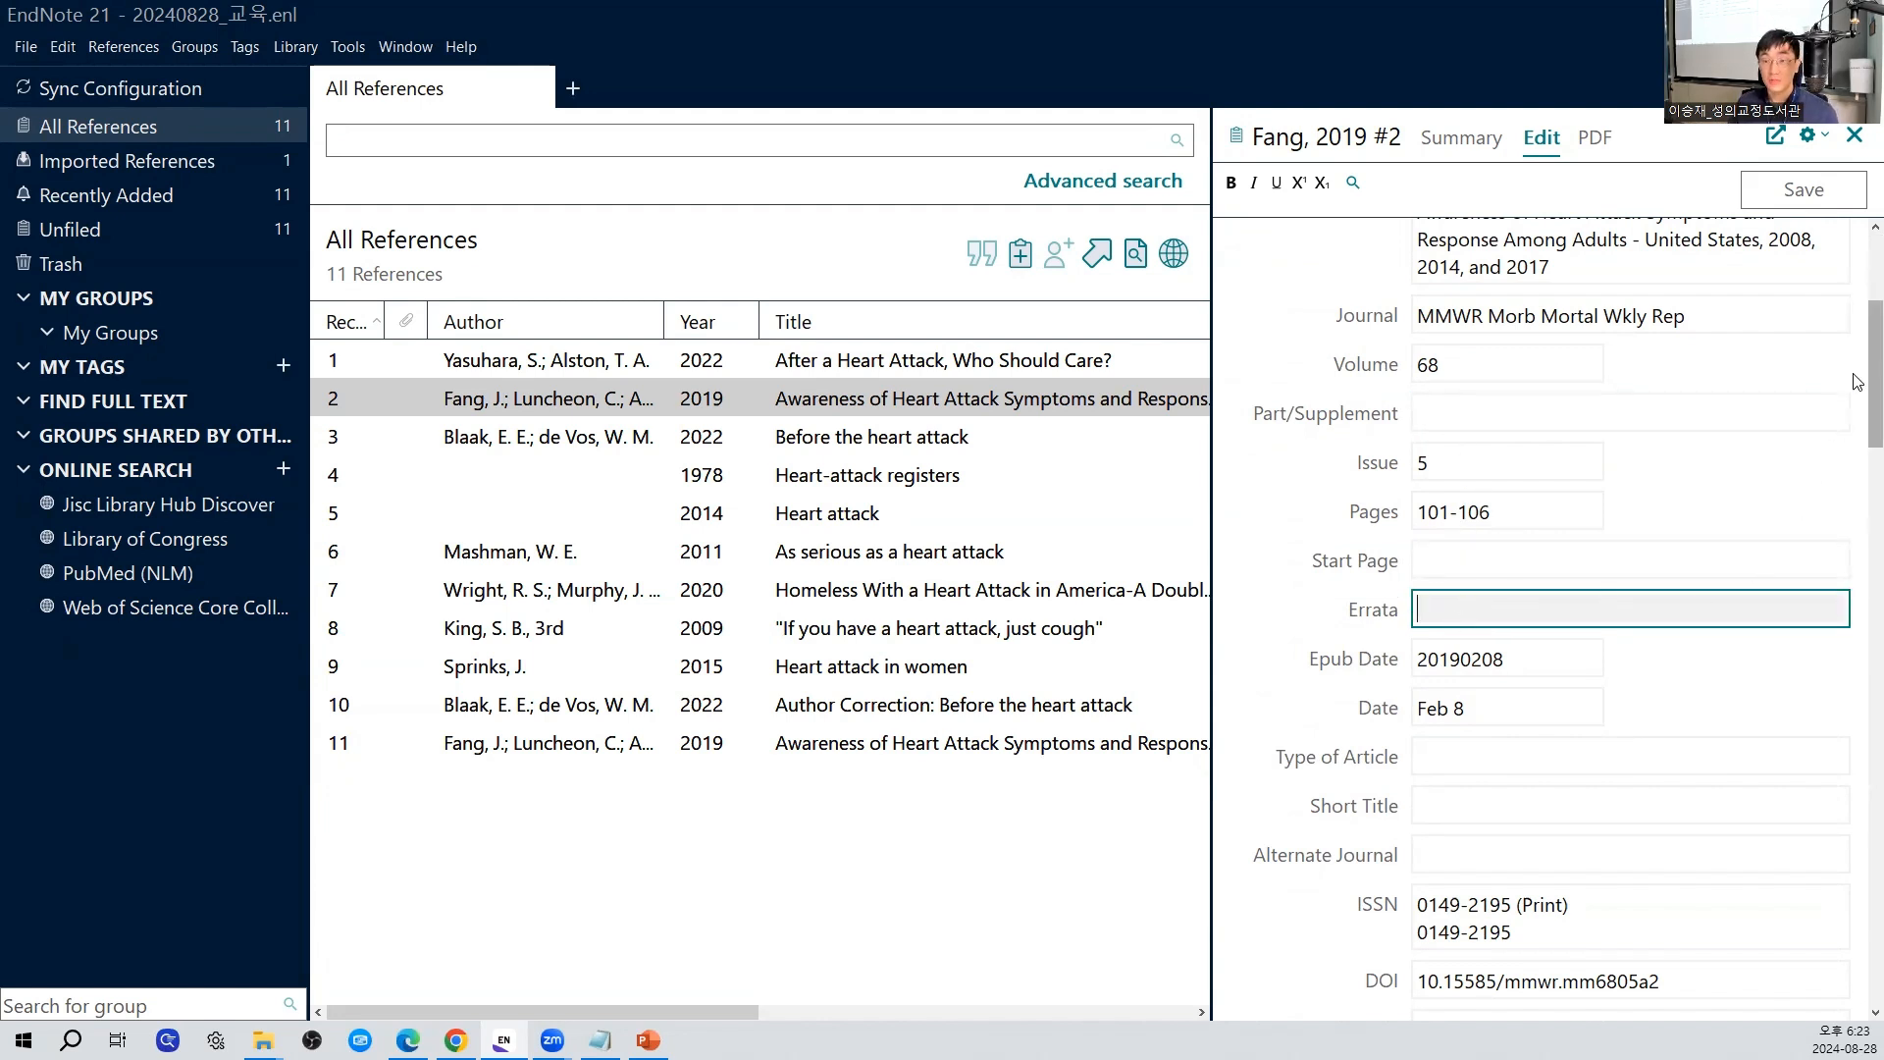
scroll(1850, 437, down, 5)
drag(1856, 442, 1856, 604)
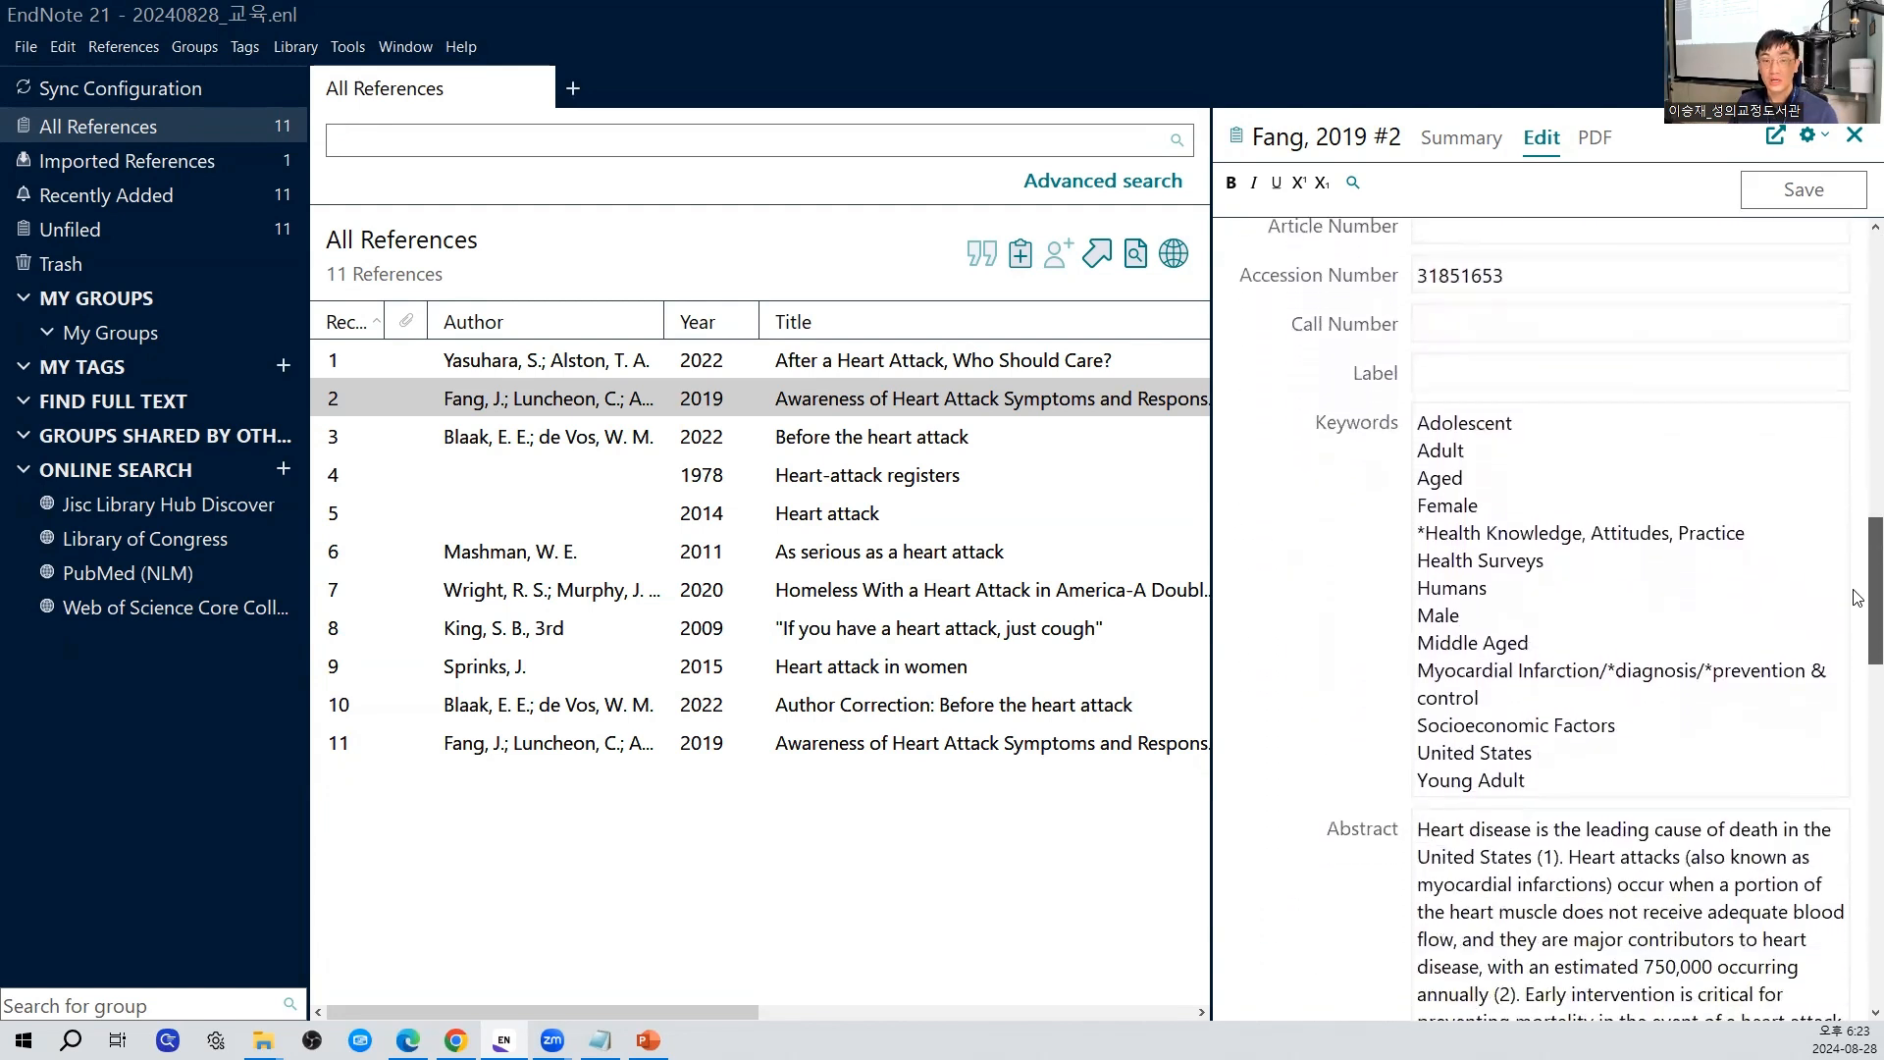
click(1447, 381)
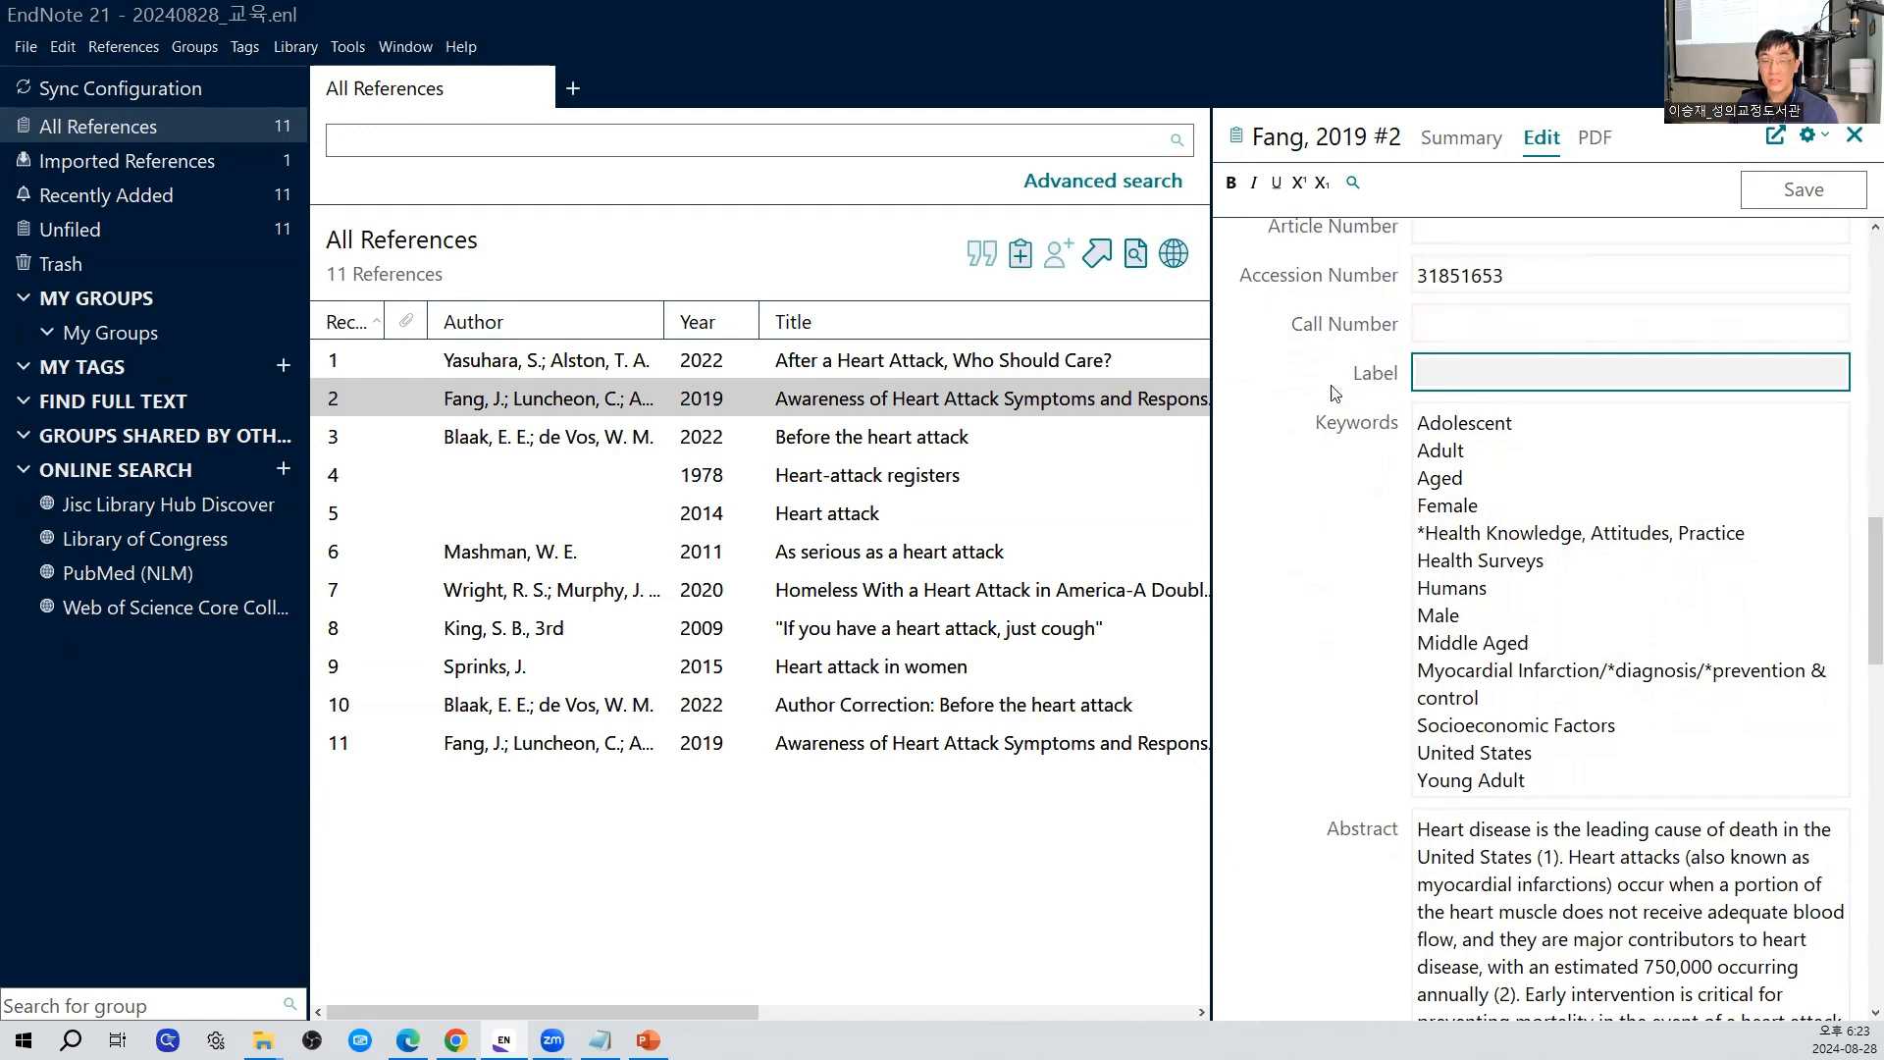
Enter "1. 정보를 추가합니다." in record 2's Research Notes field and save the record
drag(1856, 561, 1857, 889)
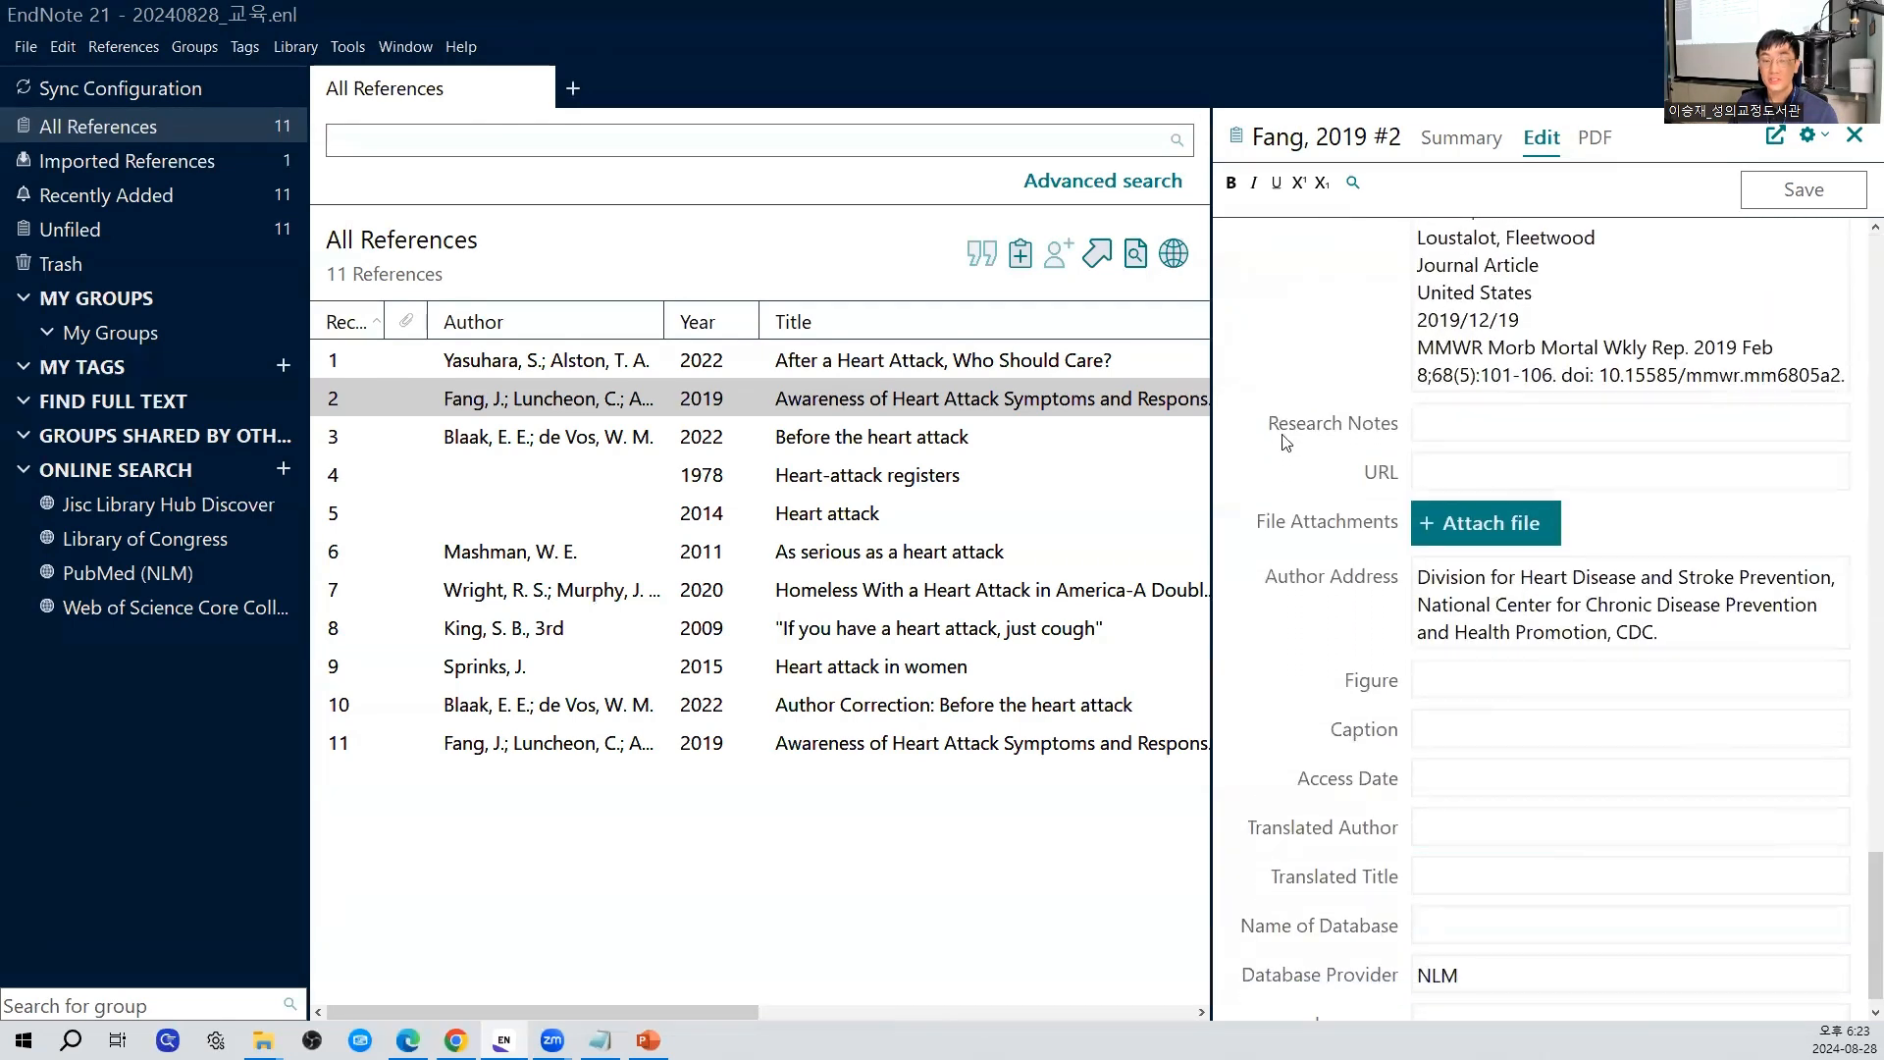
click(1512, 422)
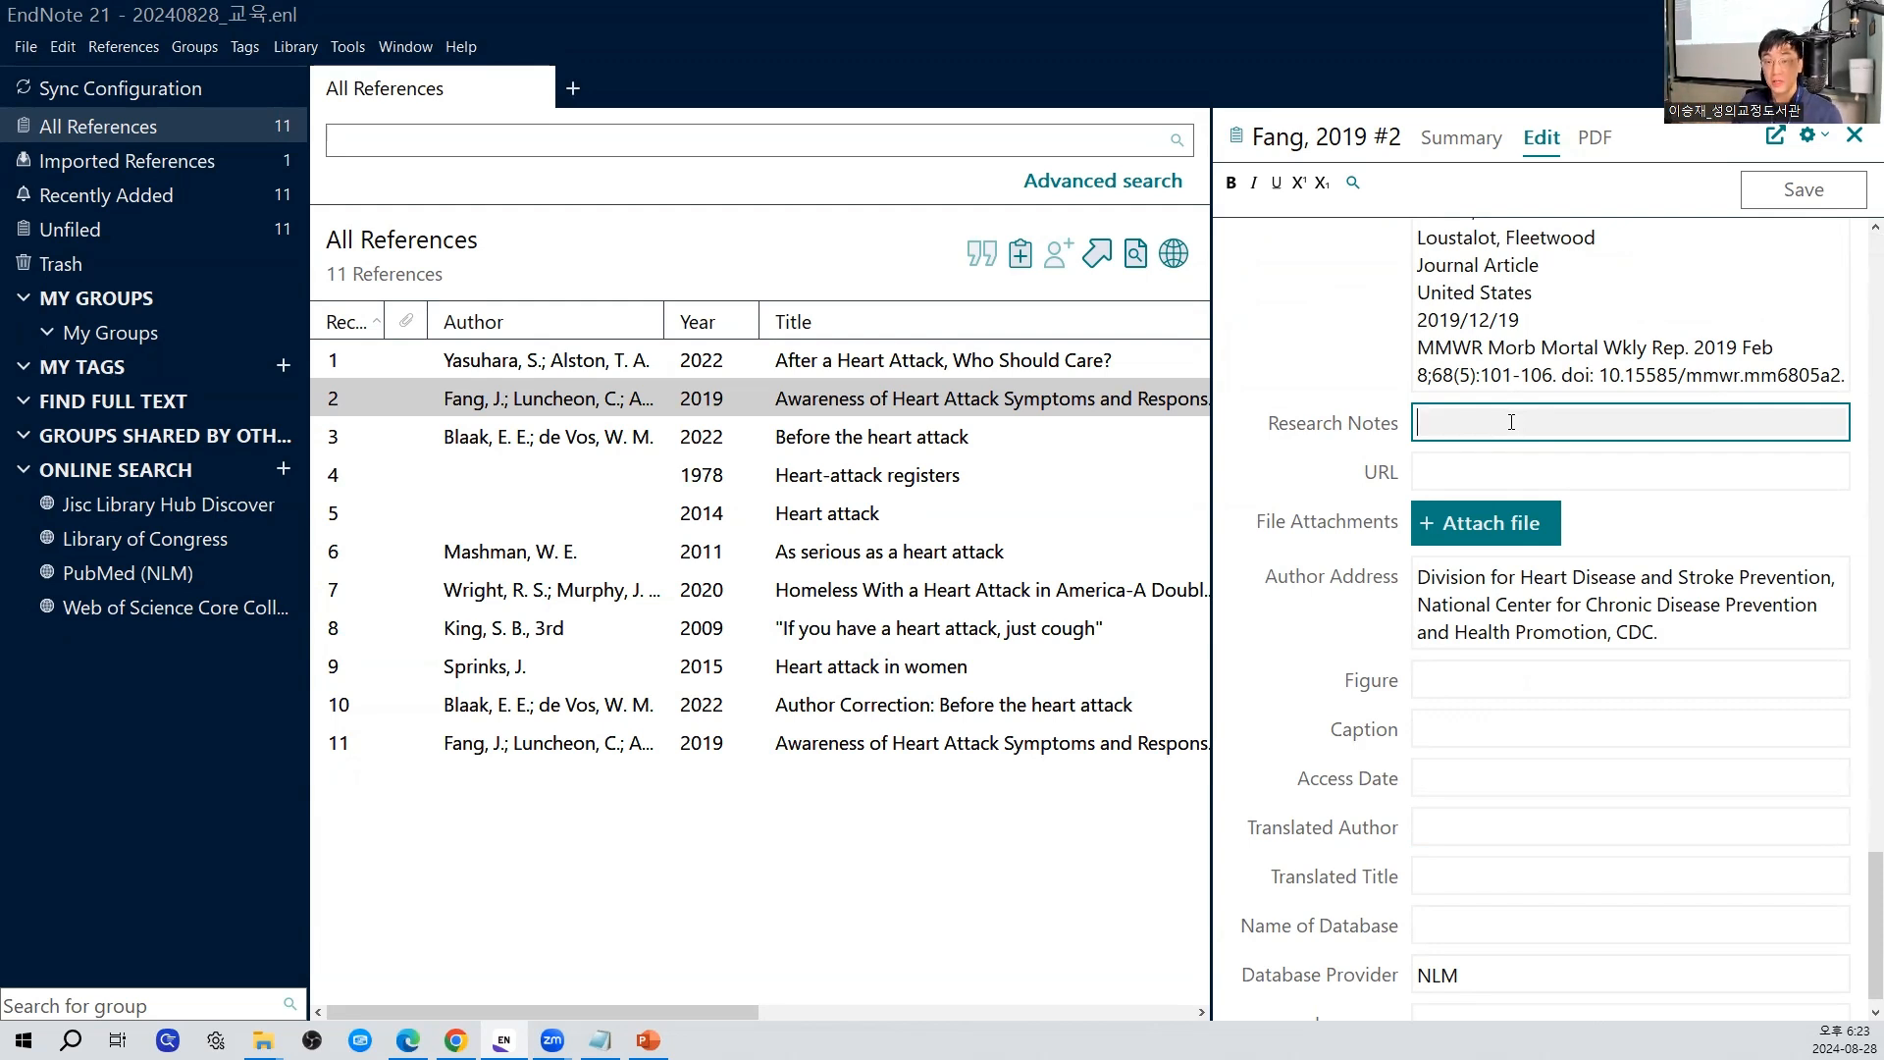
text(1. 정)
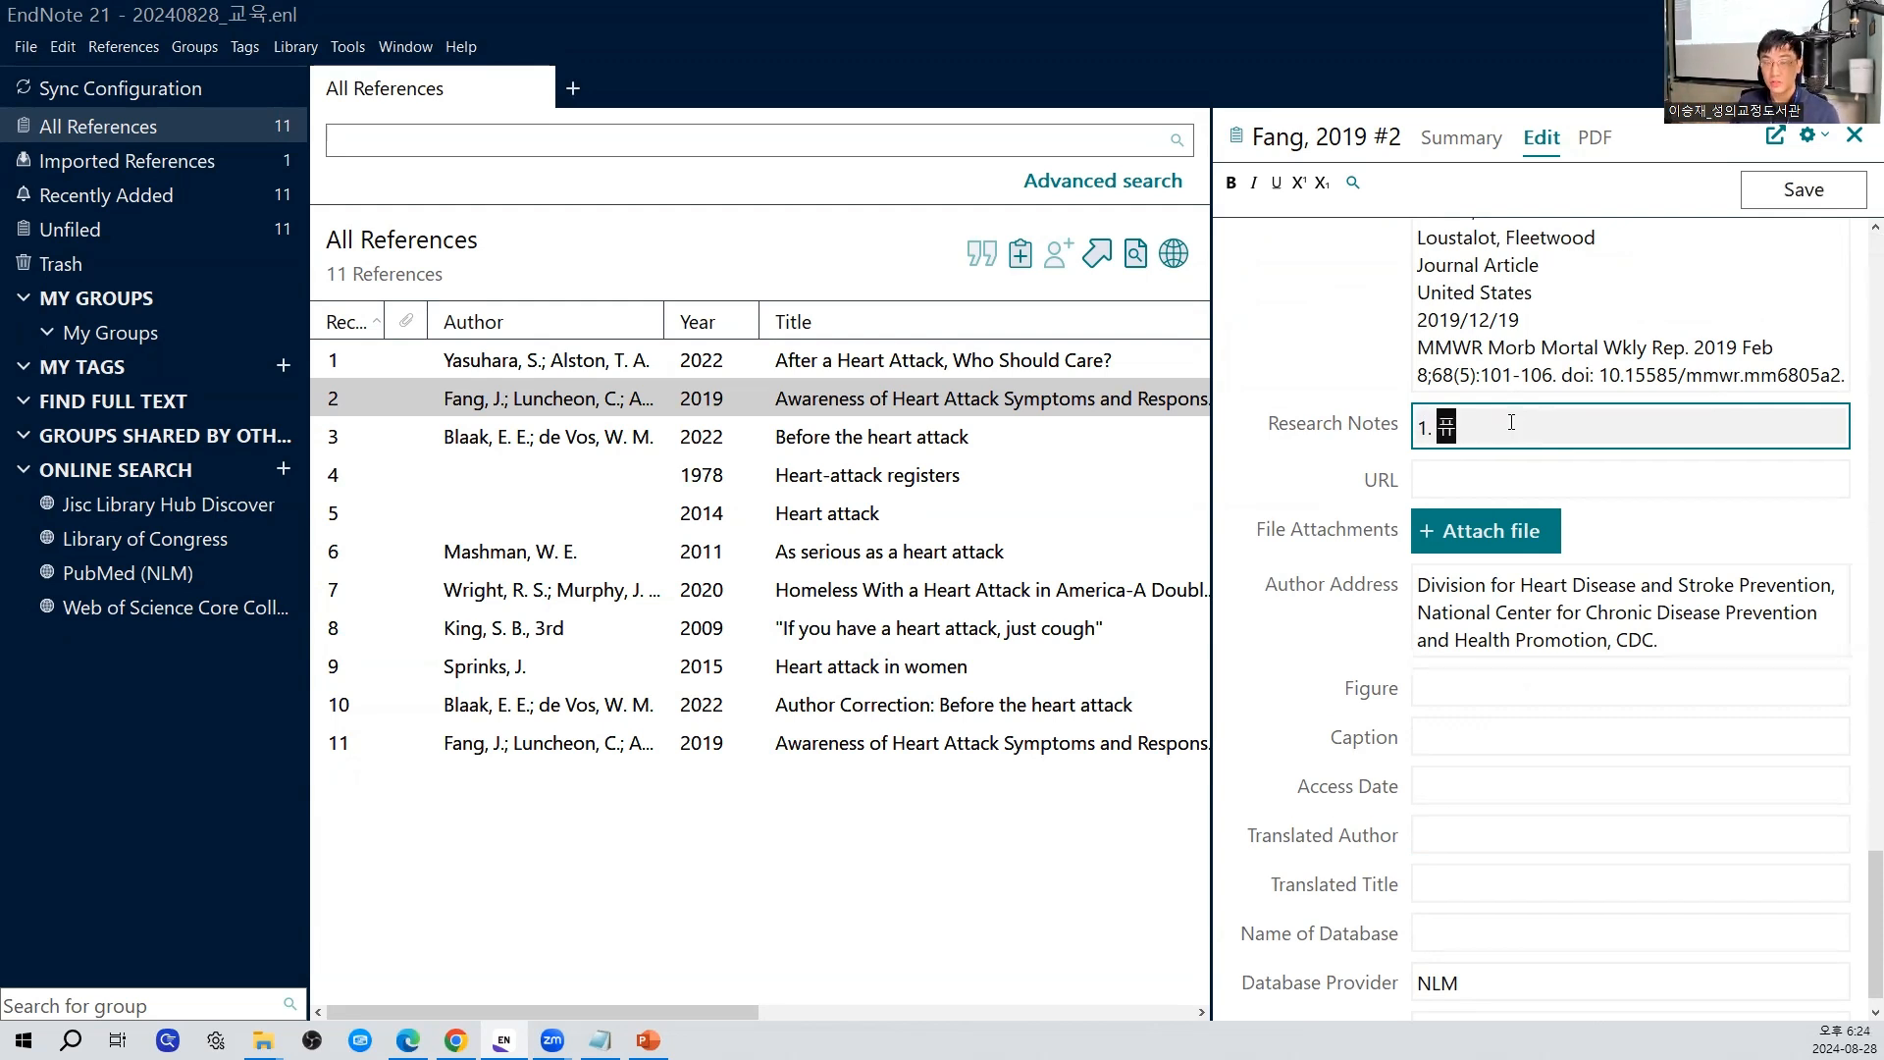
text(보를 추가합니다)
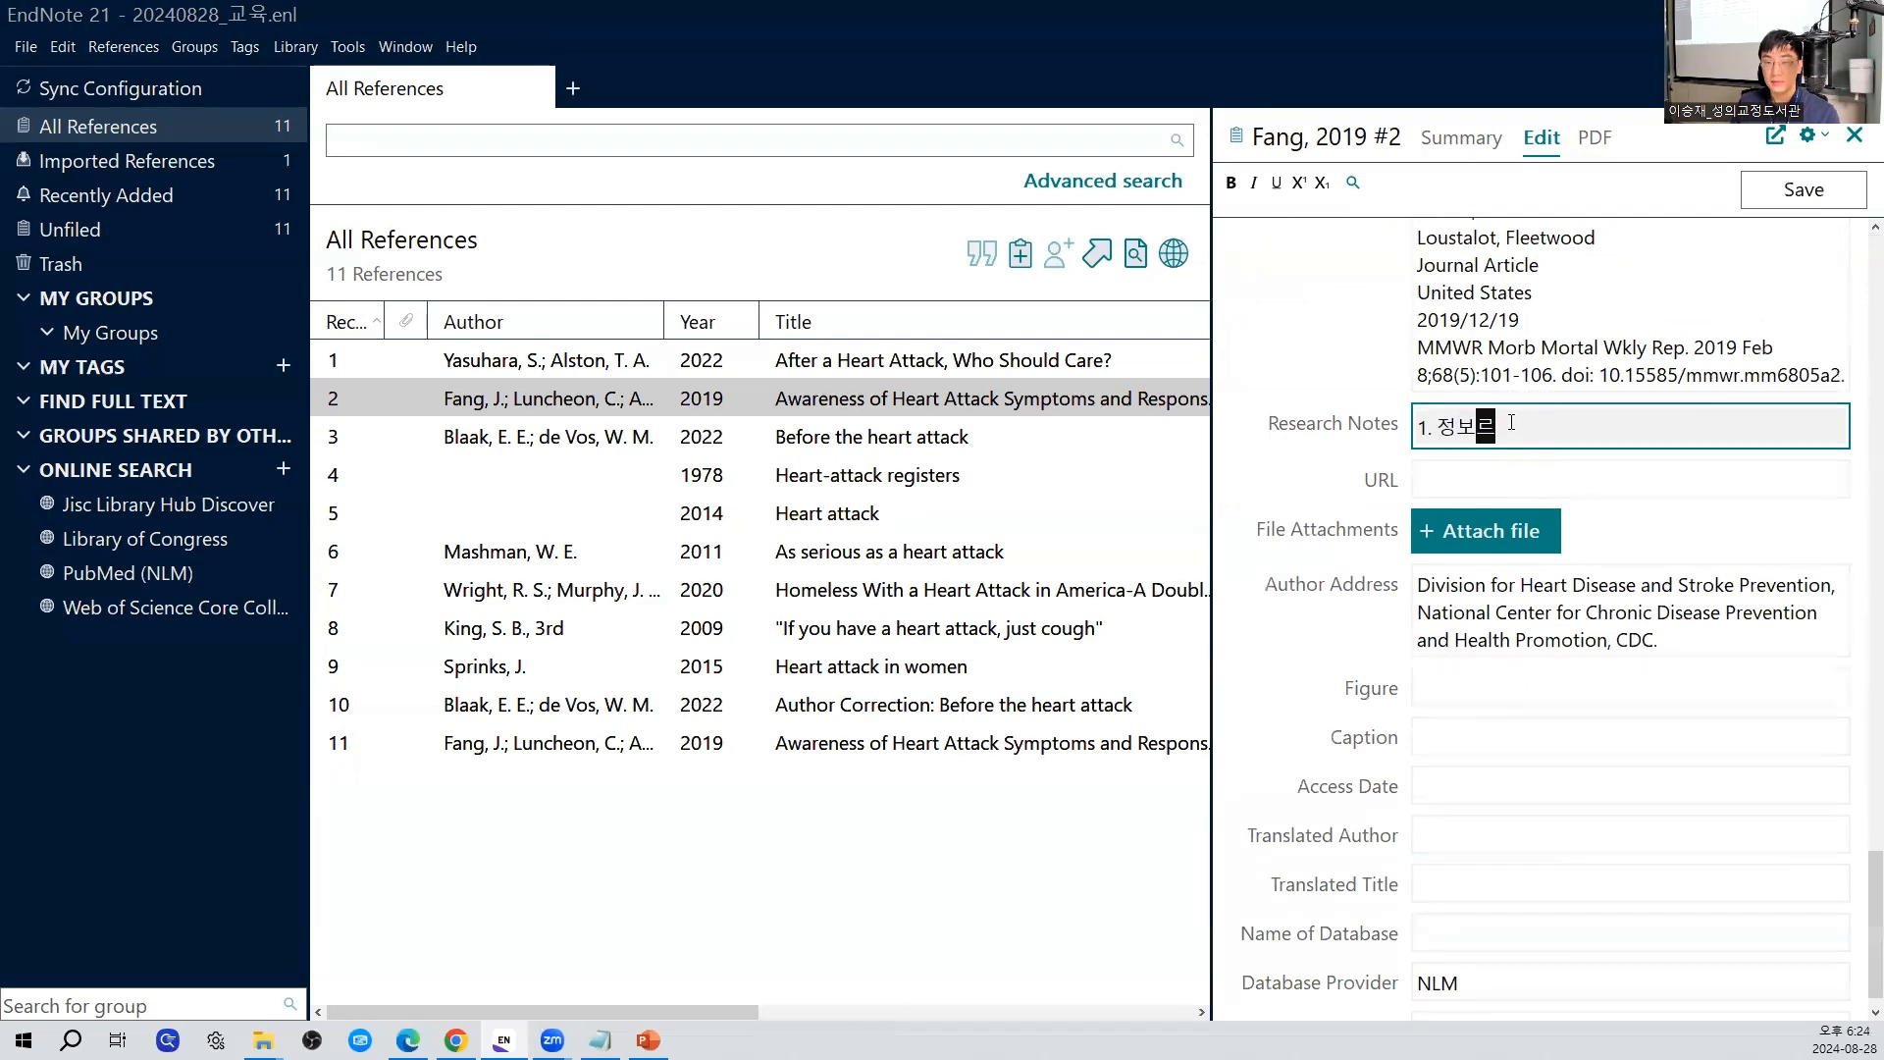
text(.)
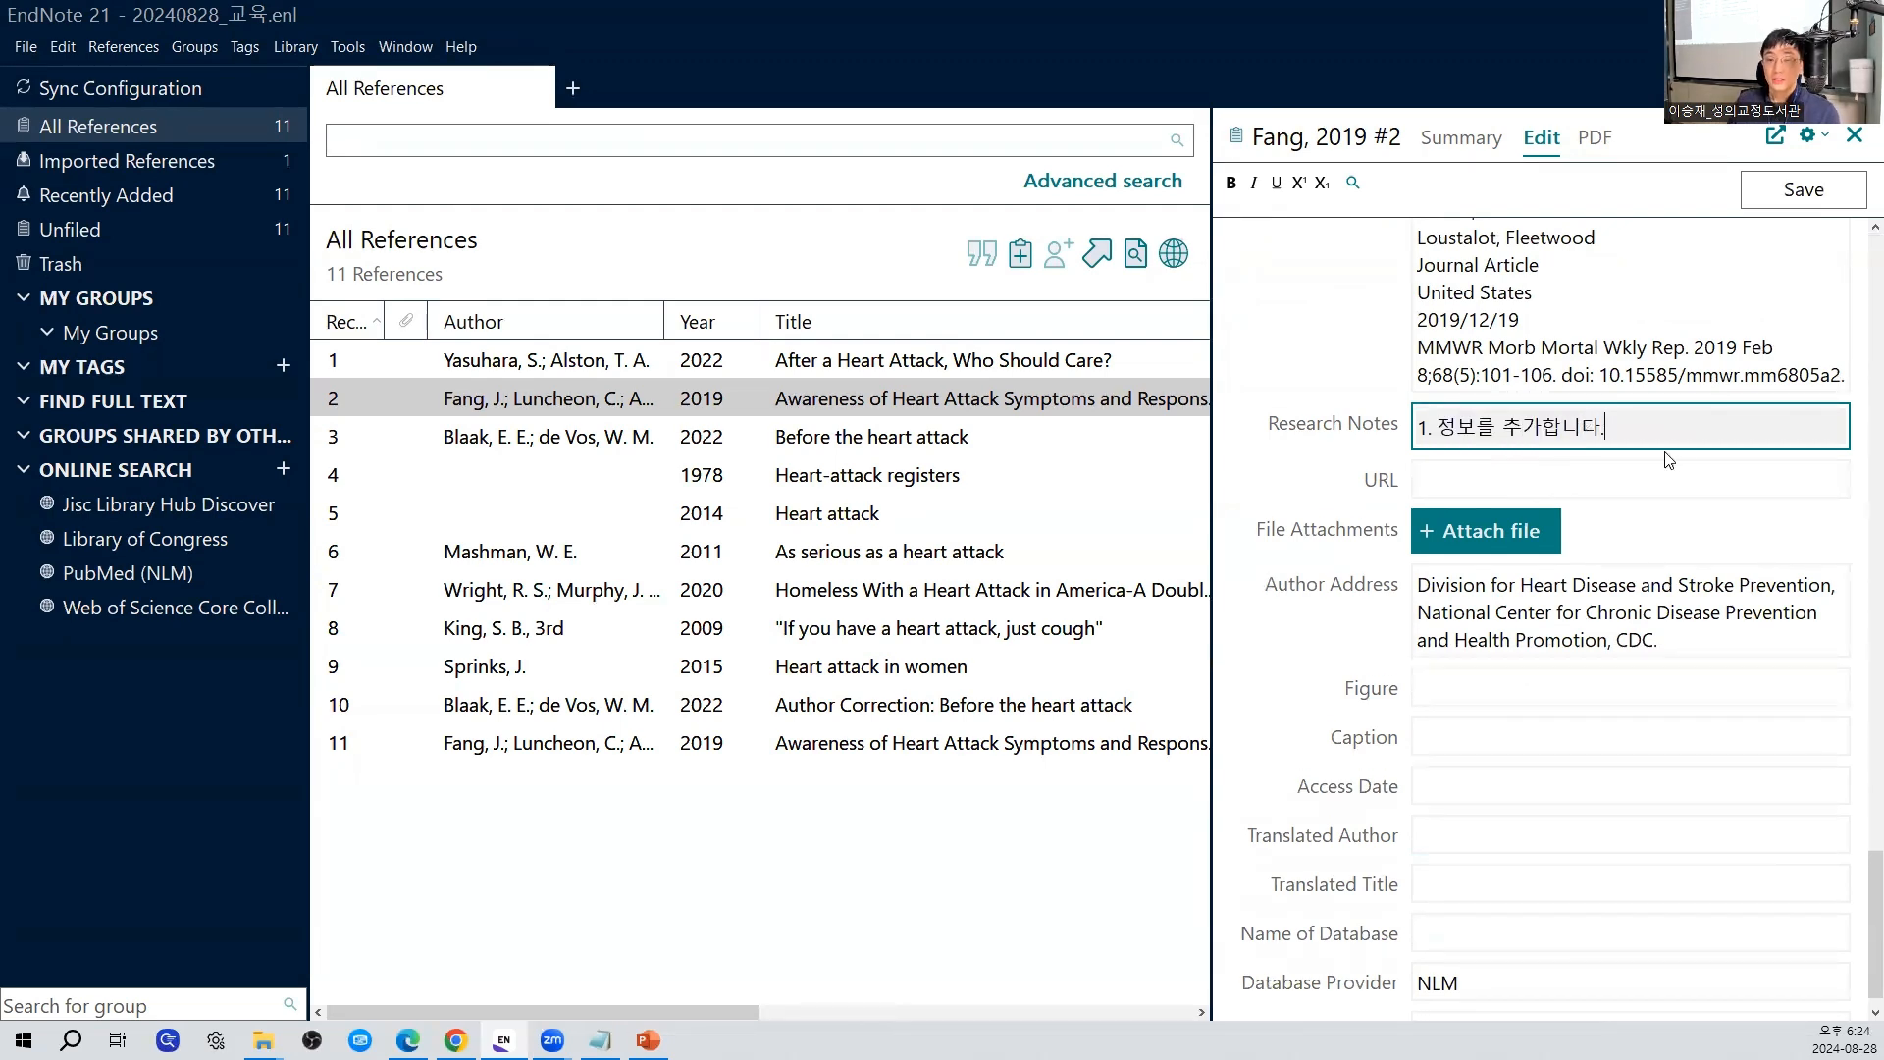
drag(1433, 428, 1378, 439)
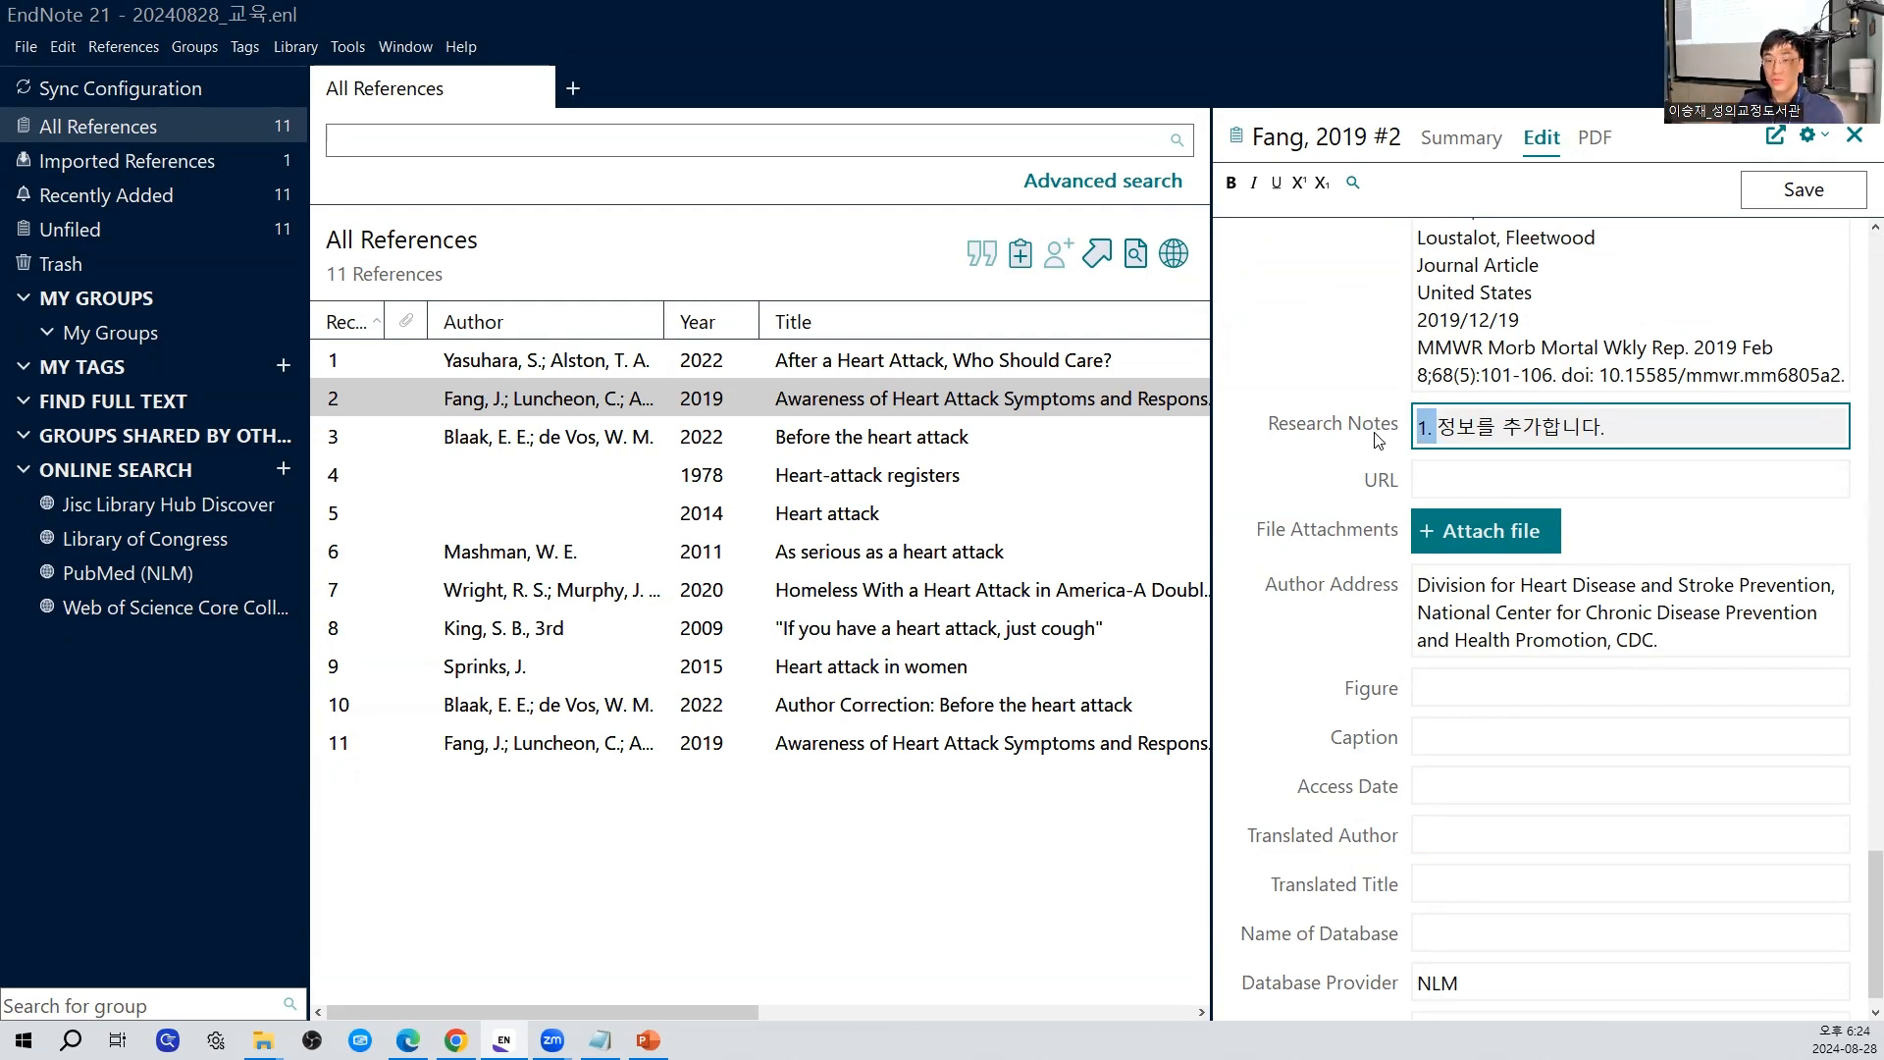
click(1804, 192)
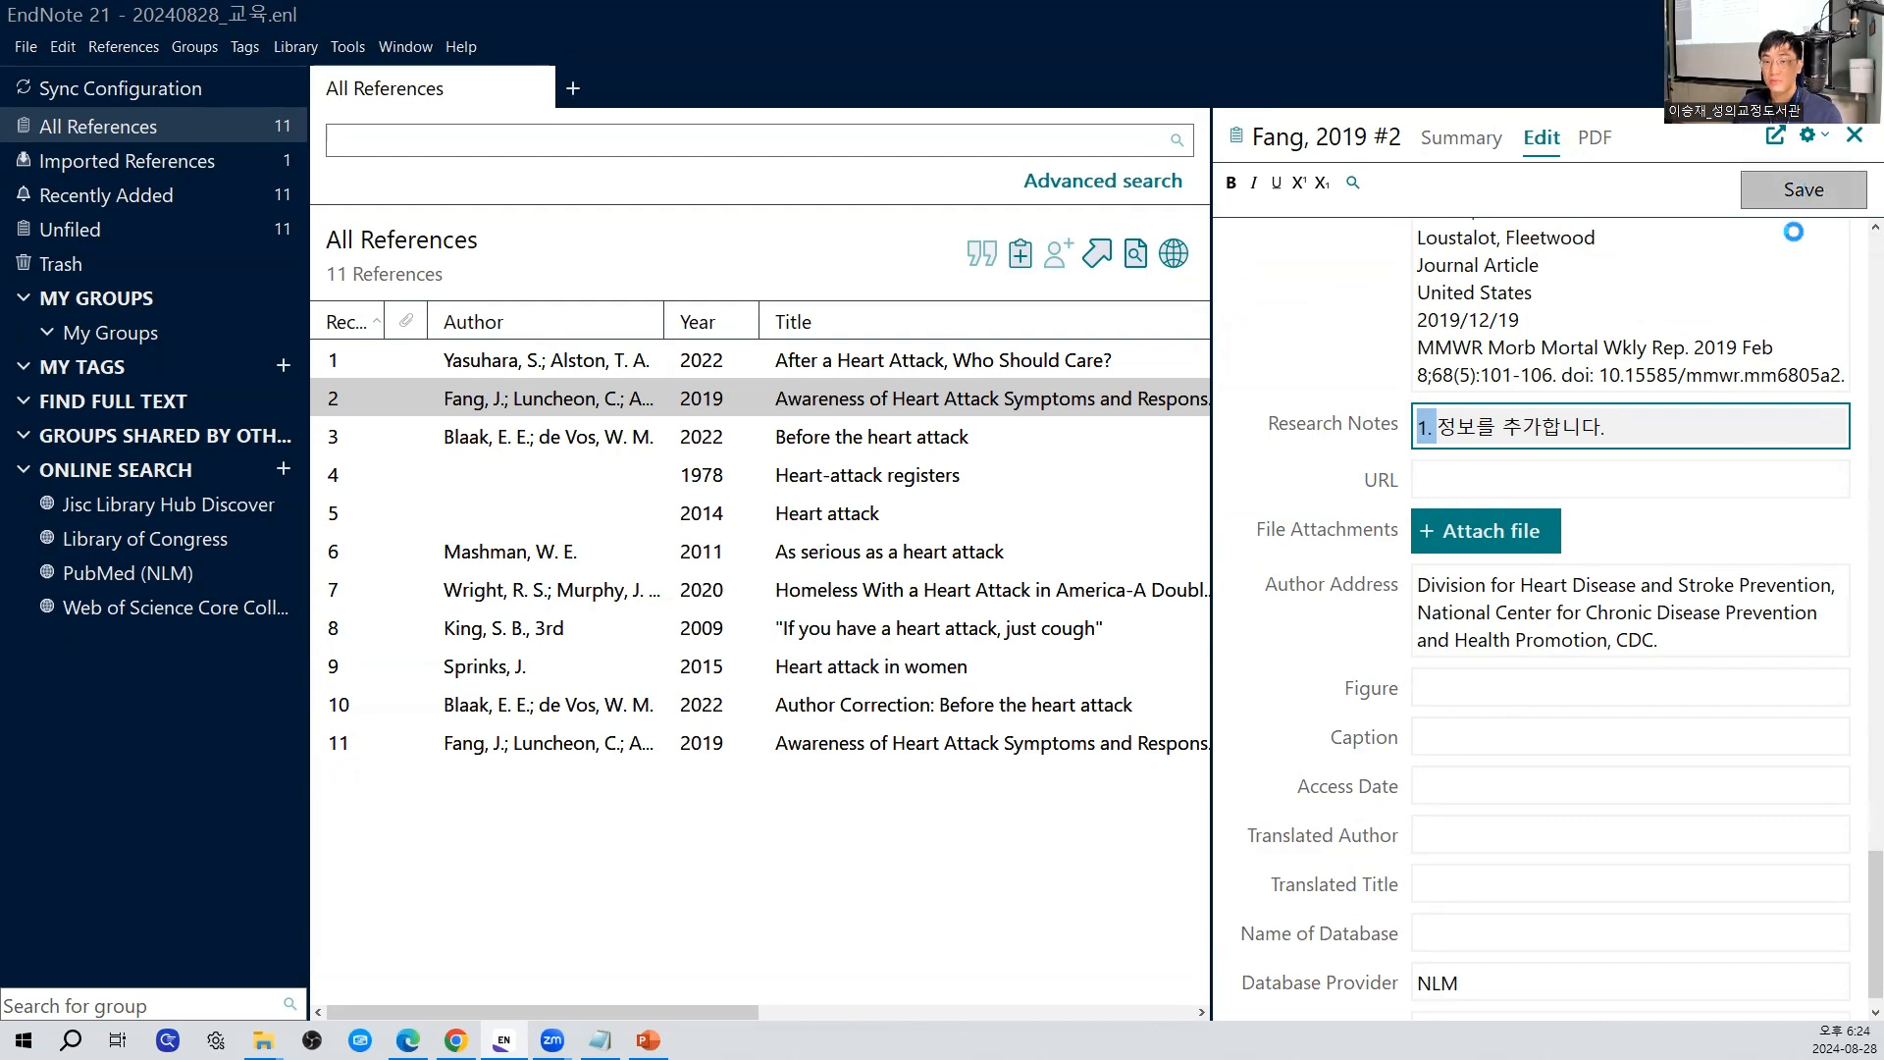
Enter "2. 다른 정보를 추가합니다." in record 3's Research Notes field and save the record
click(973, 454)
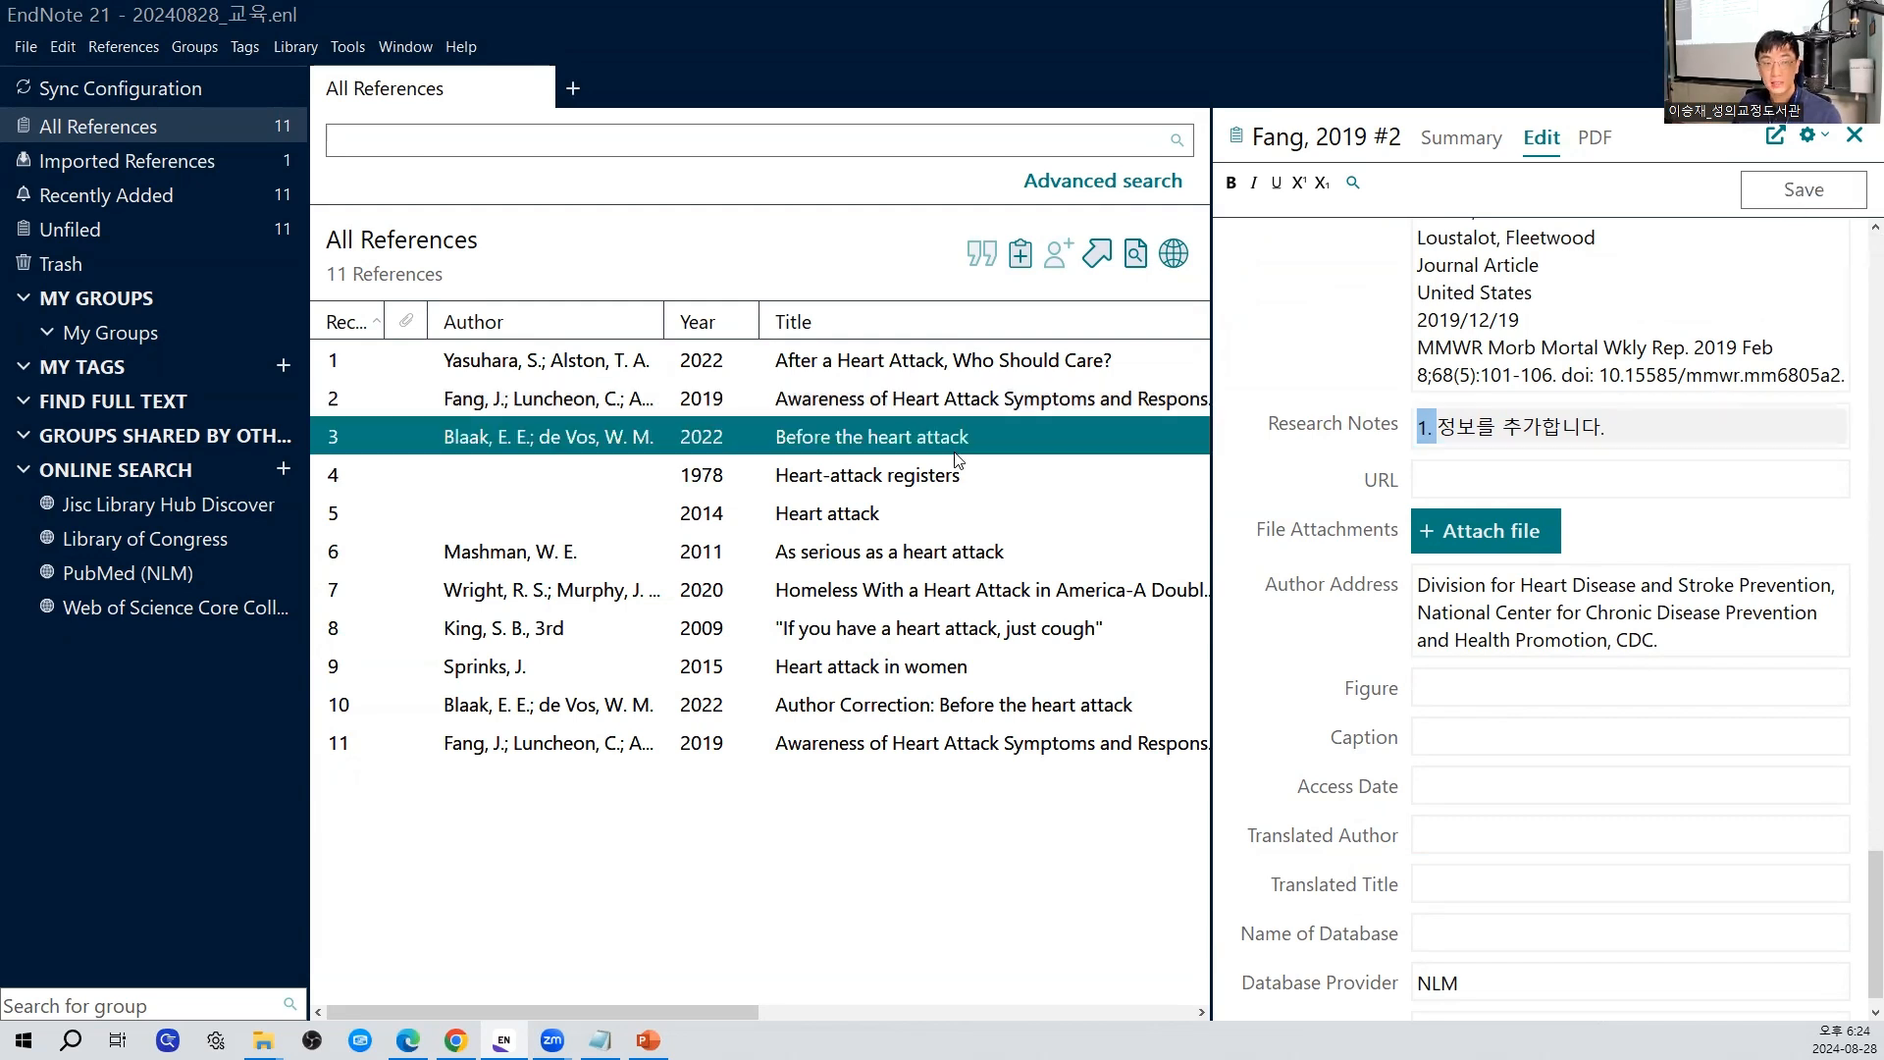
click(1476, 261)
text(2. 다른 정볼)
text(를 추가합니다.)
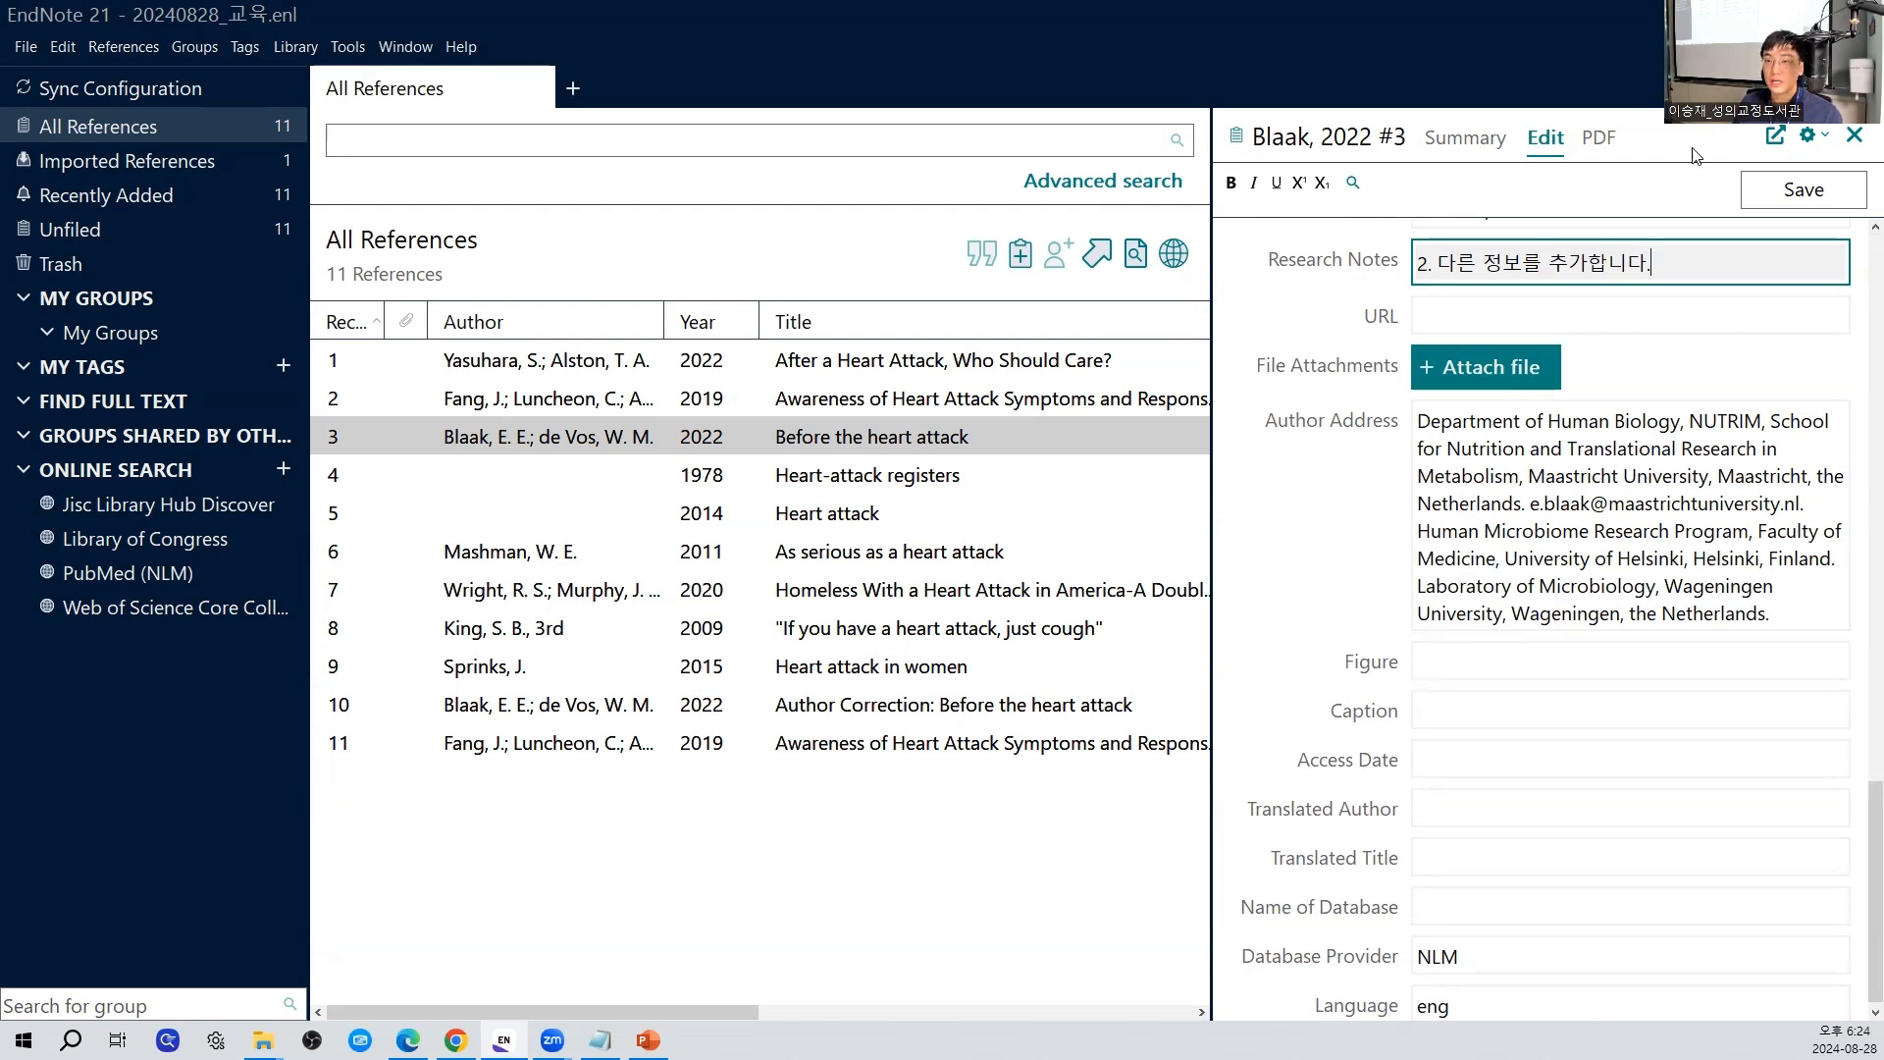
click(1793, 188)
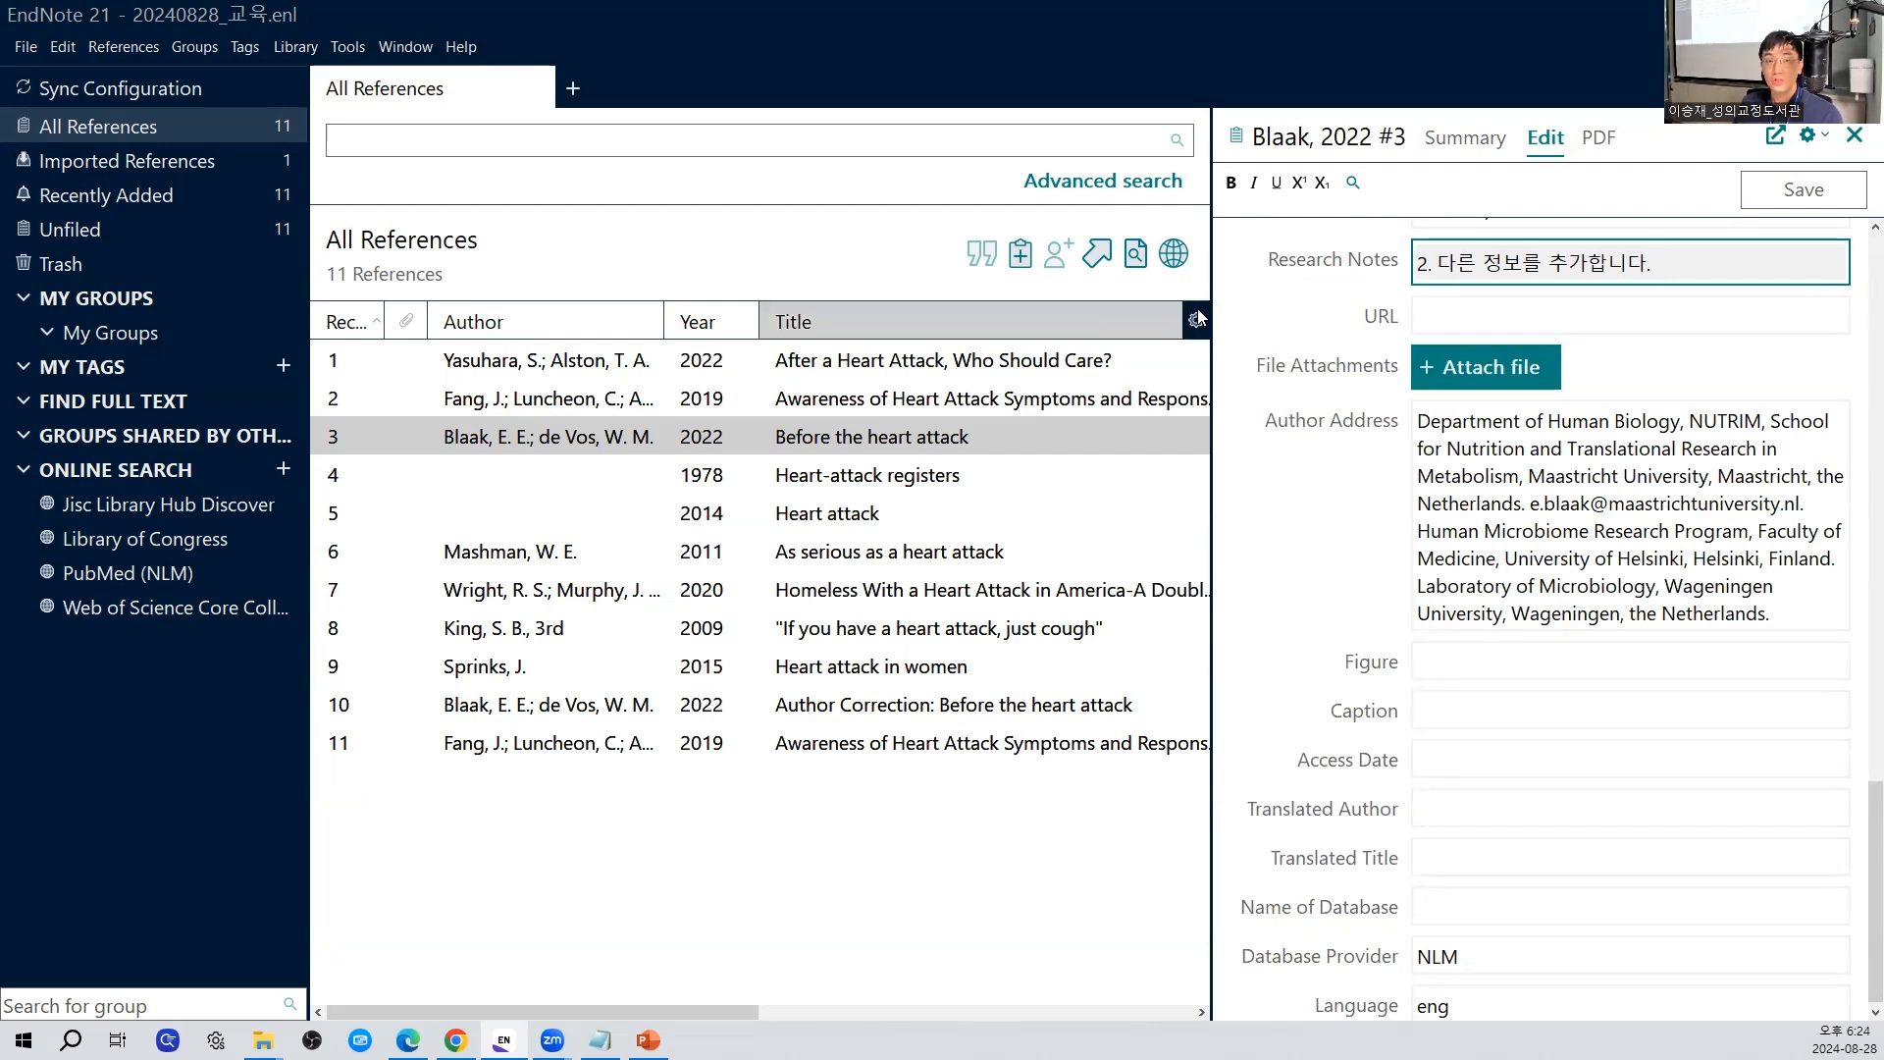
Close record 3's details and adjust the reference list's column widths so the Research Notes entries can be read in full
drag(1214, 313, 1394, 306)
click(1604, 143)
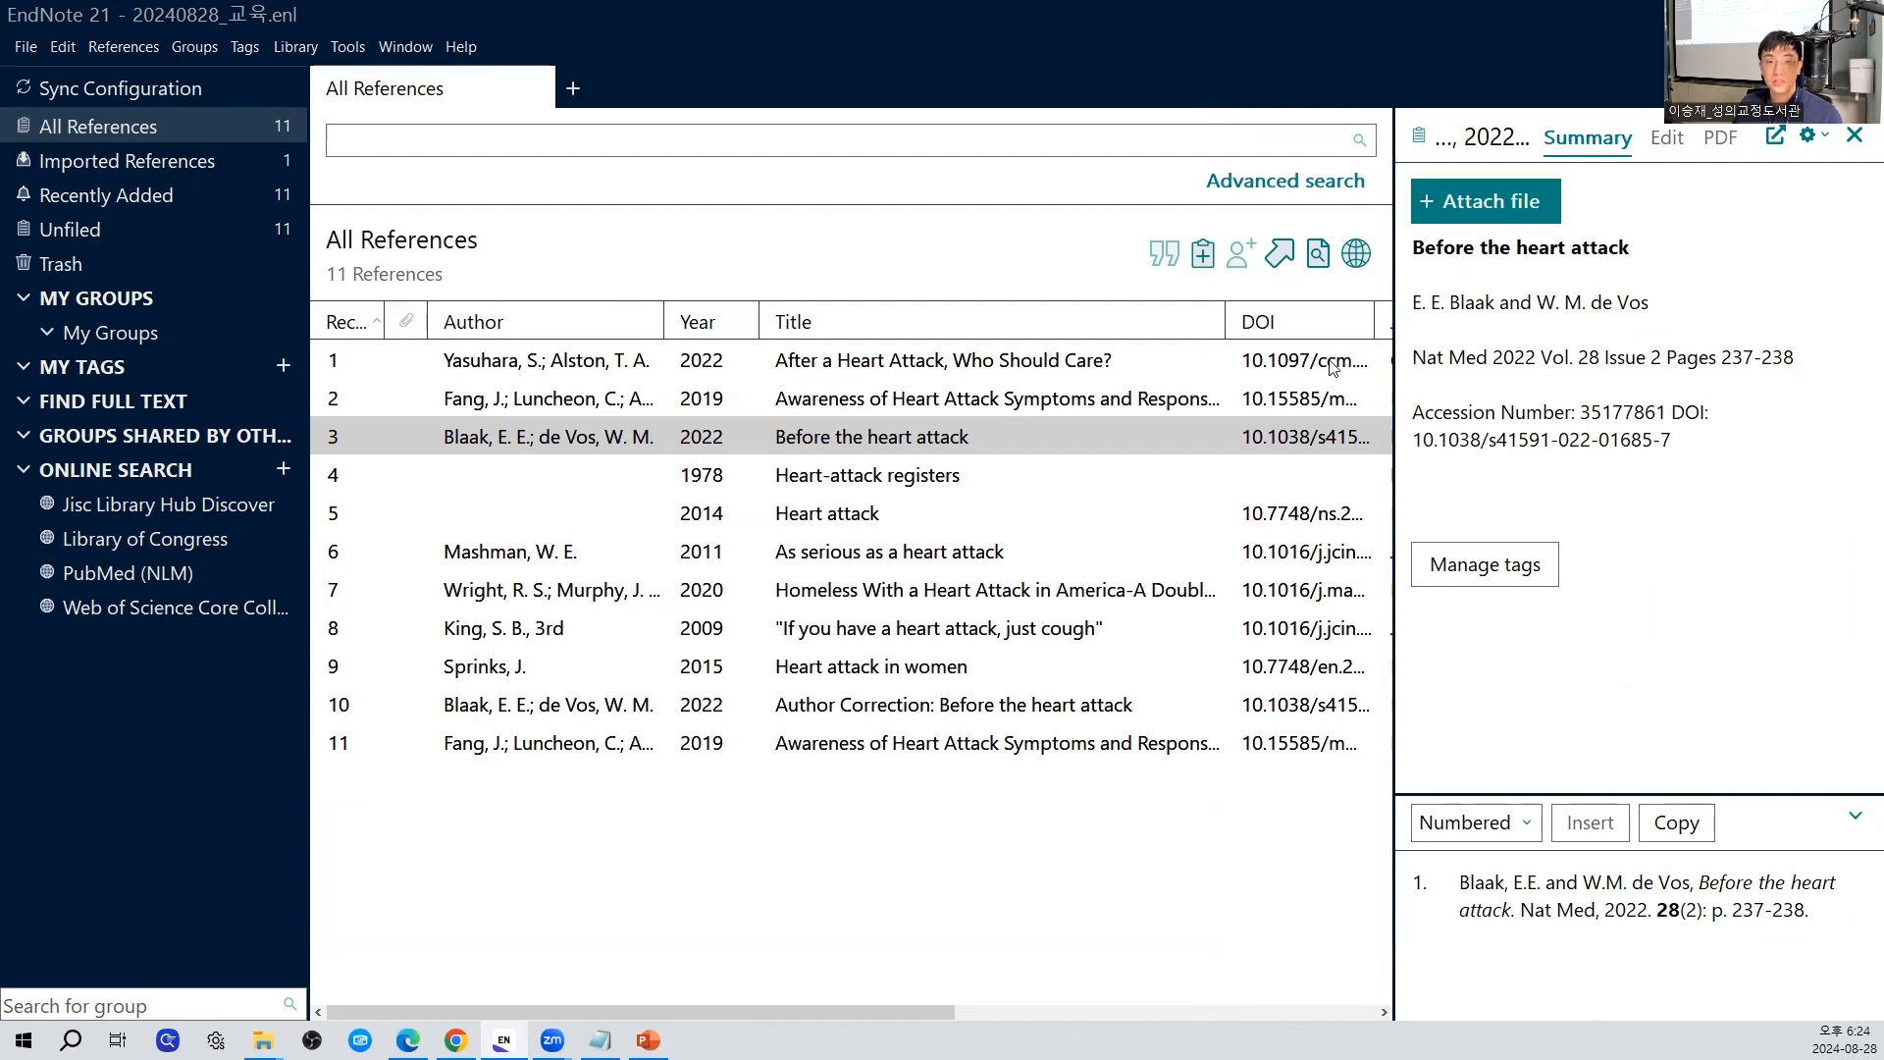
drag(1225, 322, 945, 322)
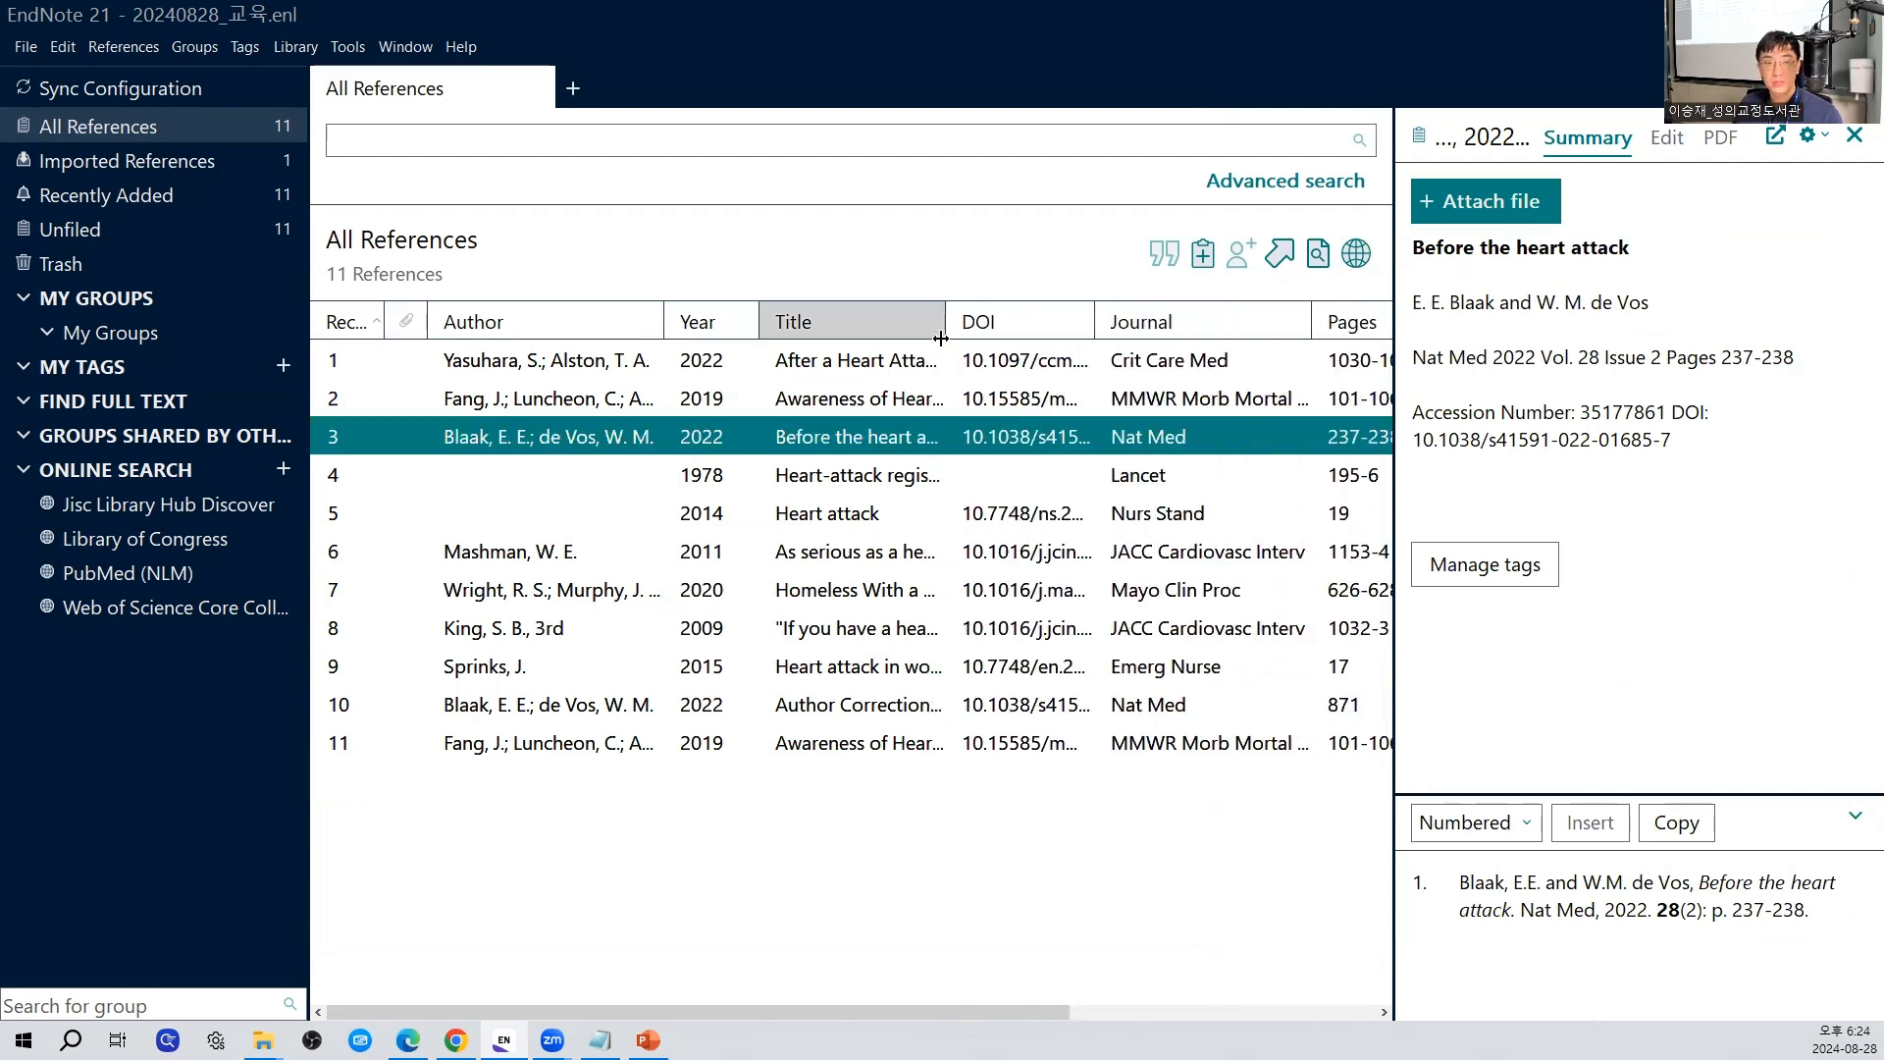
click(1854, 134)
drag(1705, 322, 1482, 324)
drag(1690, 322, 1774, 324)
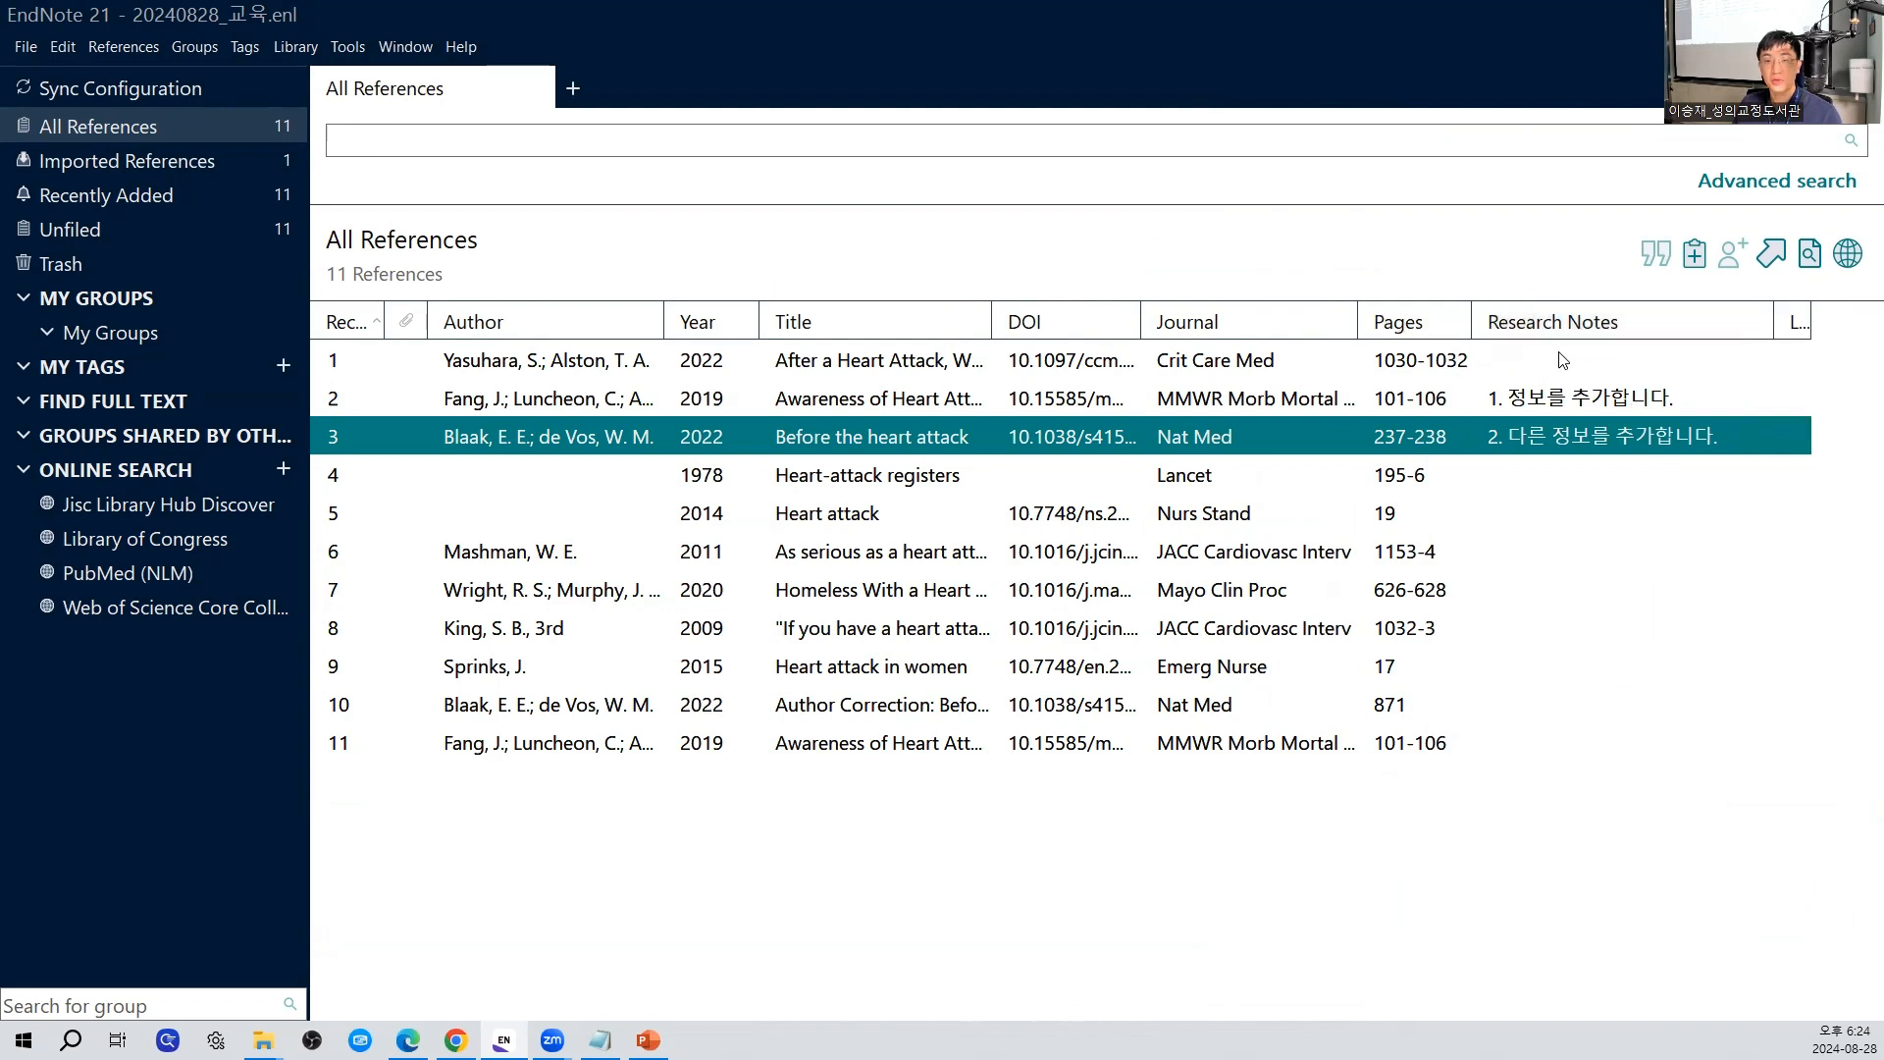
click(1606, 402)
click(1587, 435)
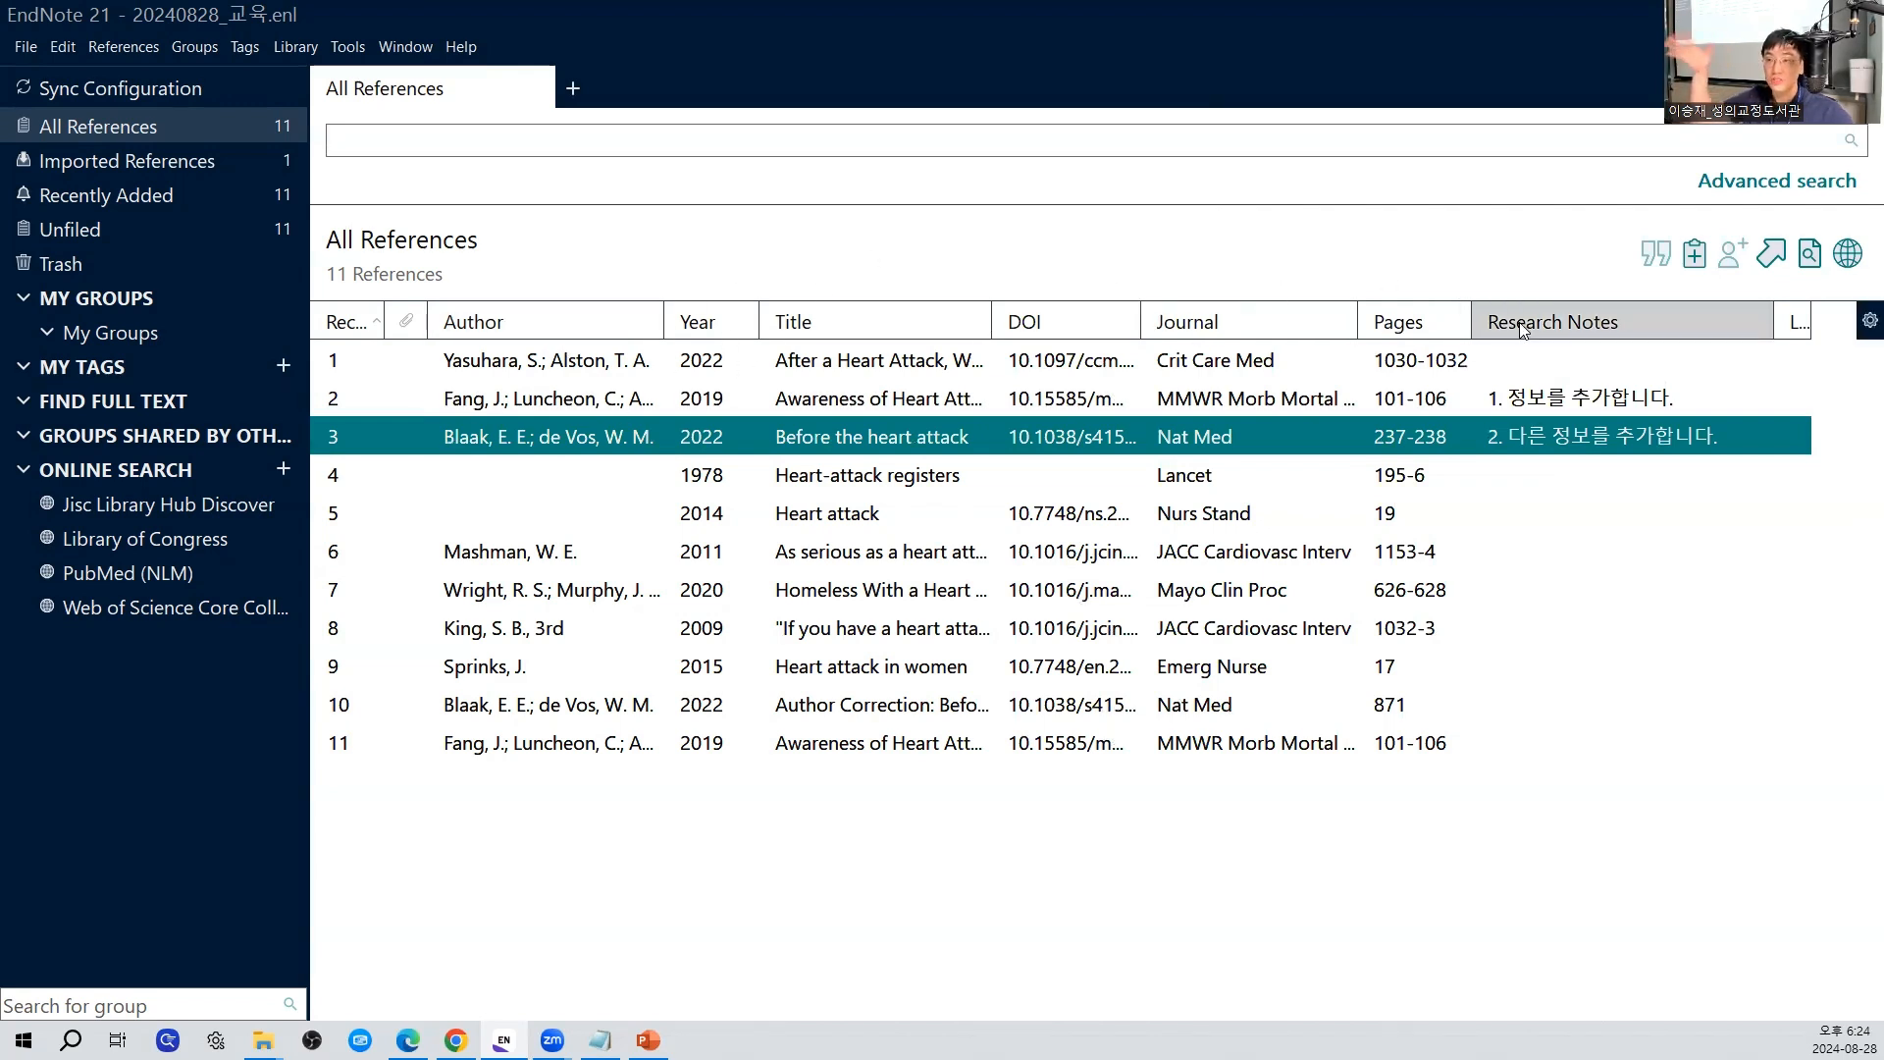
Hide the Label column in the reference list and check the remaining column choices, including Research Notes
right_click(835, 318)
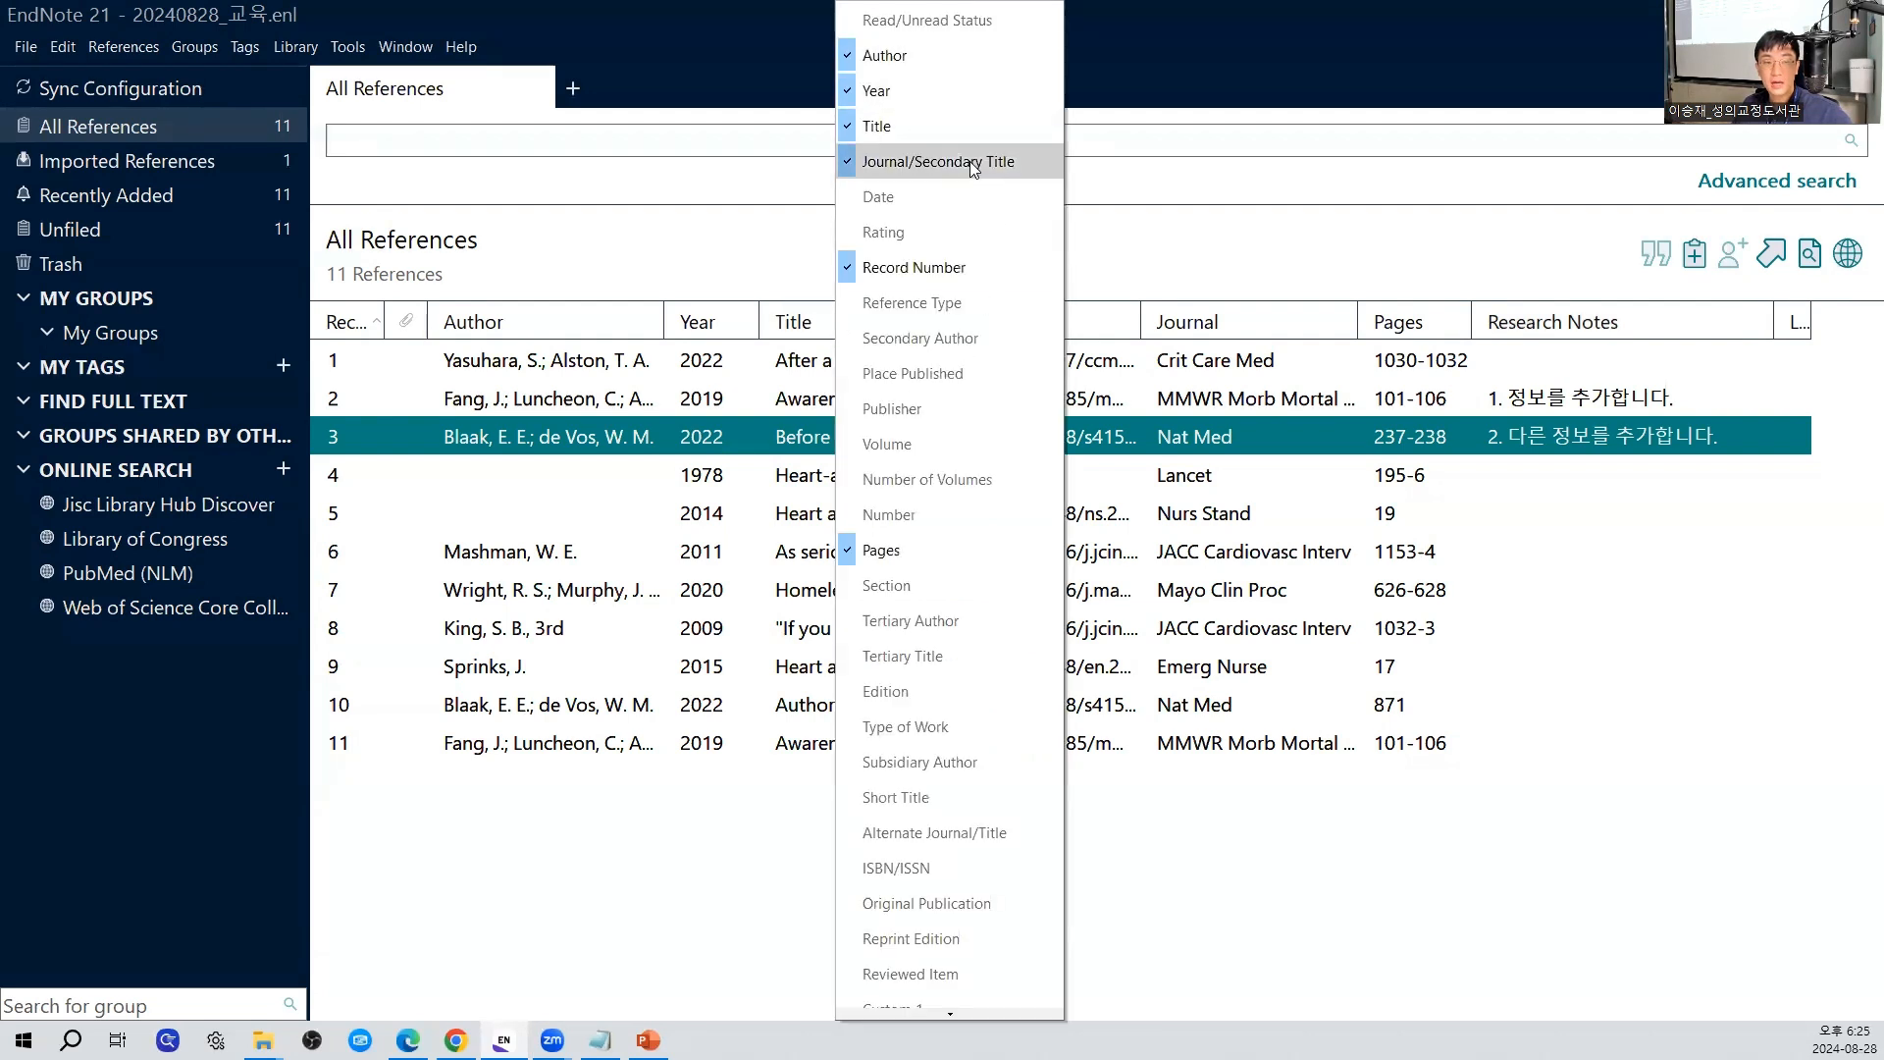
mouse_move(936, 1017)
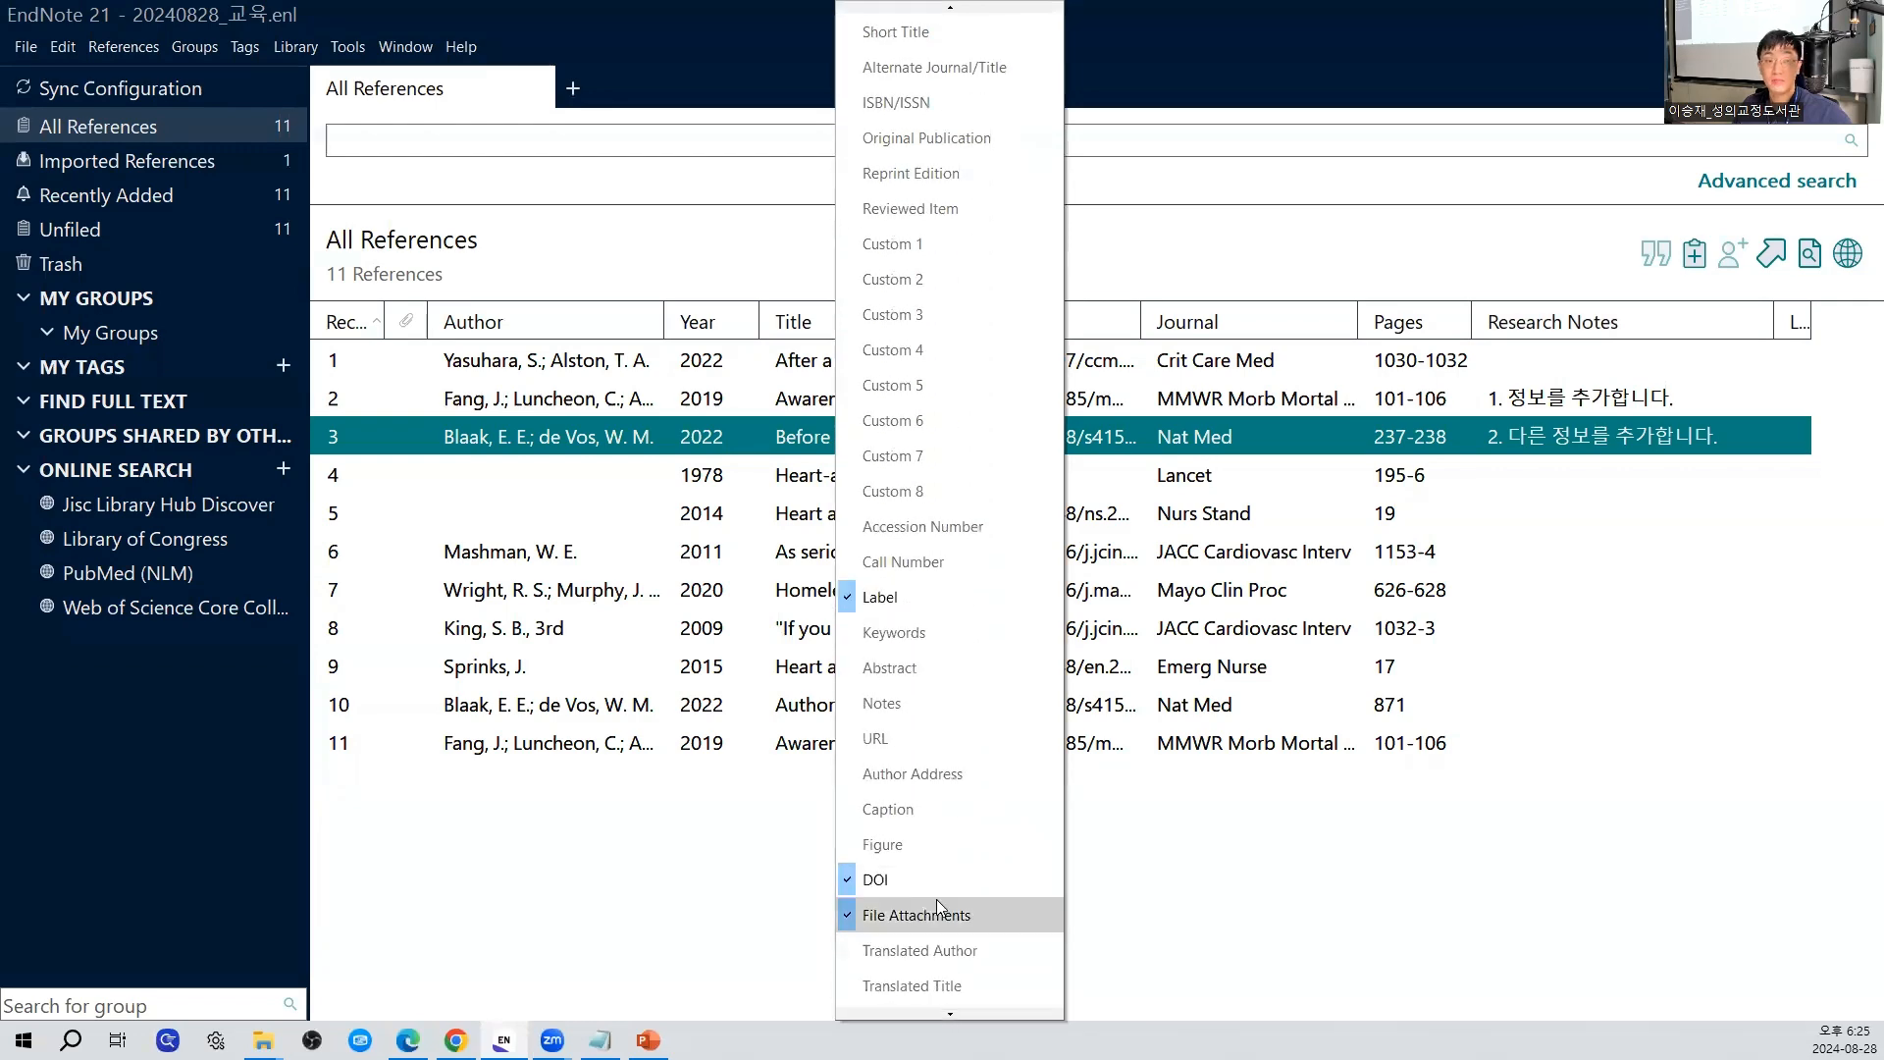
click(928, 597)
right_click(895, 330)
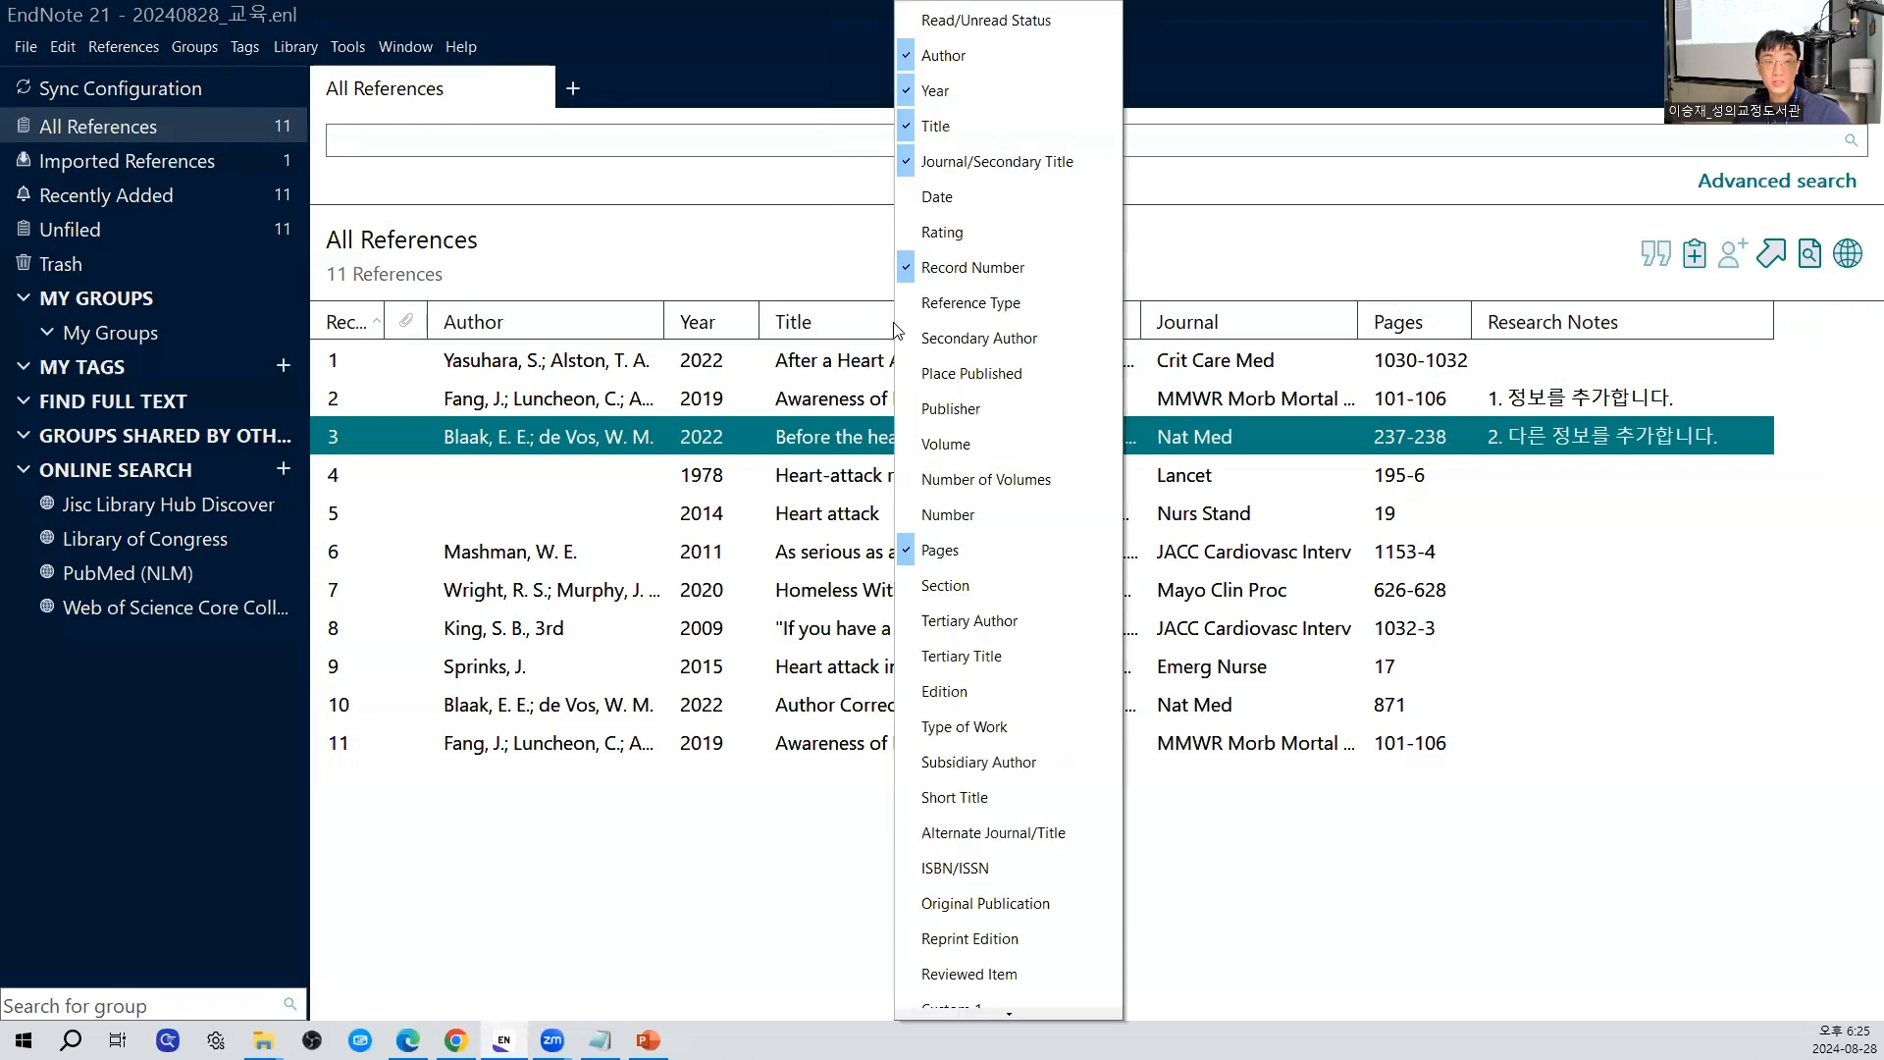
mouse_move(981, 1015)
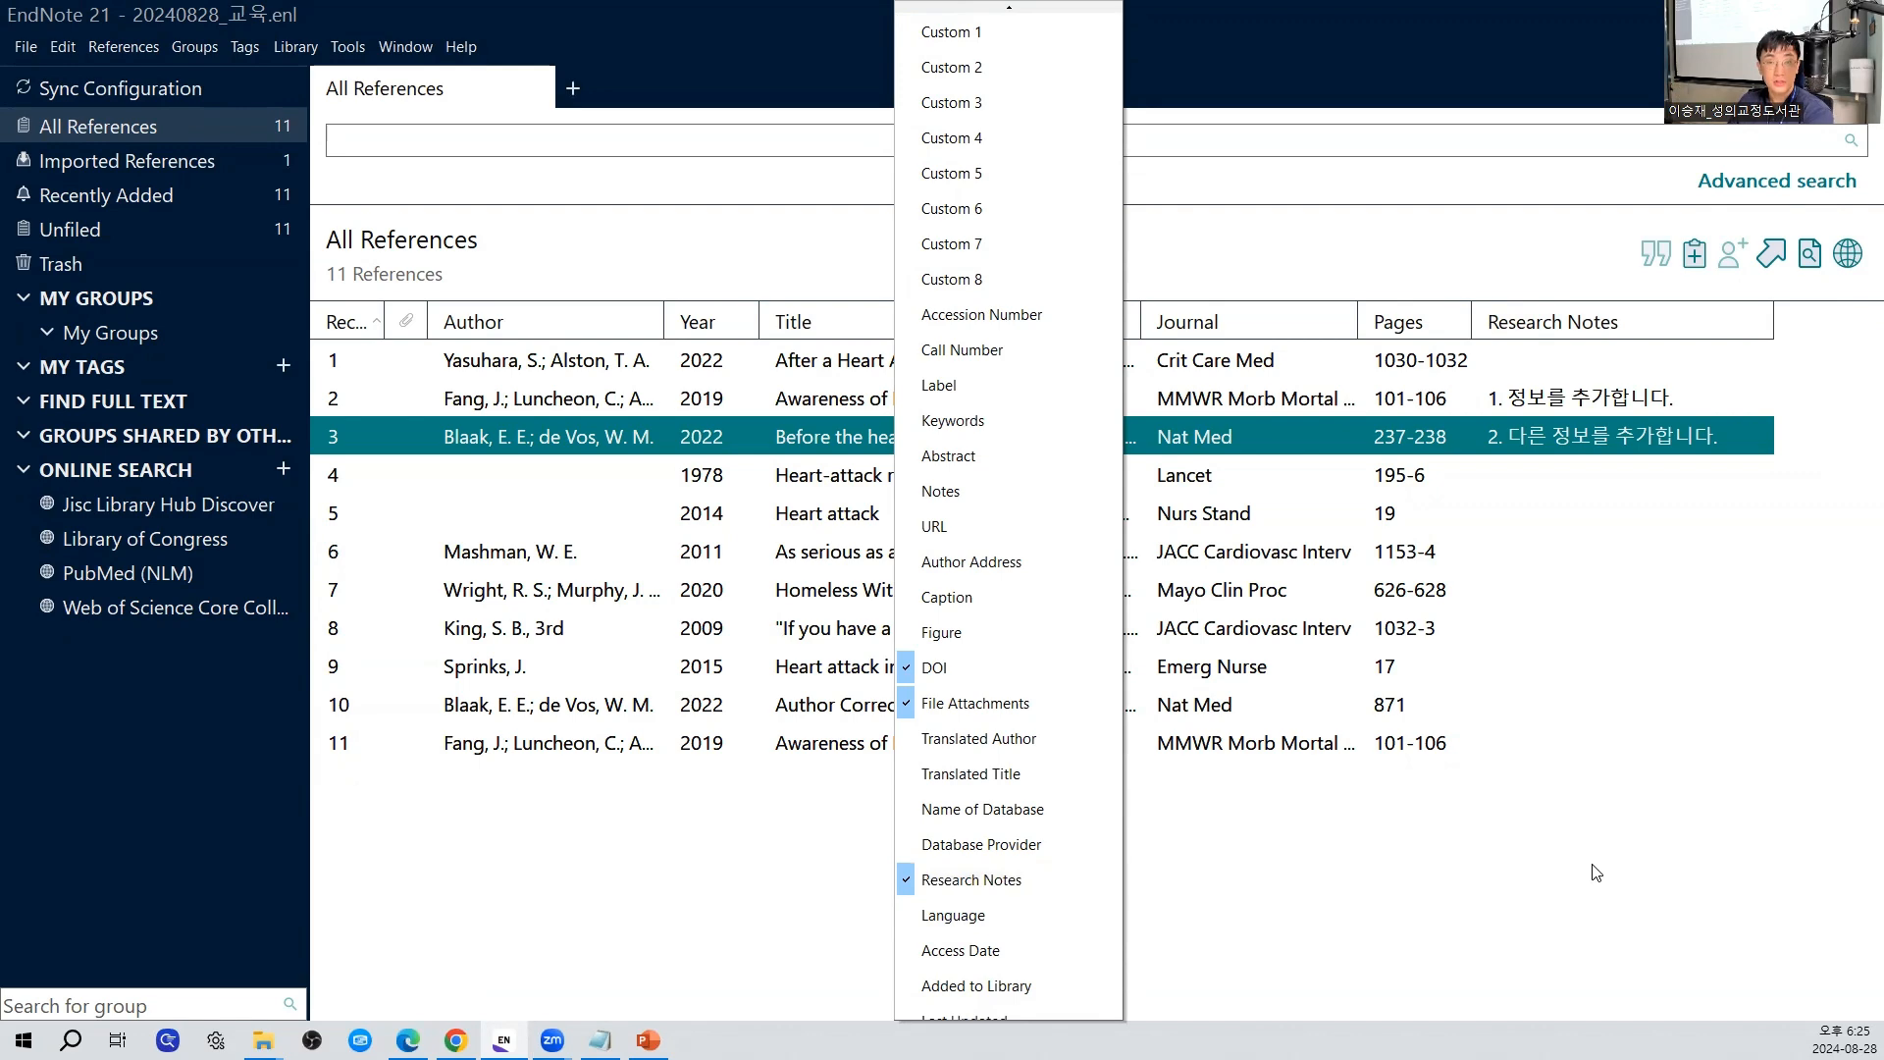
click(1531, 880)
Sort the references by Research Notes in descending order and move that column directly before Author
click(1558, 320)
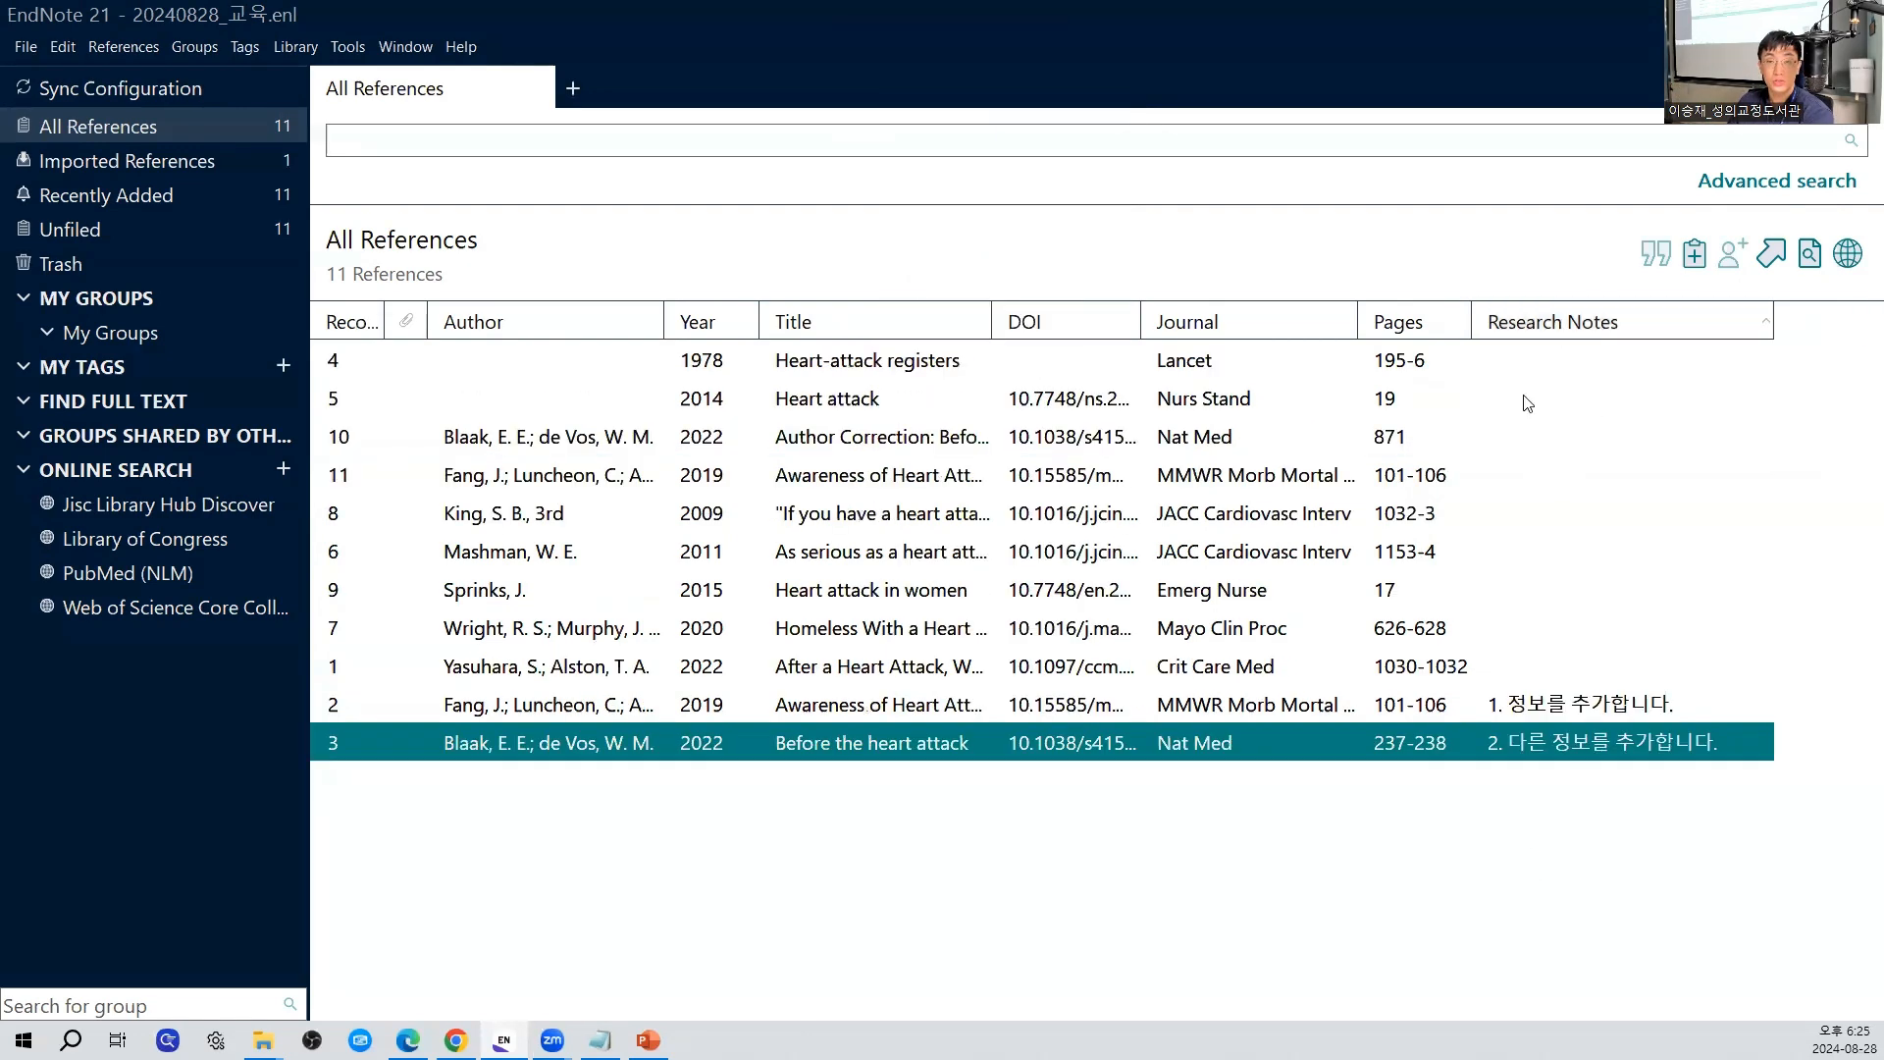
click(1577, 310)
mouse_move(1539, 322)
mouse_down()
mouse_move(477, 316)
mouse_move(1568, 306)
mouse_up()
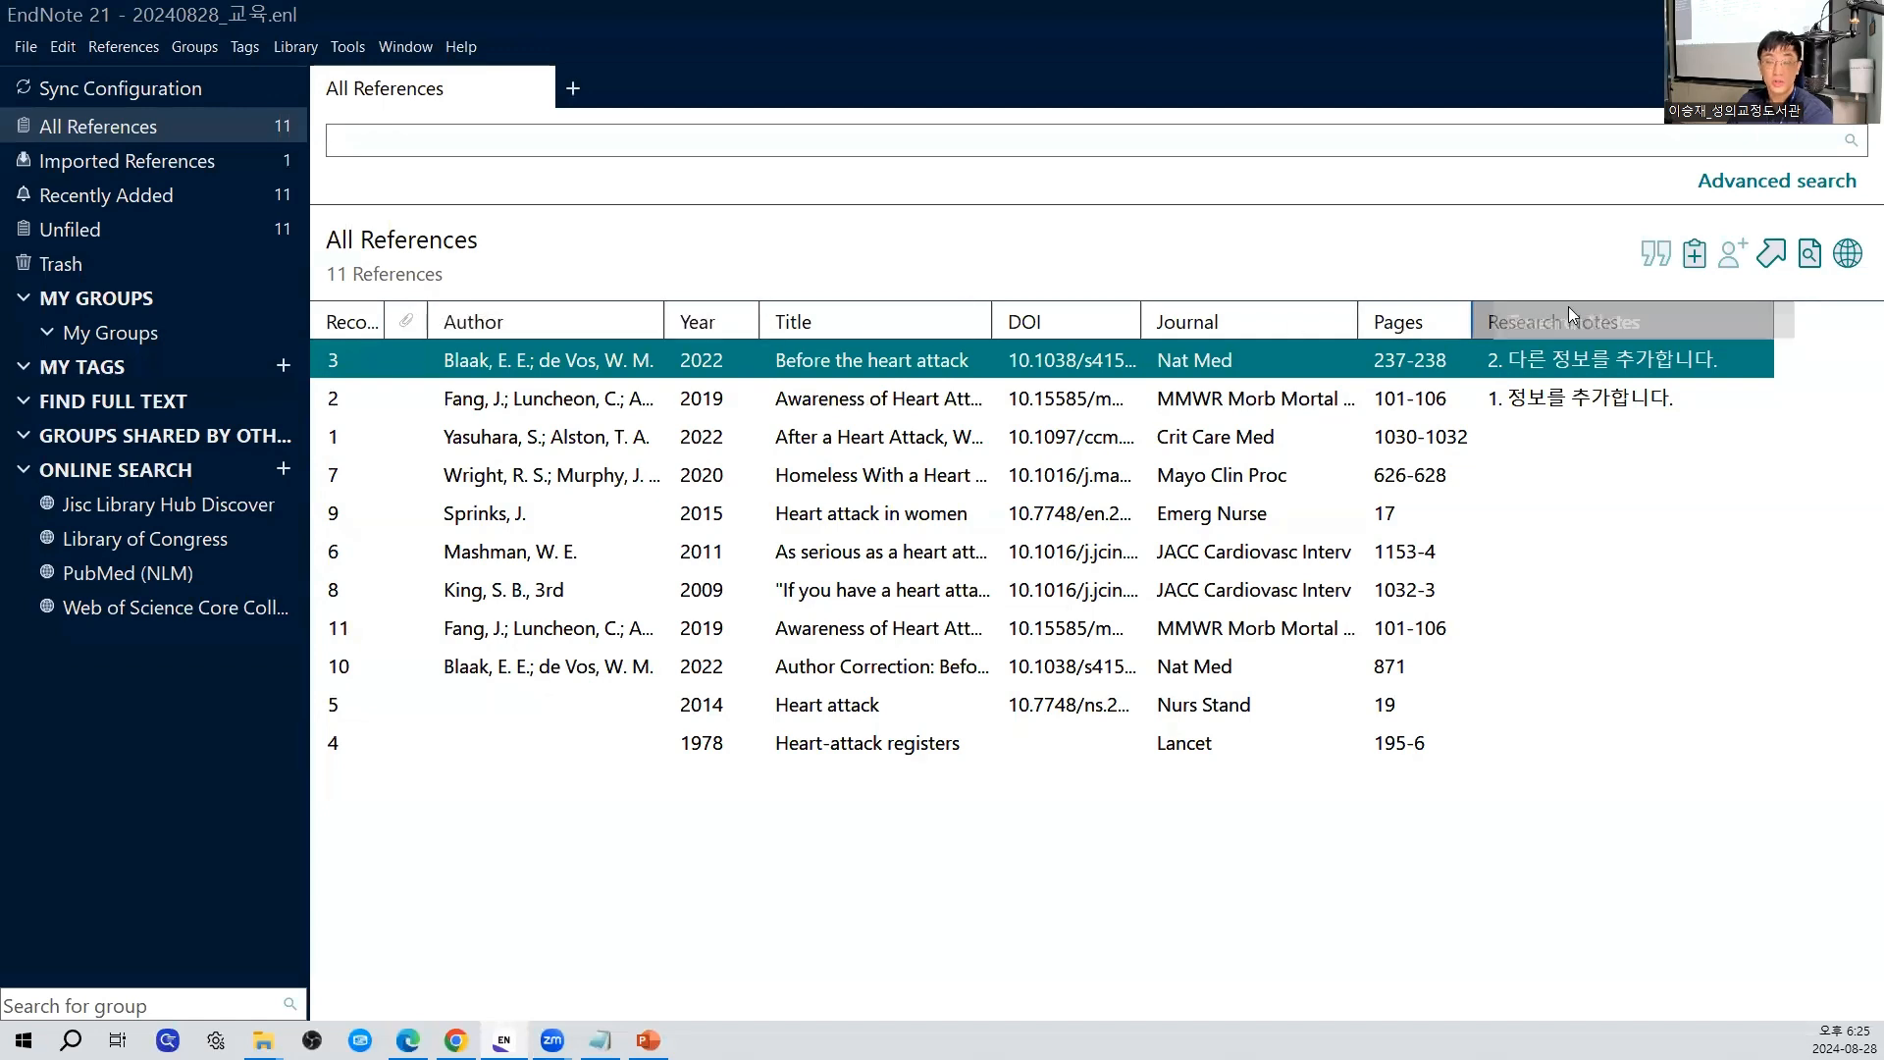
click(1603, 321)
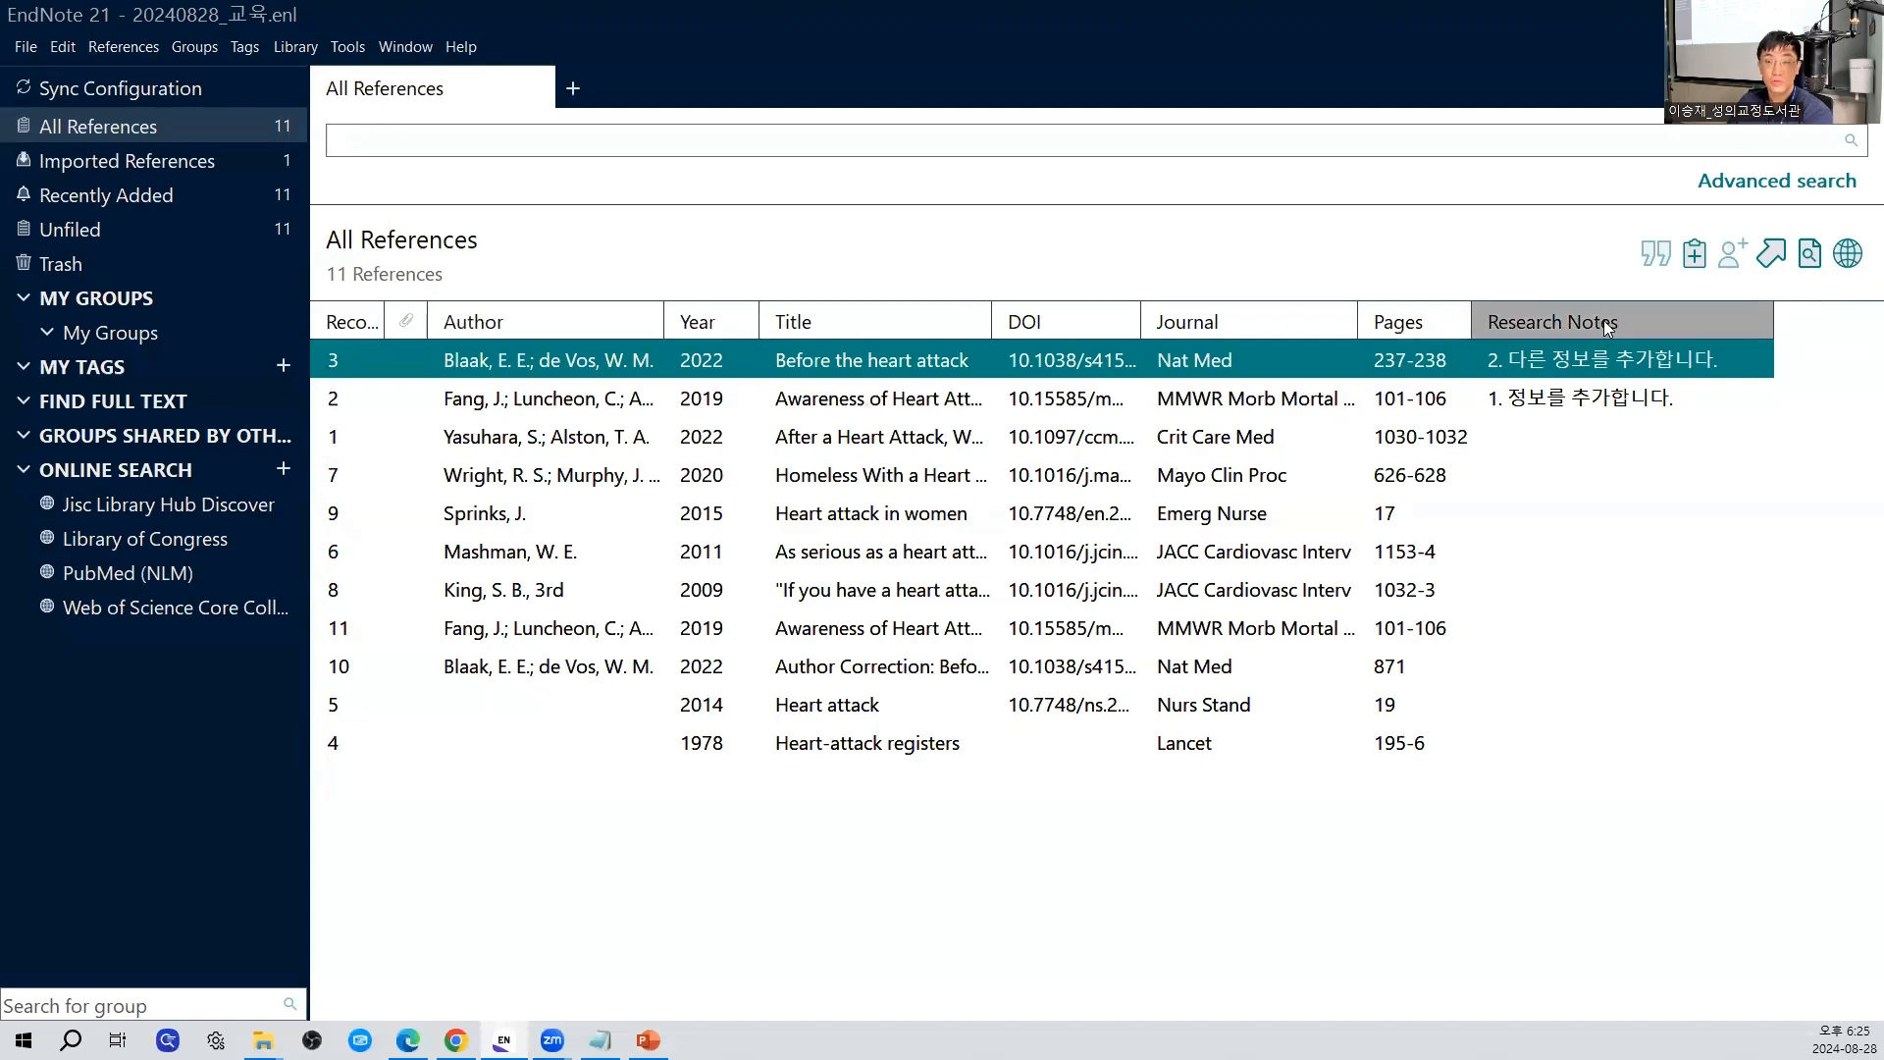
drag(1604, 320, 765, 355)
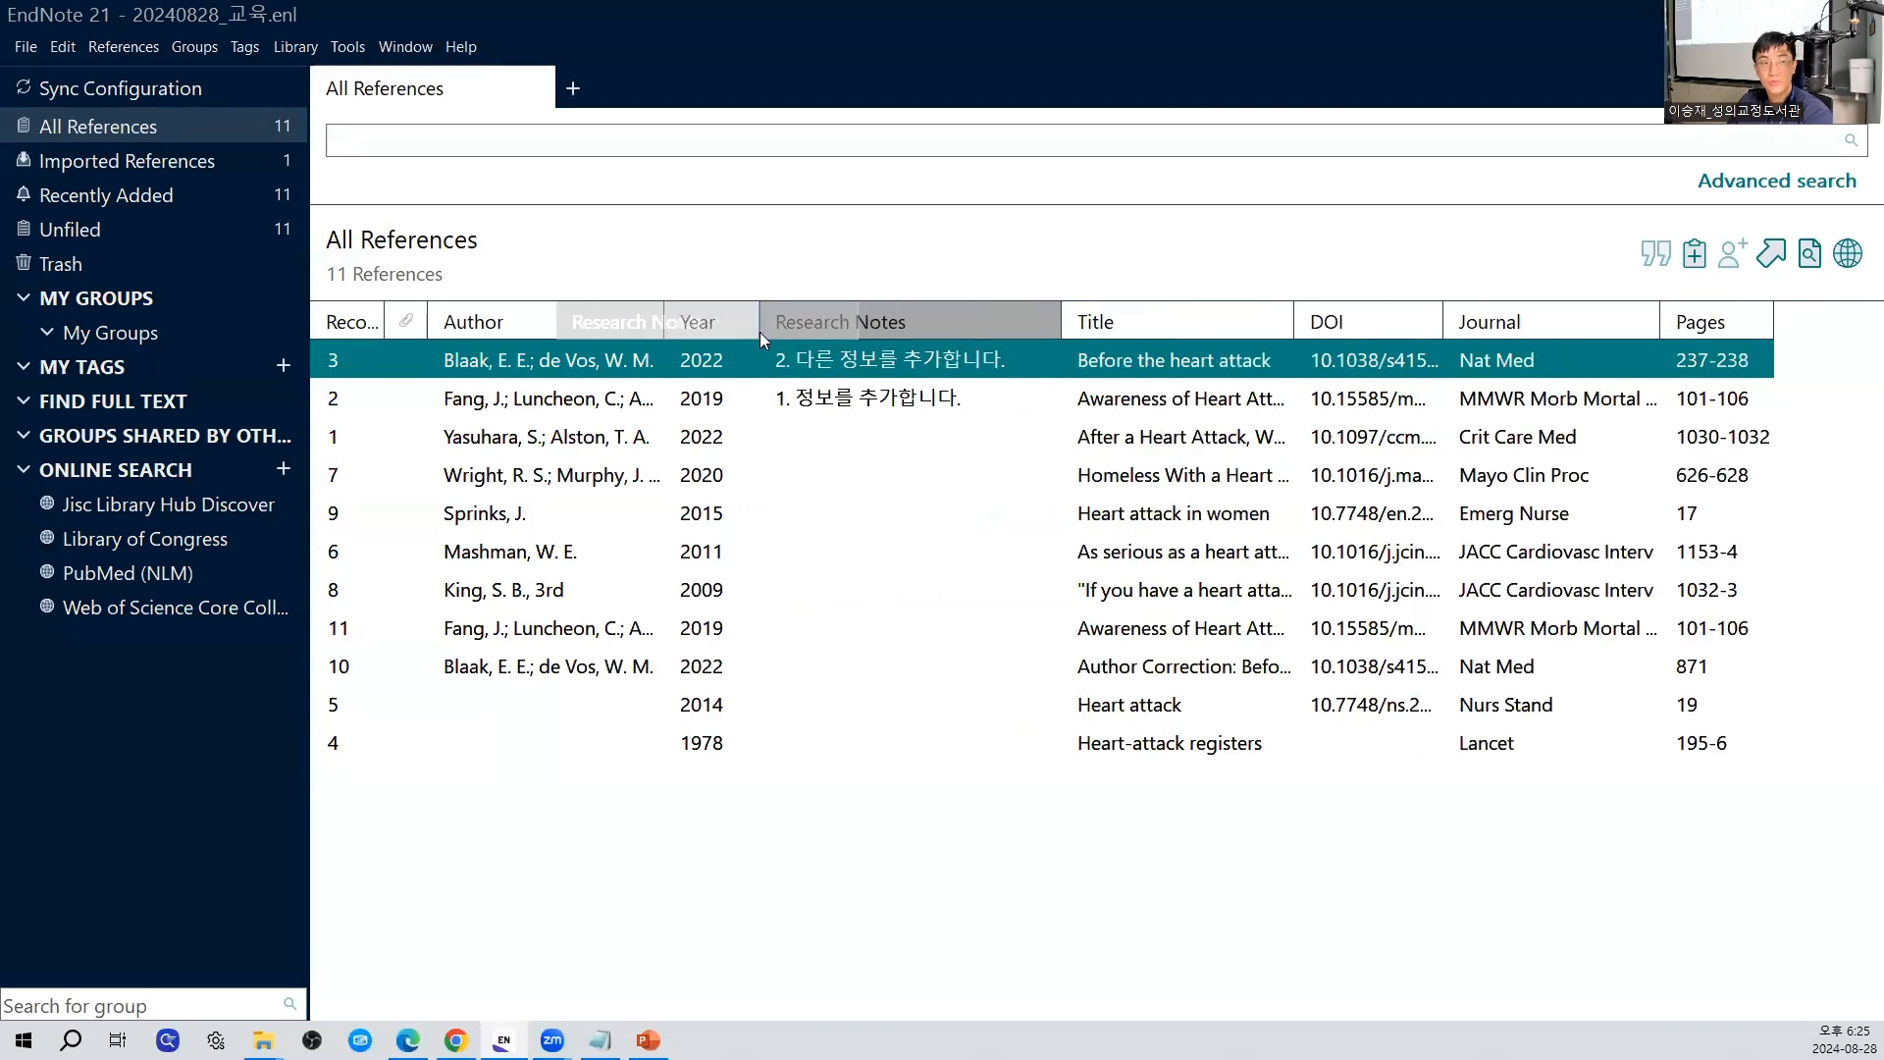
drag(514, 330, 515, 329)
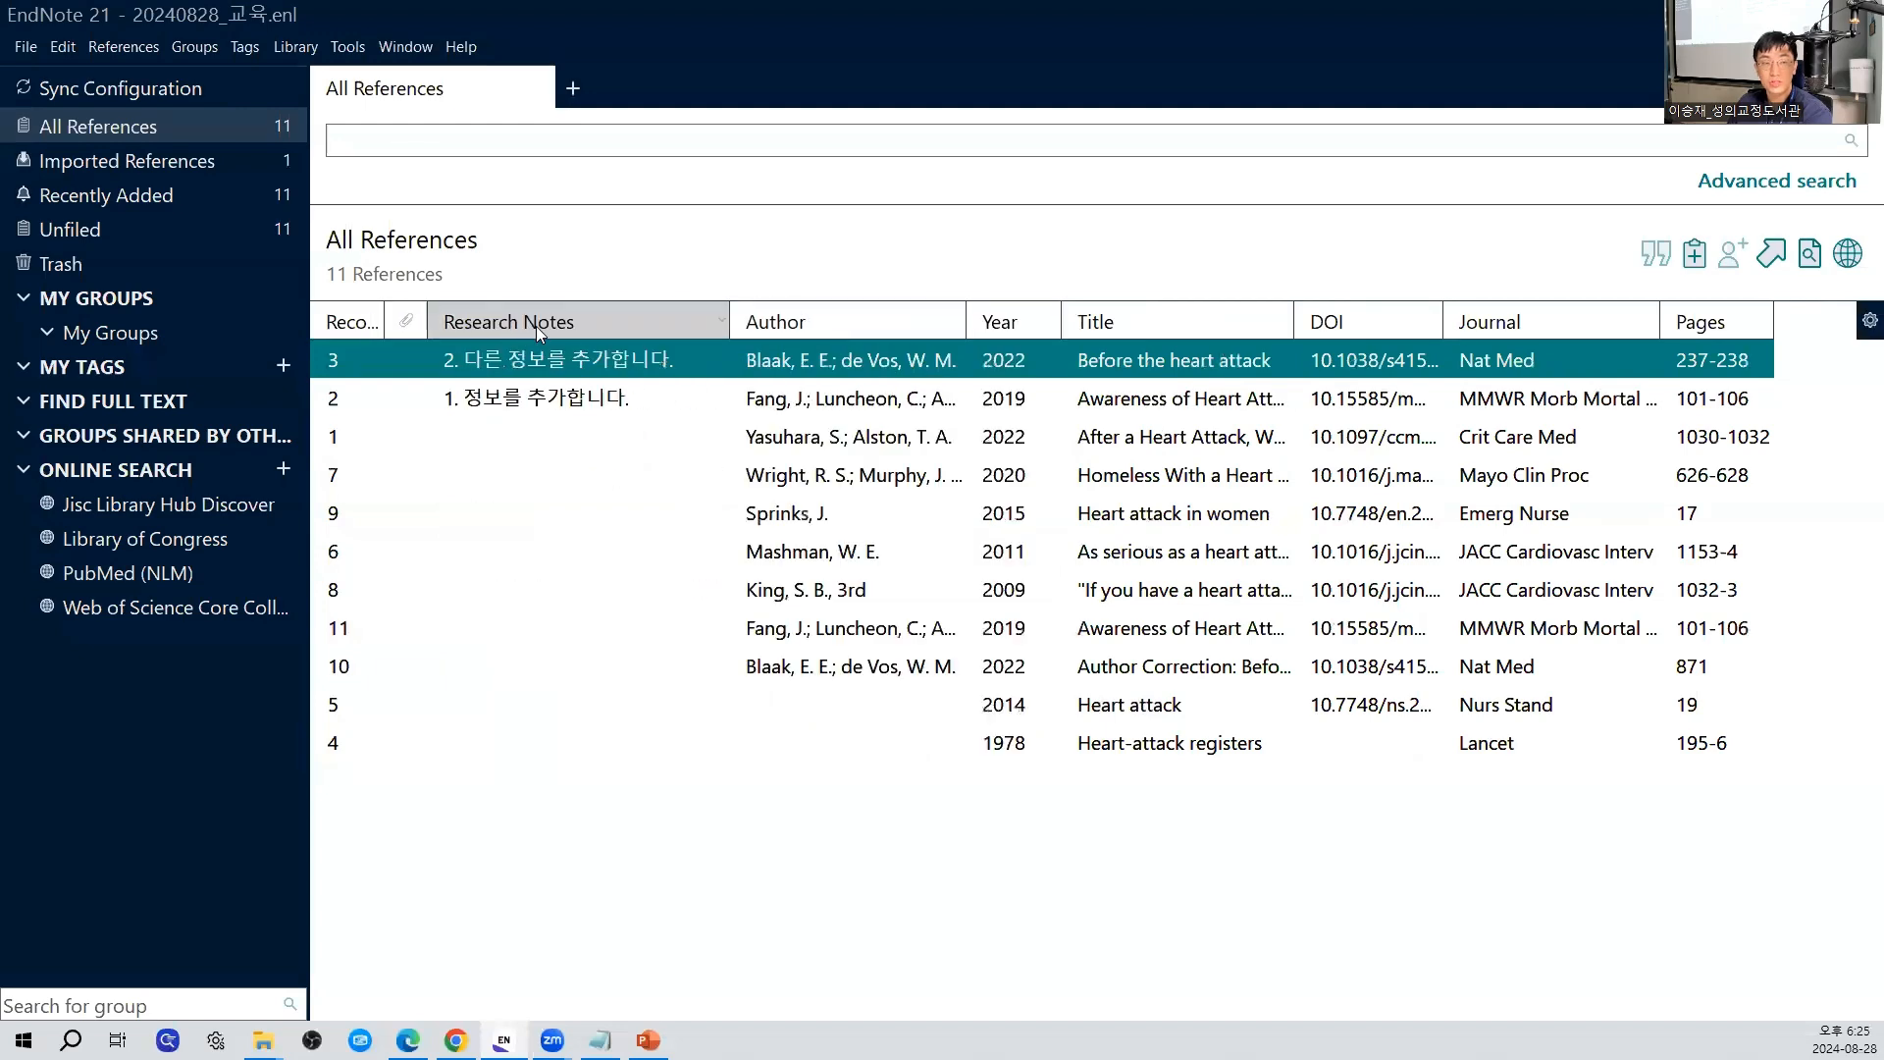
Try the Title column directly before Author, return it after Year, and move Research Notes to the end of the column order
drag(1214, 312, 806, 336)
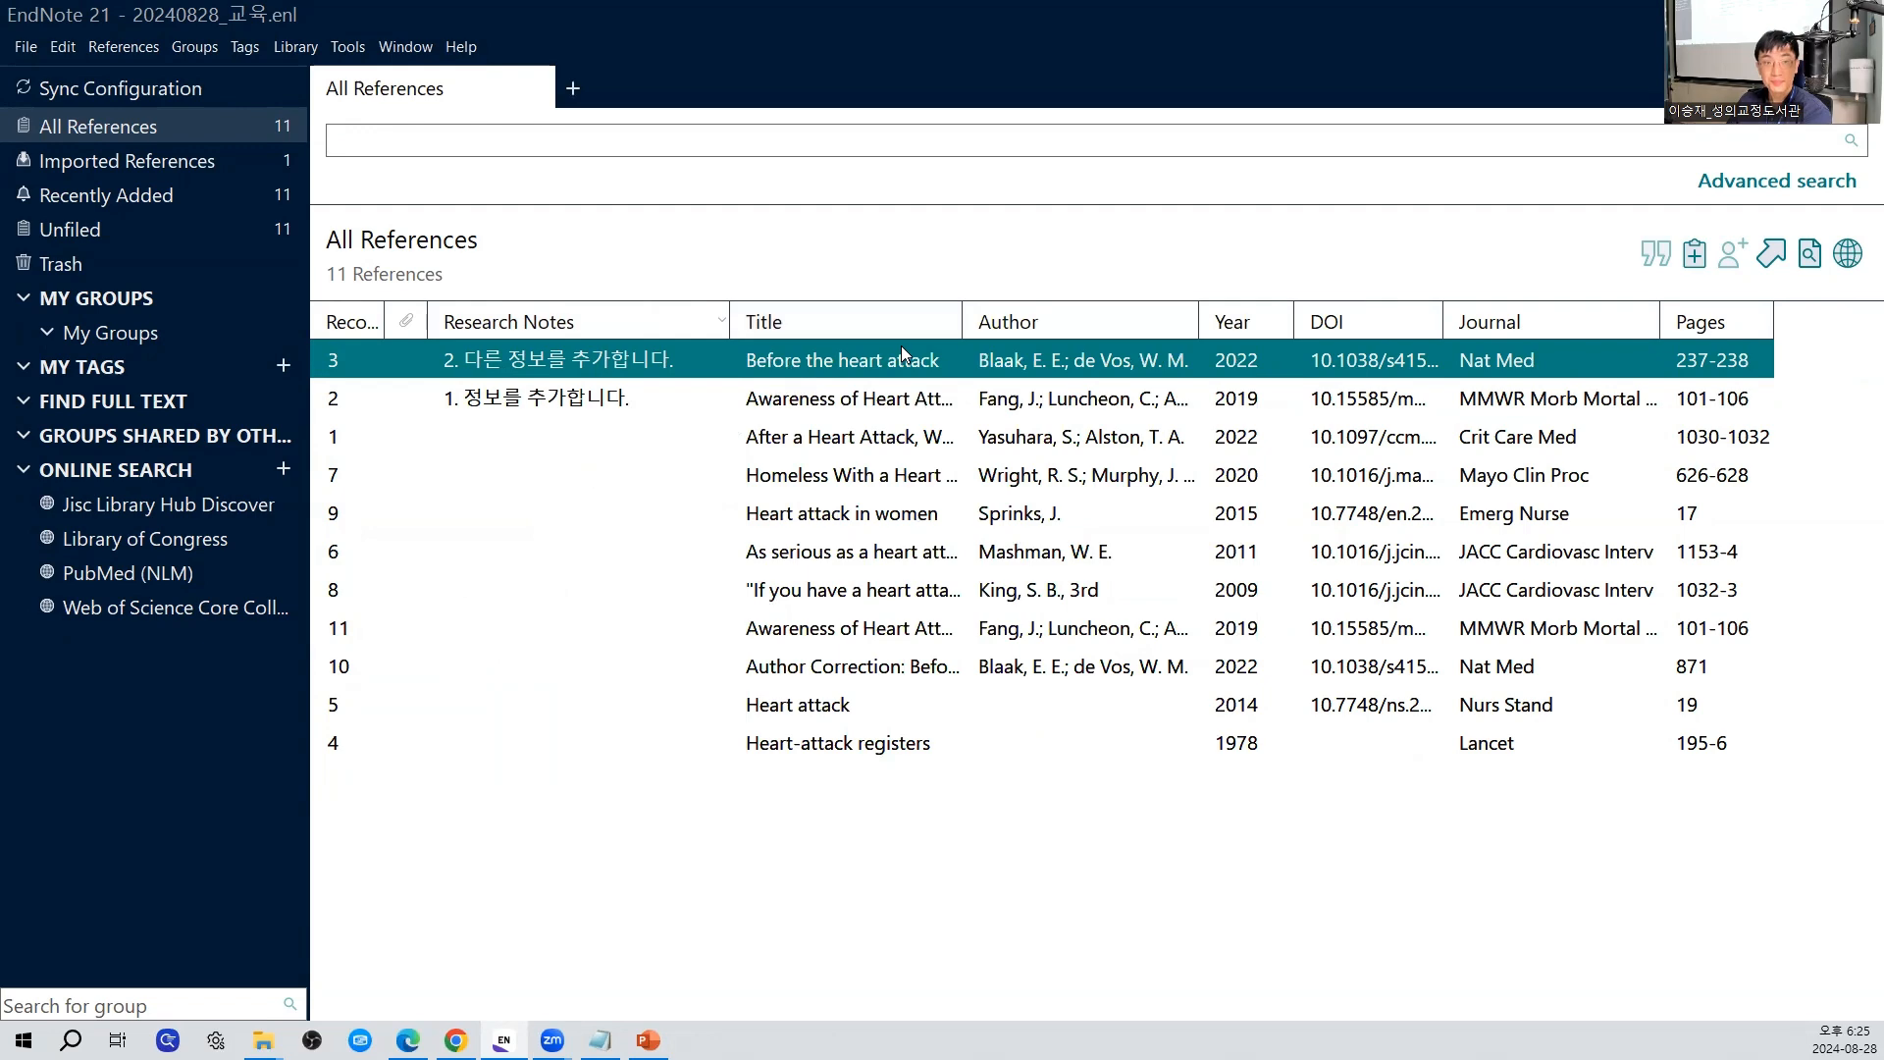
drag(883, 306, 1317, 306)
drag(530, 324, 1774, 302)
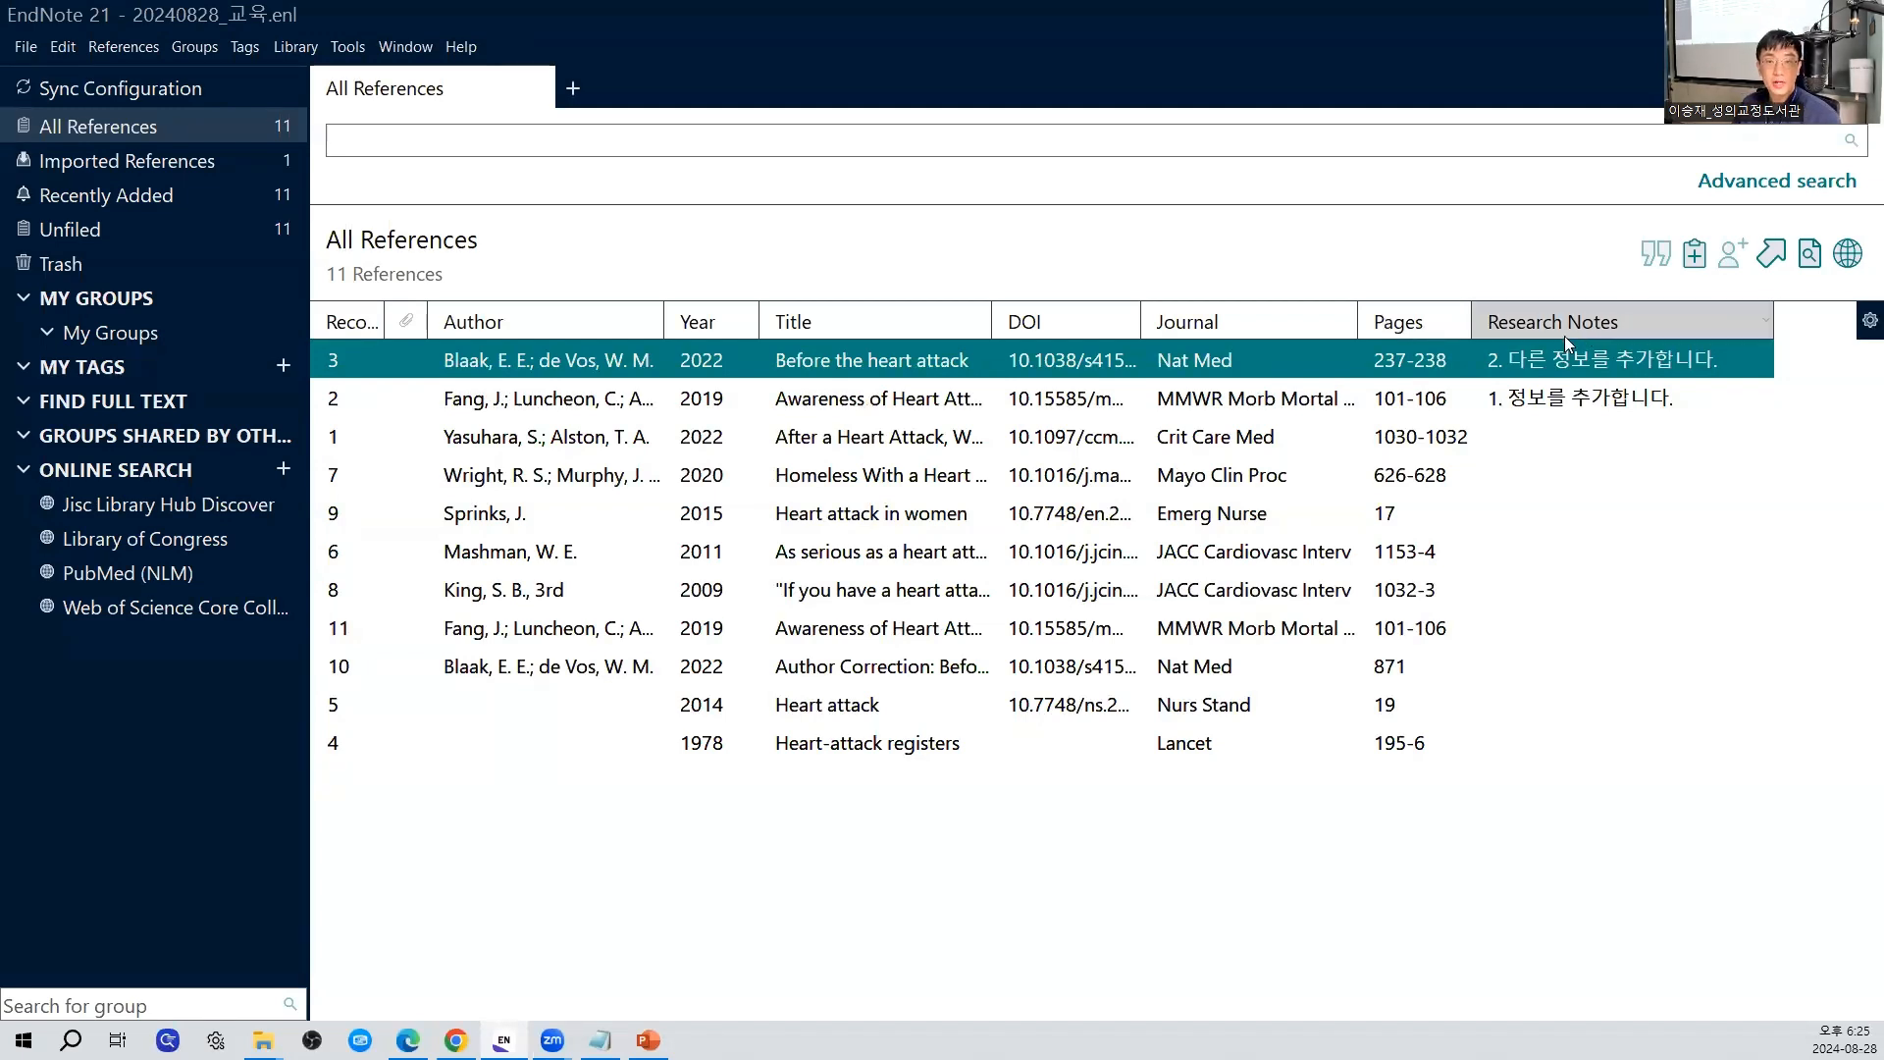
Sort the references by Author, switching between ascending and descending order and ending with ascending
click(563, 324)
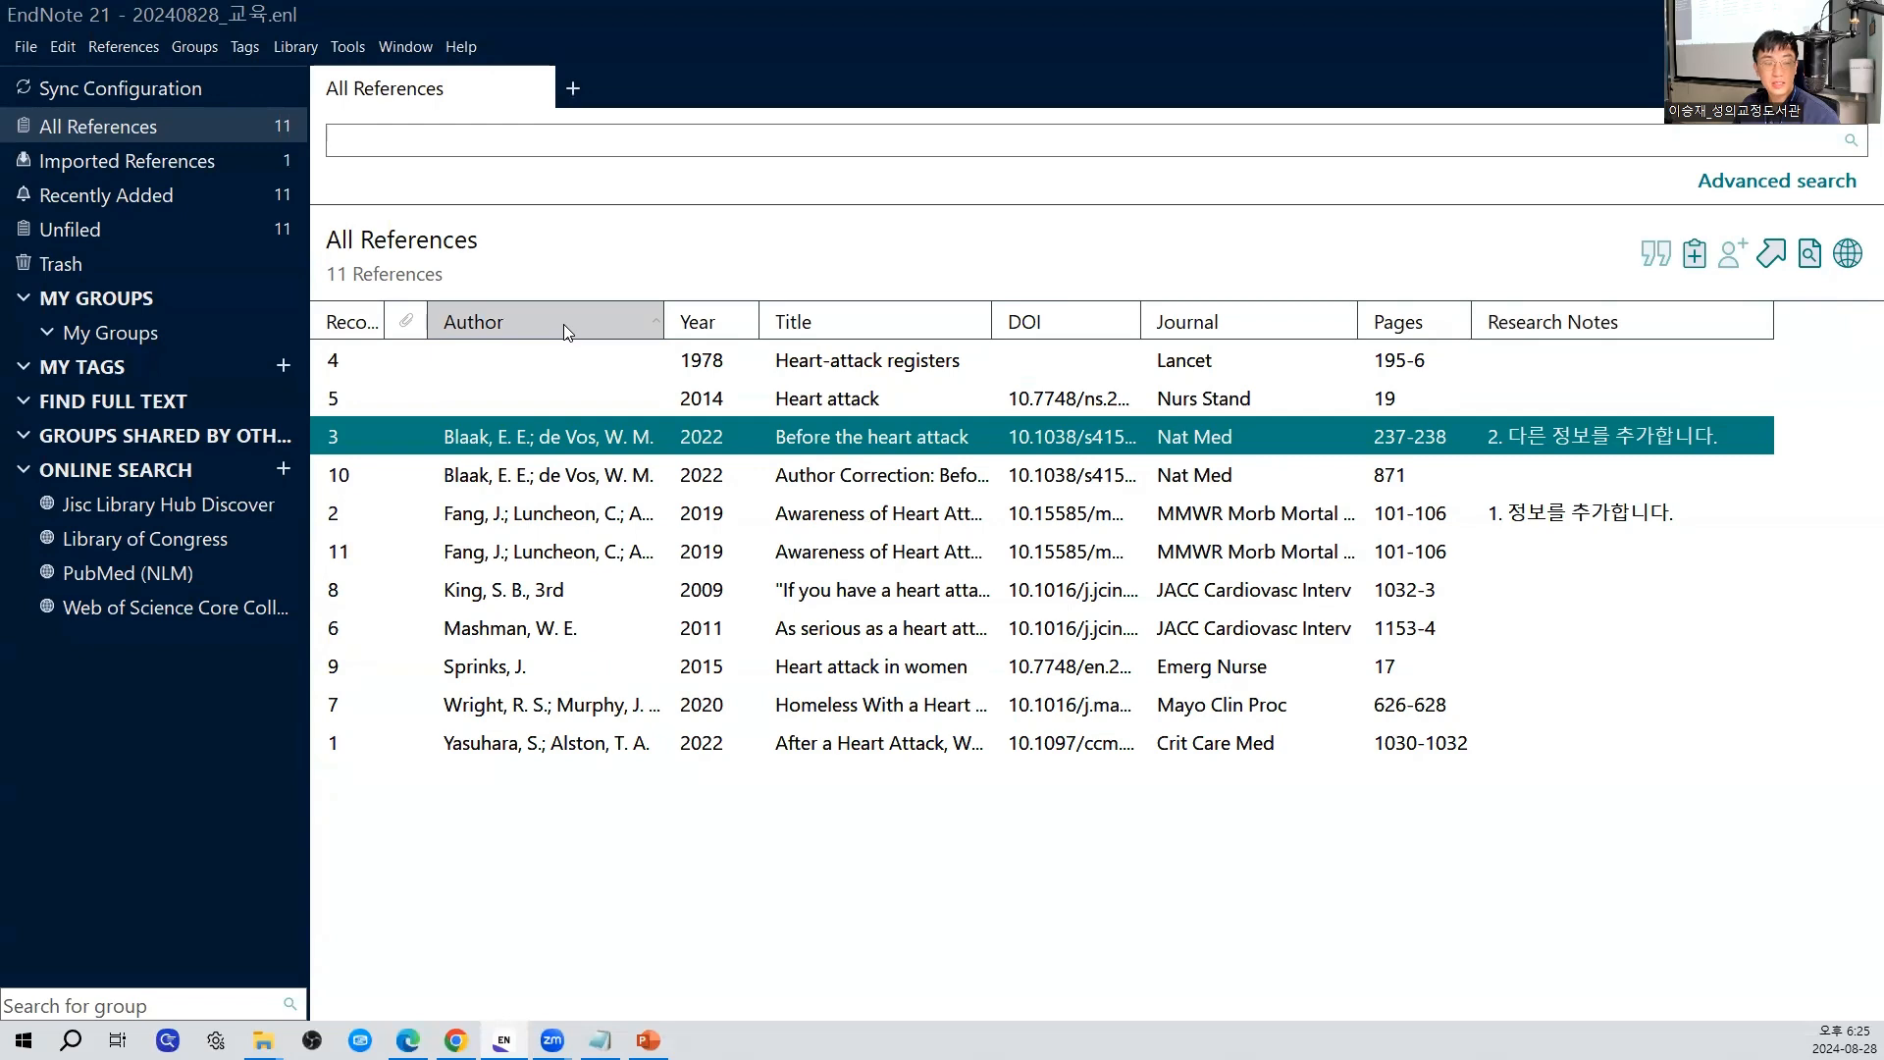
click(564, 324)
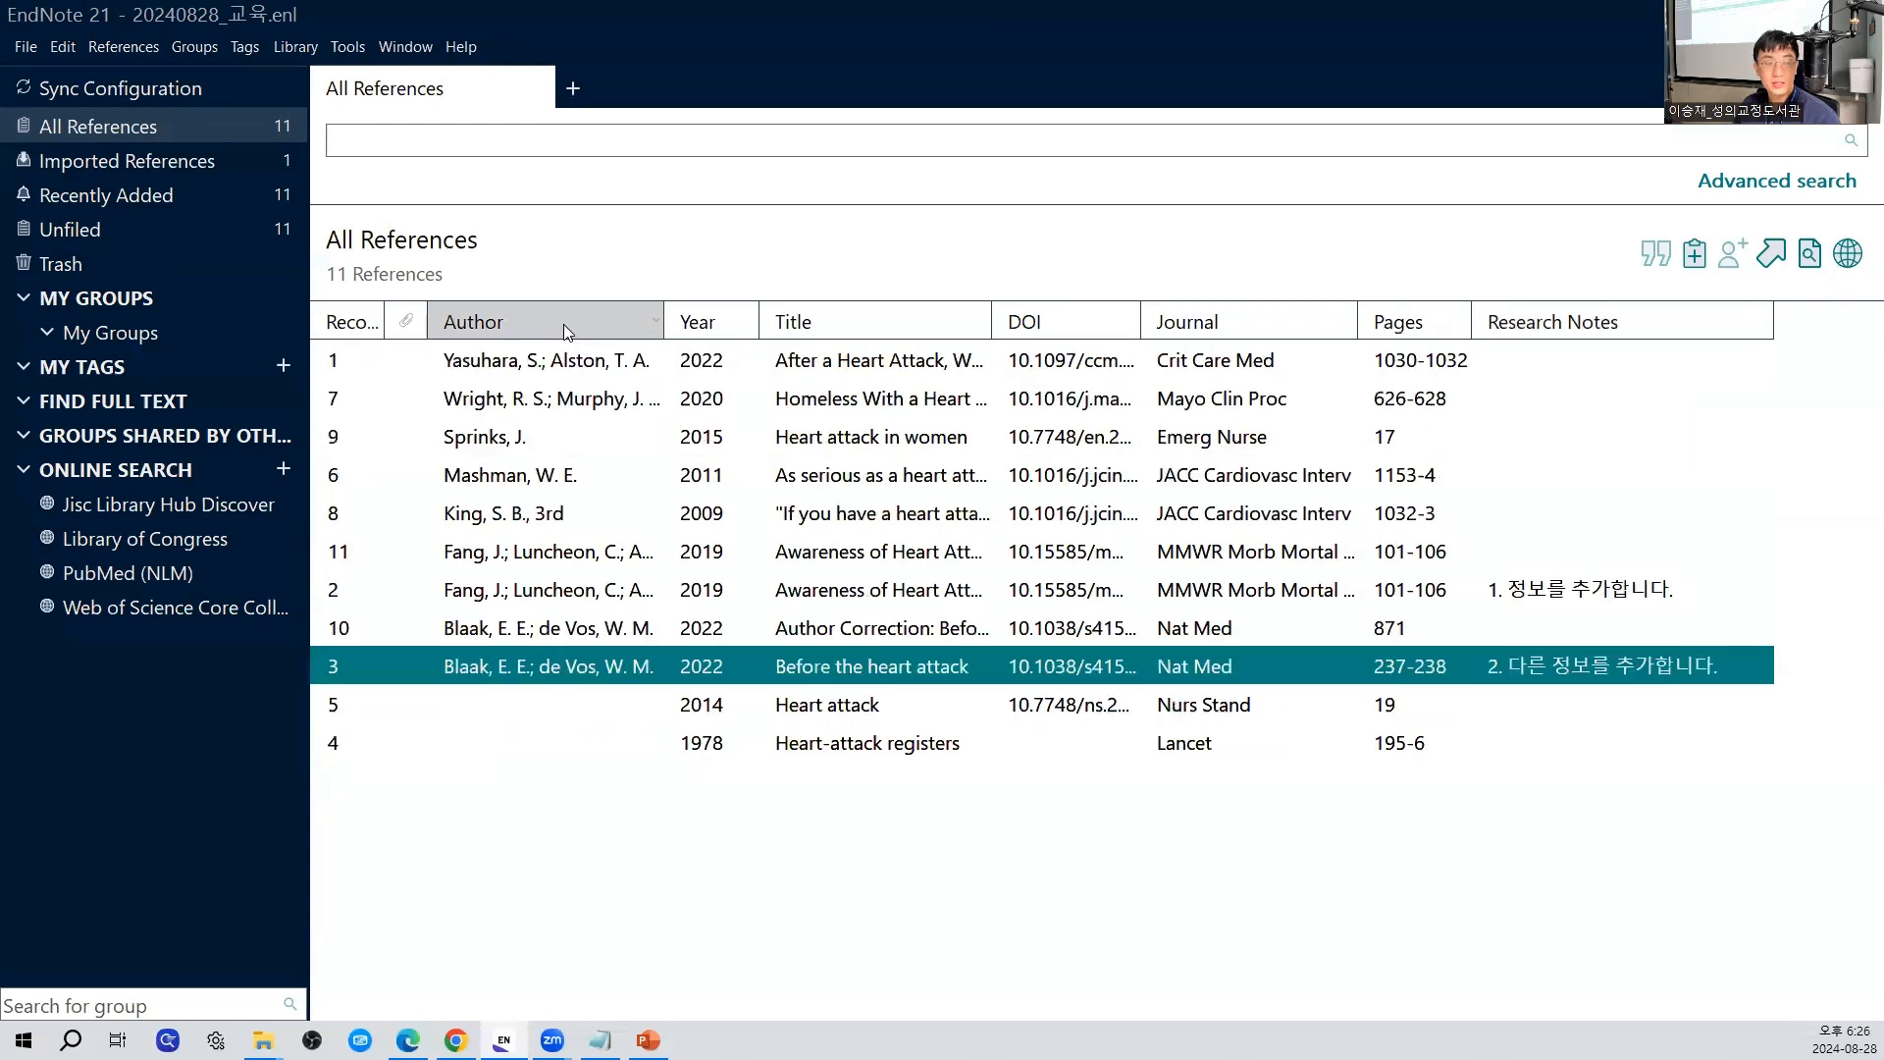
click(563, 324)
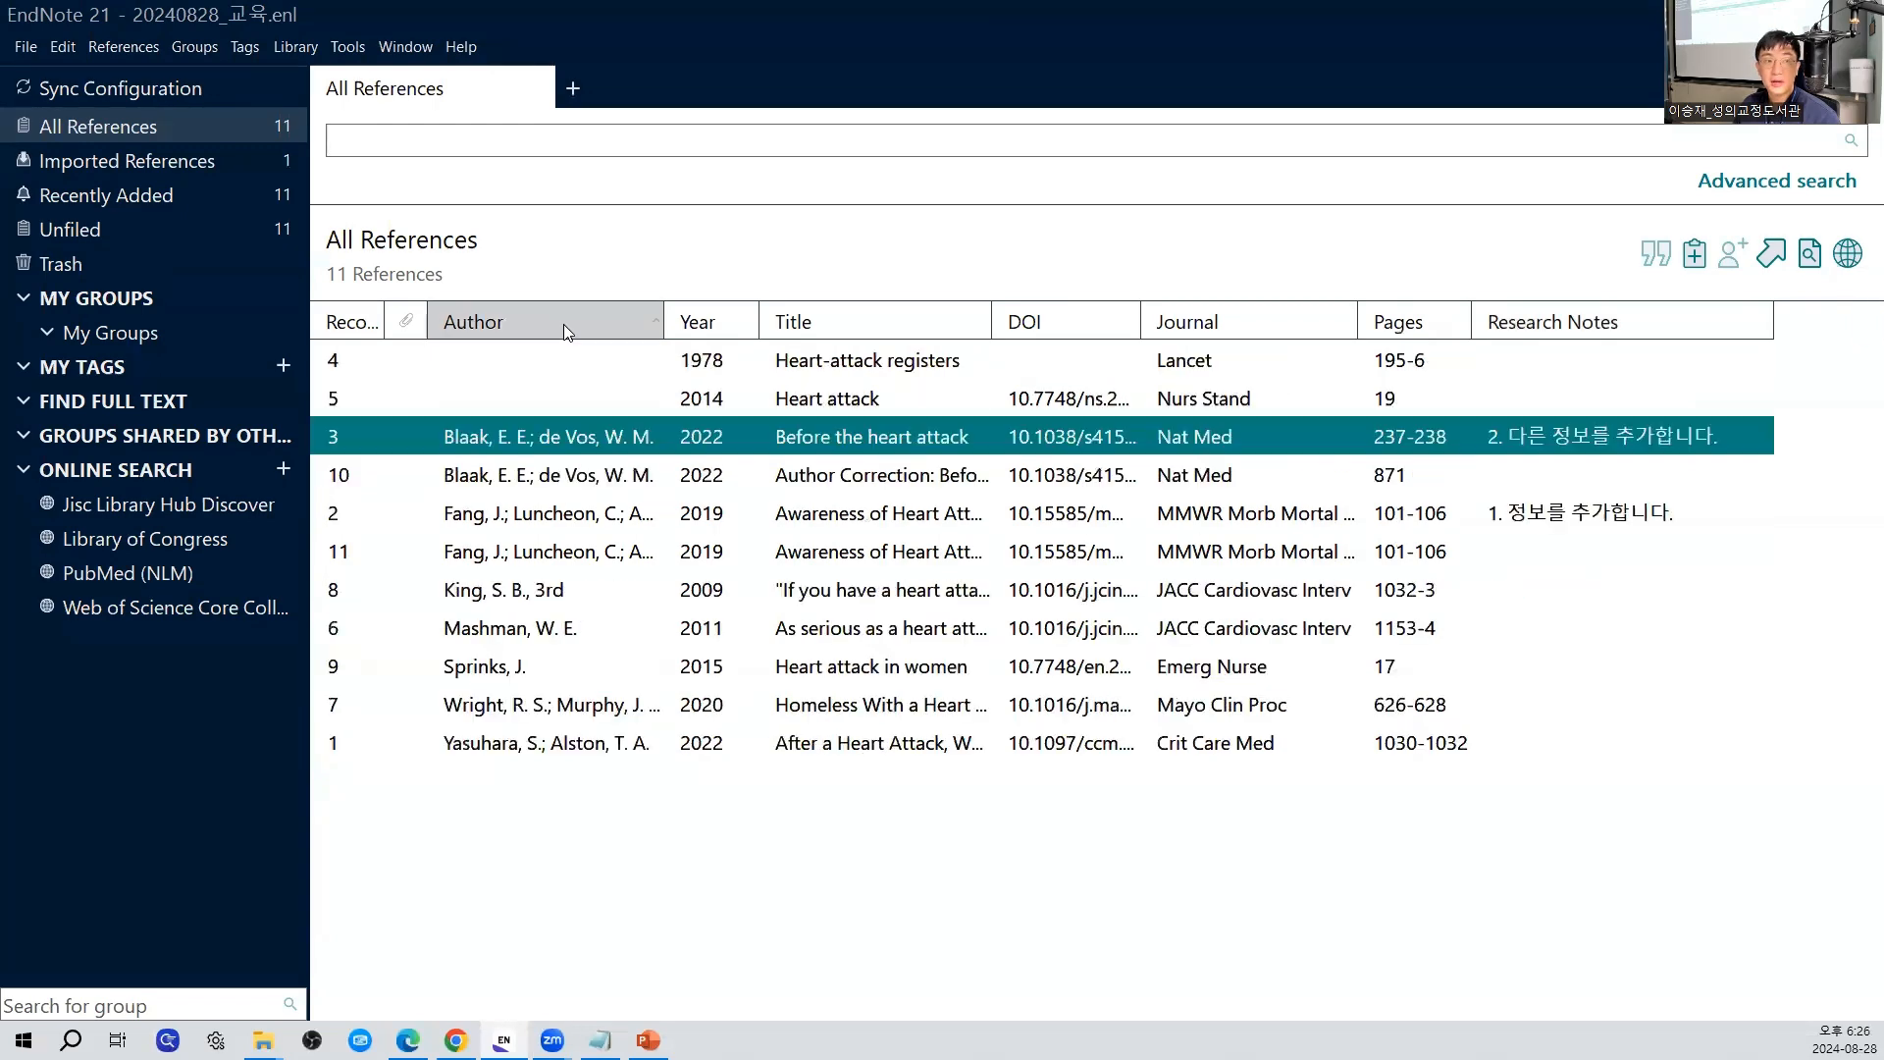
Sort the references by Year in descending order and then by Research Notes in ascending order
click(712, 325)
click(713, 325)
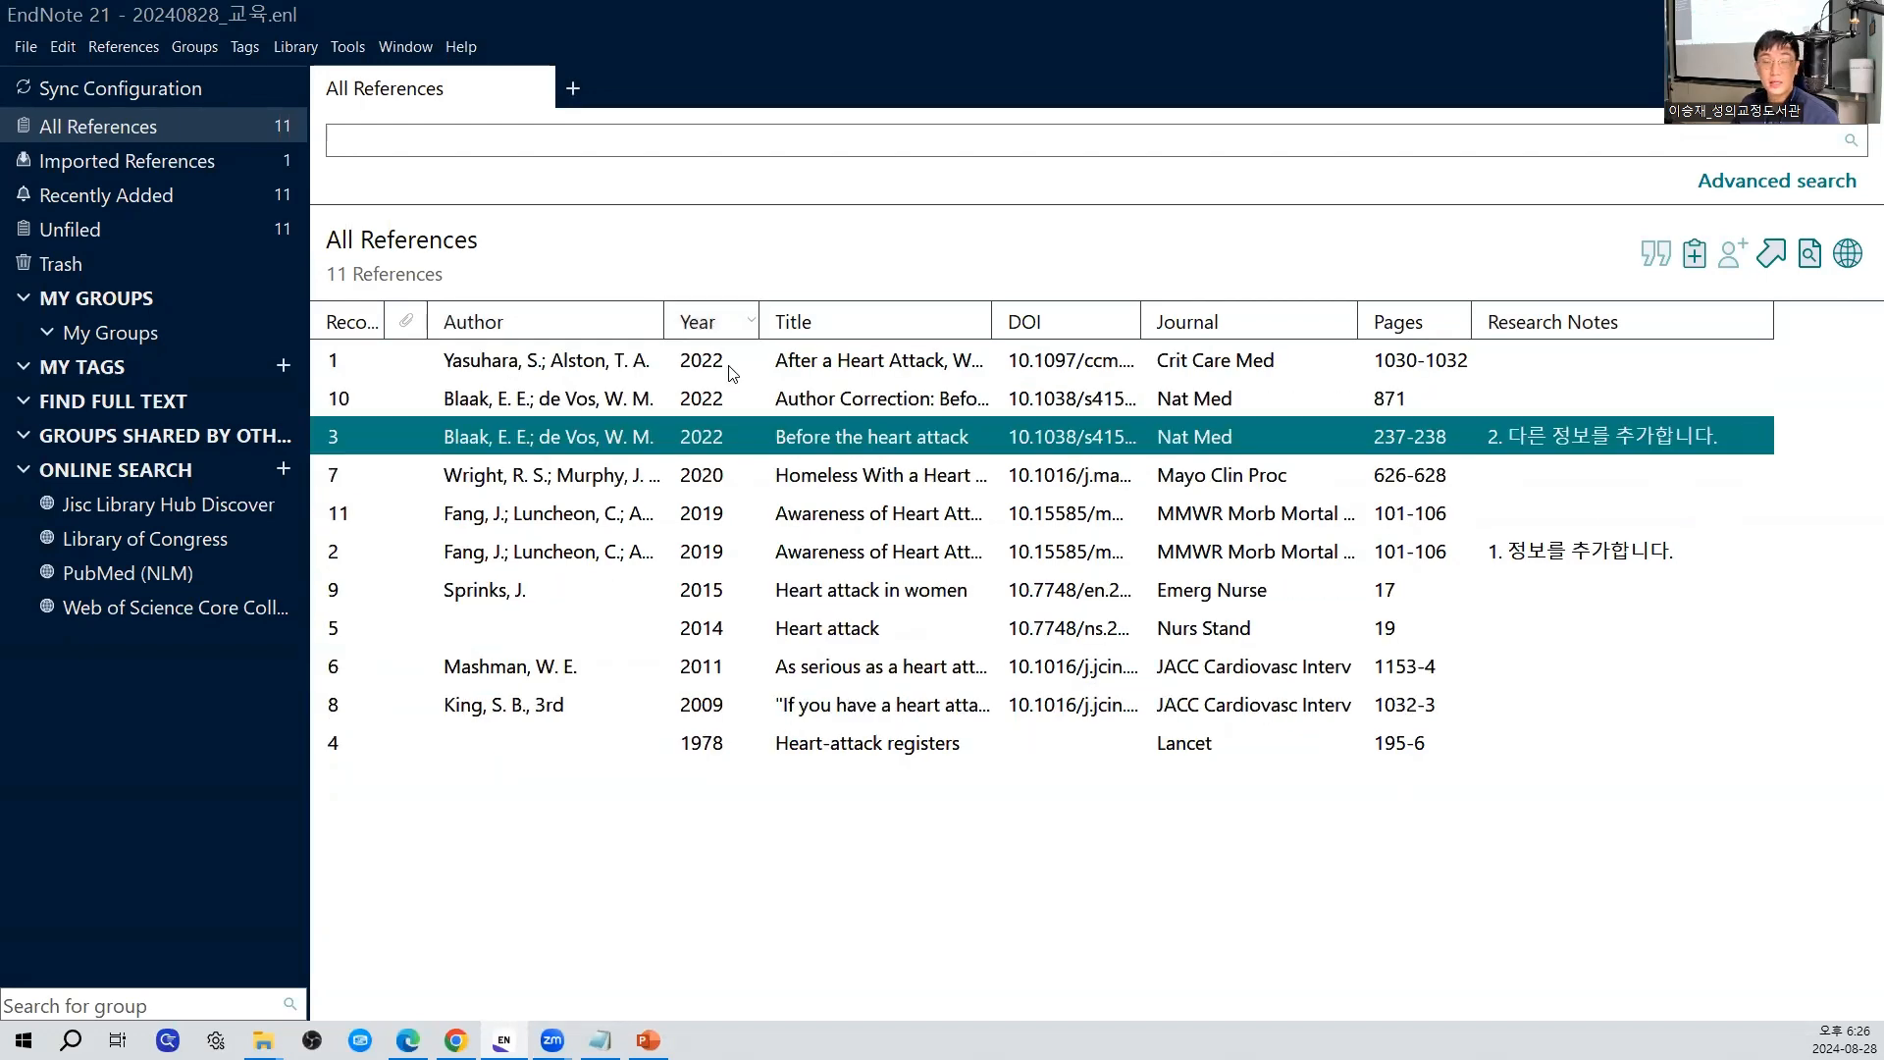
click(1651, 322)
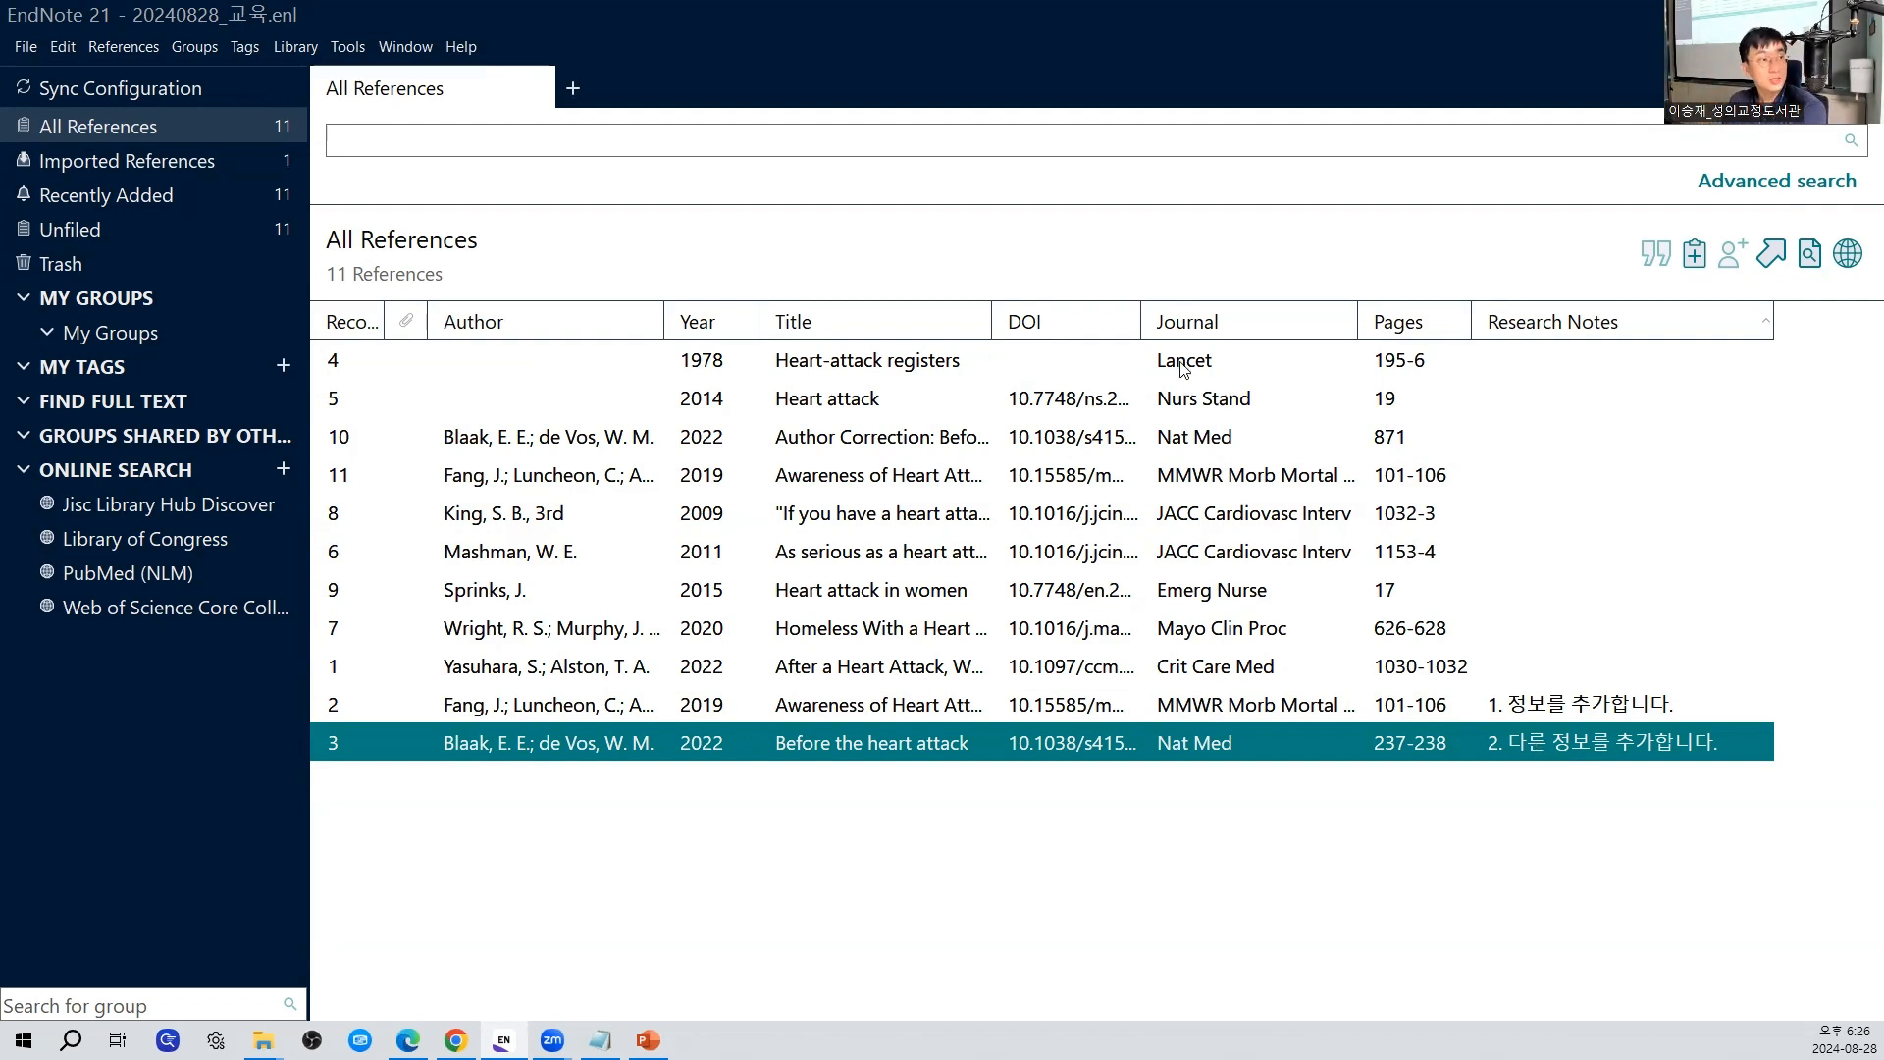
Save the library and return to the list of all references
click(22, 46)
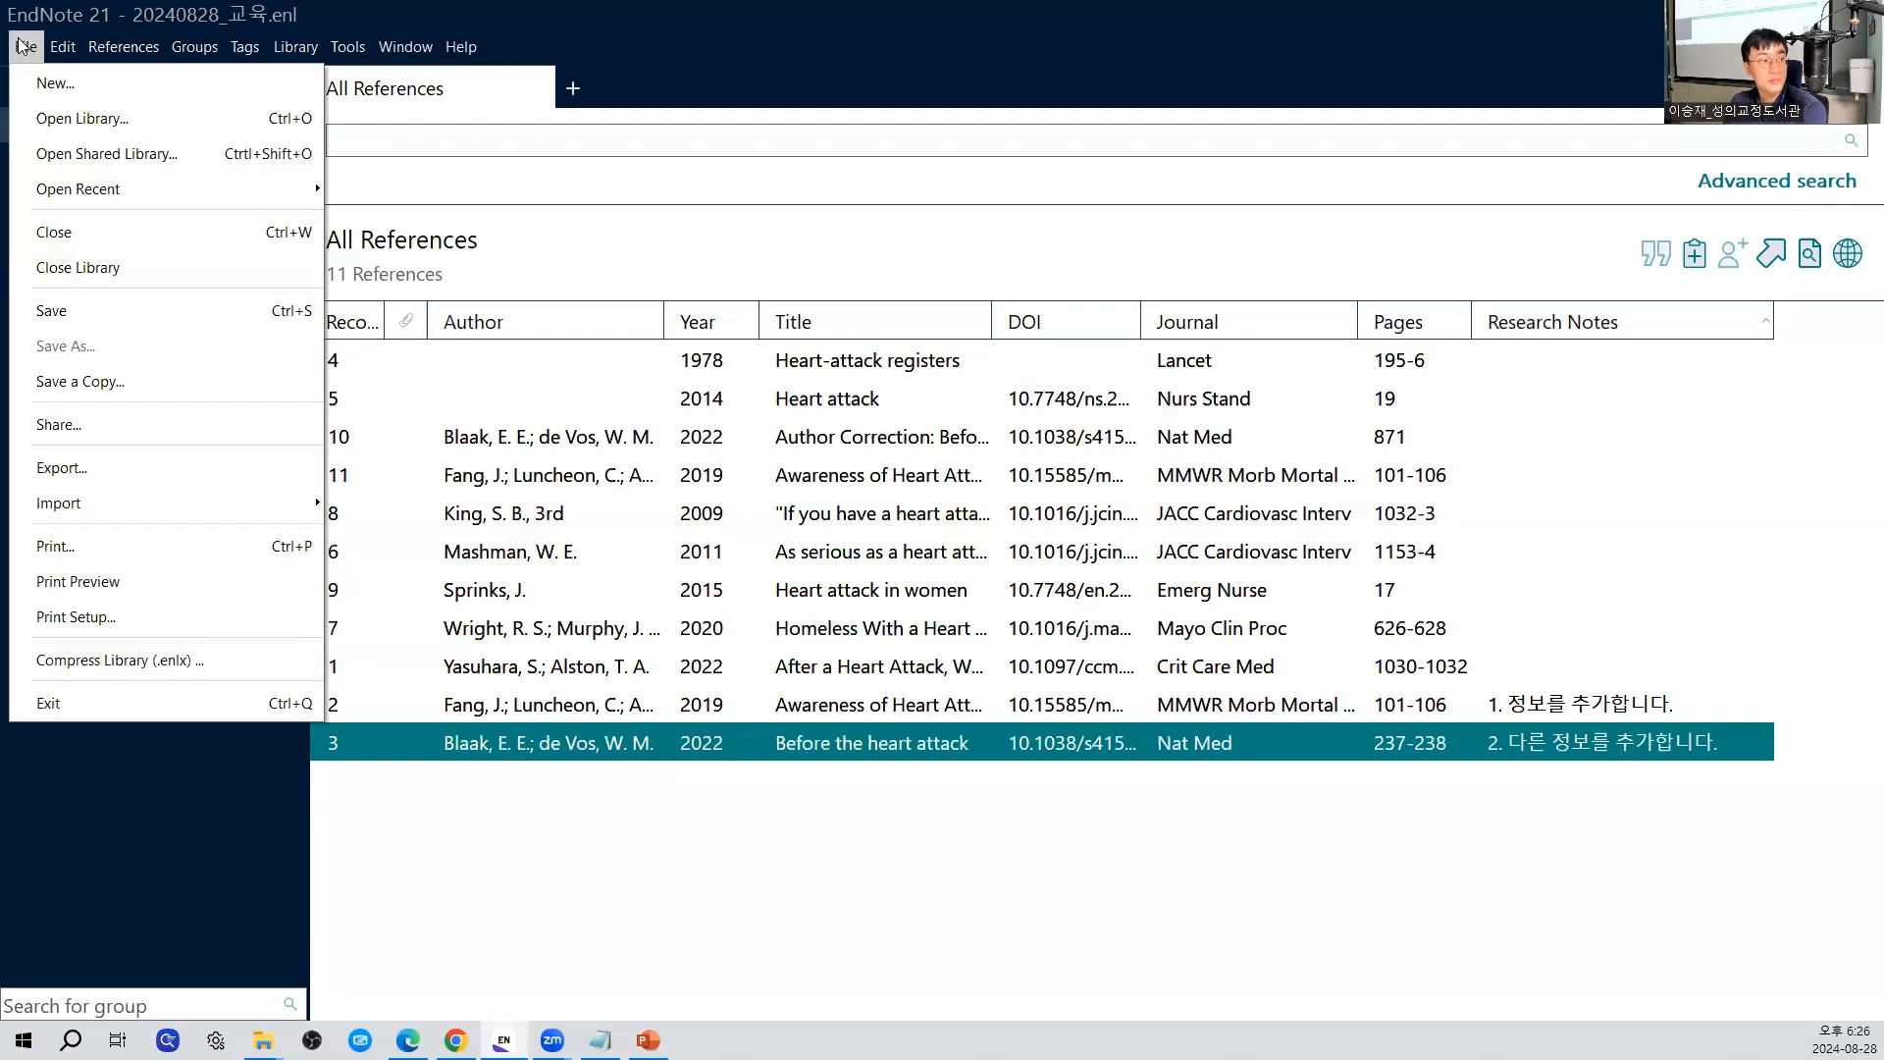
click(131, 312)
key(alt+f)
click(132, 313)
click(124, 333)
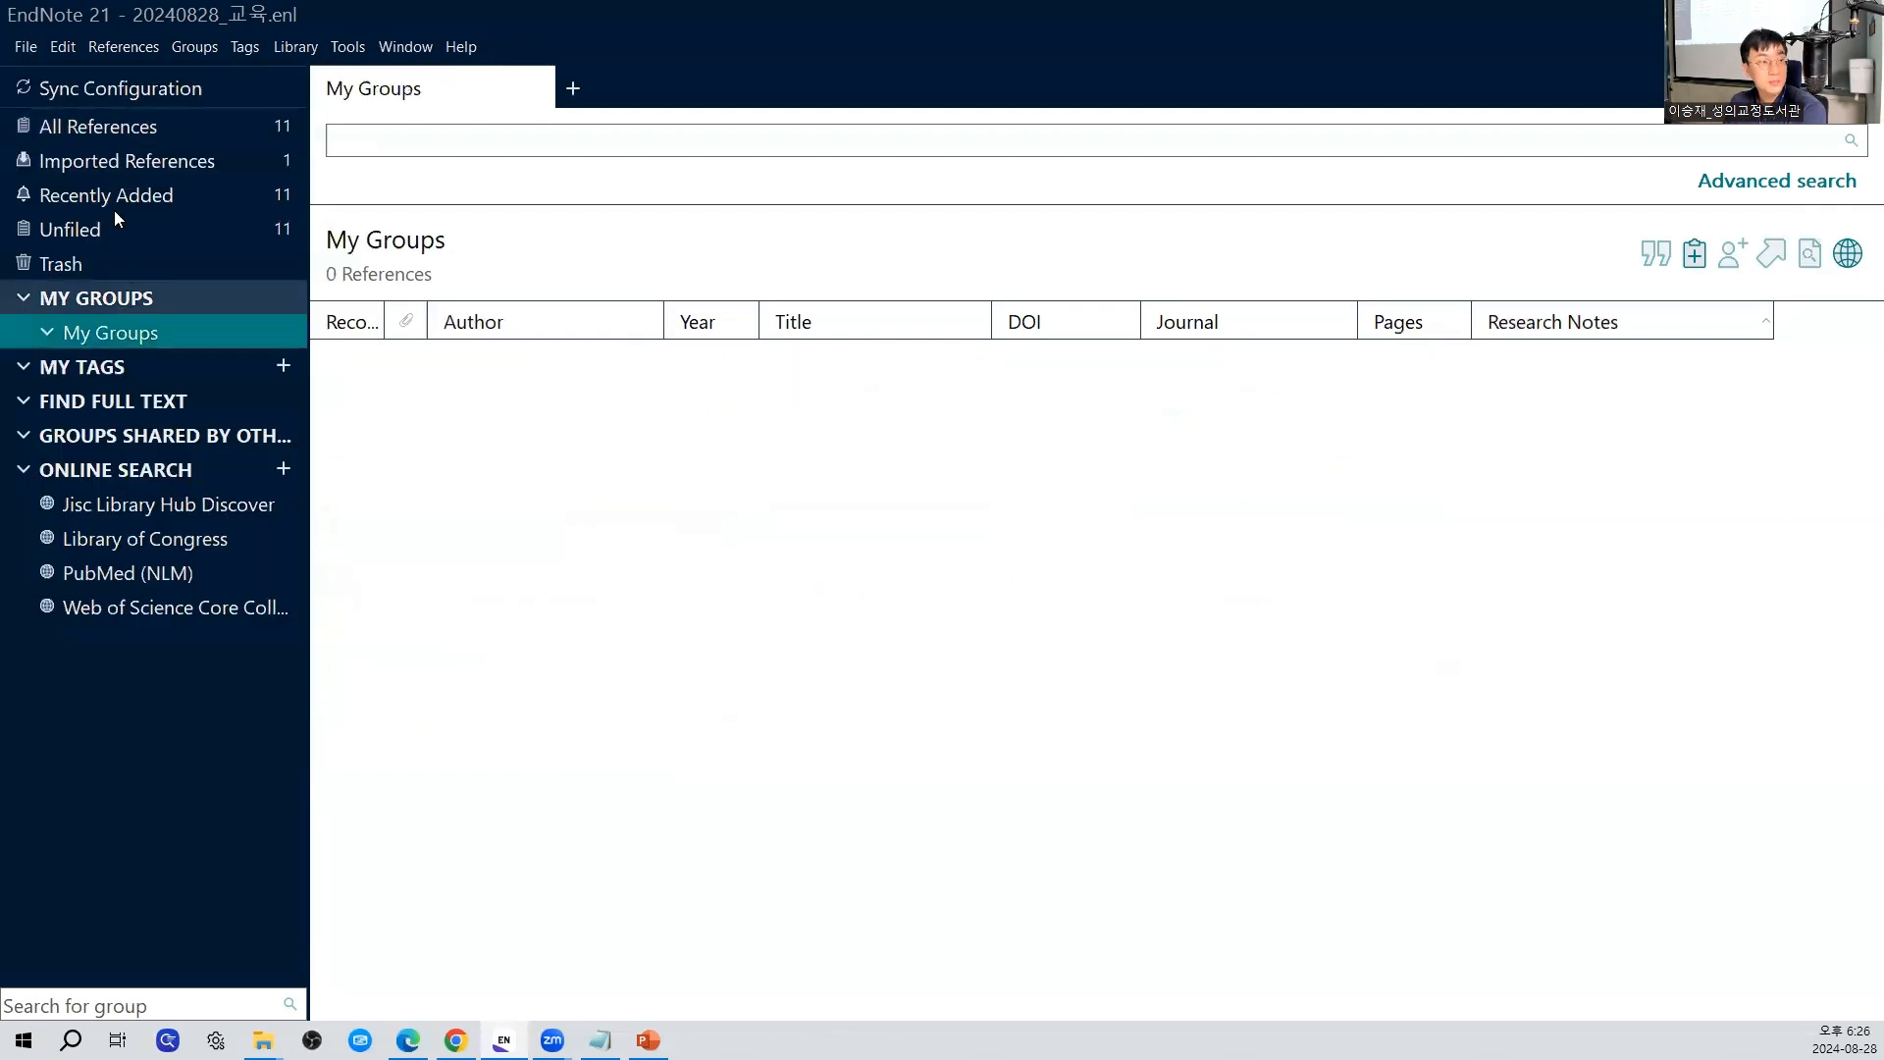
click(67, 157)
click(67, 132)
click(26, 46)
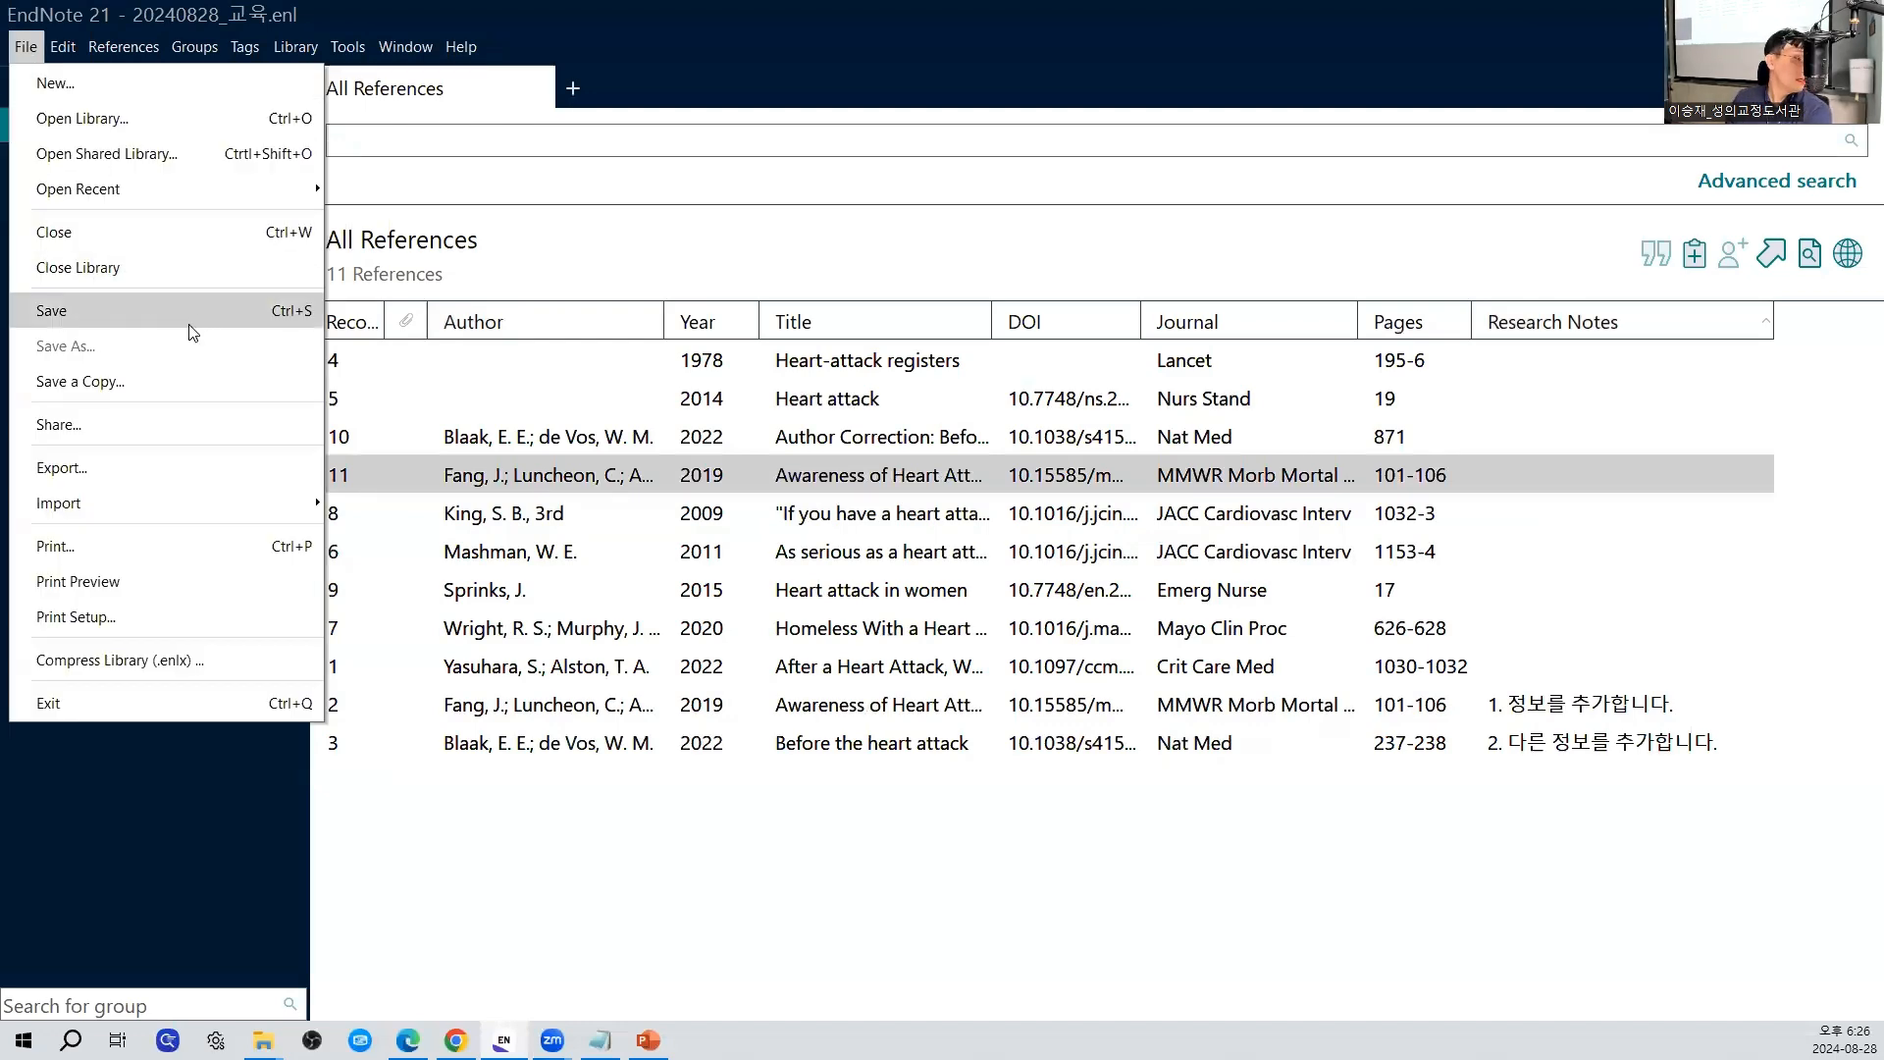
click(1259, 550)
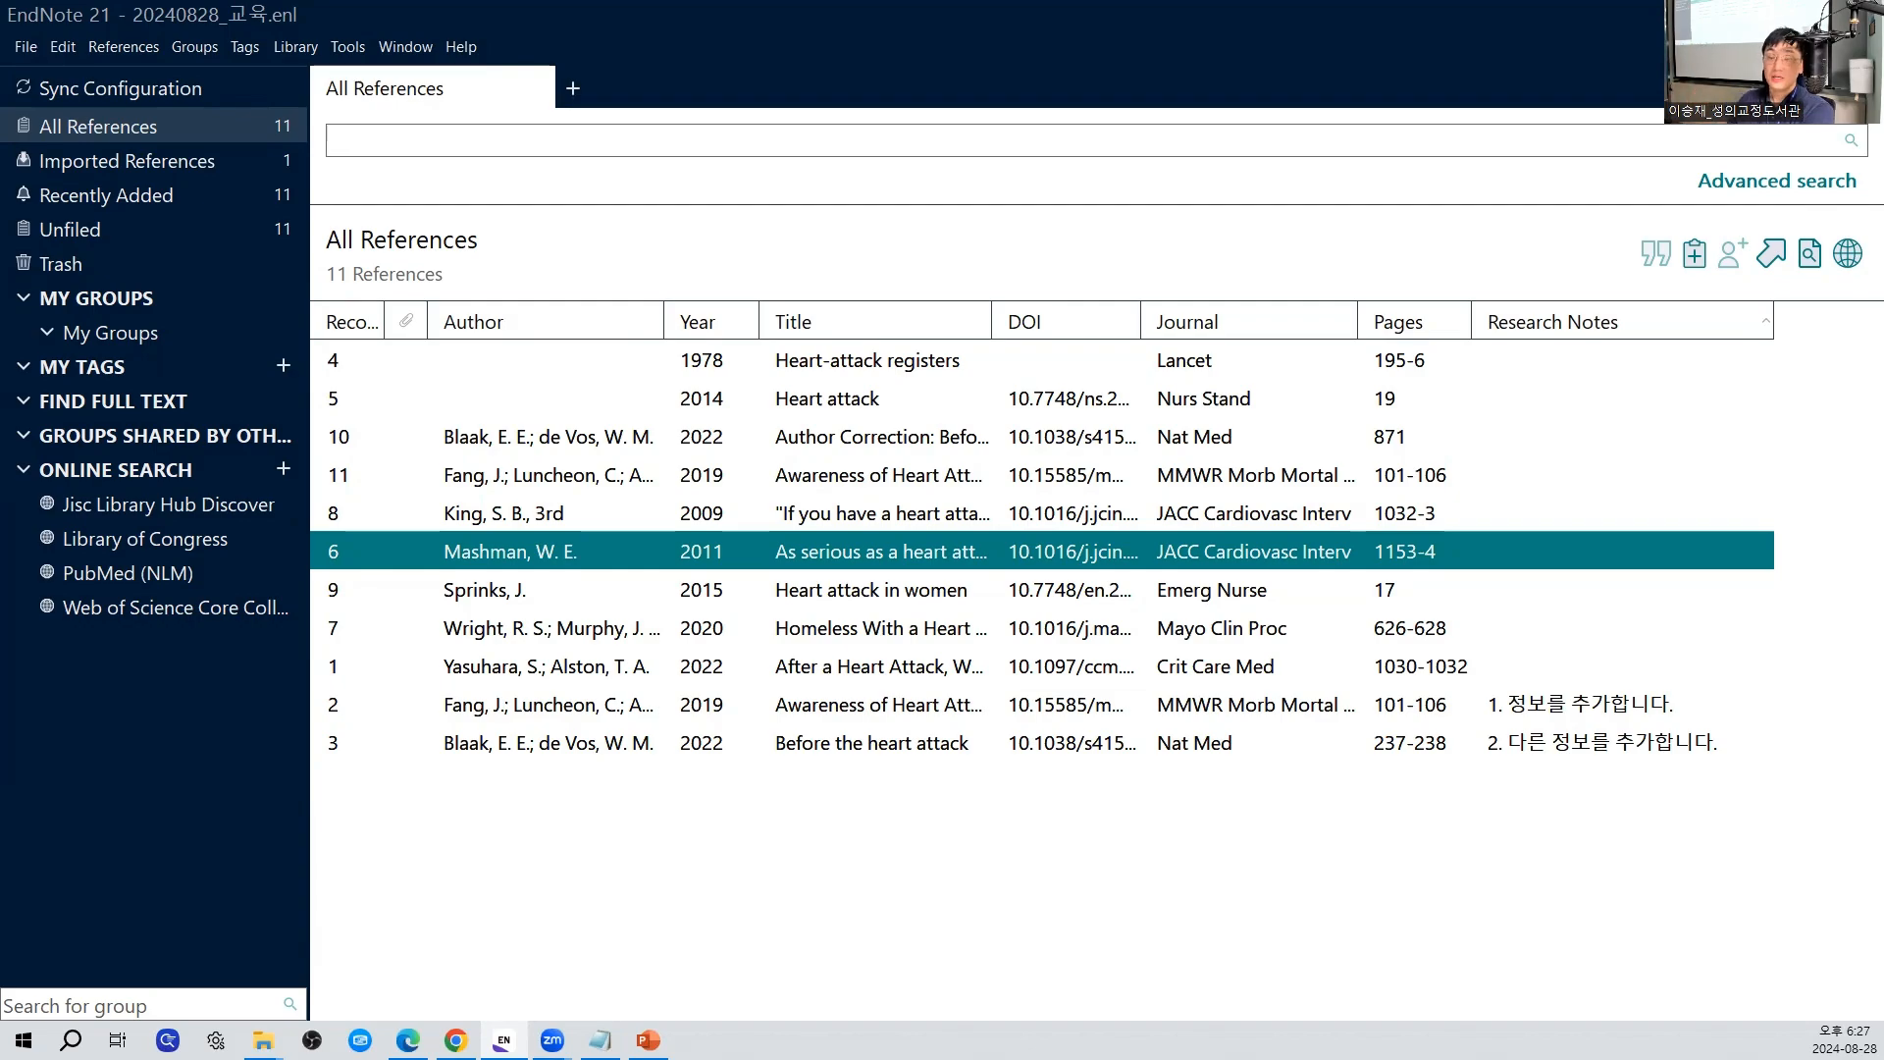
Go to the desktop, start EndNote and open the existing library 20240828_교육.enl
key(alt+Tab)
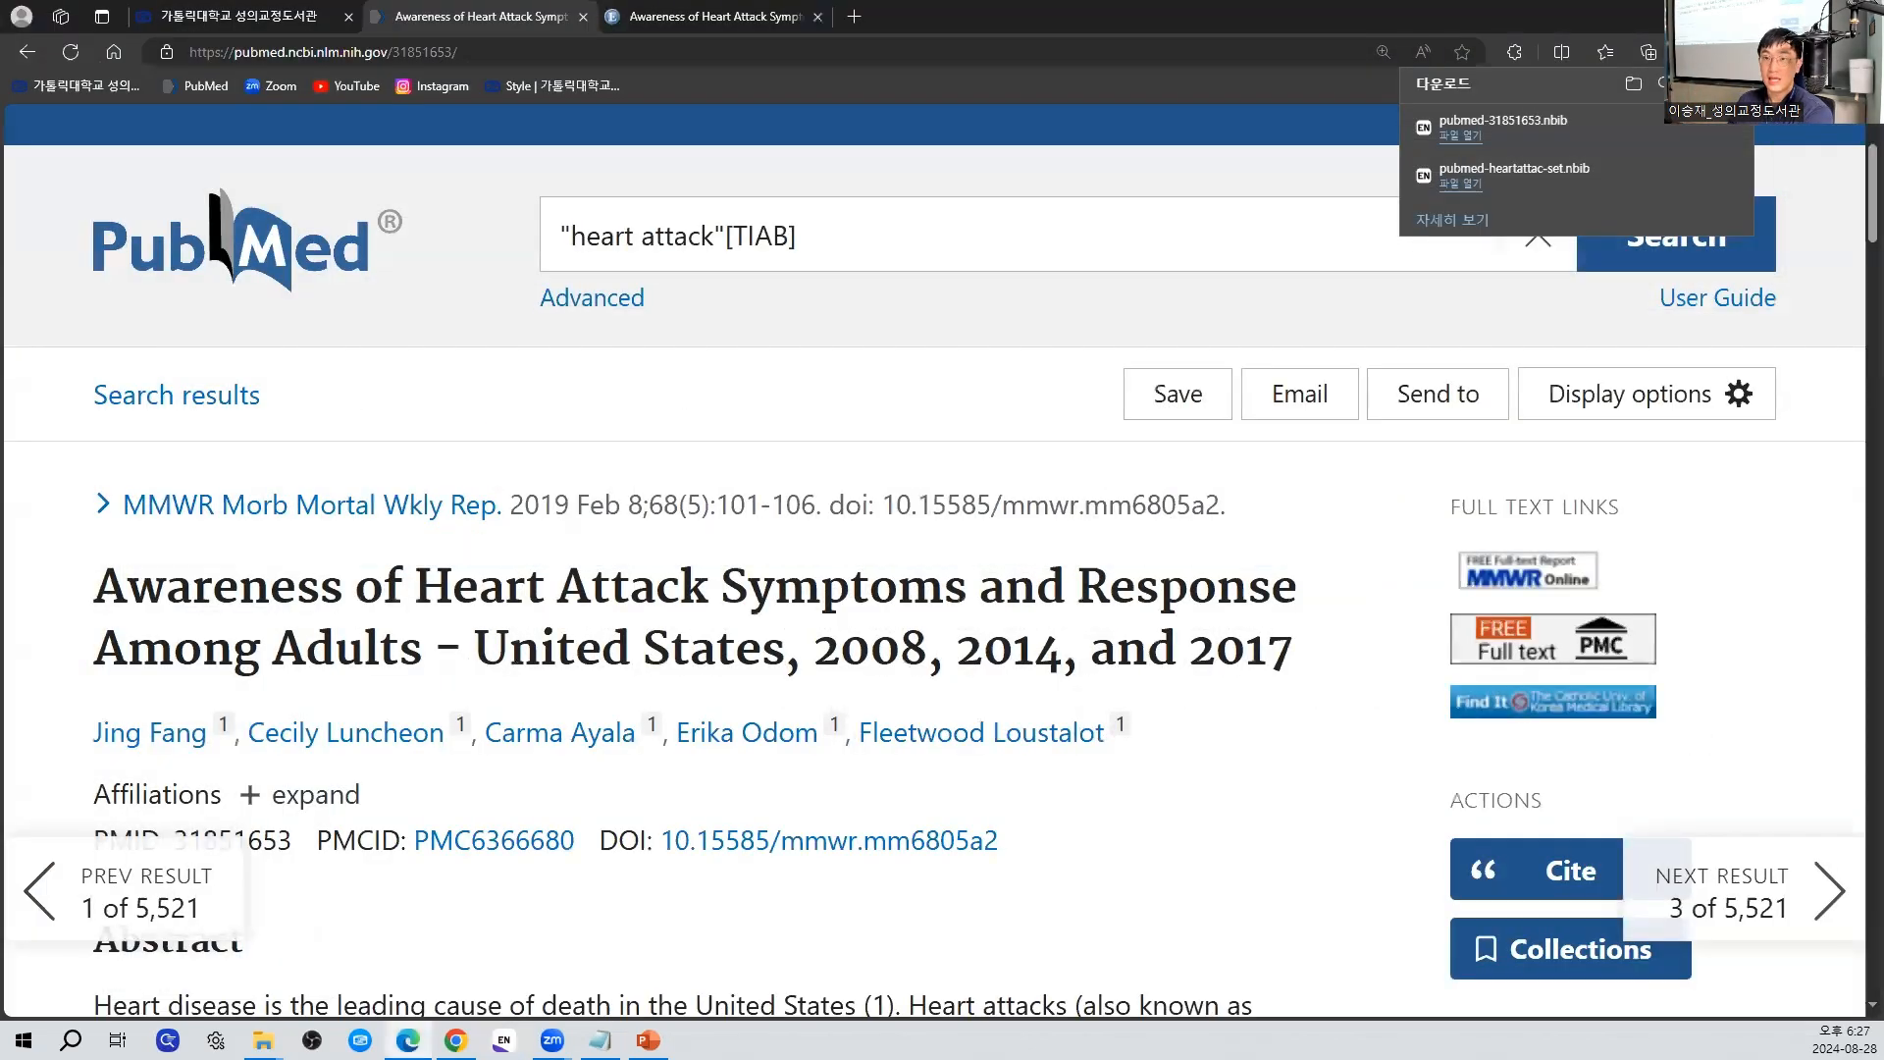
key(super+d)
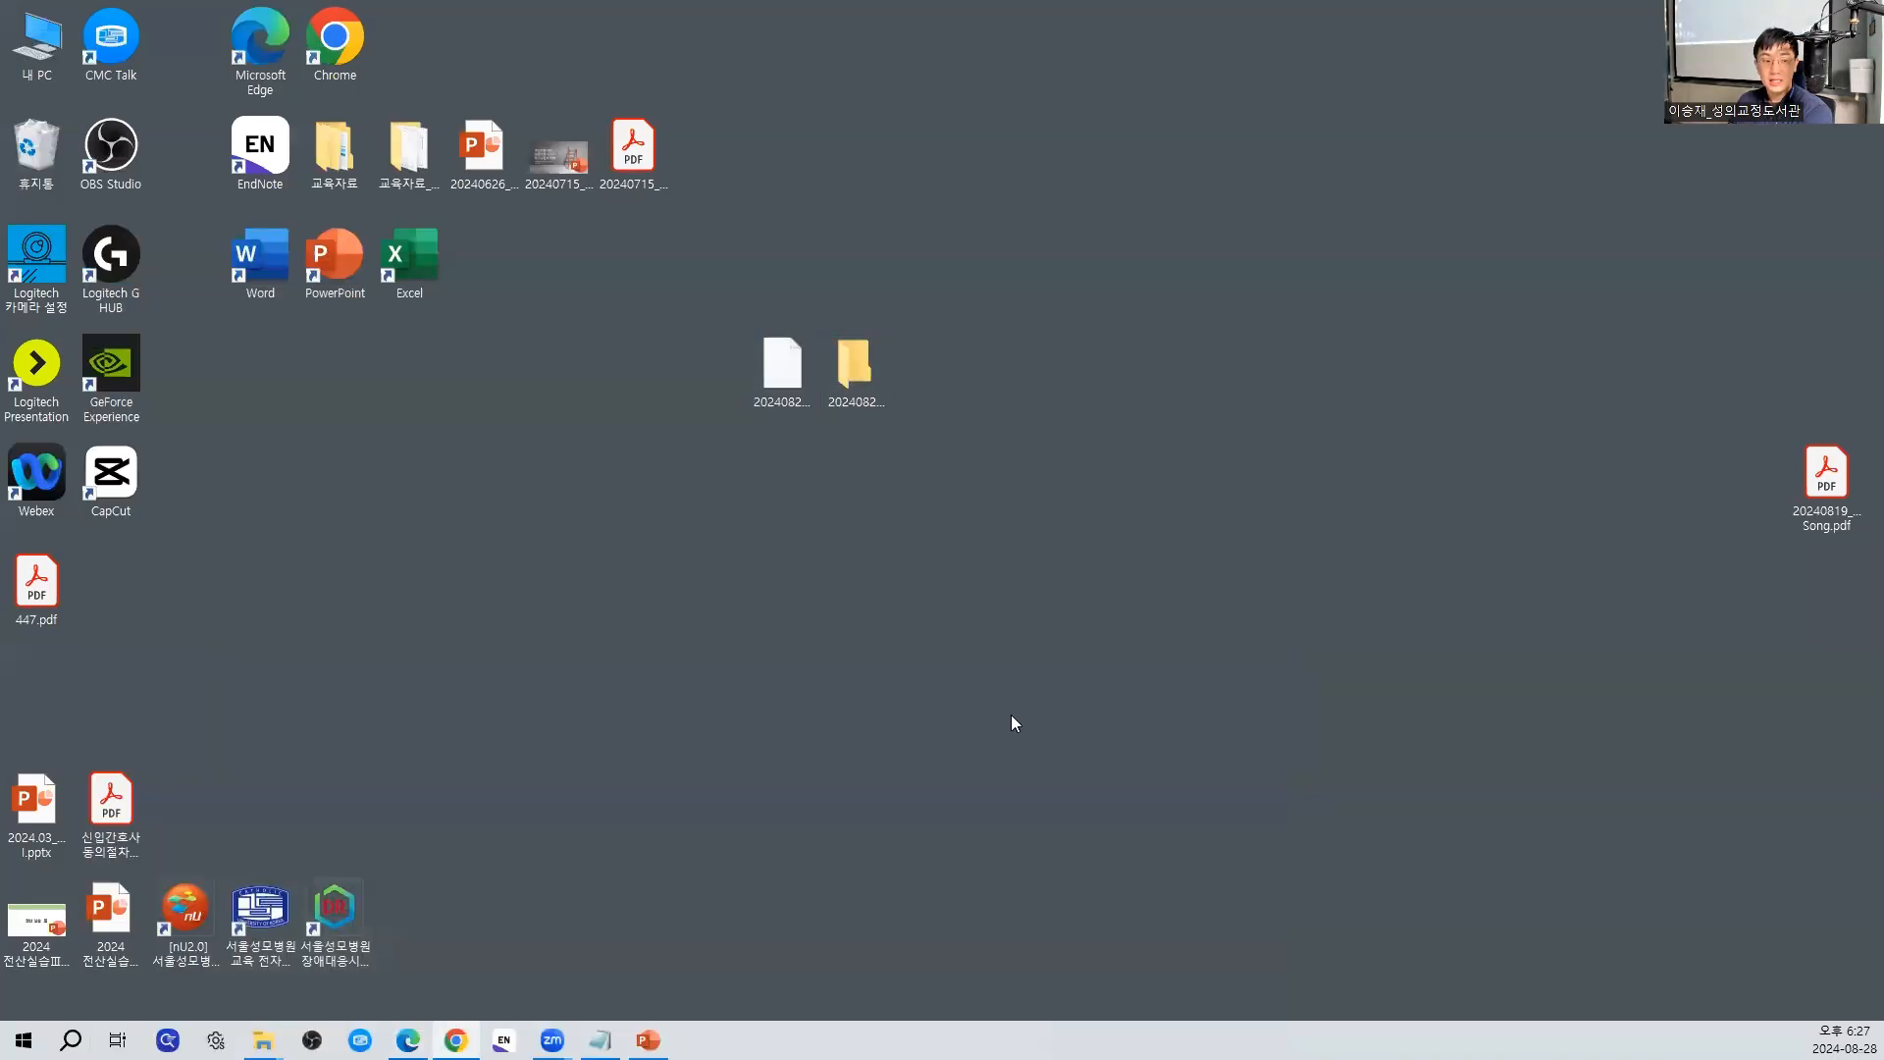
click(276, 175)
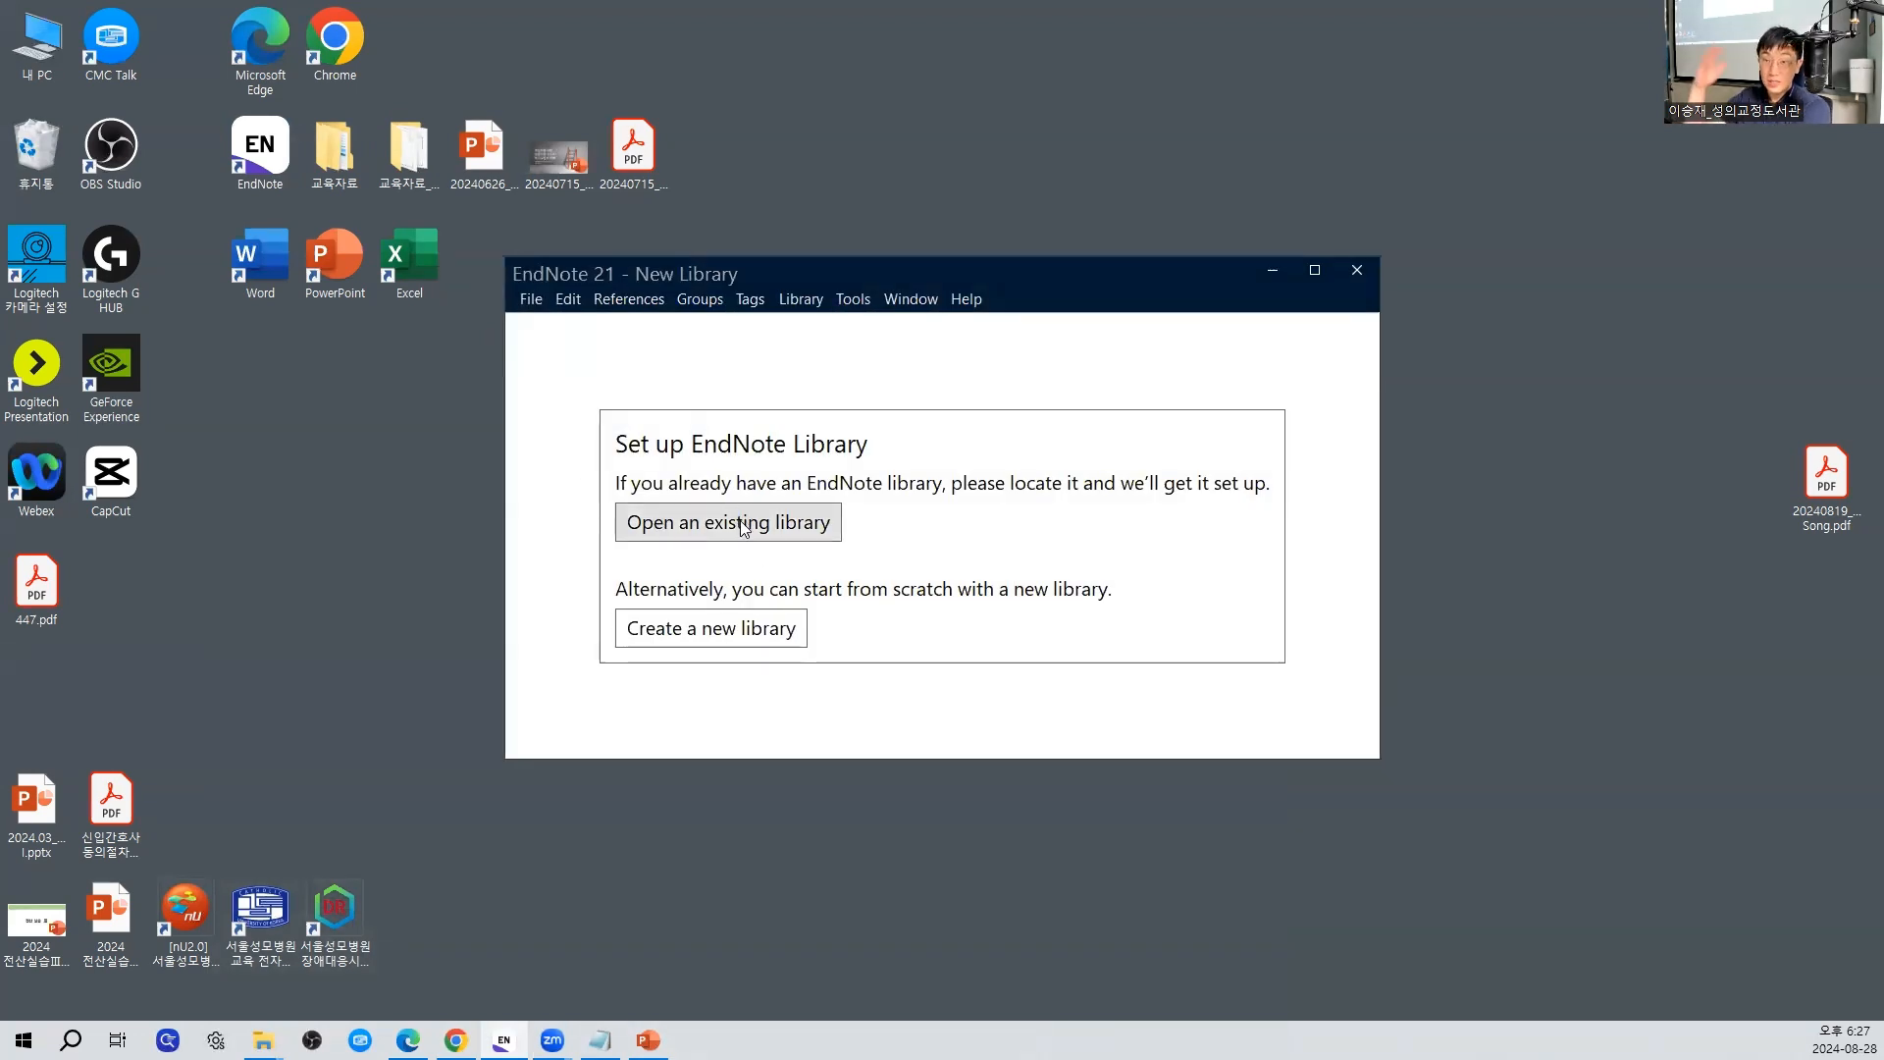
click(531, 299)
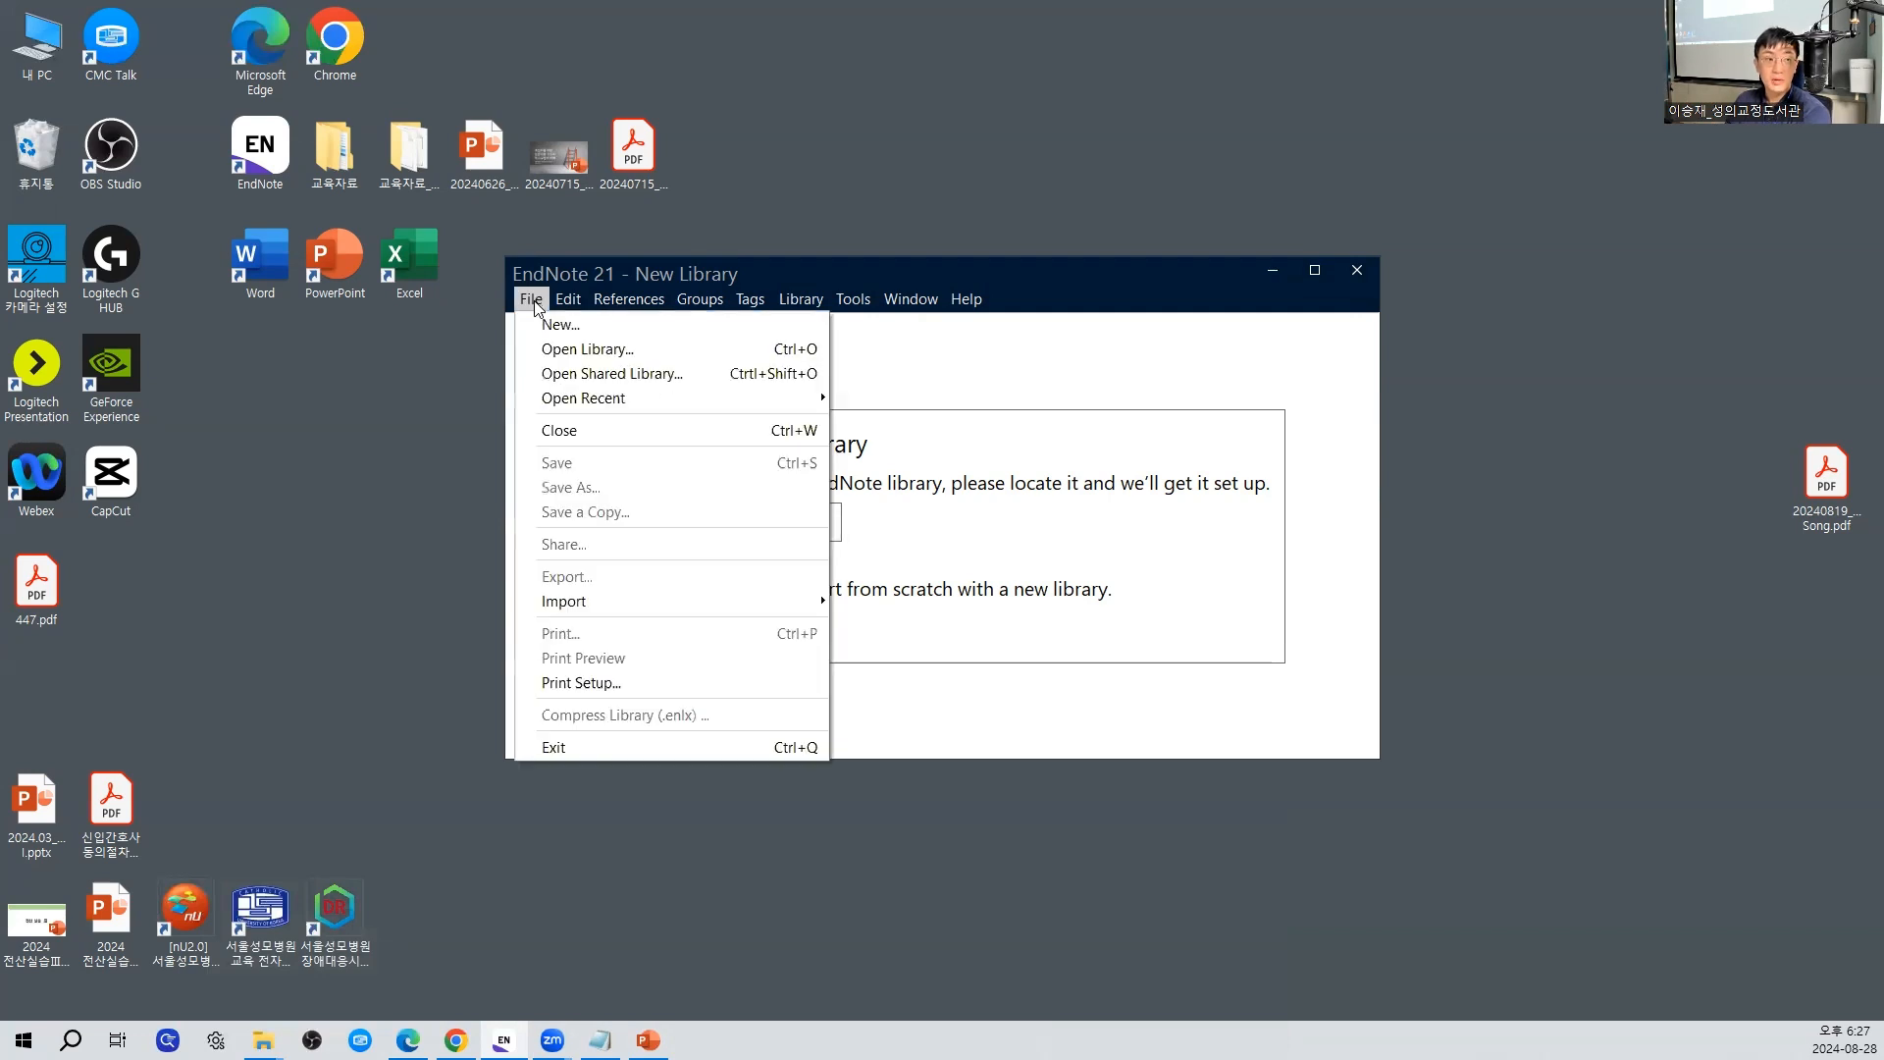
click(632, 350)
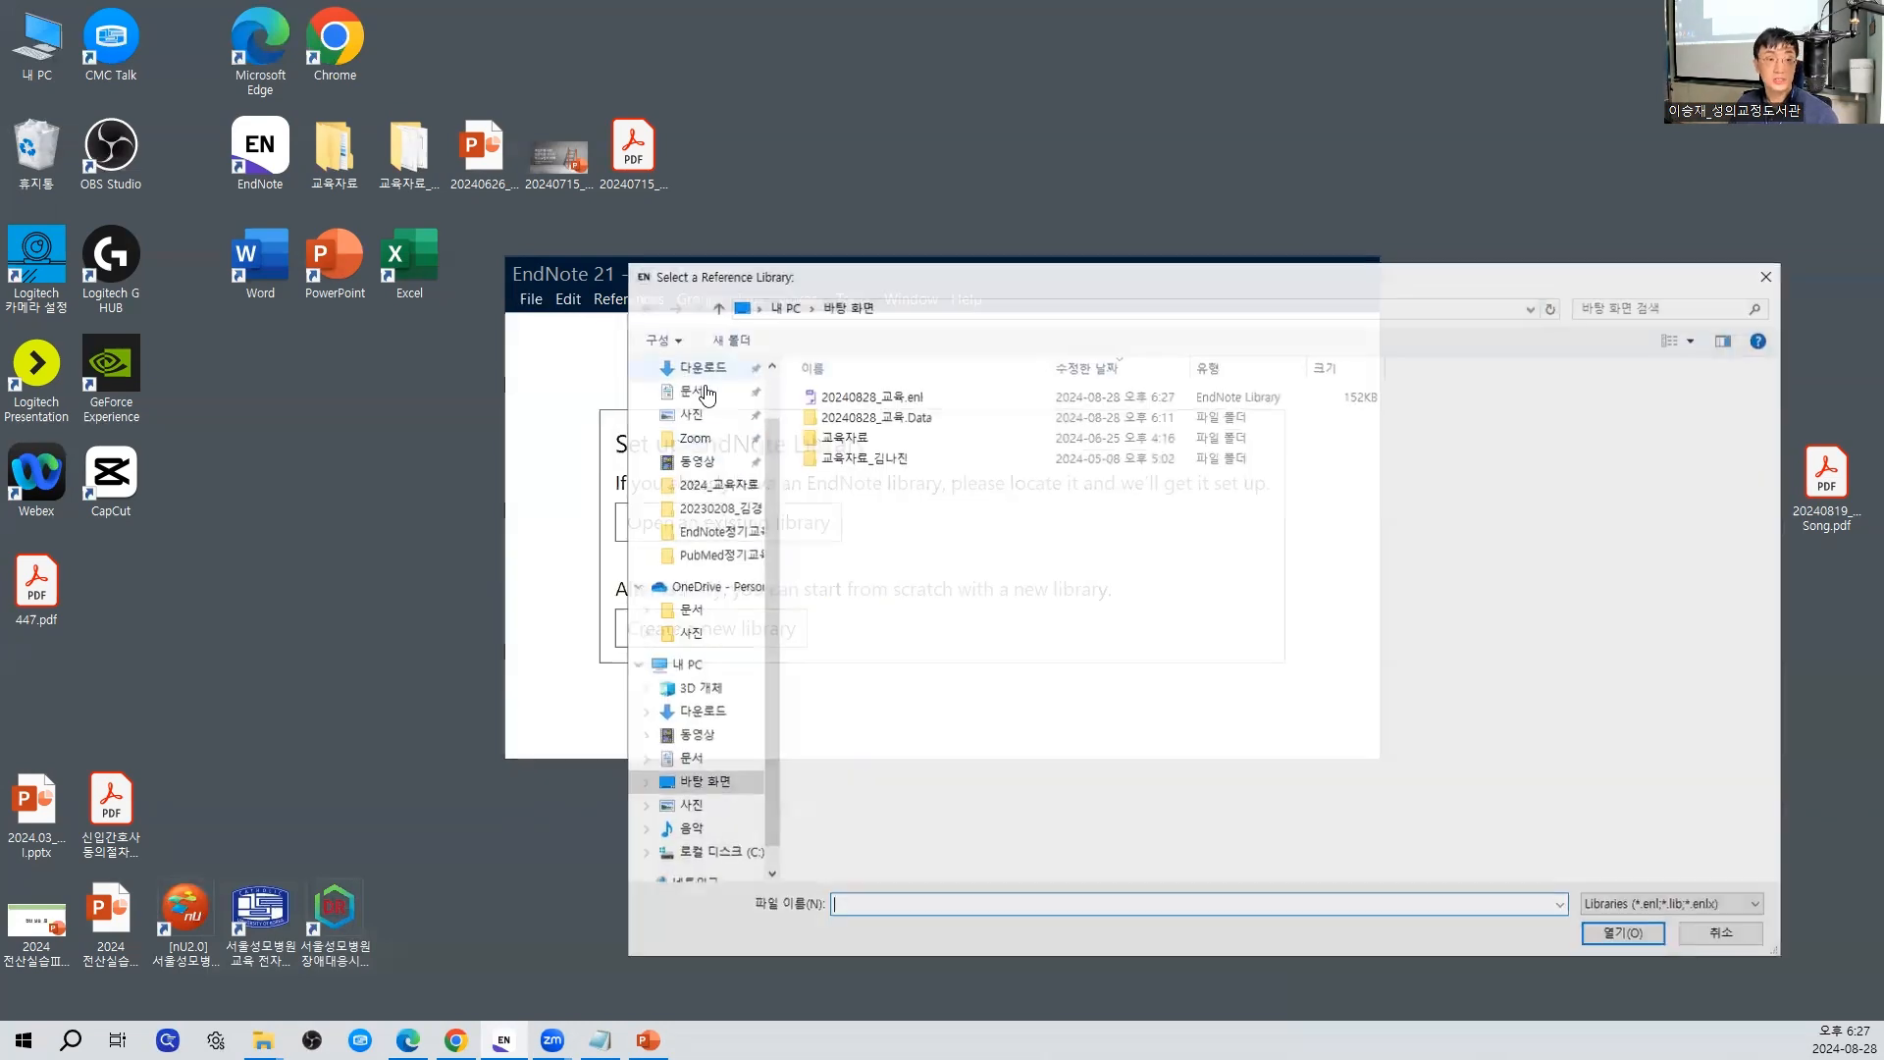
double_click(896, 393)
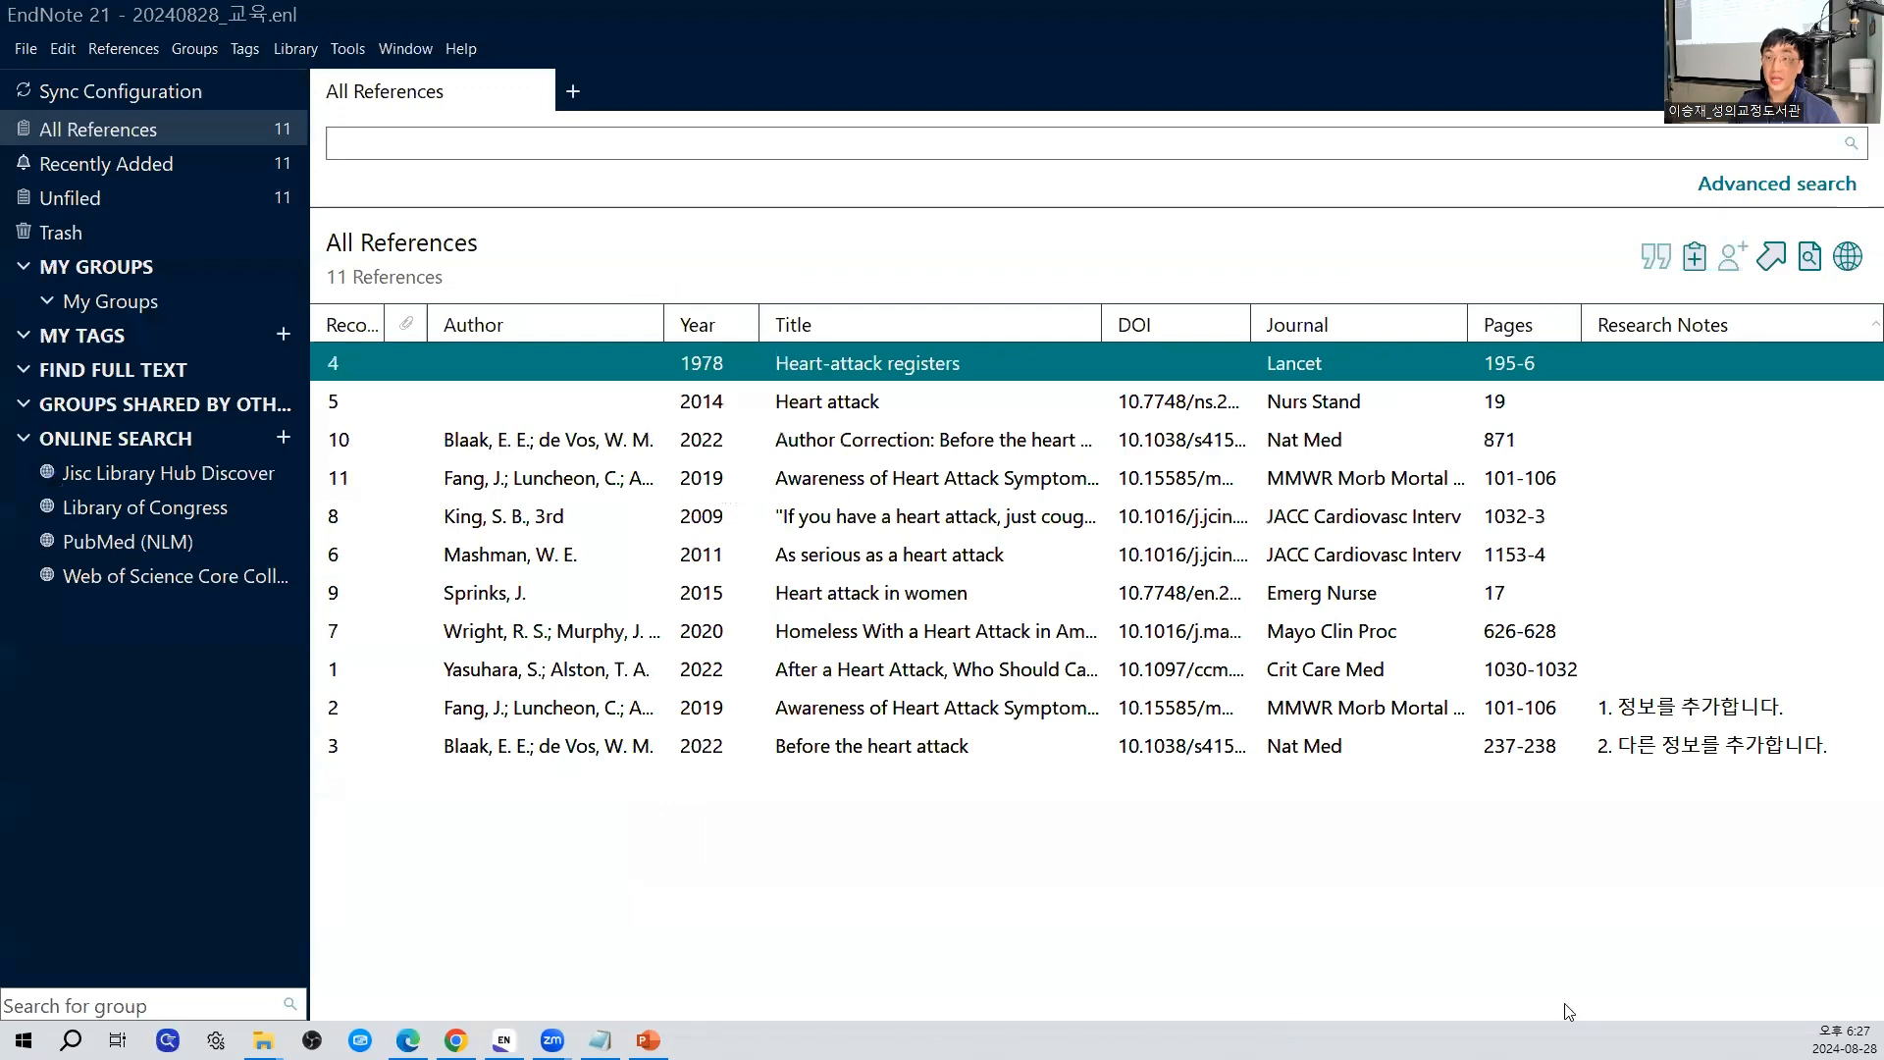
Select several references, open the details of record 8 to review its summary, and close them again
click(1086, 561)
click(953, 503)
click(915, 636)
click(904, 702)
click(944, 518)
double_click(944, 520)
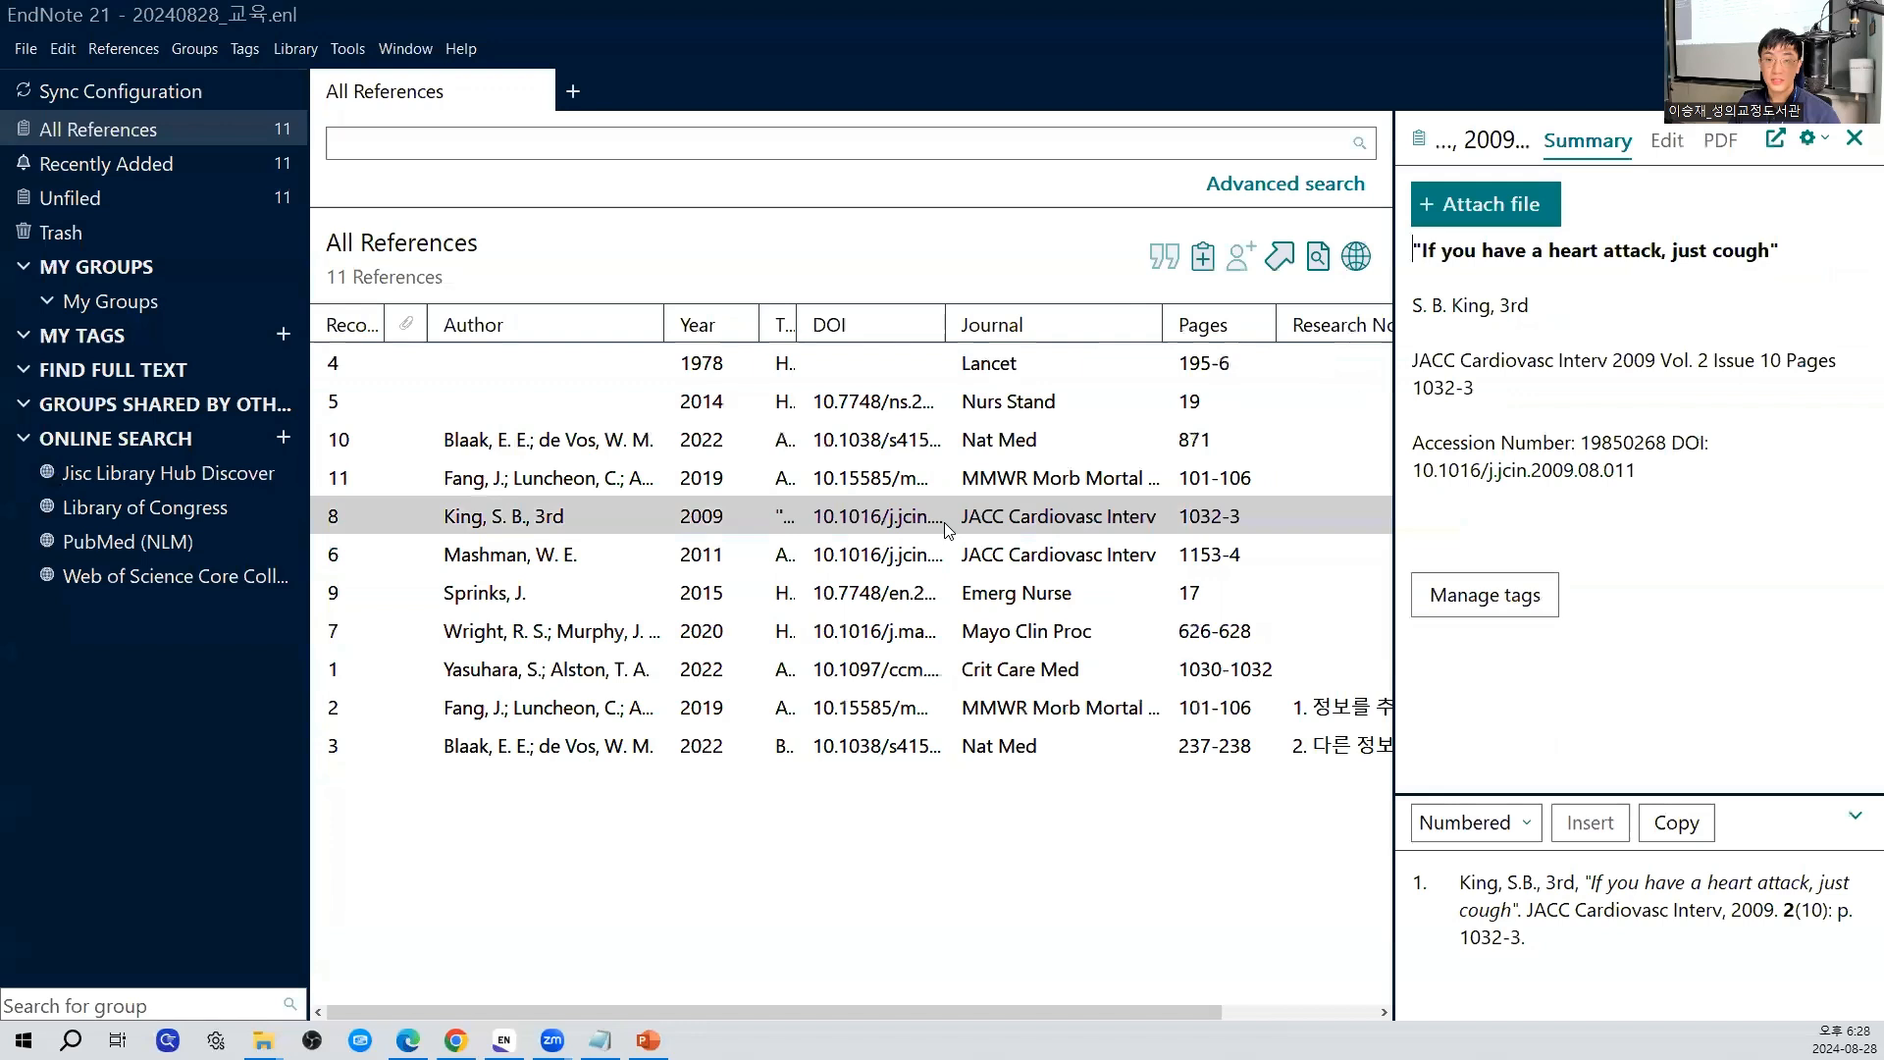
click(1584, 143)
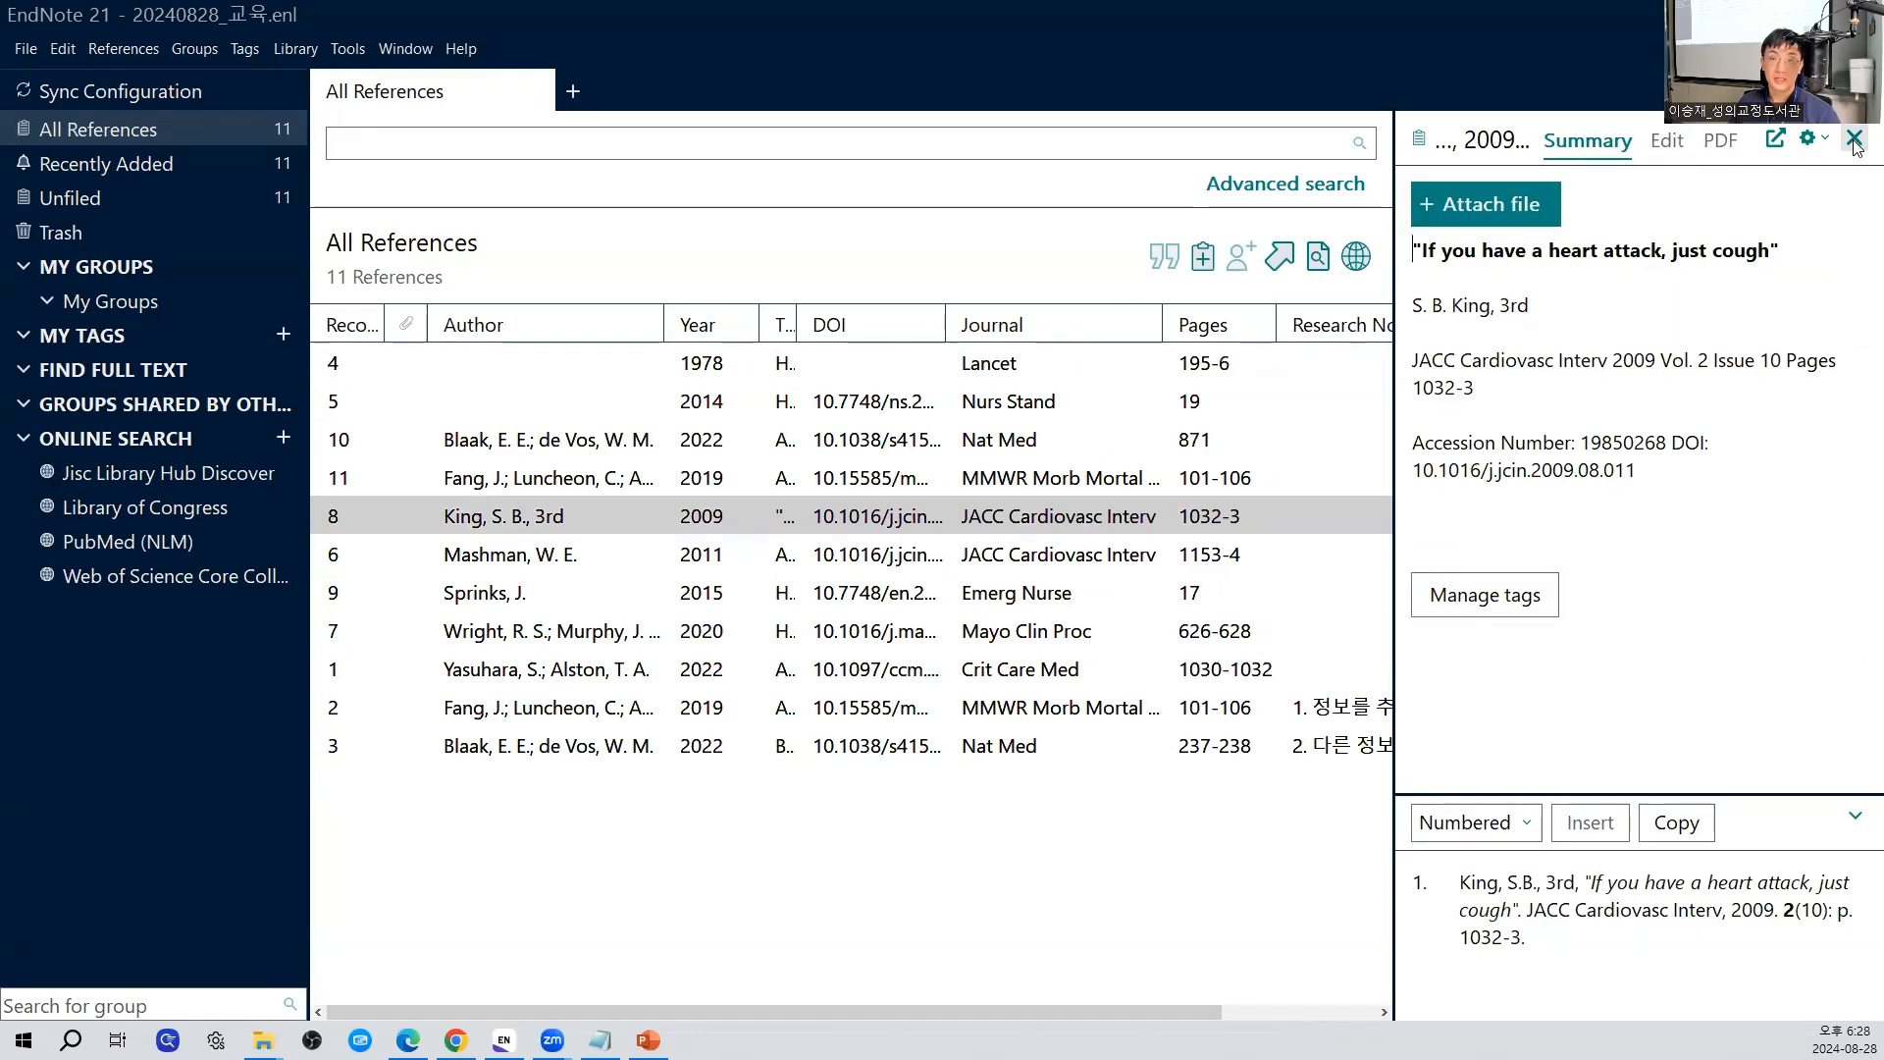
click(1854, 141)
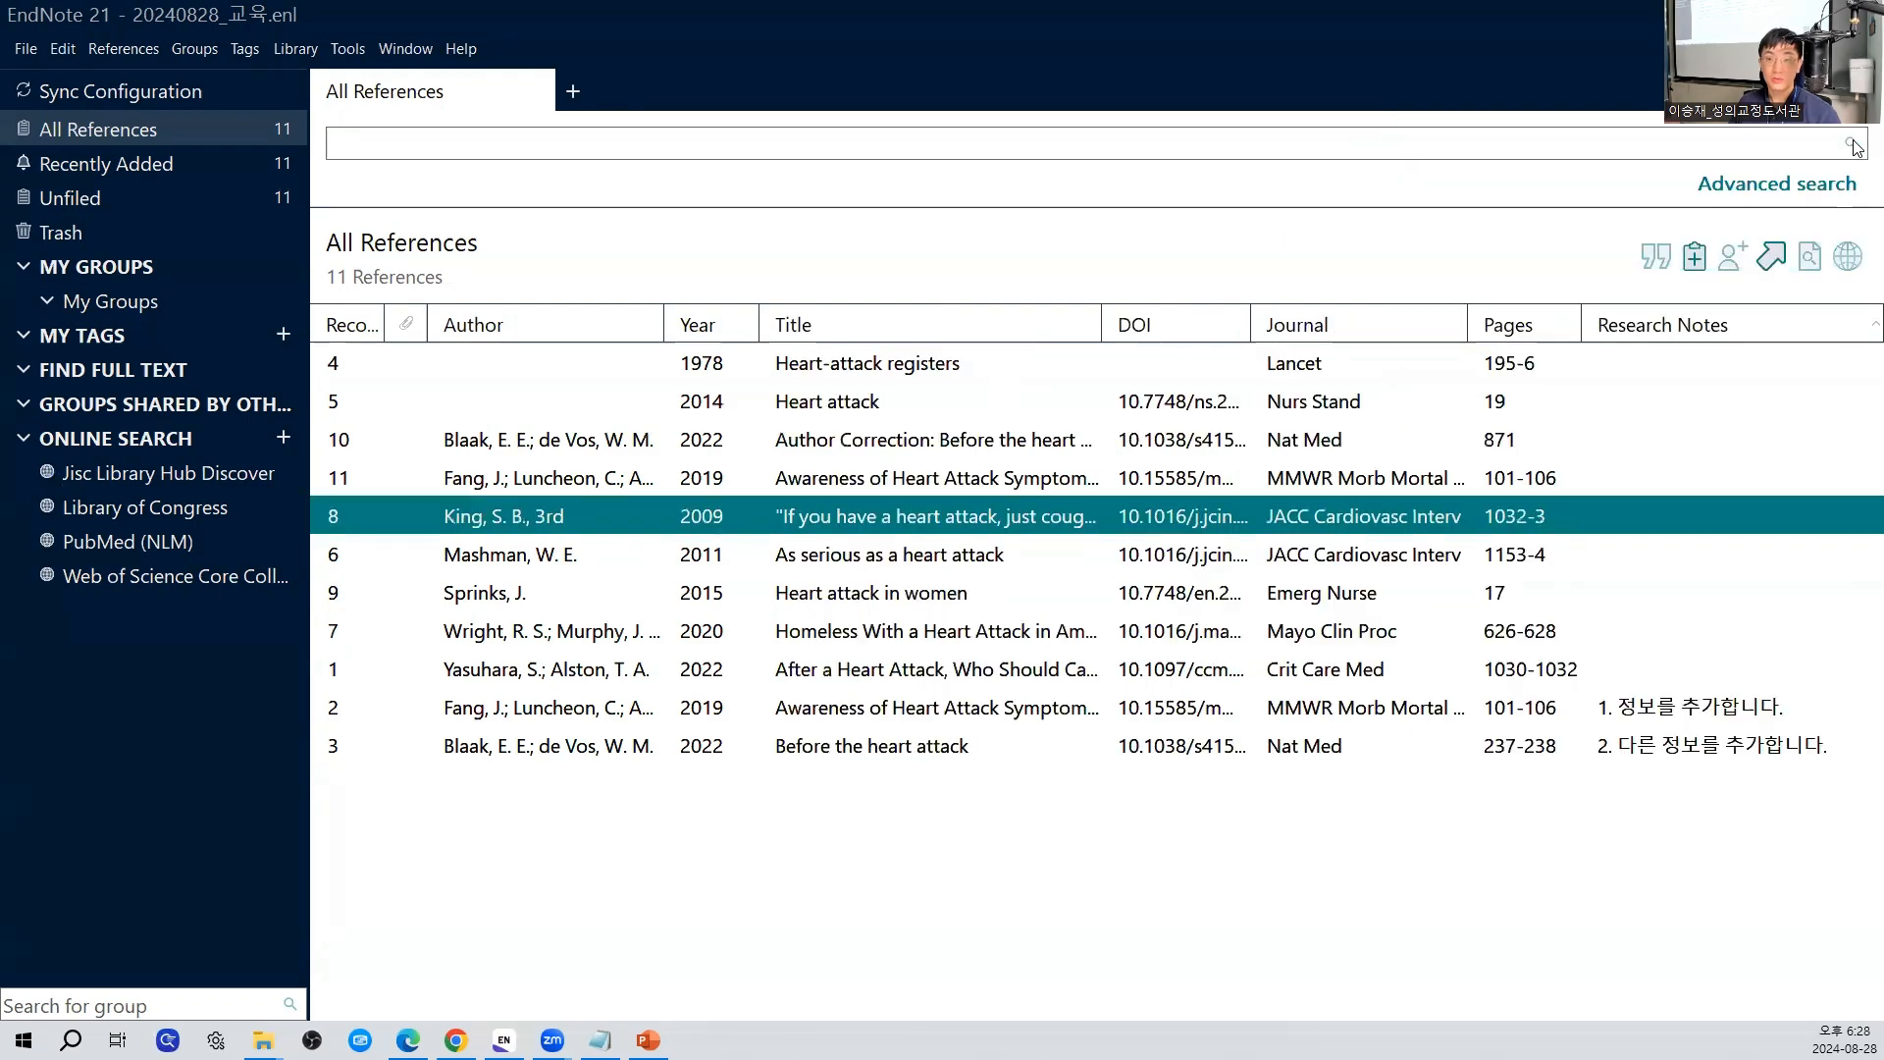
Look through several more references and show the summary of record 6, "As serious as a heart attack"
click(1157, 519)
click(1681, 137)
click(1615, 146)
click(1325, 631)
click(1256, 669)
click(1196, 550)
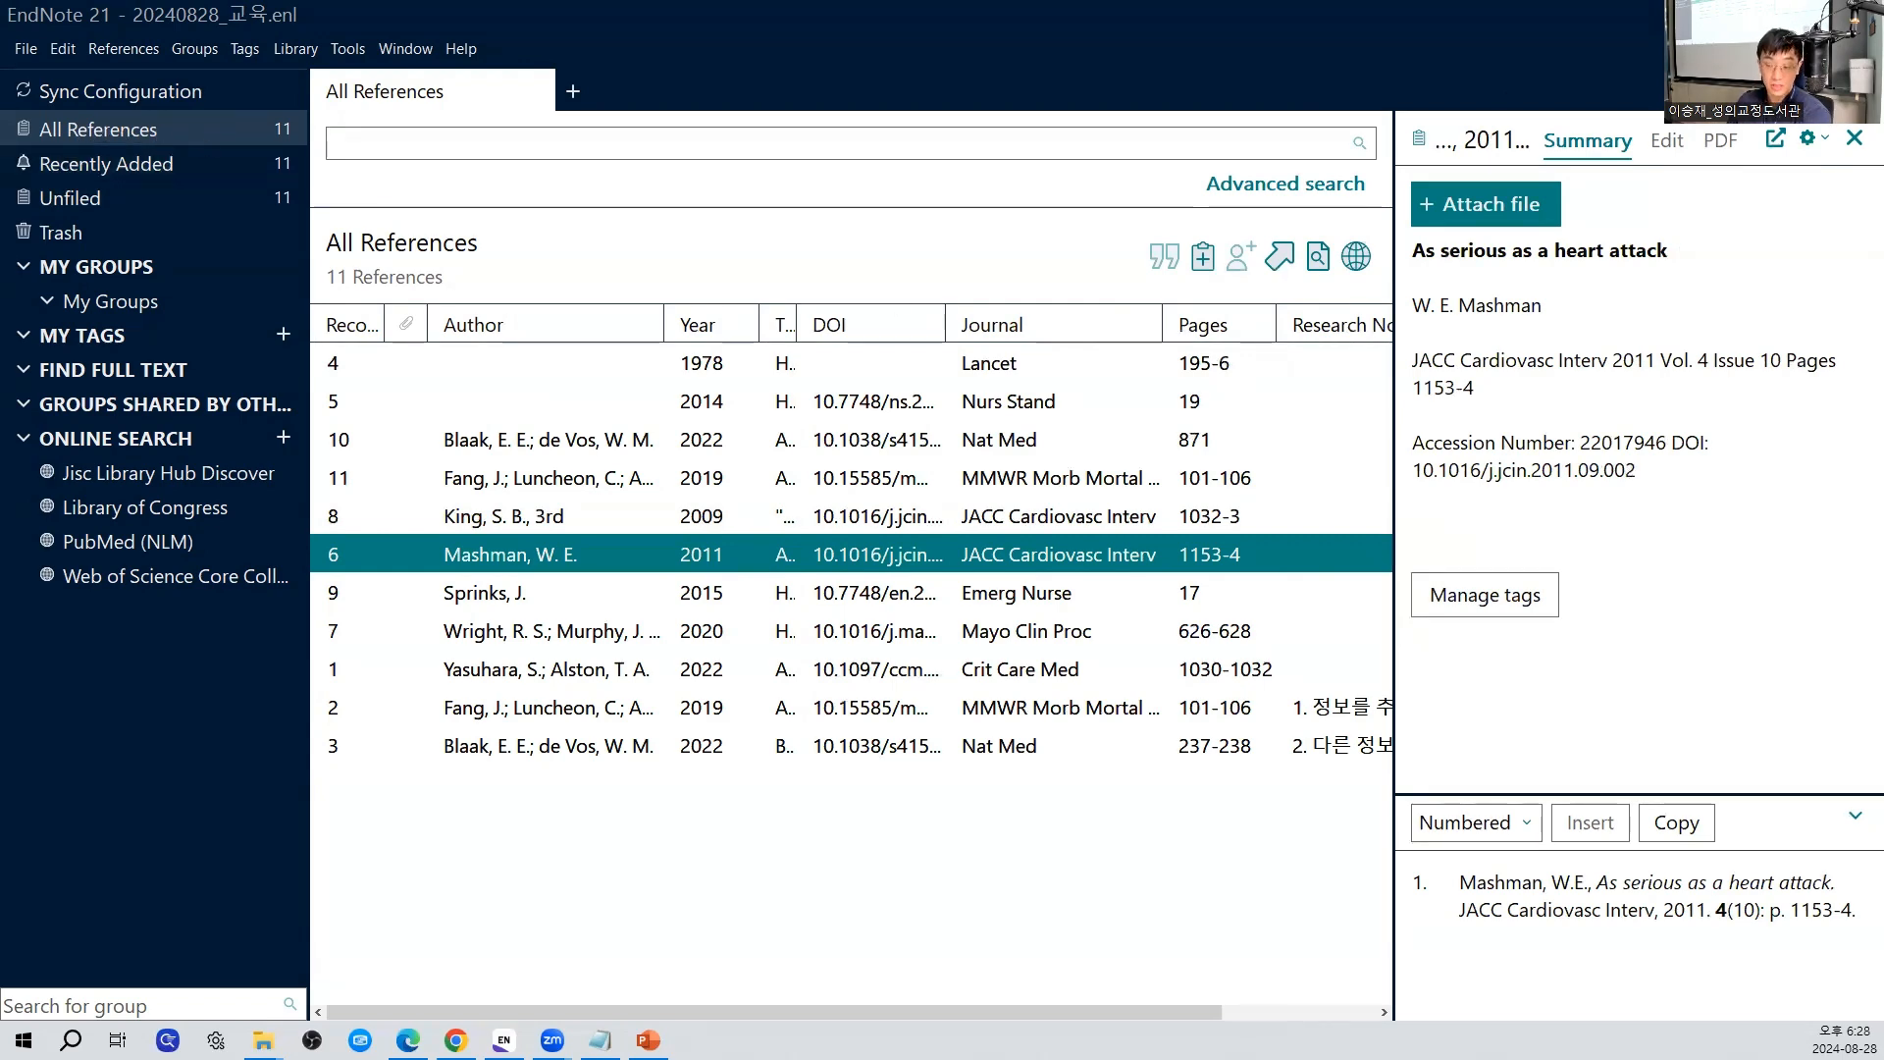
Switch to the PowerPoint training deck, start the slide show at the PubMed slide and advance to slide 12 on collecting search results
key(alt+Tab)
key(alt+Tab)
key(alt+Tab)
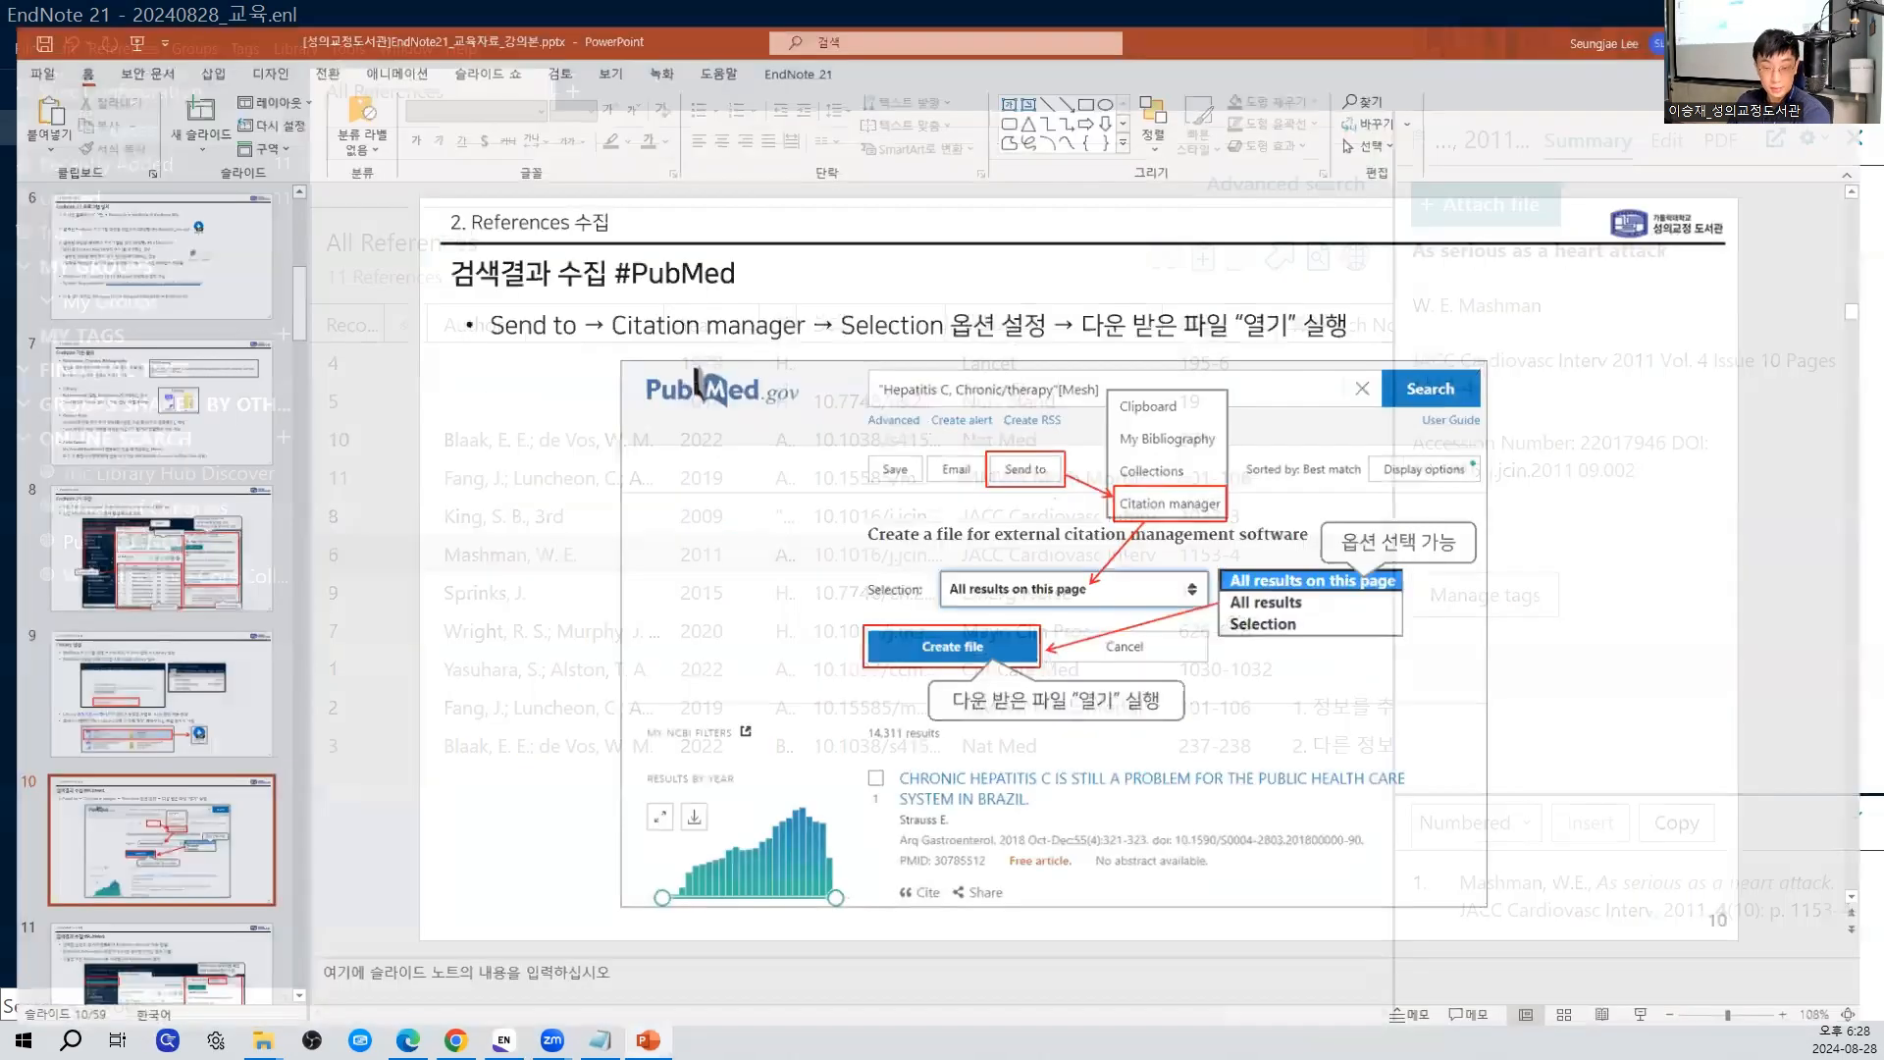
key(shift+F5)
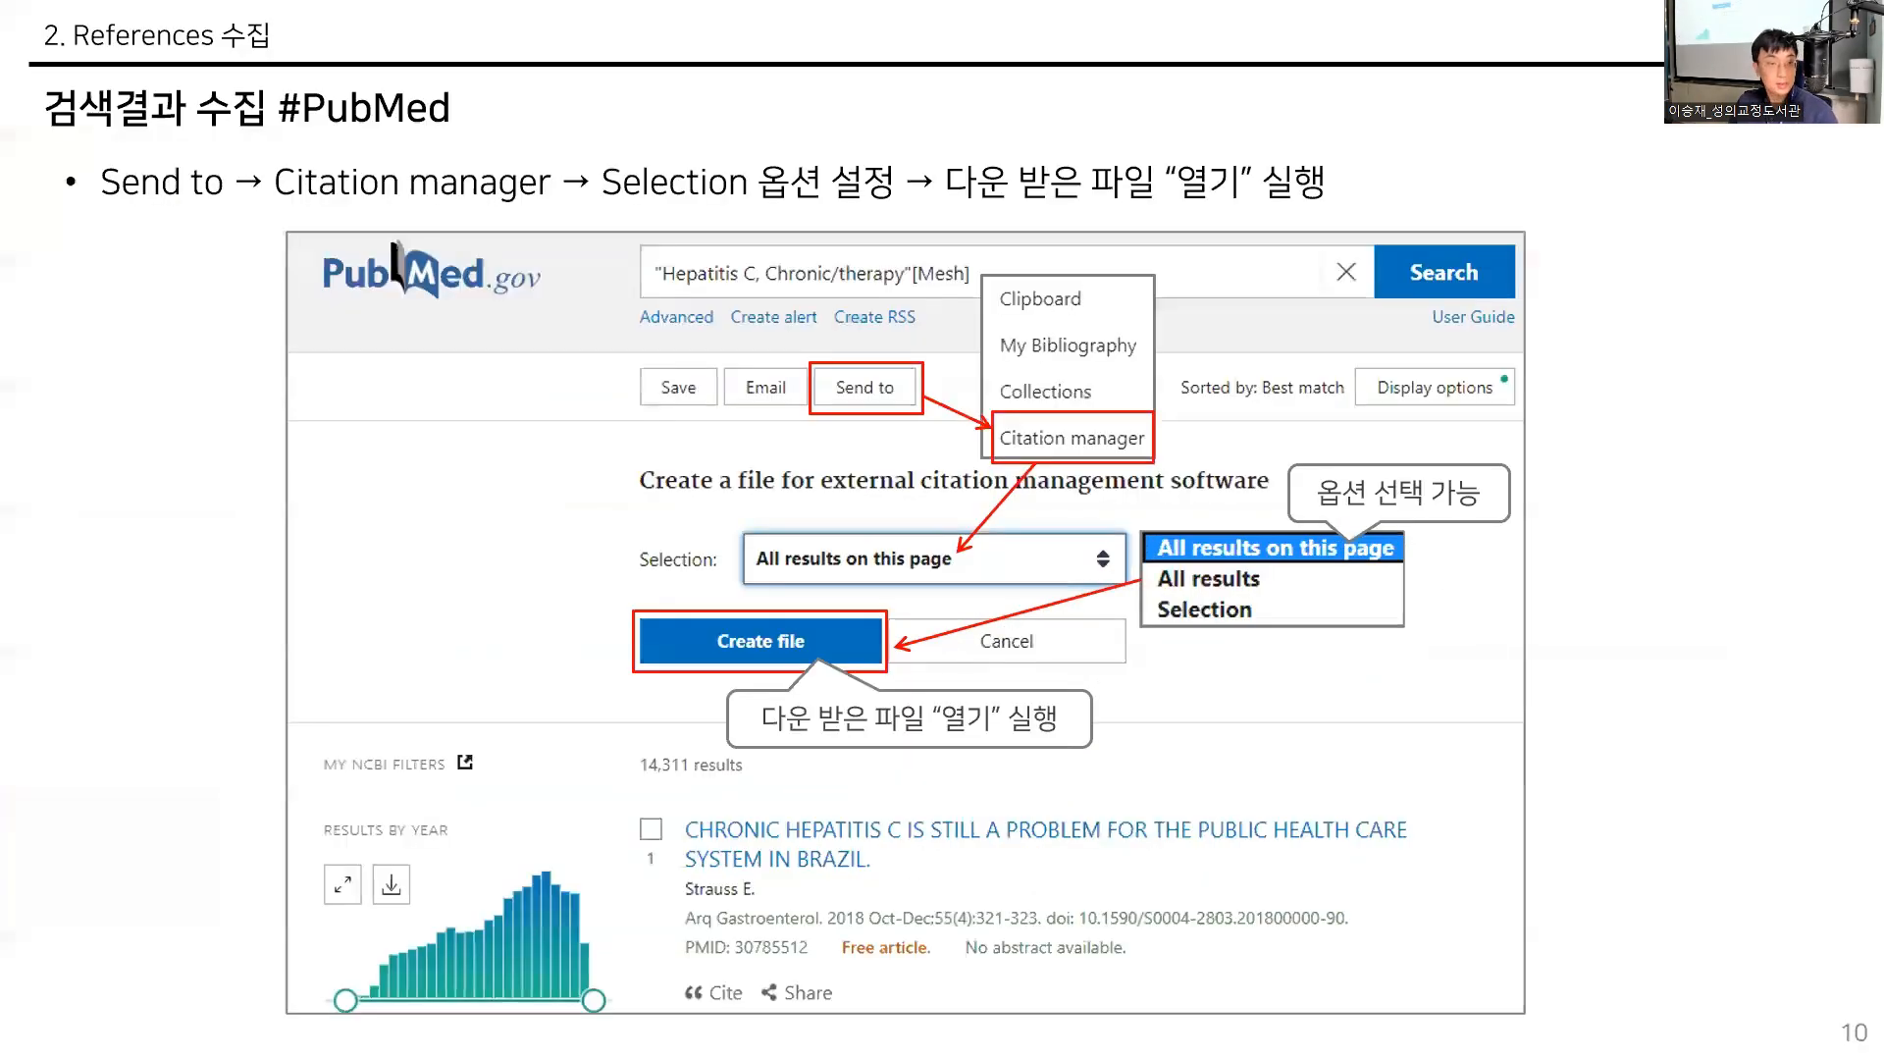
key(Right)
key(Right)
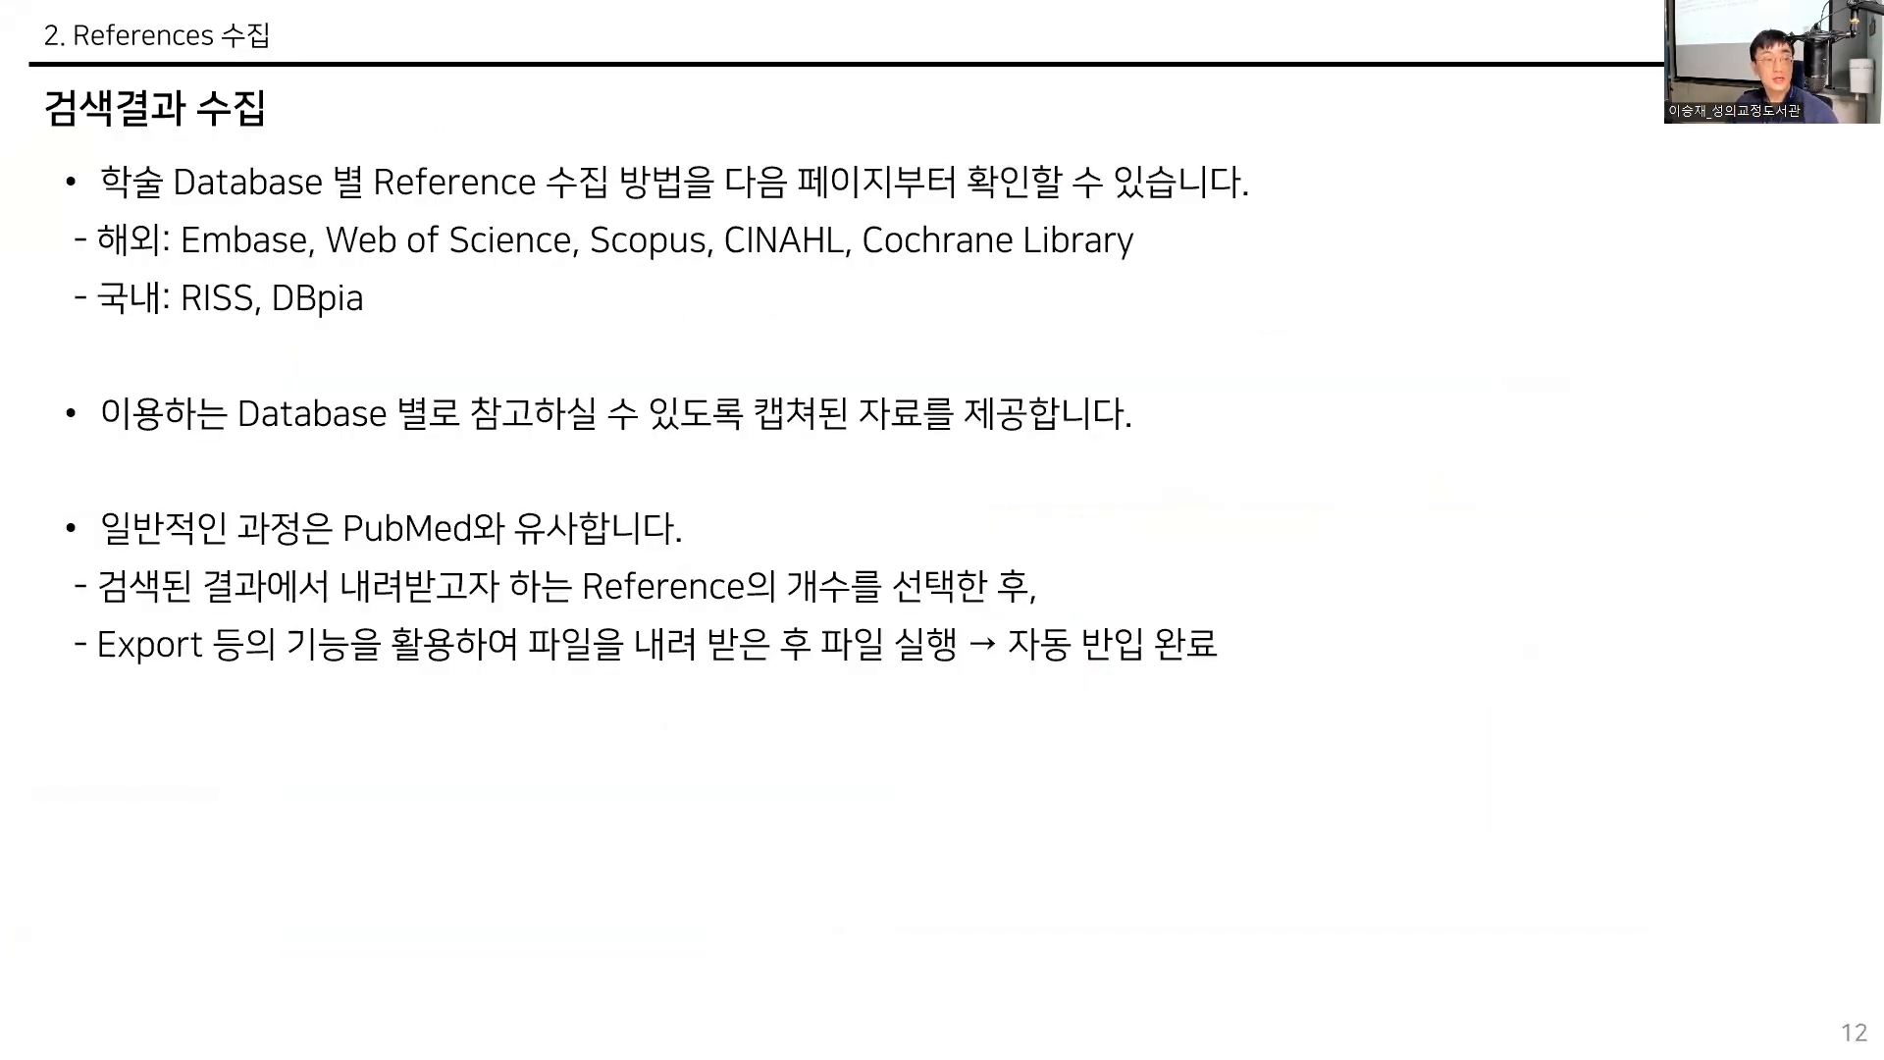
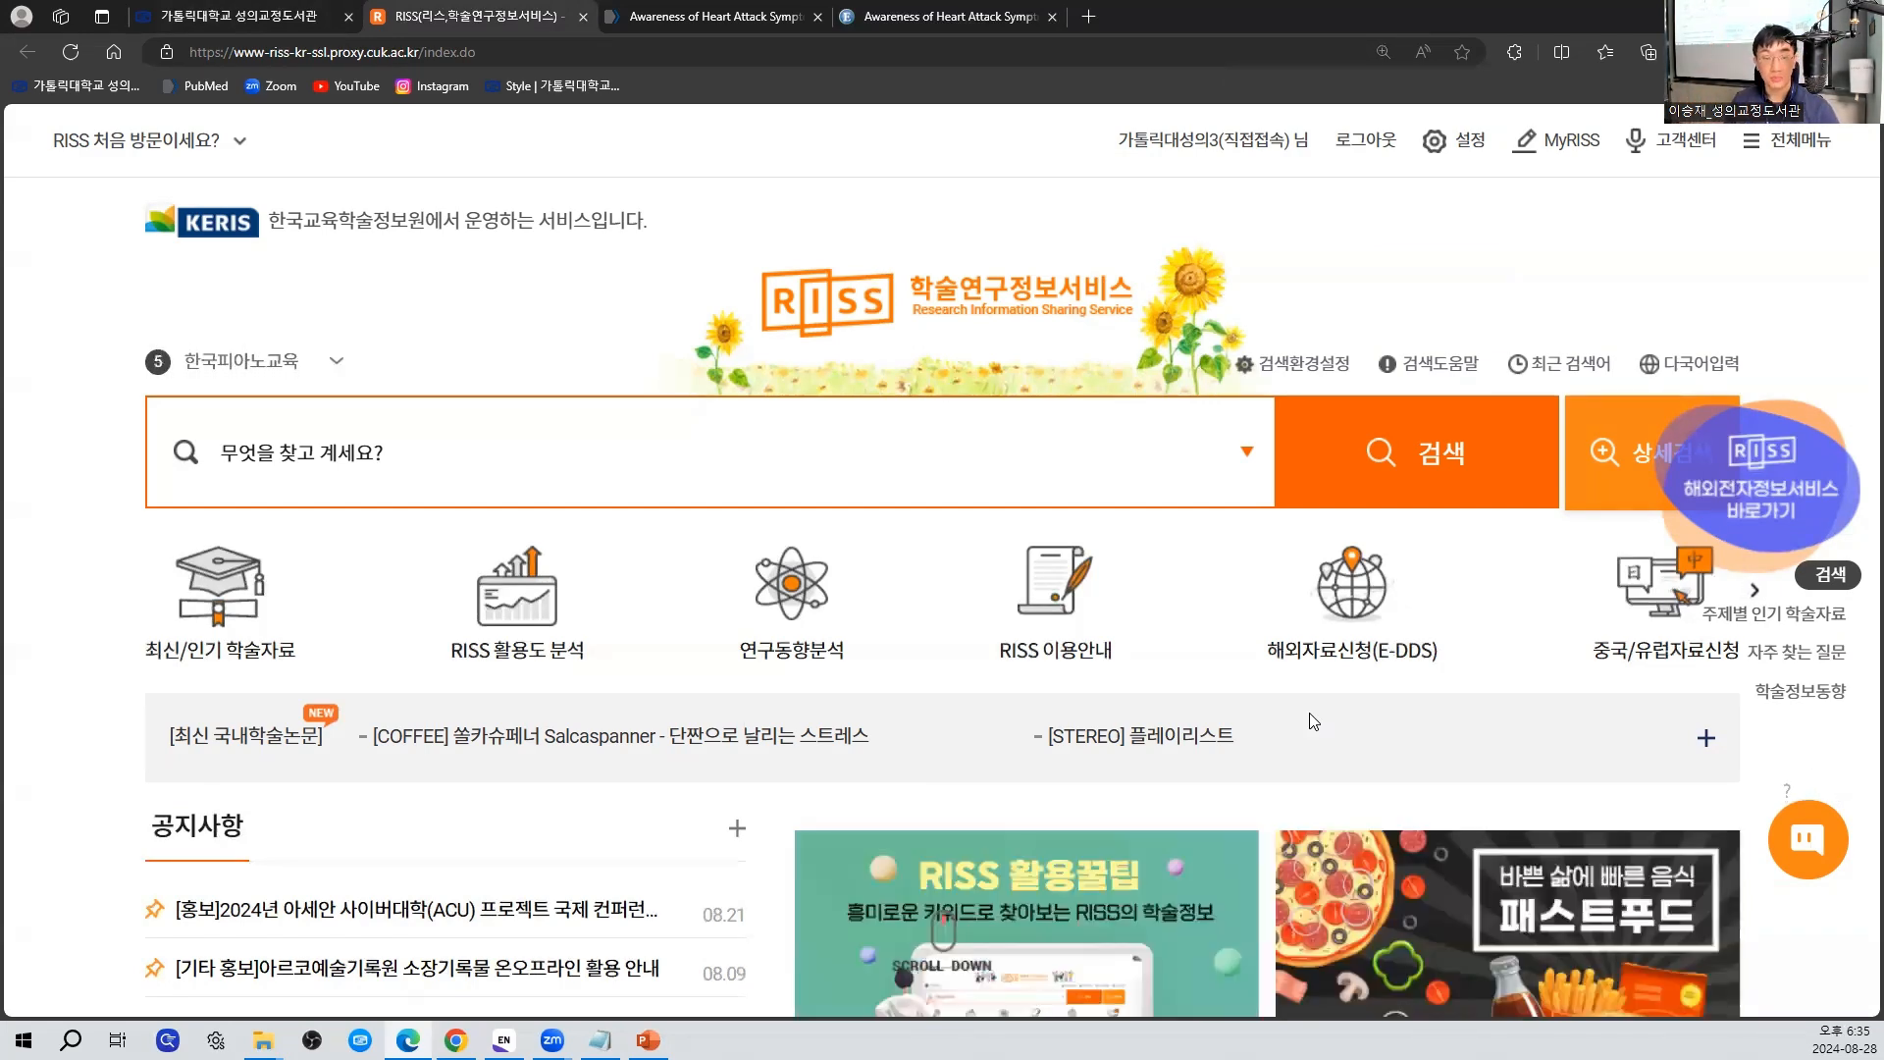
Search all of RISS for the keyword 호스피스
click(344, 451)
text(호스피)
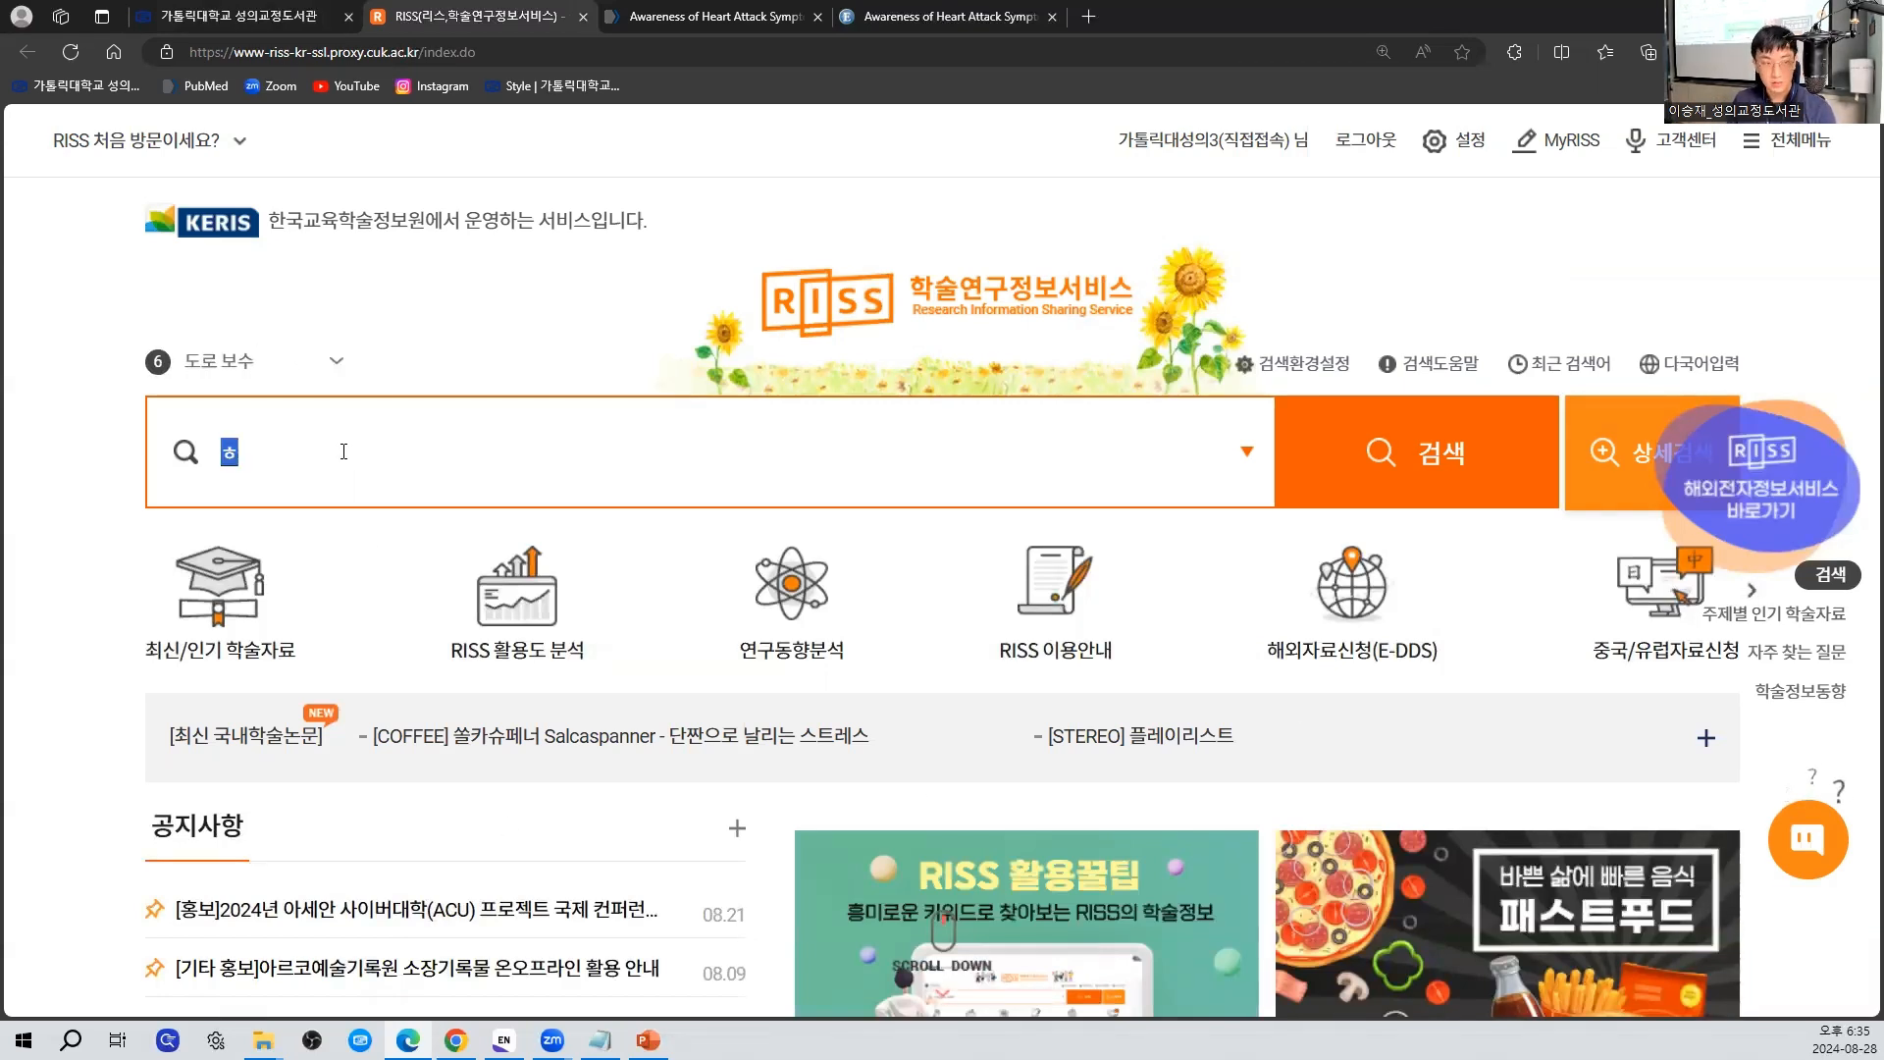
text(스)
key(Return)
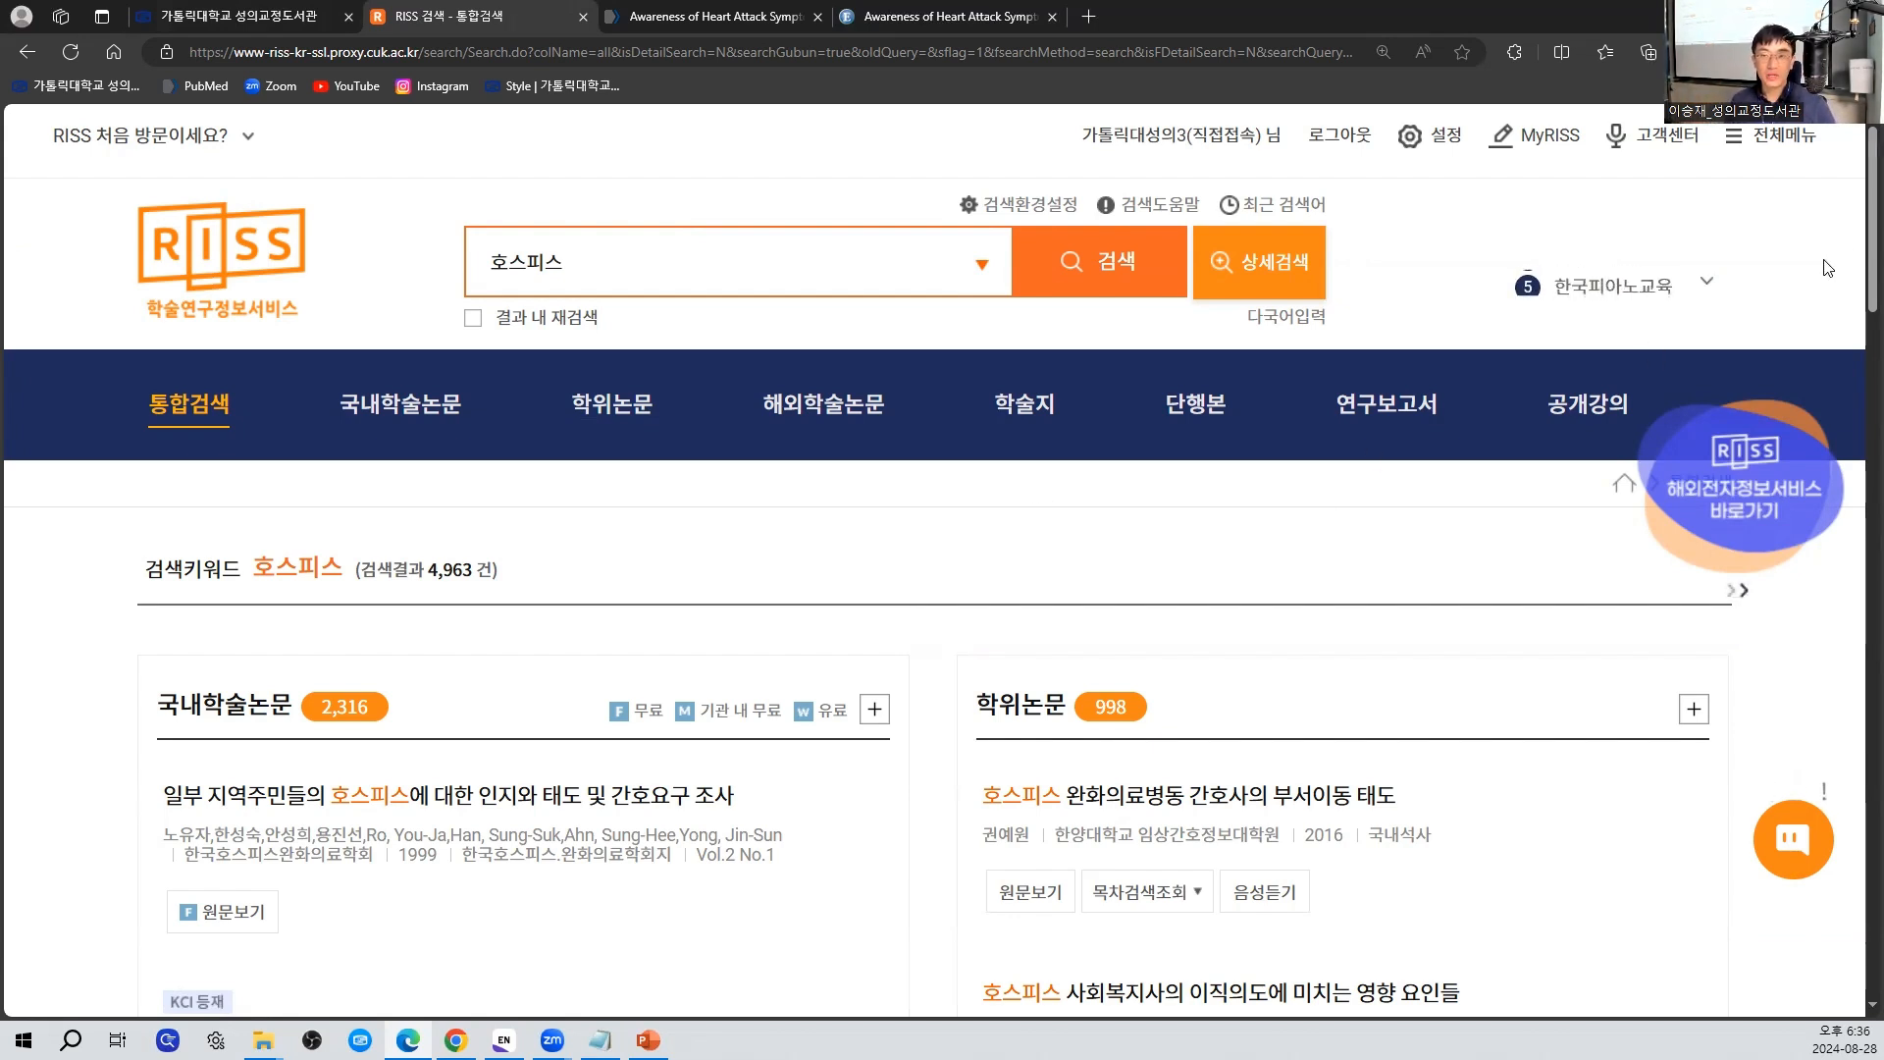
Open the first thesis in the results, 호스피스 완화의료병동 간호사의 부서이동 태도, and highlight its full title on the detail page
scroll(1858, 254, down, 2)
scroll(1858, 253, down, 5)
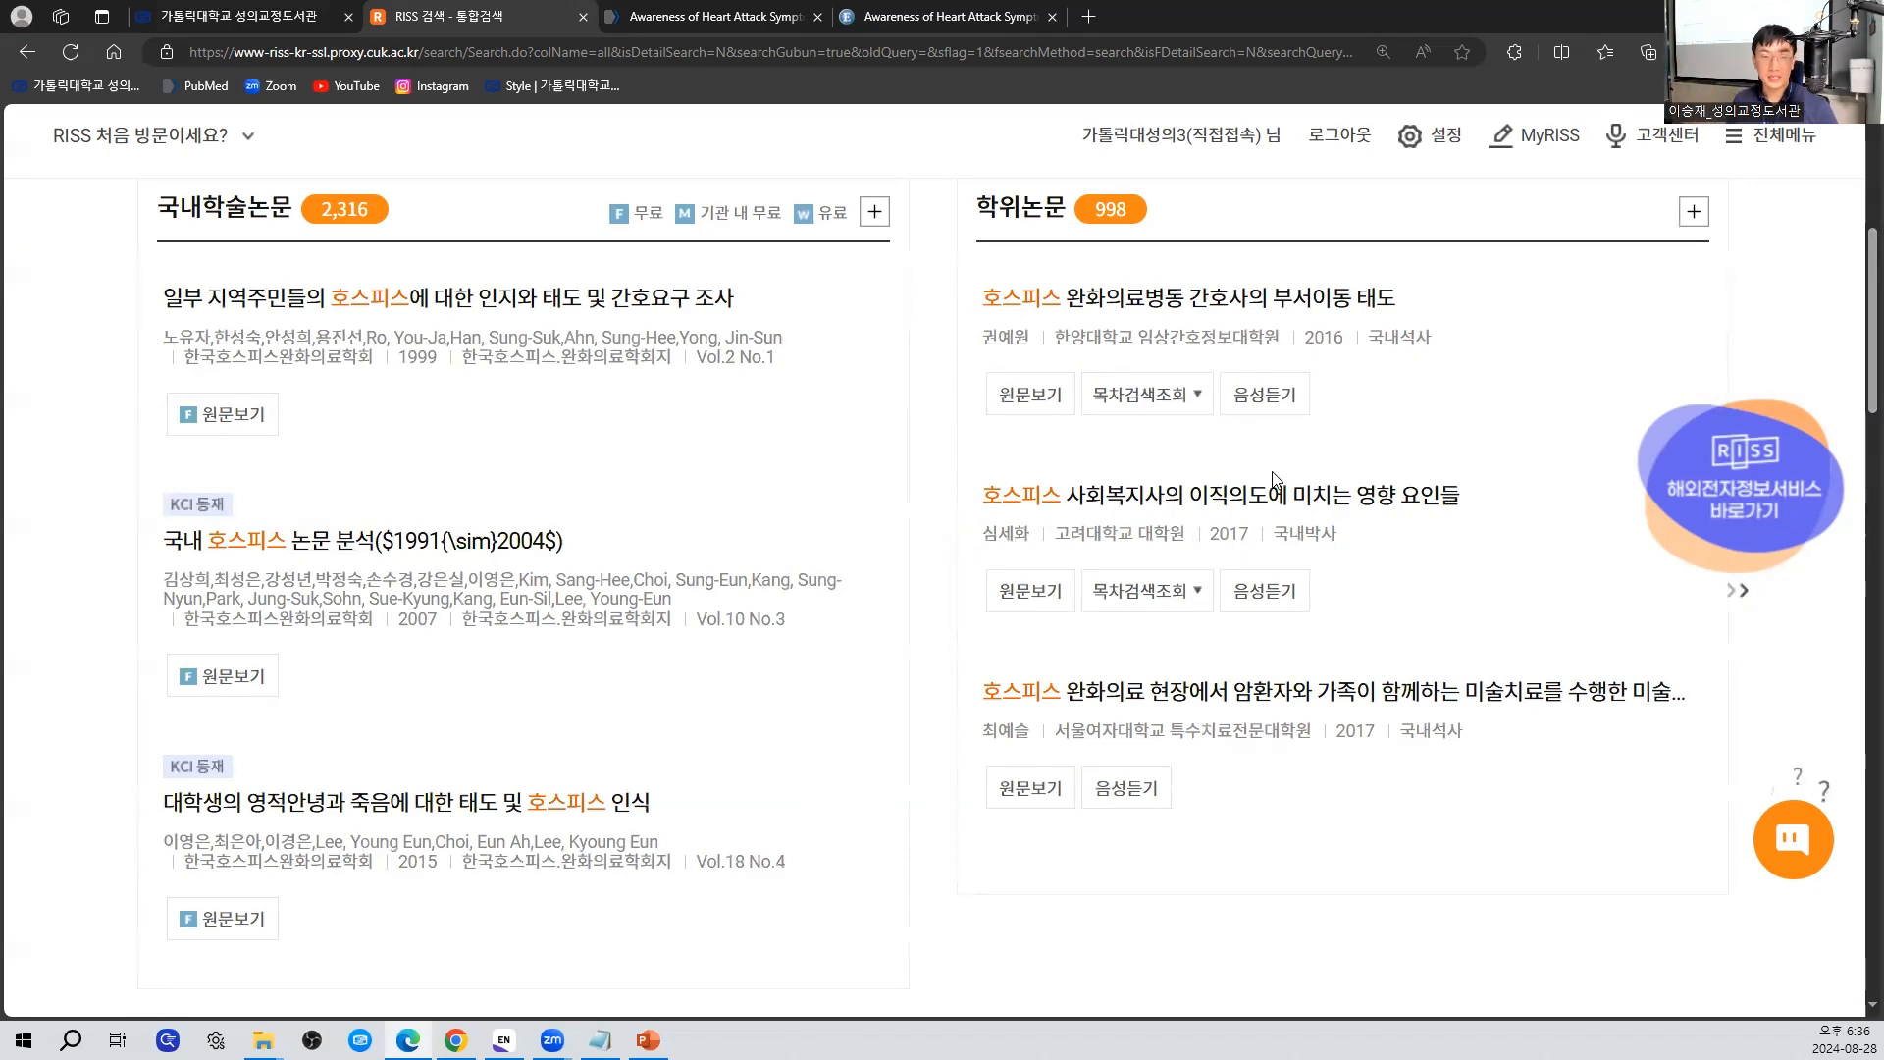
click(1291, 302)
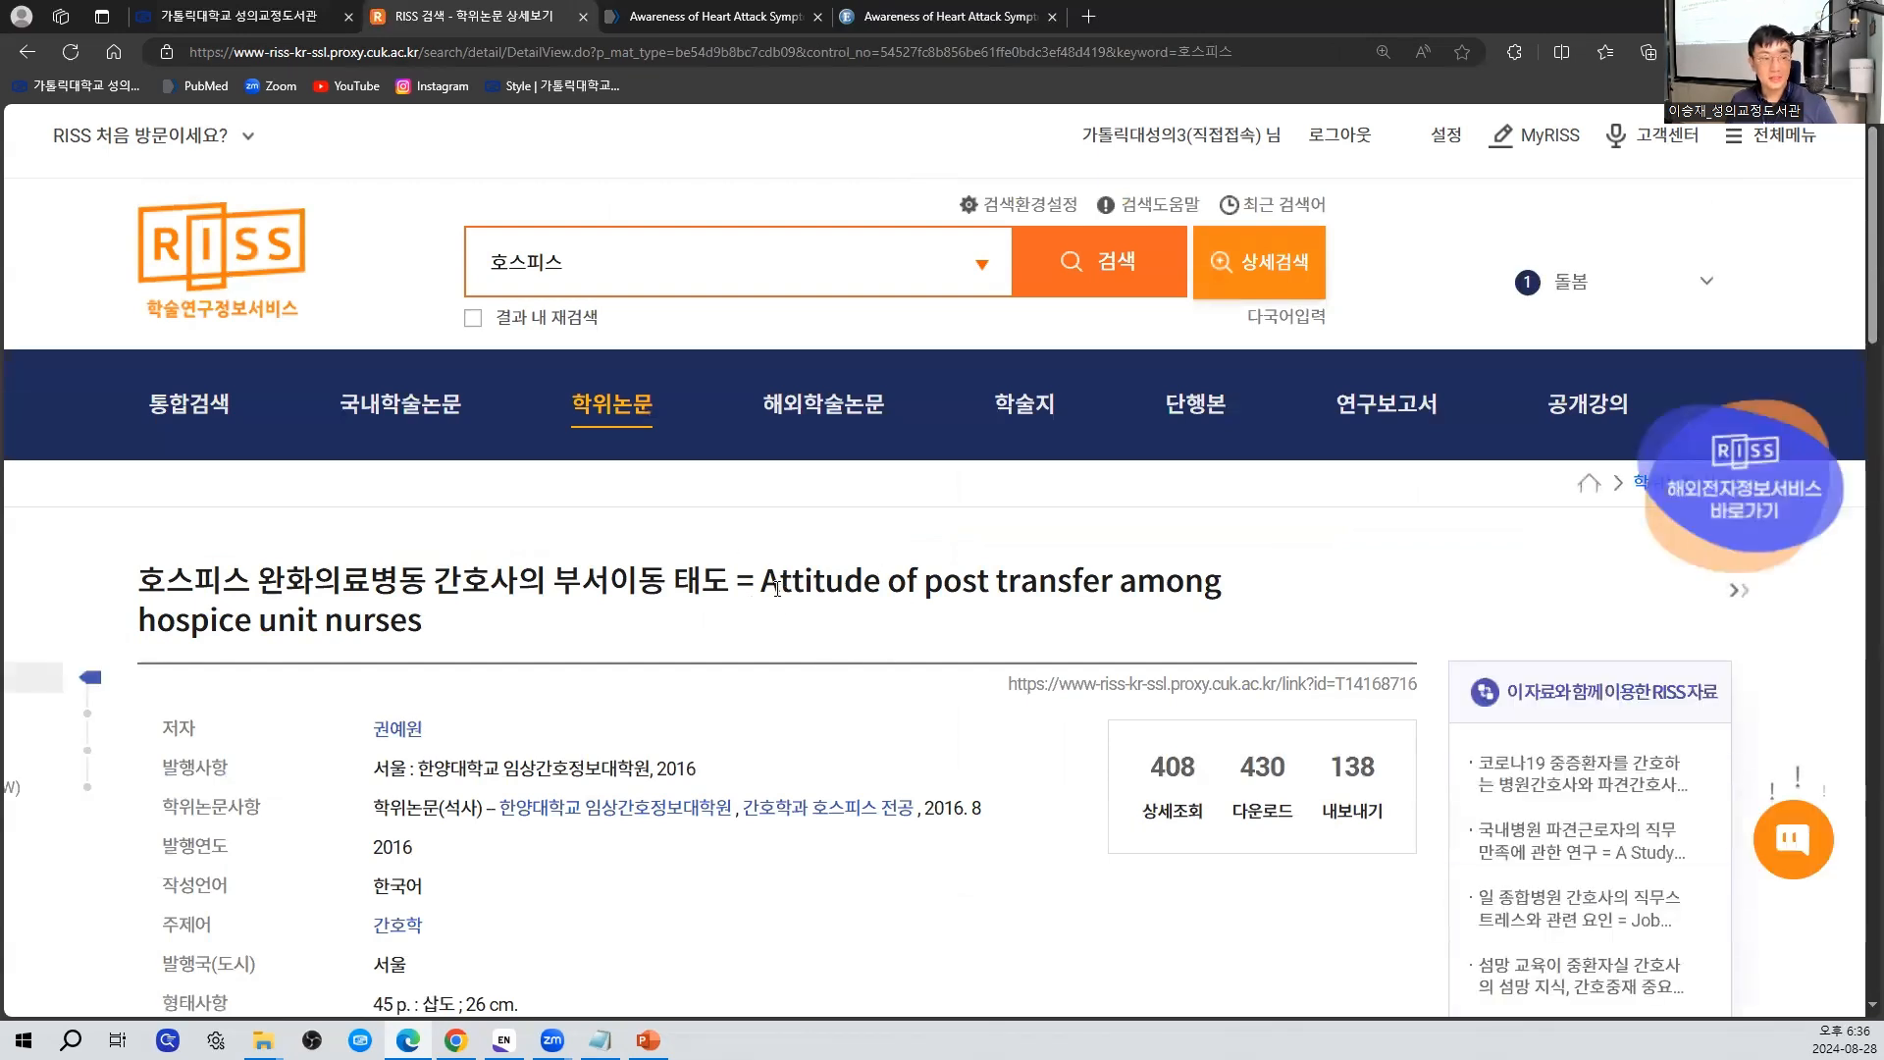
scroll(429, 592, down, 3)
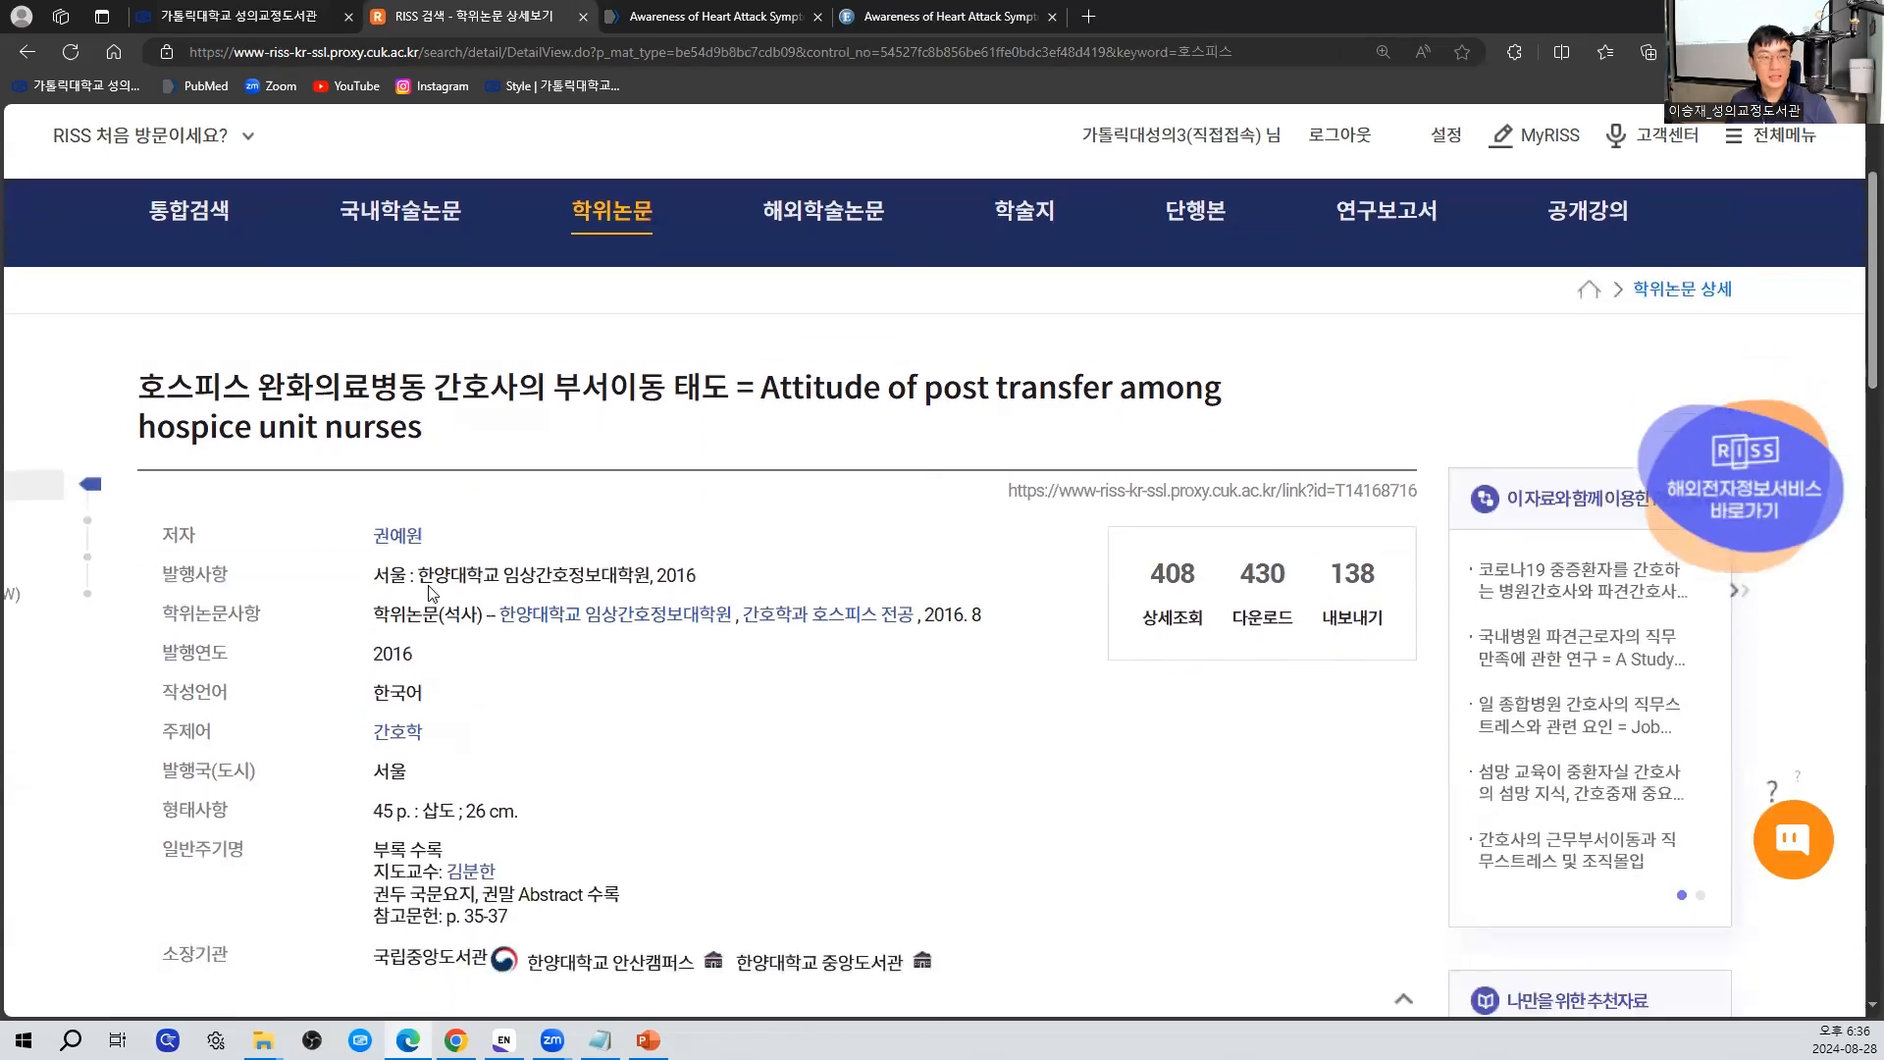
drag(147, 286, 432, 329)
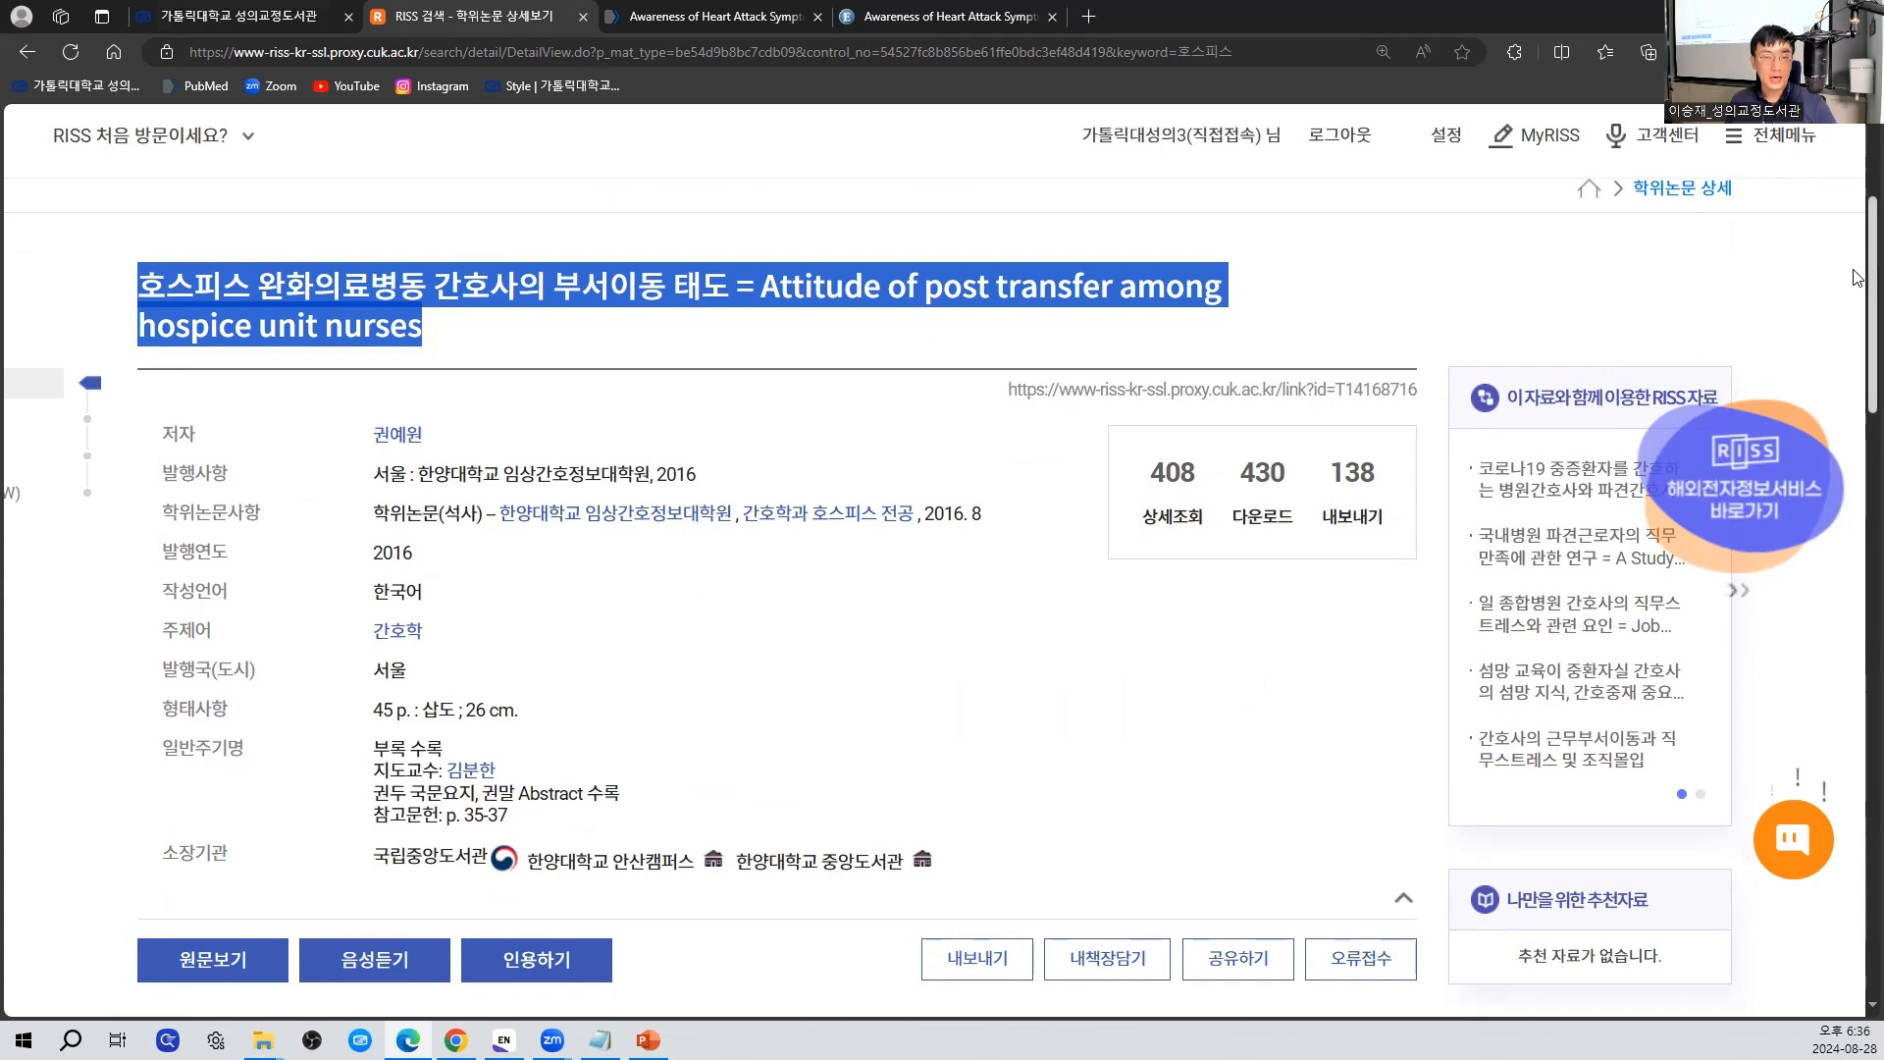
Expand the thesis's Korean abstract and enlarge the page to 175% for reading
scroll(1858, 284, down, 9)
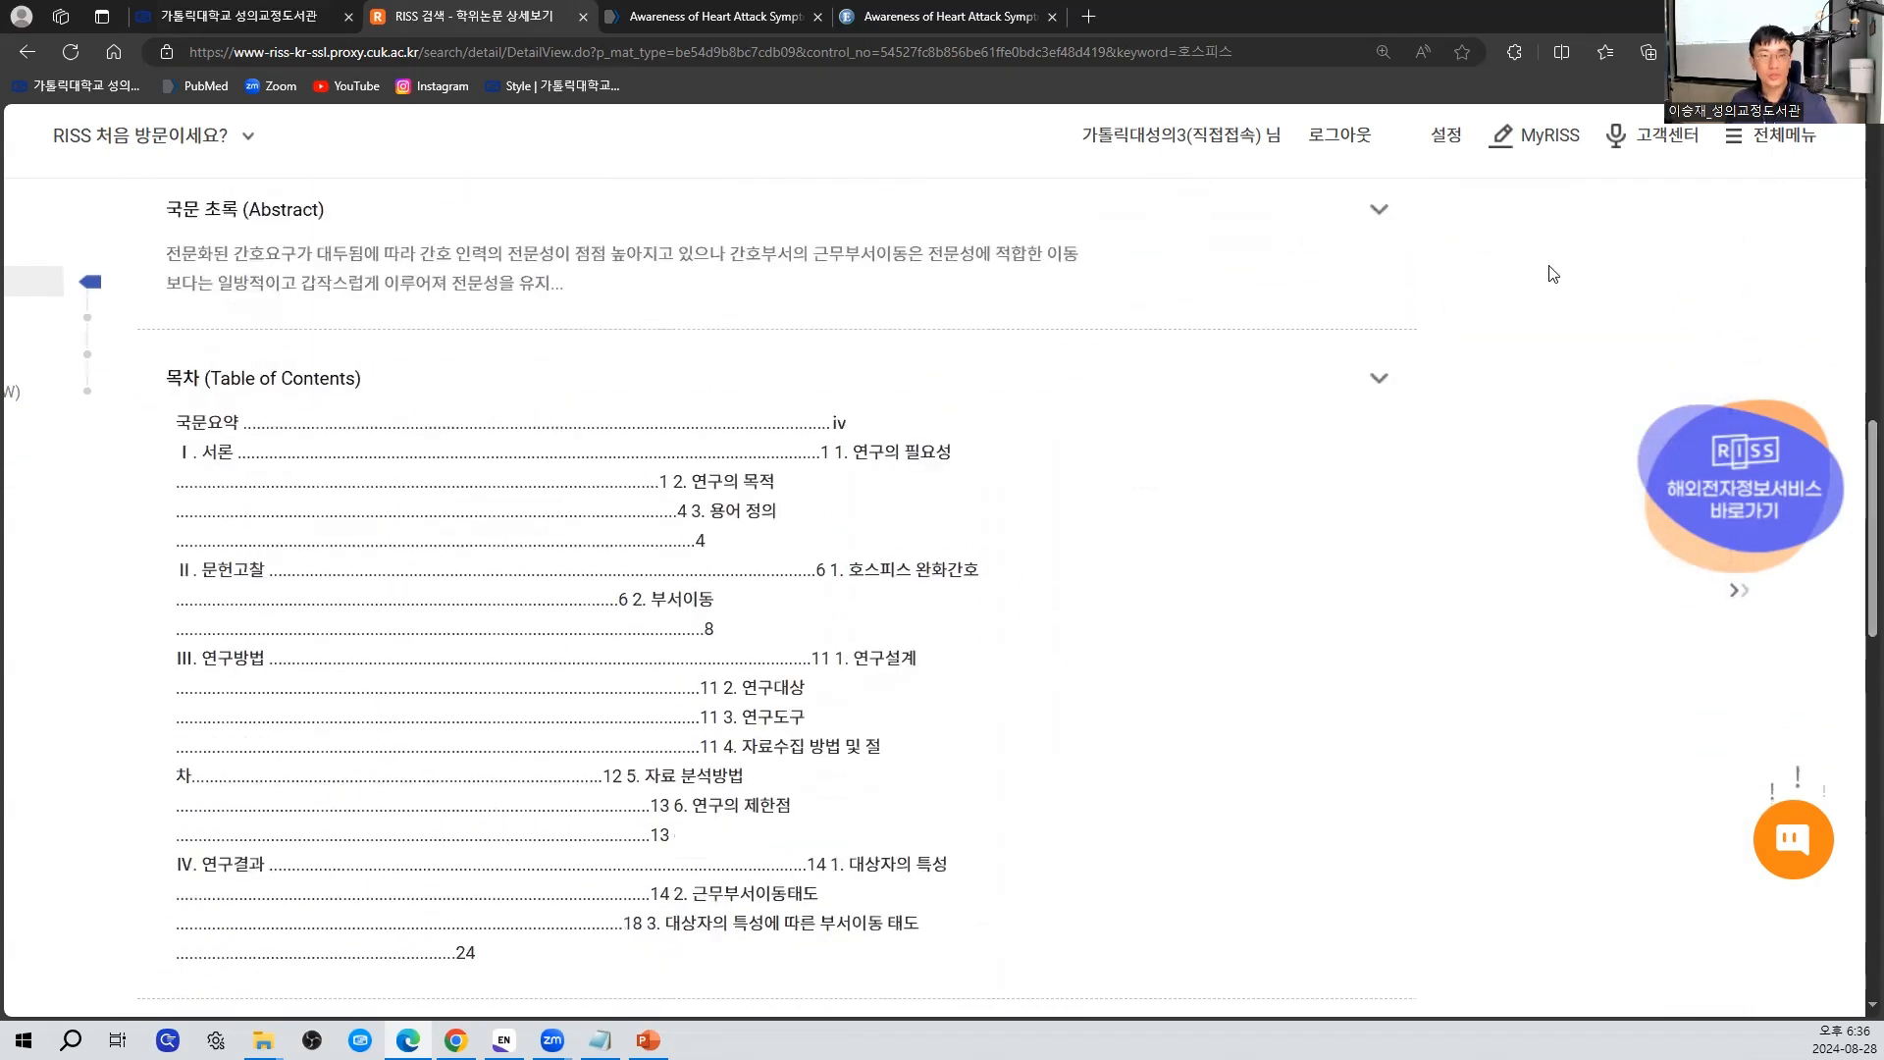
click(1377, 218)
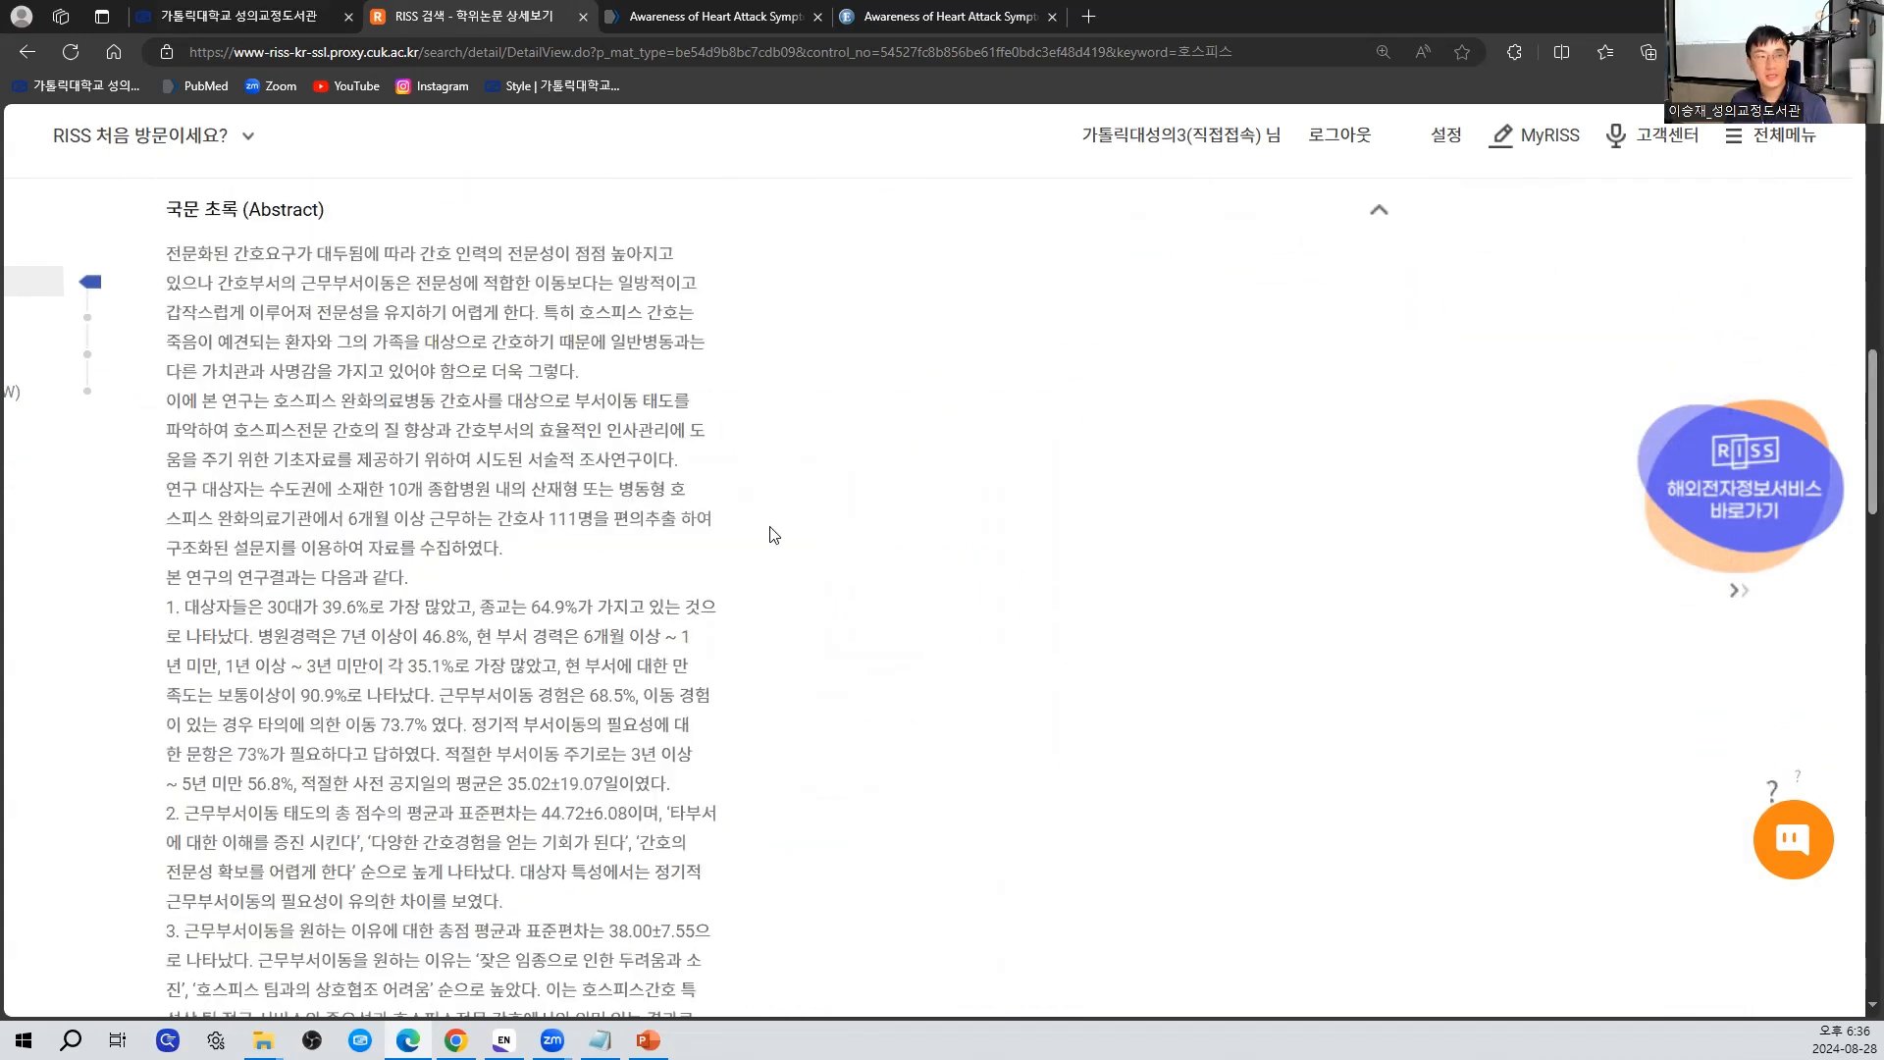
ctrl+scroll(771, 527, up, 5)
ctrl+scroll(771, 527, up, 2)
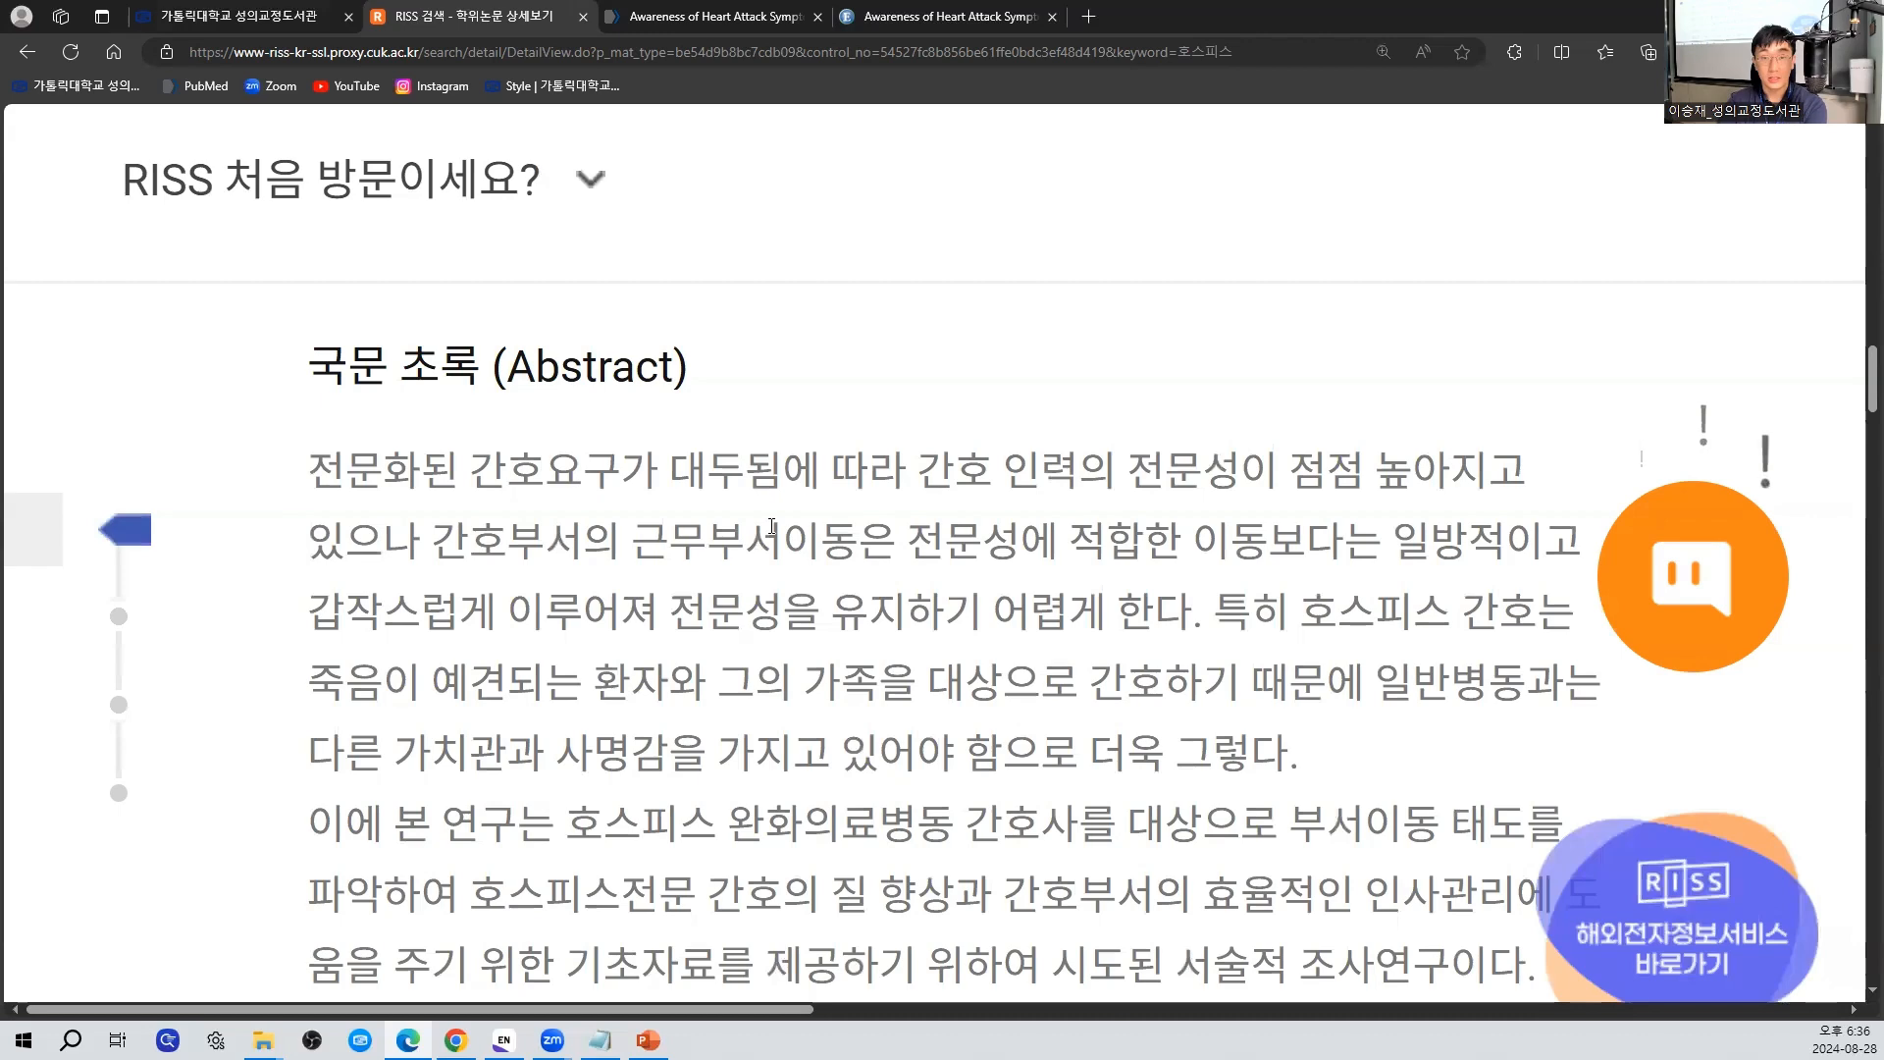
ctrl+scroll(775, 693, down, 3)
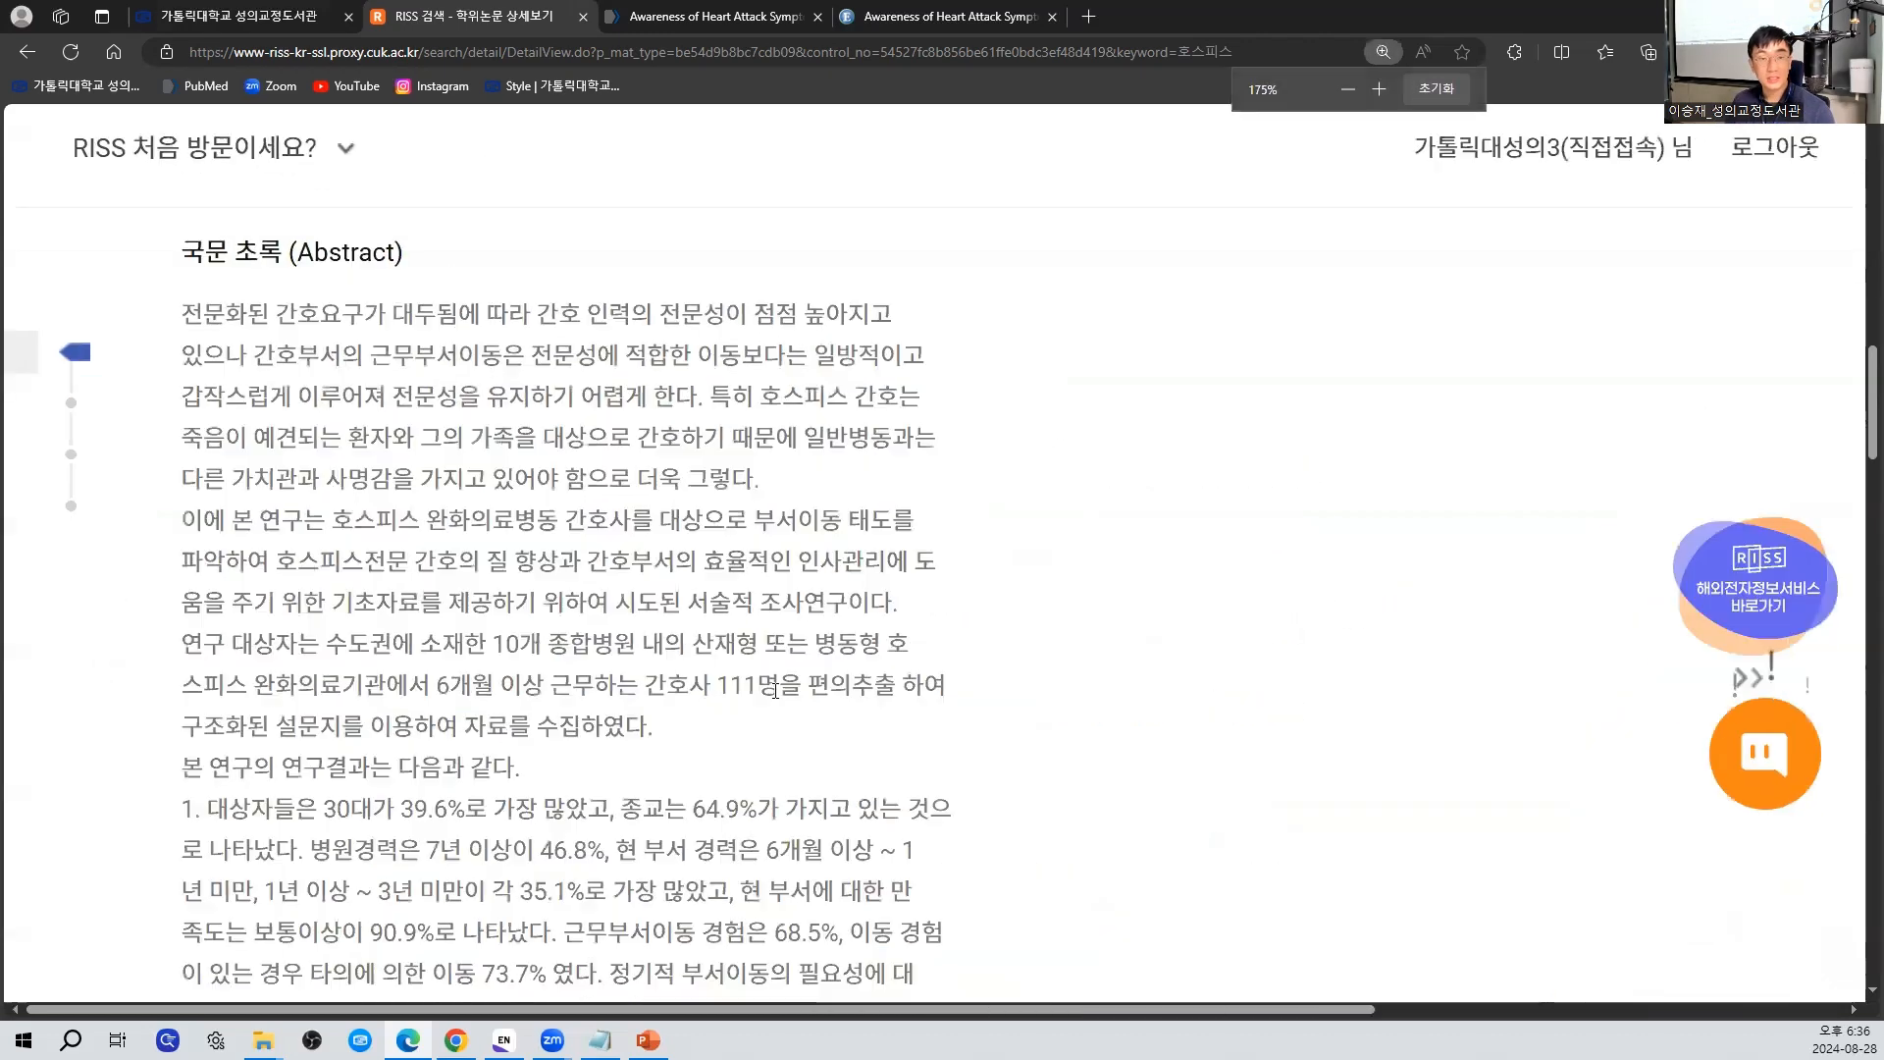
Open the thesis's original full-text PDF provided by 한양대학교, look at its title page, and close the viewer
scroll(775, 695, up, 5)
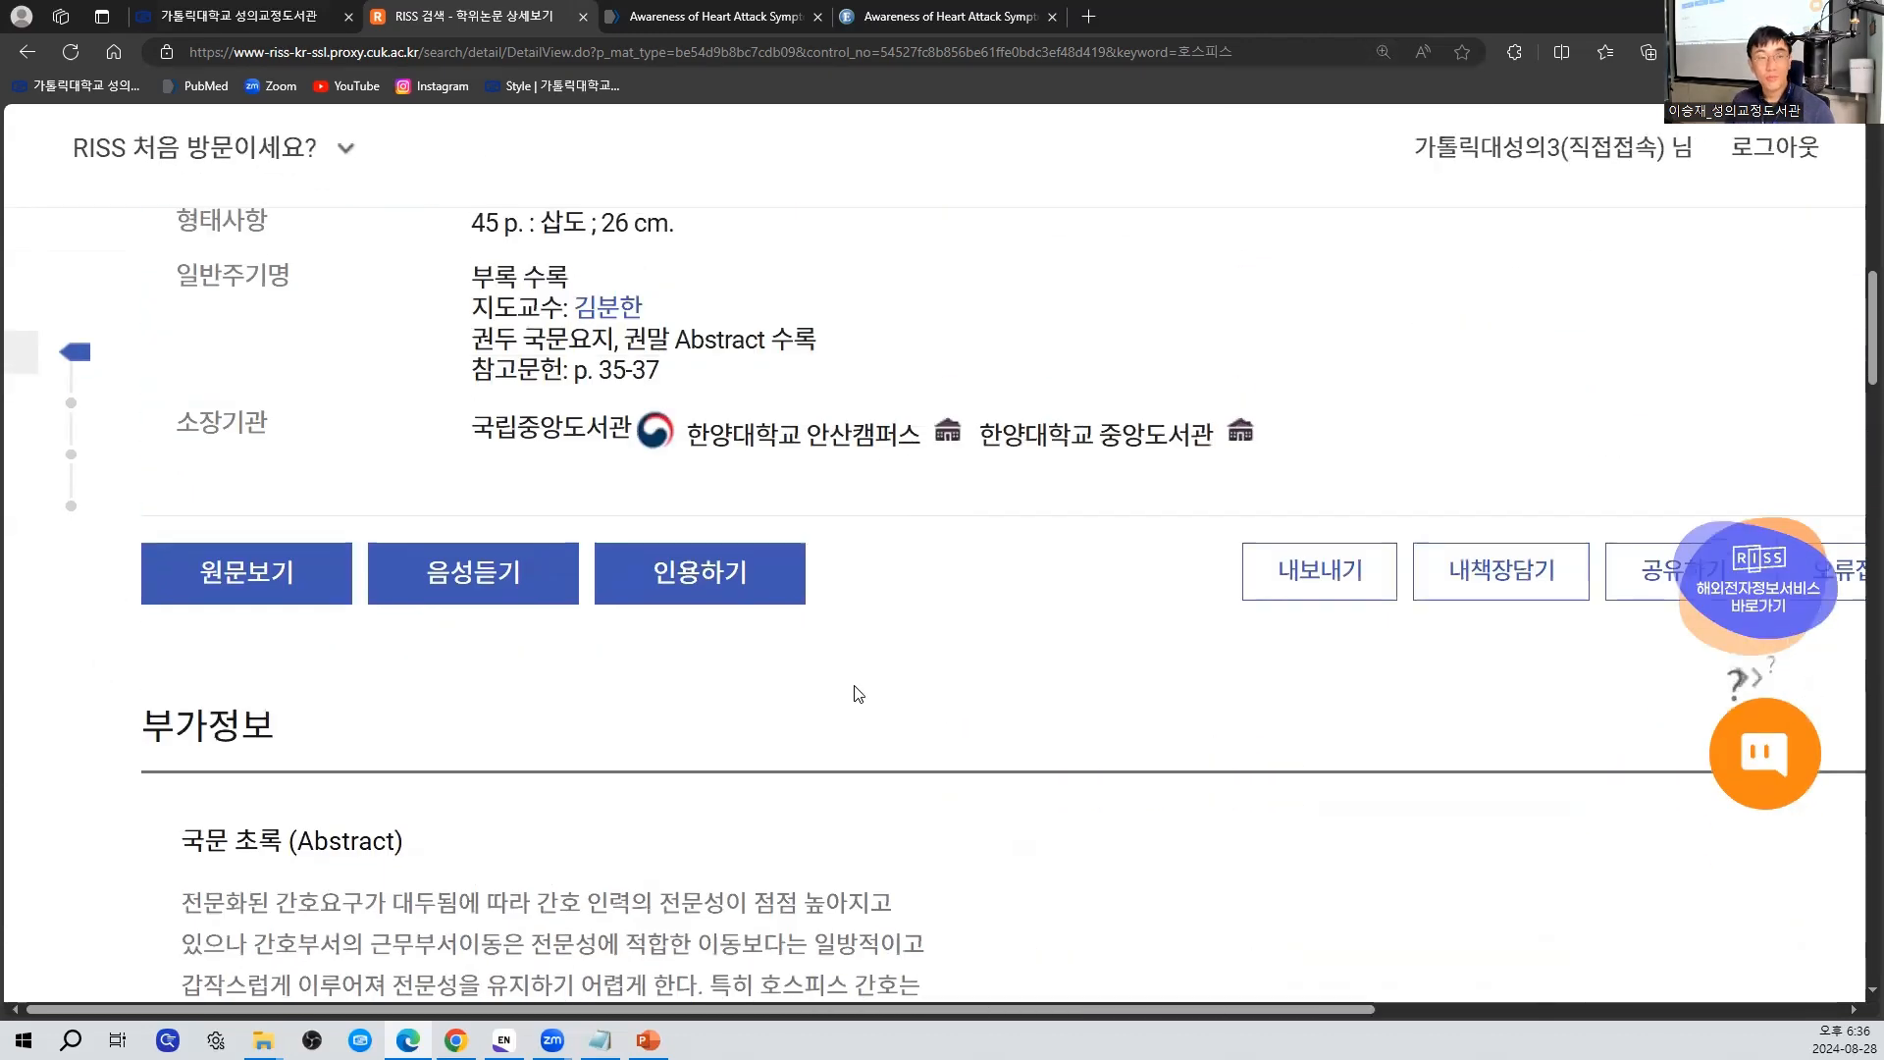
ctrl+scroll(844, 684, up, 1)
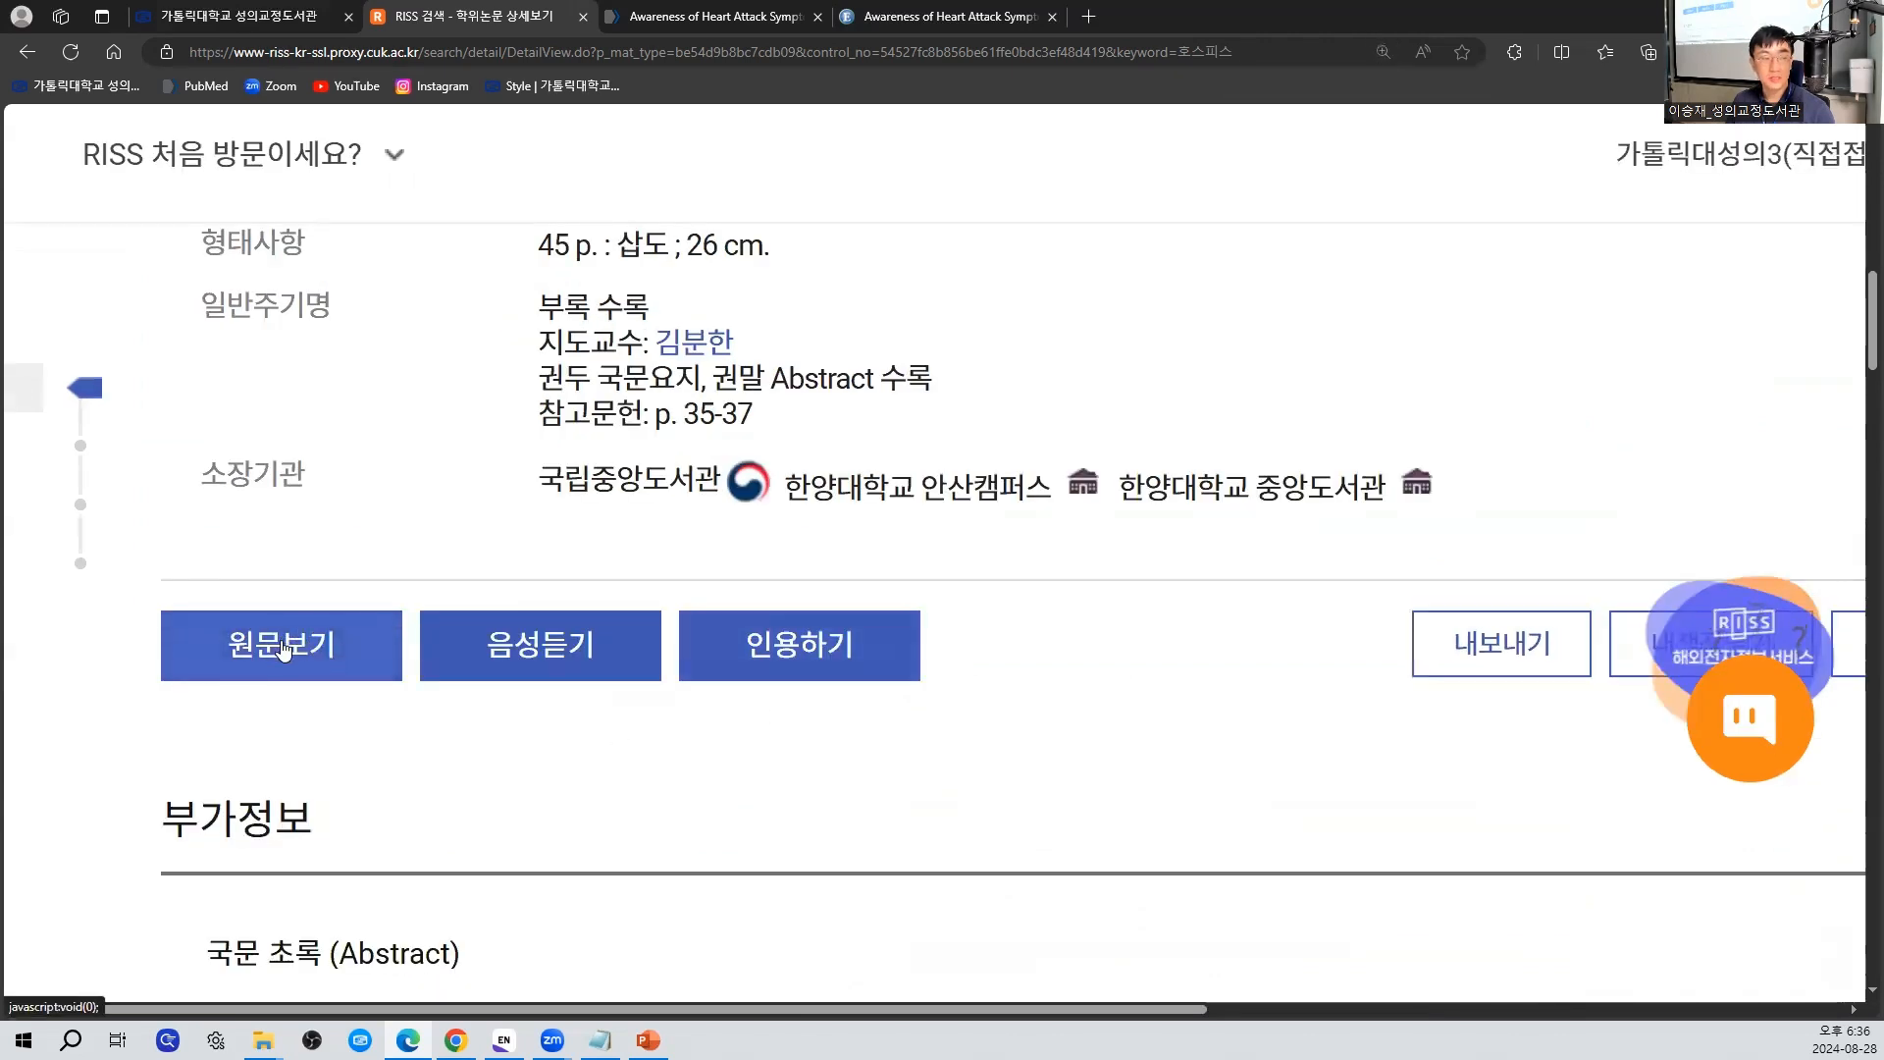
click(282, 649)
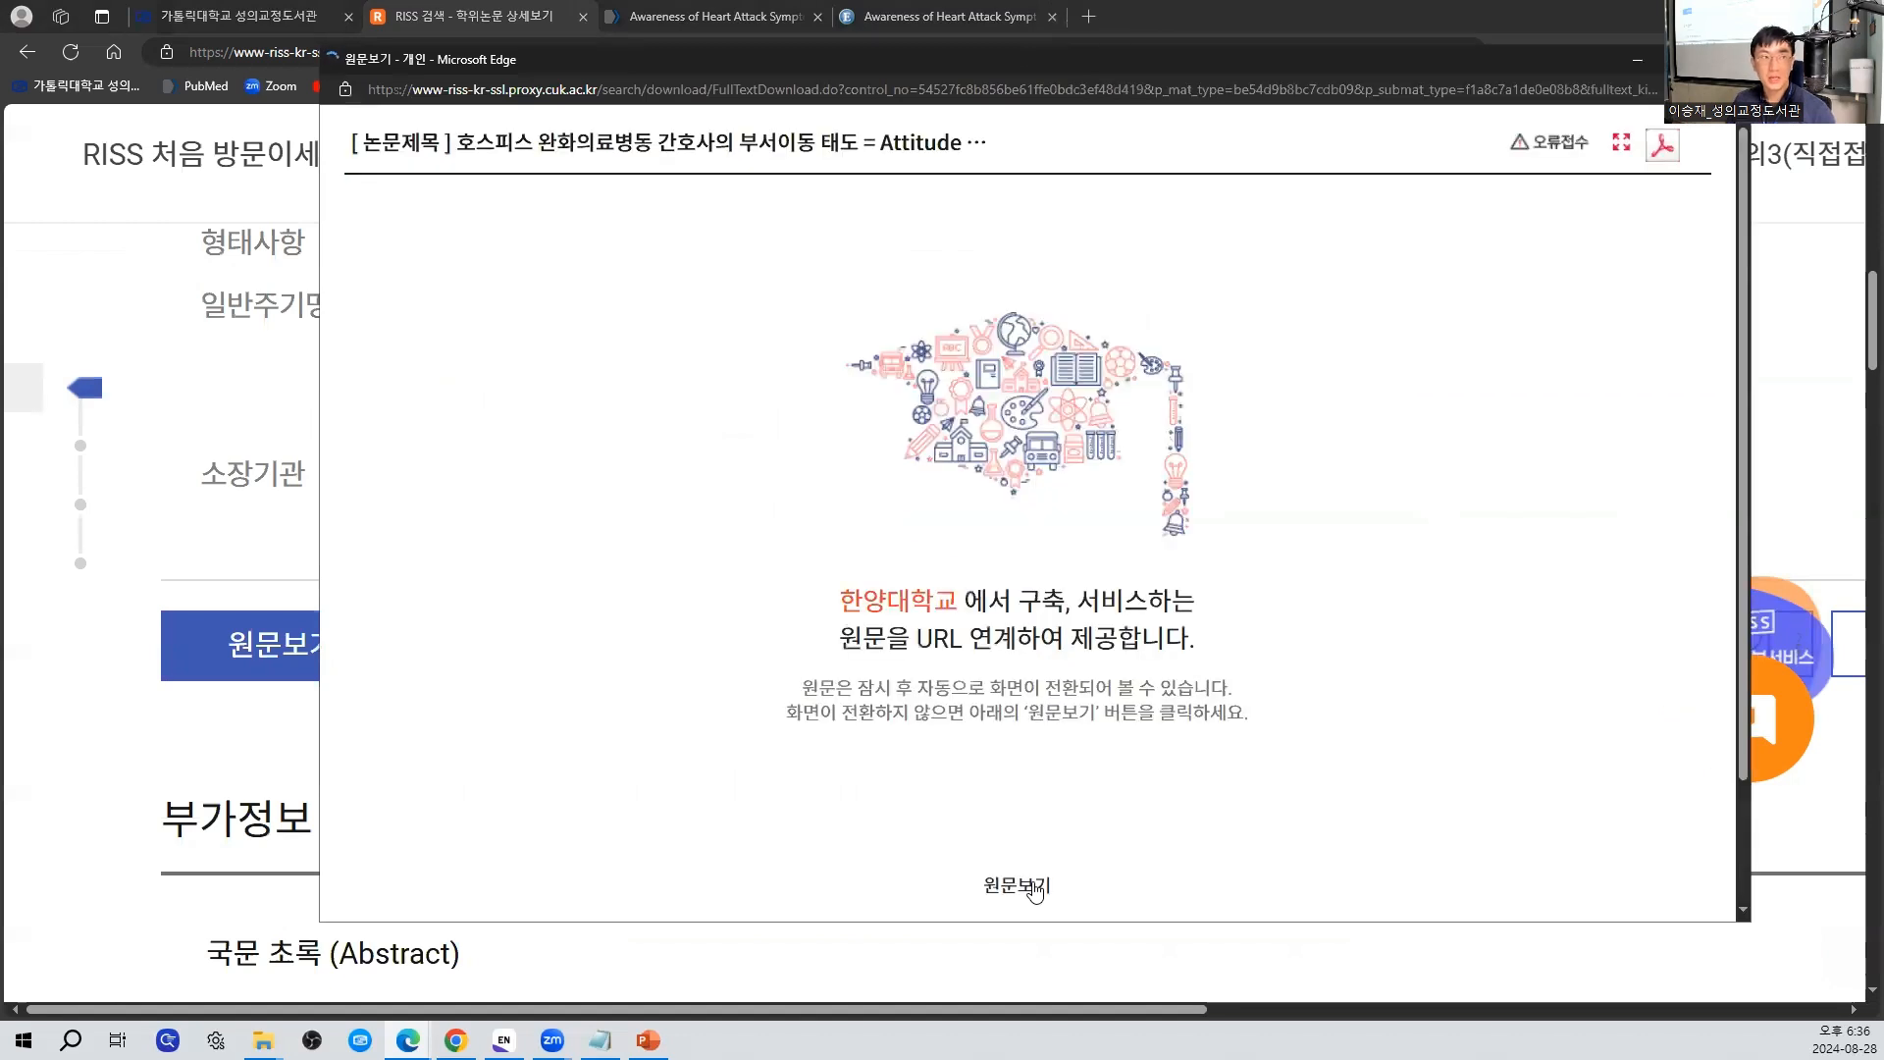
click(1036, 888)
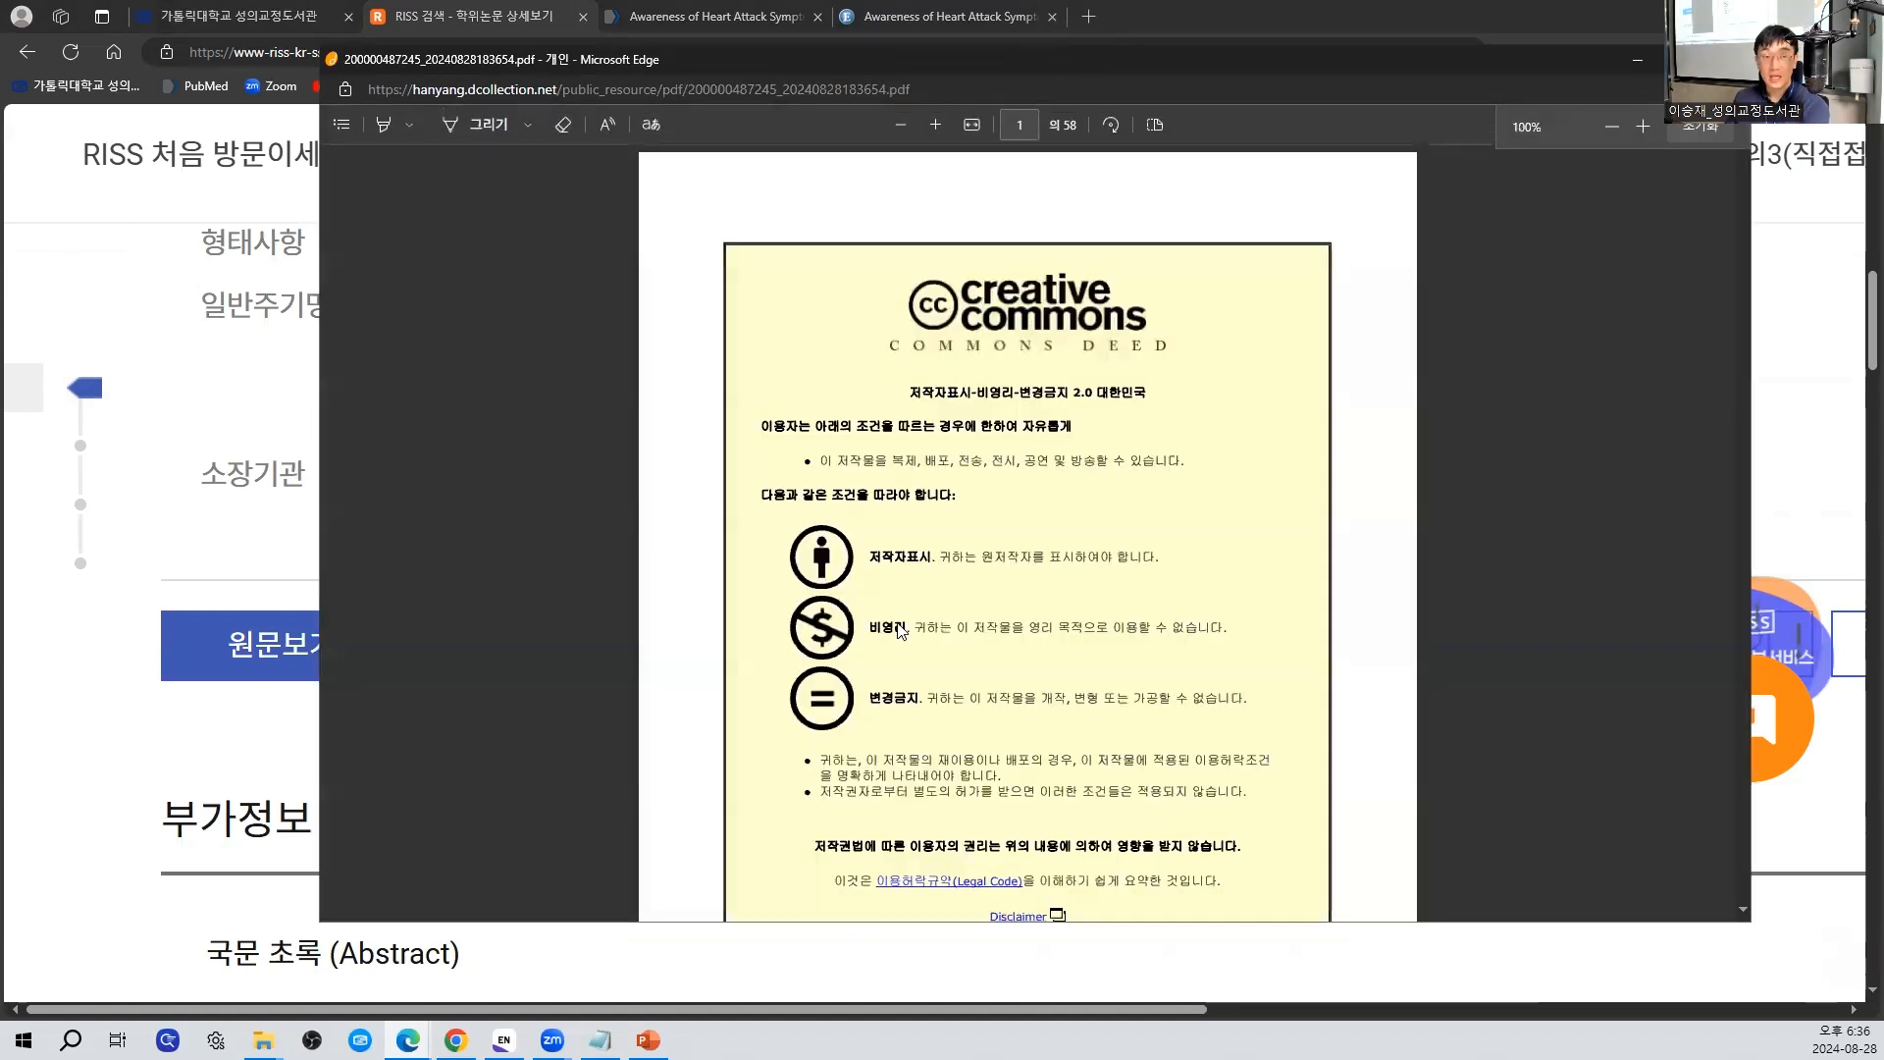
scroll(1588, 558, down, 10)
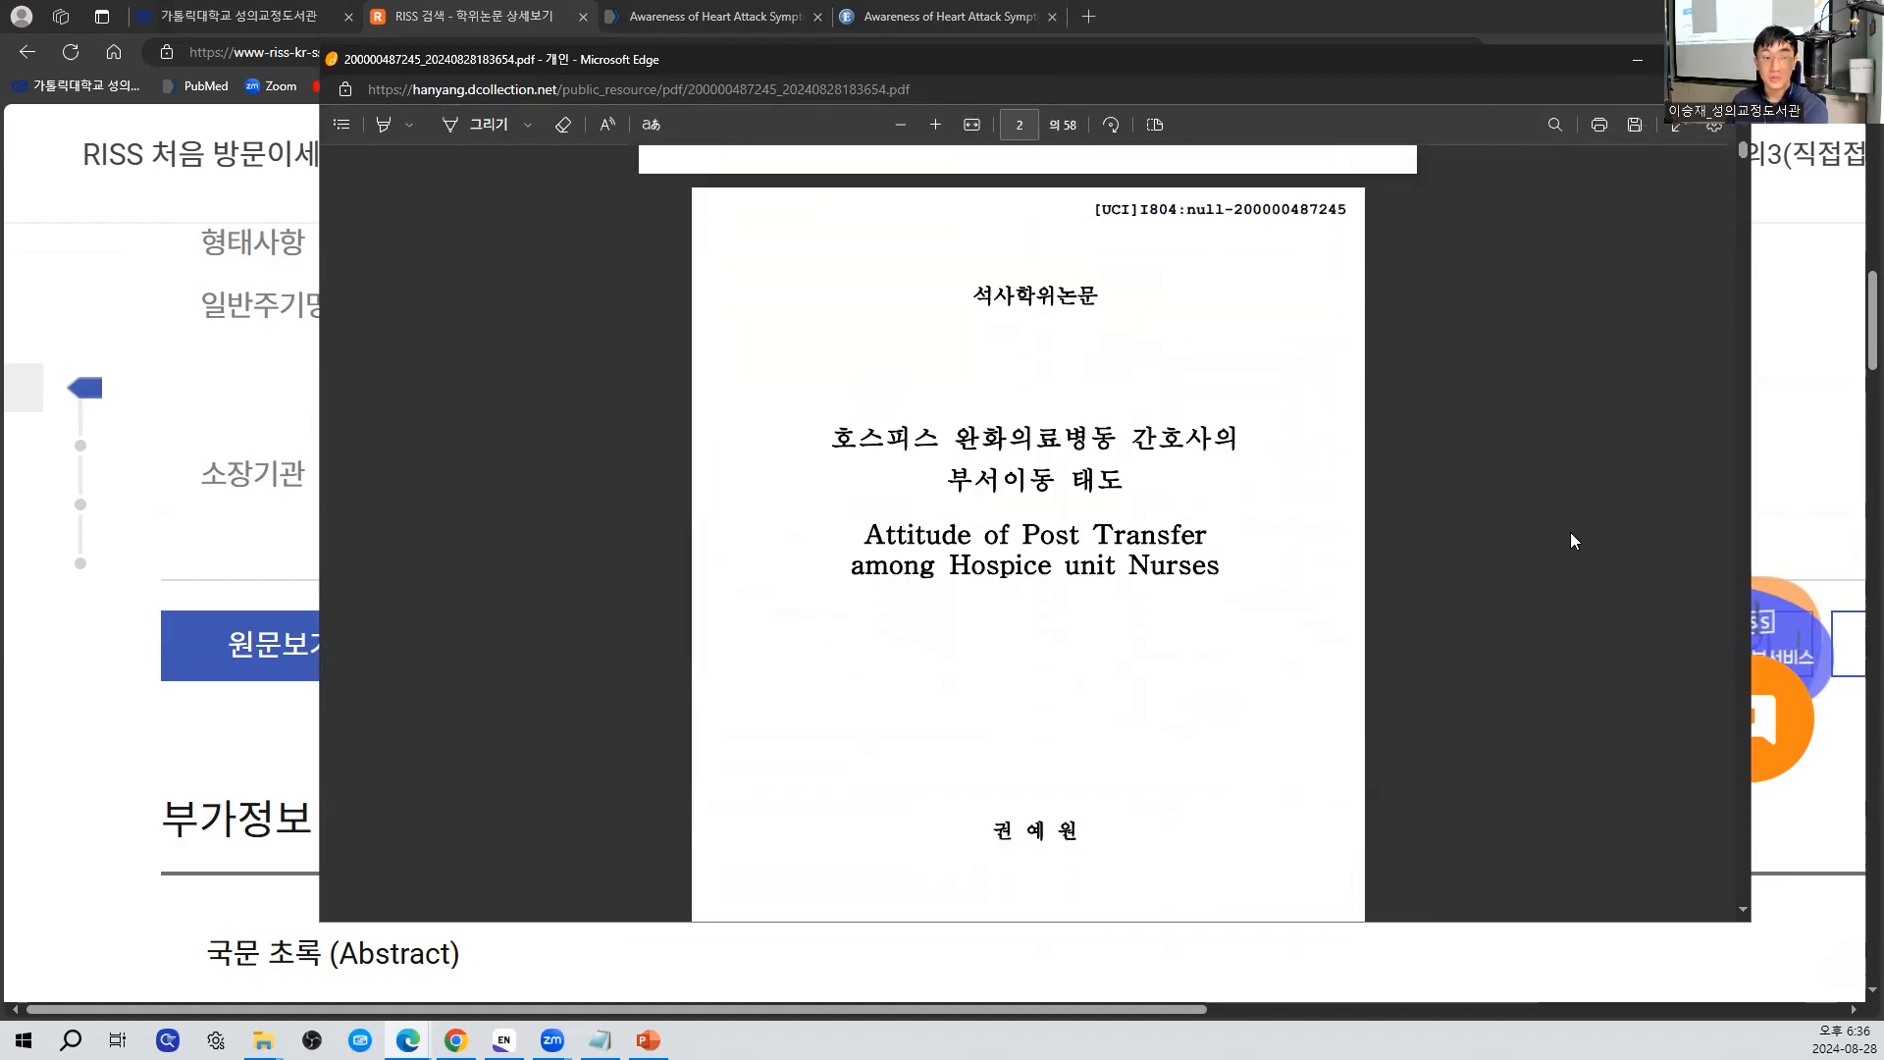
click(1728, 60)
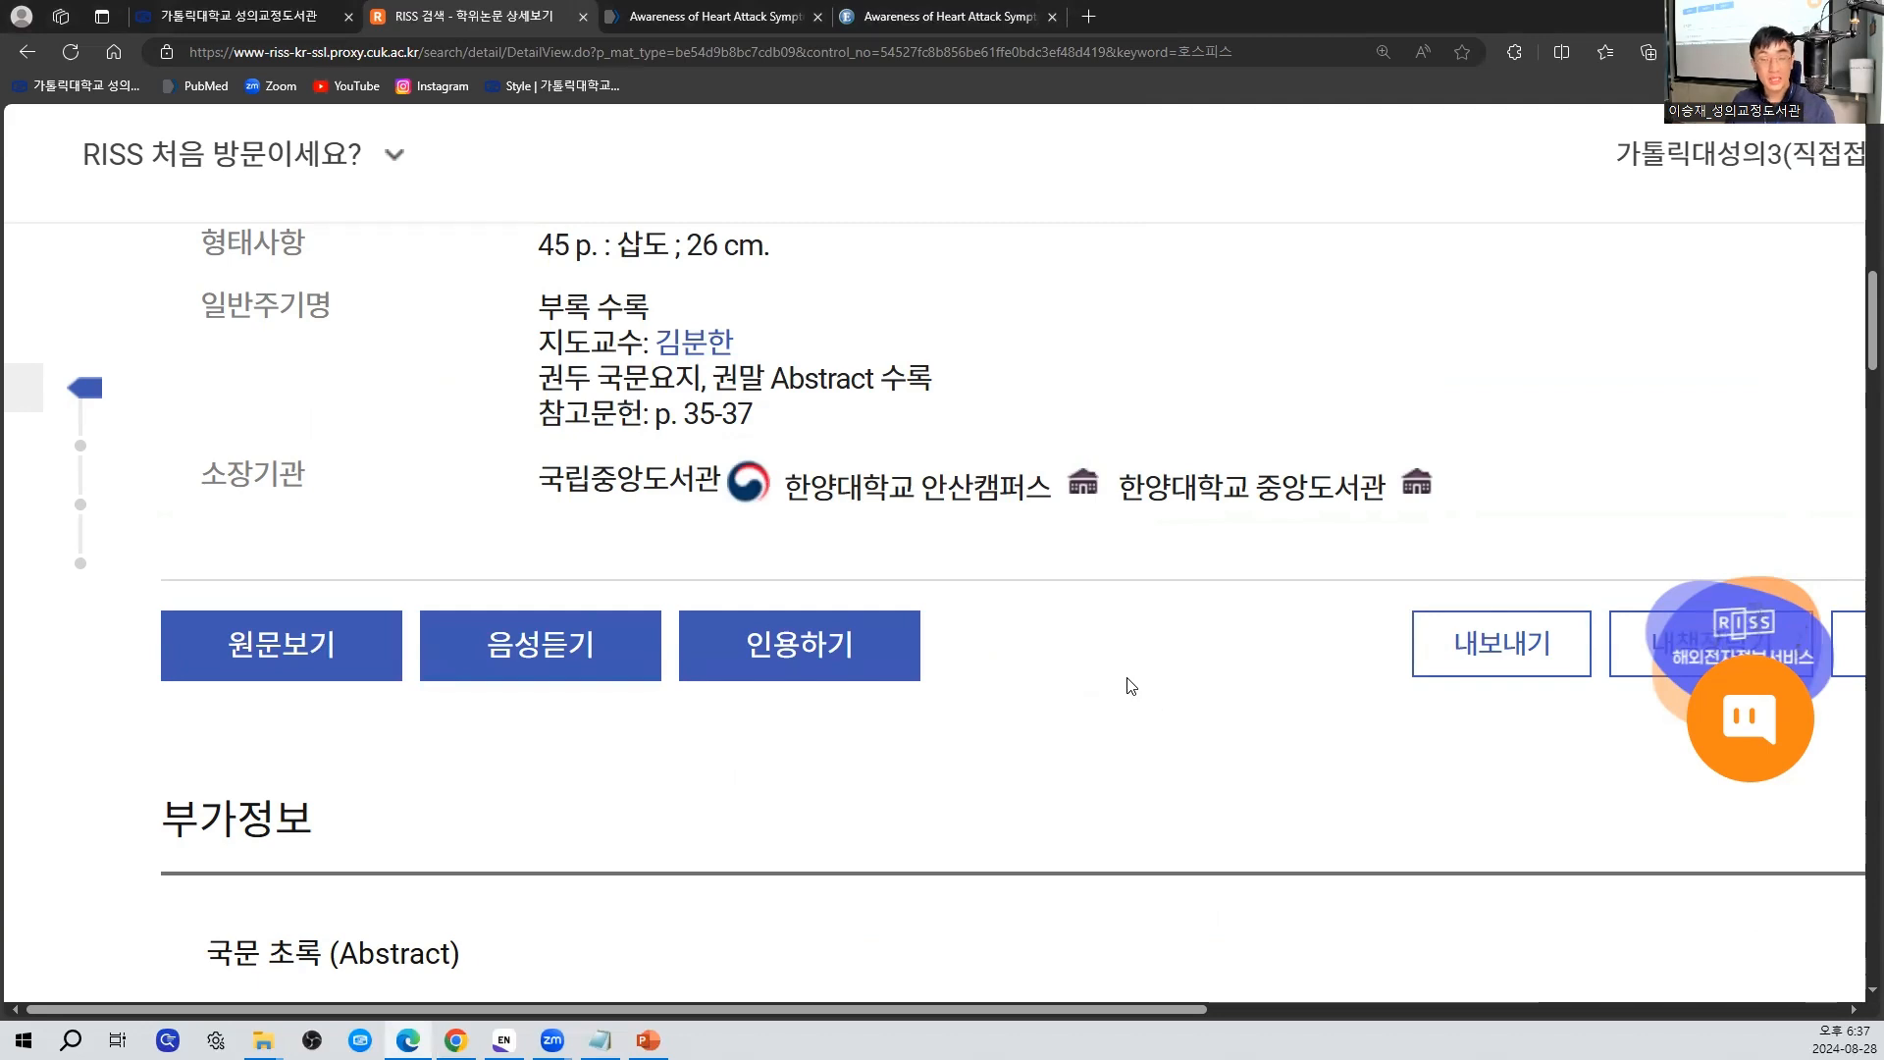
Open the bibliographic export window for the thesis, and reposition and widen it to show every export format
key(ctrl+minus)
scroll(1132, 686, up, 7)
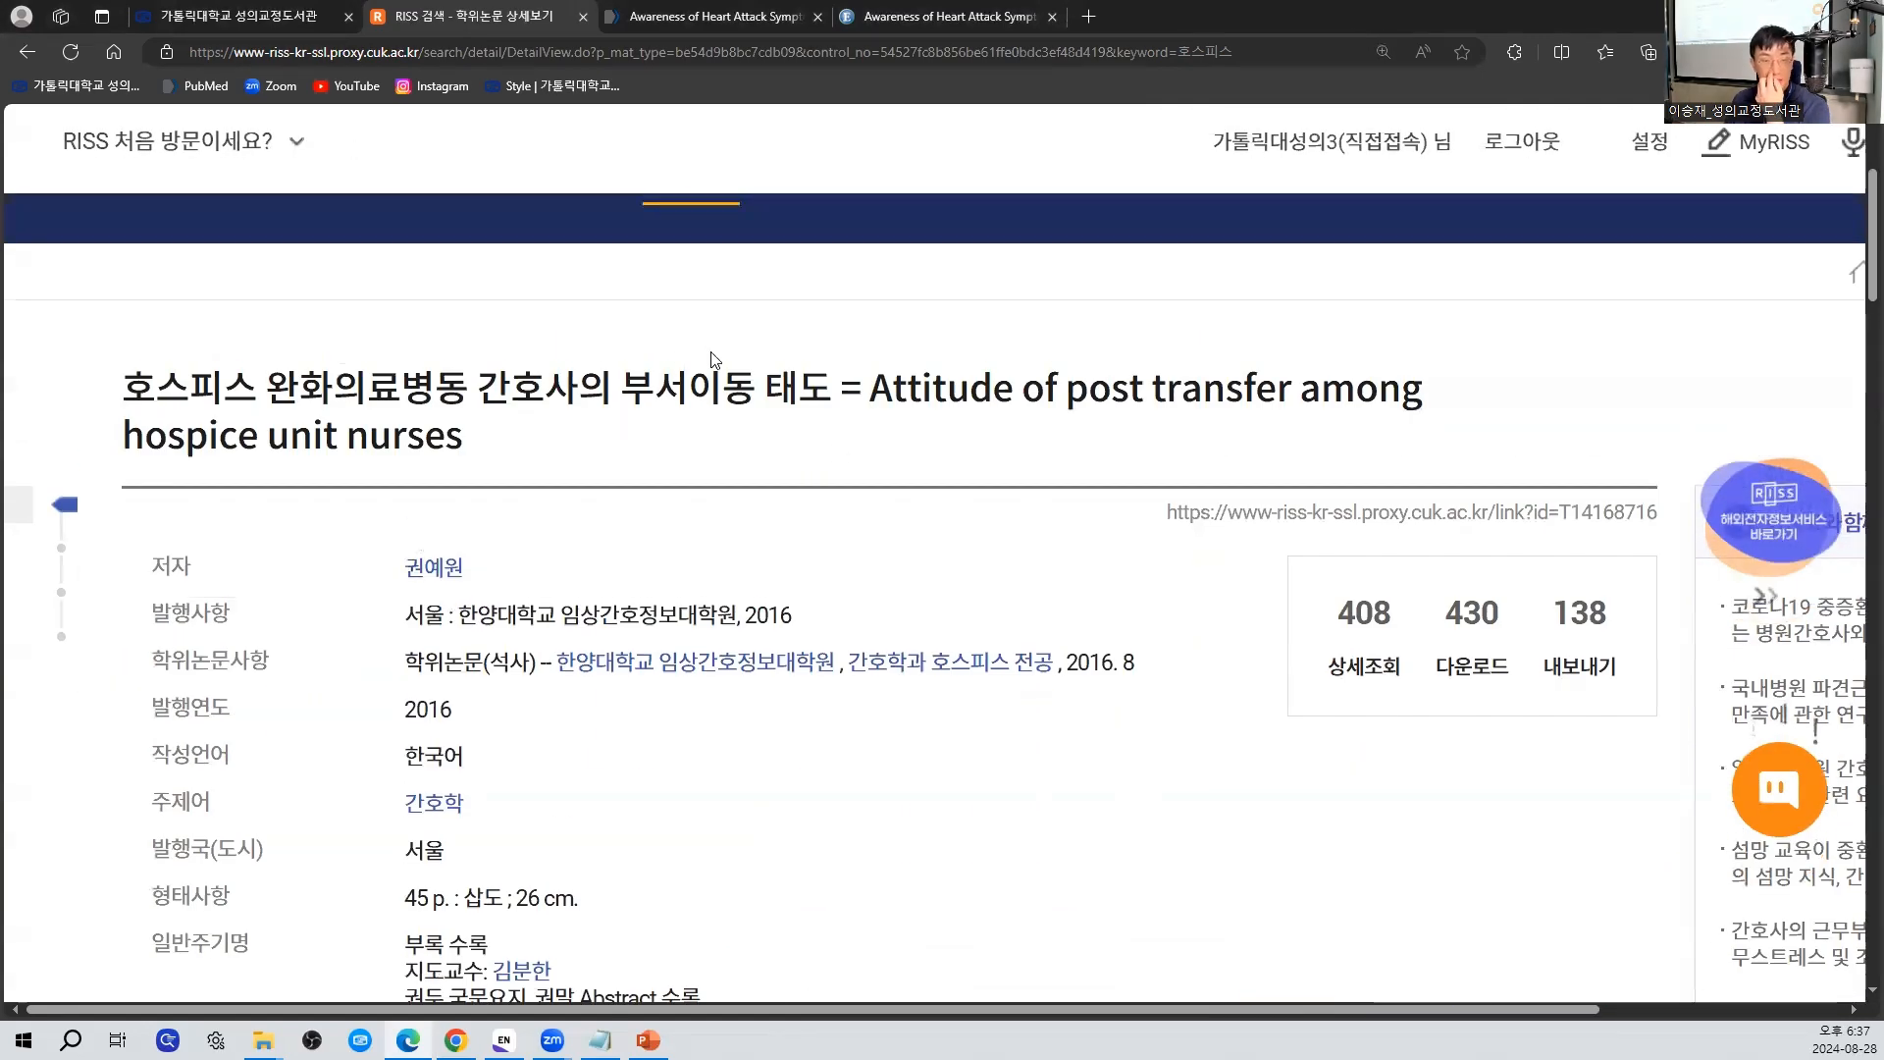
scroll(790, 448, down, 5)
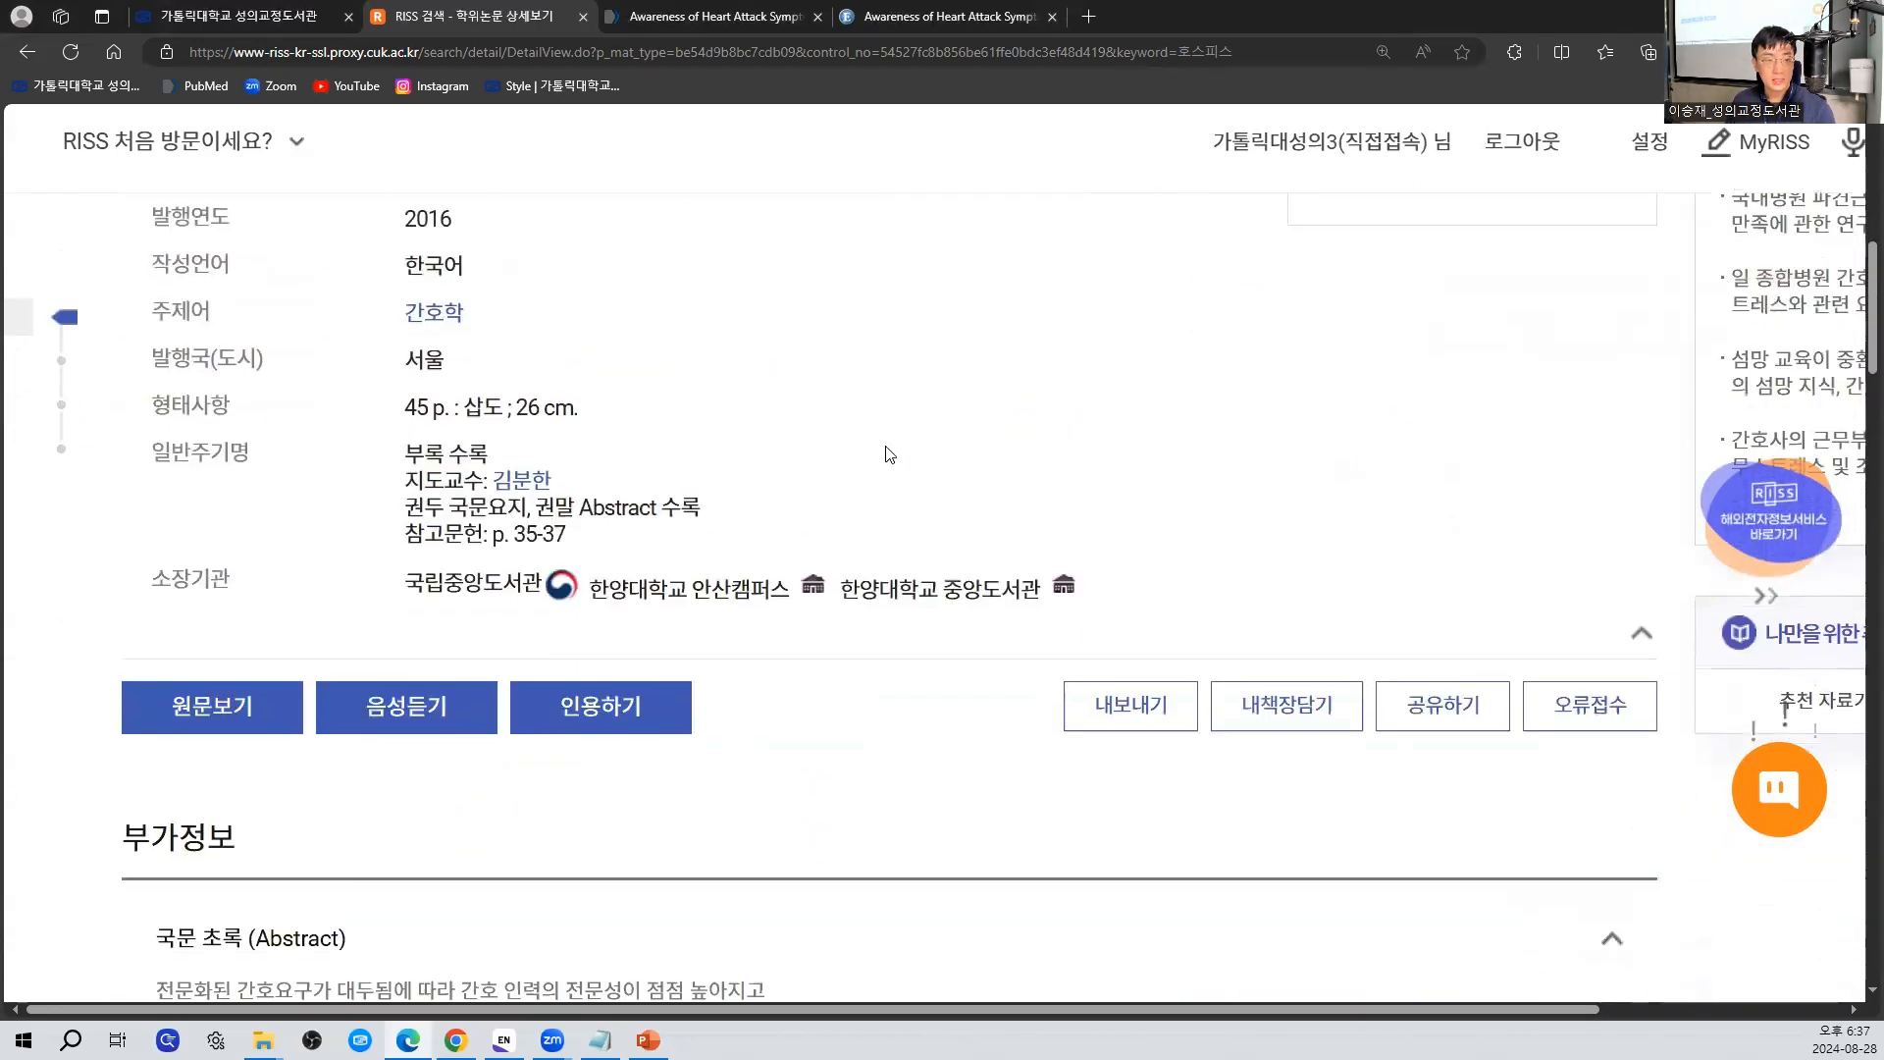
scroll(1040, 538, down, 2)
drag(1048, 510, 1174, 511)
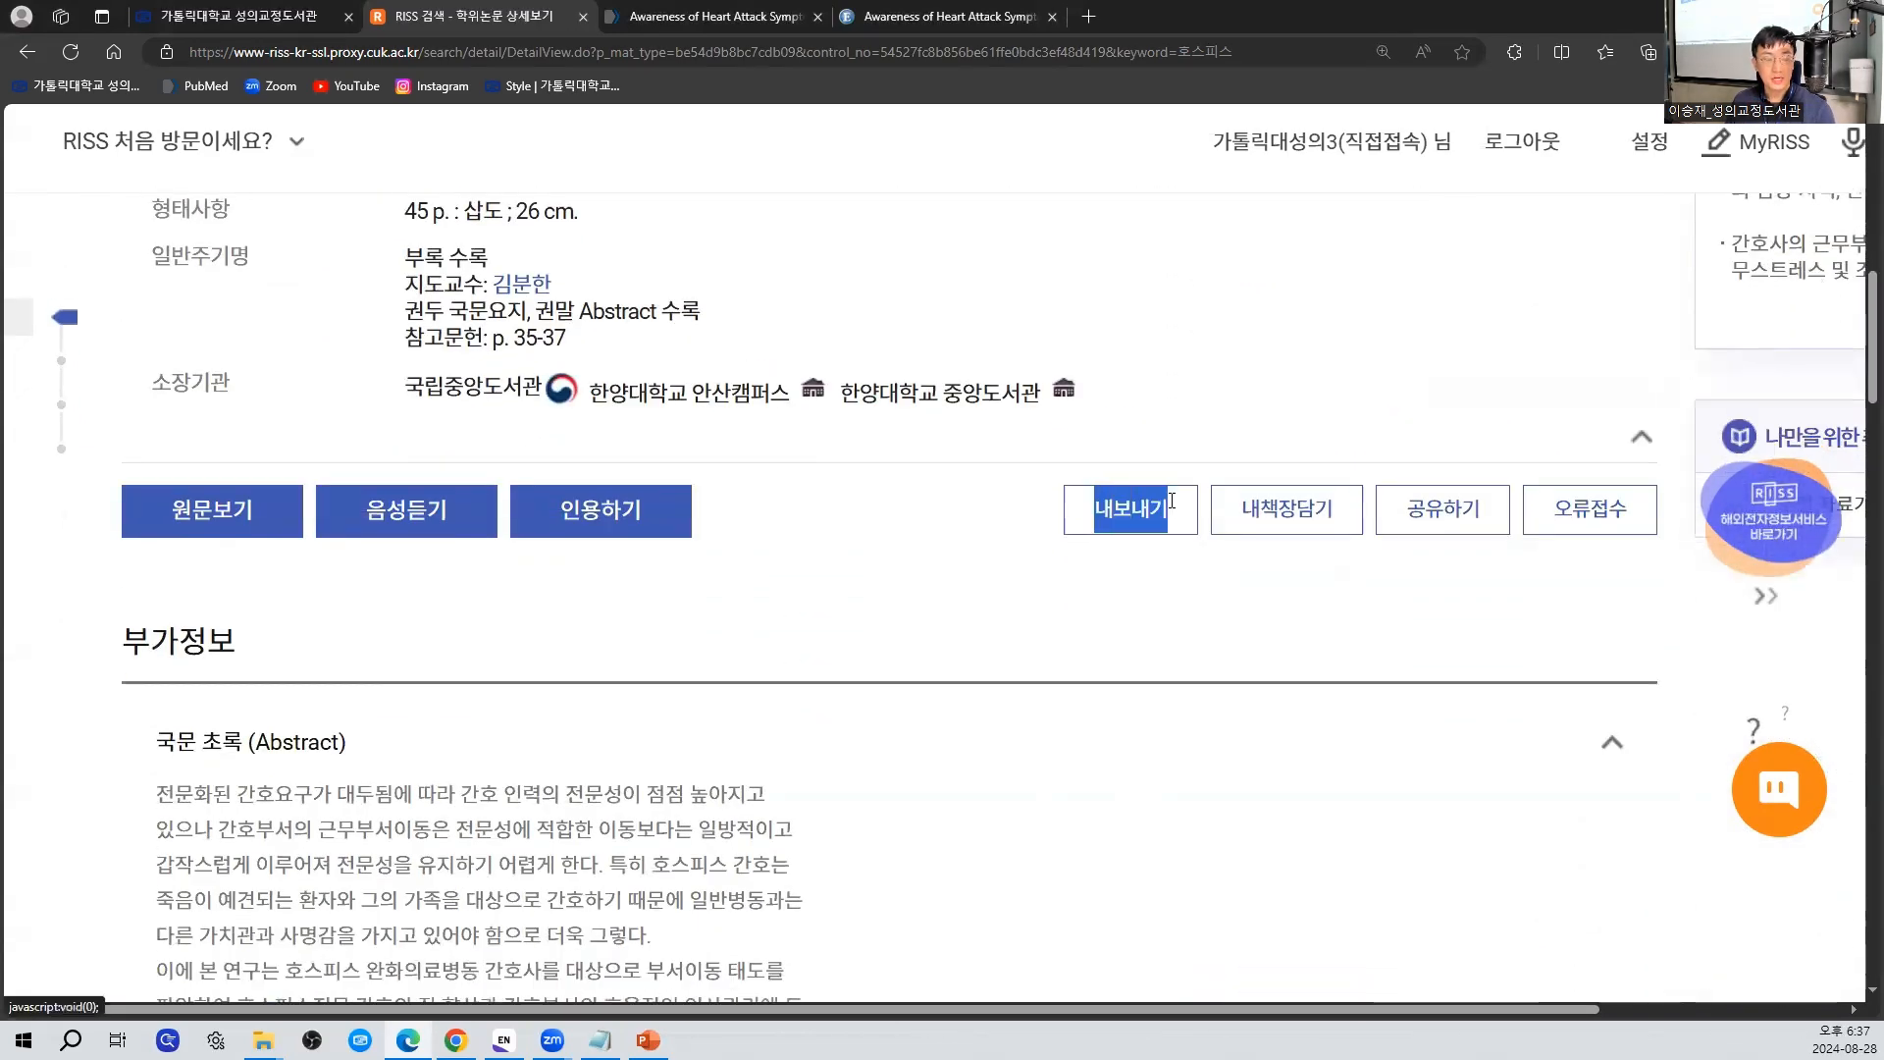
click(979, 595)
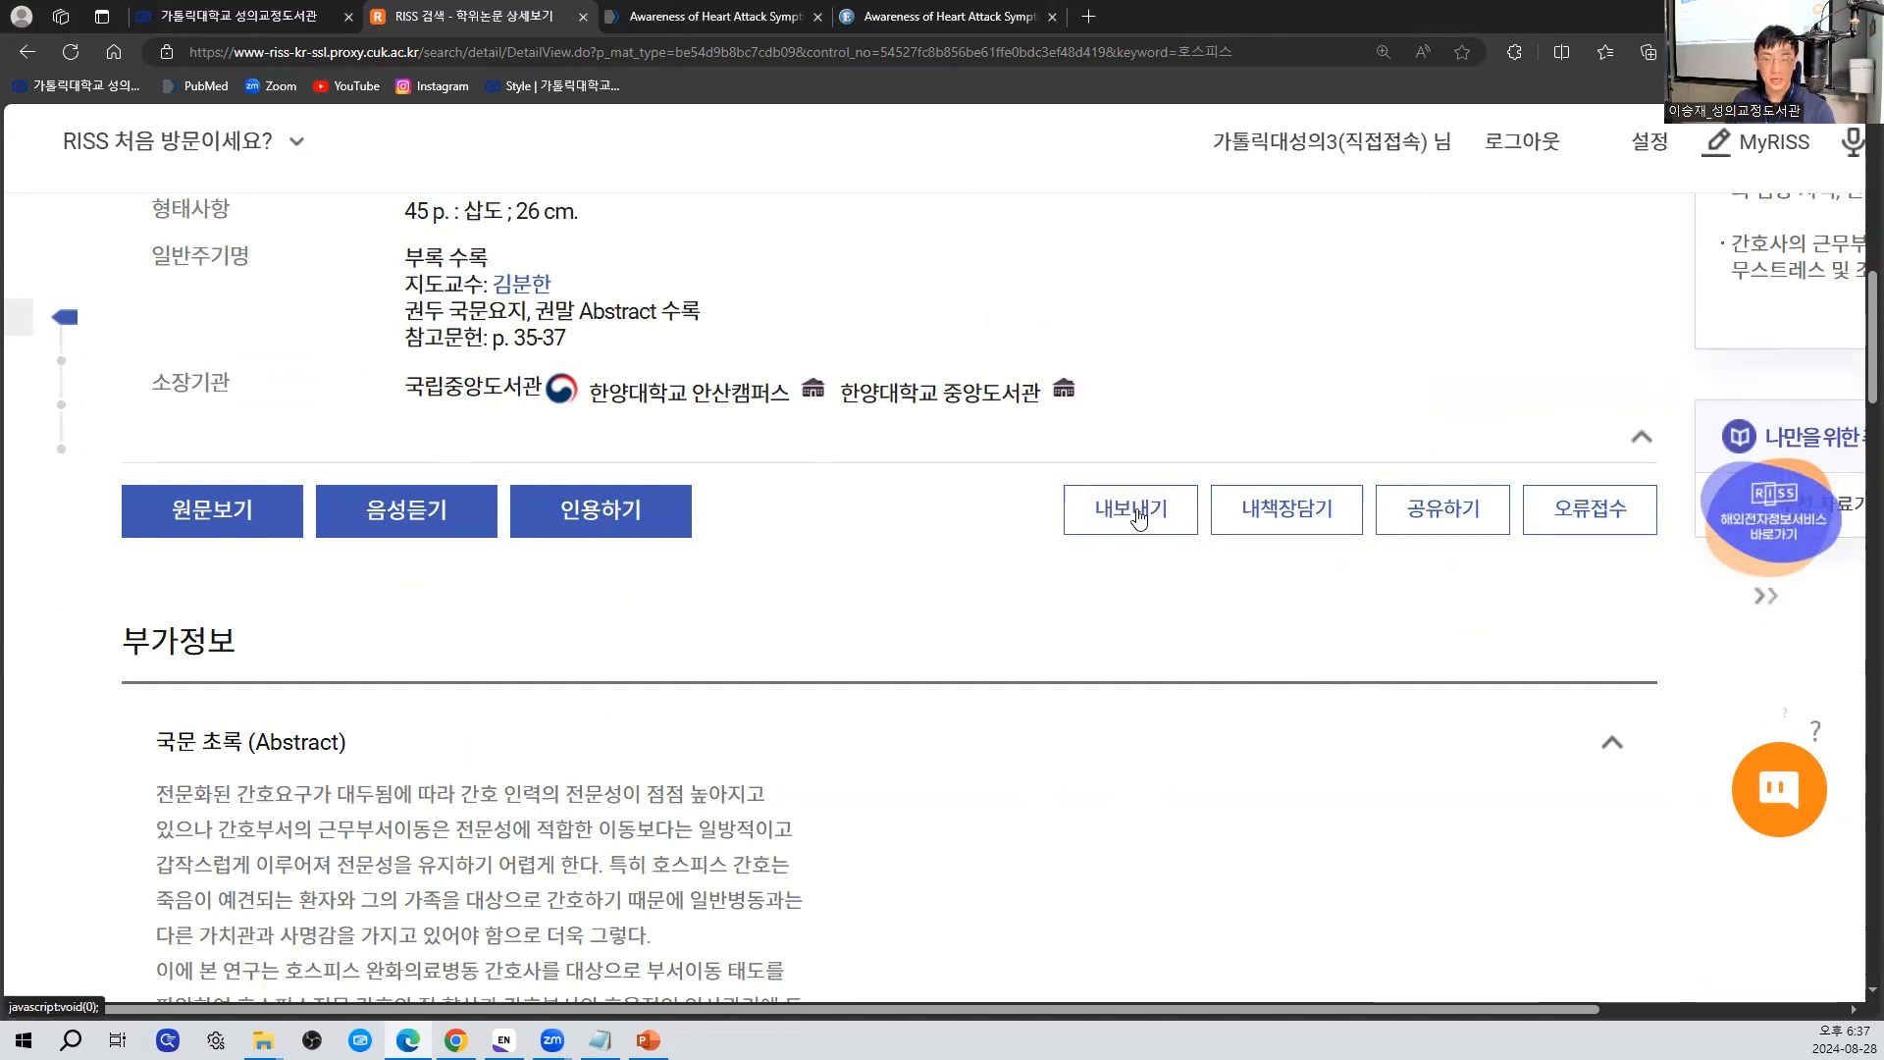
click(1137, 518)
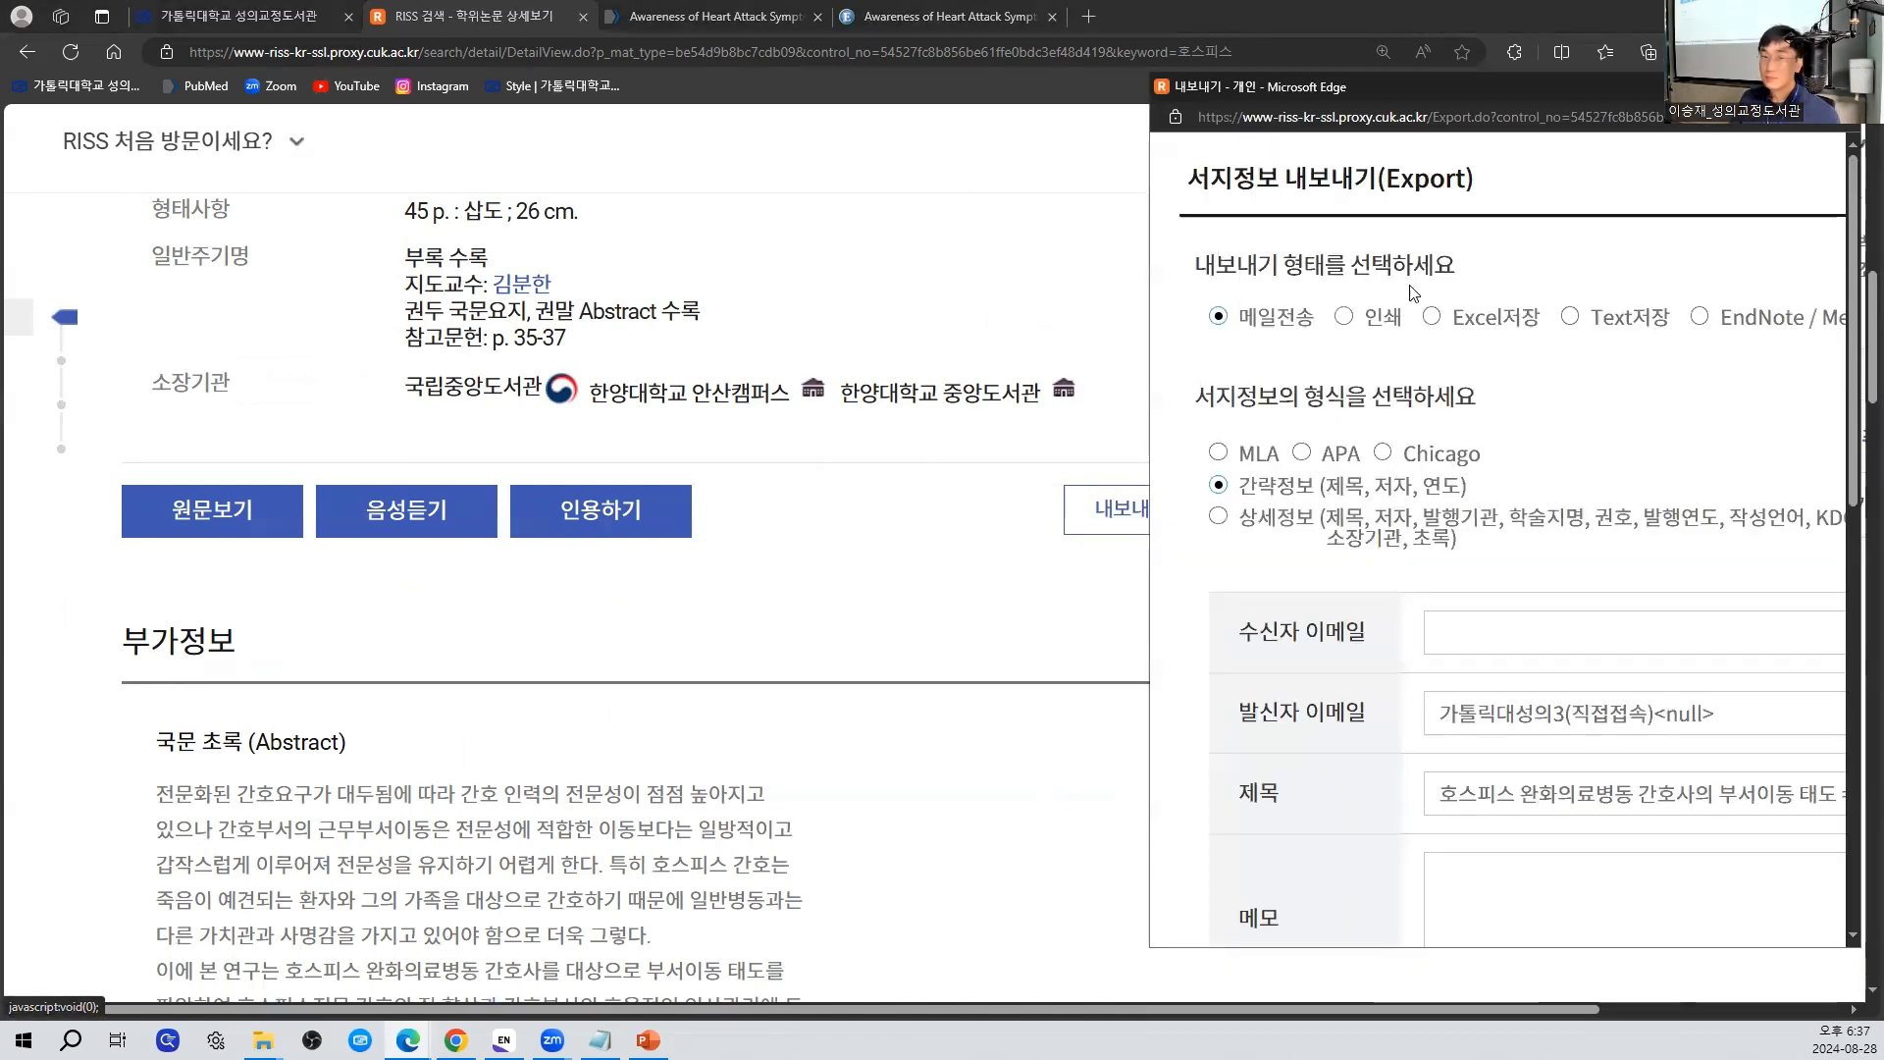
drag(1405, 91, 633, 65)
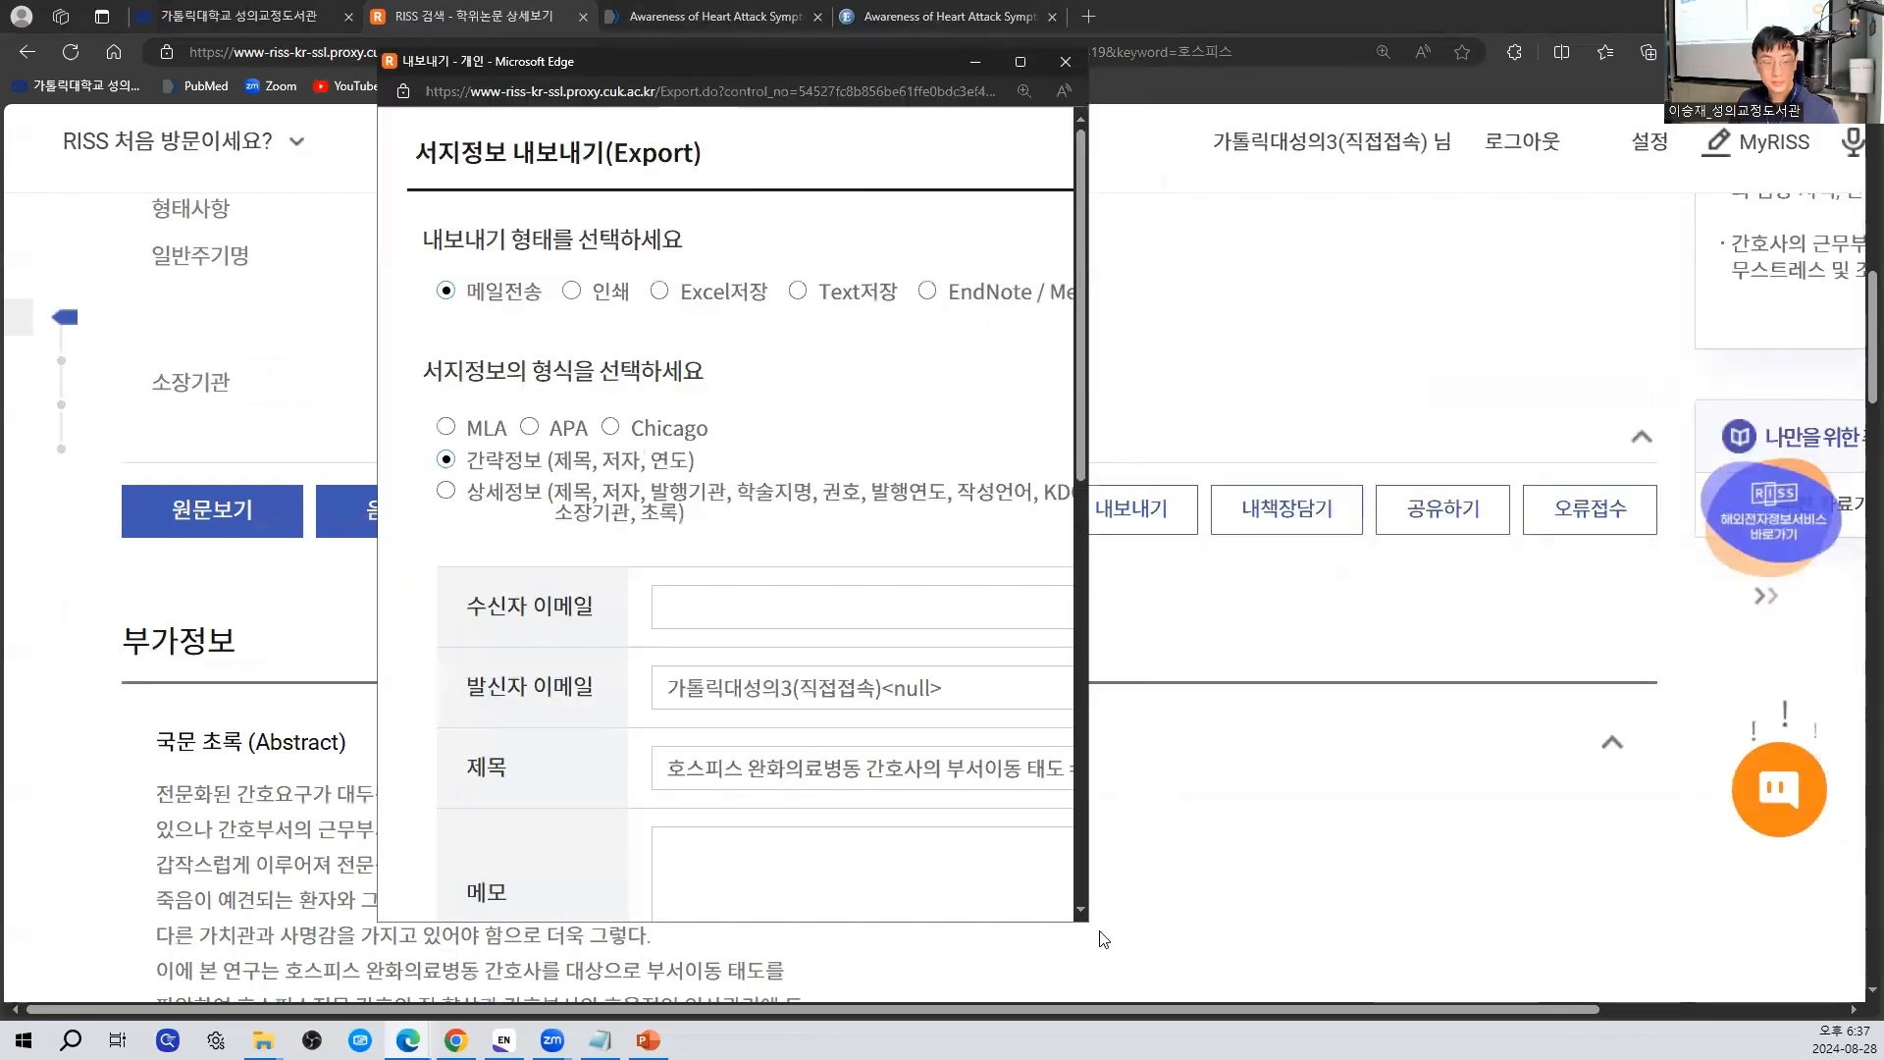
drag(1089, 924, 1462, 969)
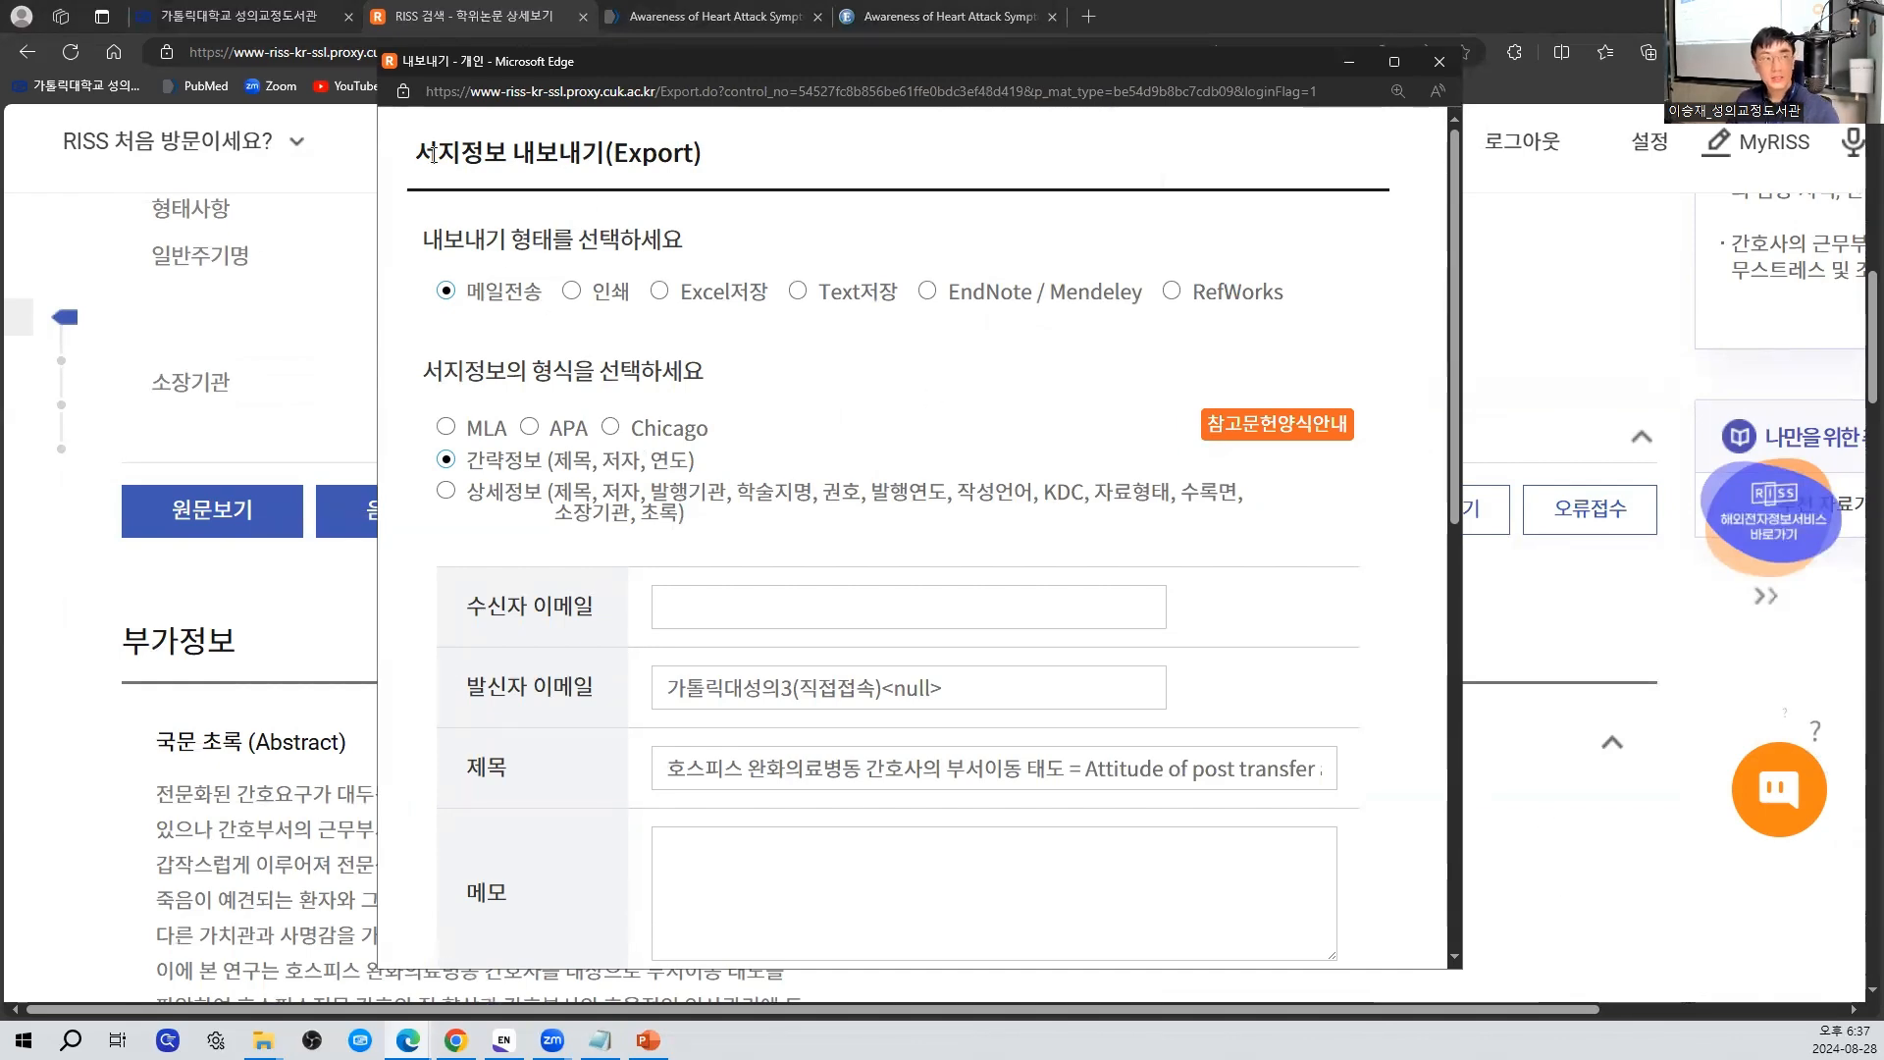
Enlarge the export form to 200%, choose EndNote / Mendeley as the export format, and highlight the bibliographic fields heading
drag(418, 152, 724, 157)
key(ctrl+plus)
key(ctrl+plus)
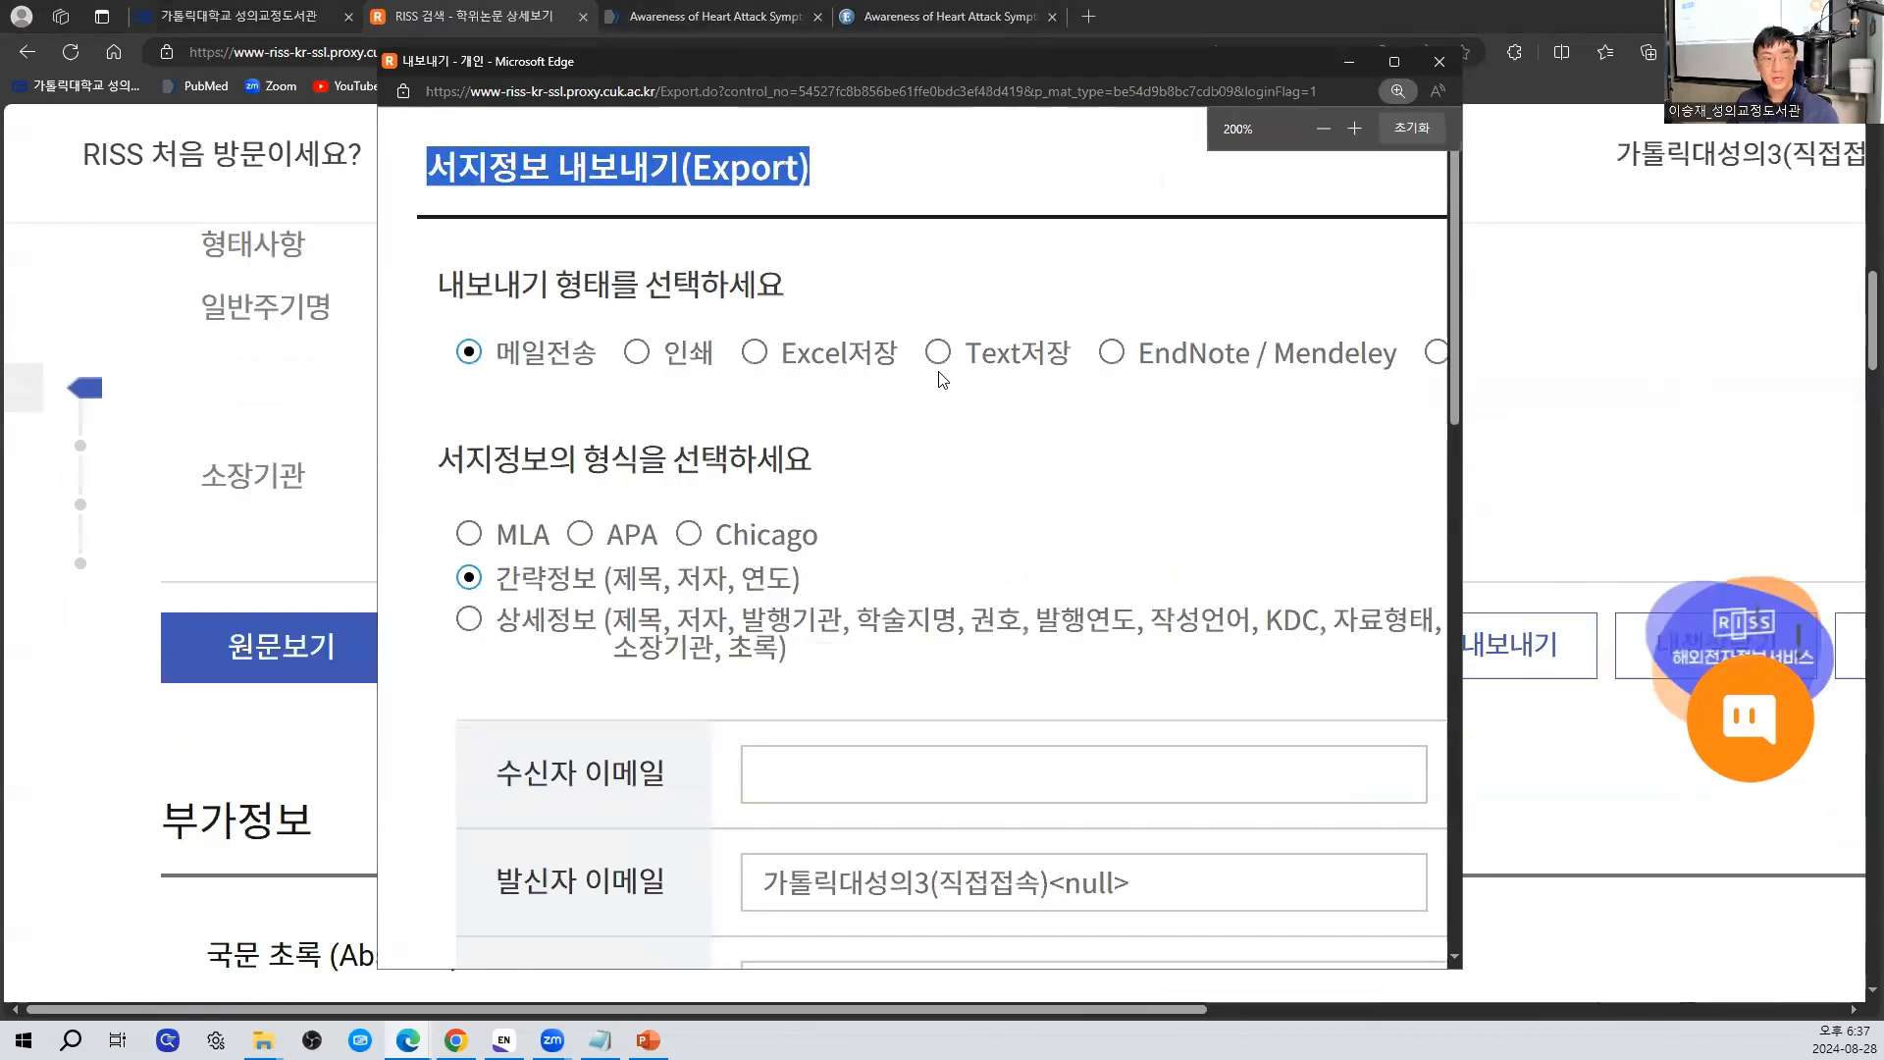
drag(435, 285, 809, 296)
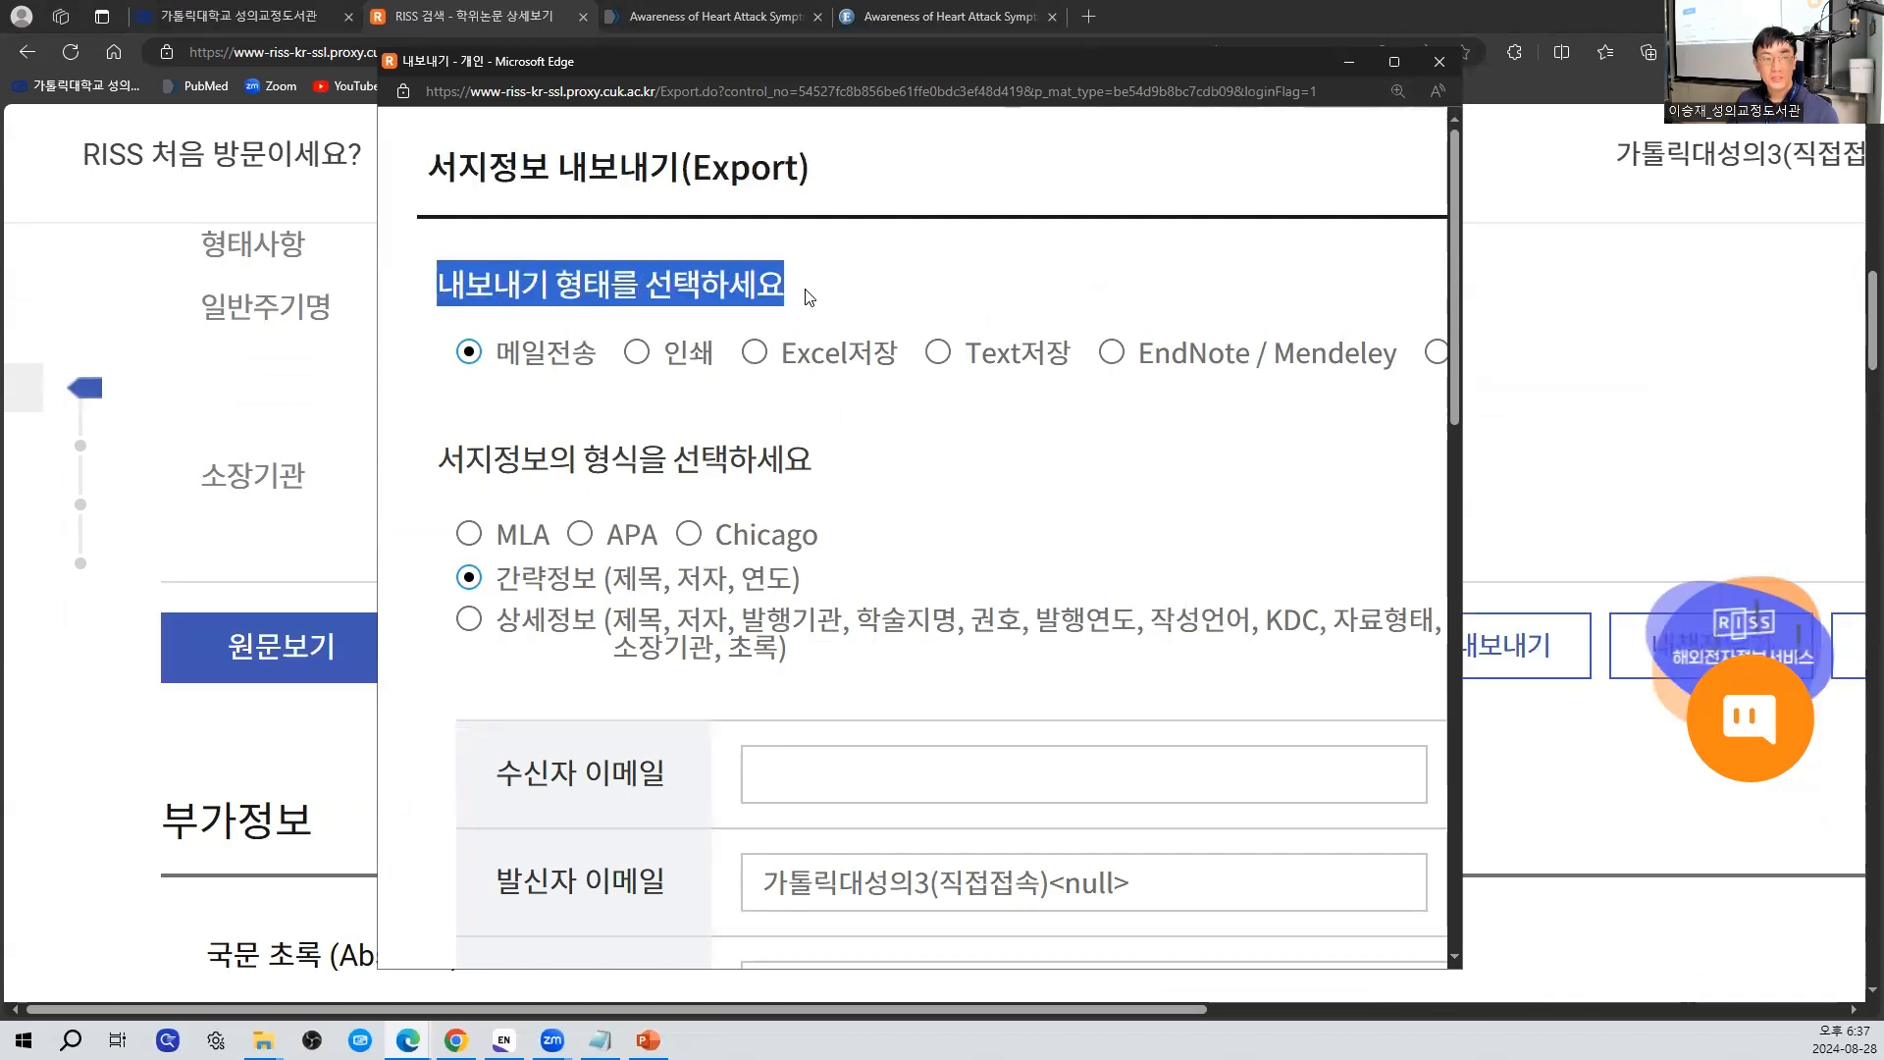
click(1113, 353)
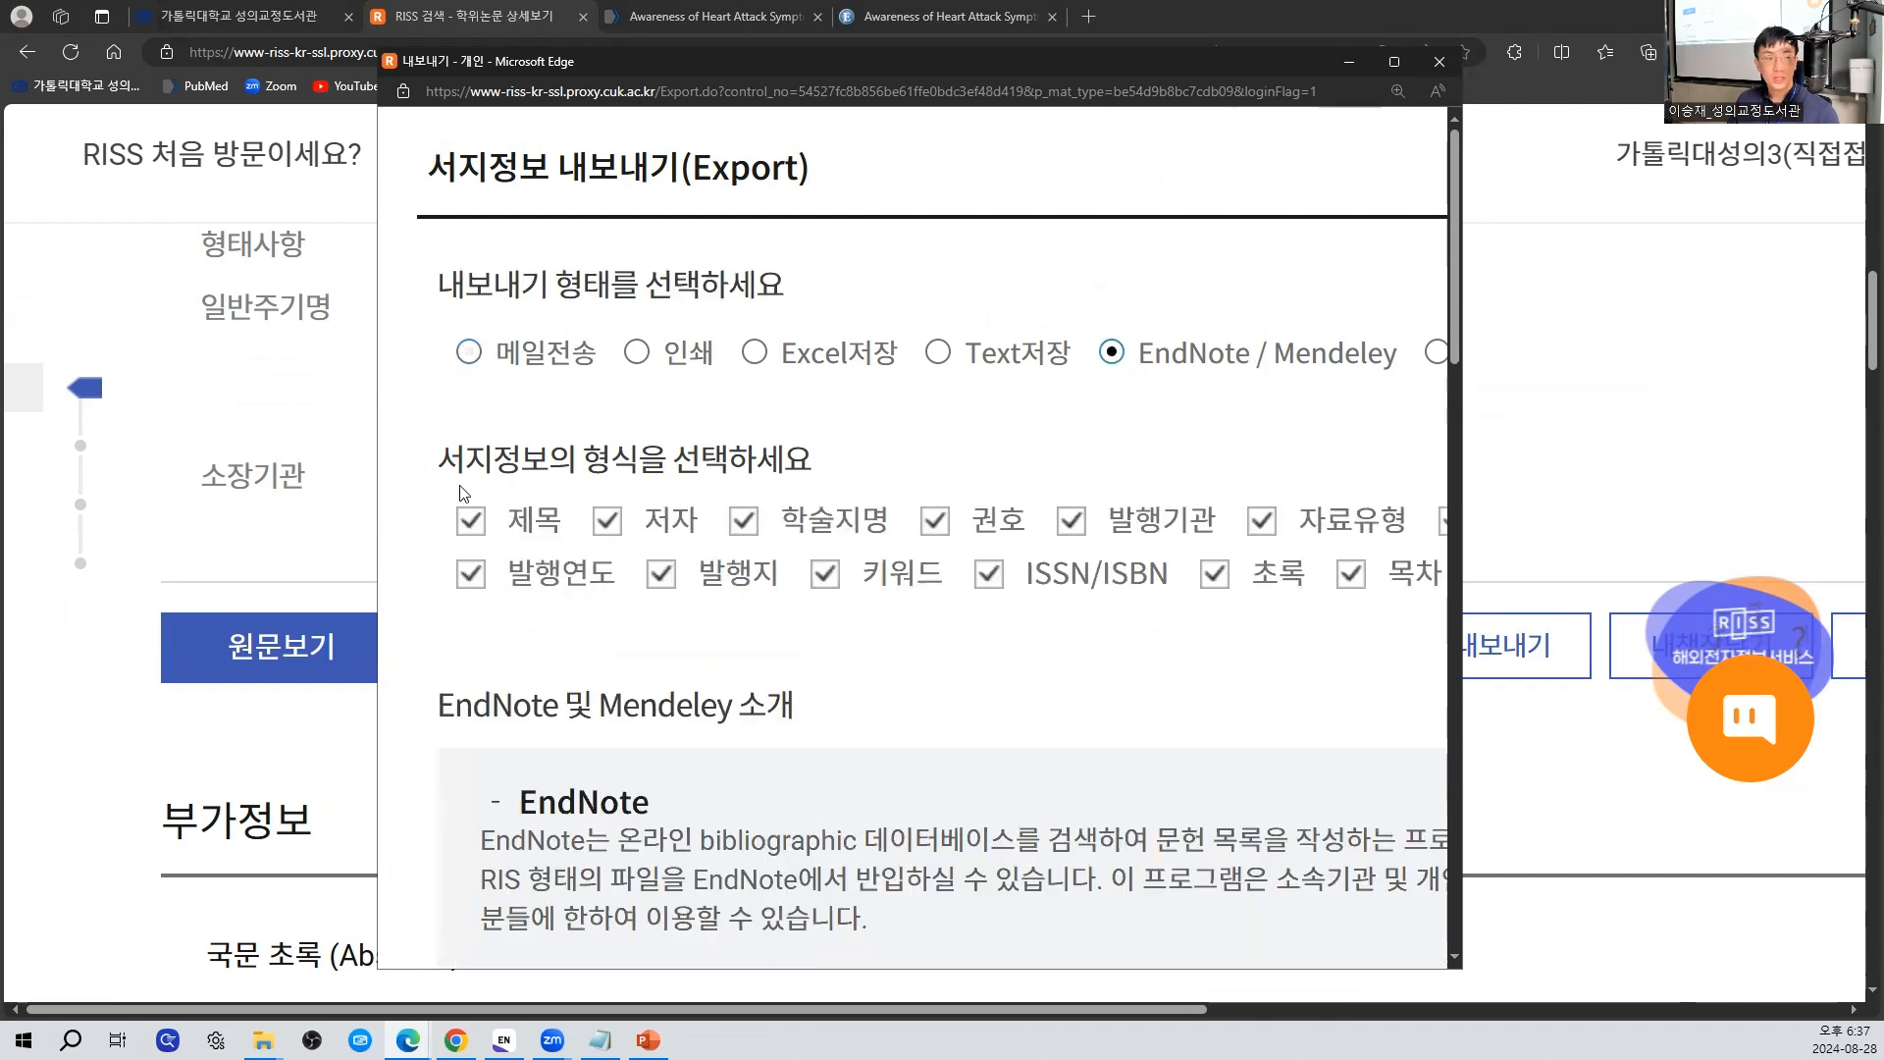
drag(430, 474, 814, 479)
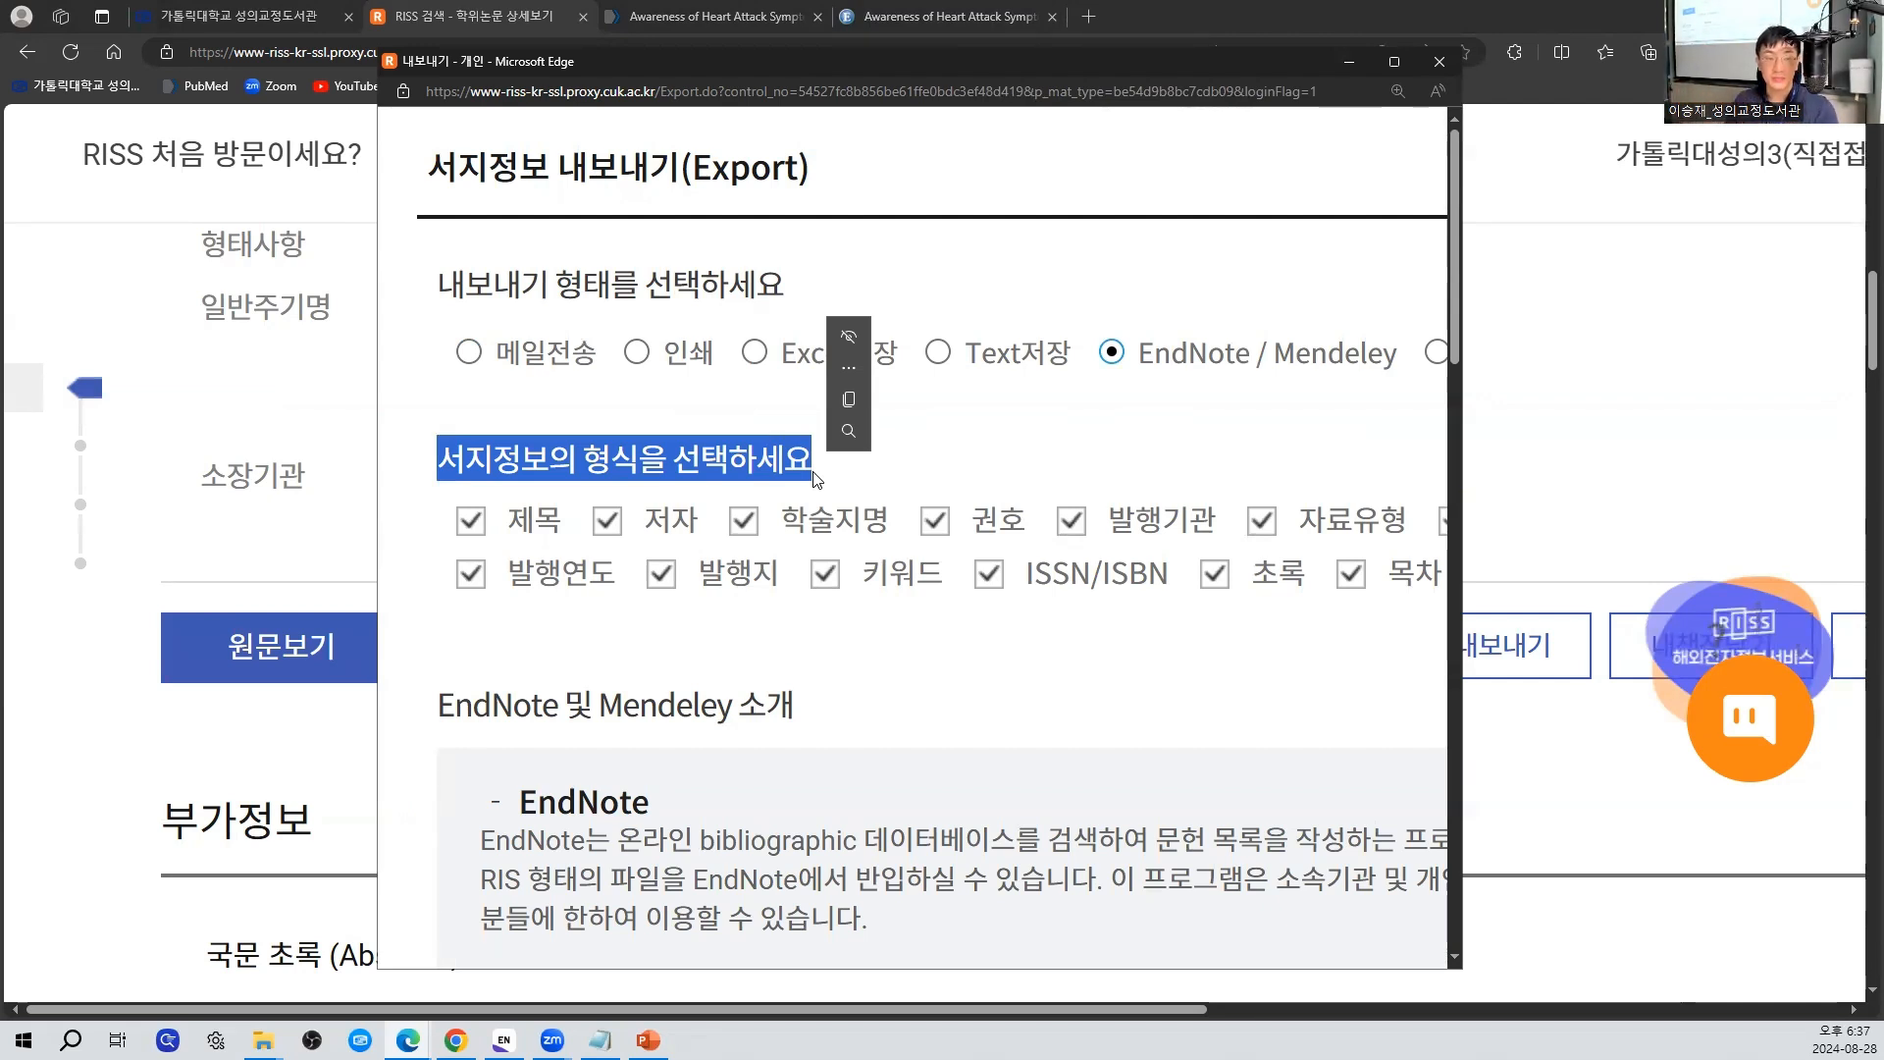
Export the thesis citation and open the downloaded exportTextData_20240828183750.ris to import it into the EndNote library
drag(1454, 267, 1470, 502)
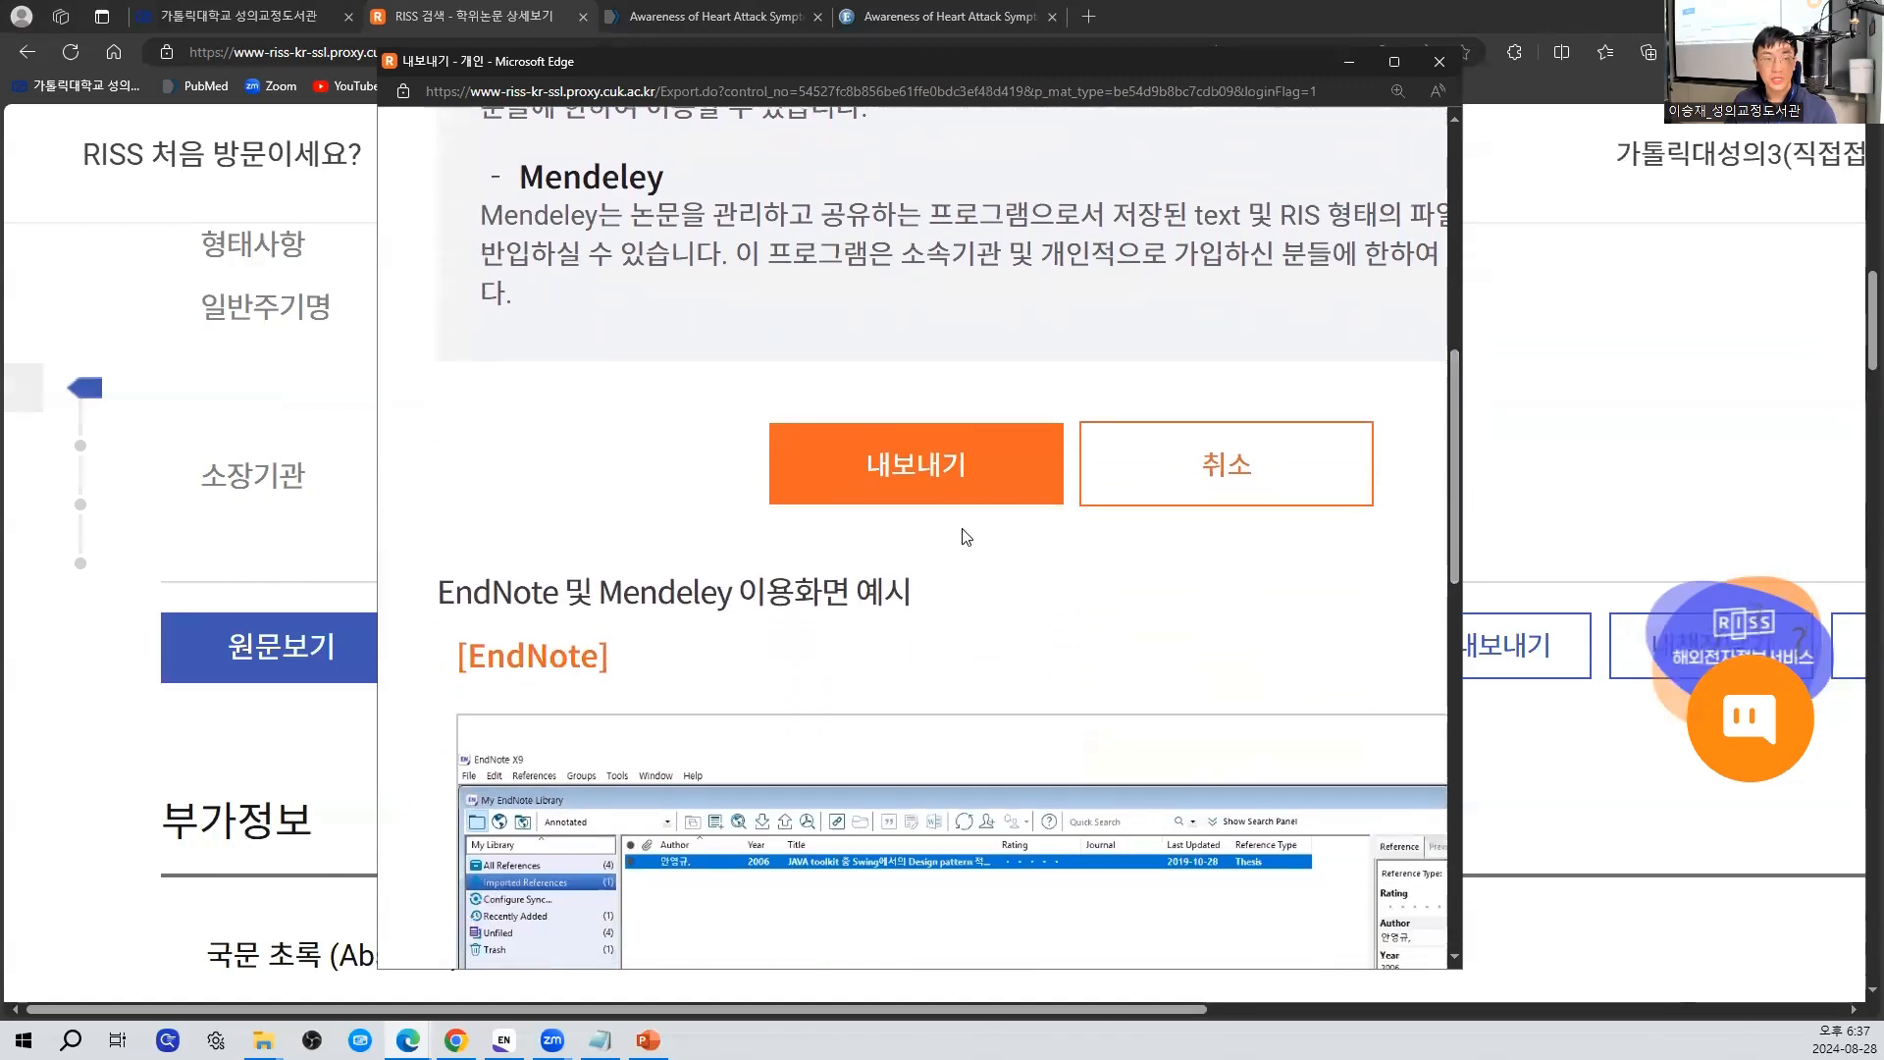
drag(1452, 434, 1454, 386)
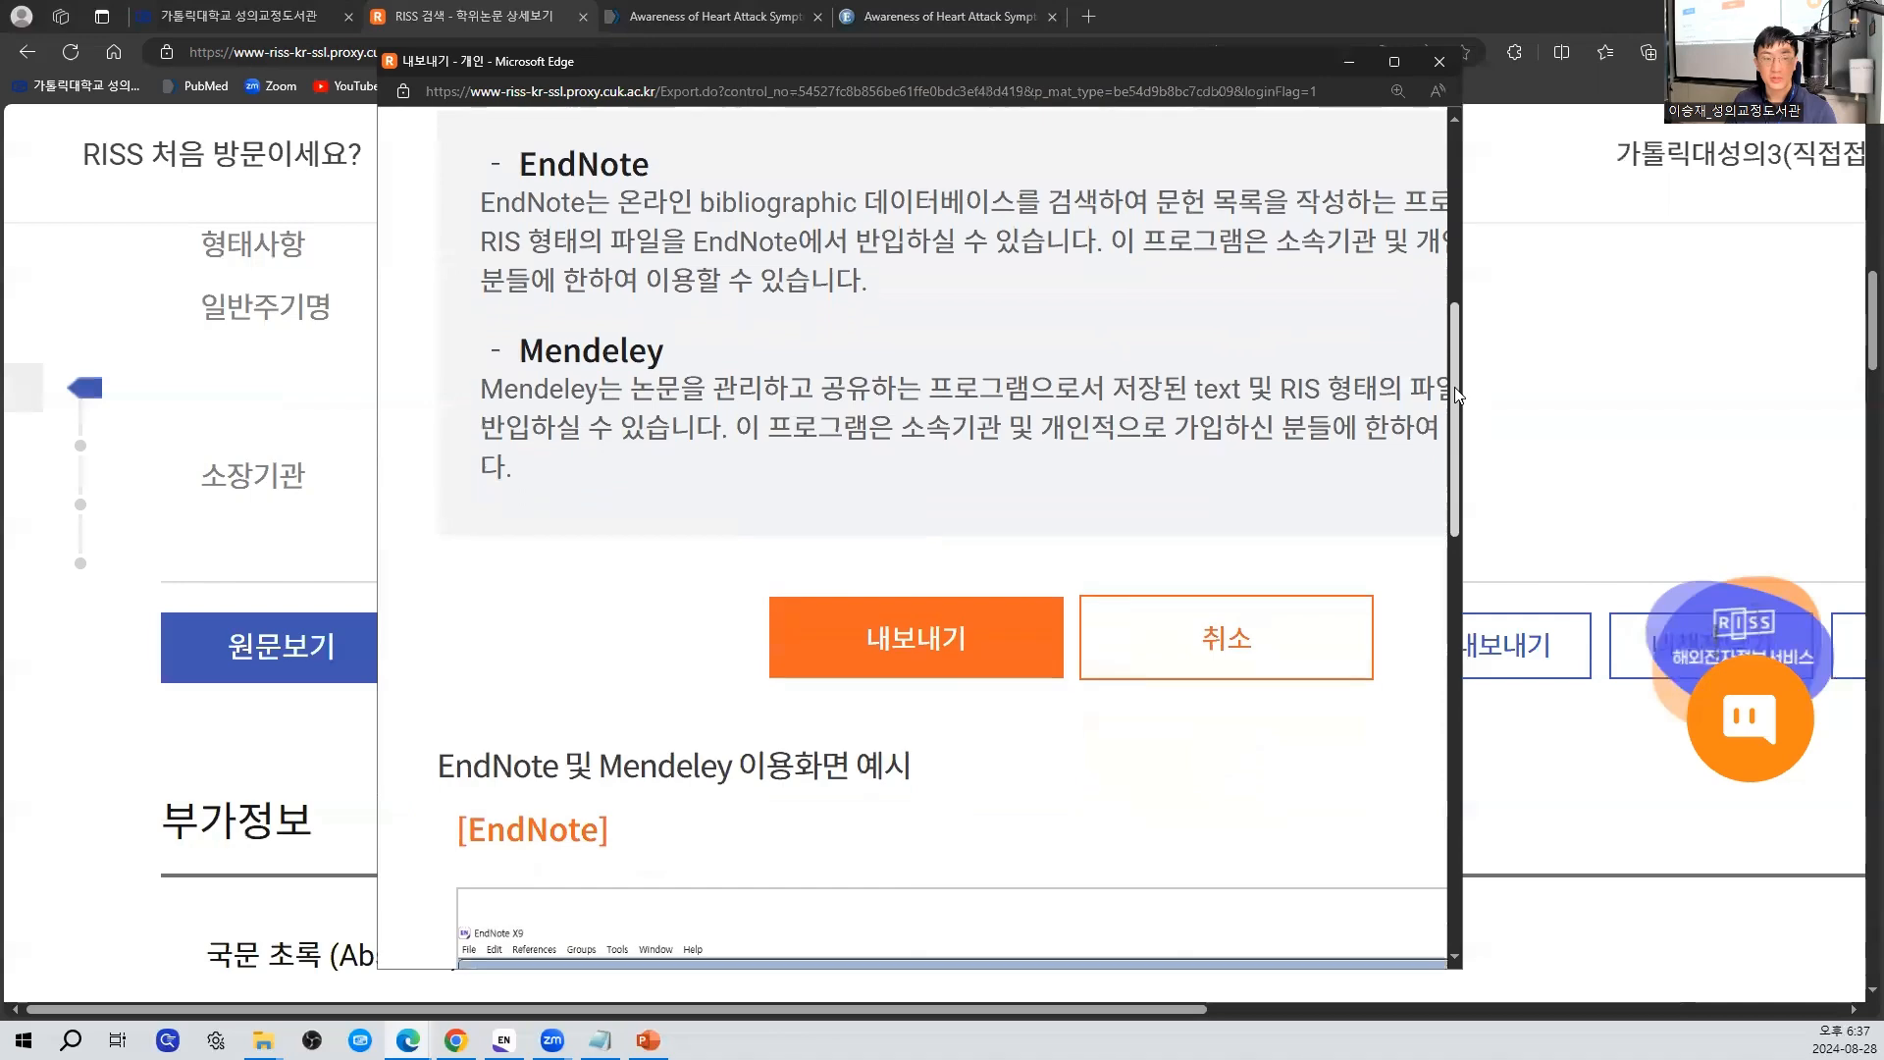
click(897, 659)
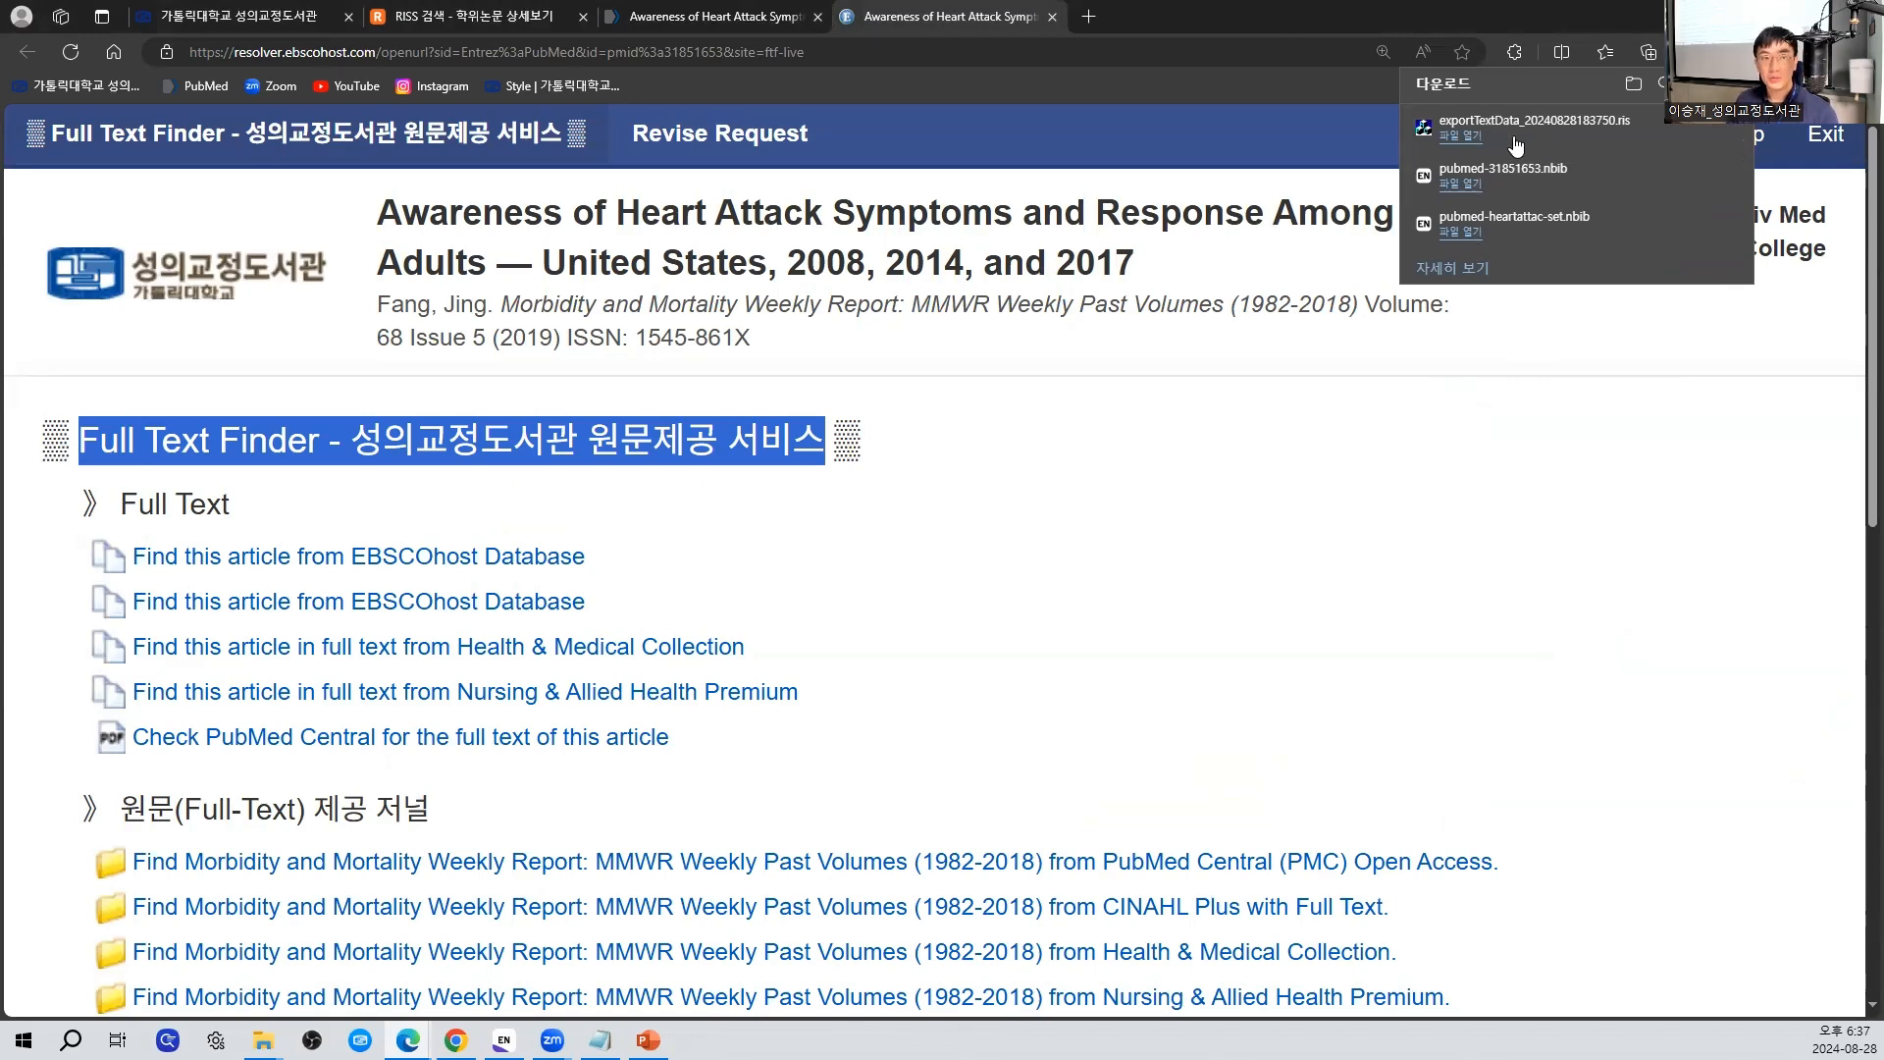
click(1516, 144)
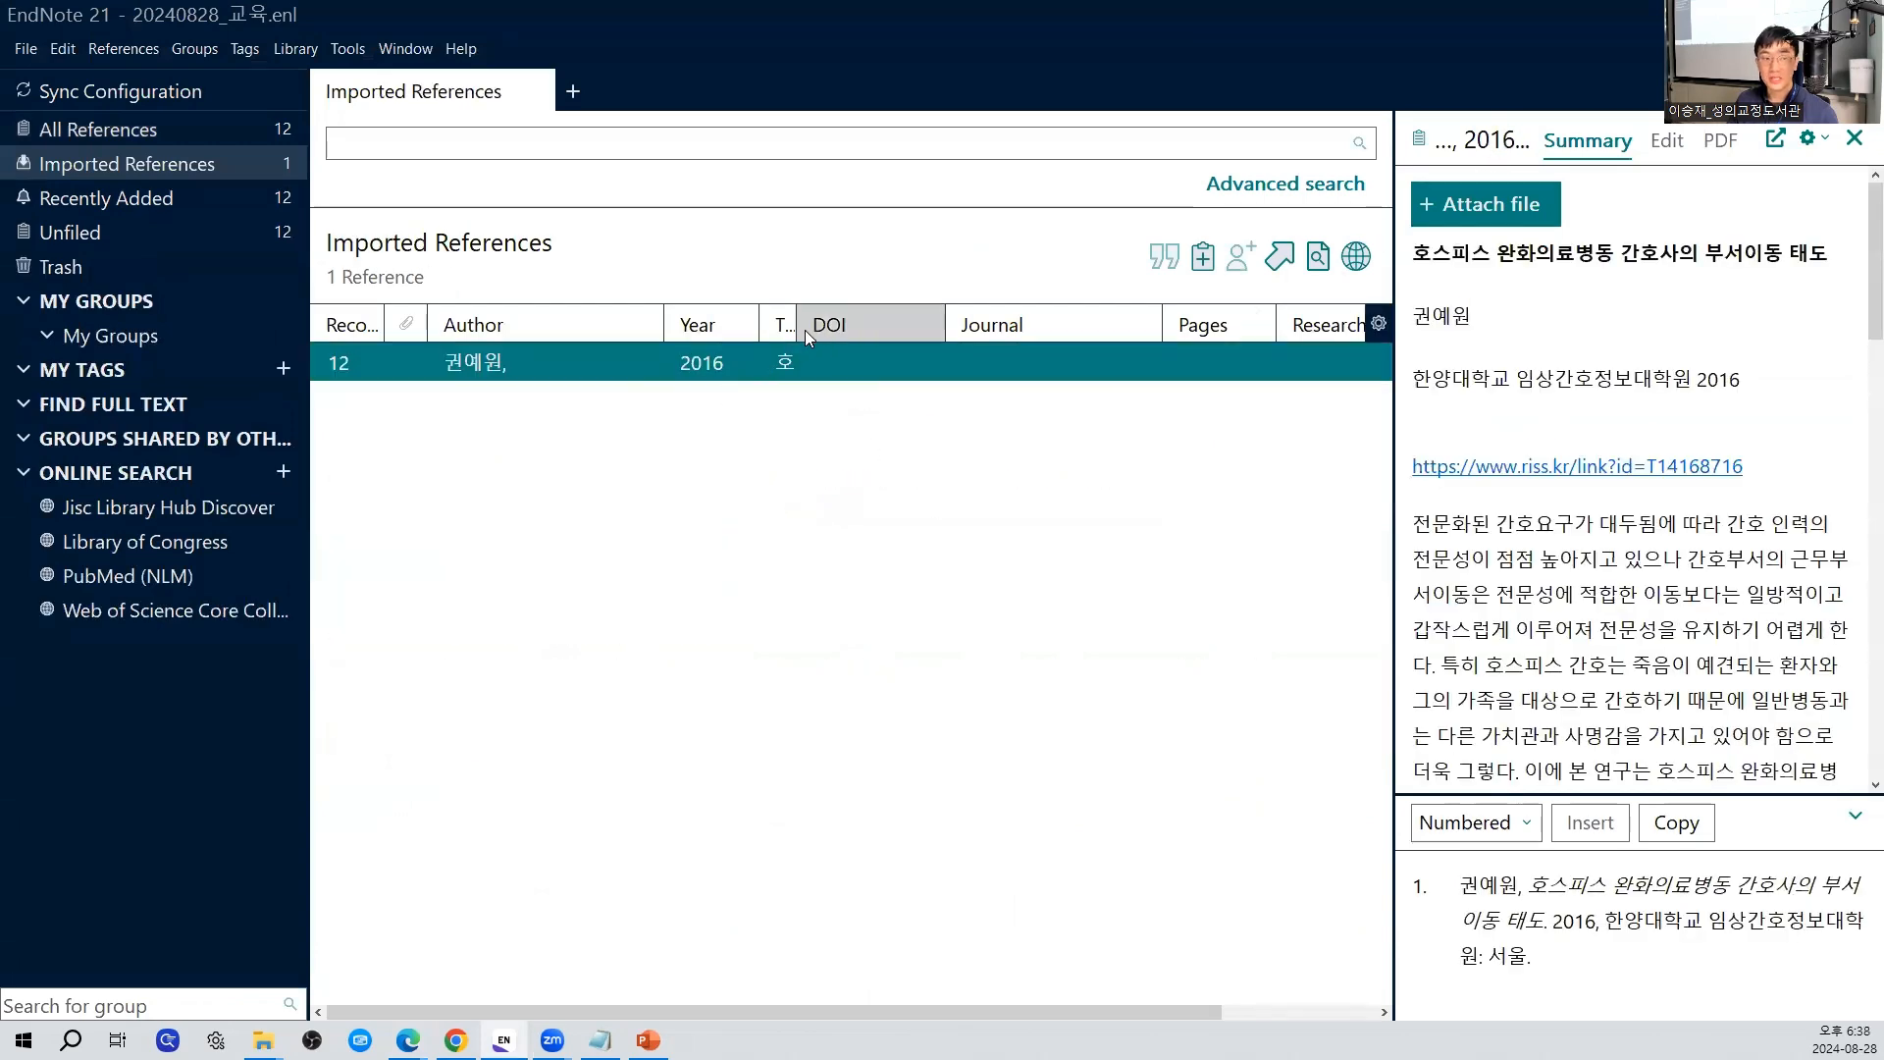
Widen the Title column and the reference preview pane, and highlight the beginning of the imported thesis's abstract
drag(796, 325, 1052, 325)
click(1729, 523)
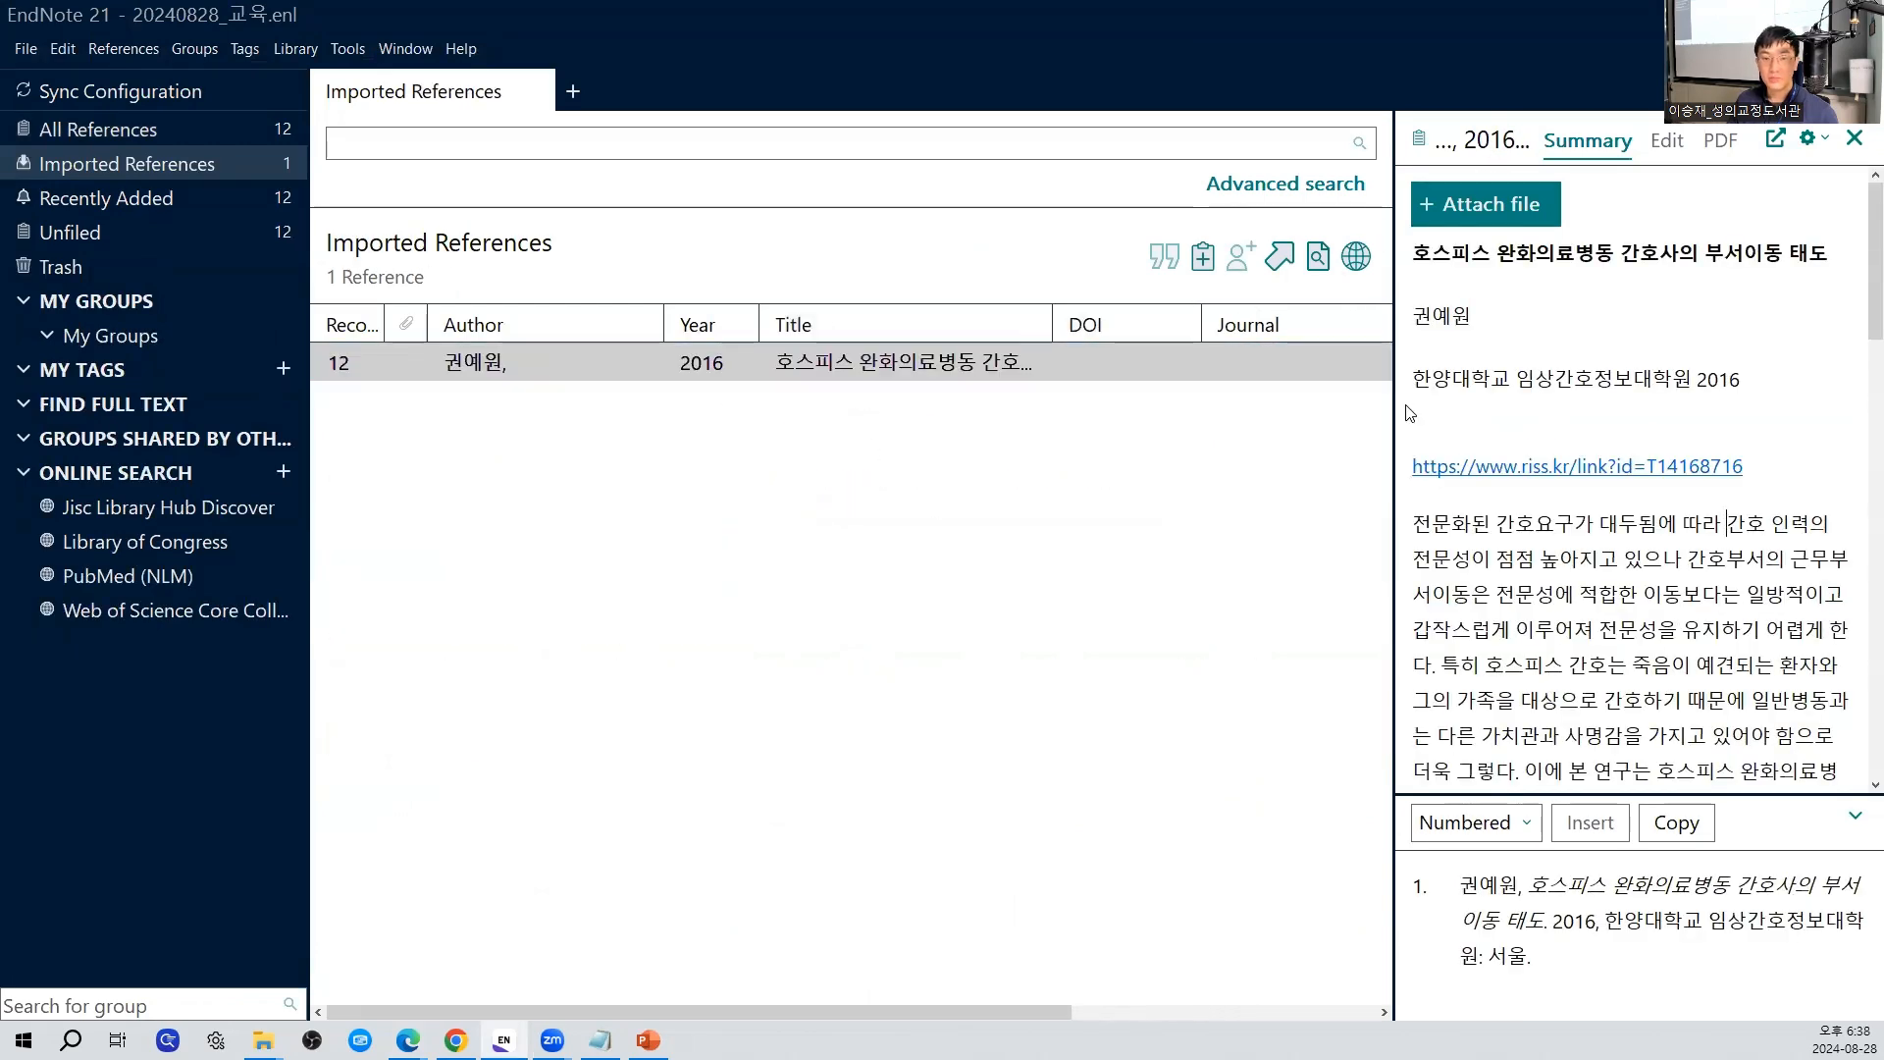
click(1391, 416)
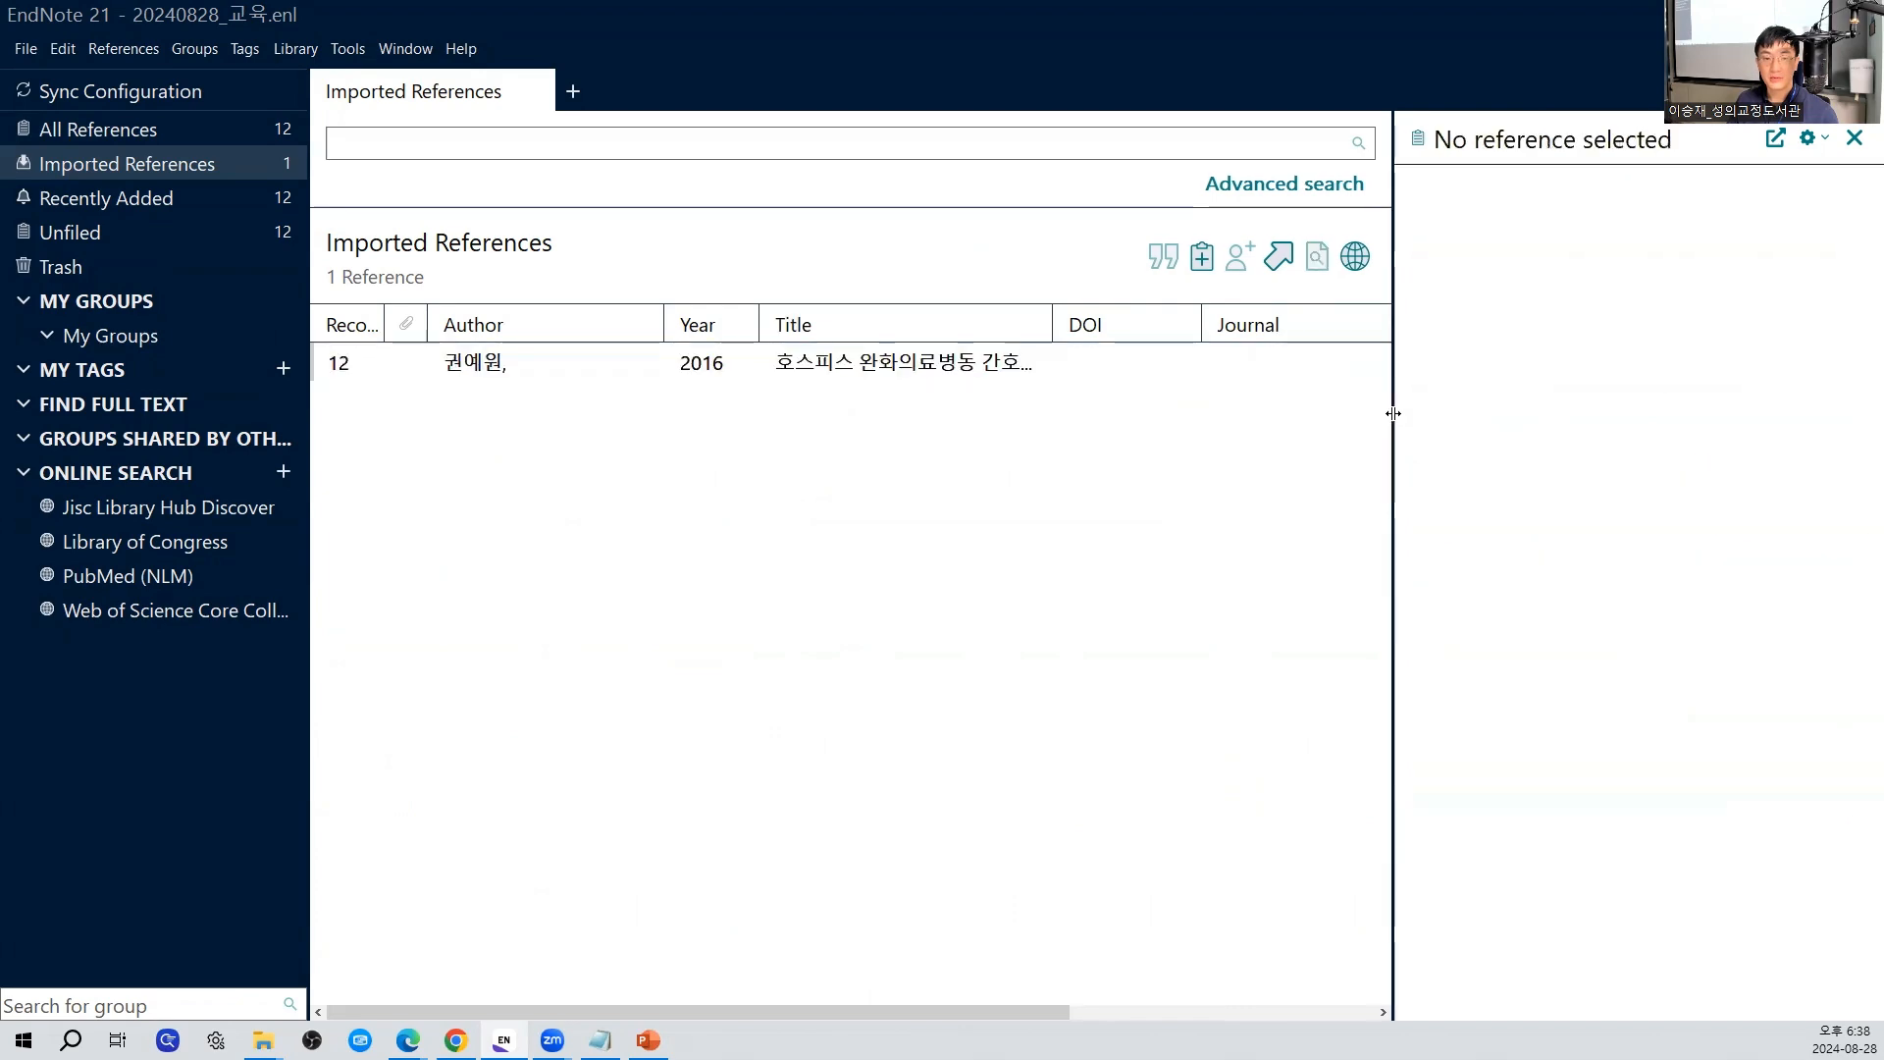
drag(1392, 419, 1244, 420)
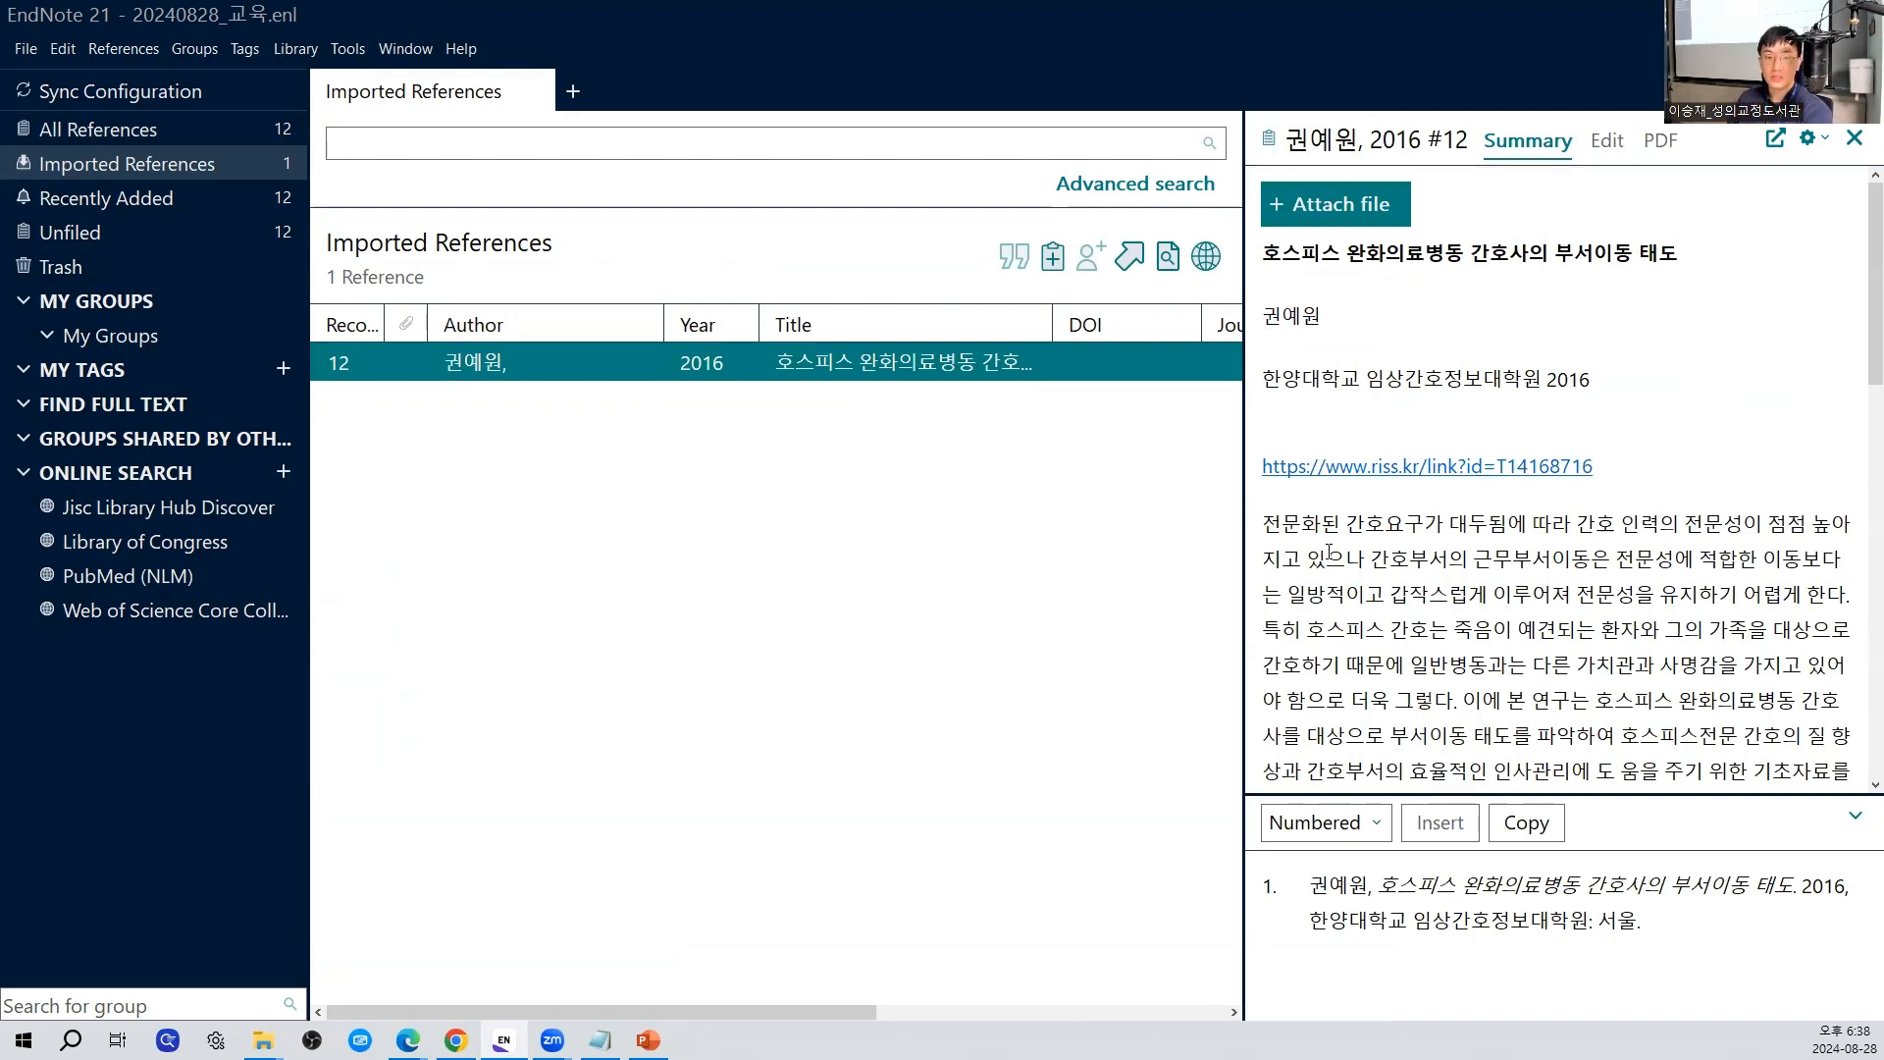
drag(1266, 533, 1590, 738)
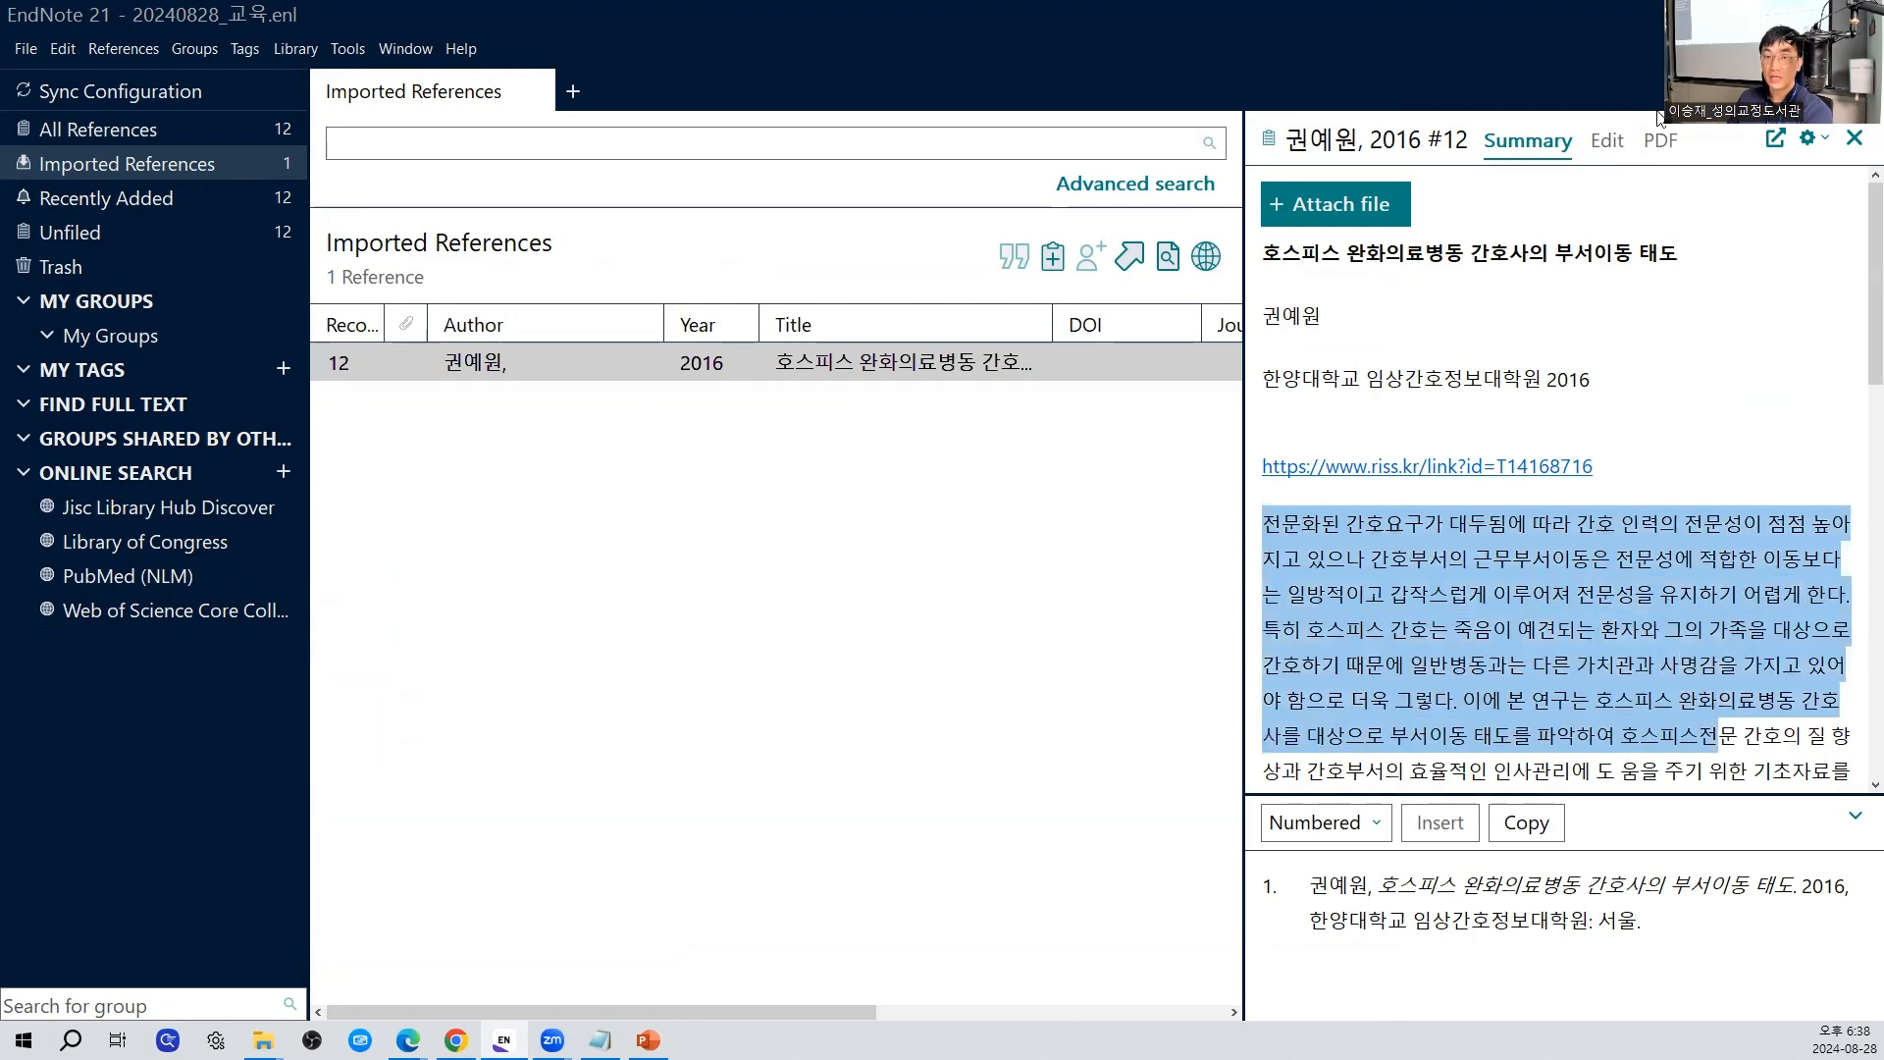
Edit the thesis reference, adding the garbled line $^@%^@$%&@%&@%*@%$& above its abstract, followed by a blank line
click(1619, 145)
scroll(1858, 476, down, 15)
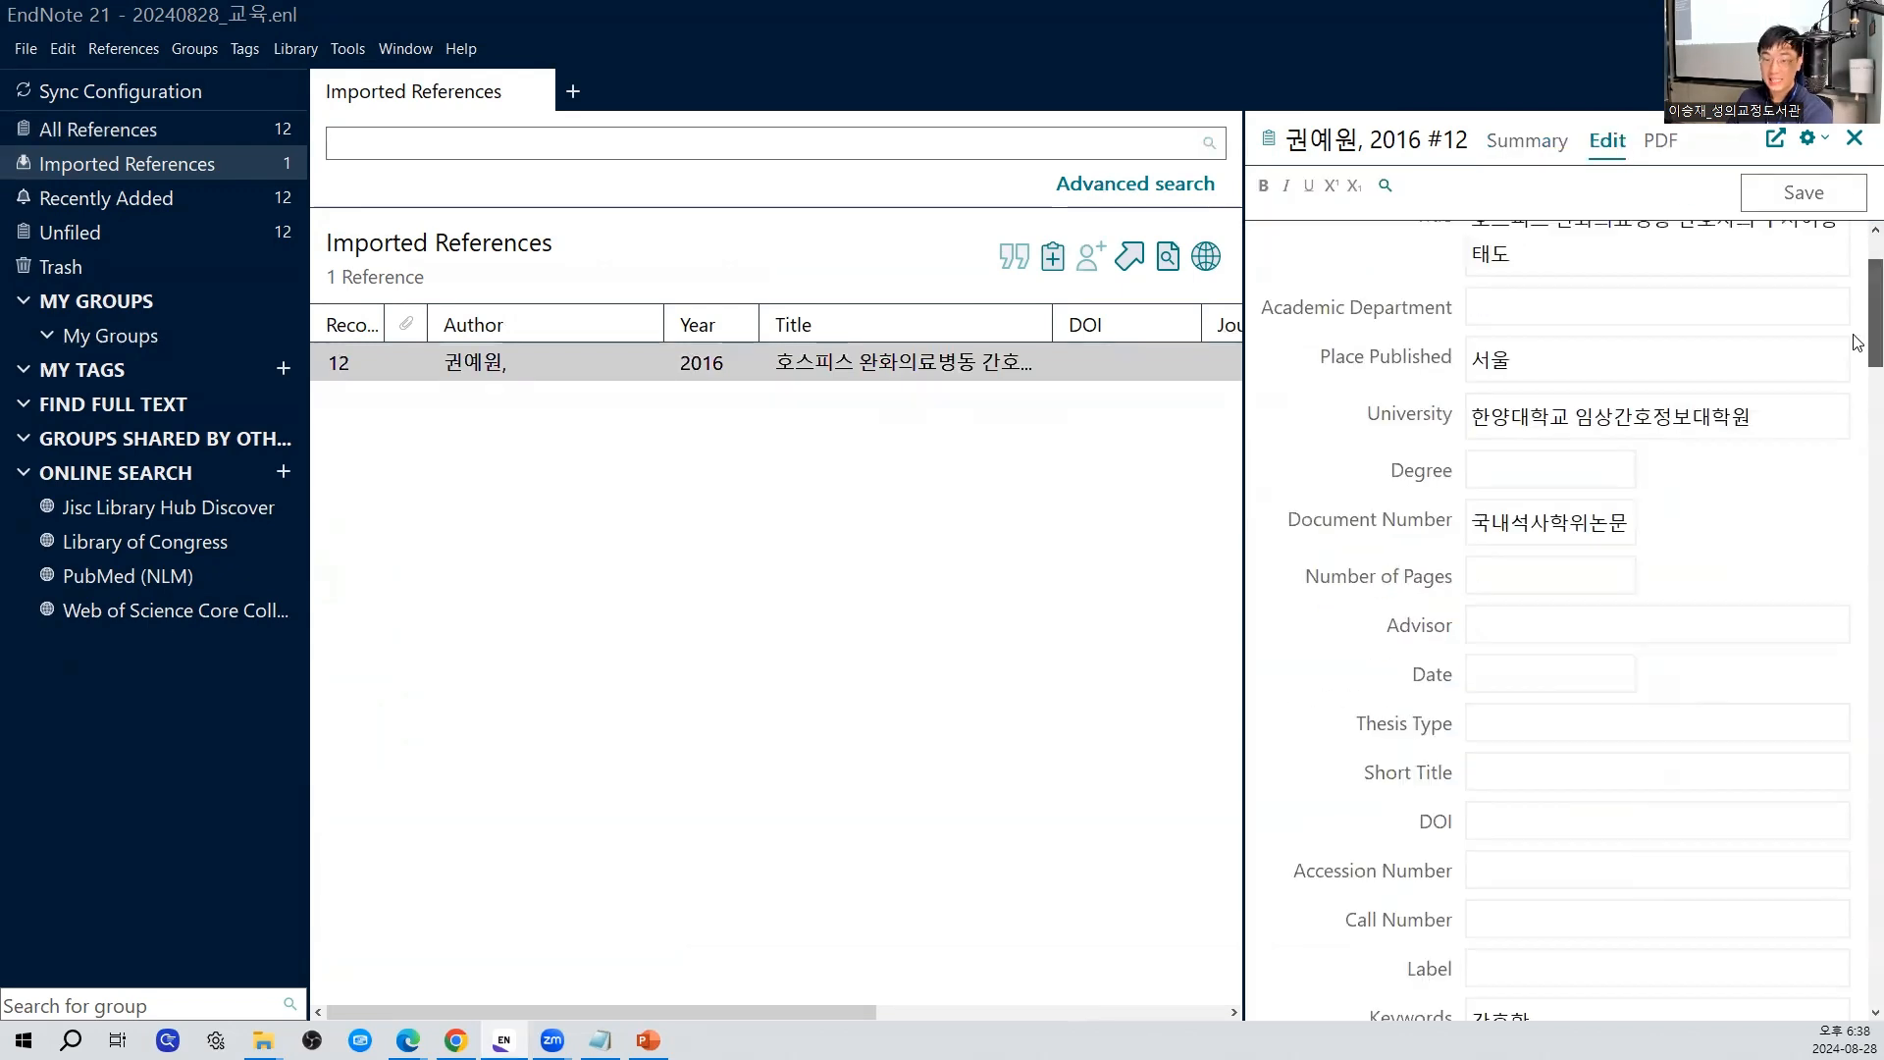
drag(1858, 476, 1854, 367)
drag(1619, 526, 1286, 433)
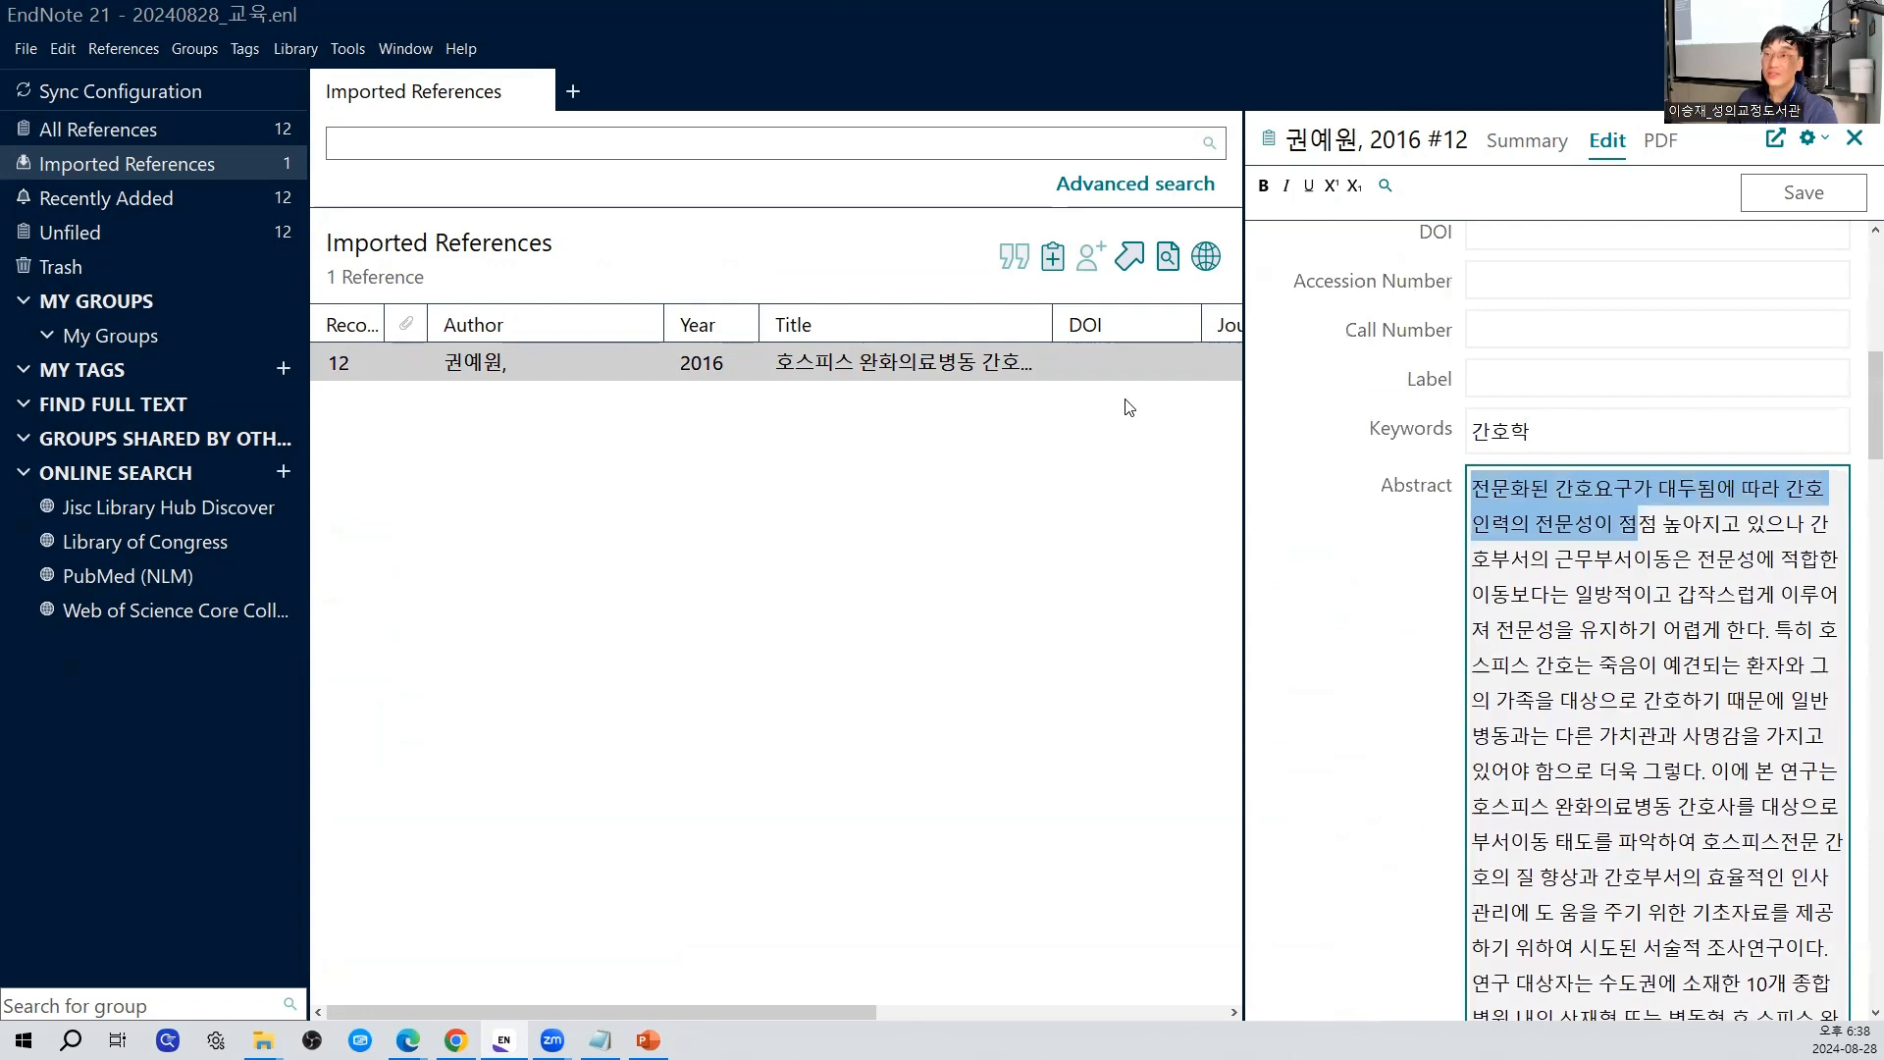
click(1128, 406)
key(Return)
key(Return)
key(Up)
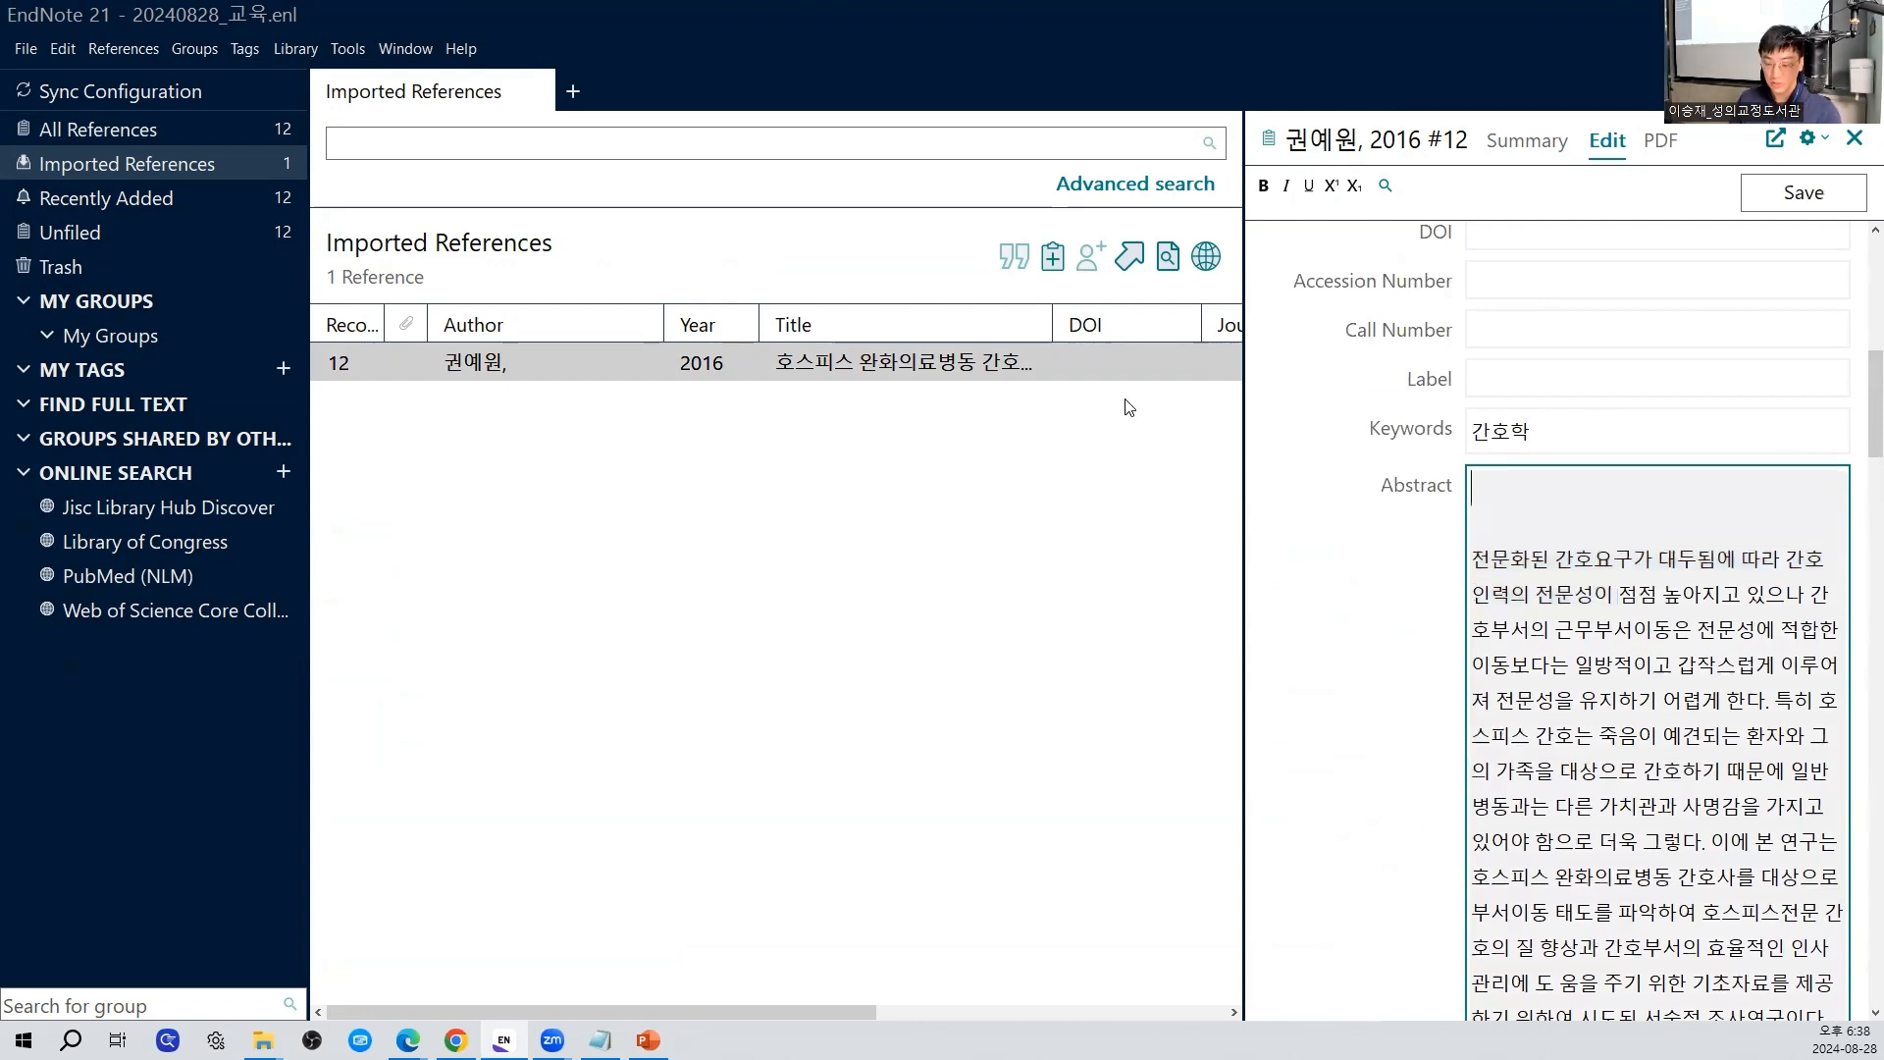
text($^@%^@$%&@%&@%*@%$&)
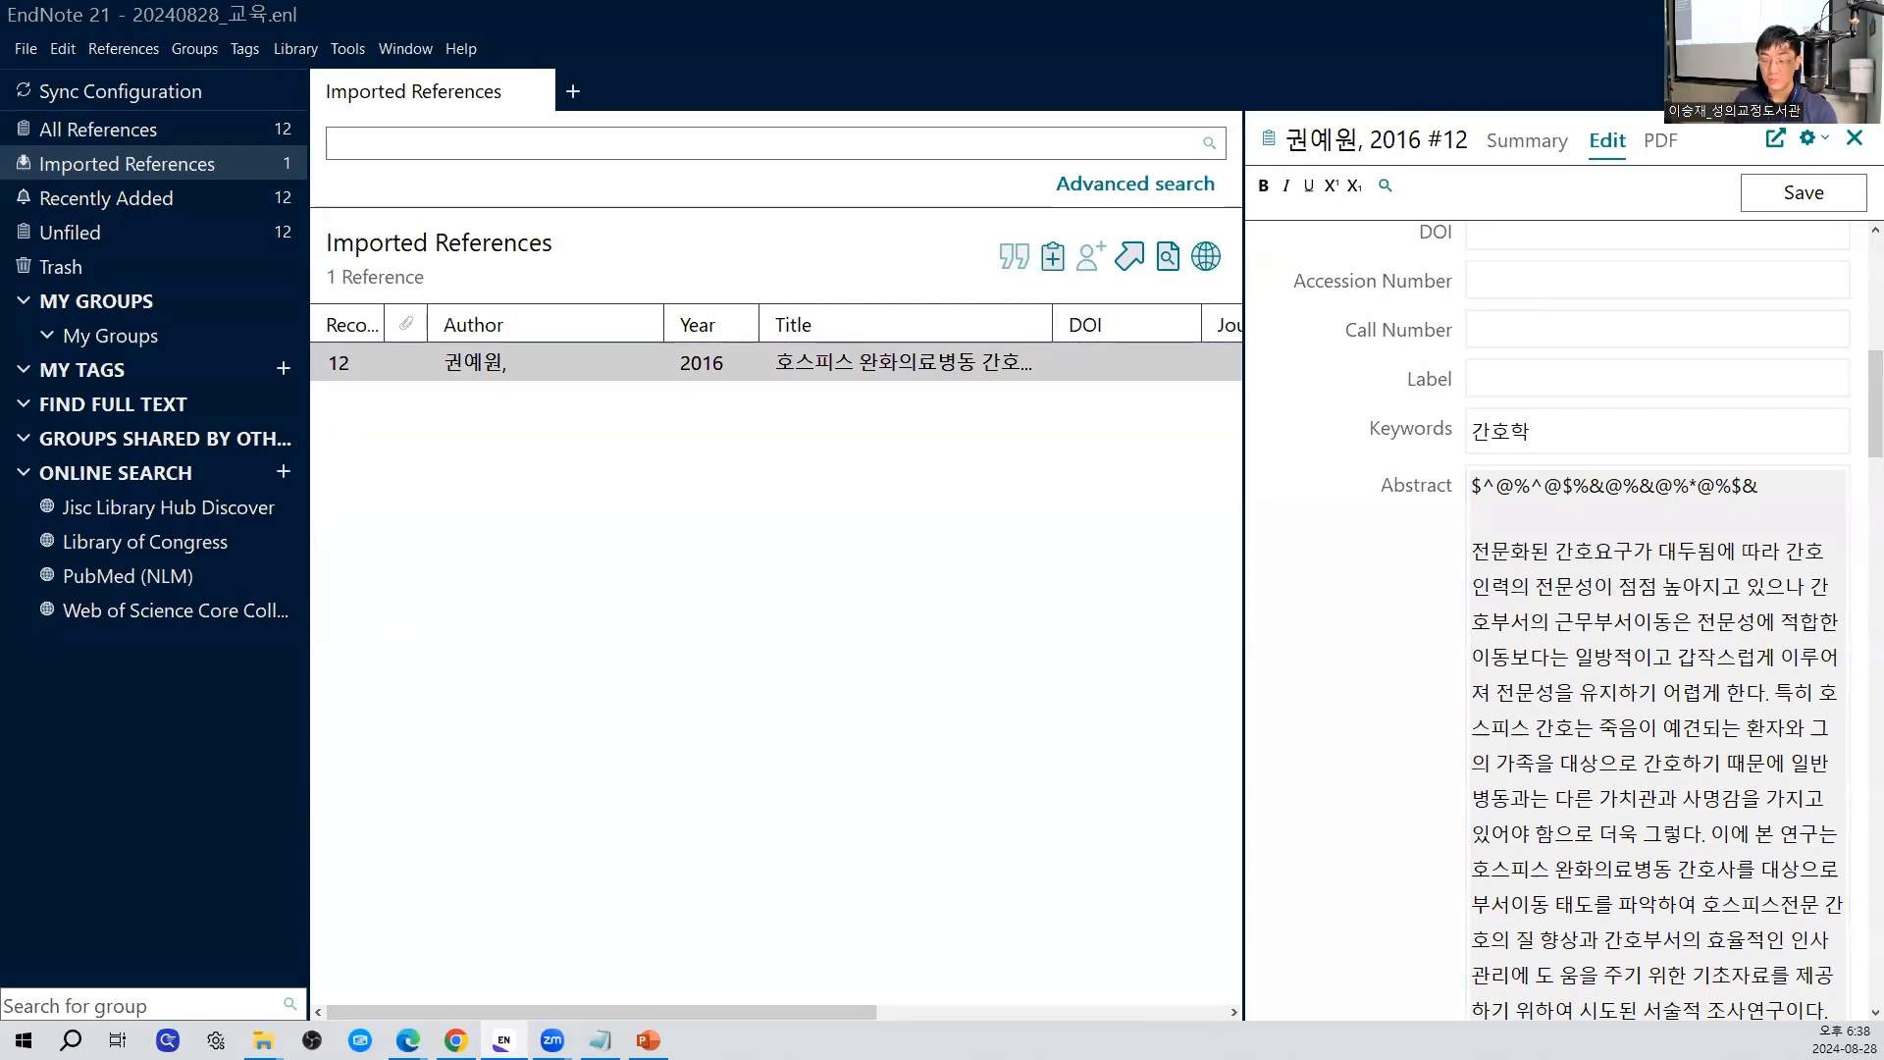
Switch to the RISS thesis page in Edge and copy the complete Korean abstract
key(alt+Tab)
click(389, 10)
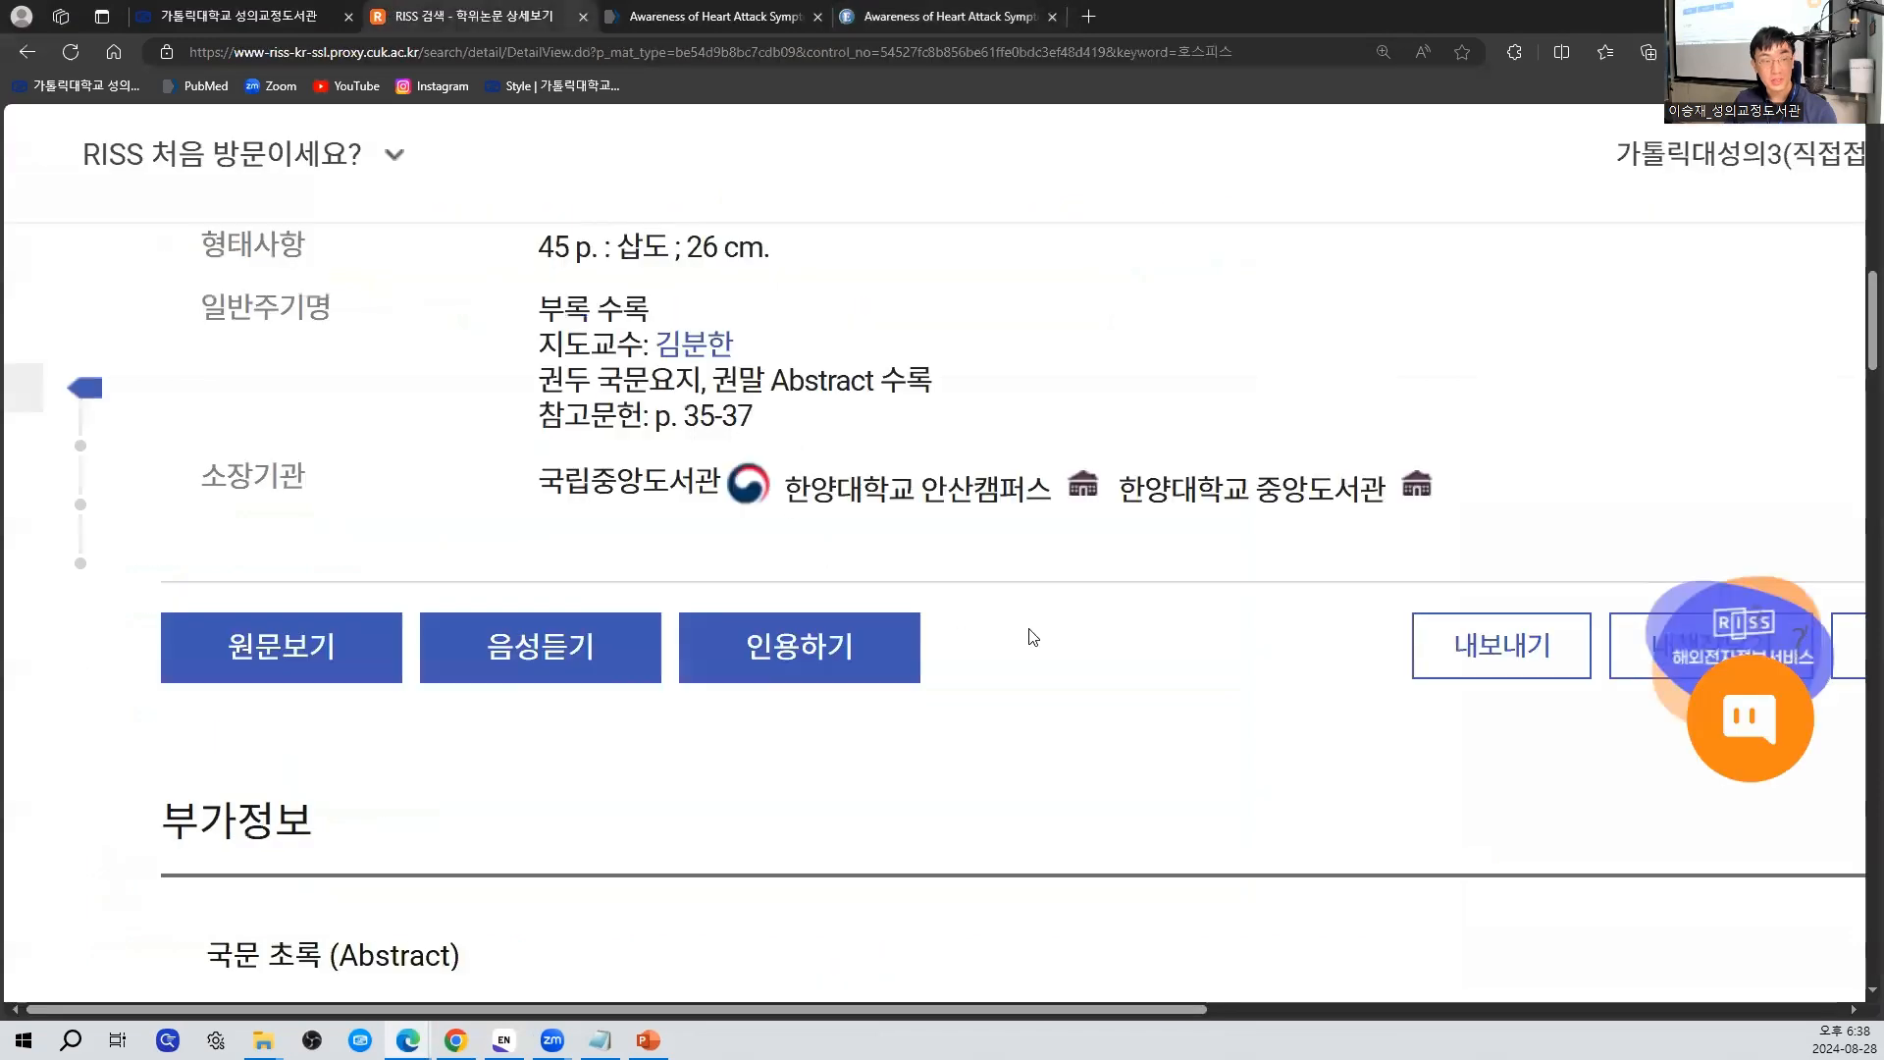
scroll(1074, 646, down, 7)
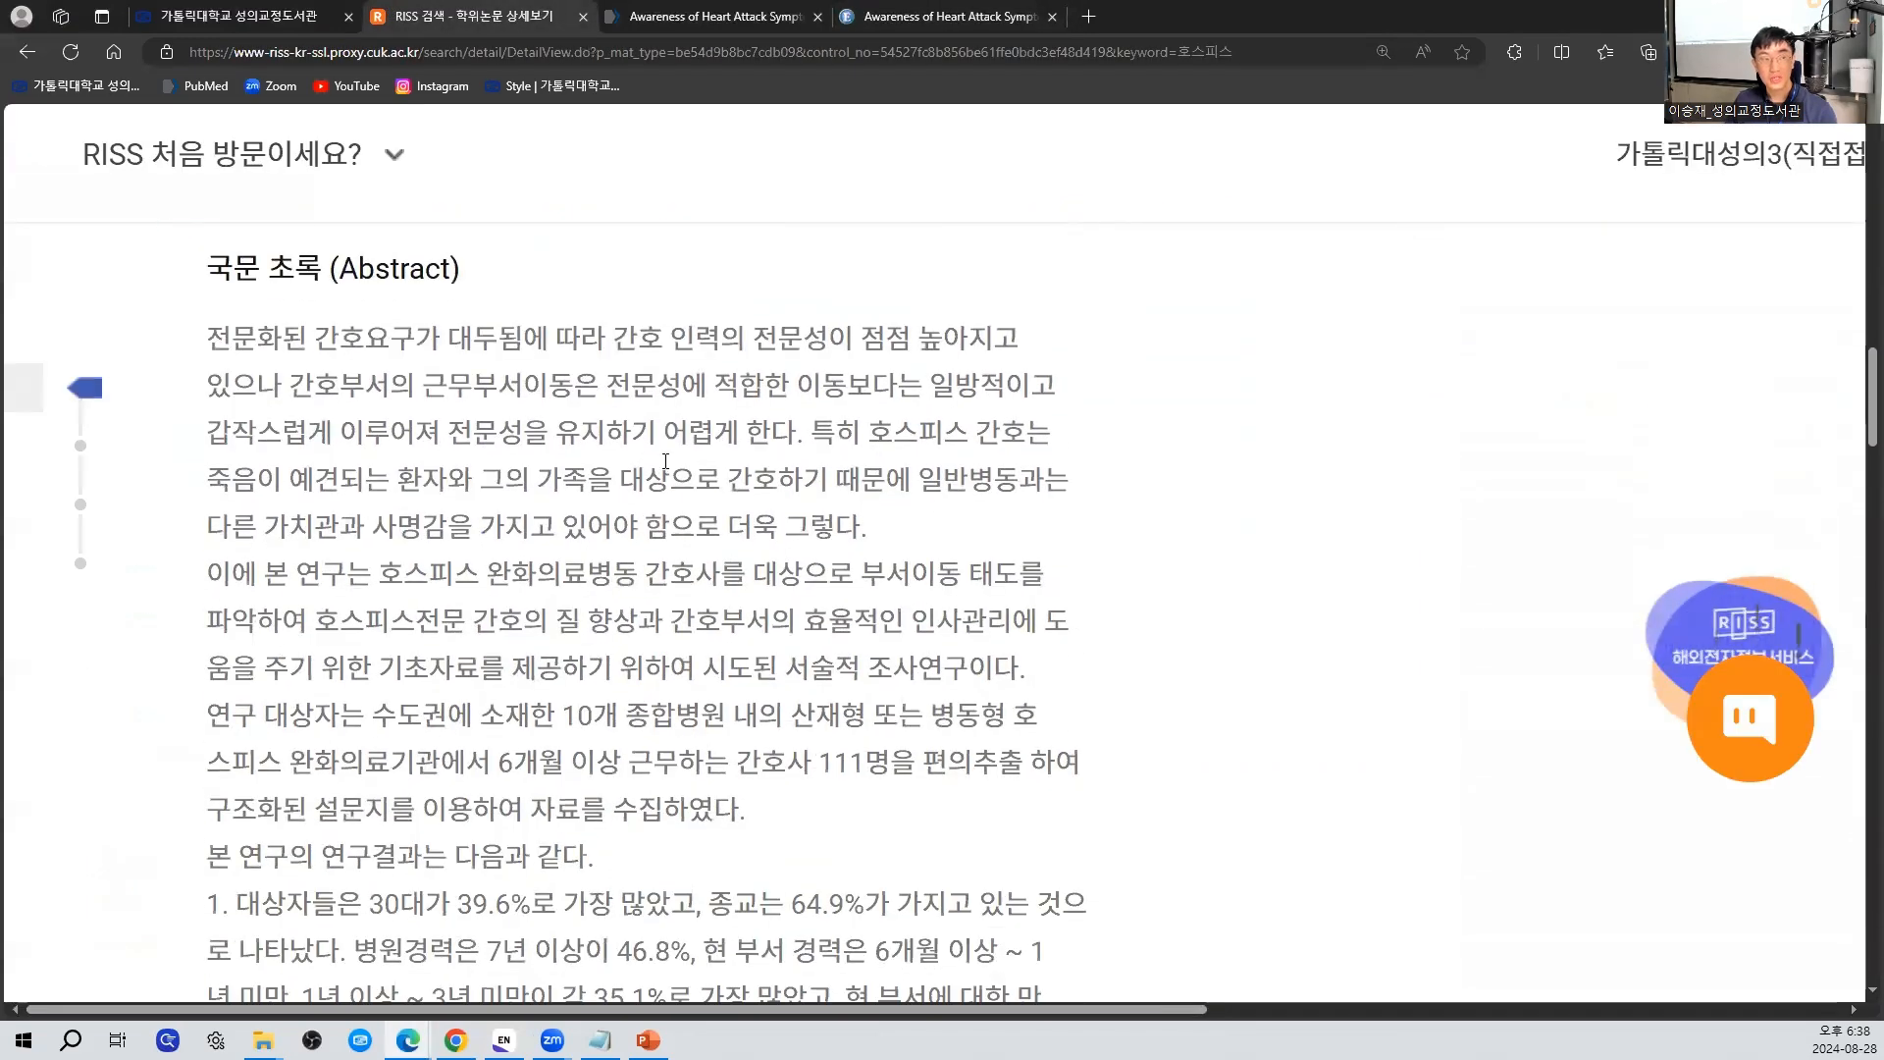
scroll(389, 375, down, 1)
scroll(393, 442, up, 2)
drag(208, 436, 550, 569)
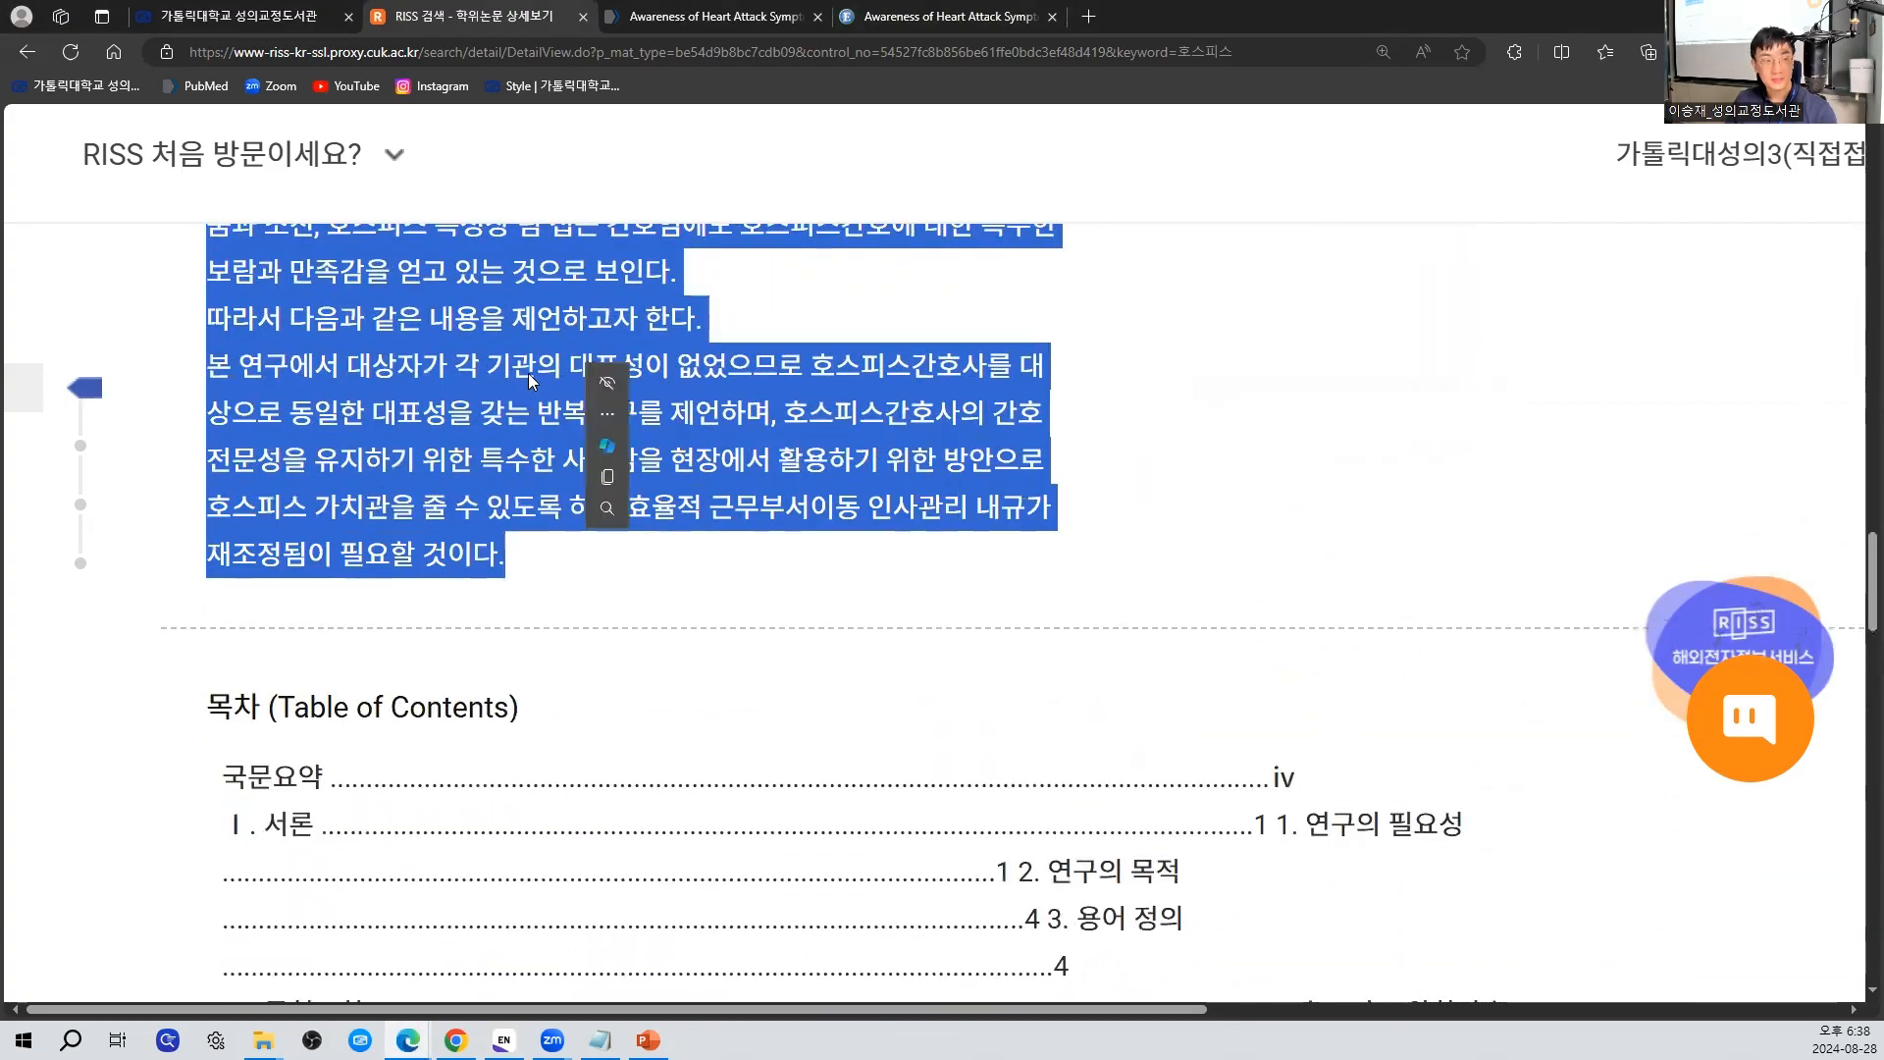
right_click(528, 379)
click(559, 392)
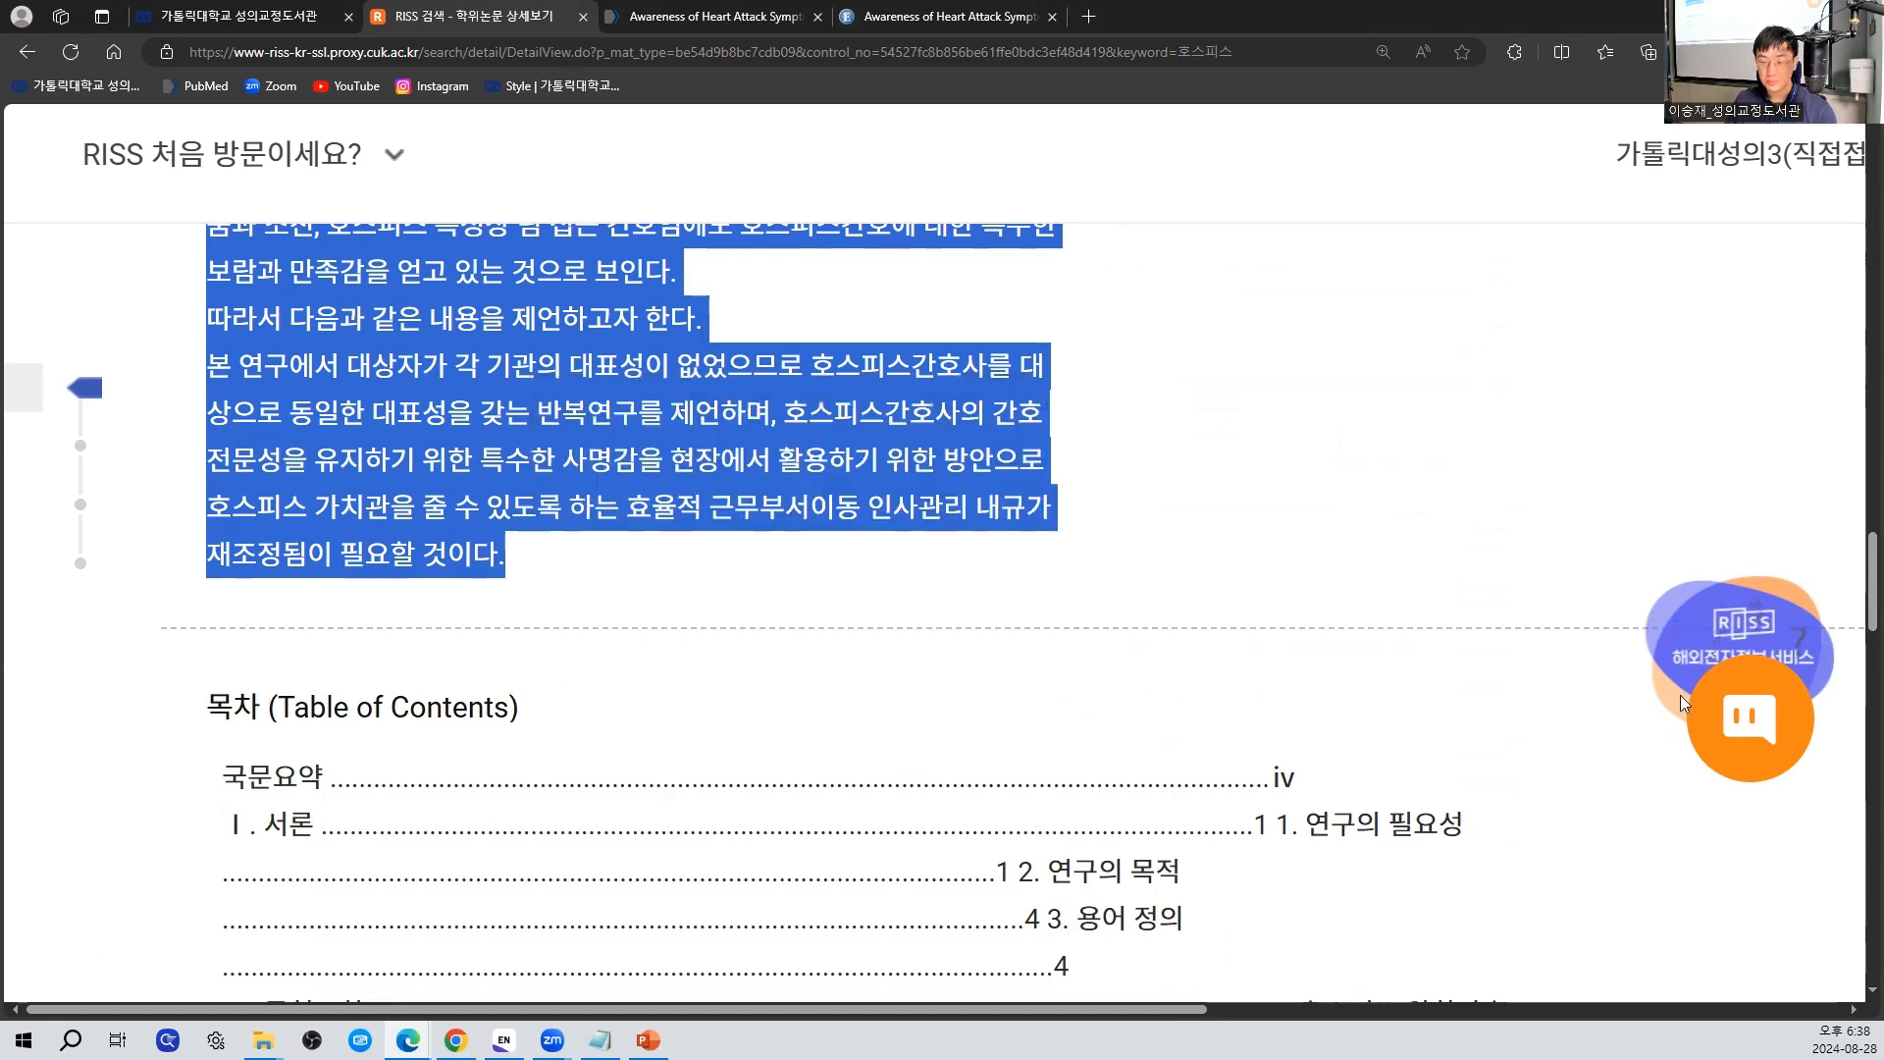
Switch to EndNote and delete the entire contents of the thesis reference's Abstract field
key(alt+Tab)
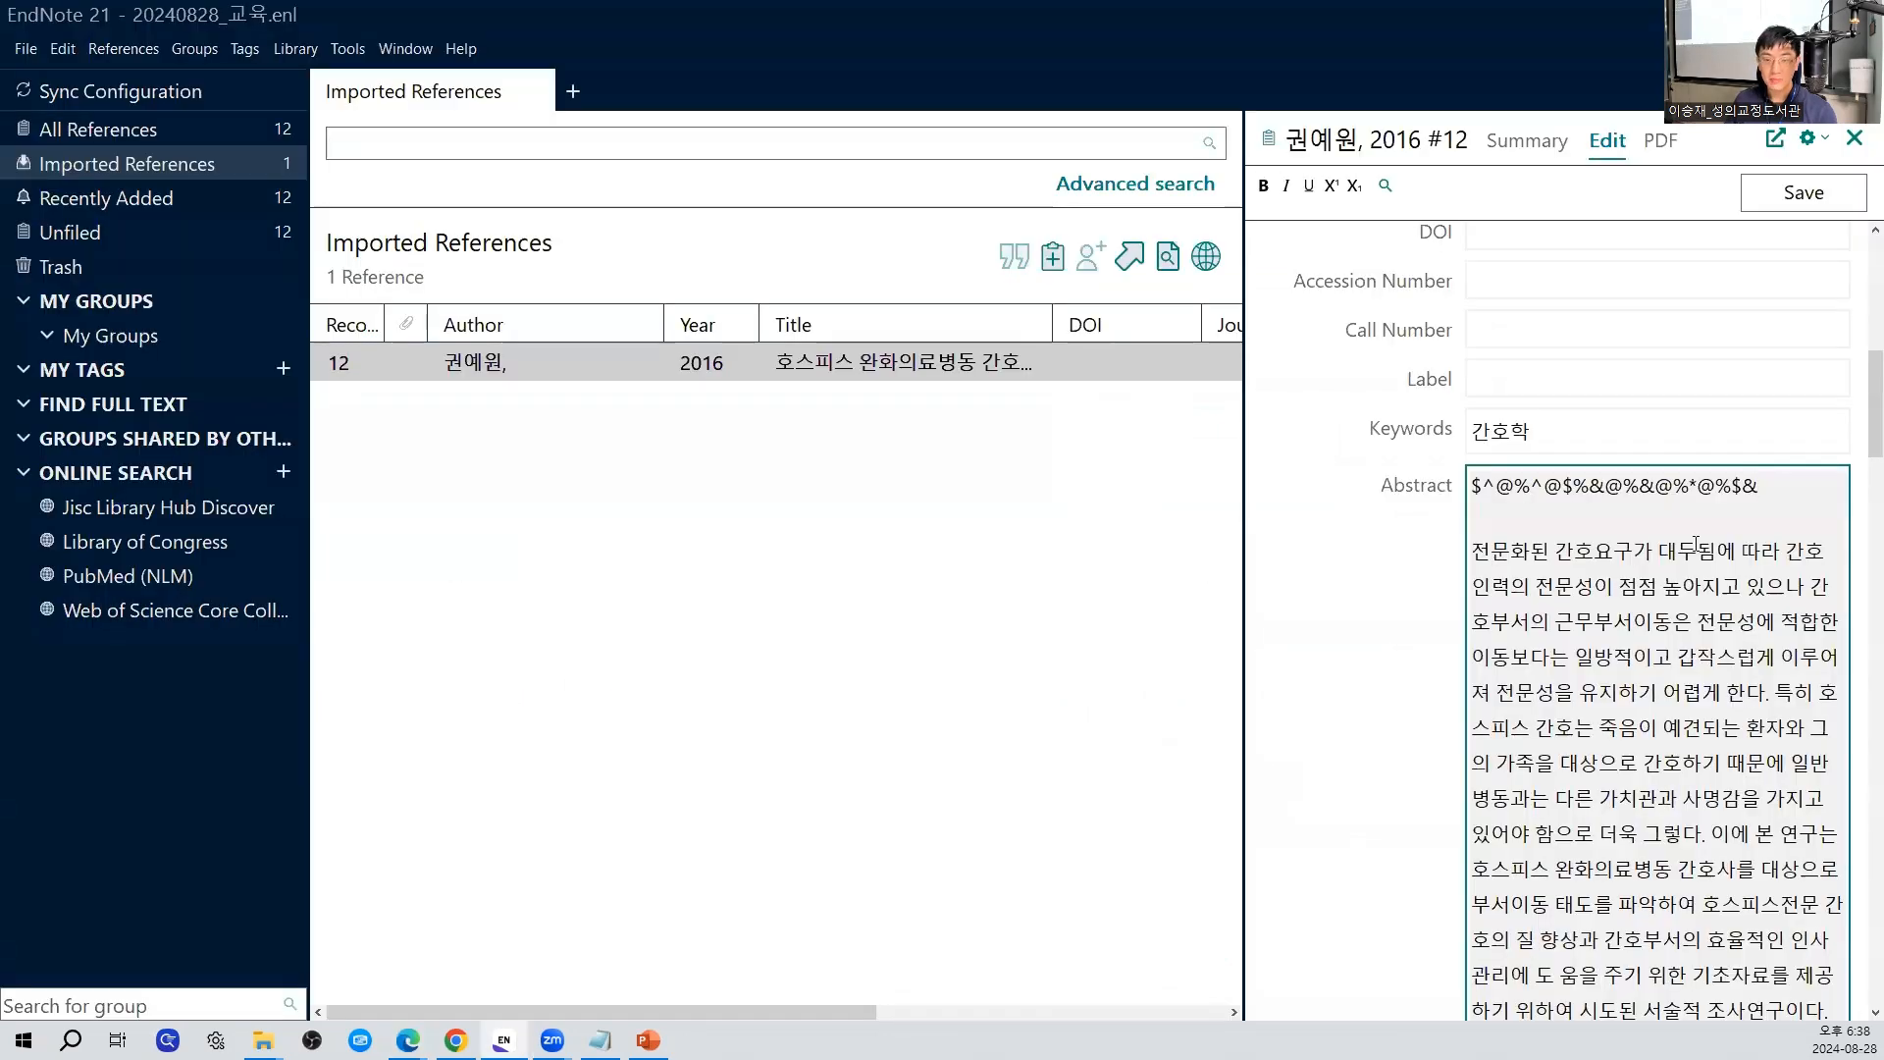
drag(1473, 485, 1762, 996)
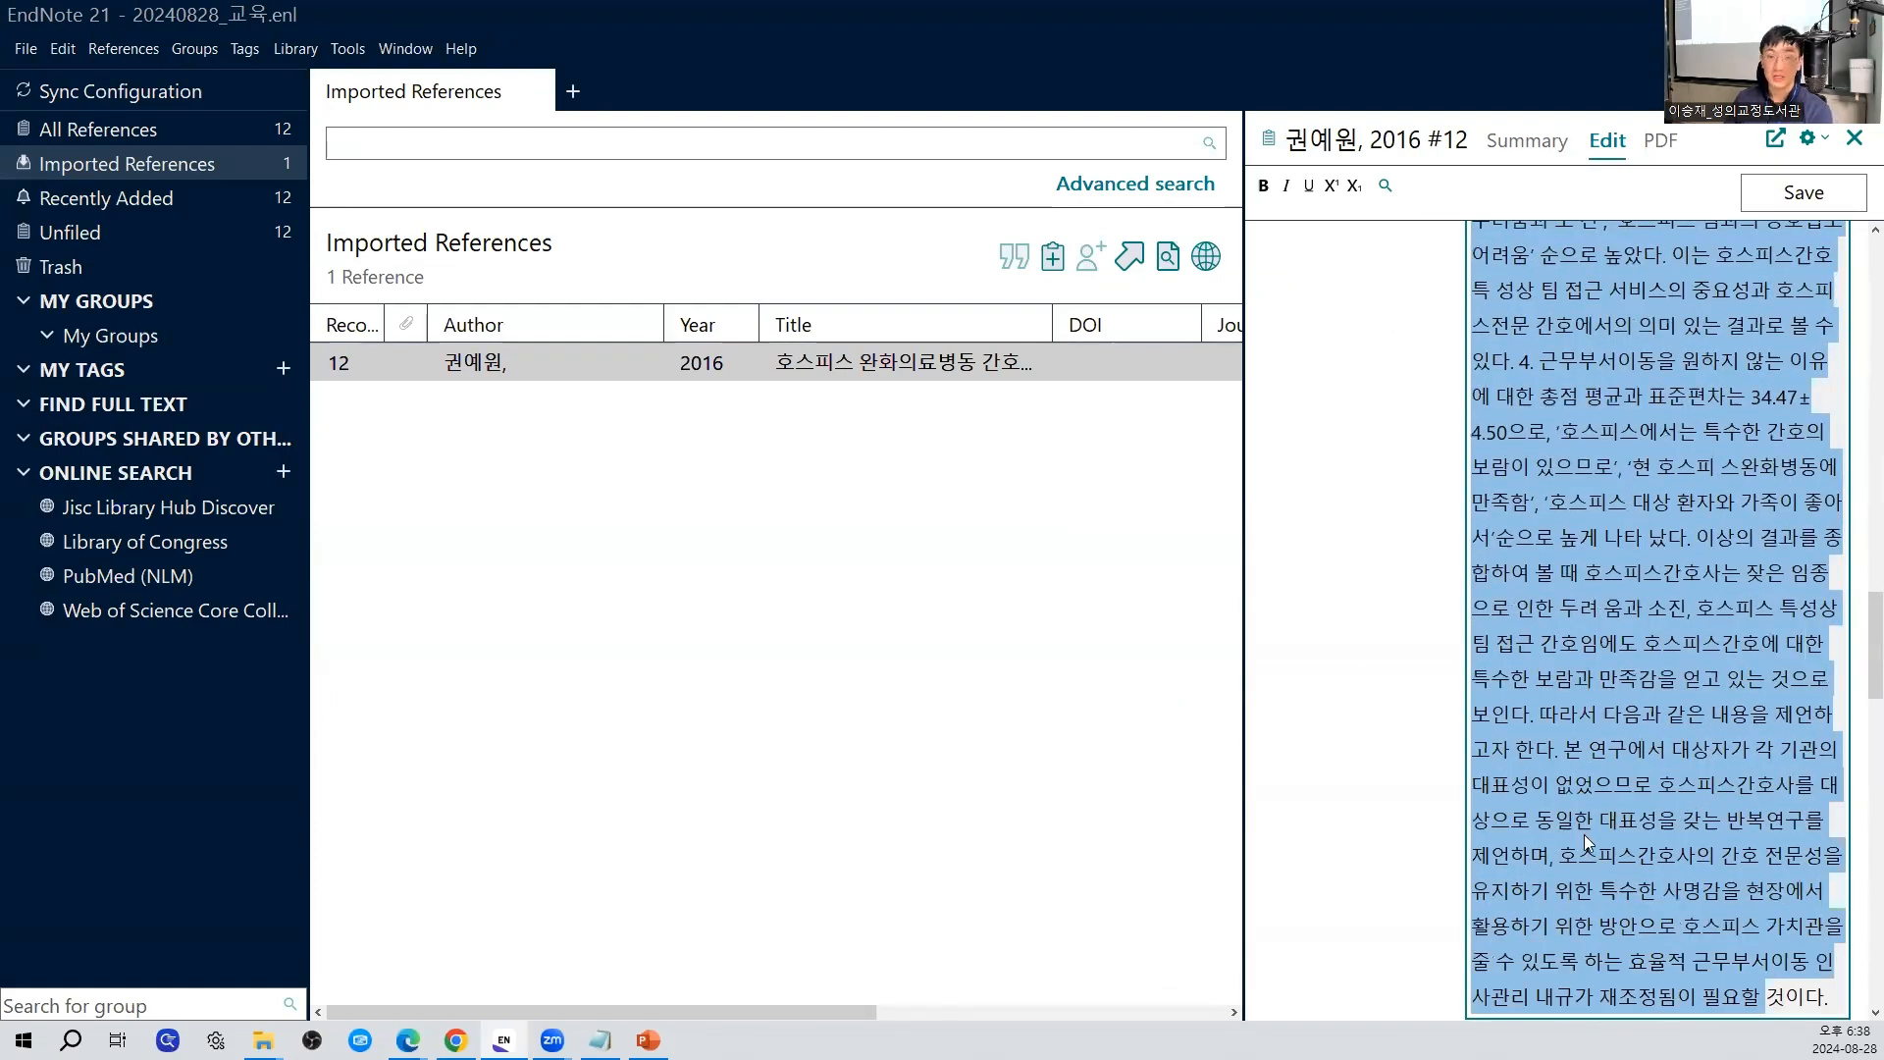
key(Delete)
key(shift+End)
key(Delete)
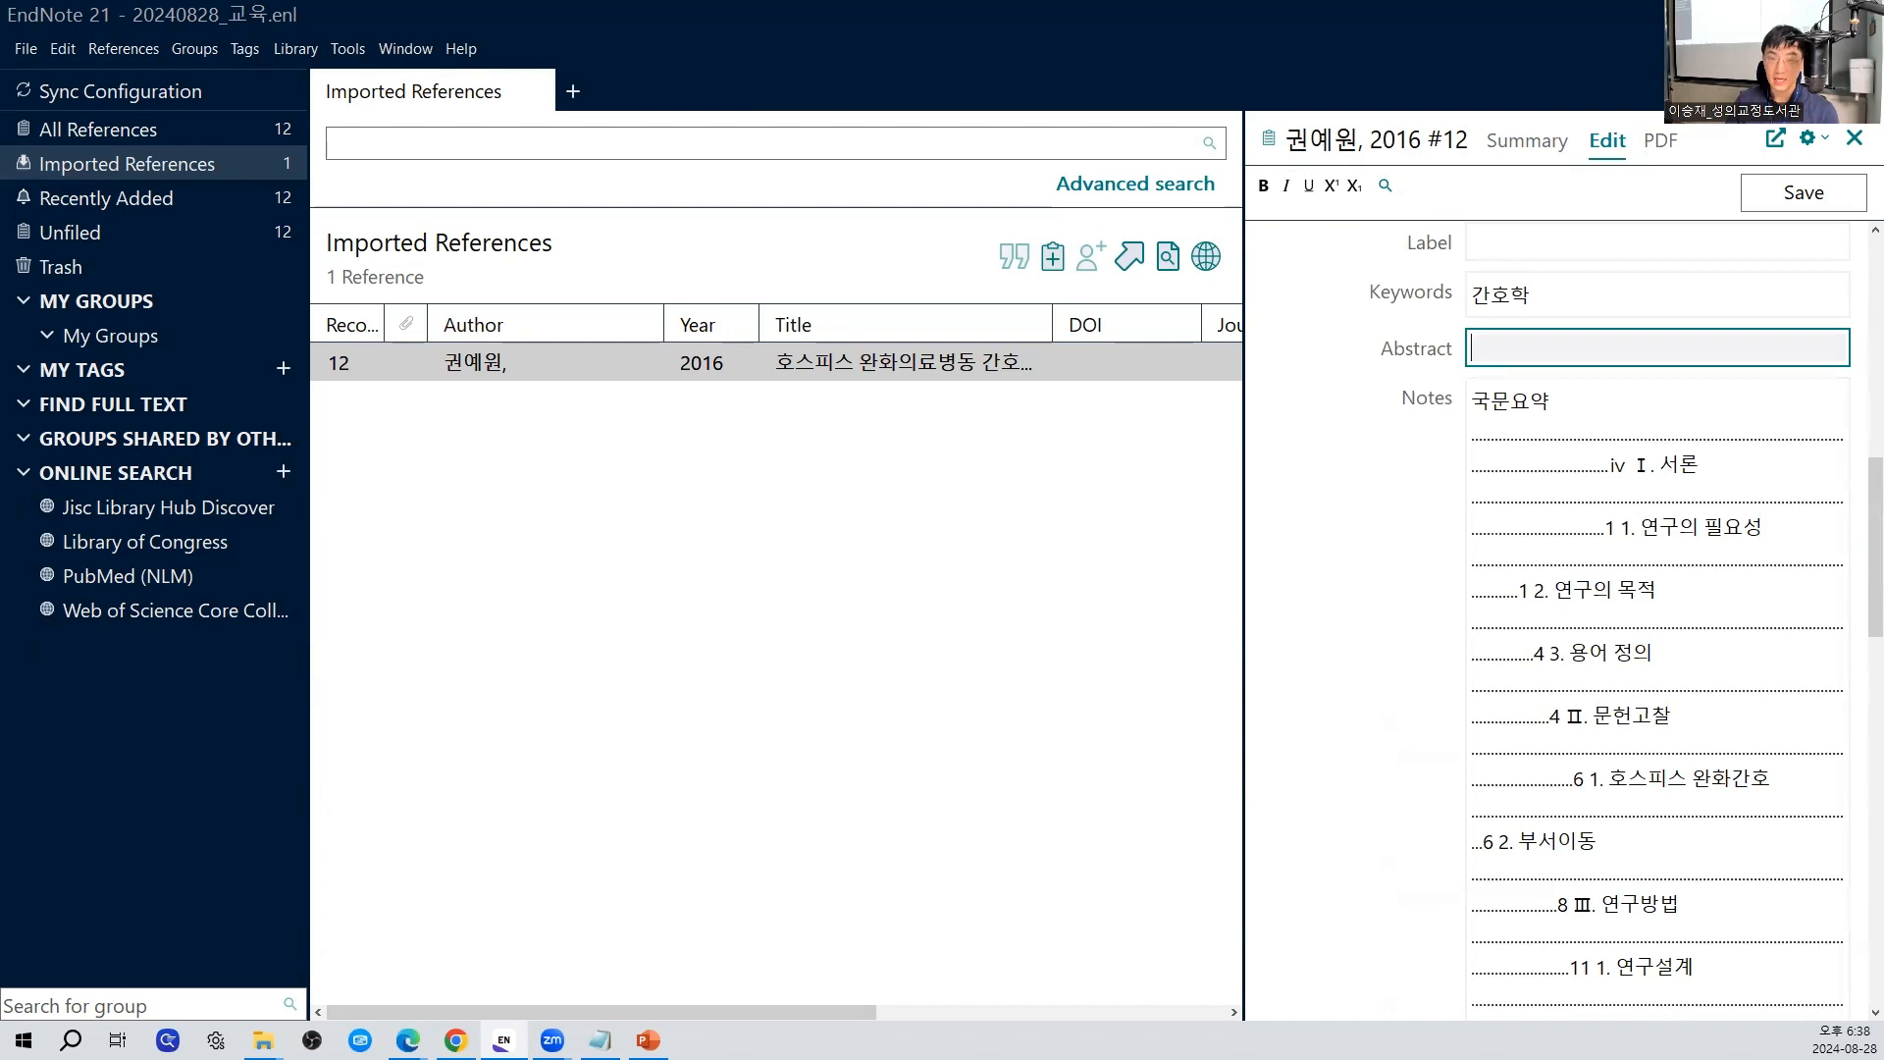
Paste the abstract copied from RISS into the empty Abstract field and save the thesis reference
right_click(1493, 347)
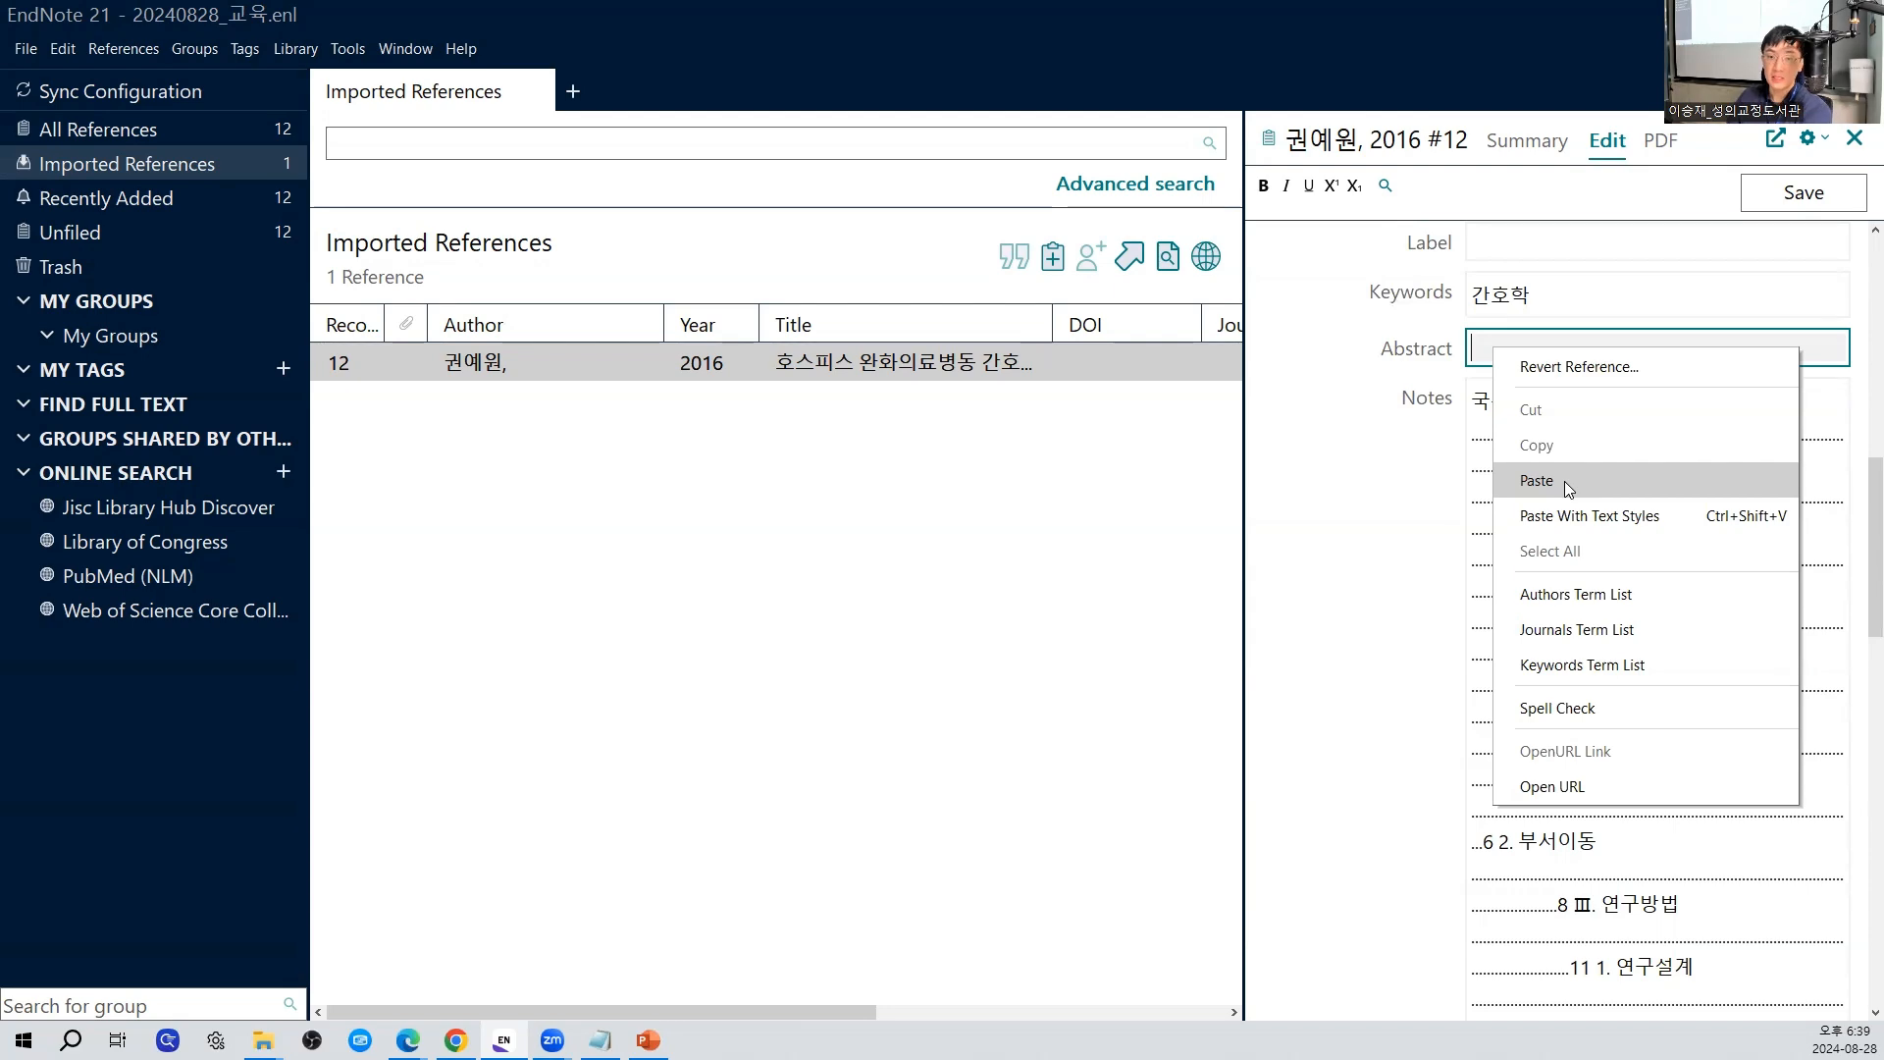
click(1564, 481)
scroll(1567, 482, up, 10)
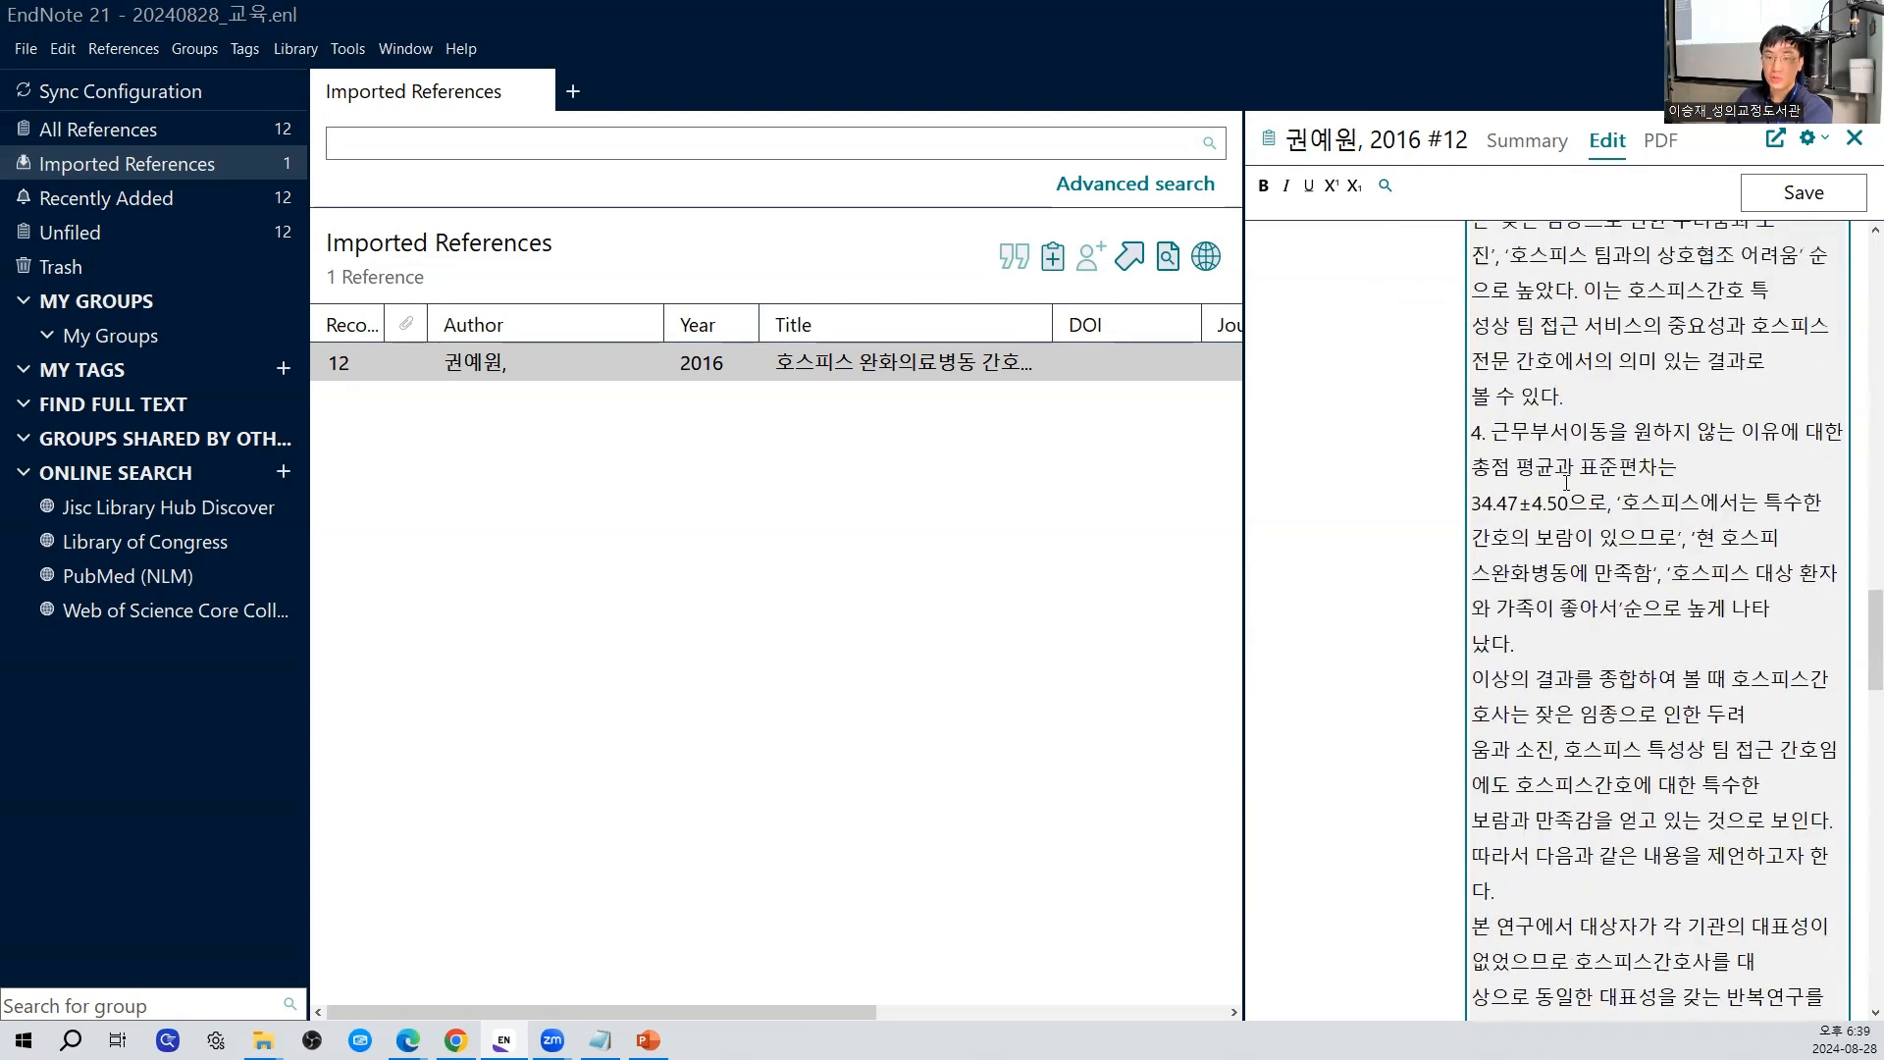
scroll(1567, 483, up, 12)
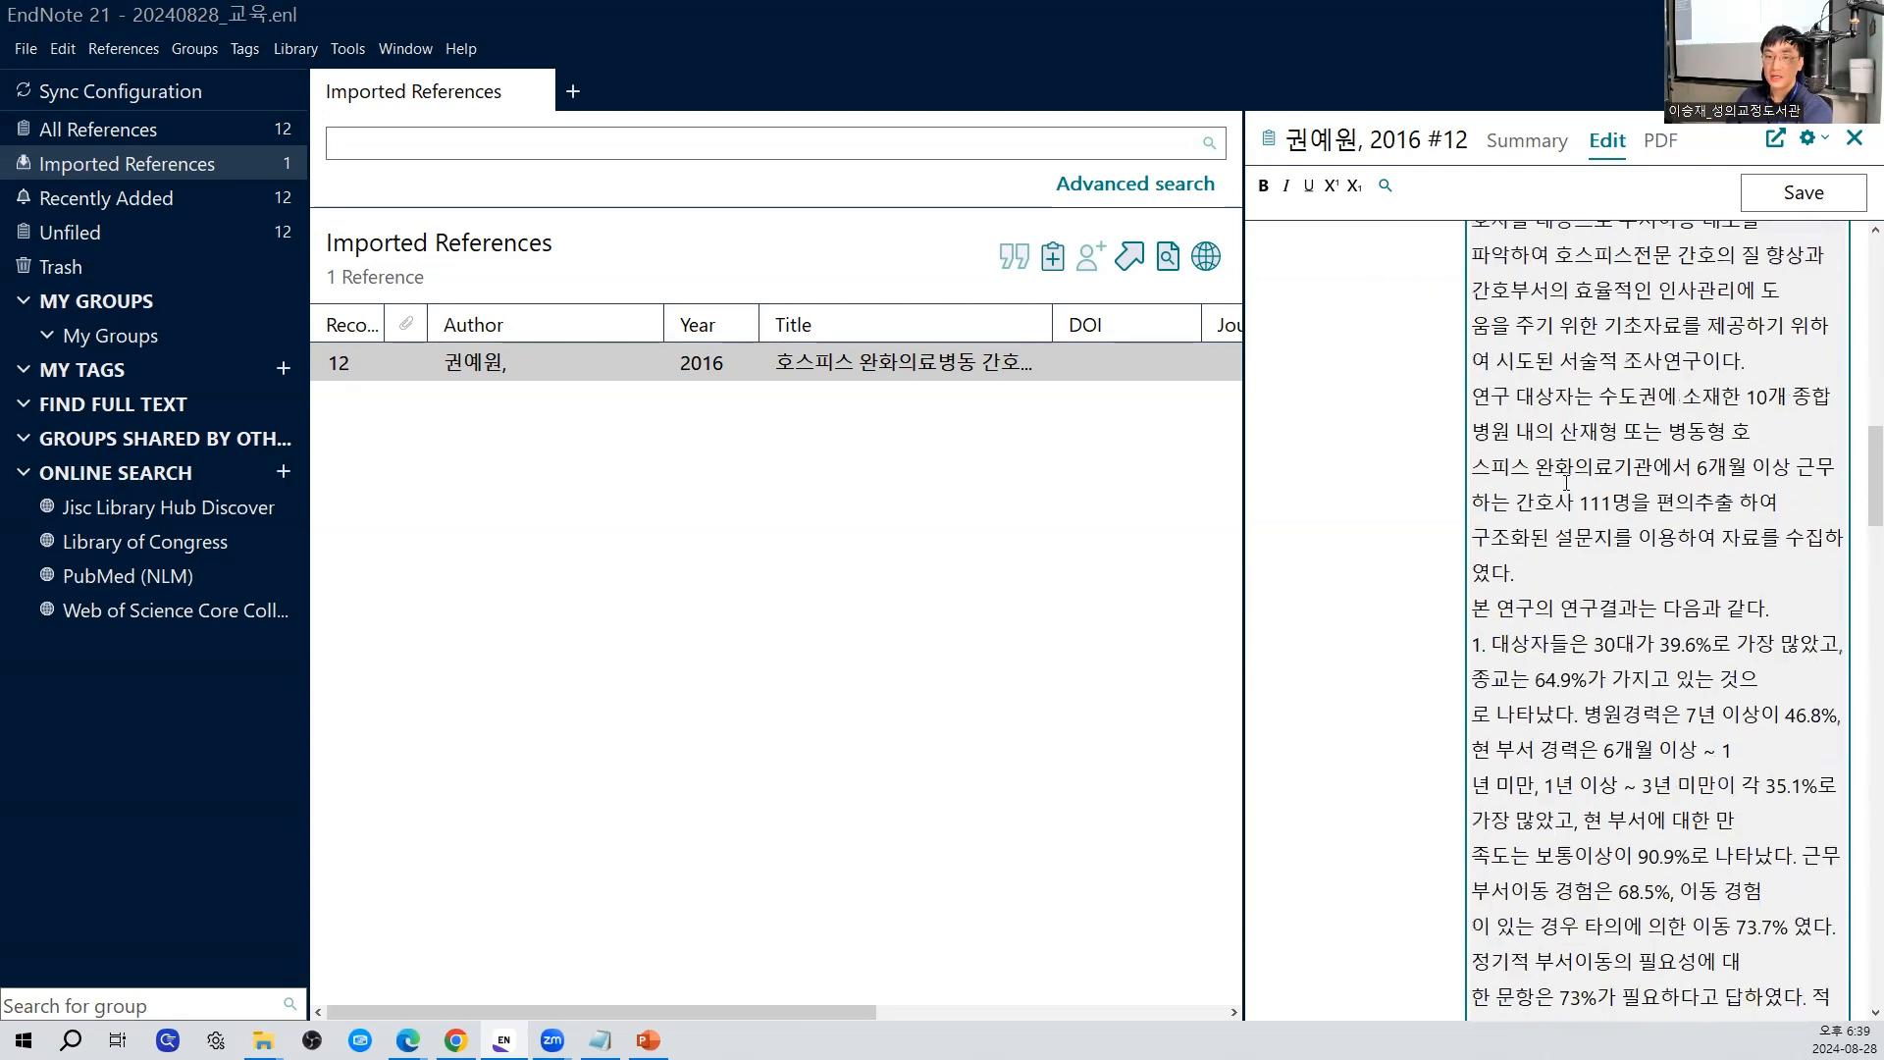
drag(1476, 430, 1836, 507)
click(1684, 505)
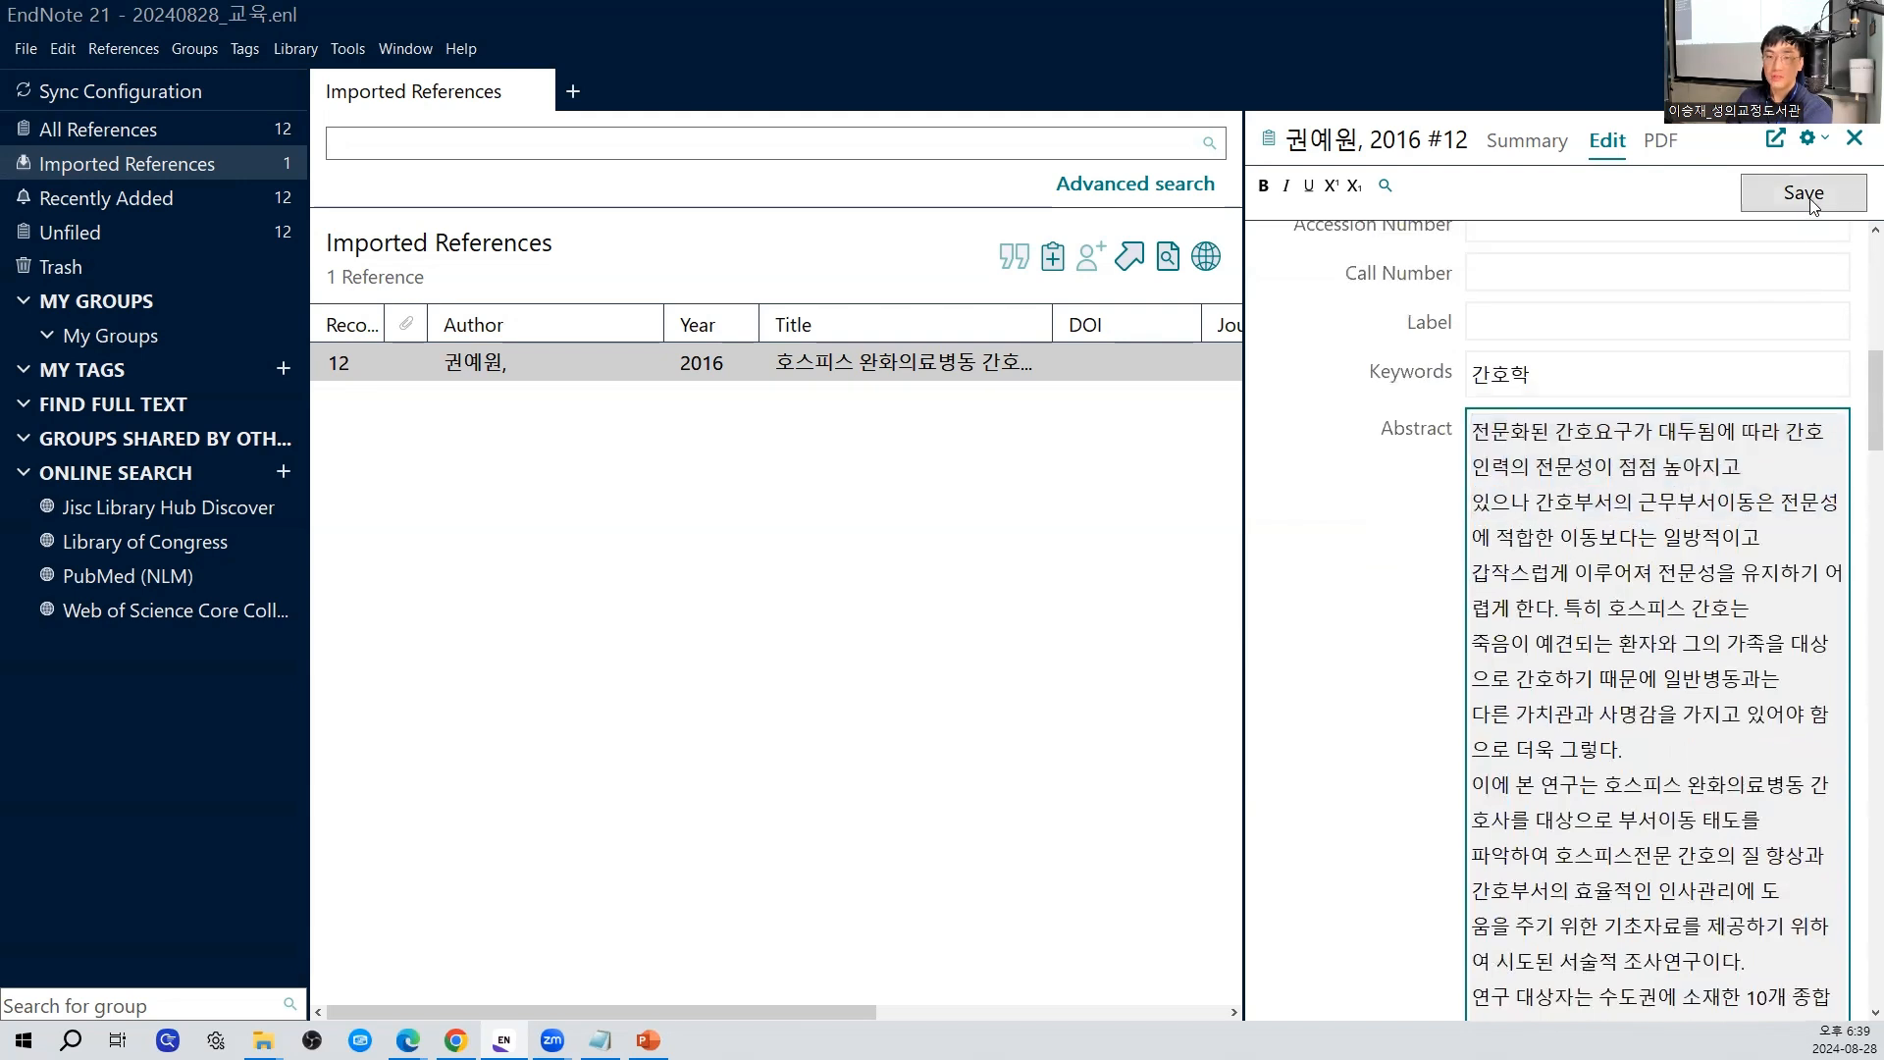
click(1806, 196)
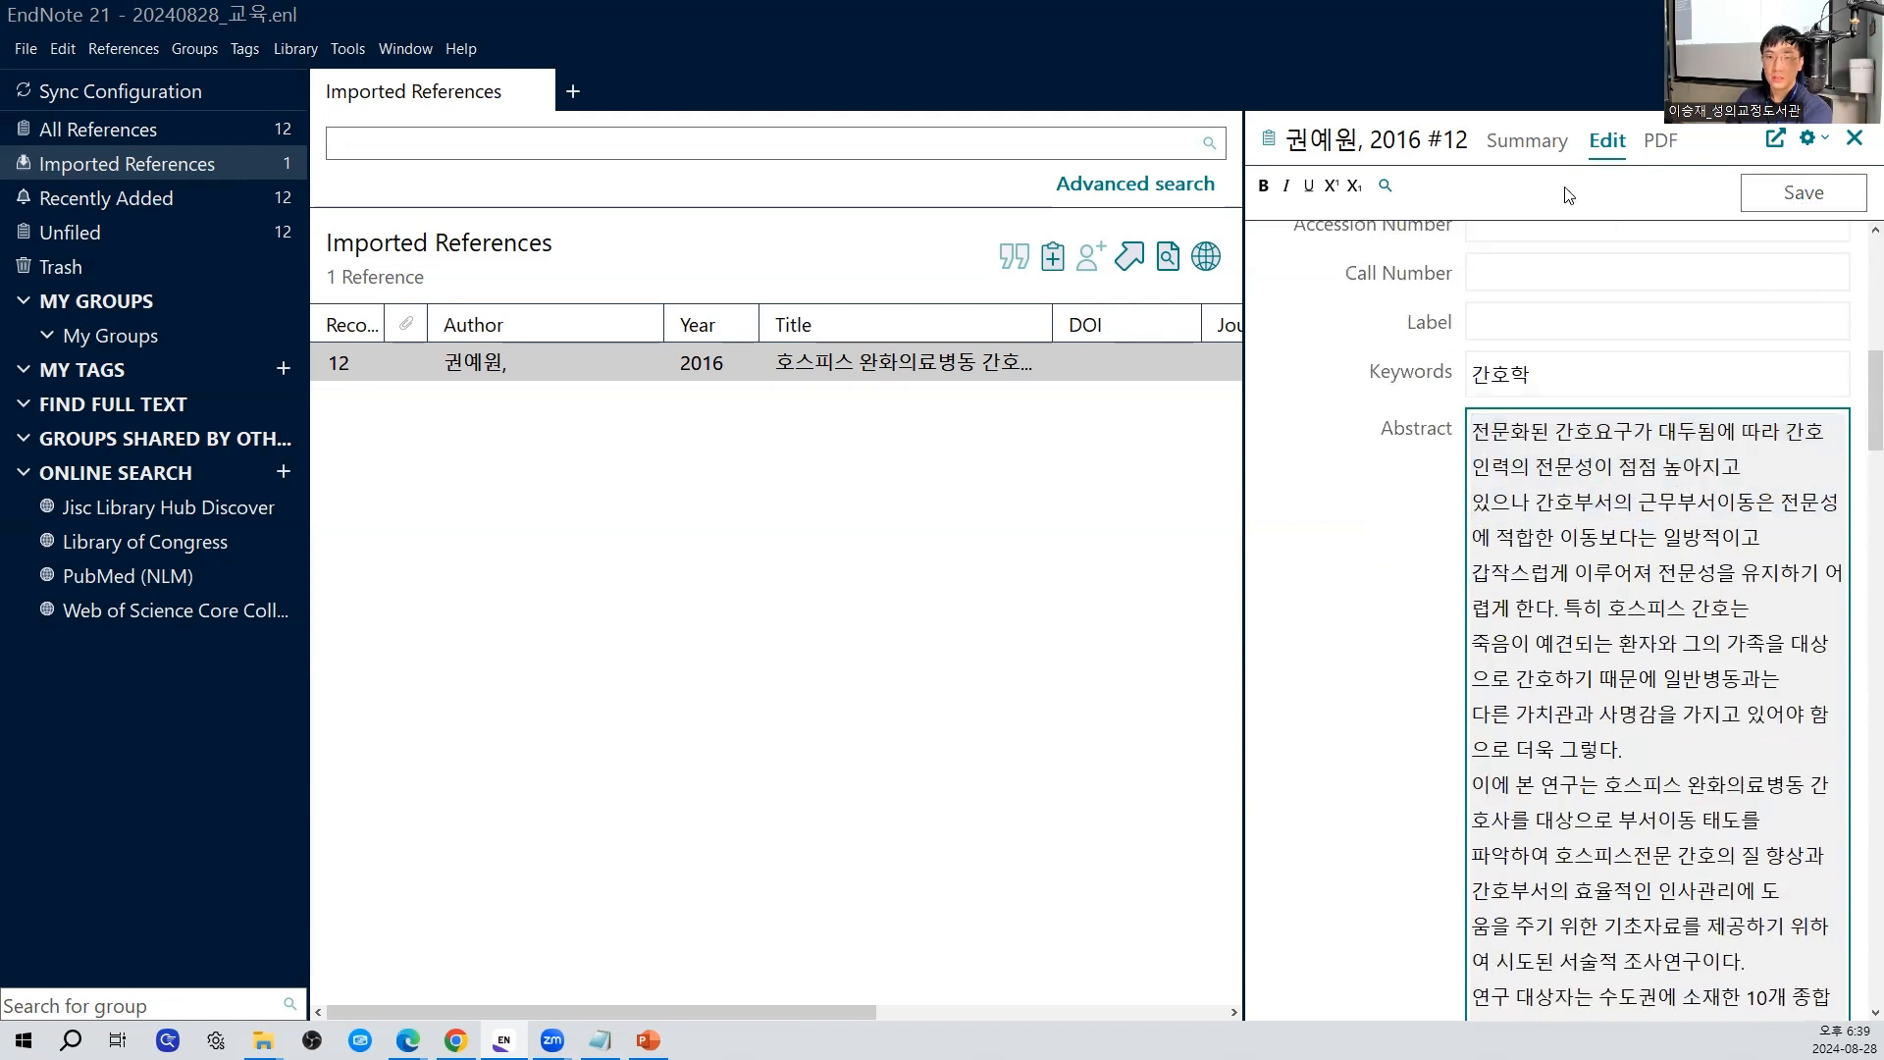
Review the corrected abstract in the thesis reference's summary and list all references in the library
click(1511, 147)
drag(1431, 593, 1473, 735)
click(1472, 736)
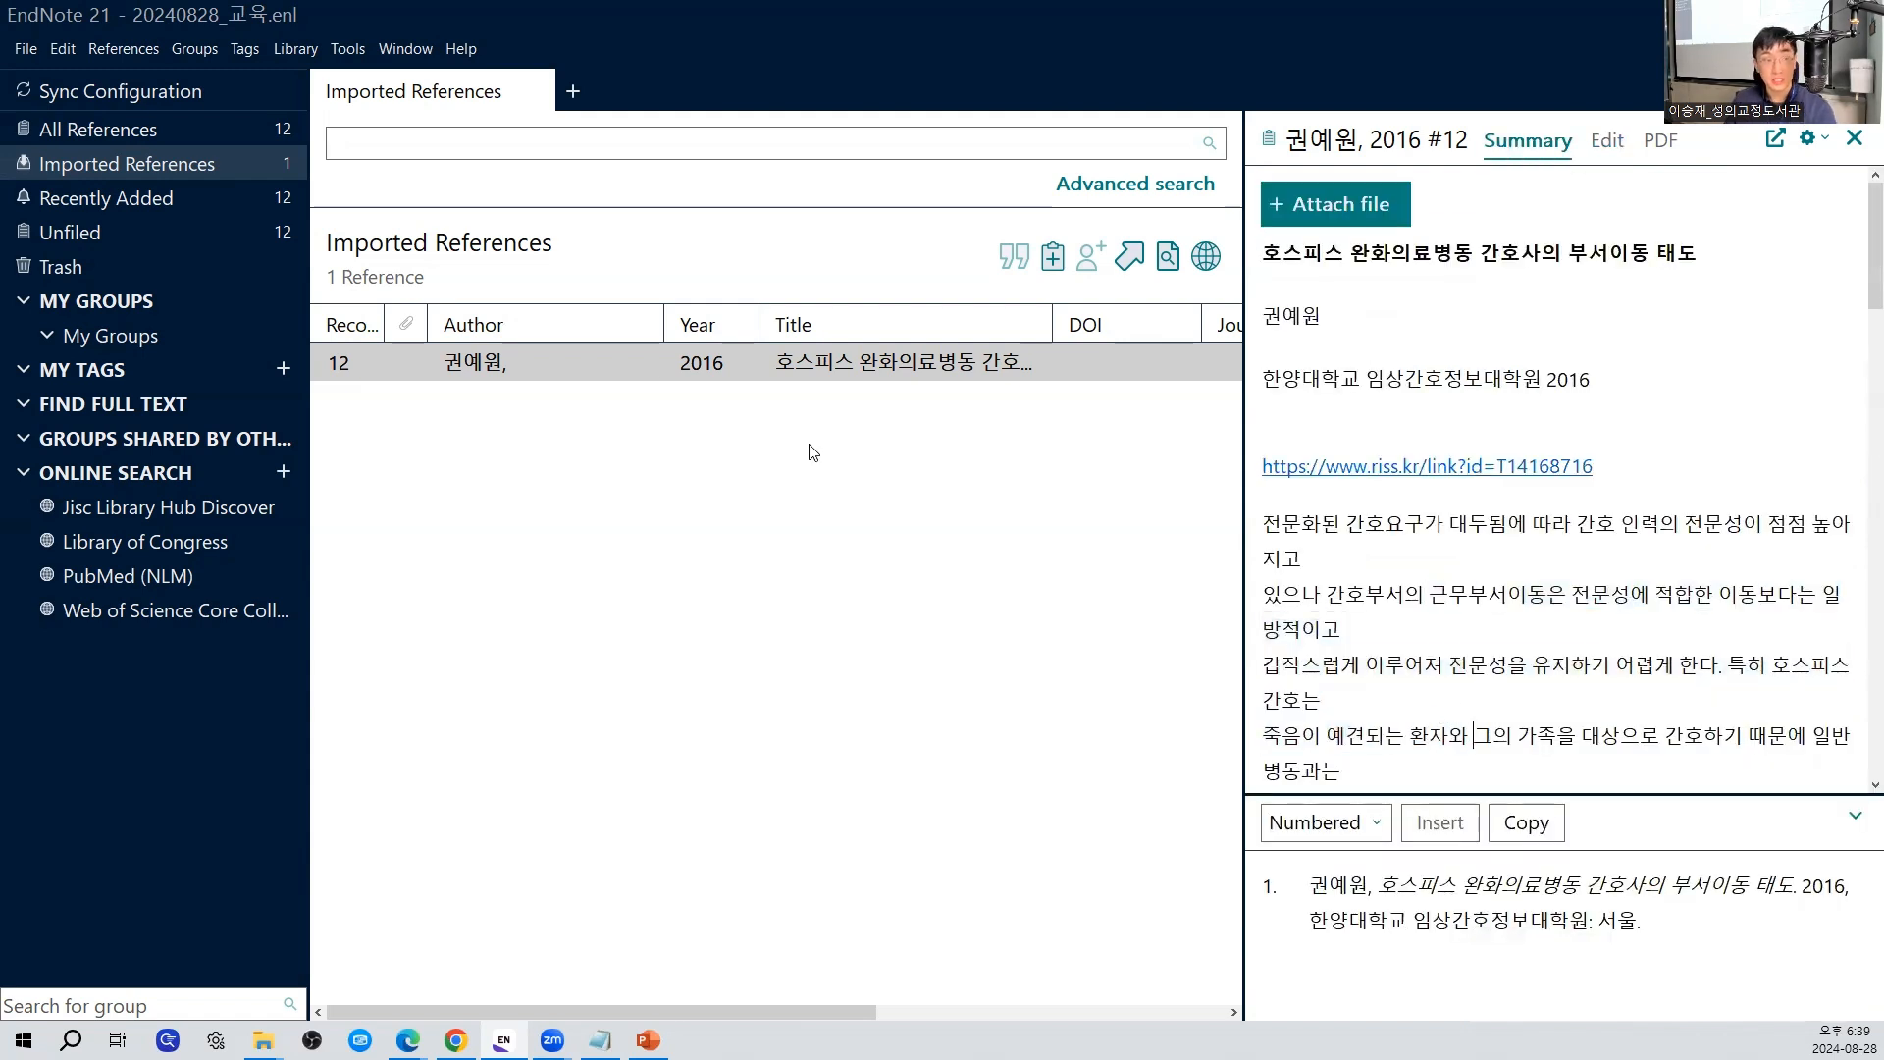
click(165, 137)
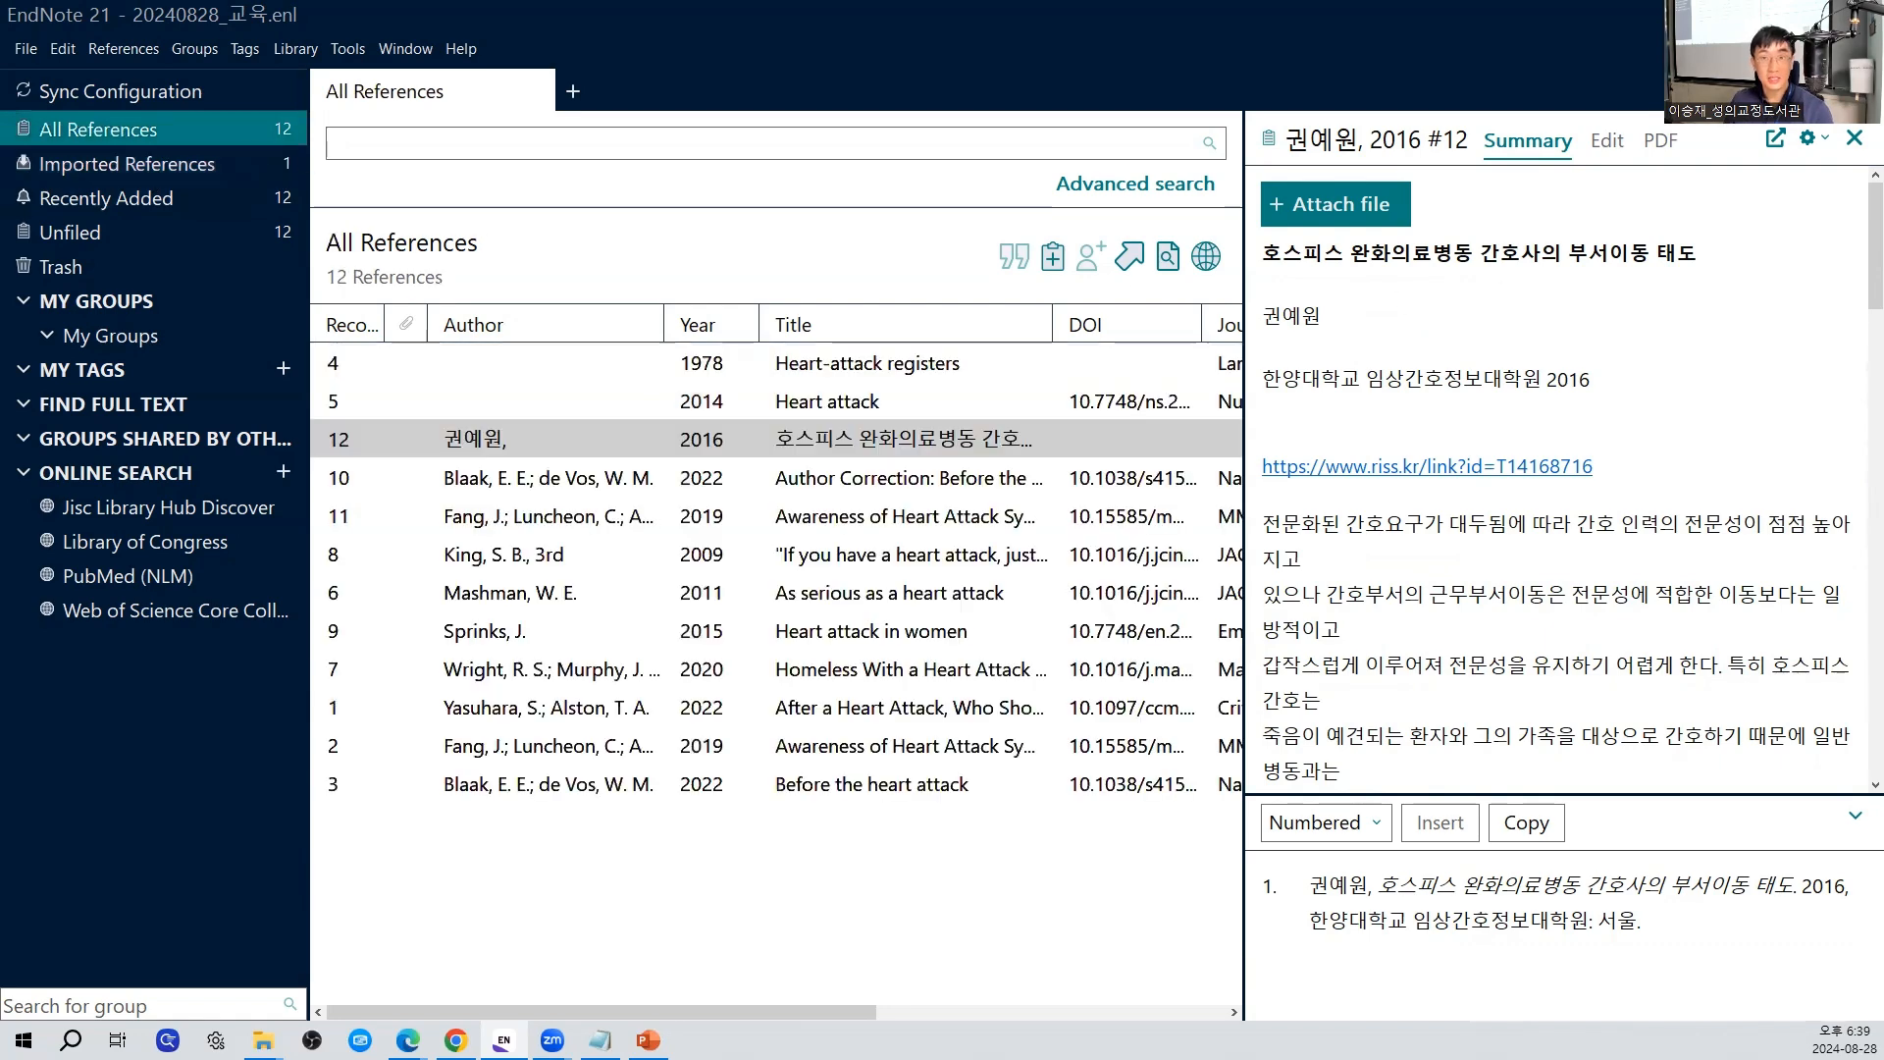
Switch to the RISS thesis page in Edge, reduce its zoom, and highlight the full Korean and English thesis title
key(alt+Tab)
click(1207, 531)
scroll(1188, 542, down, 3)
scroll(1191, 548, up, 1)
scroll(1192, 547, up, 1)
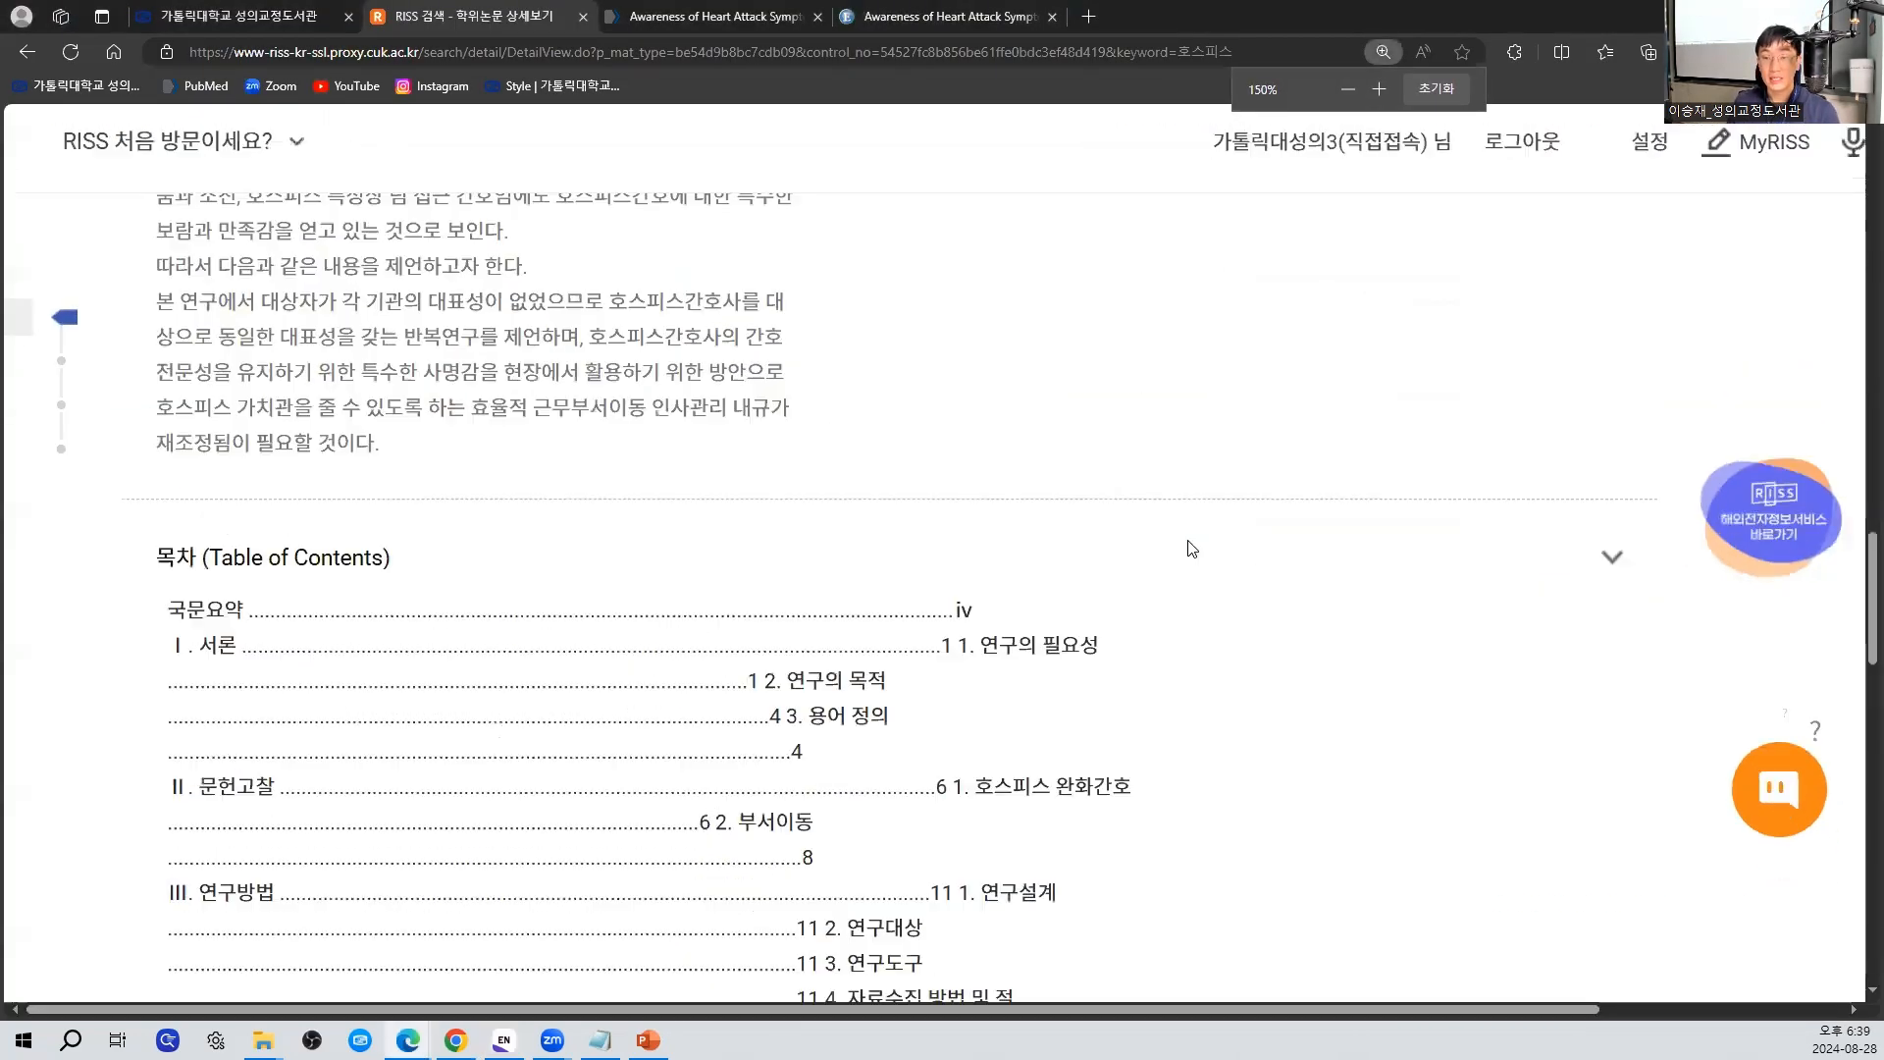
scroll(1191, 542, up, 15)
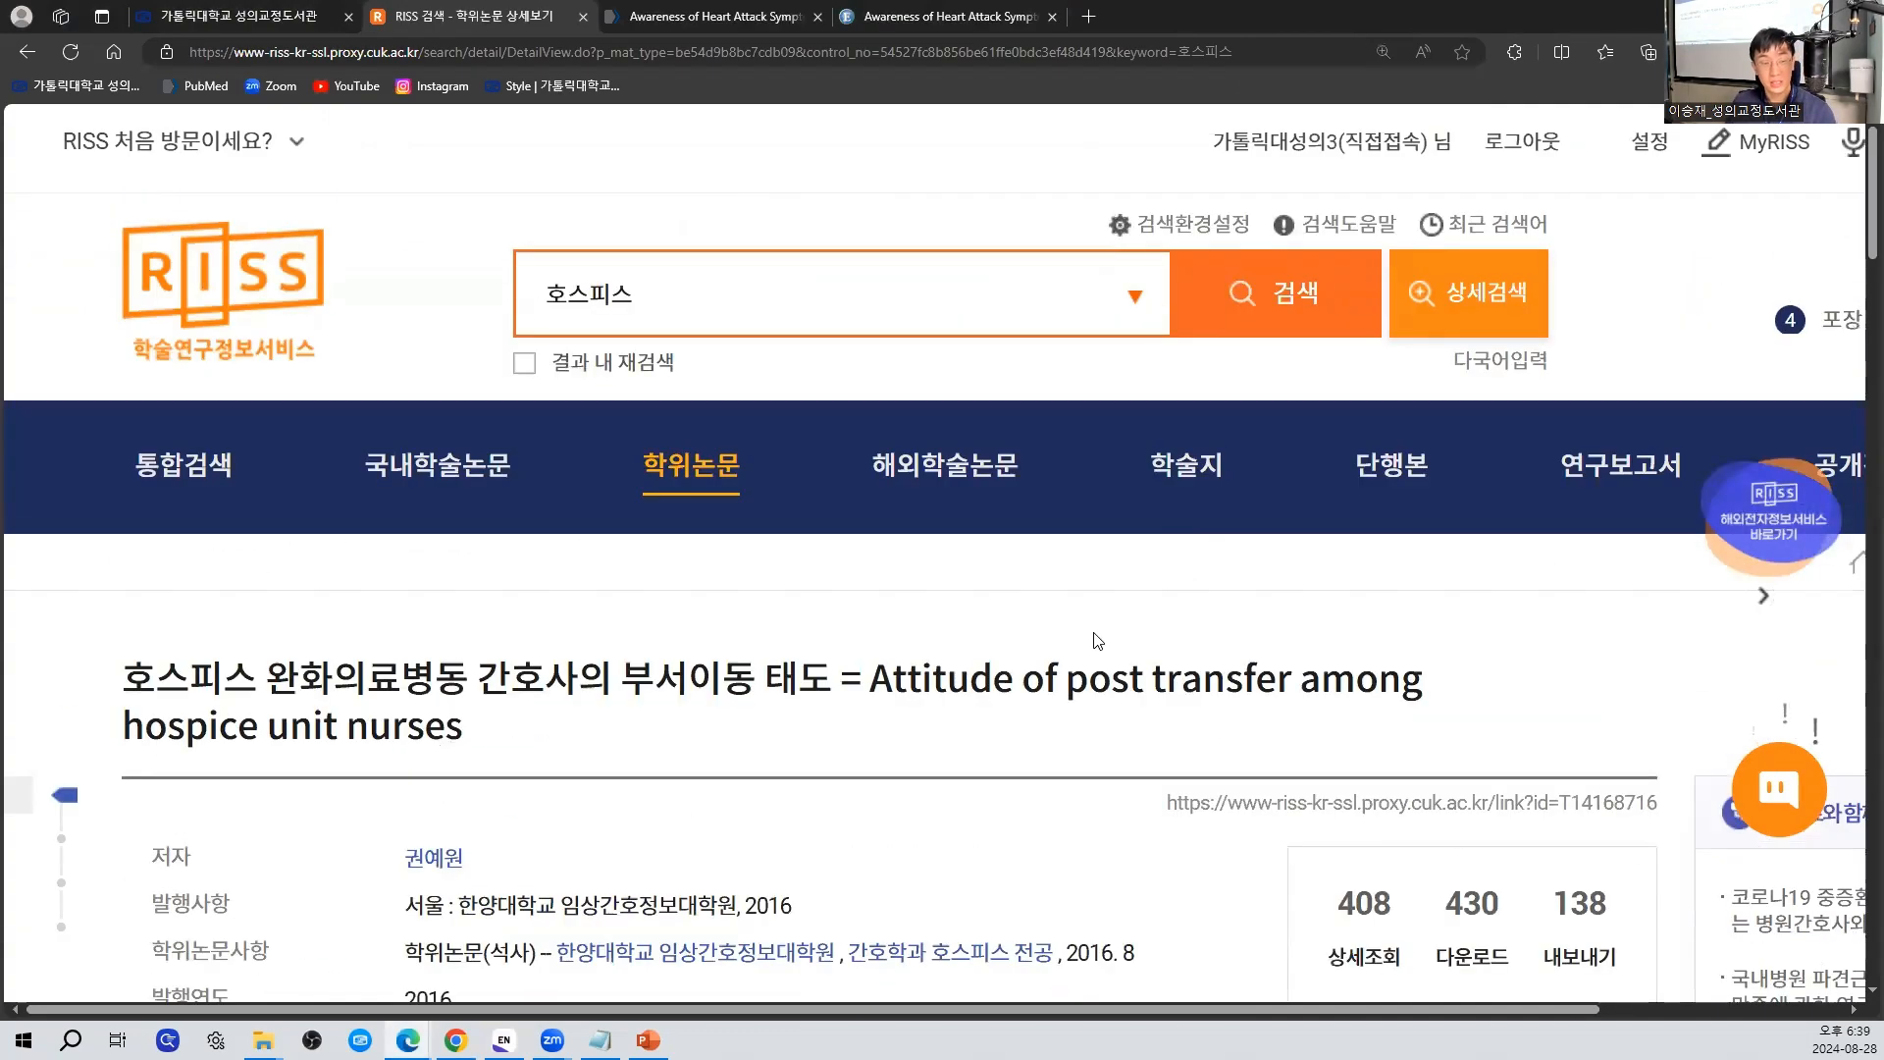
drag(724, 677, 1110, 682)
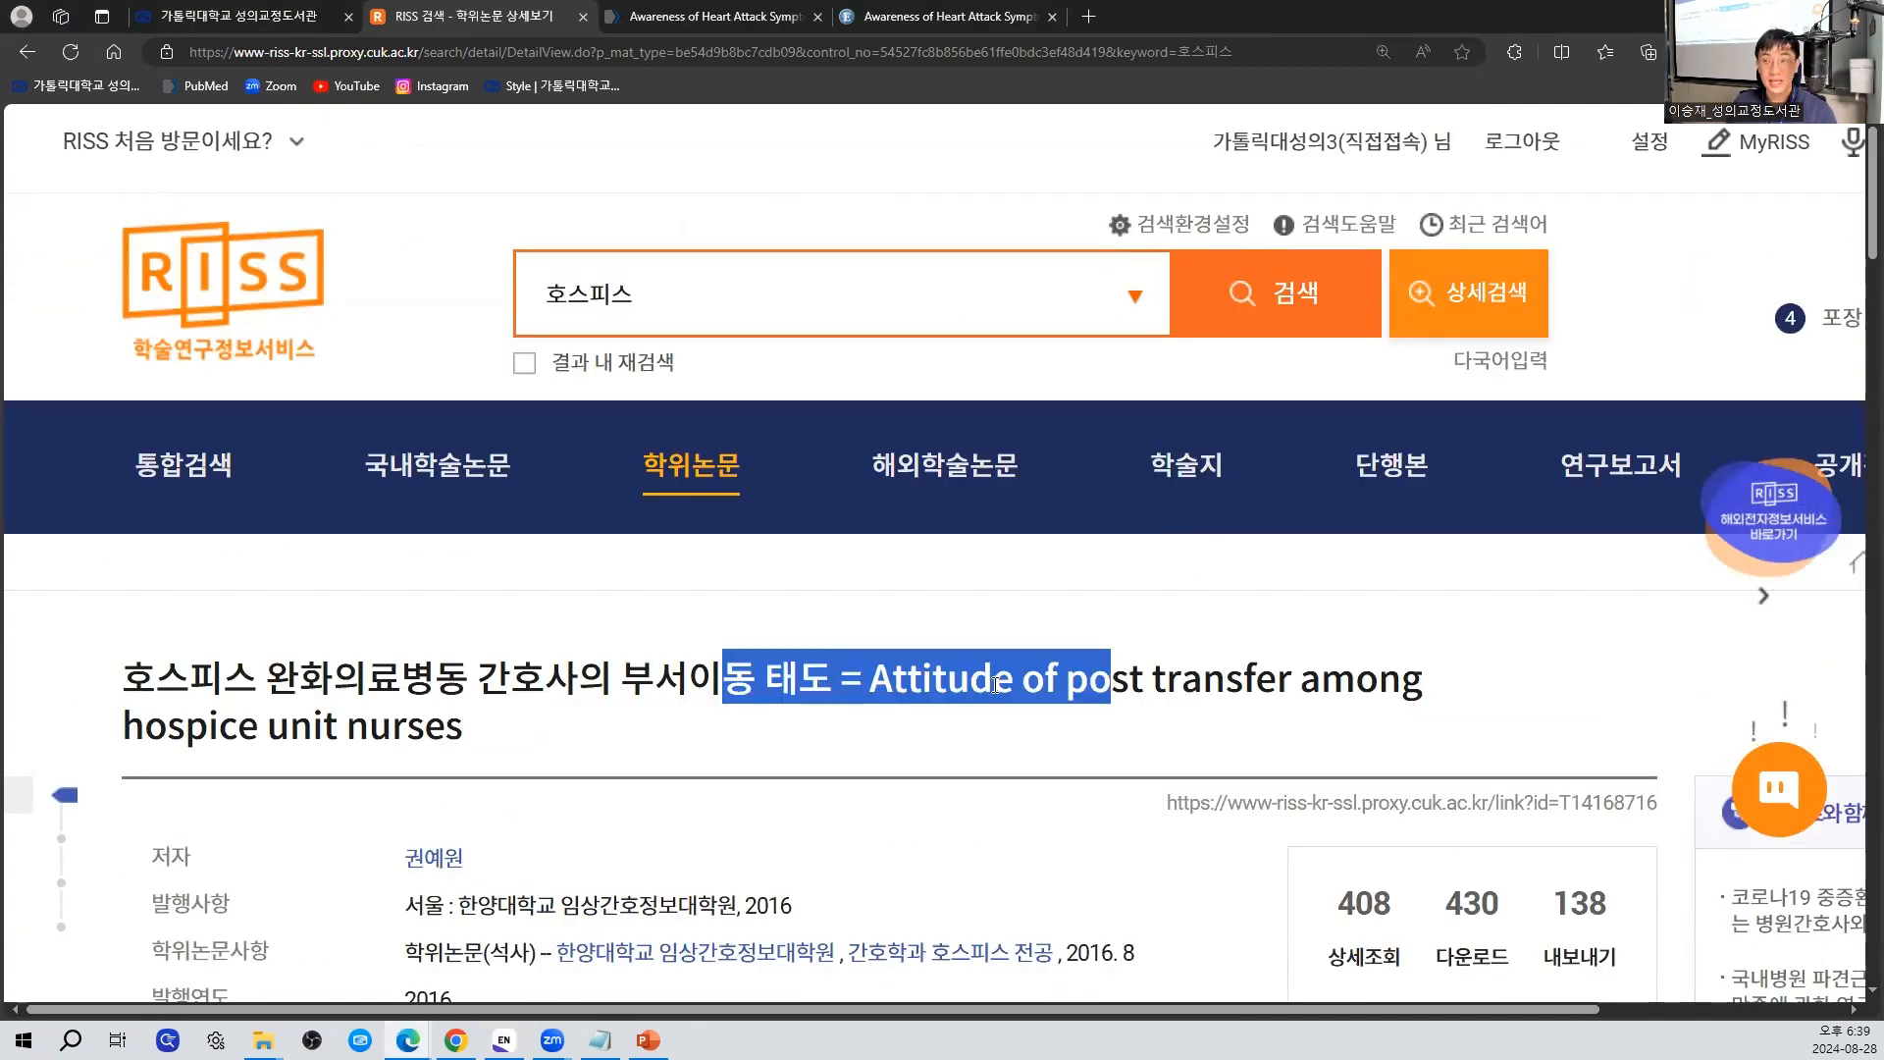
triple_click(643, 679)
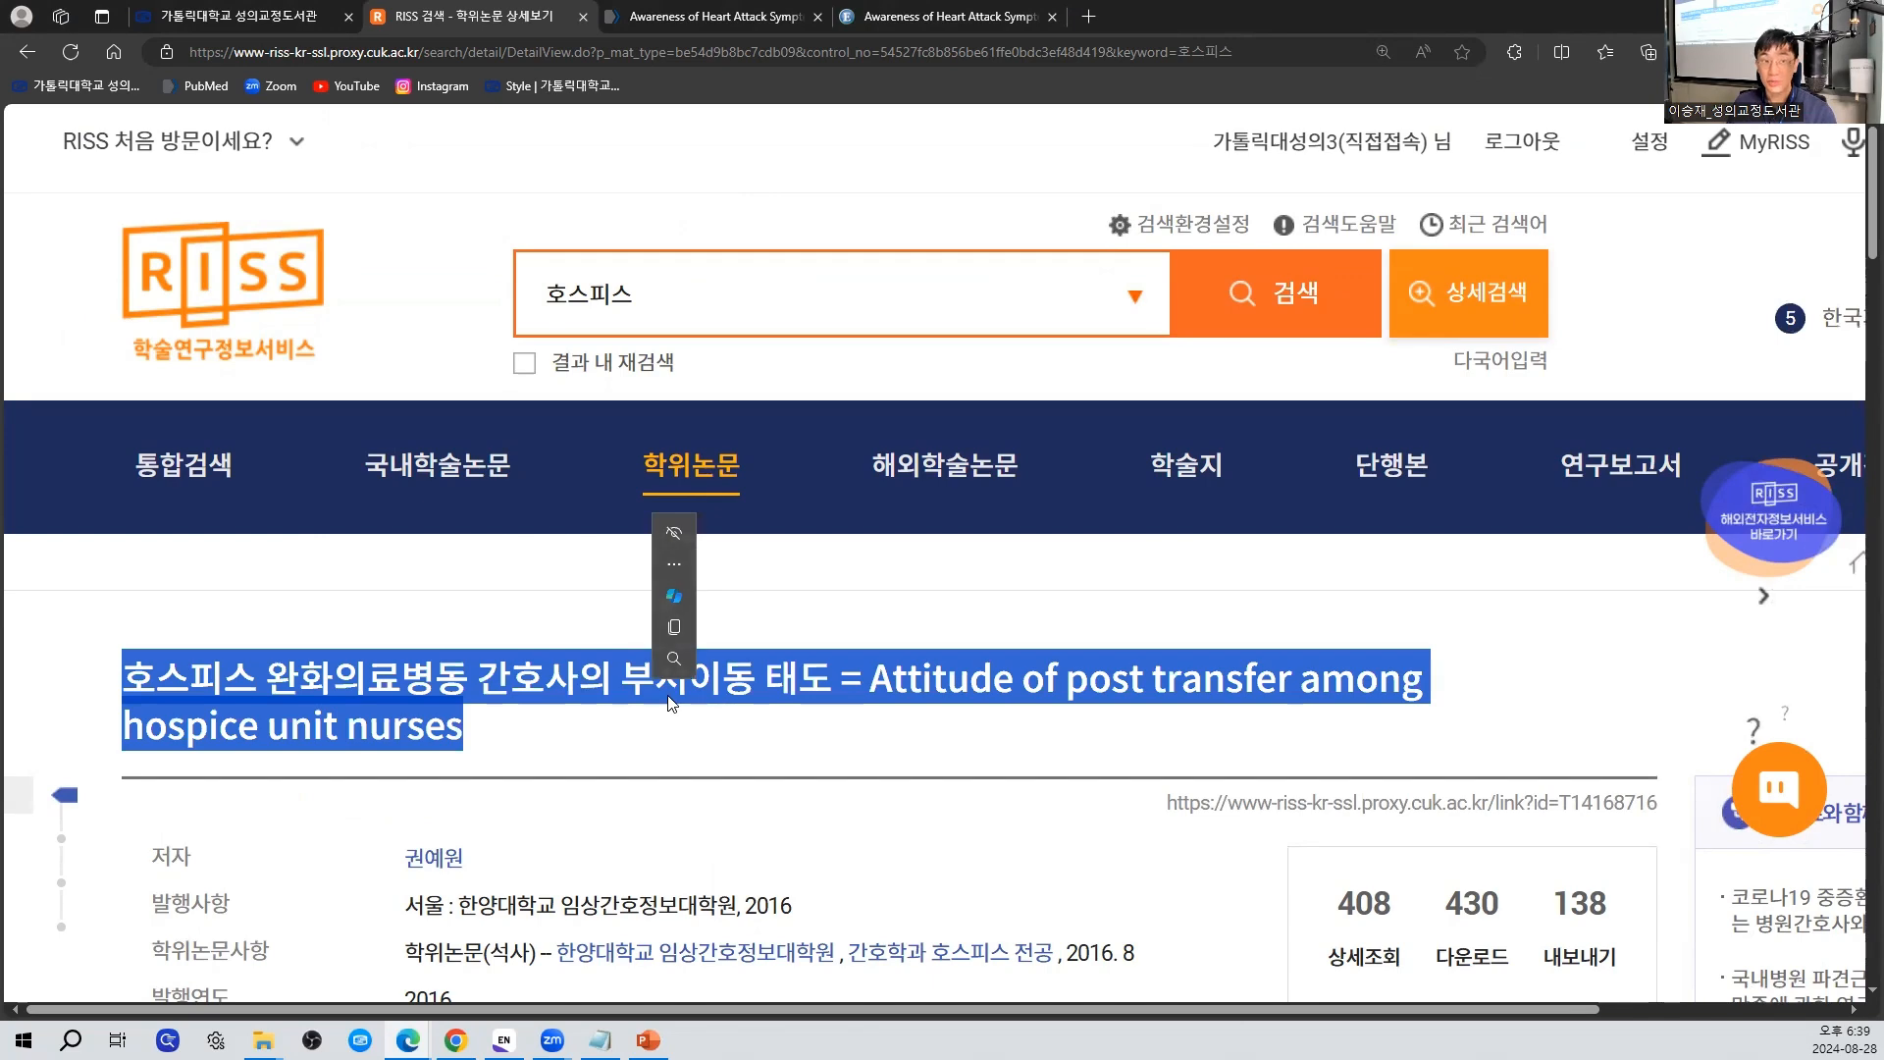
Close the two Awareness of Heart Attack Symptoms tabs and the RISS export window, returning to the PowerPoint deck
click(746, 621)
click(818, 16)
click(818, 17)
click(1771, 16)
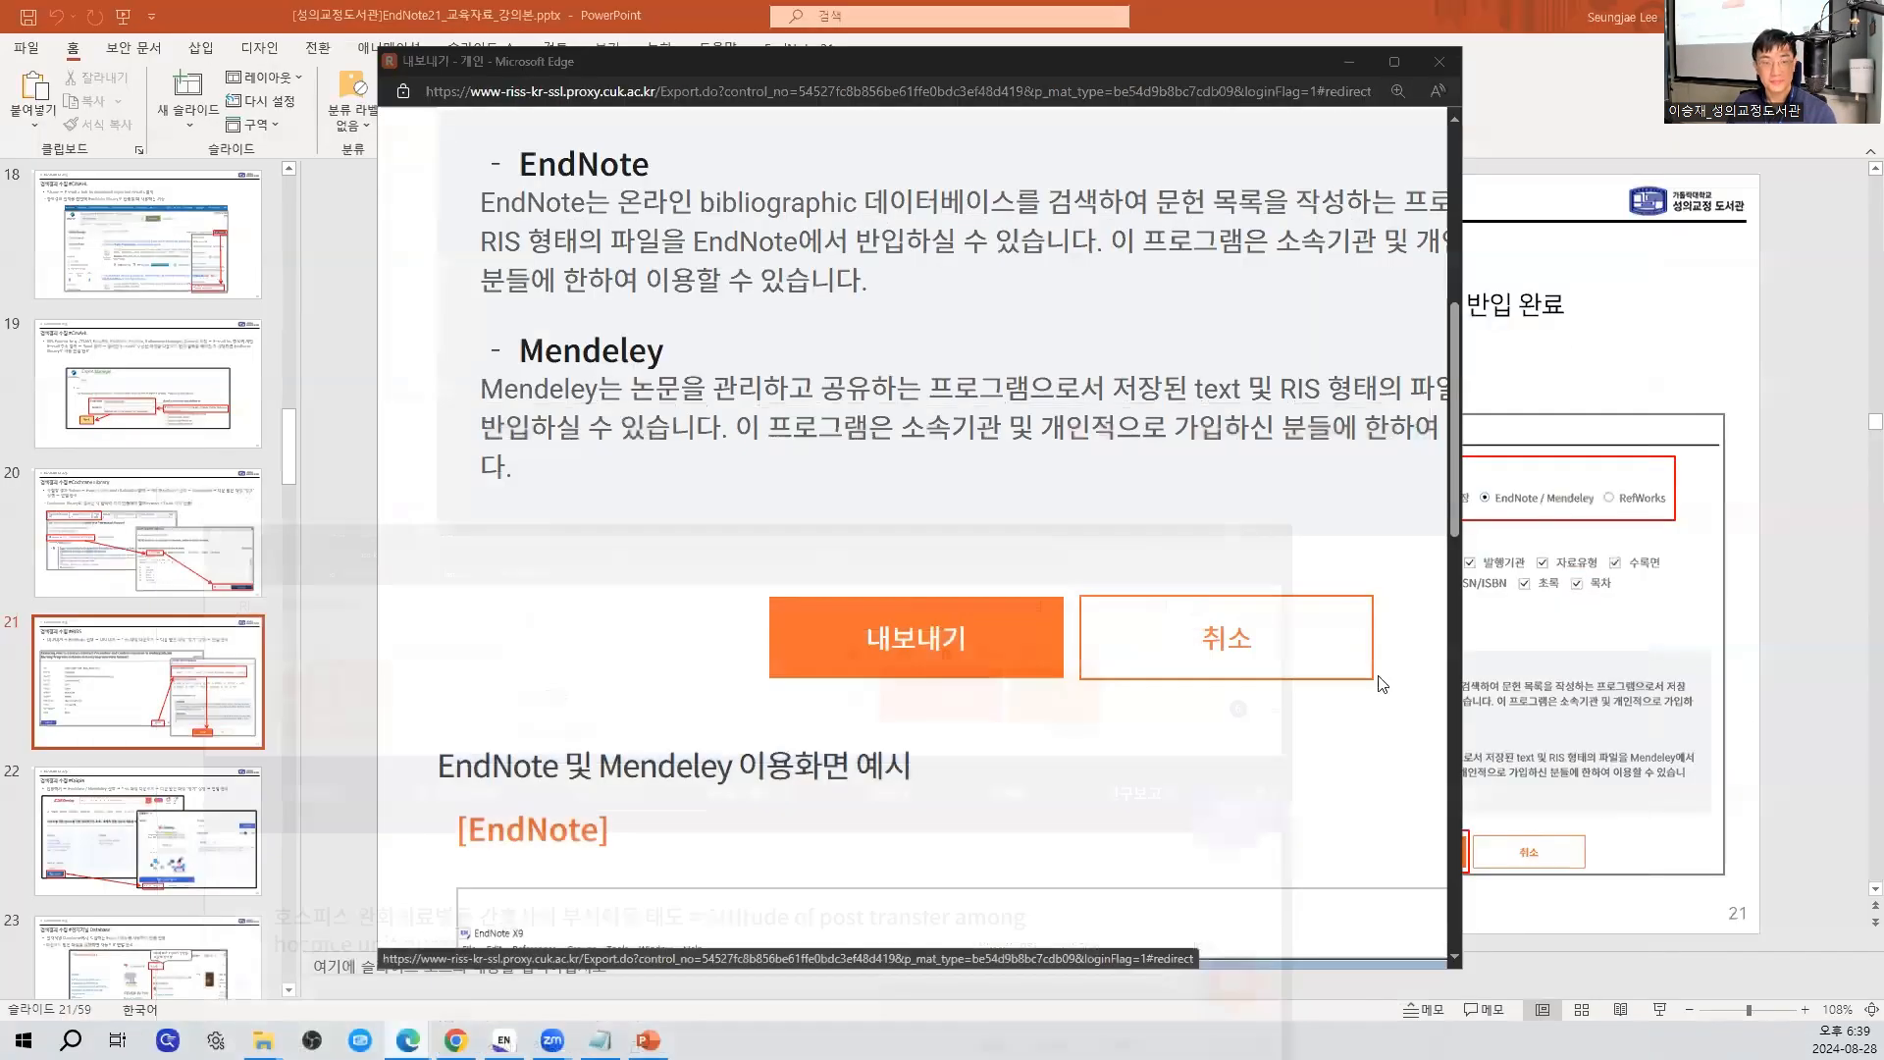
click(1432, 46)
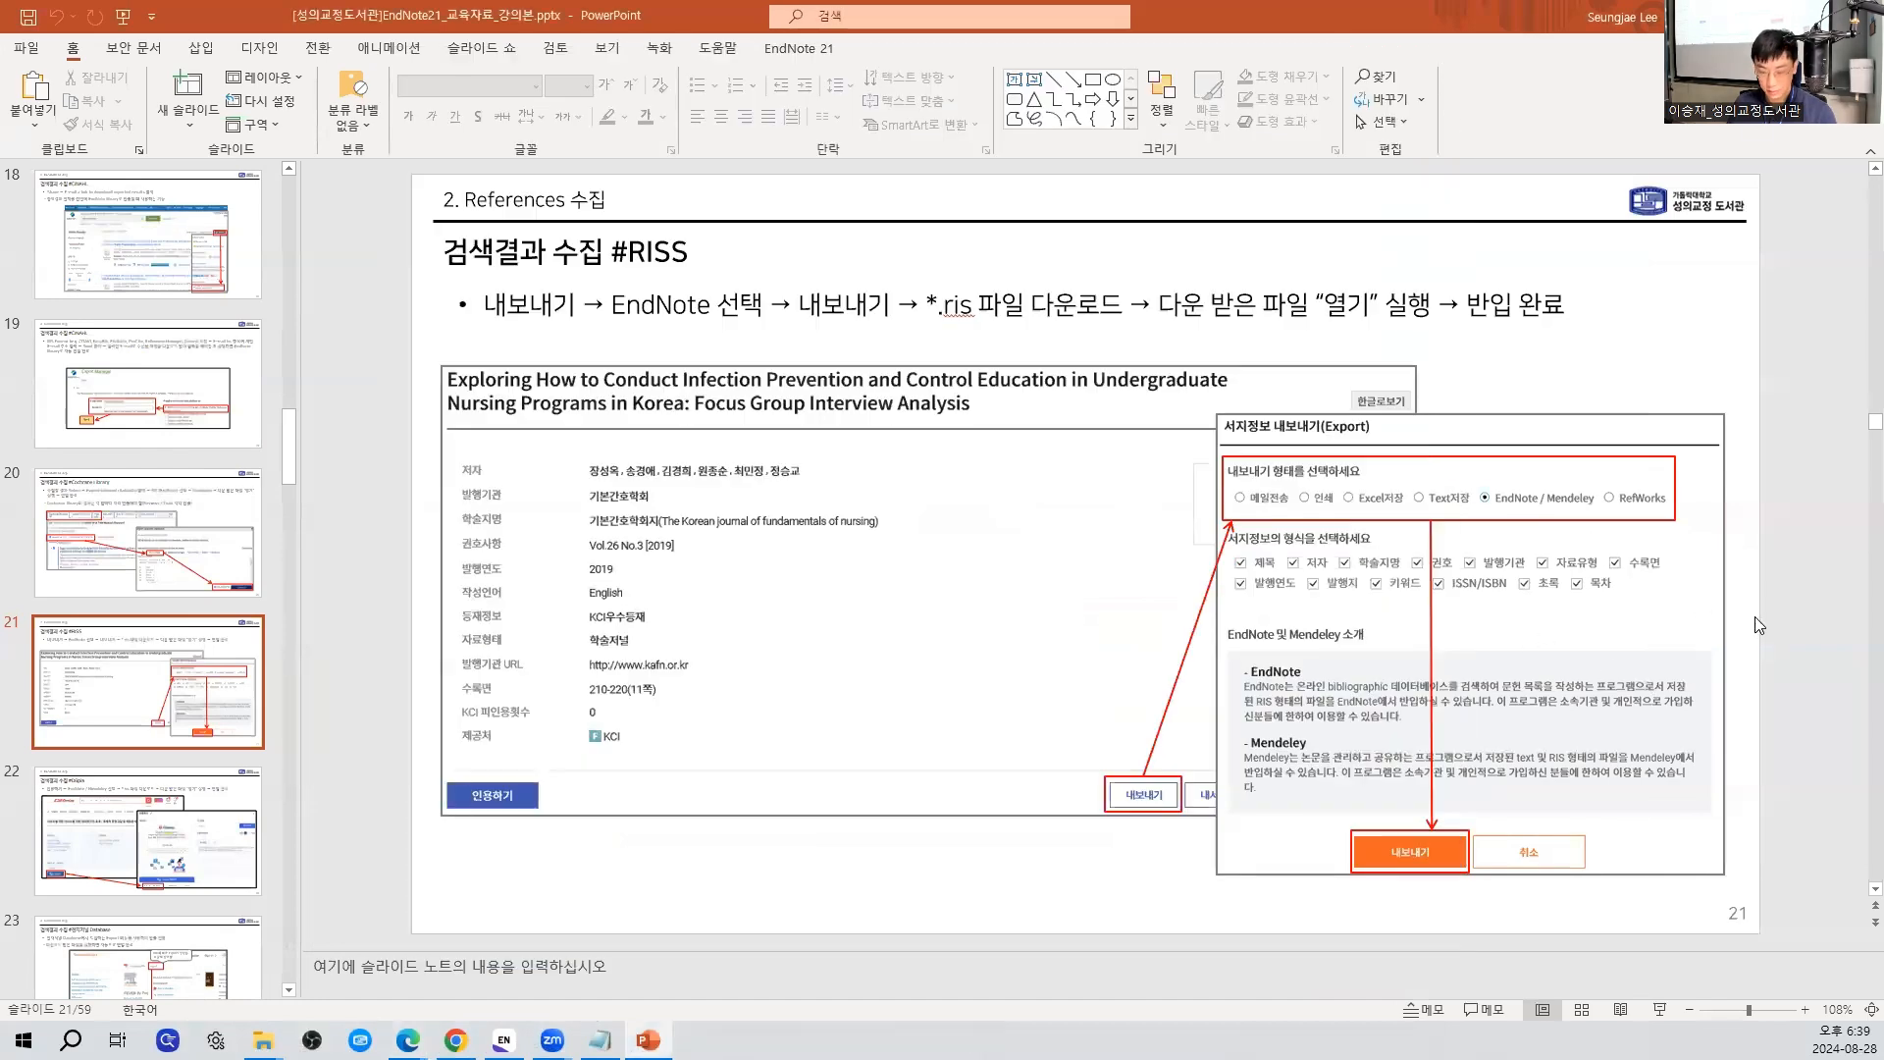
Start the slide show from the RISS slide and advance to the DBpia slide
key(shift+F5)
key(Right)
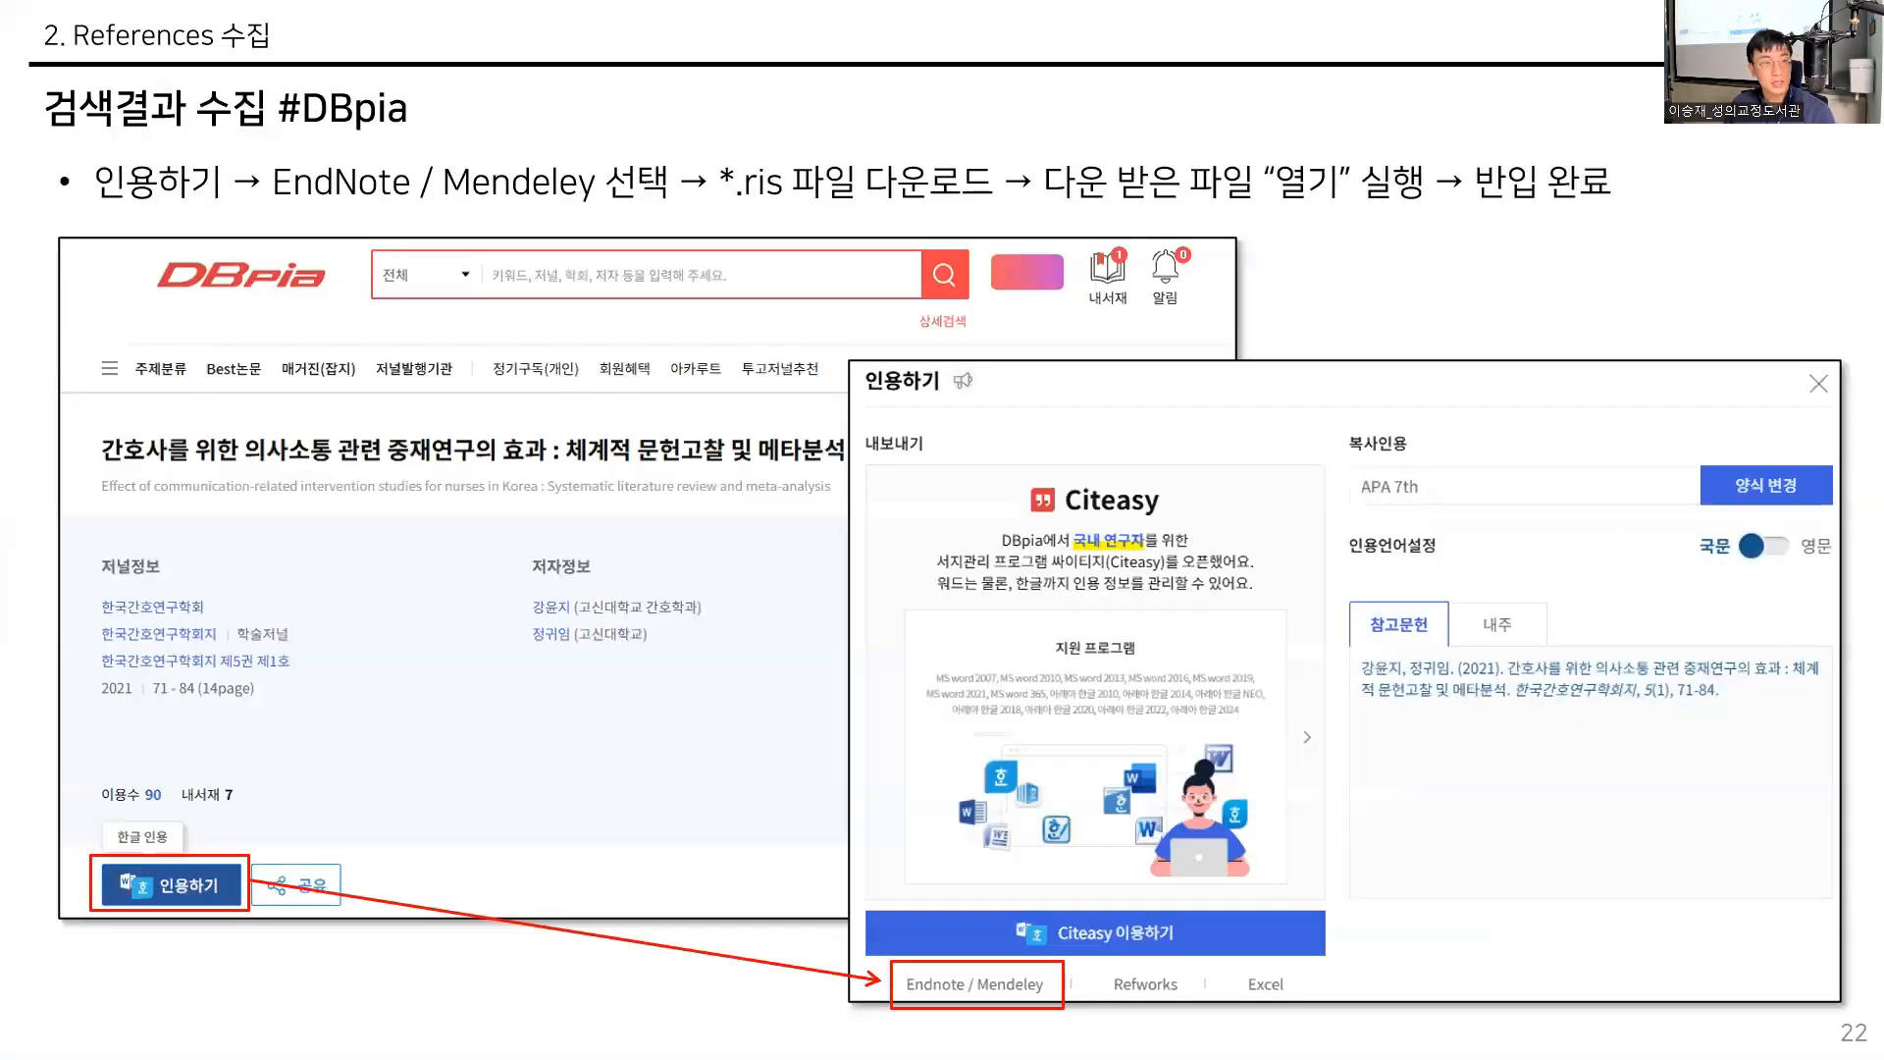
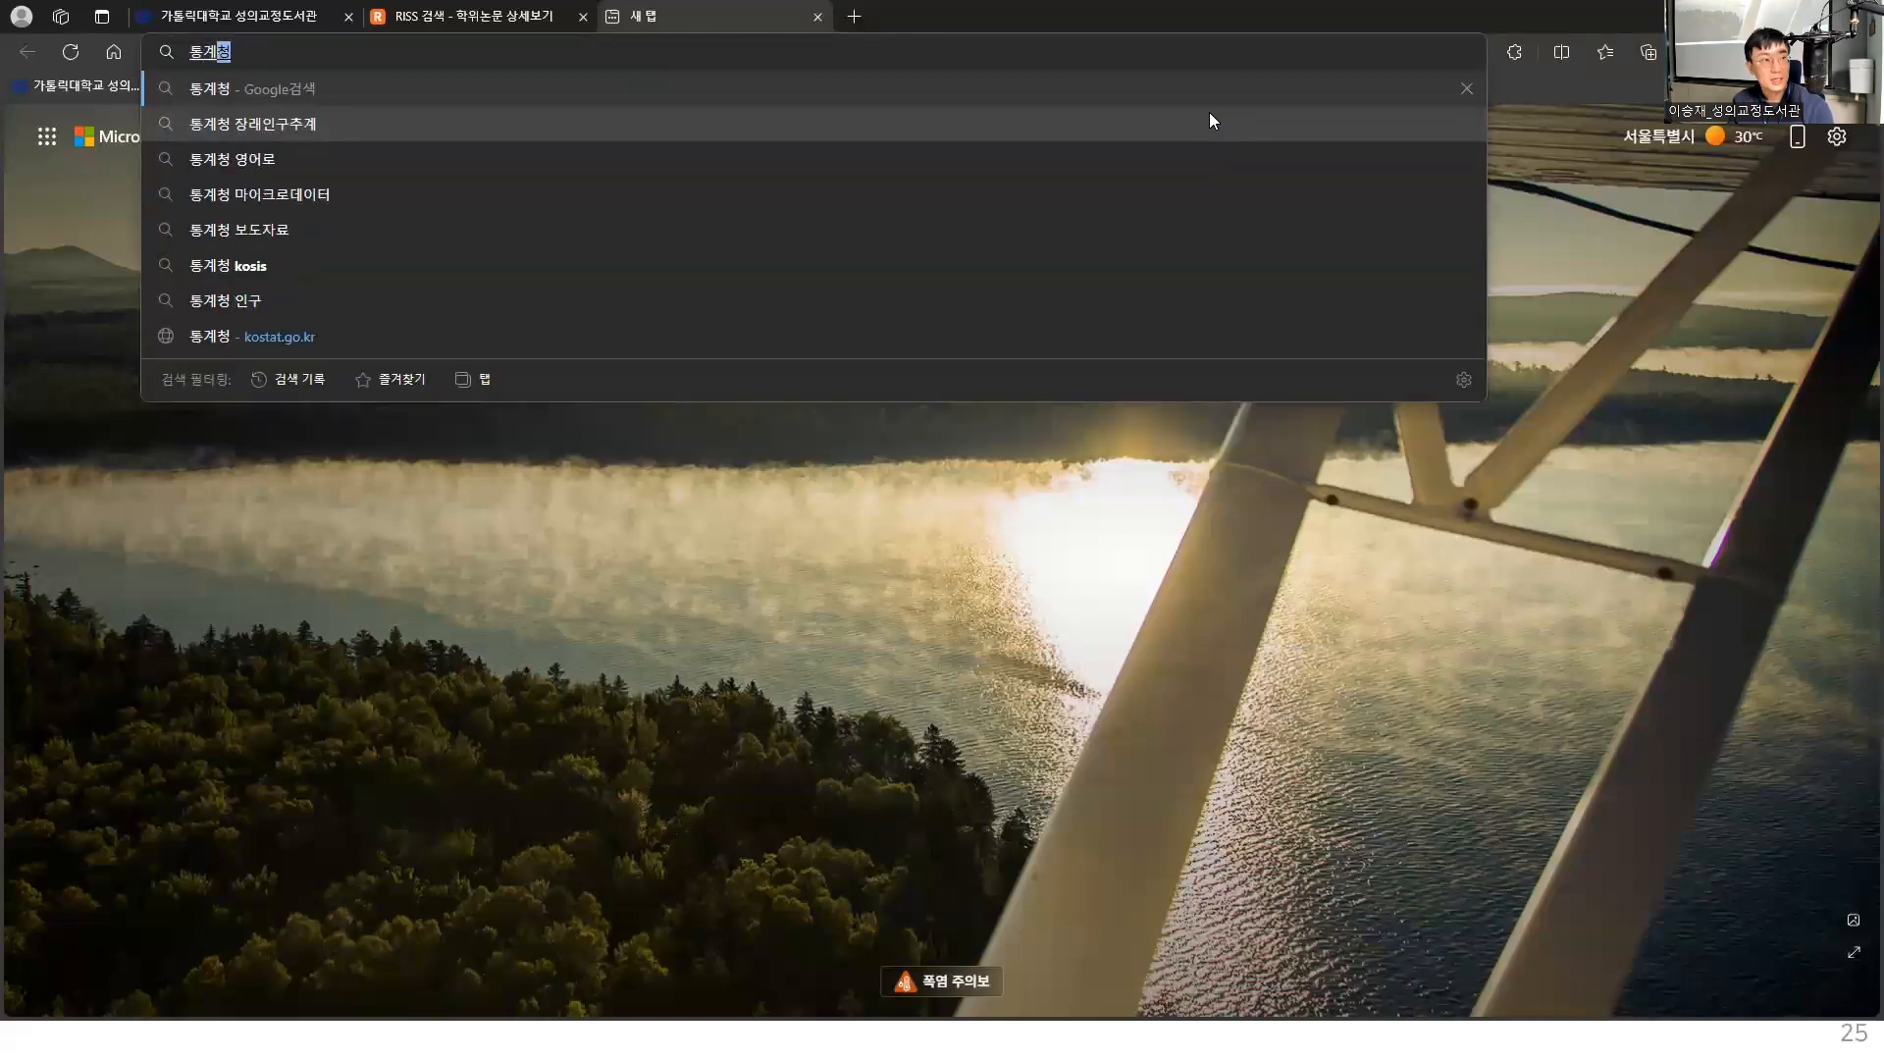
Search the web for 통계청 and open the KOSIS 국가통계포털 site from the results
key(Return)
scroll(469, 675, down, 10)
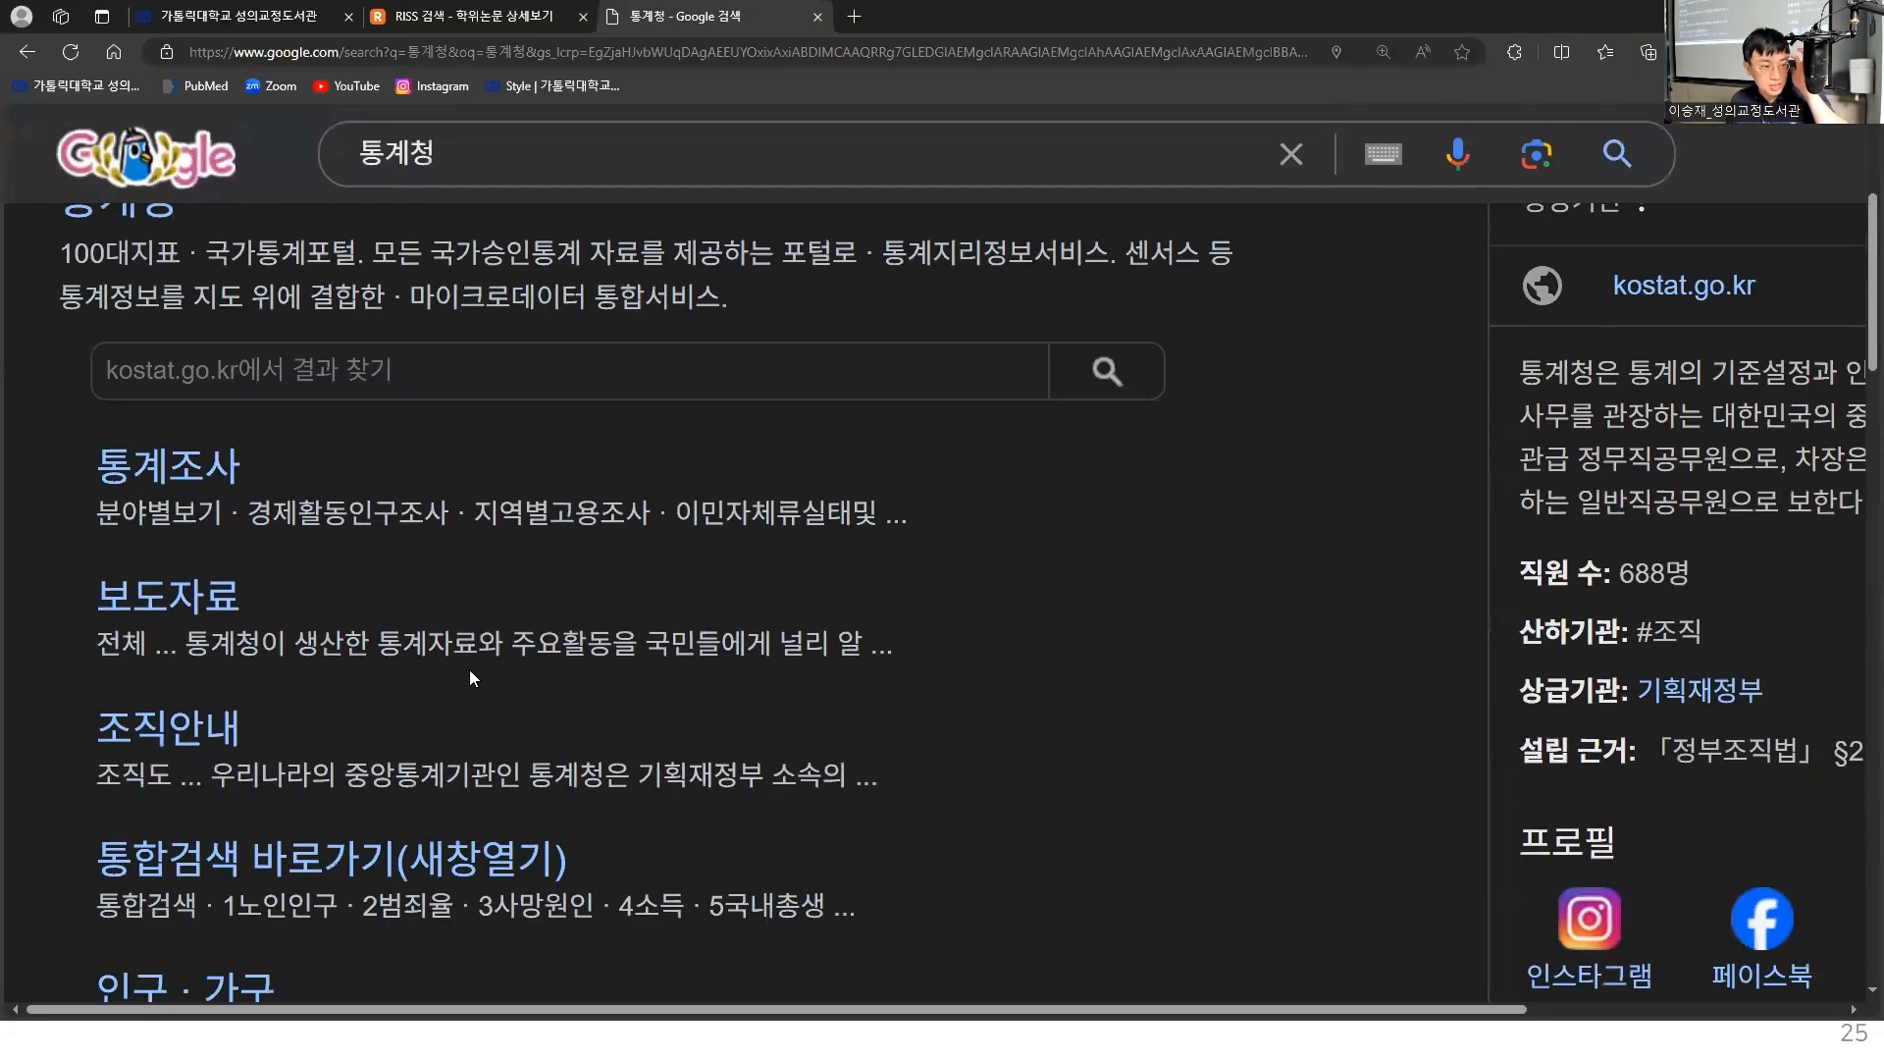
click(327, 648)
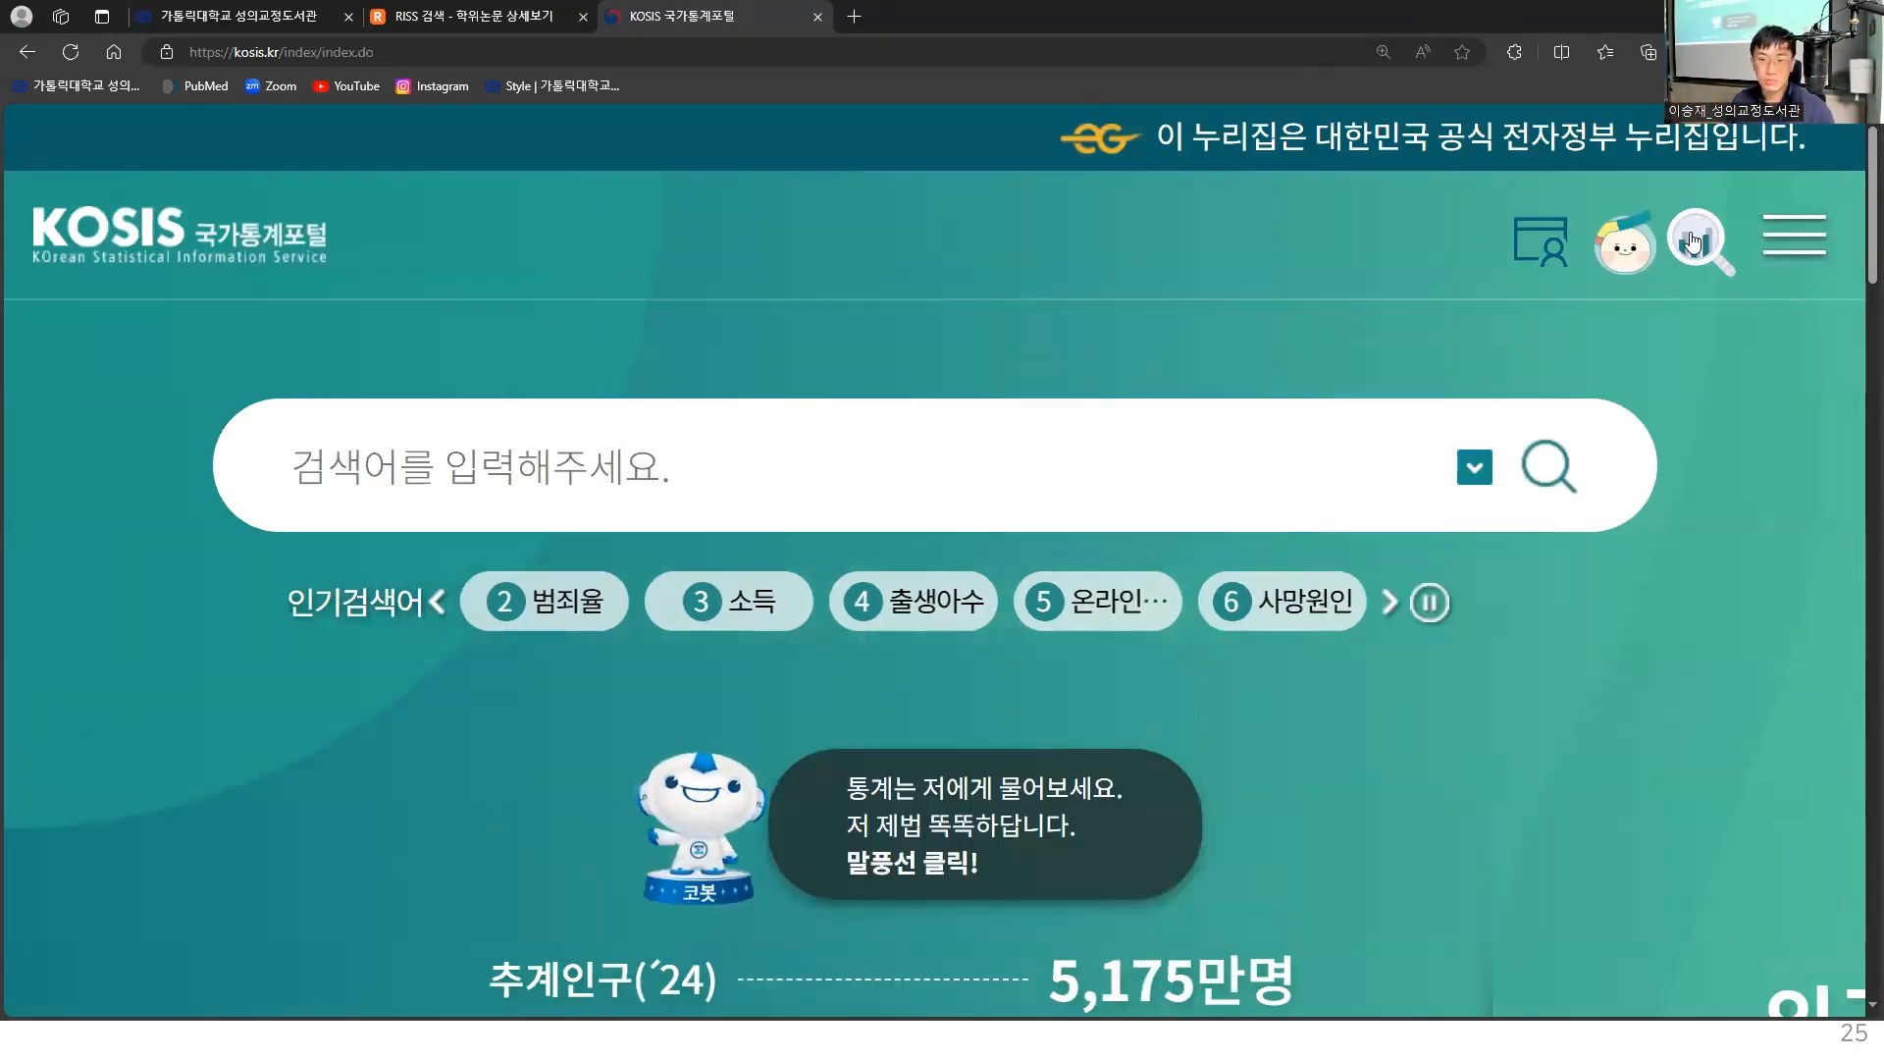
Open the 보건 statistics topic from the KOSIS home page
scroll(1853, 296, down, 3)
scroll(1853, 296, down, 10)
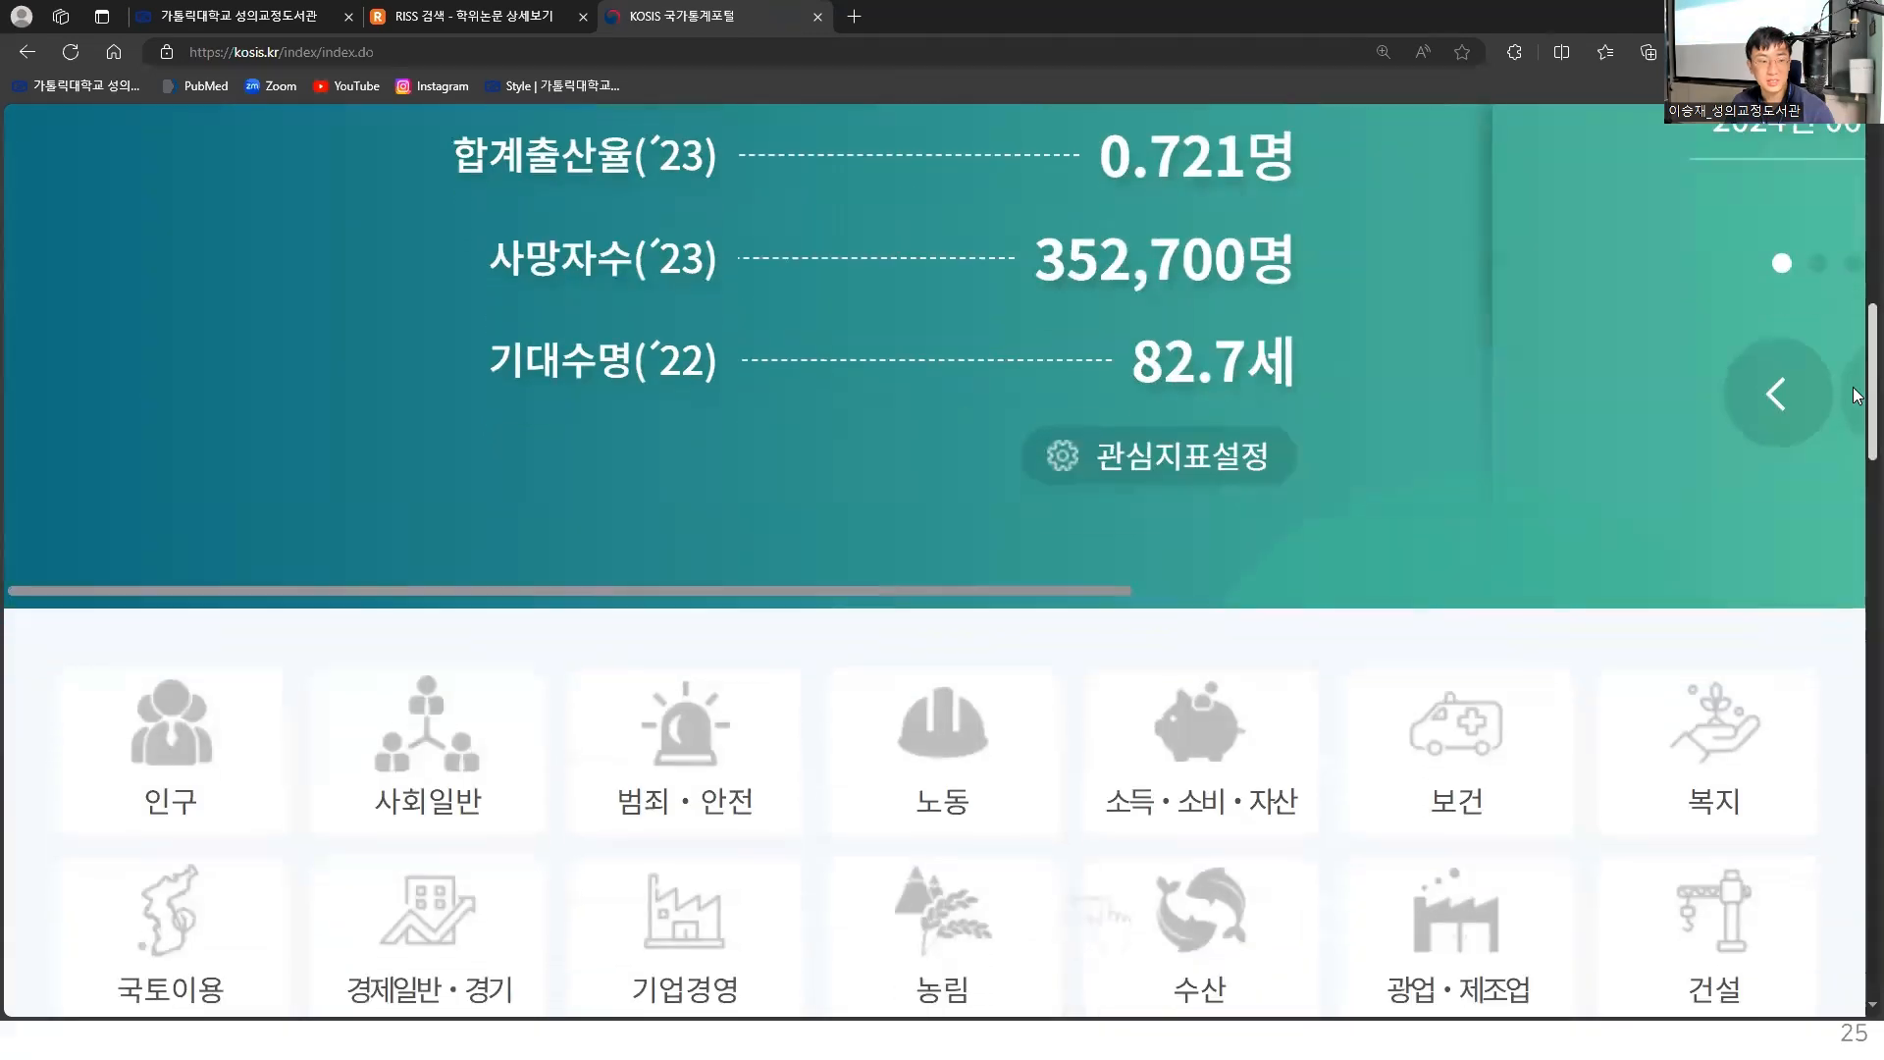
click(1490, 420)
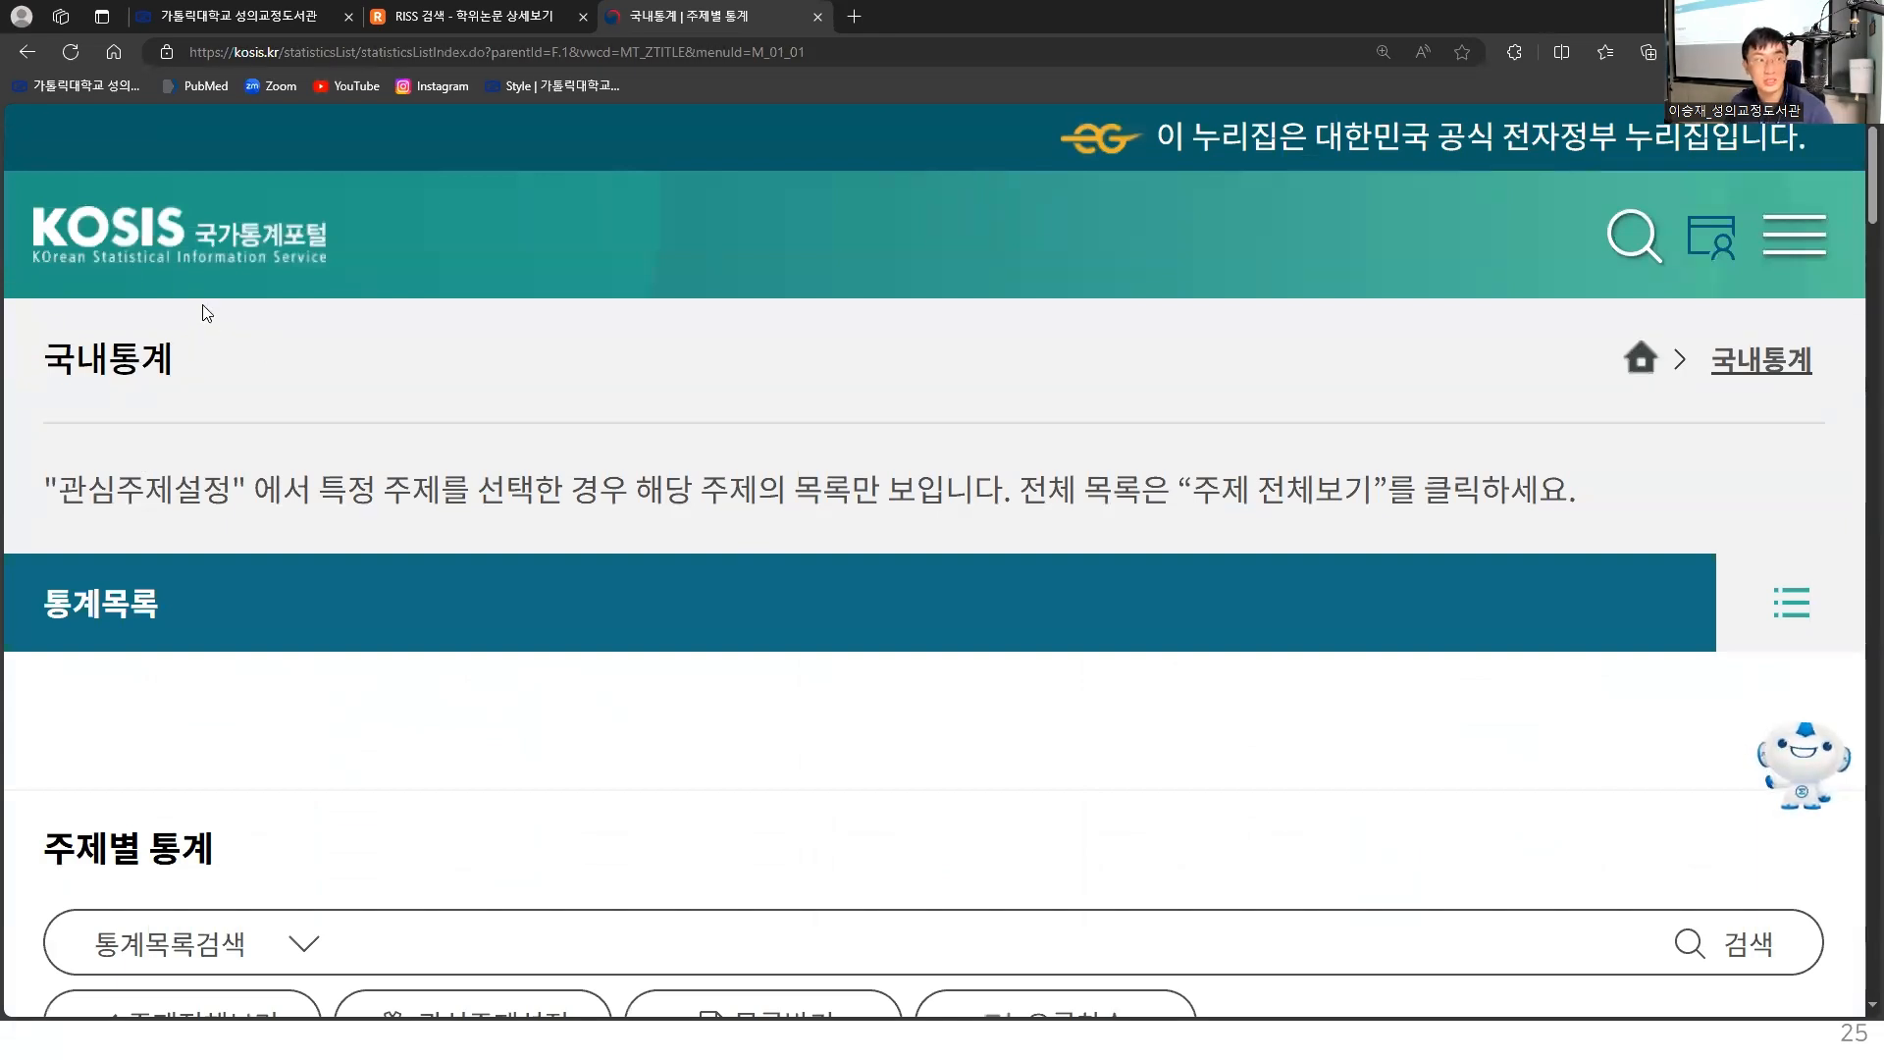
Expand 국민건강영양조사, 만성질환 and 비만 in the 보건 list, and open the table 비만 유병률(체질량지수 기준) 추이
scroll(291, 404, down, 1)
scroll(308, 412, down, 9)
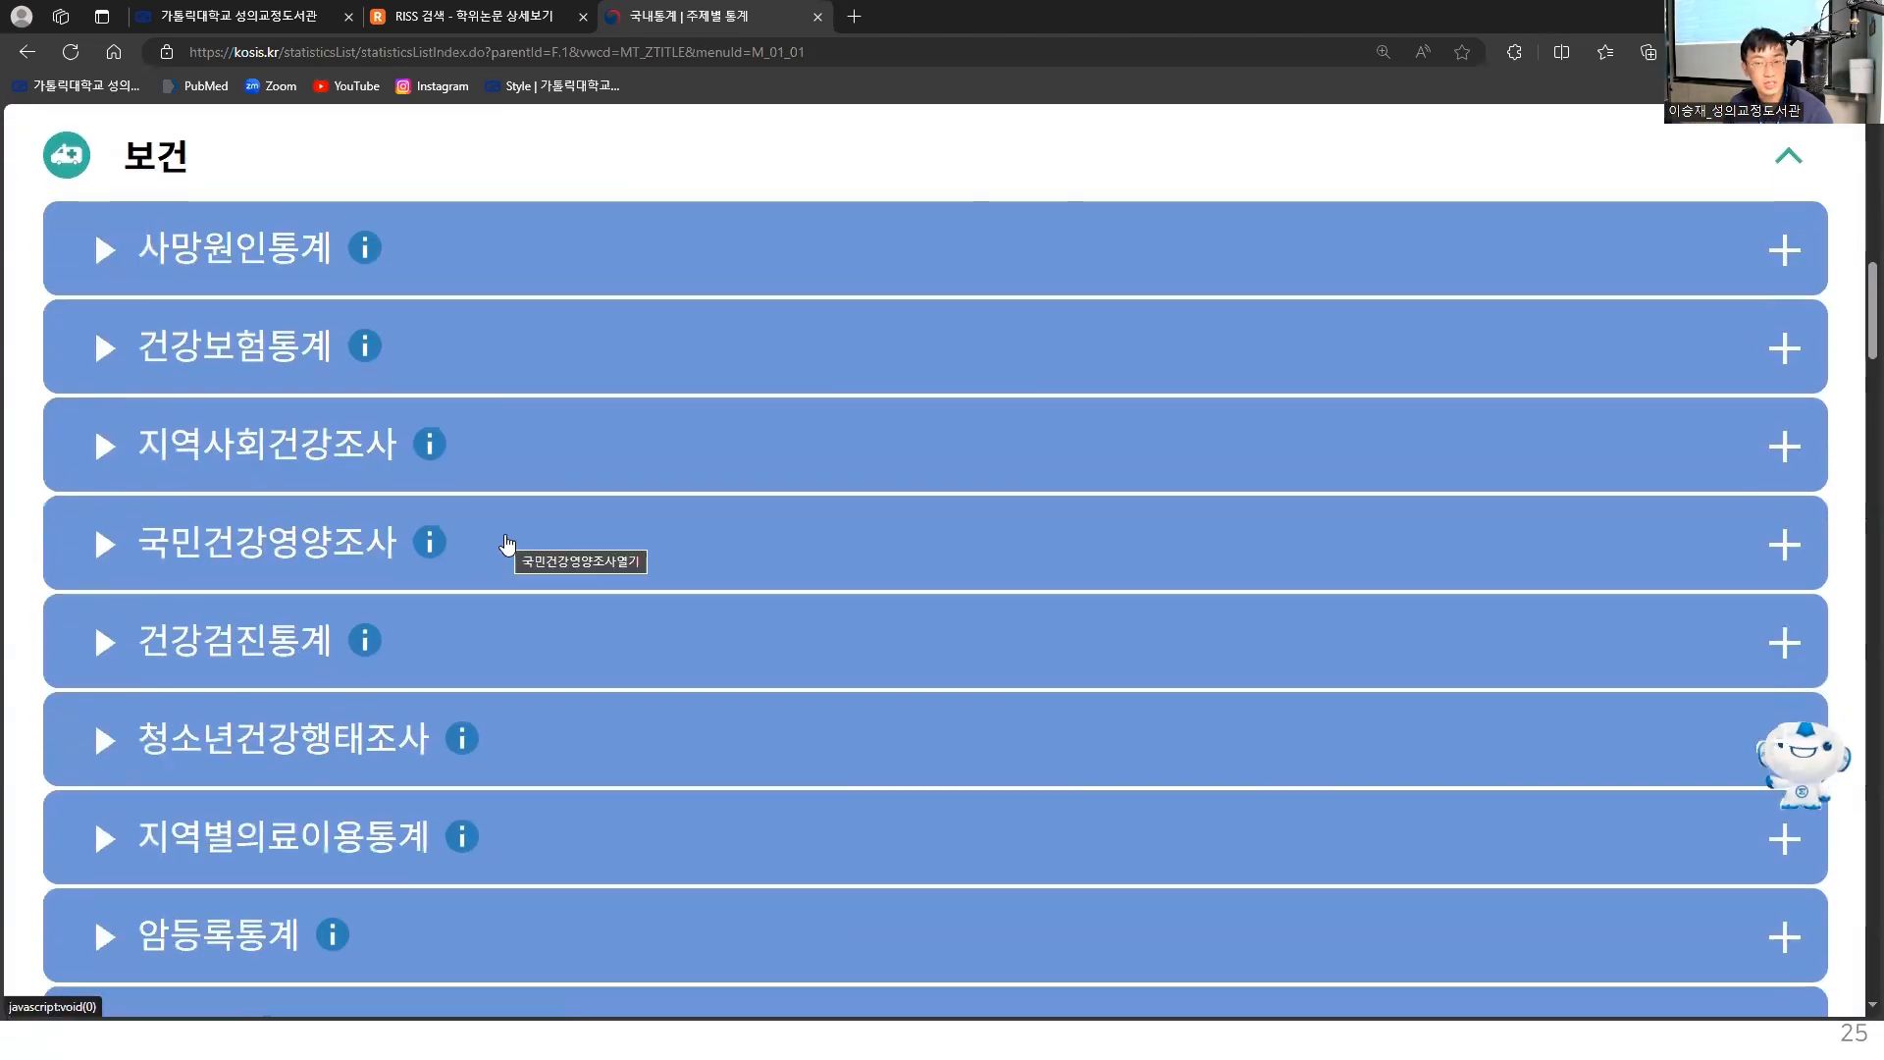
click(1784, 544)
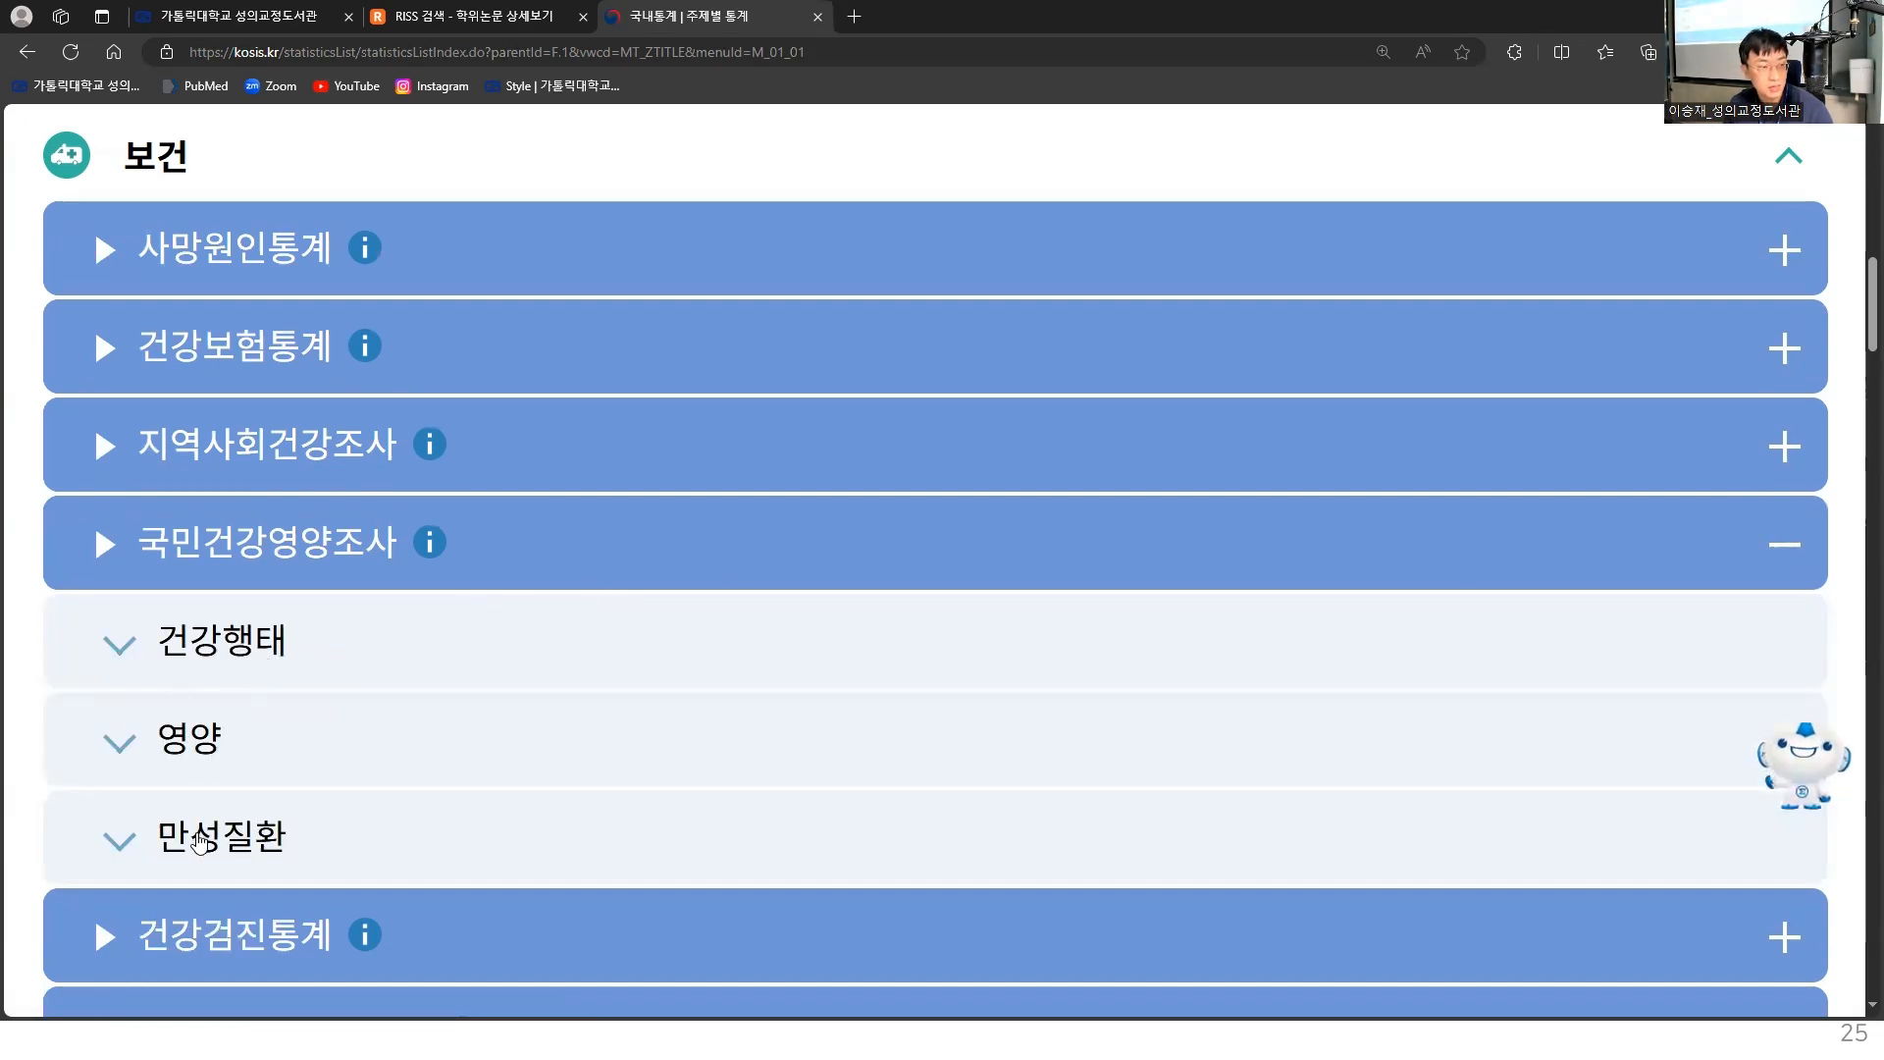
click(408, 799)
scroll(392, 765, down, 3)
click(229, 645)
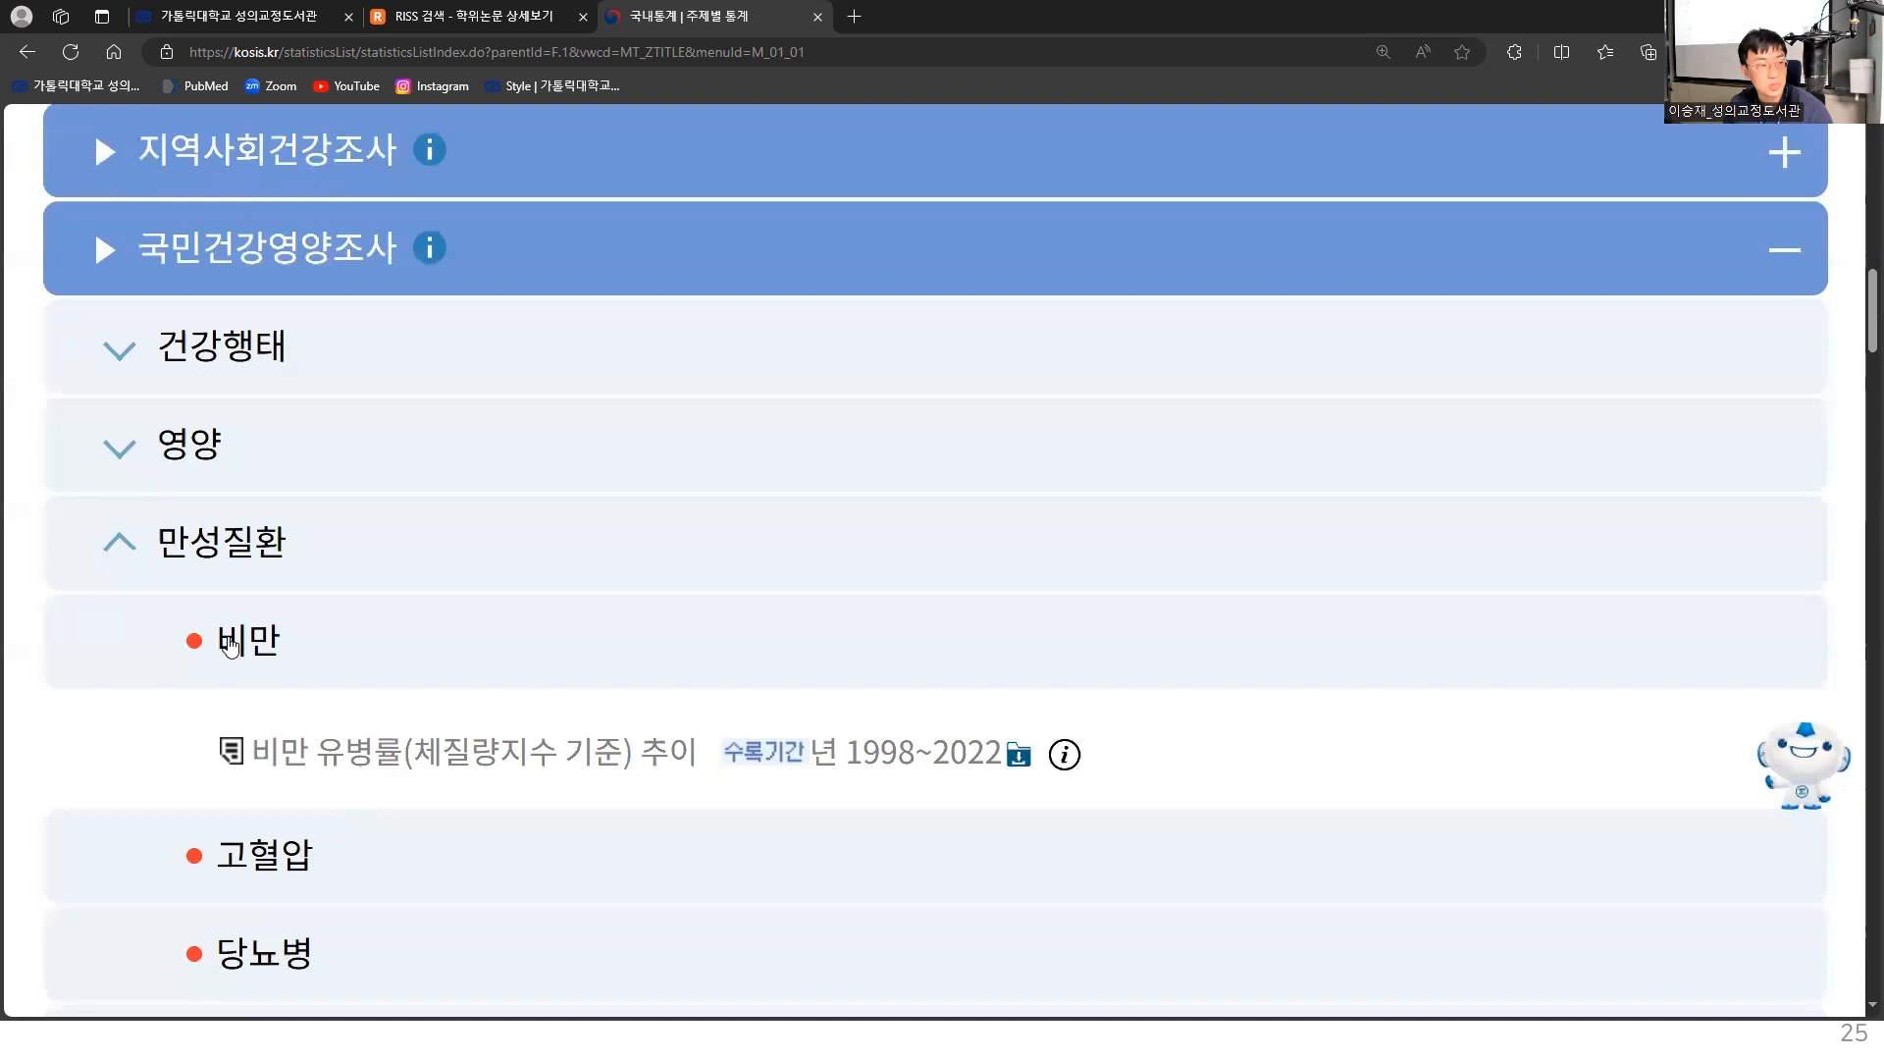
click(398, 768)
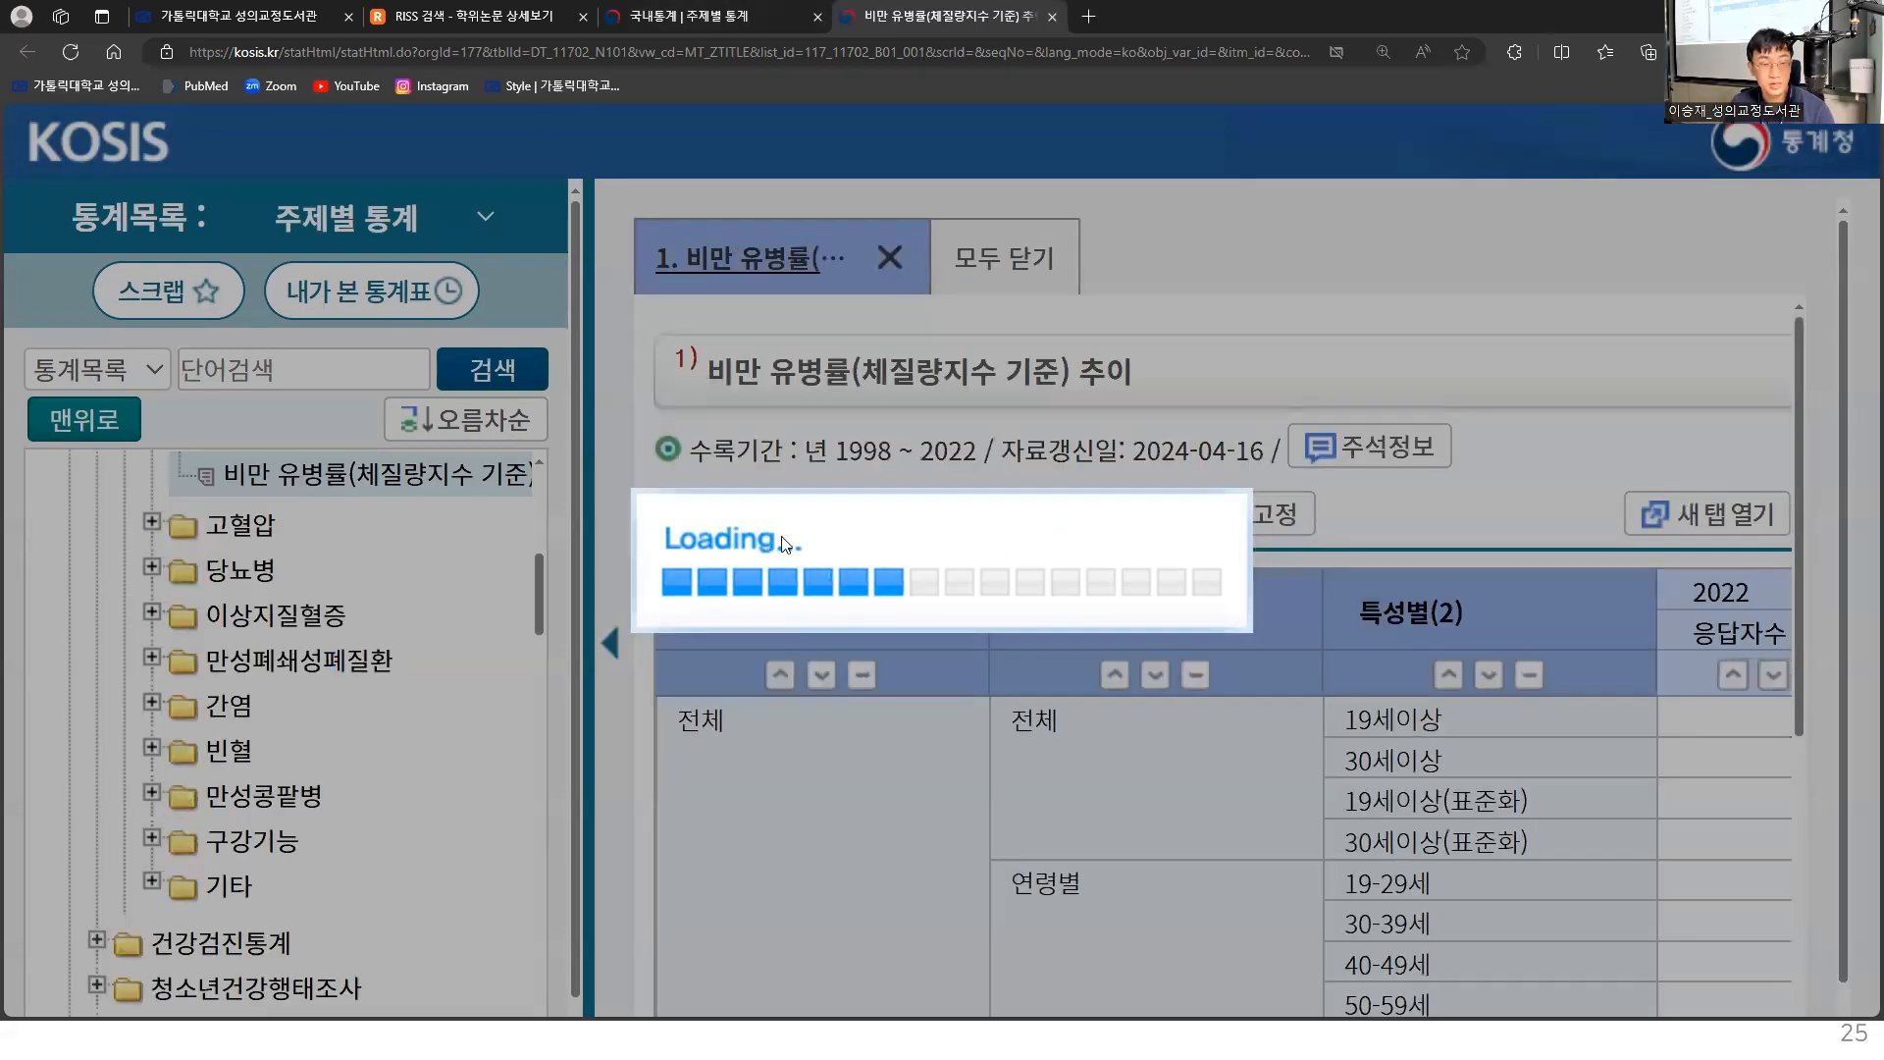
Adjust the page zoom and examine the full width of the obesity prevalence table with its 2022 columns
key(ctrl+minus)
key(ctrl+minus)
key(ctrl+minus)
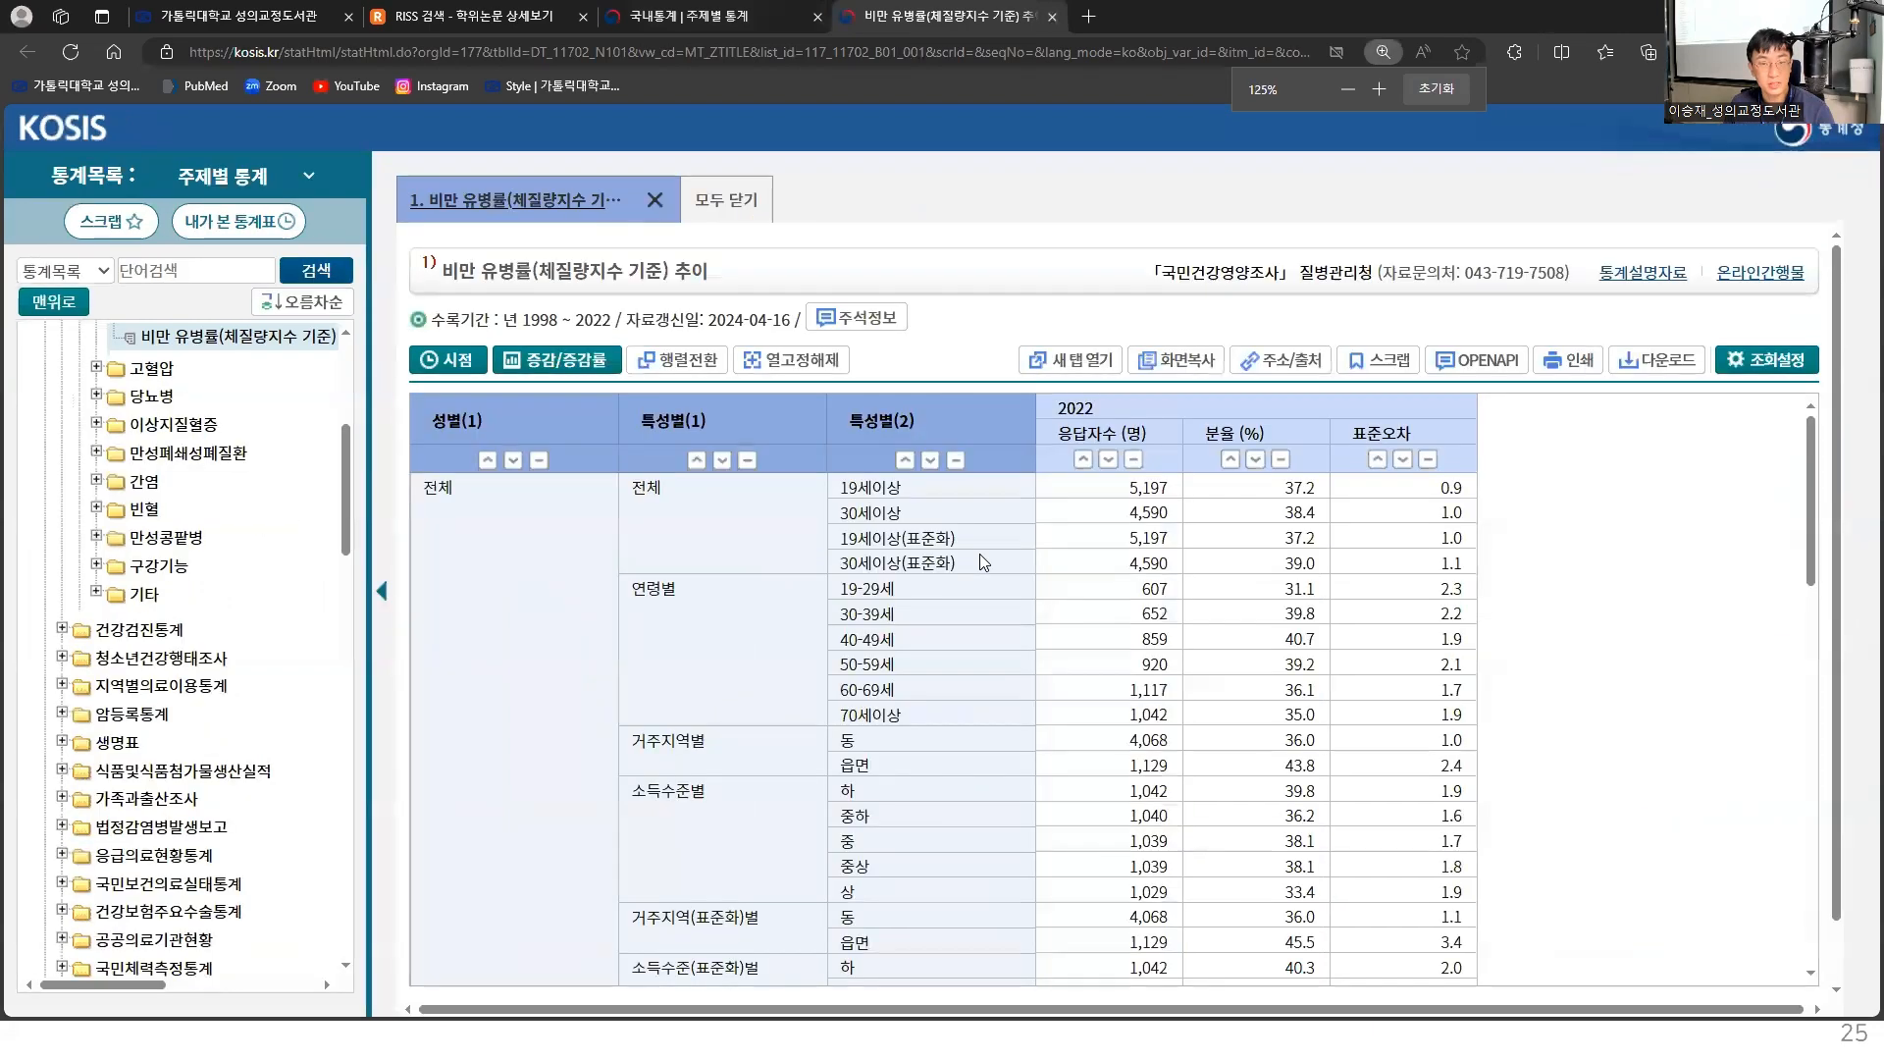
key(ctrl+plus)
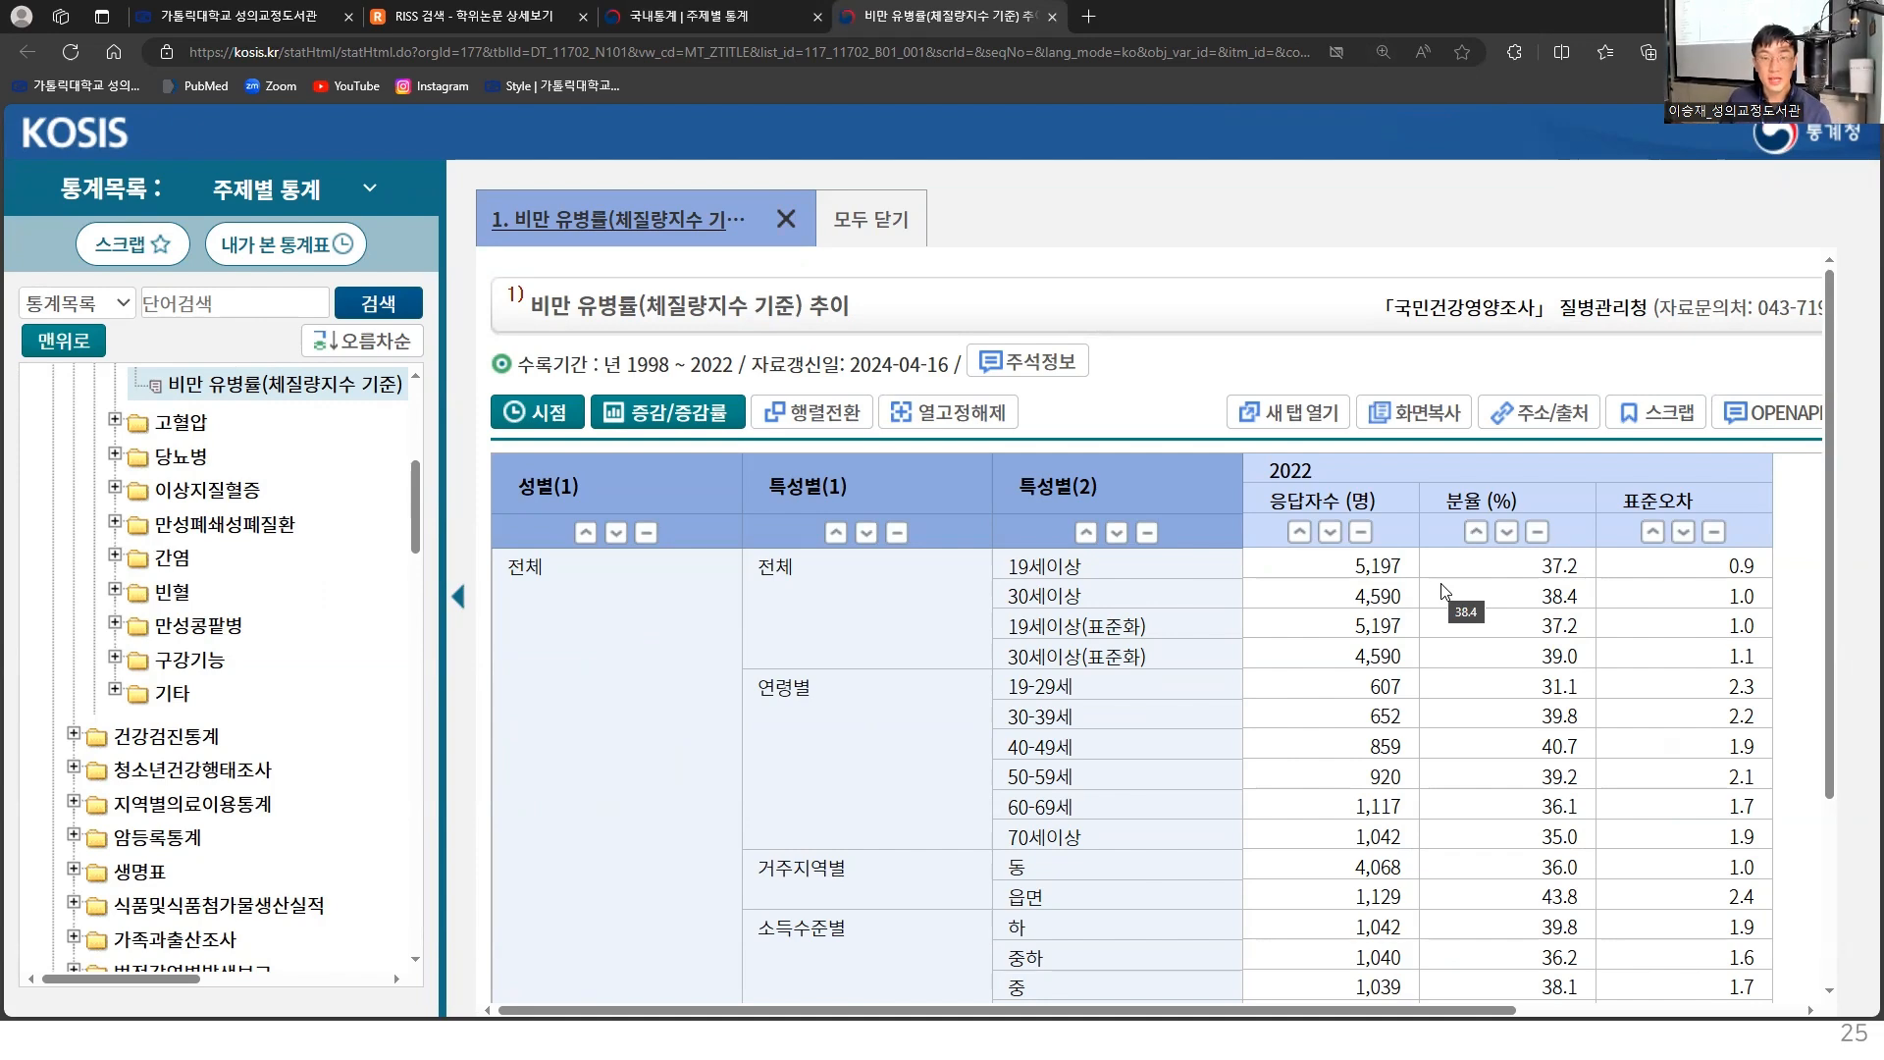
drag(1425, 1011, 1645, 992)
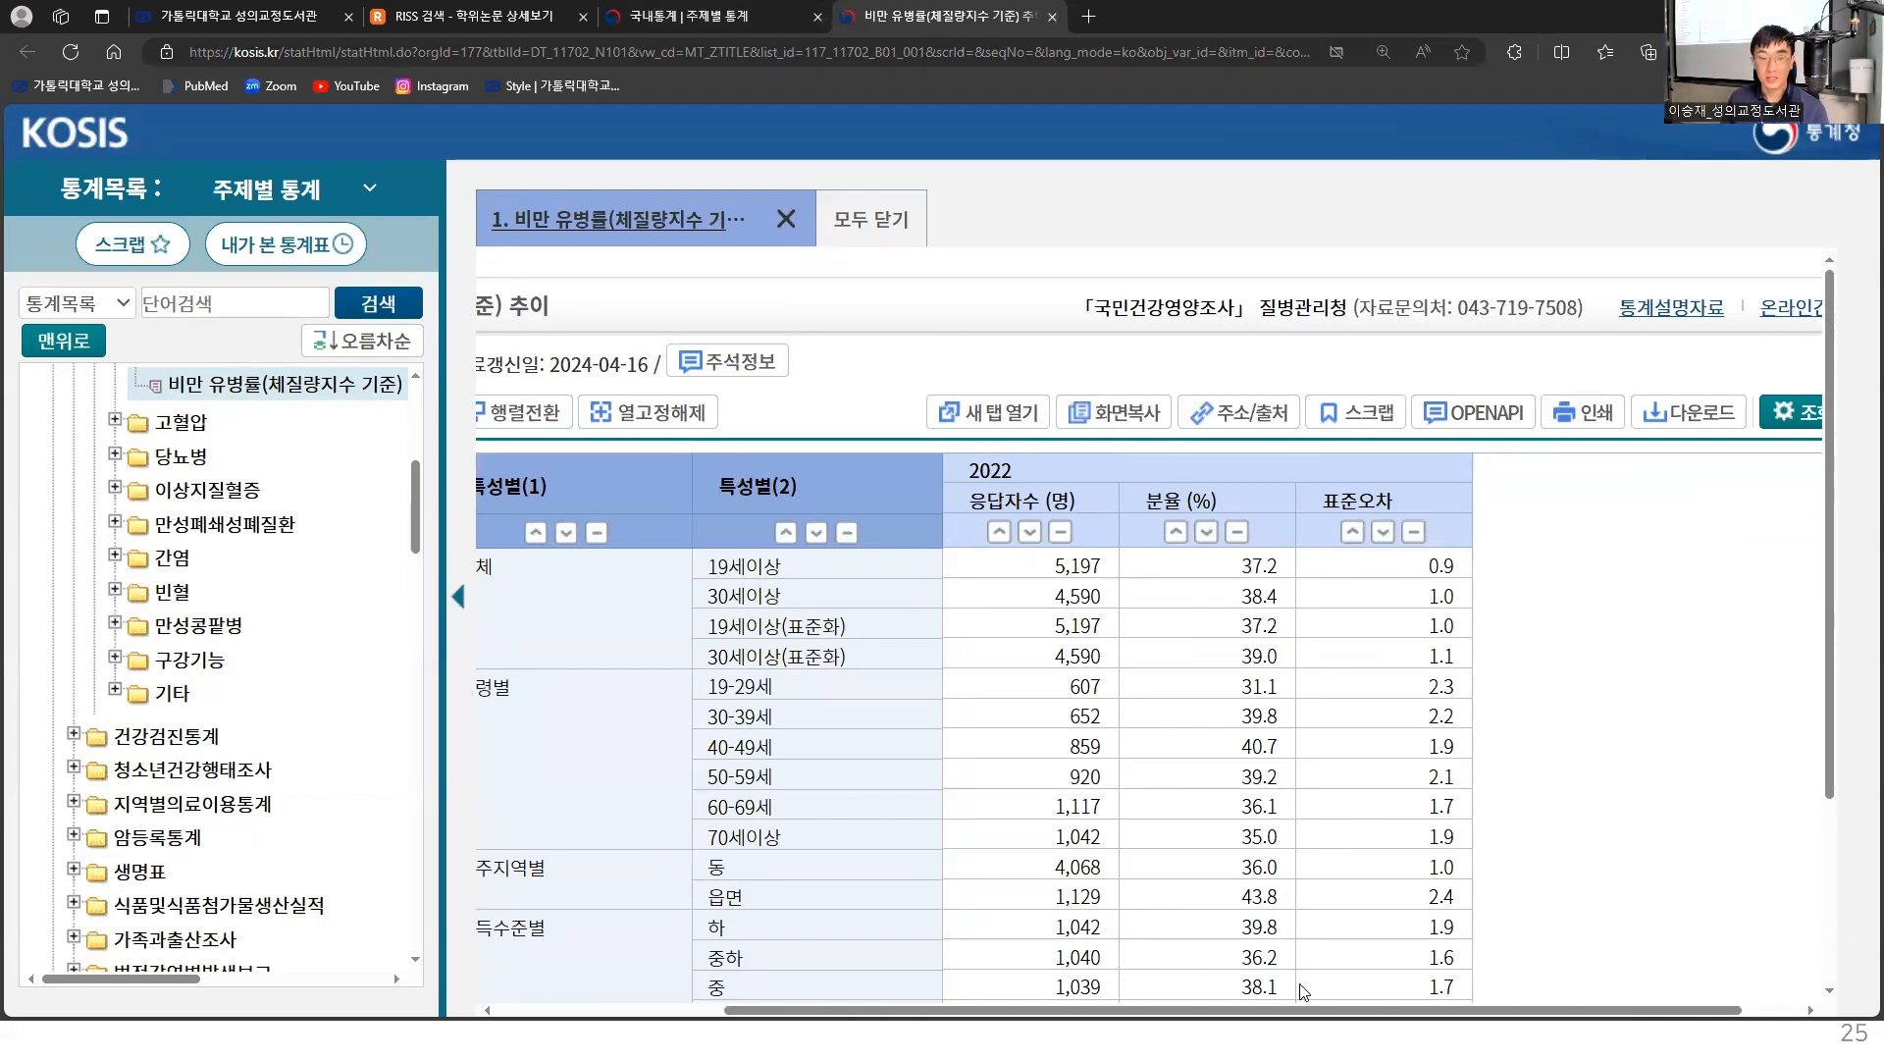
drag(1309, 1012, 1045, 1016)
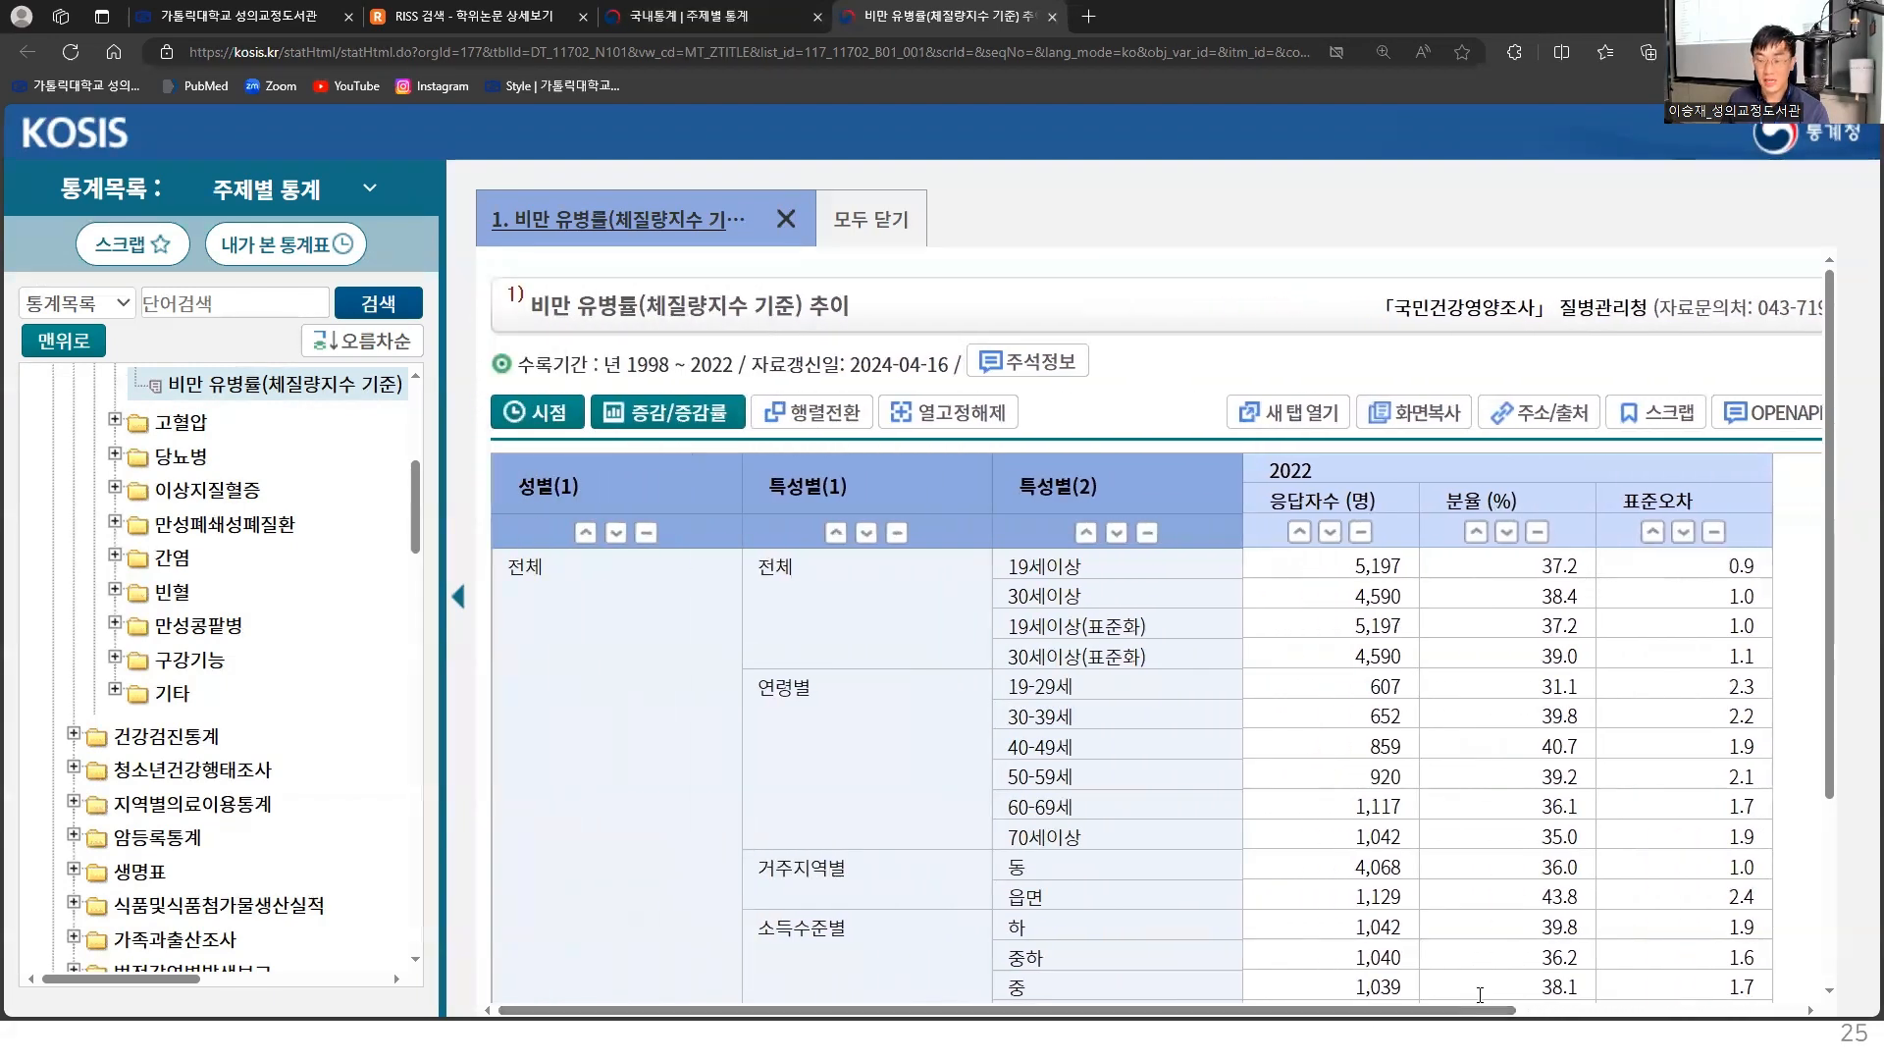
Create a new reference in the EndNote library and arrange its narrowed window beside the KOSIS table
key(alt+Tab)
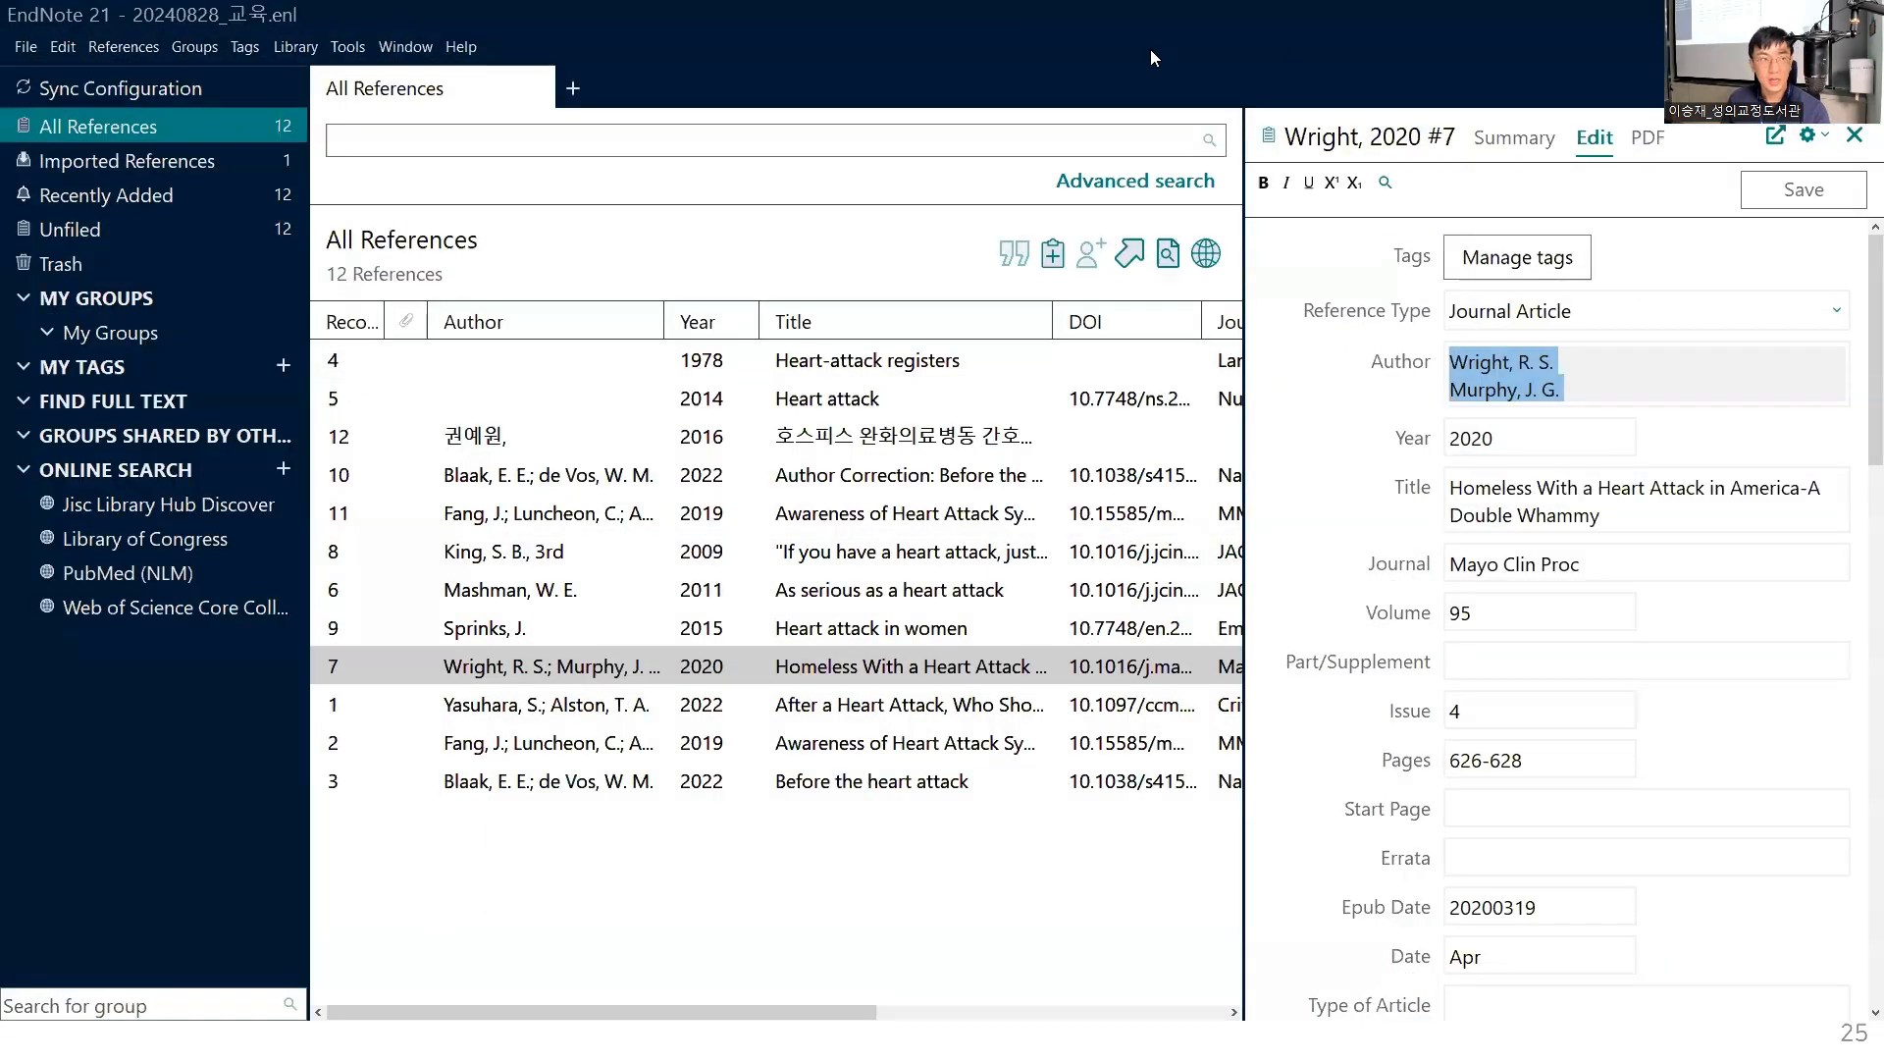
click(124, 46)
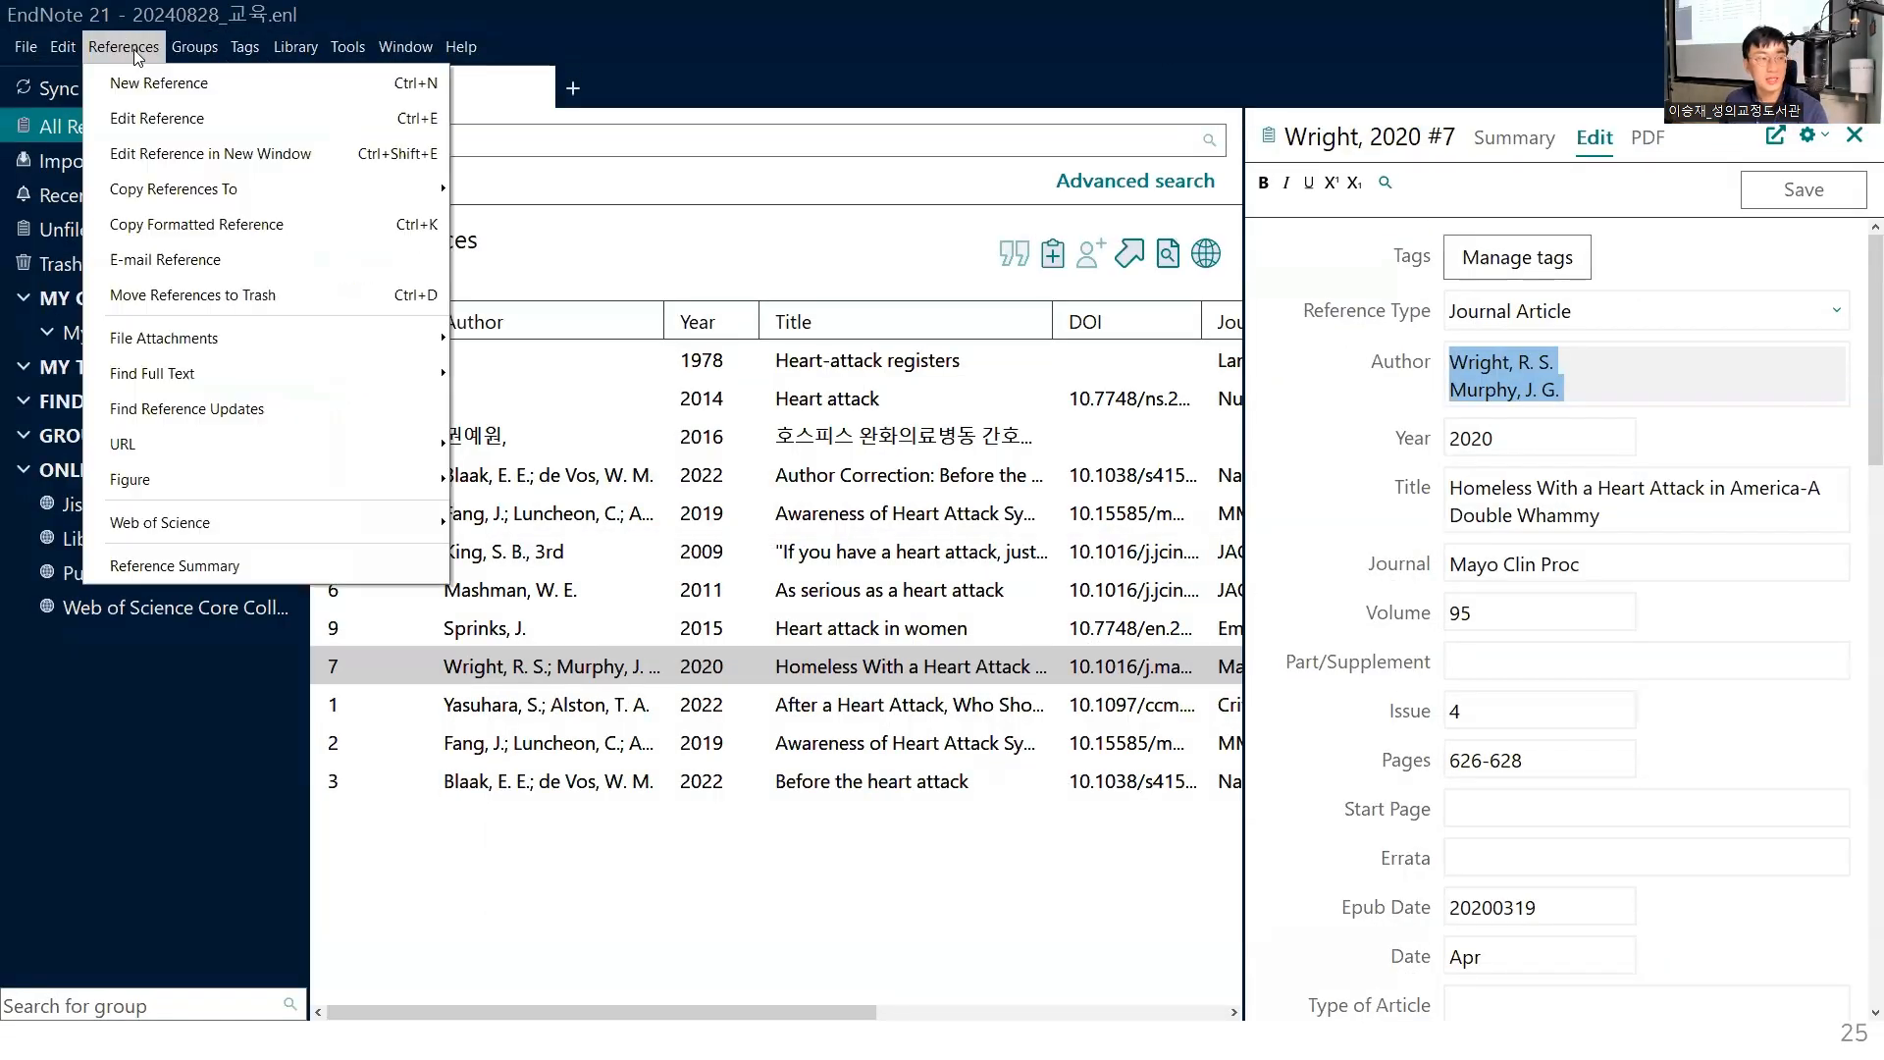
click(195, 95)
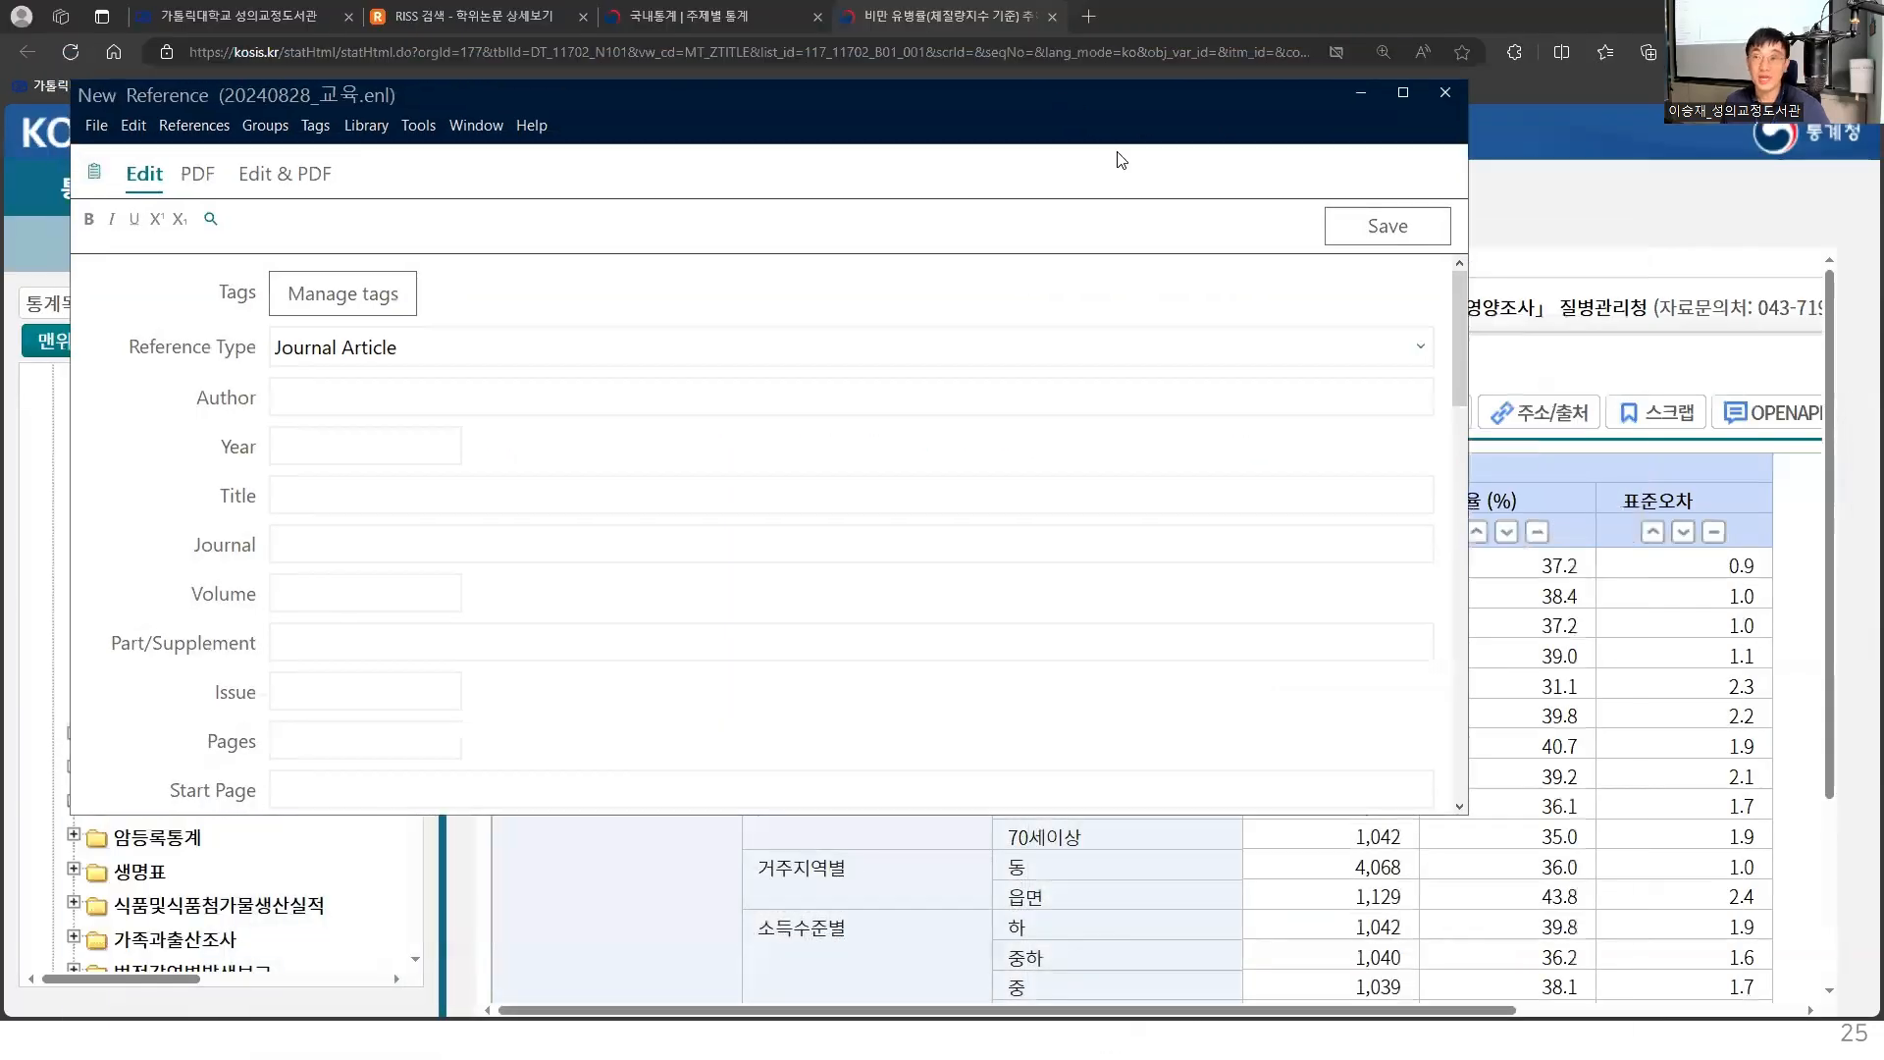
drag(1121, 160, 1188, 174)
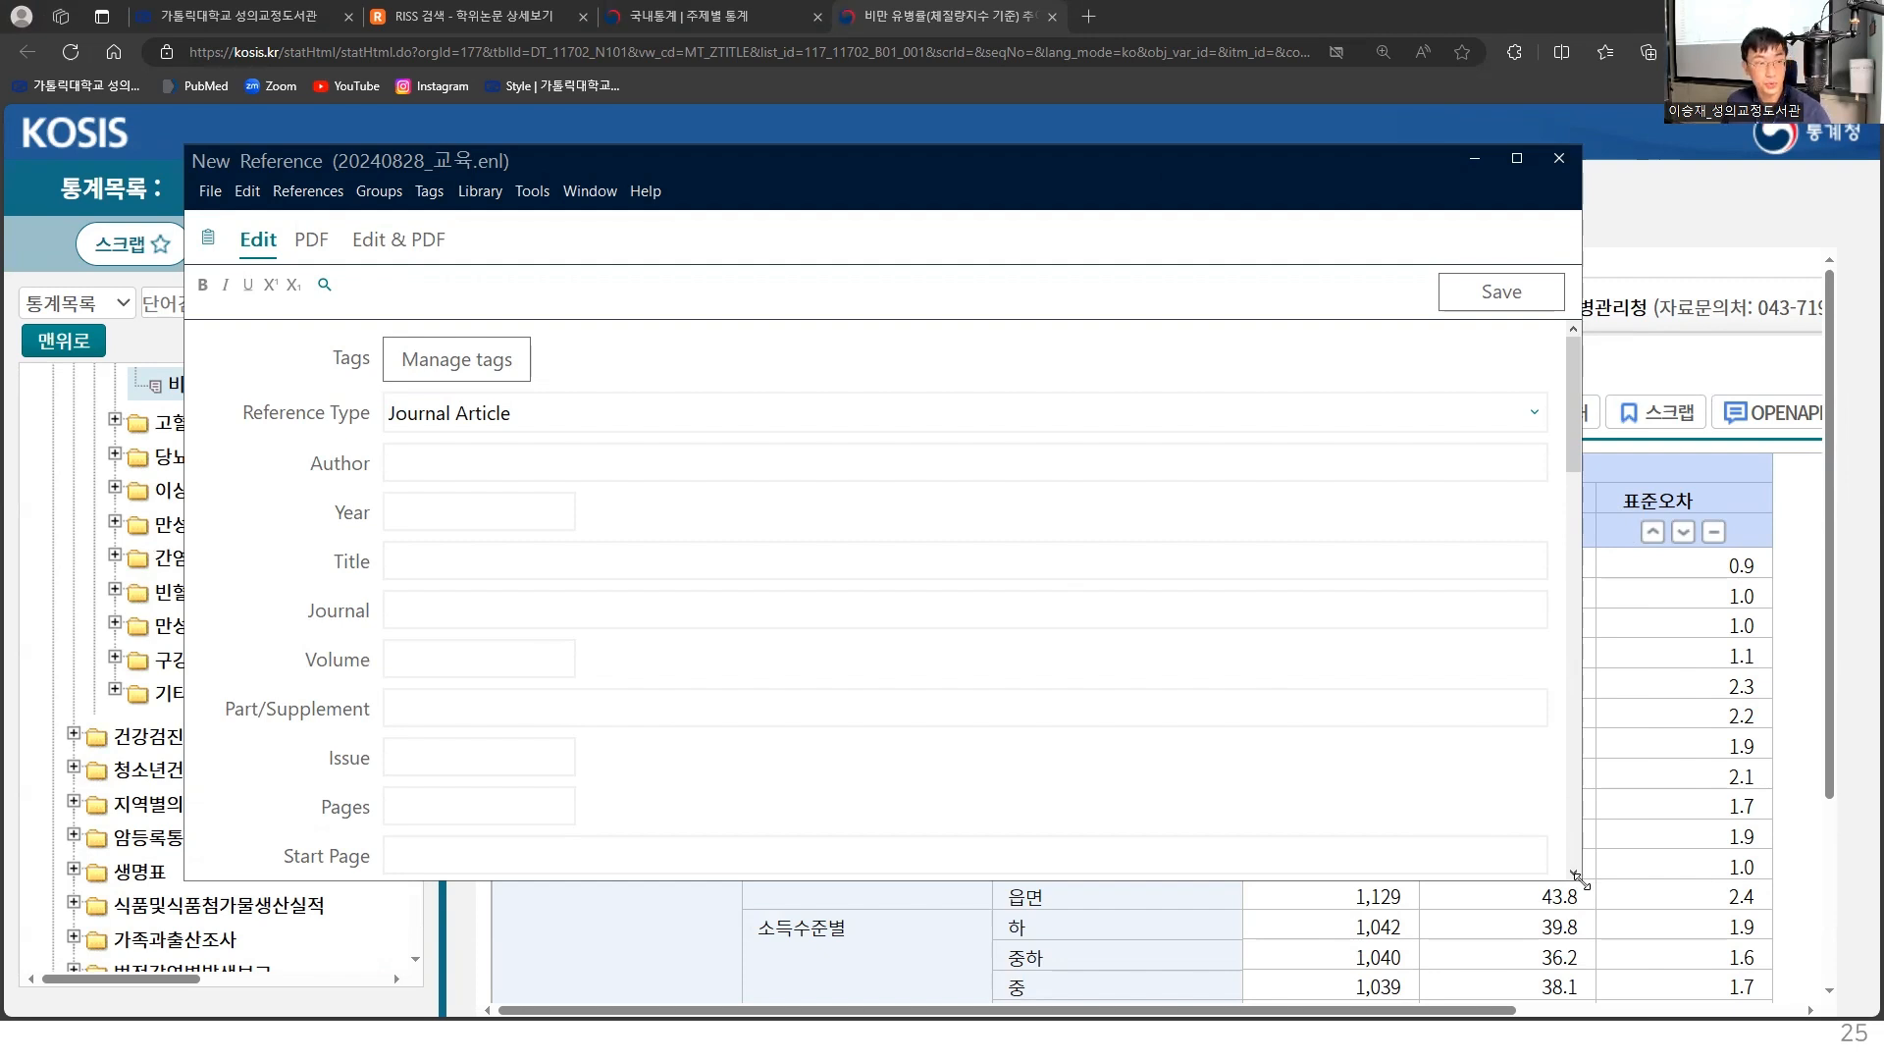
drag(1576, 875, 788, 998)
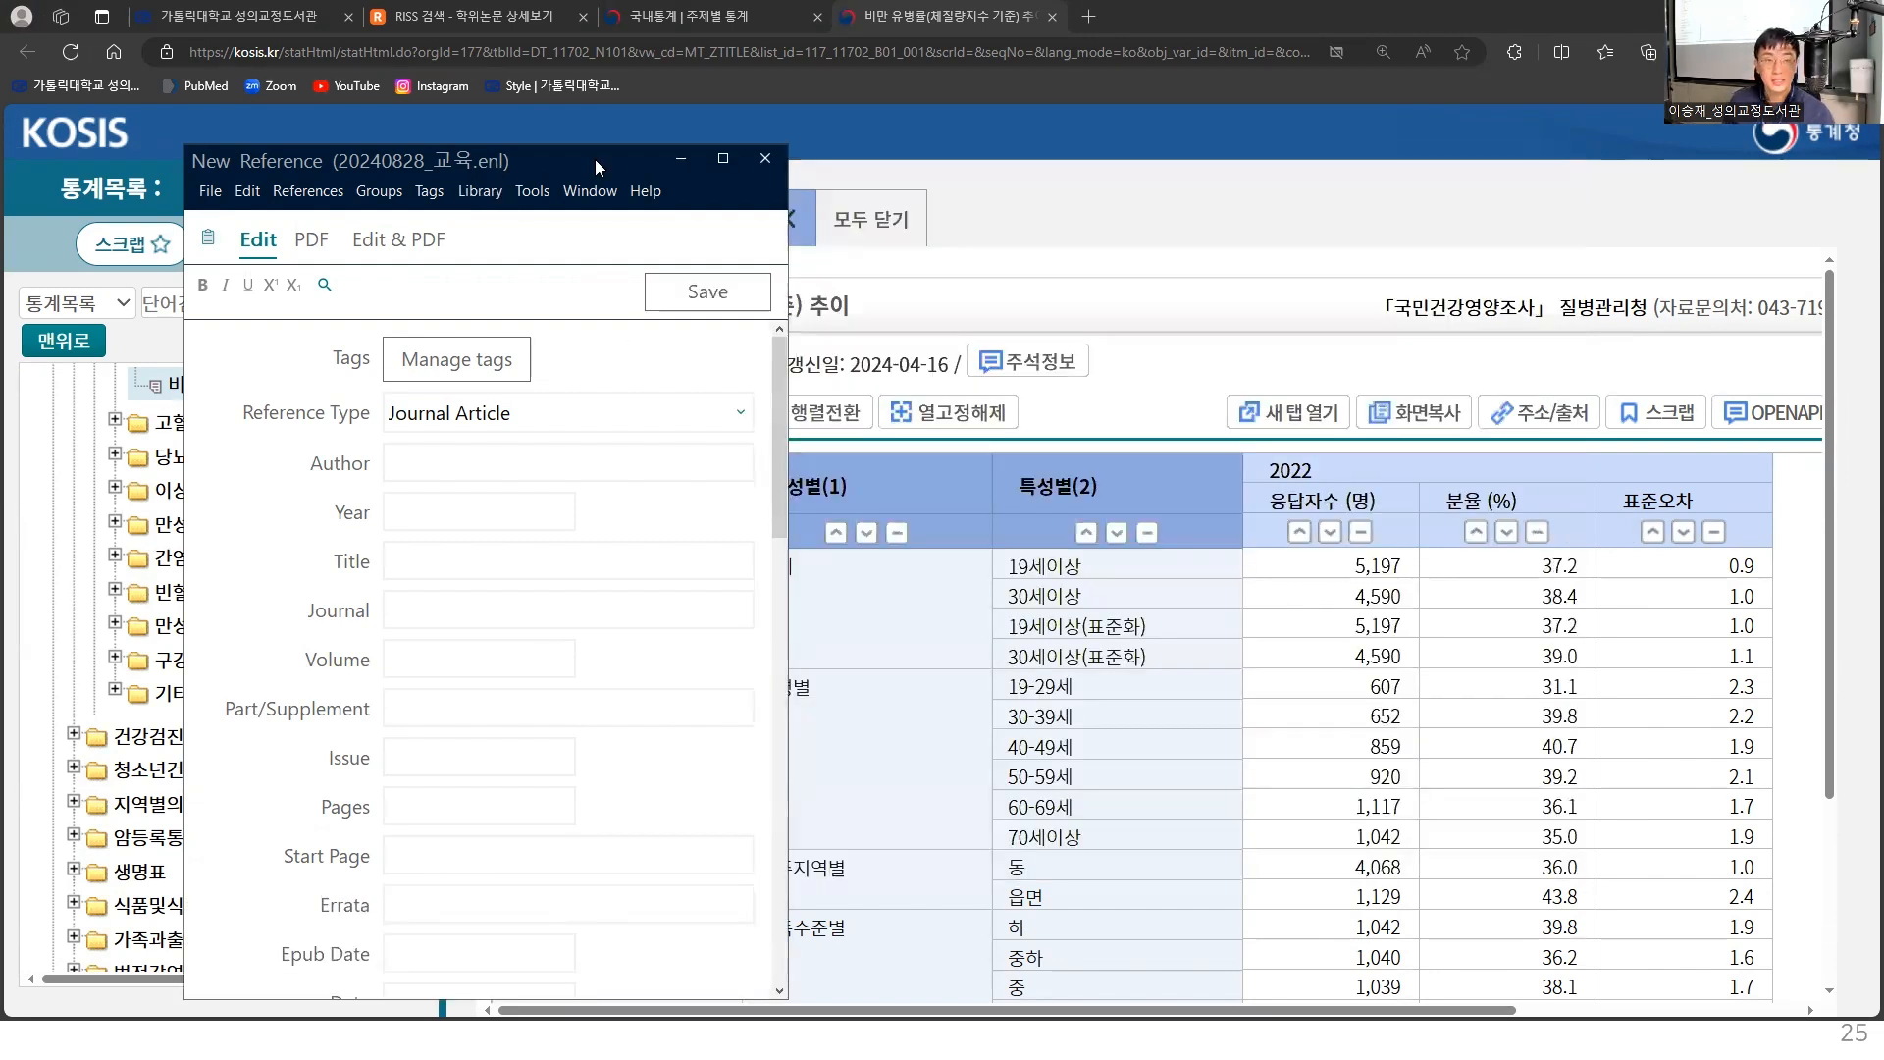
Move the new reference window aside and set its reference type to Web Page
drag(595, 159, 1517, 121)
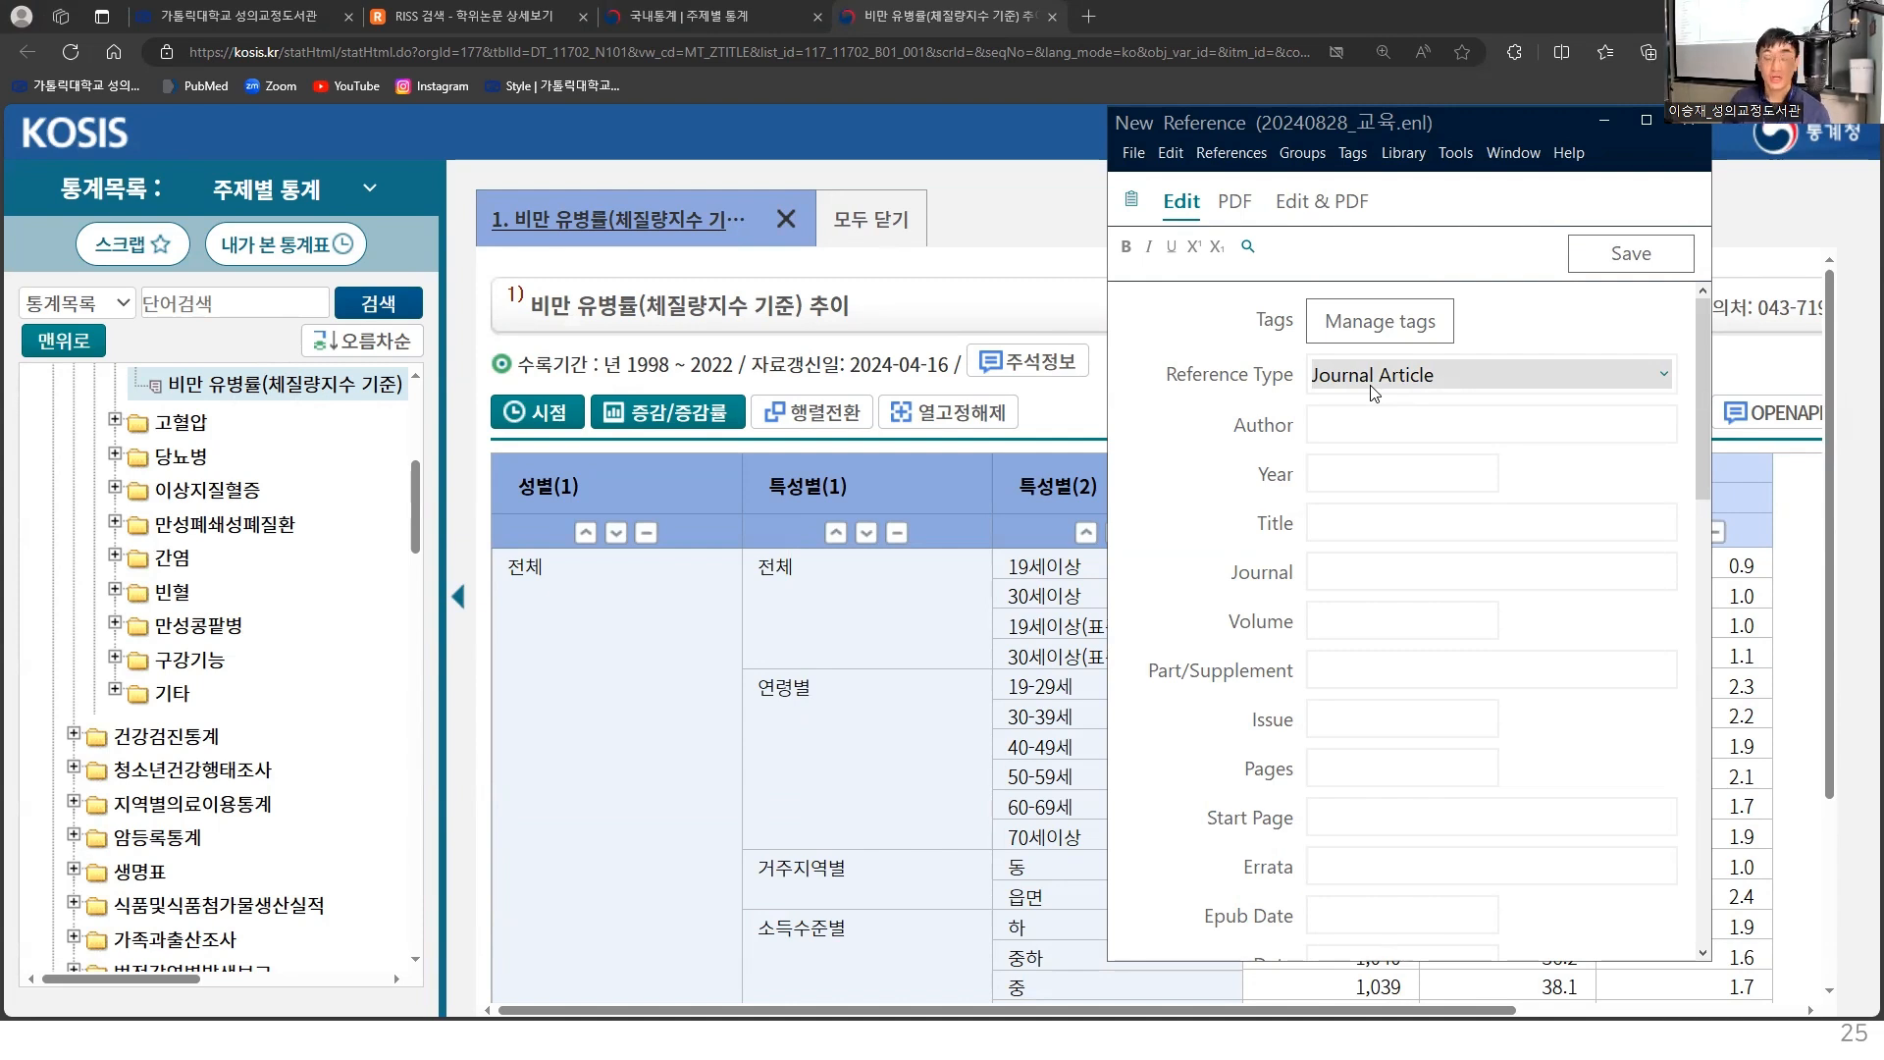
click(1499, 369)
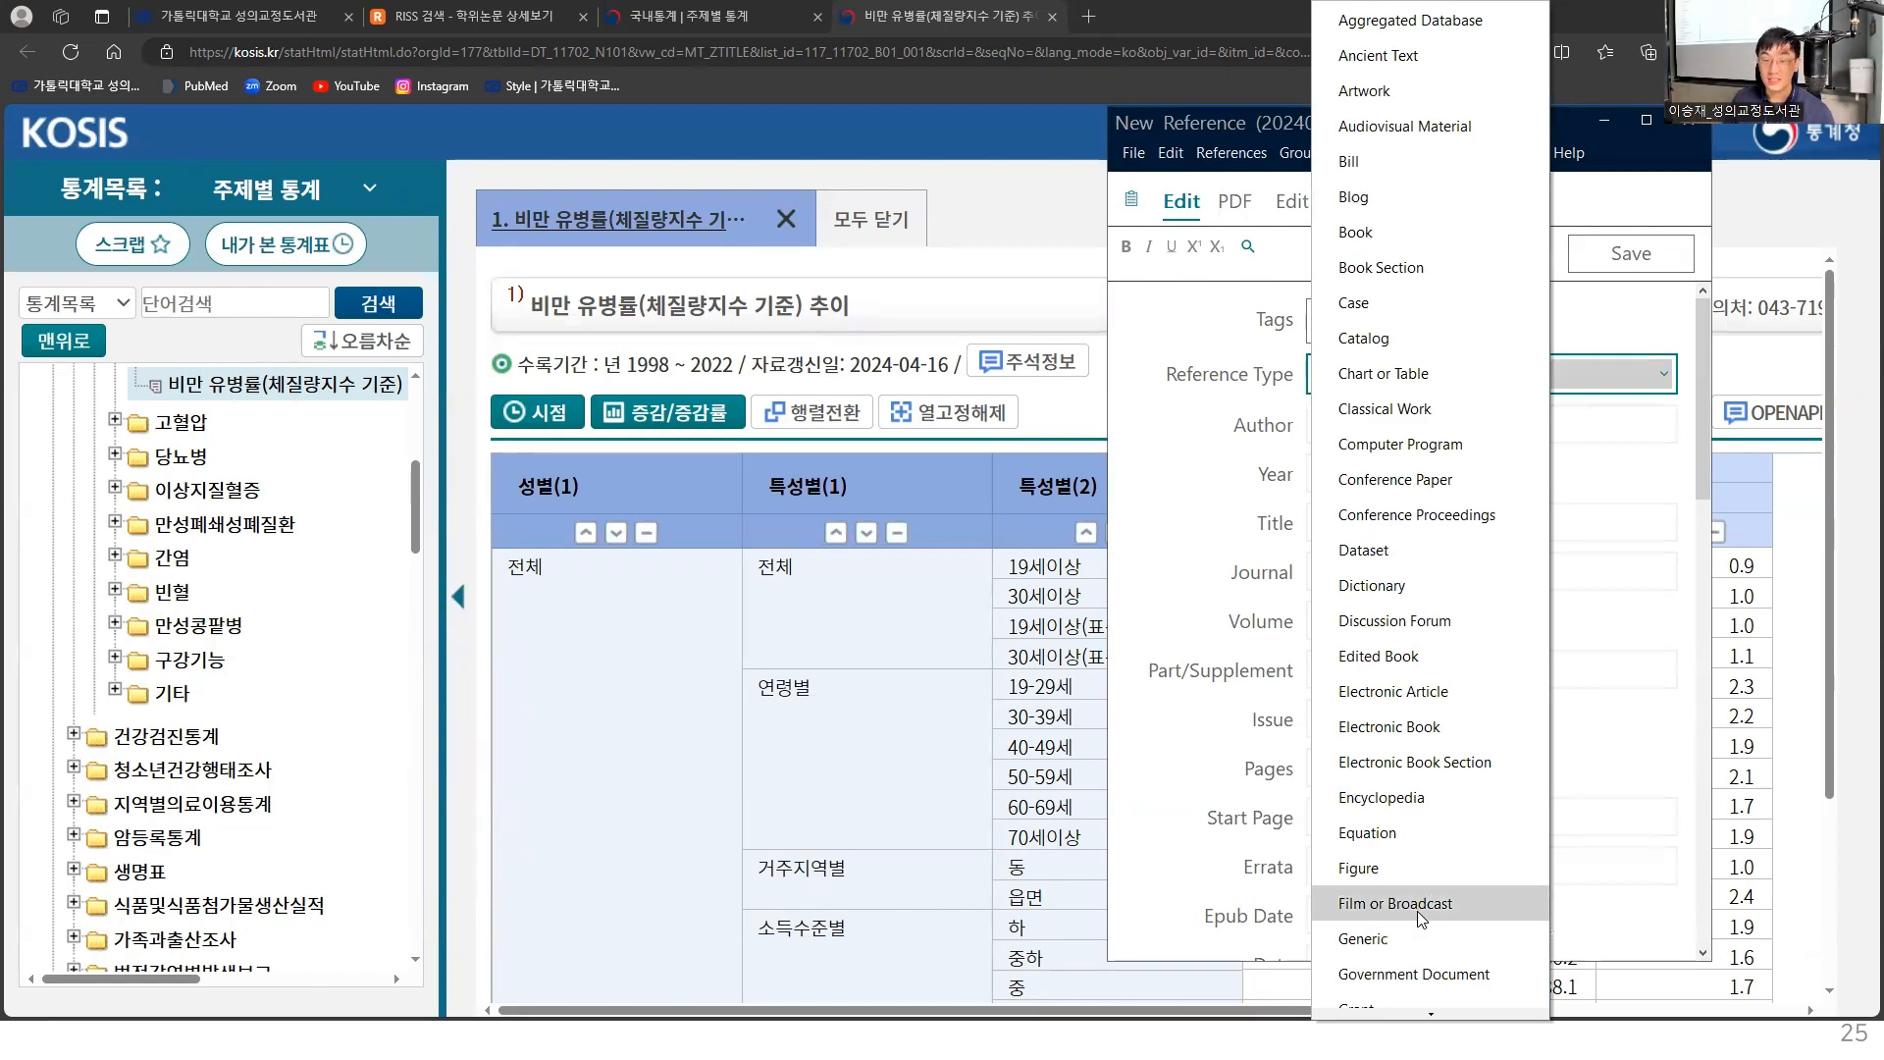
scroll(1418, 918, down, 2)
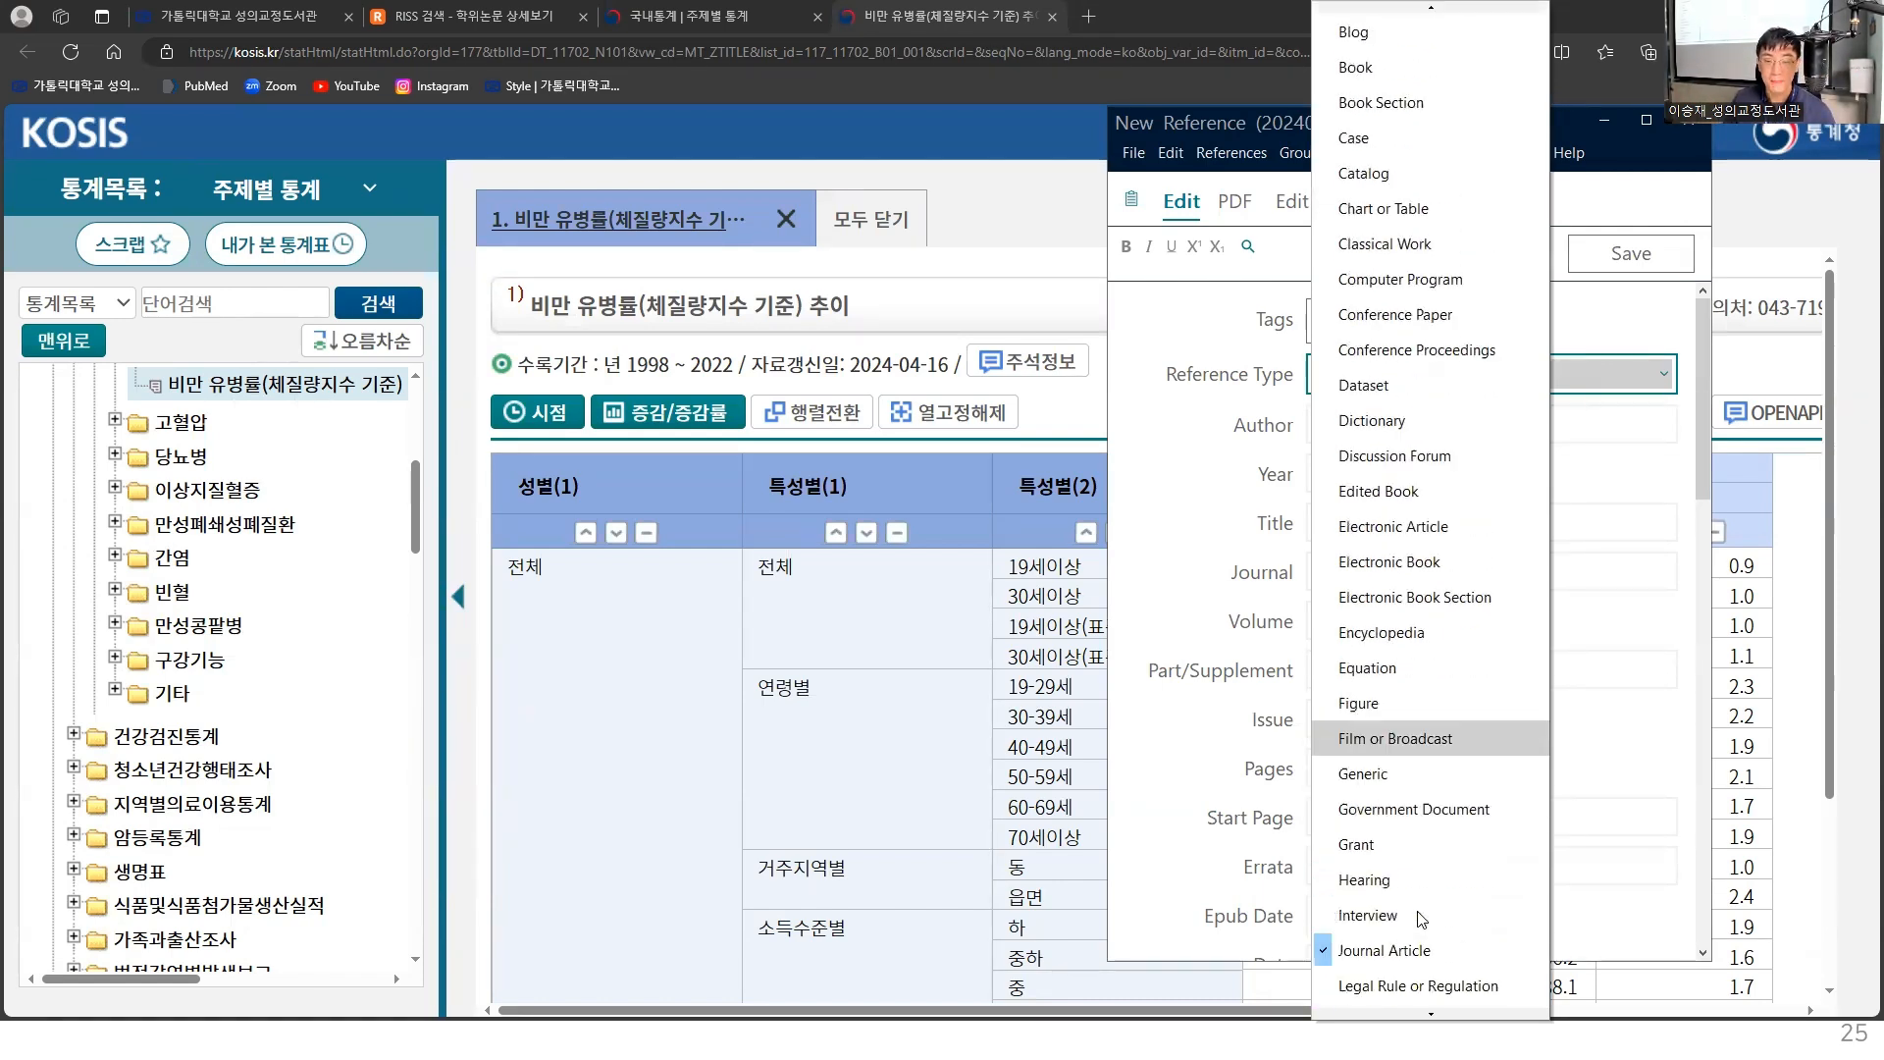
scroll(1404, 884, down, 2)
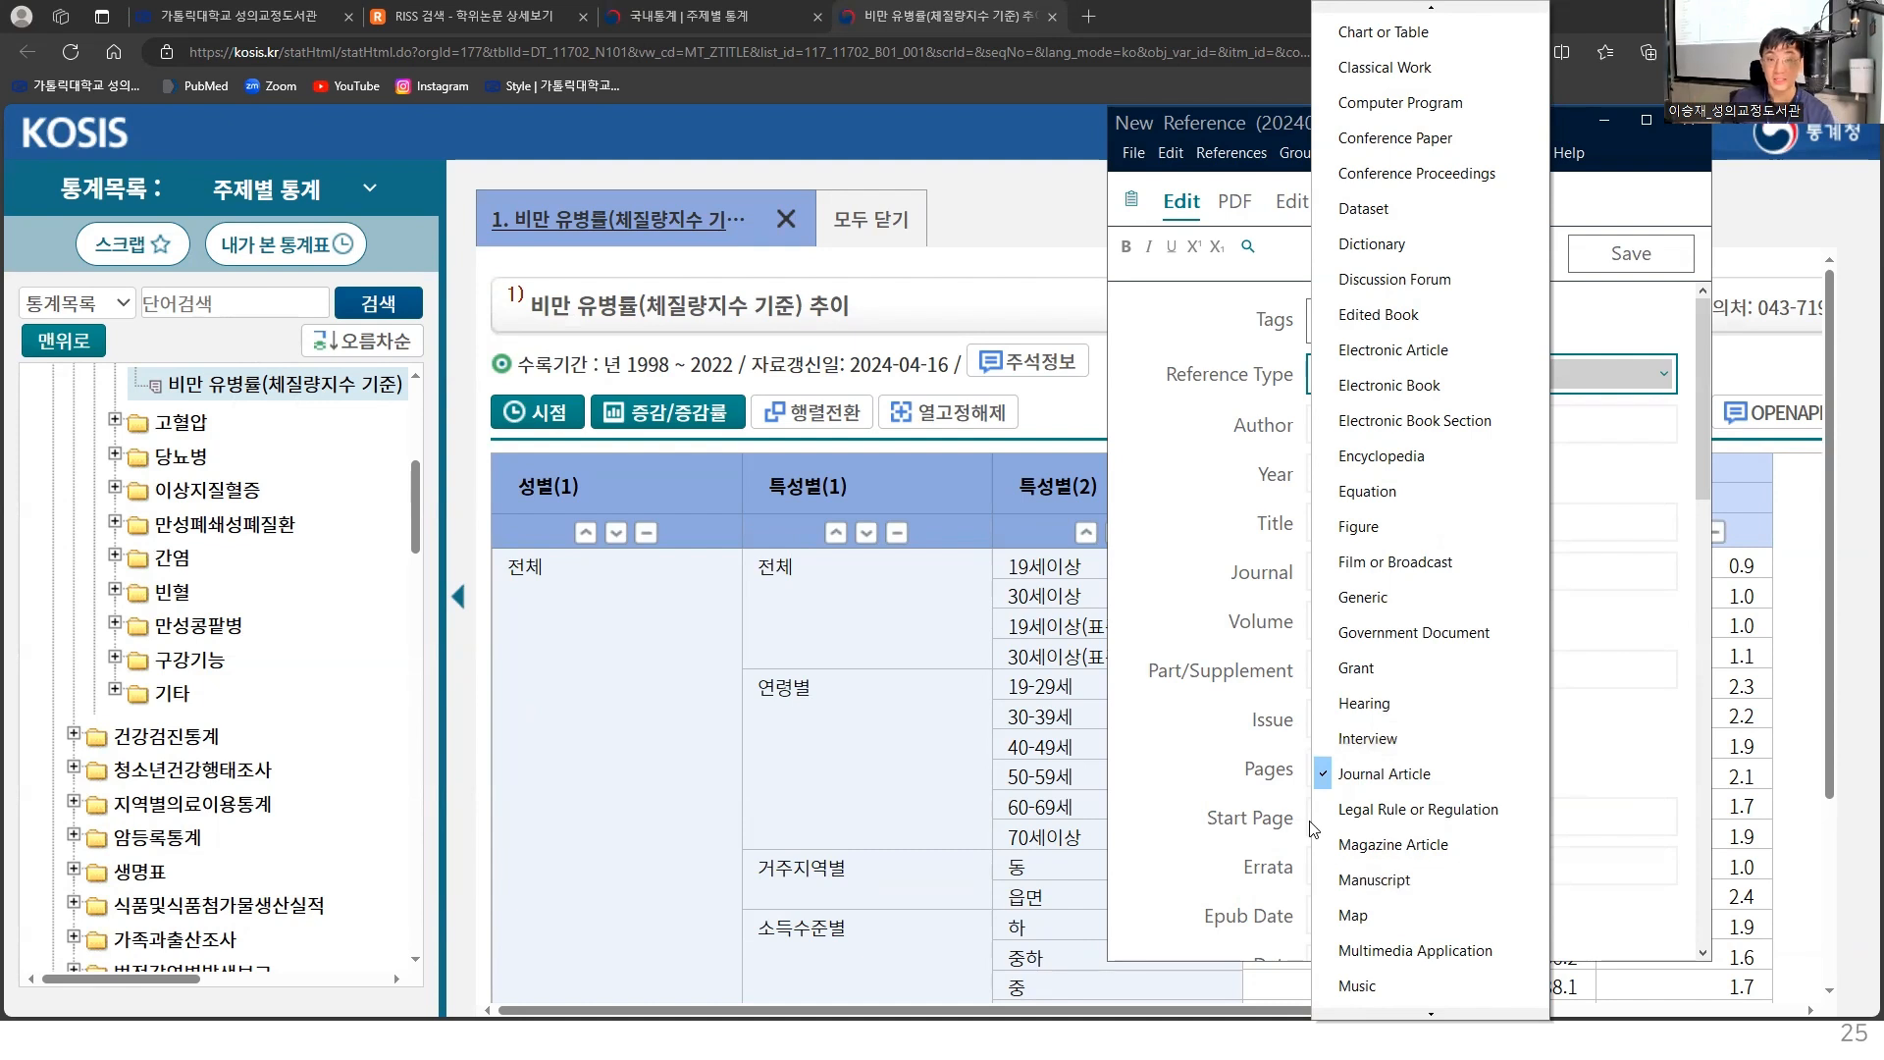
scroll(1428, 391, up, 1)
scroll(1428, 385, up, 3)
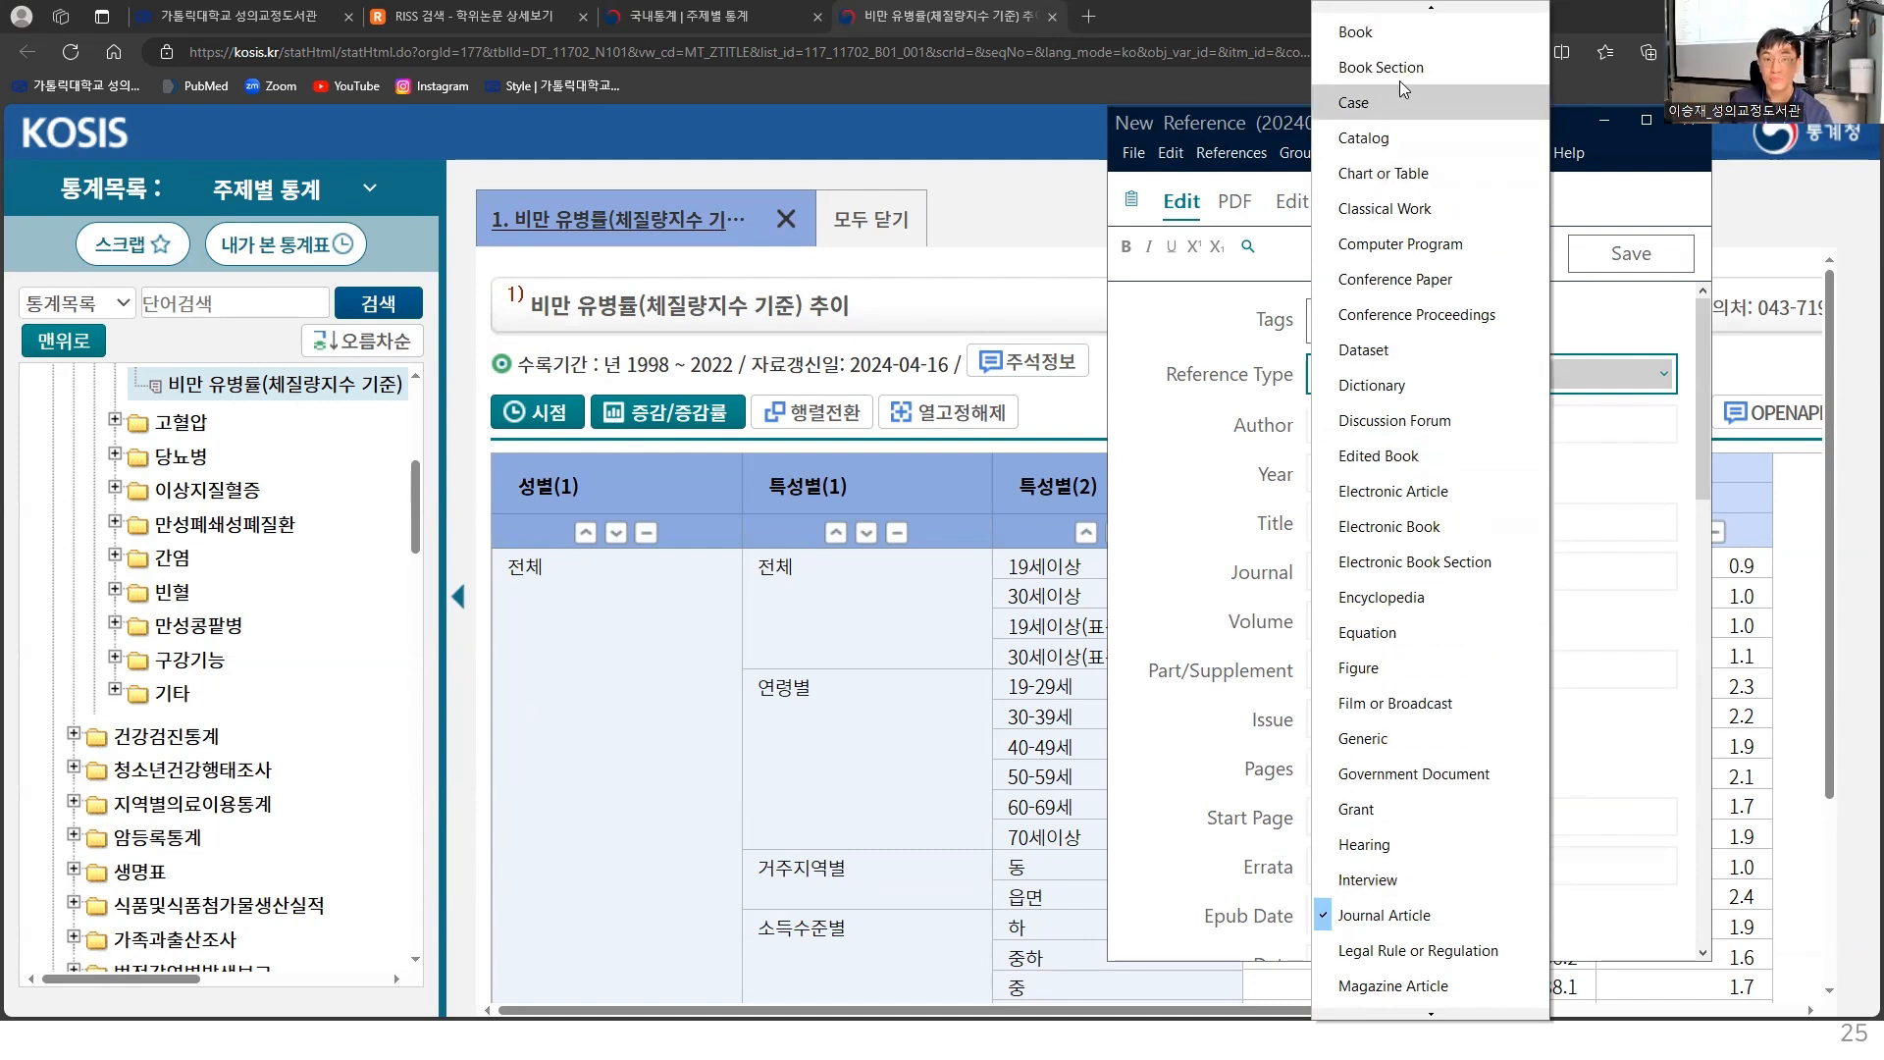
click(1430, 43)
click(1418, 387)
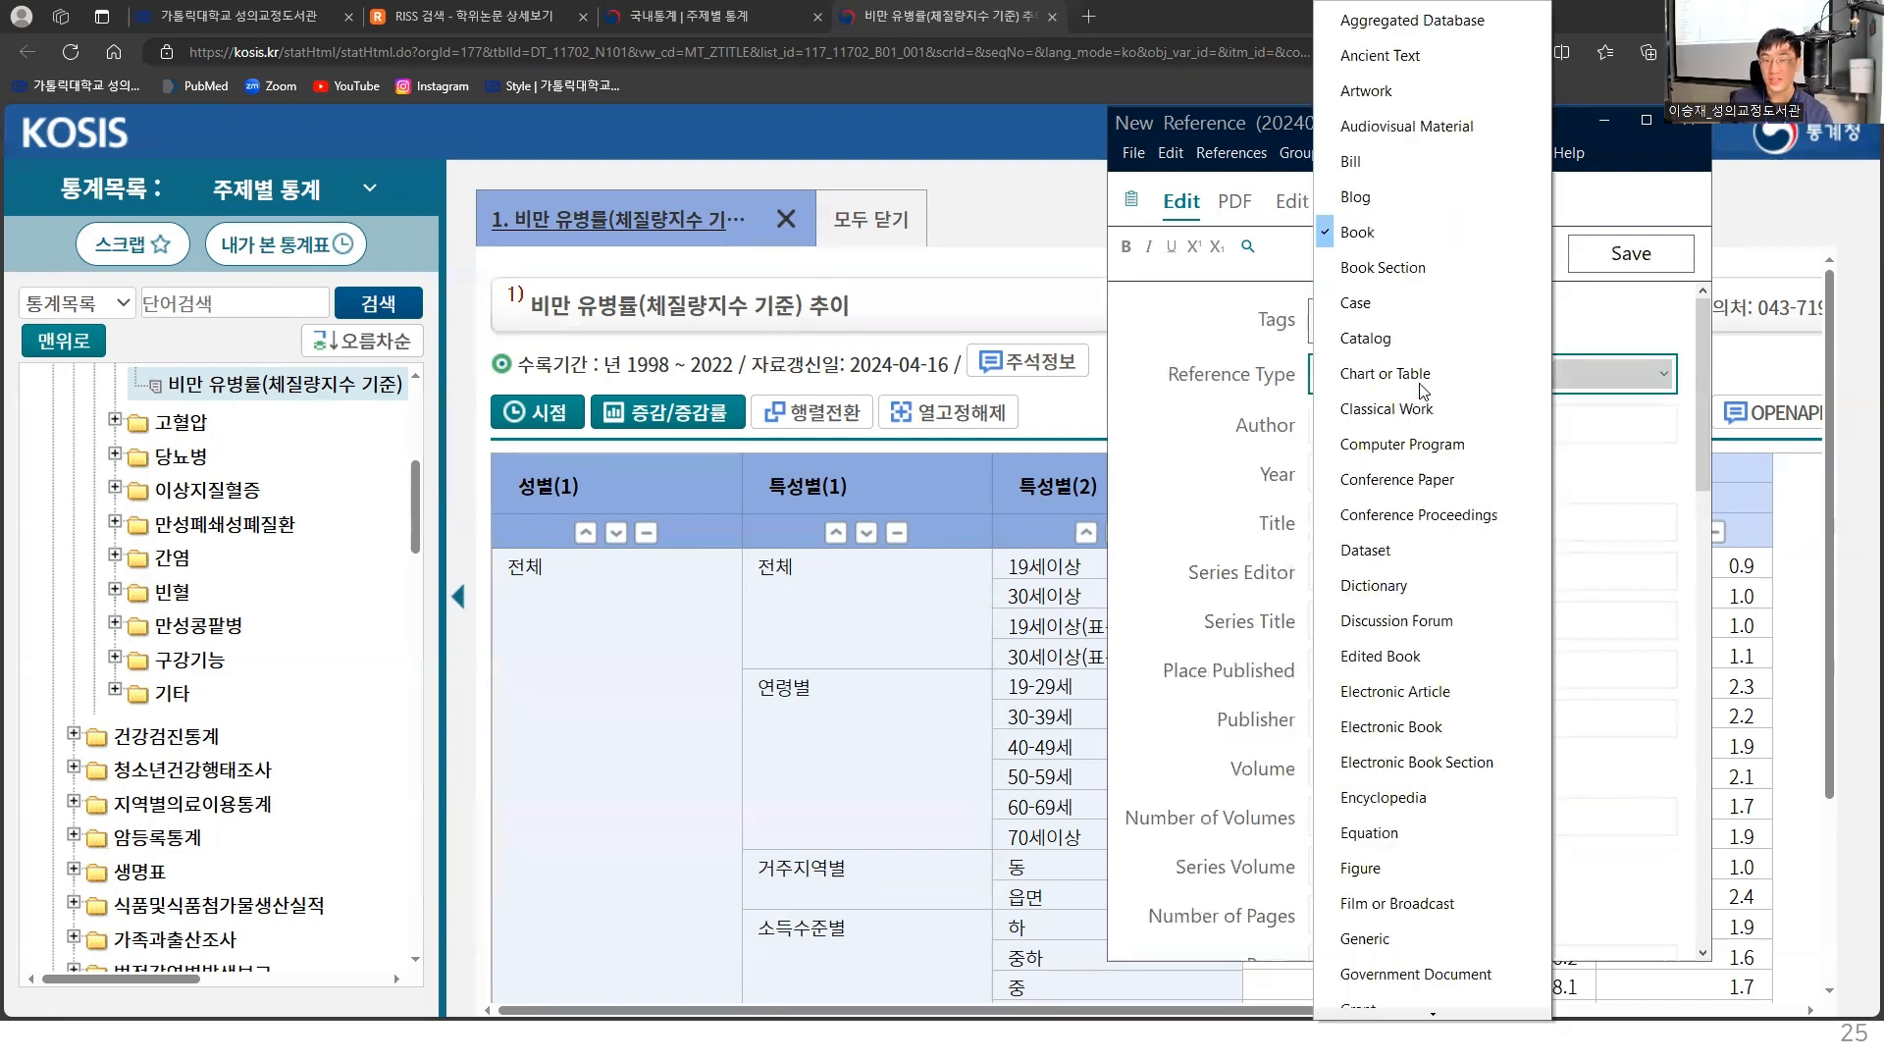
scroll(1436, 1021, down, 5)
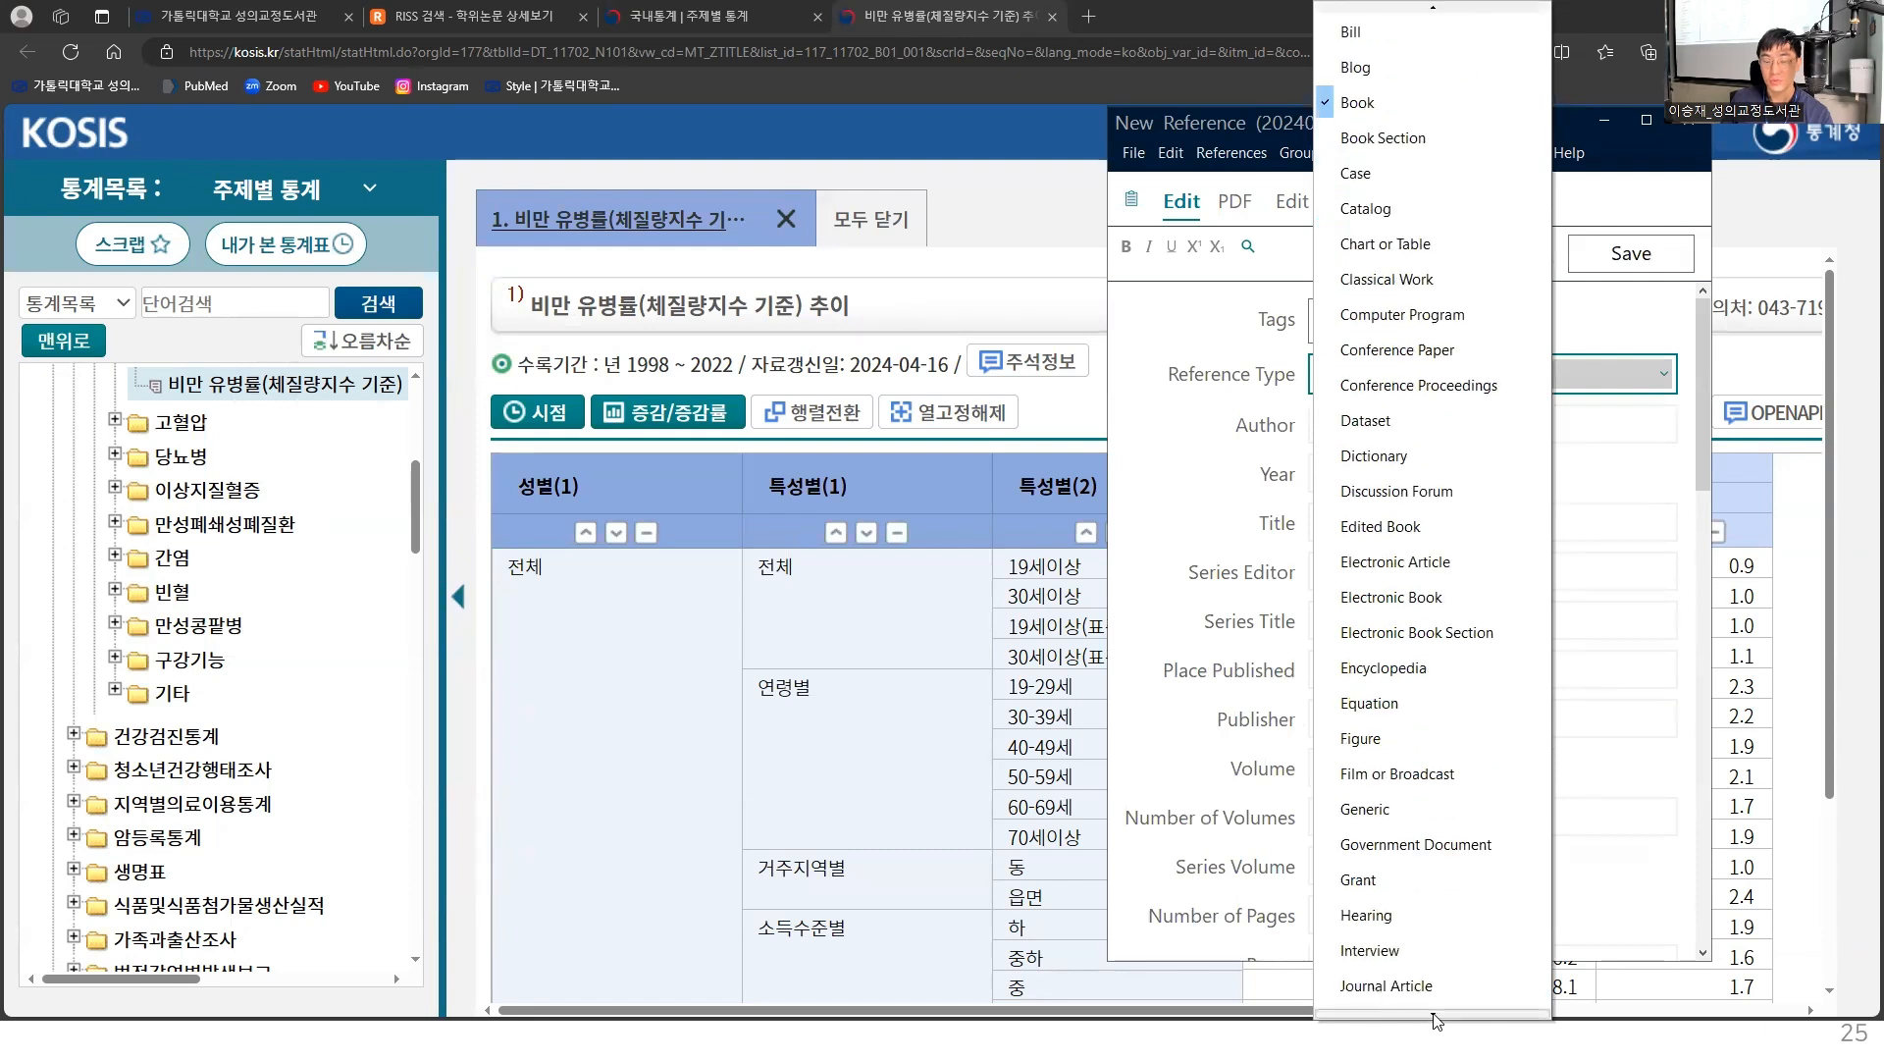
scroll(1436, 1021, down, 4)
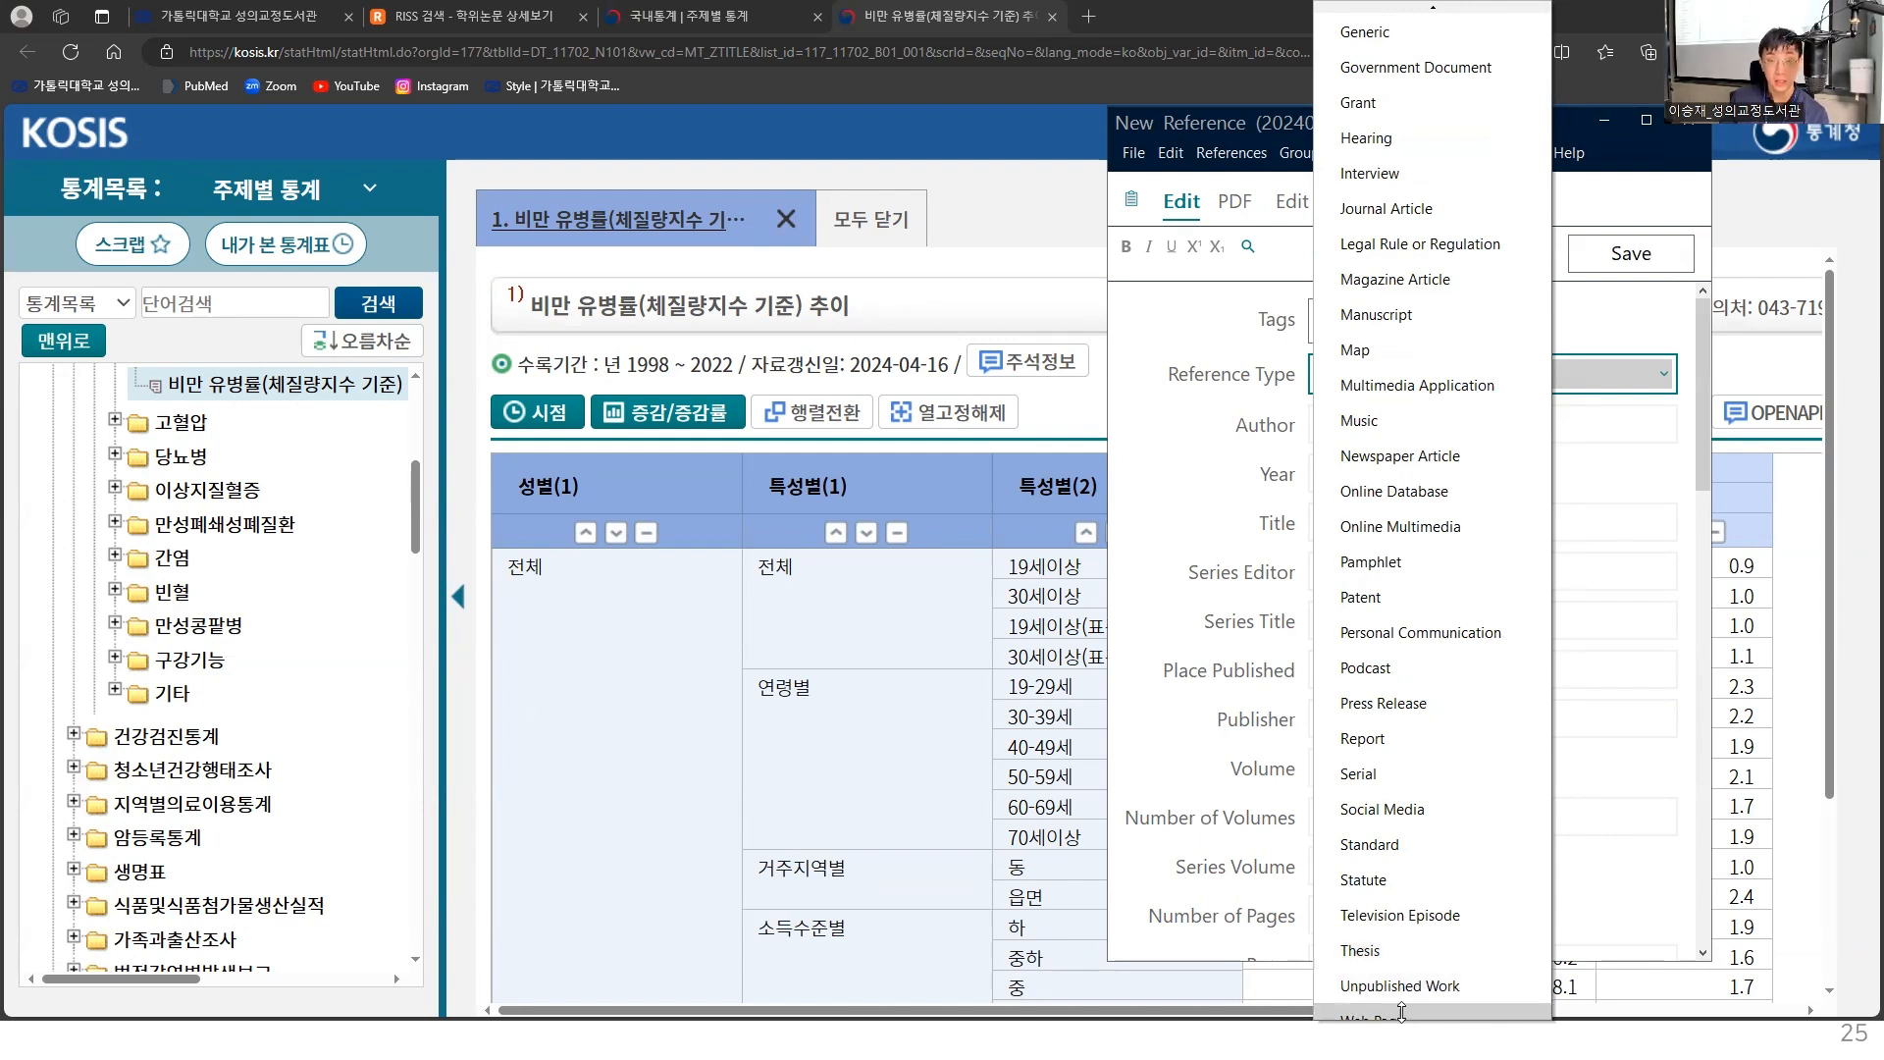
click(1403, 1011)
click(1157, 381)
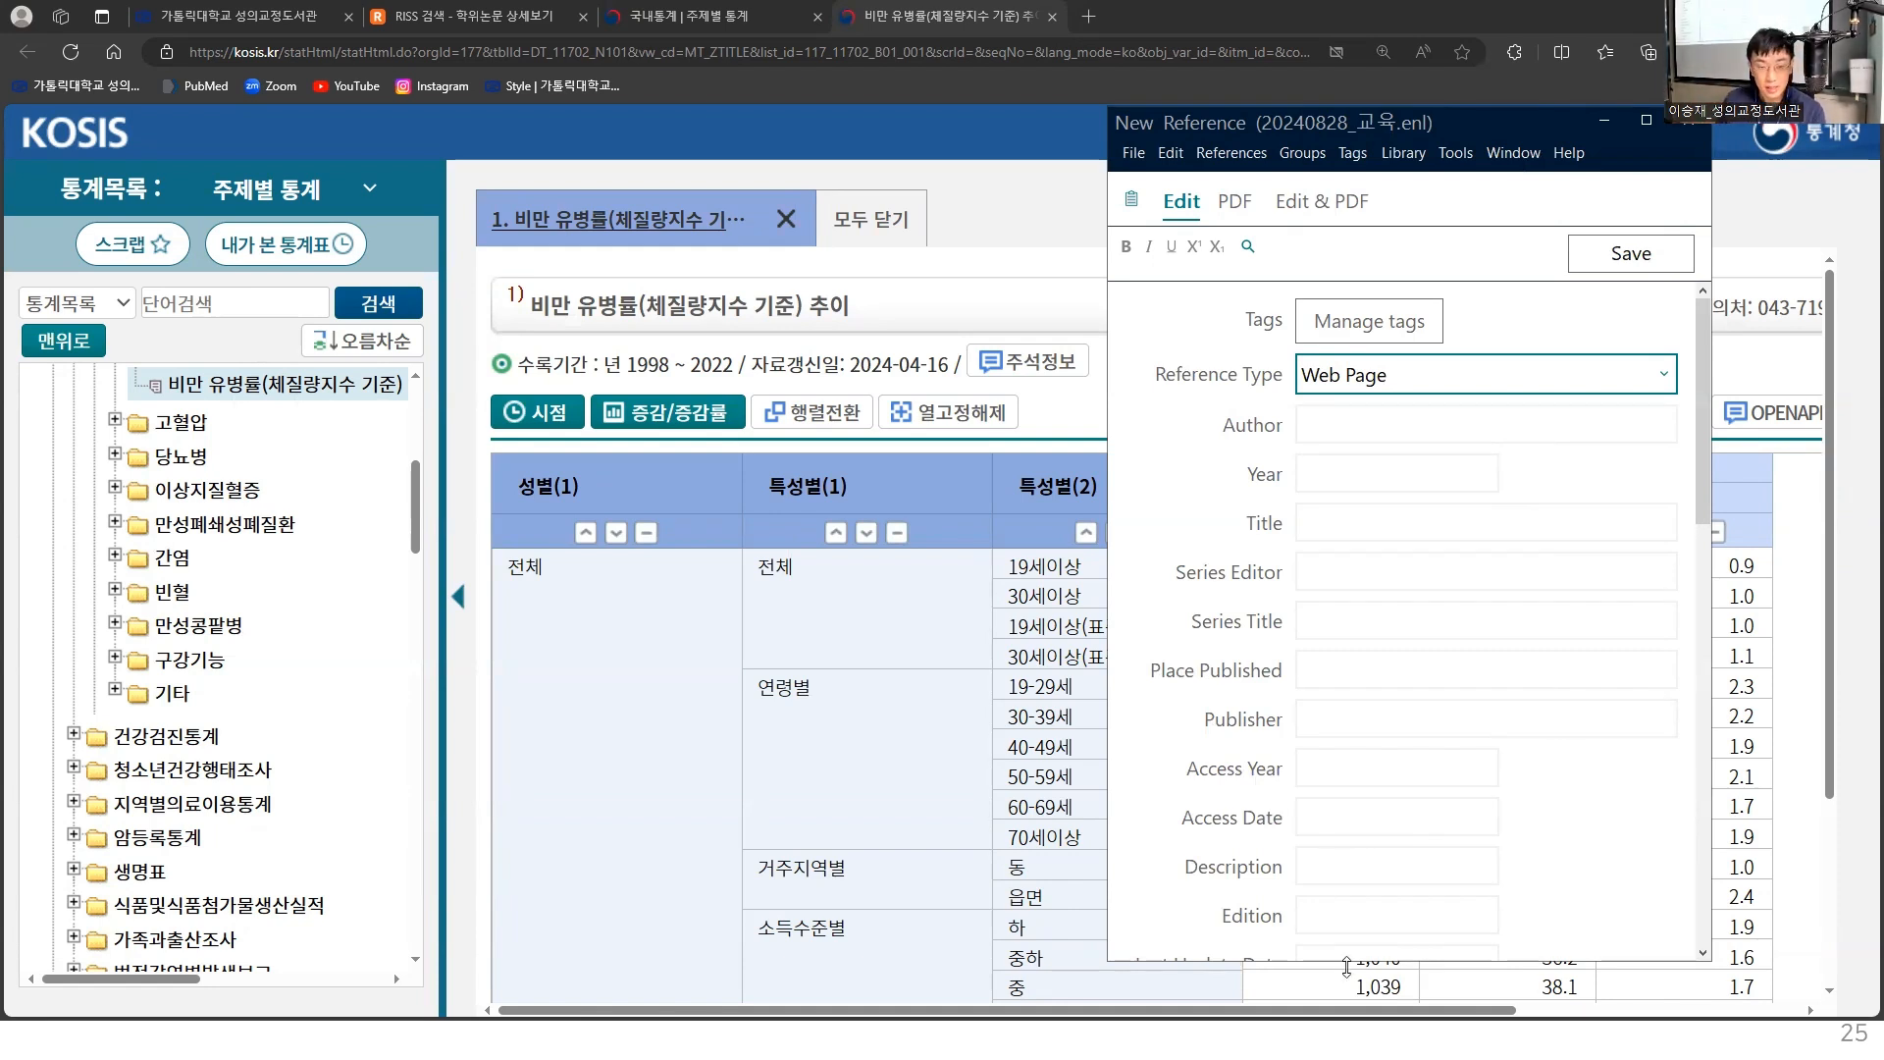
Enter 통계청, with its trailing comma as the reference's author
click(1330, 430)
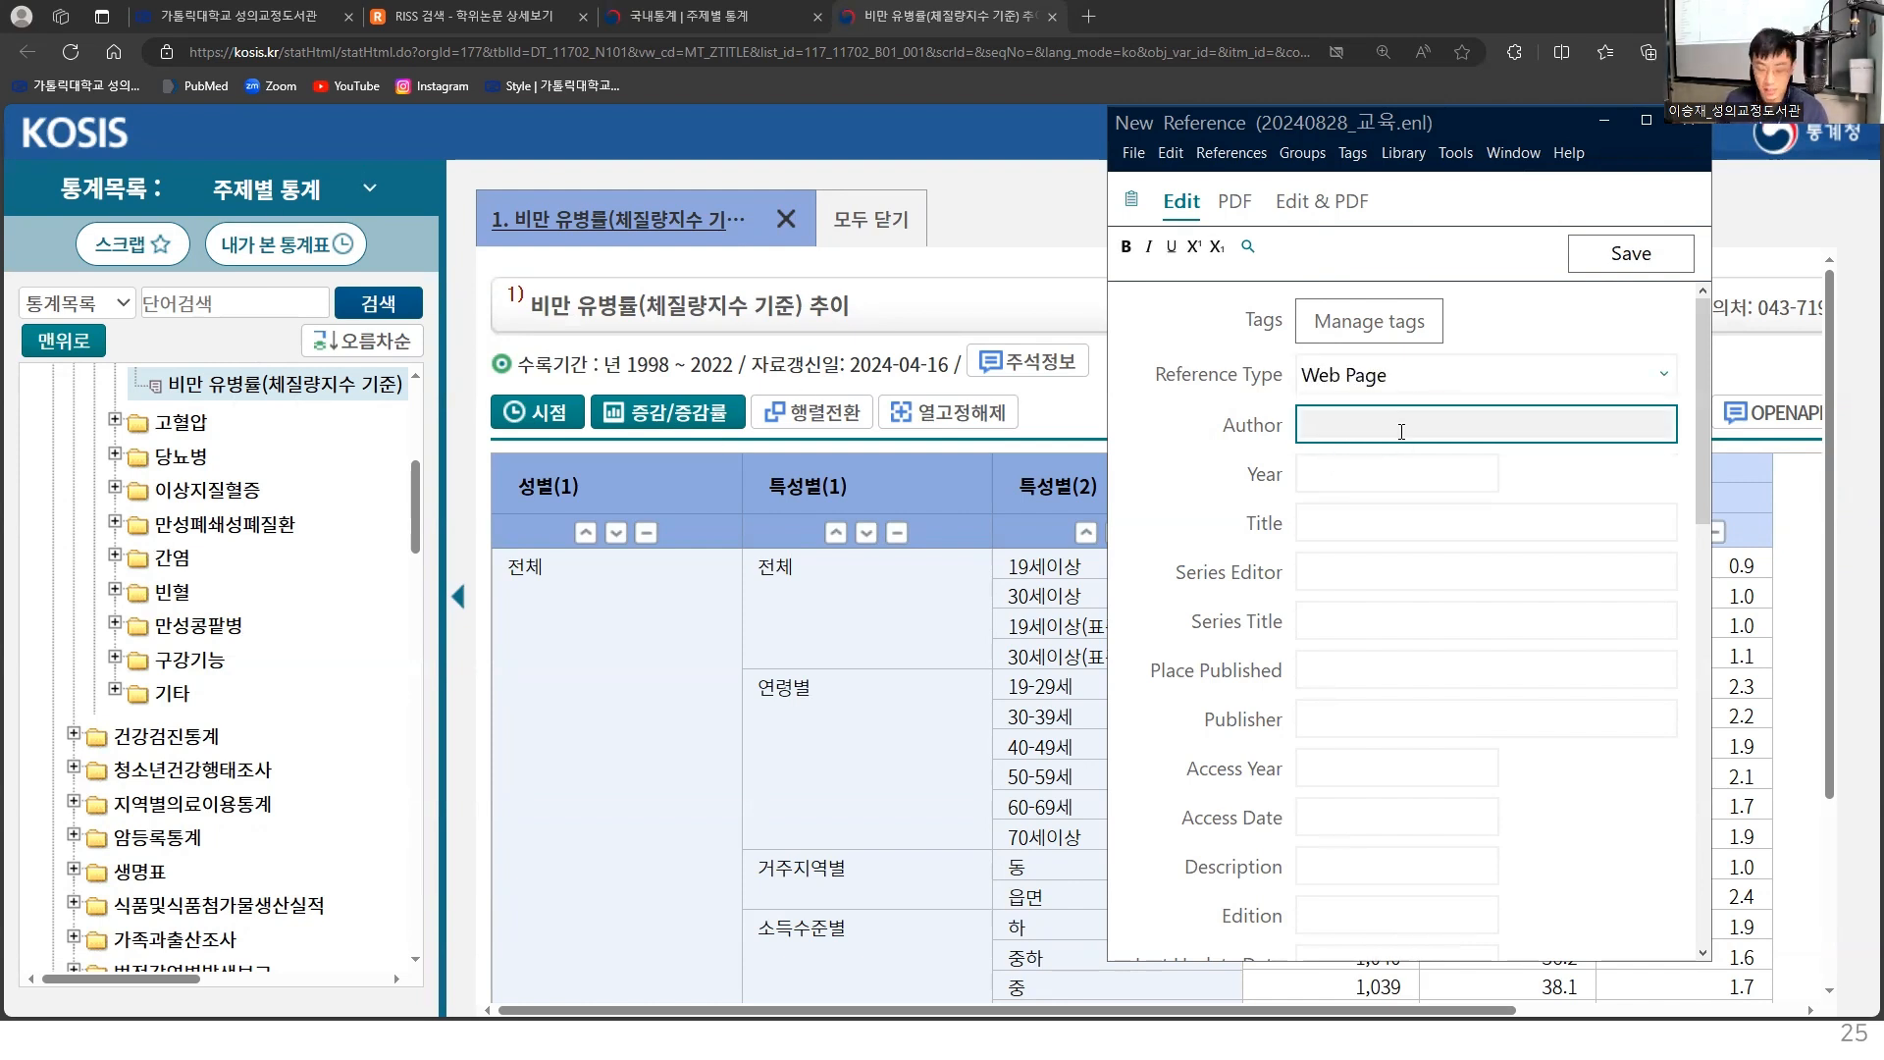
text(xhd)
text(통계청,)
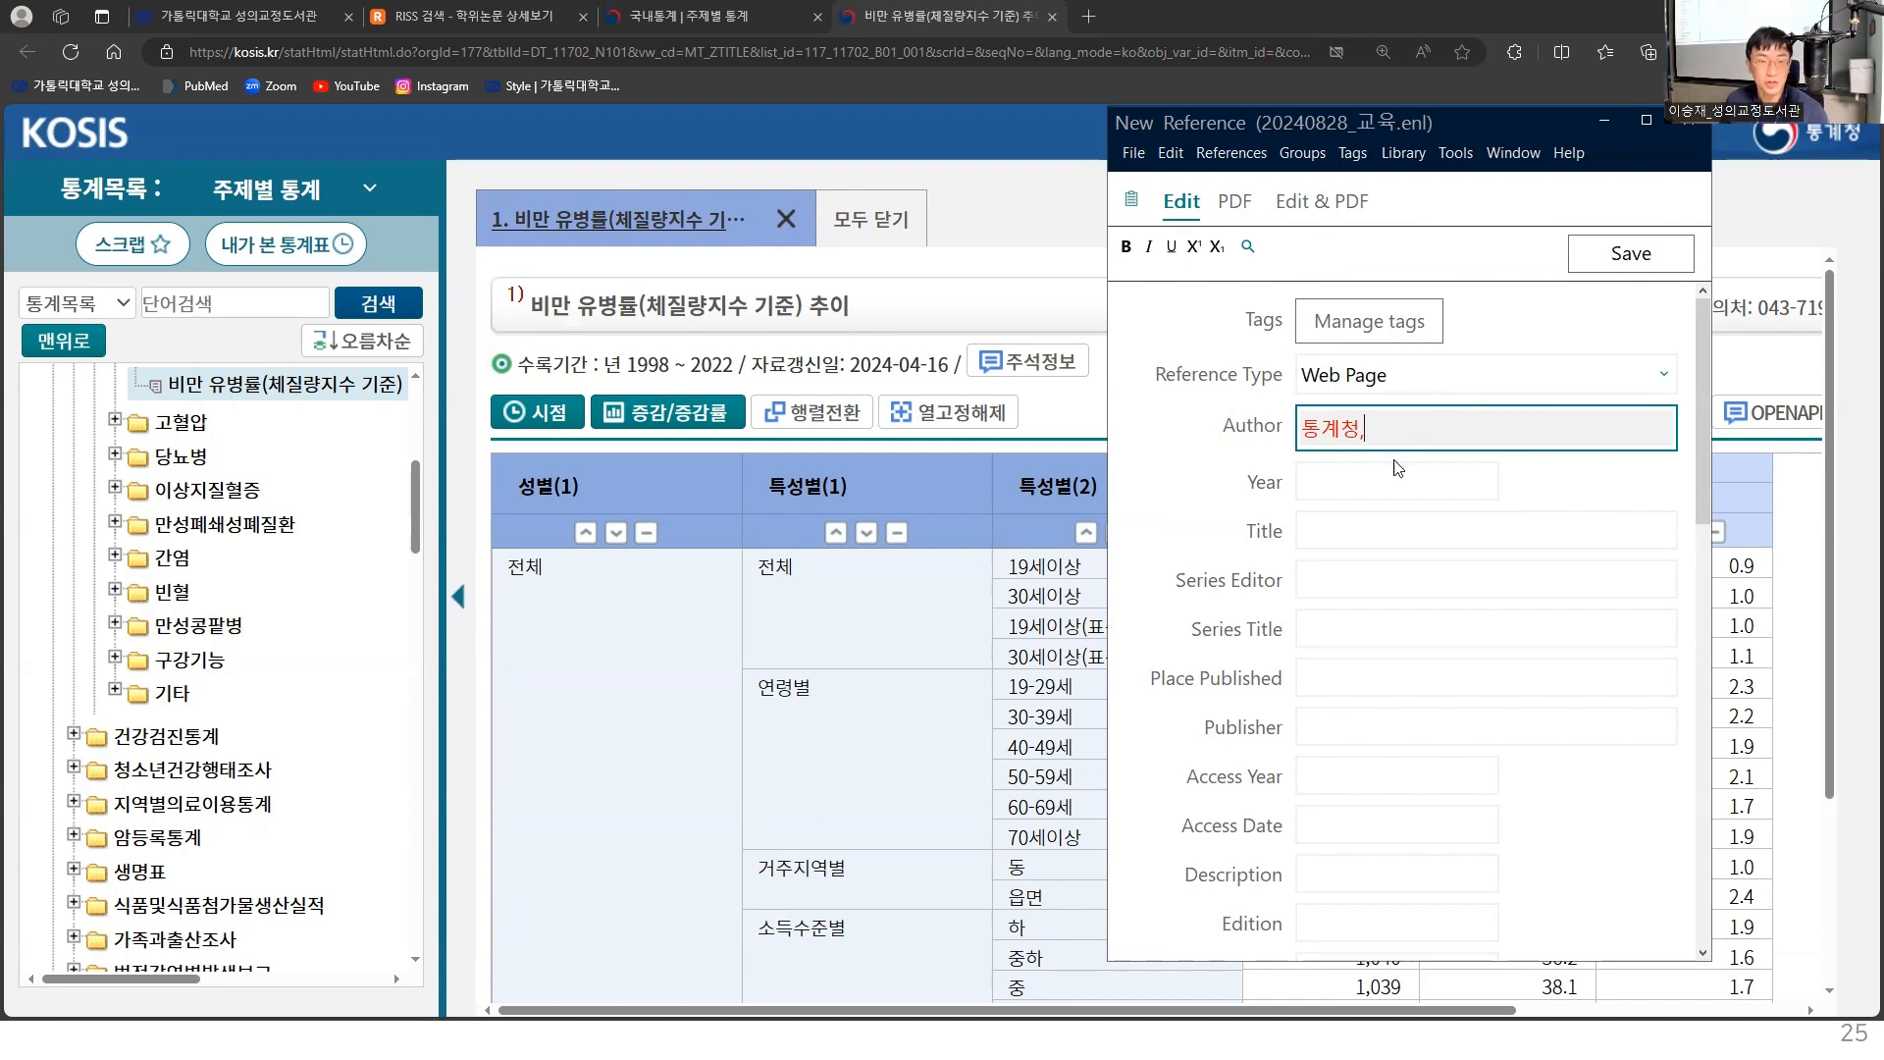
Locate the 자료갱신일 on the KOSIS table page and set the reference's year to 2024
click(1347, 522)
click(1345, 487)
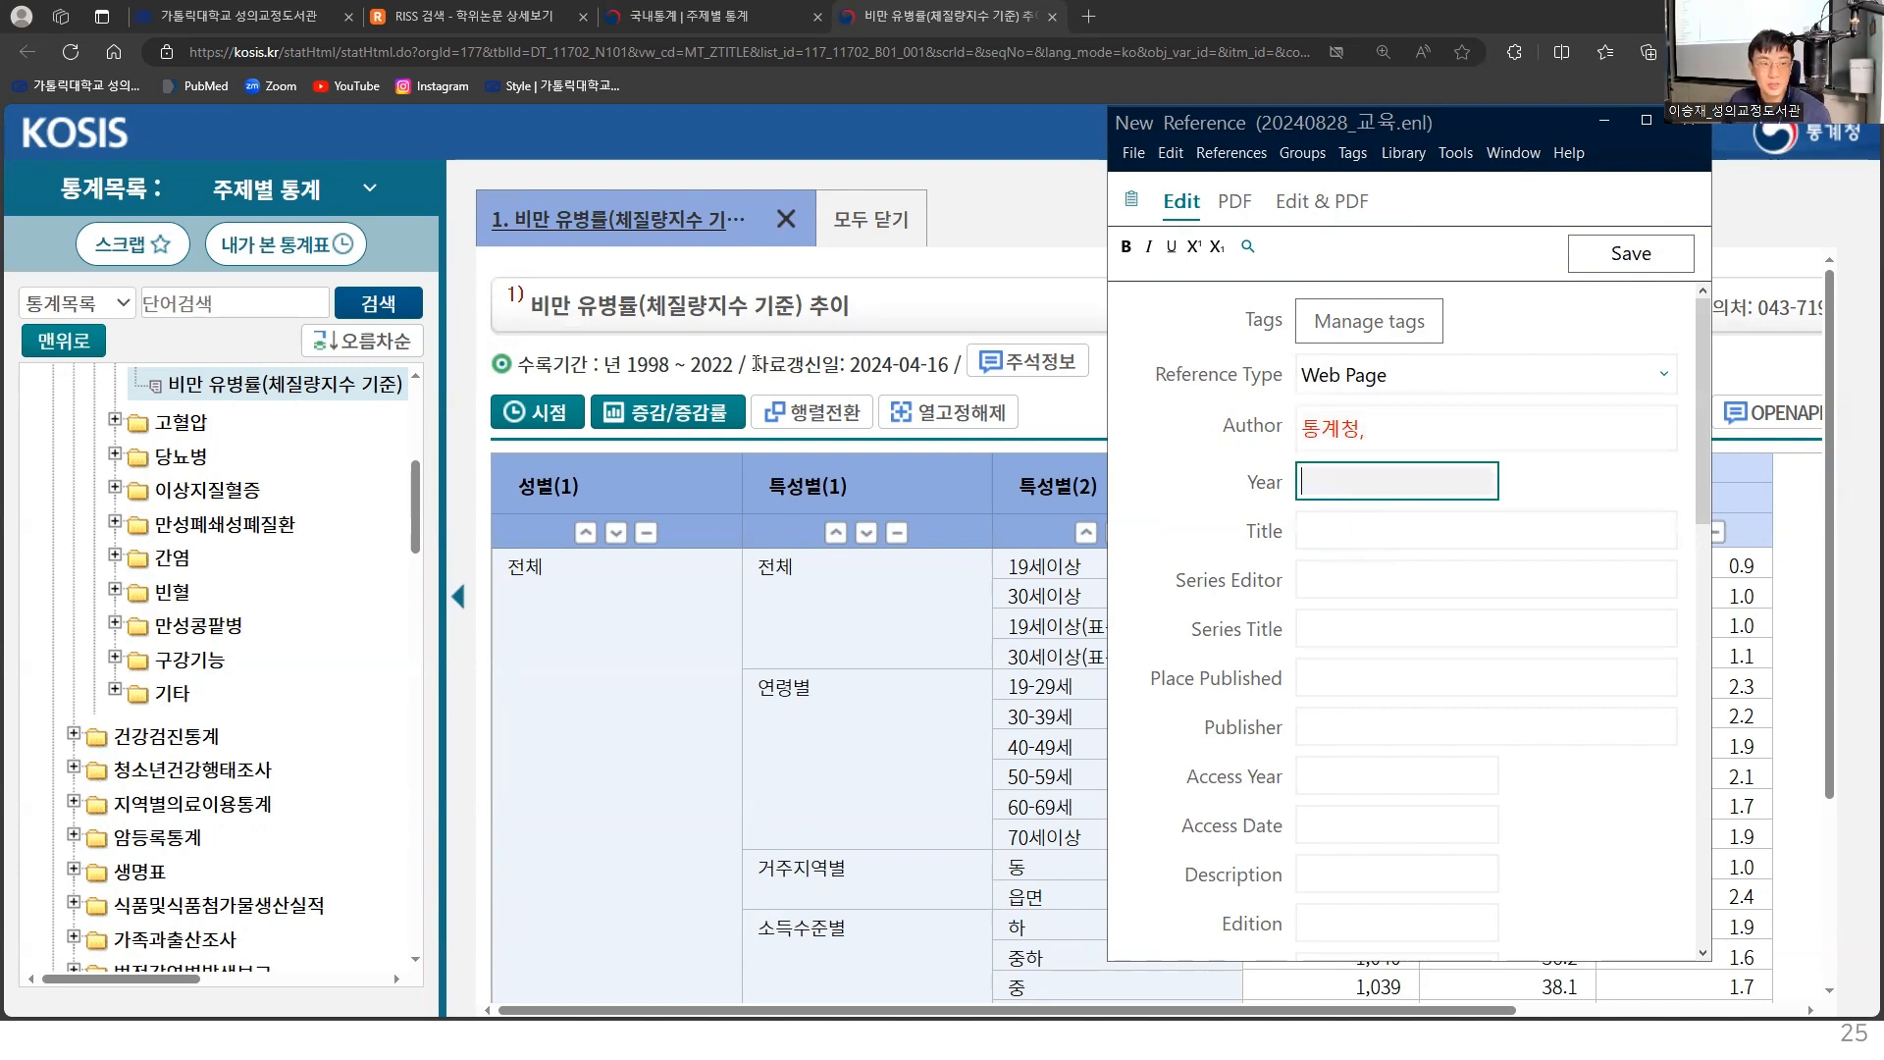
click(1069, 438)
scroll(1070, 438, up, 4)
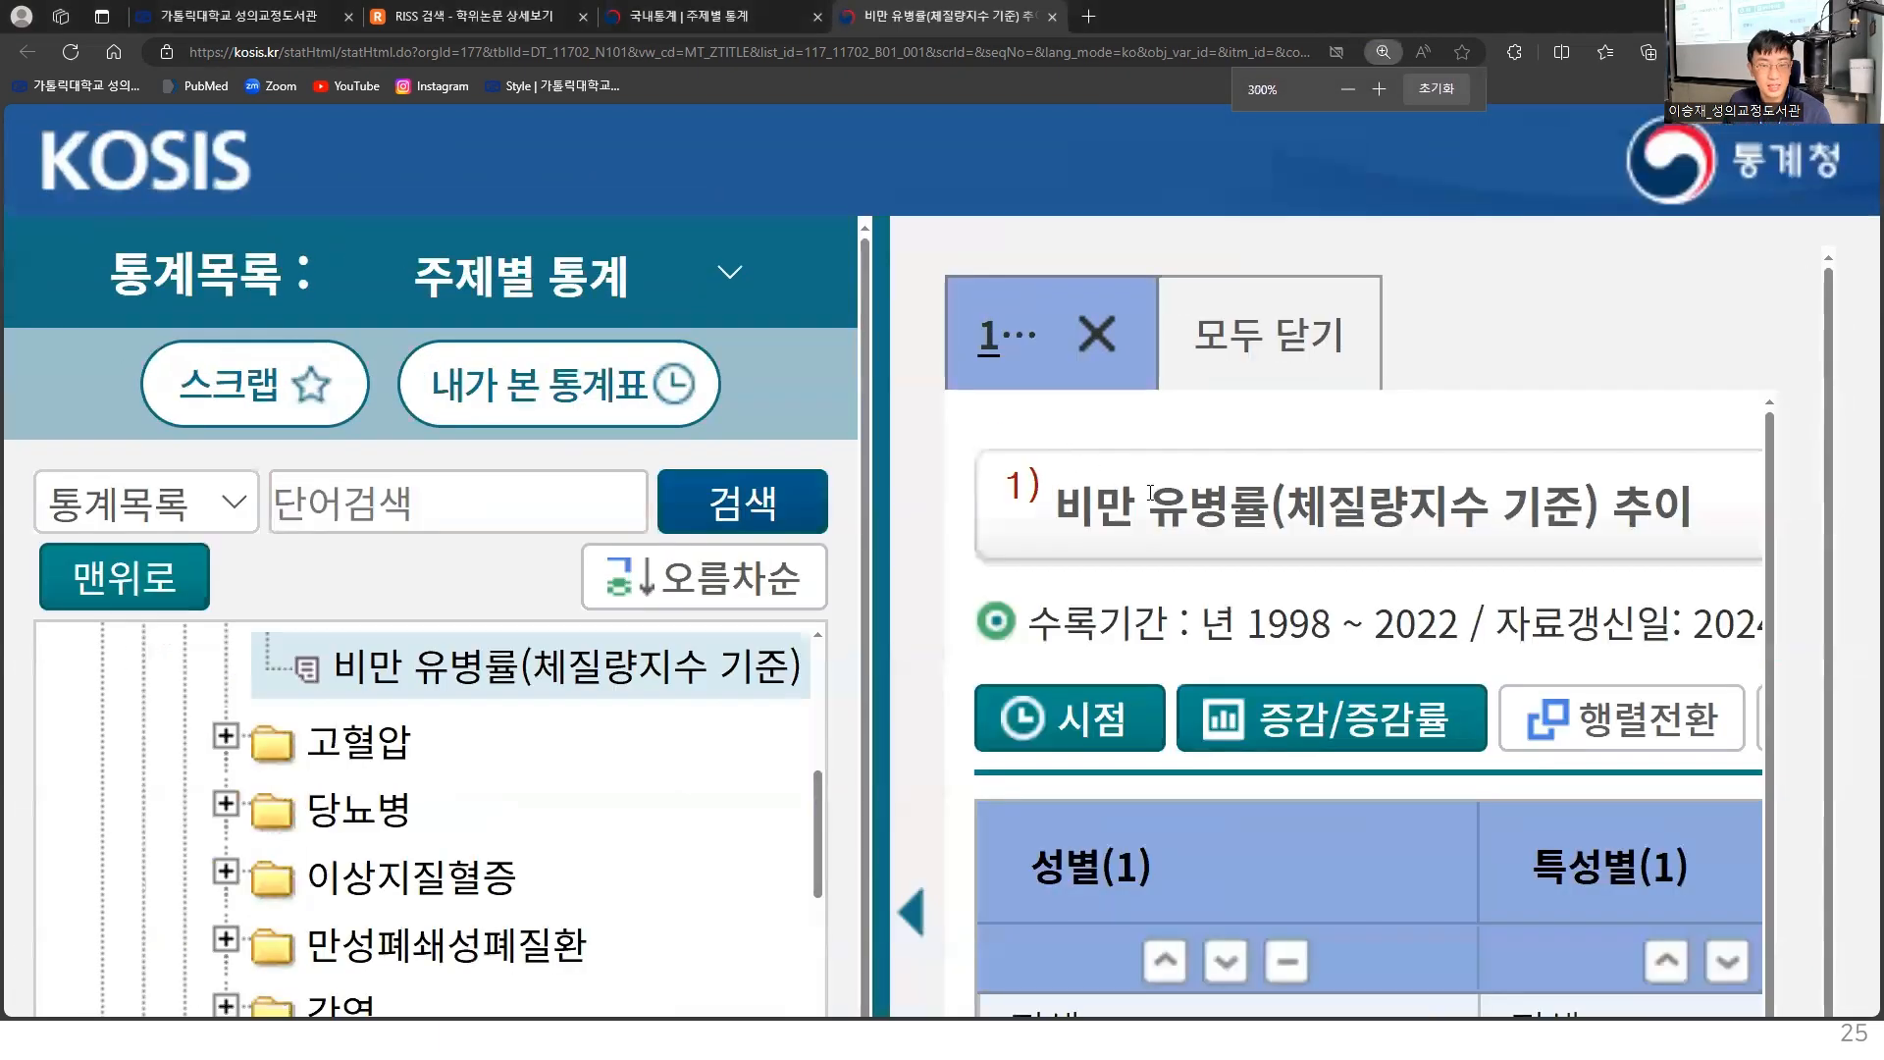
scroll(1158, 495, down, 1)
drag(1245, 538, 1580, 542)
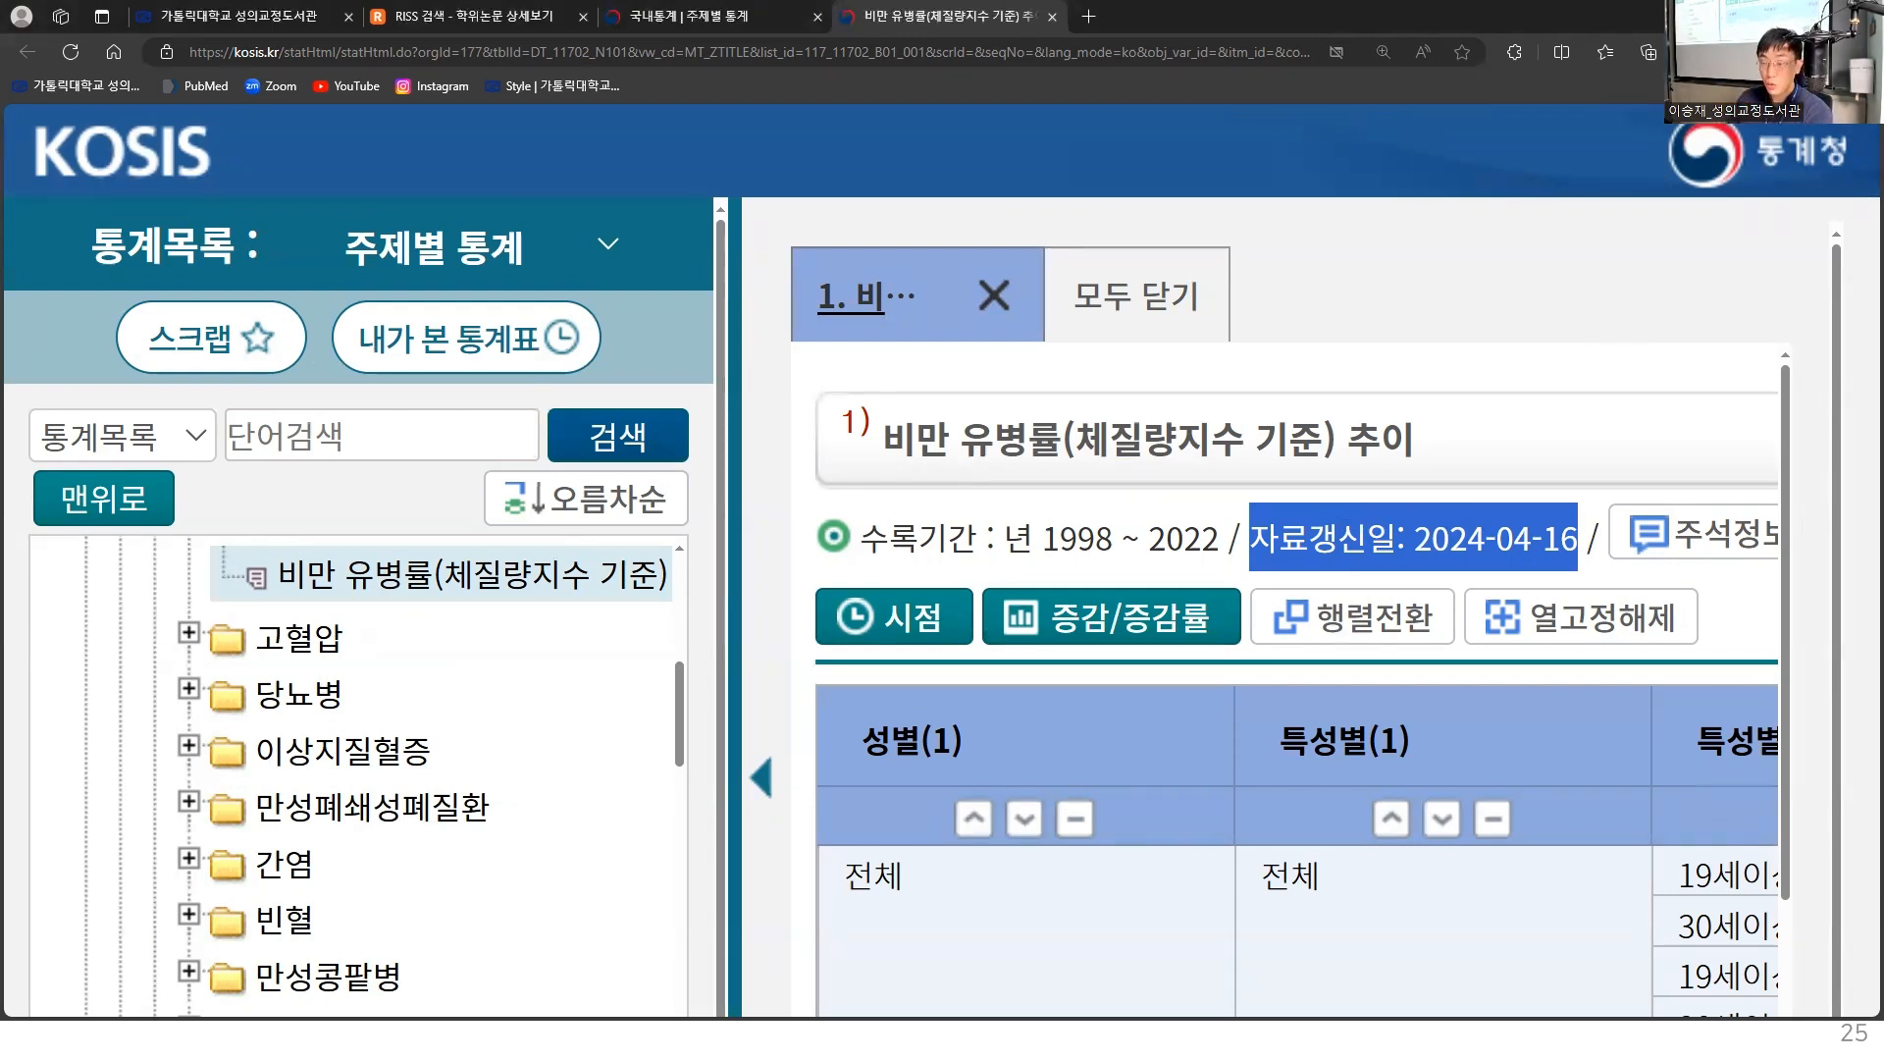
key(alt+Tab)
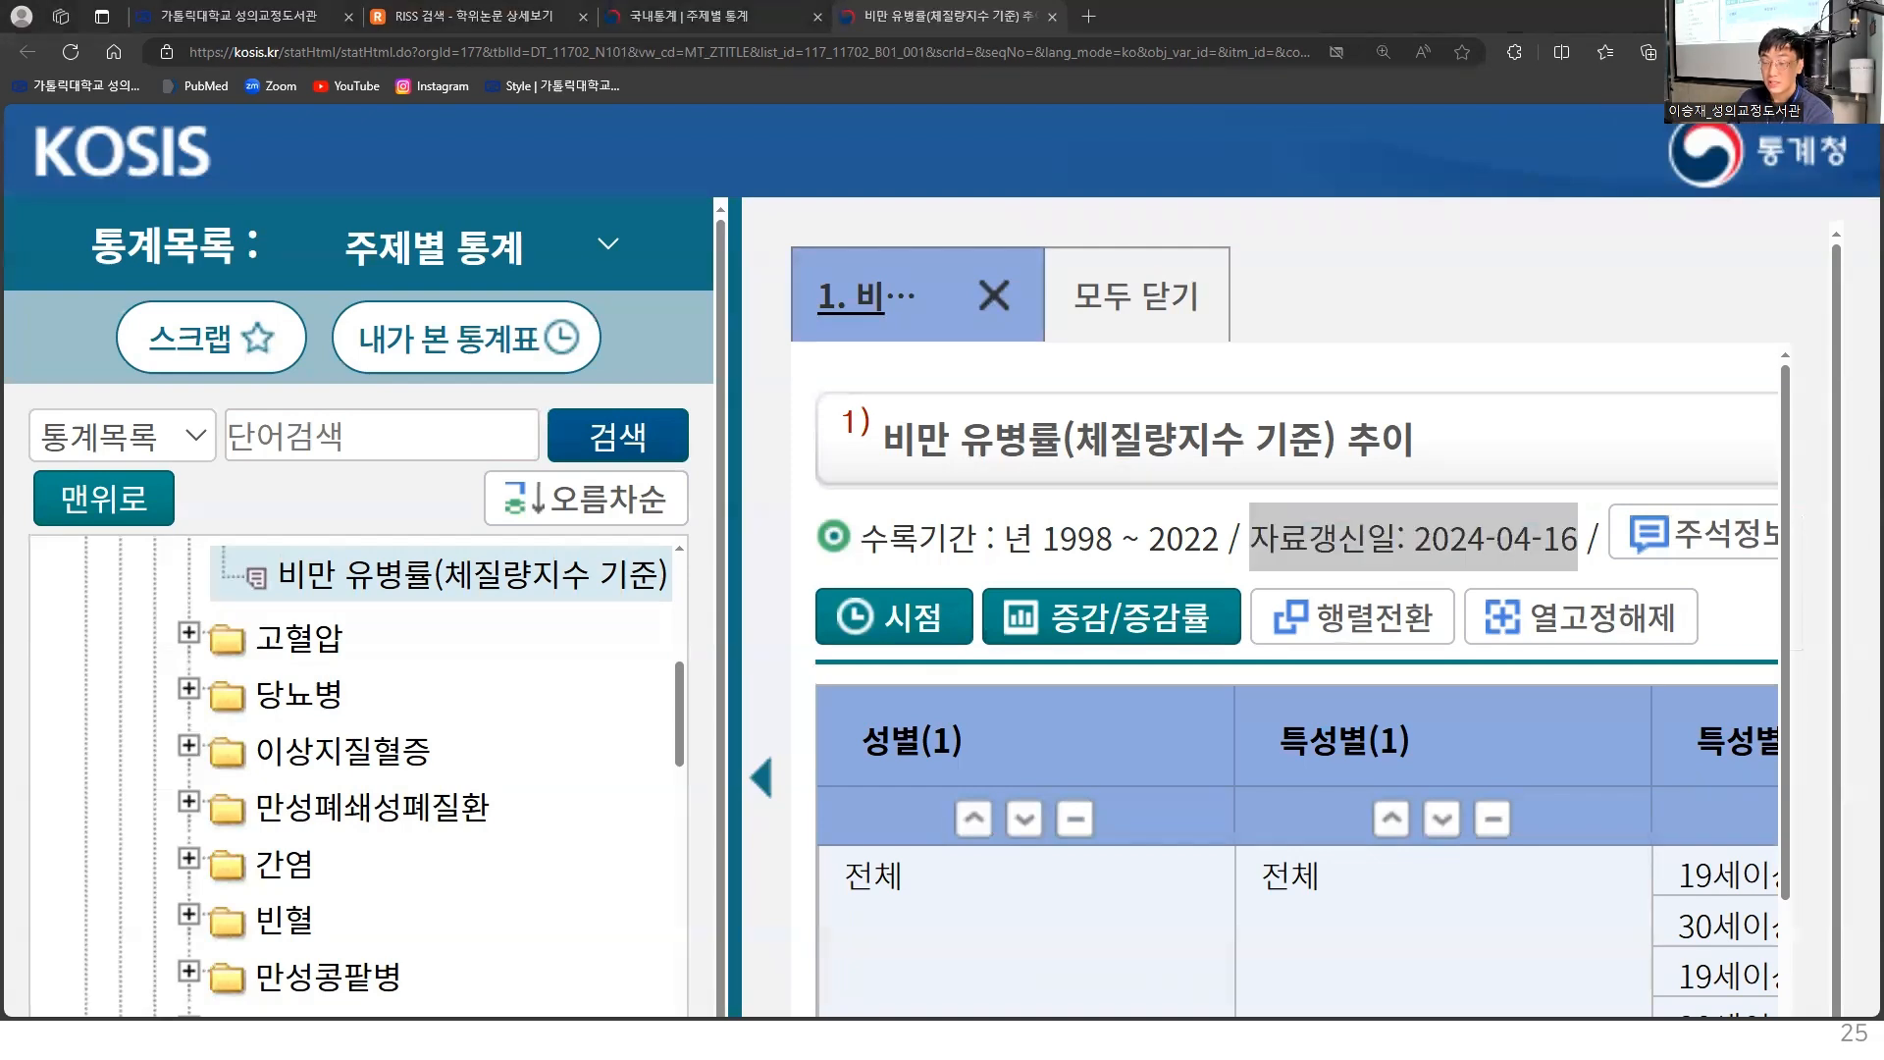
text(2)
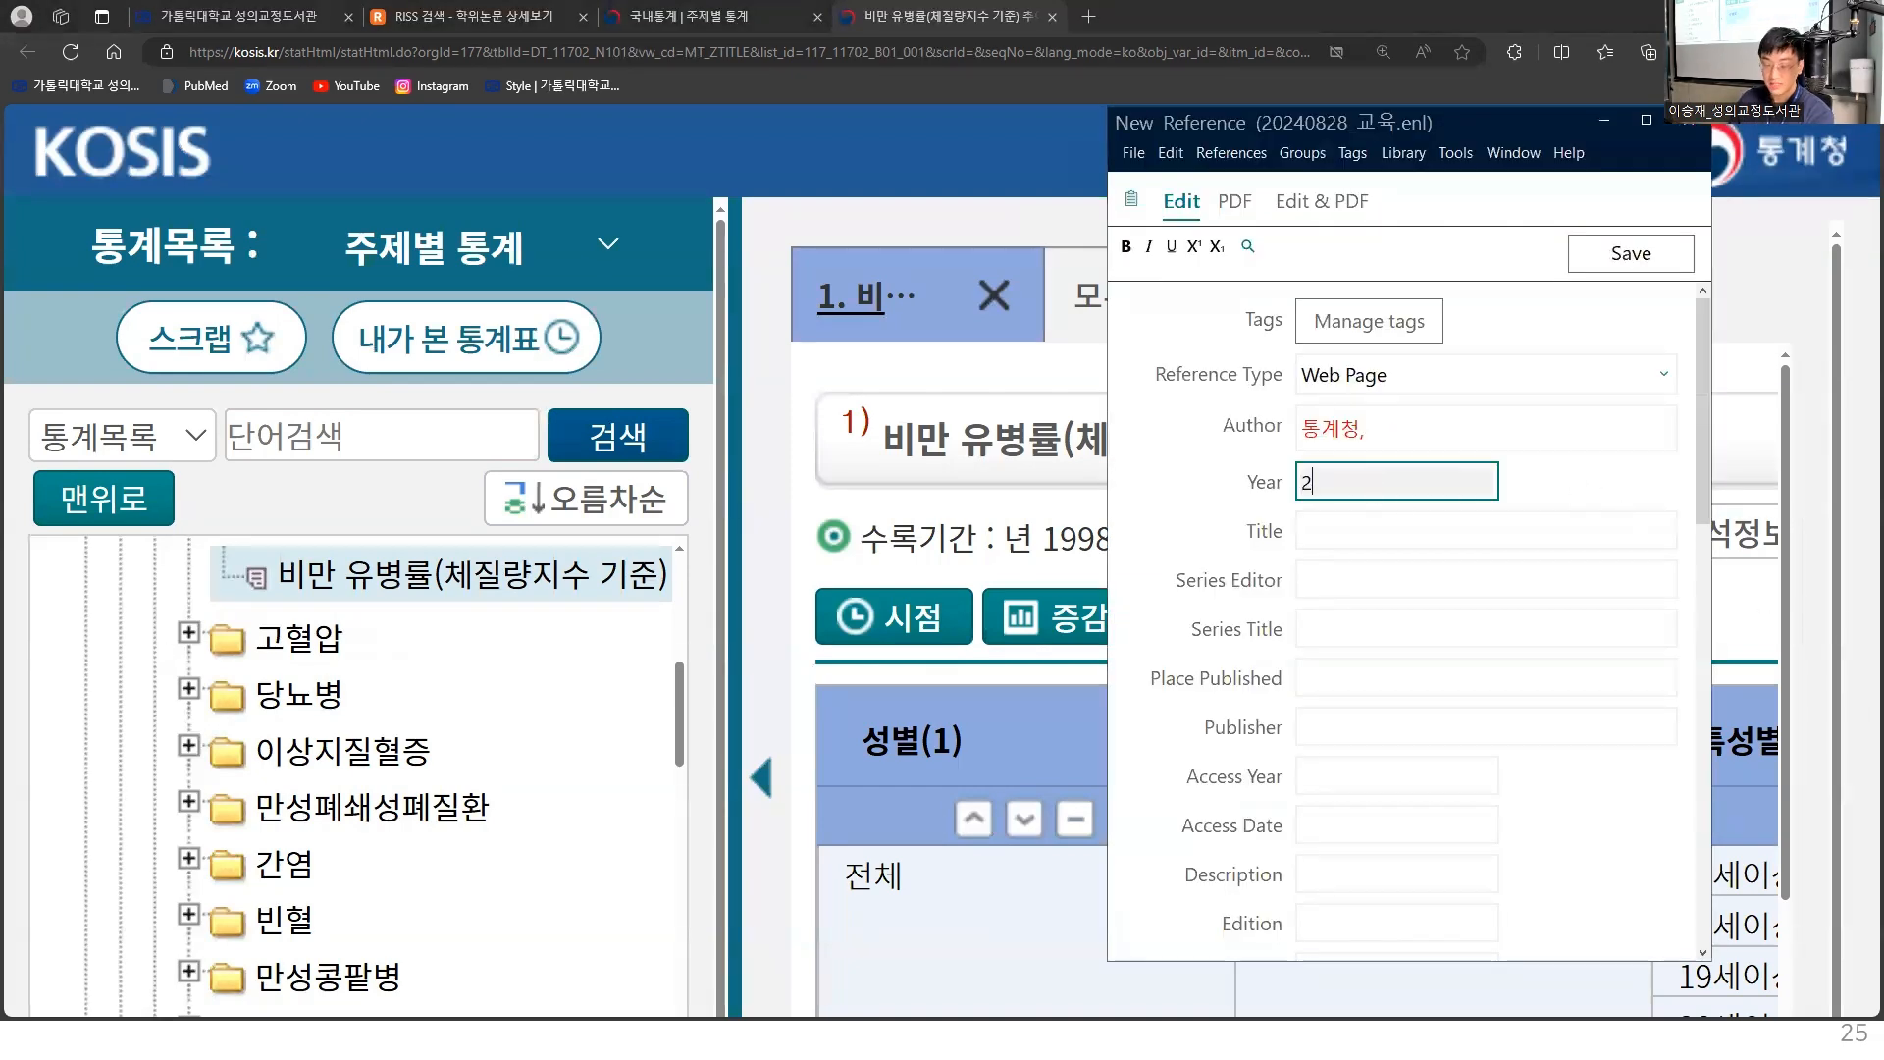
text(024)
Copy the table title 비만 유병률(체질량지수 기준) 추이 from the KOSIS page into the reference's Title field
drag(1359, 131, 315, 140)
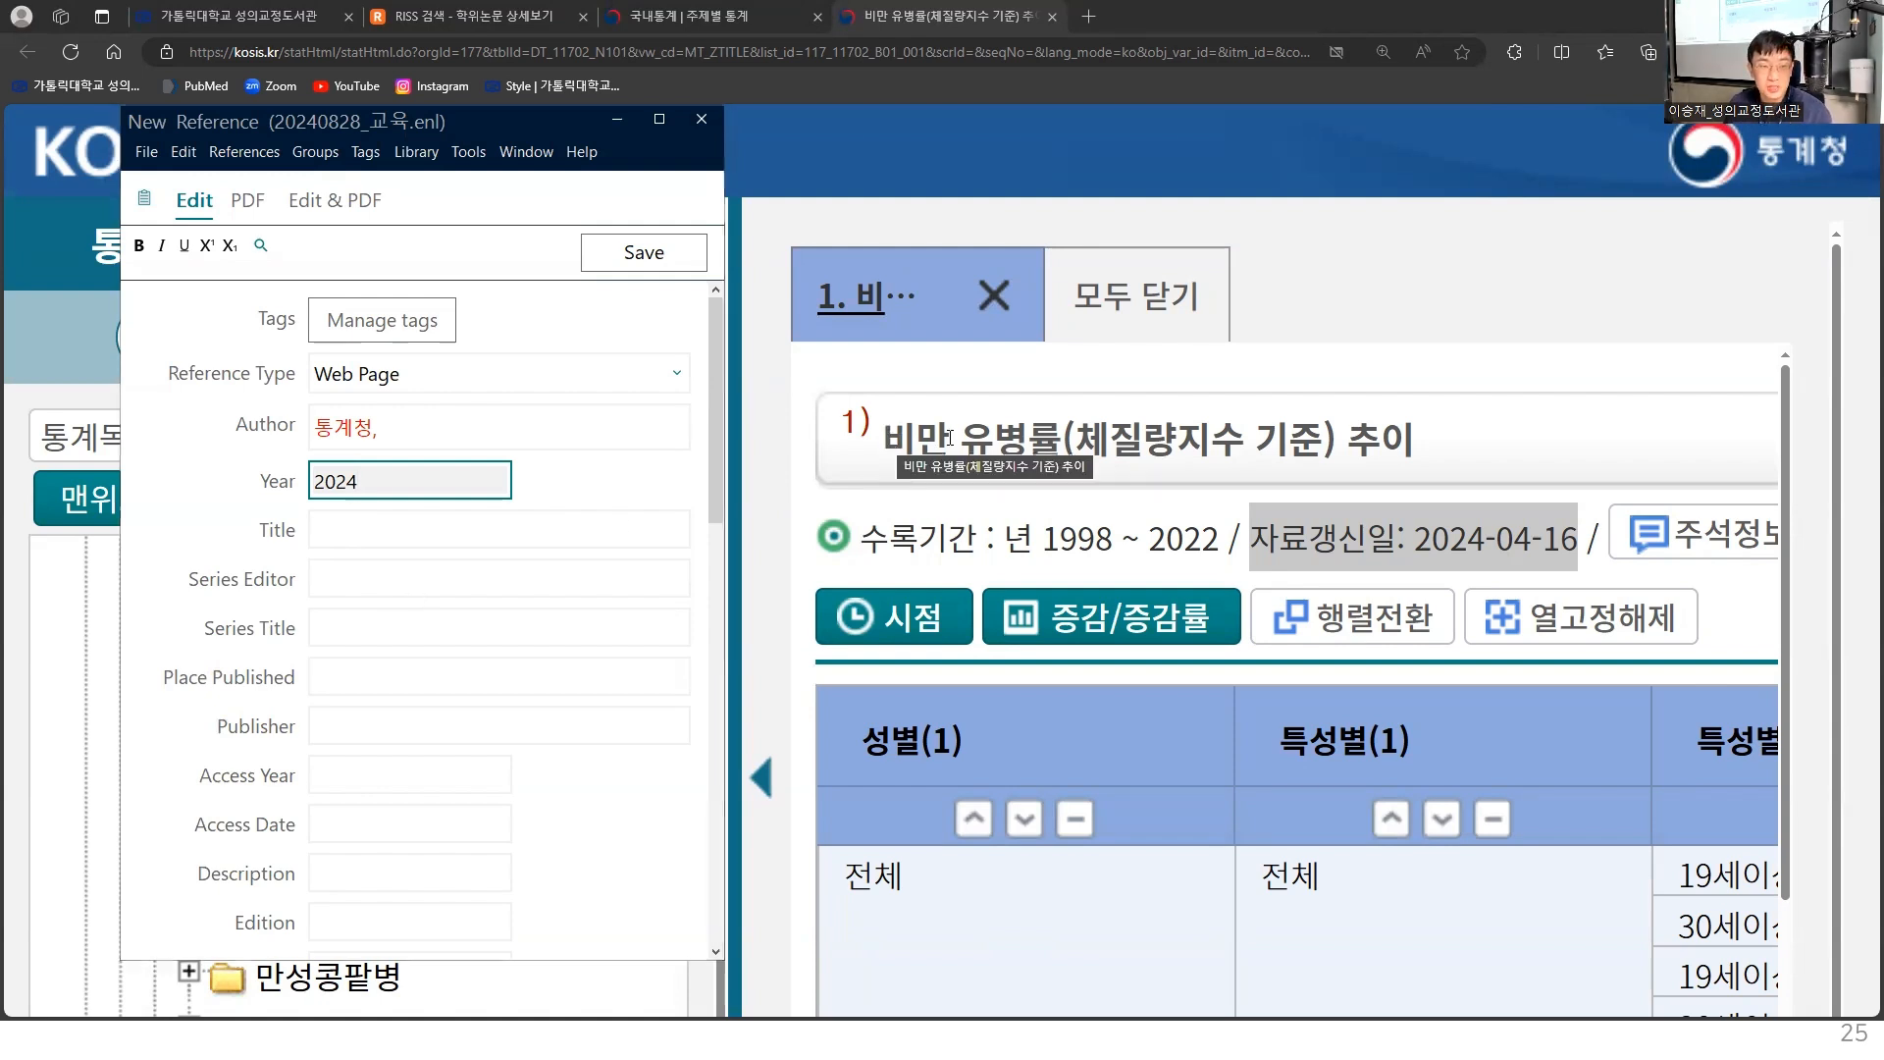
double_click(889, 439)
drag(1435, 438, 895, 461)
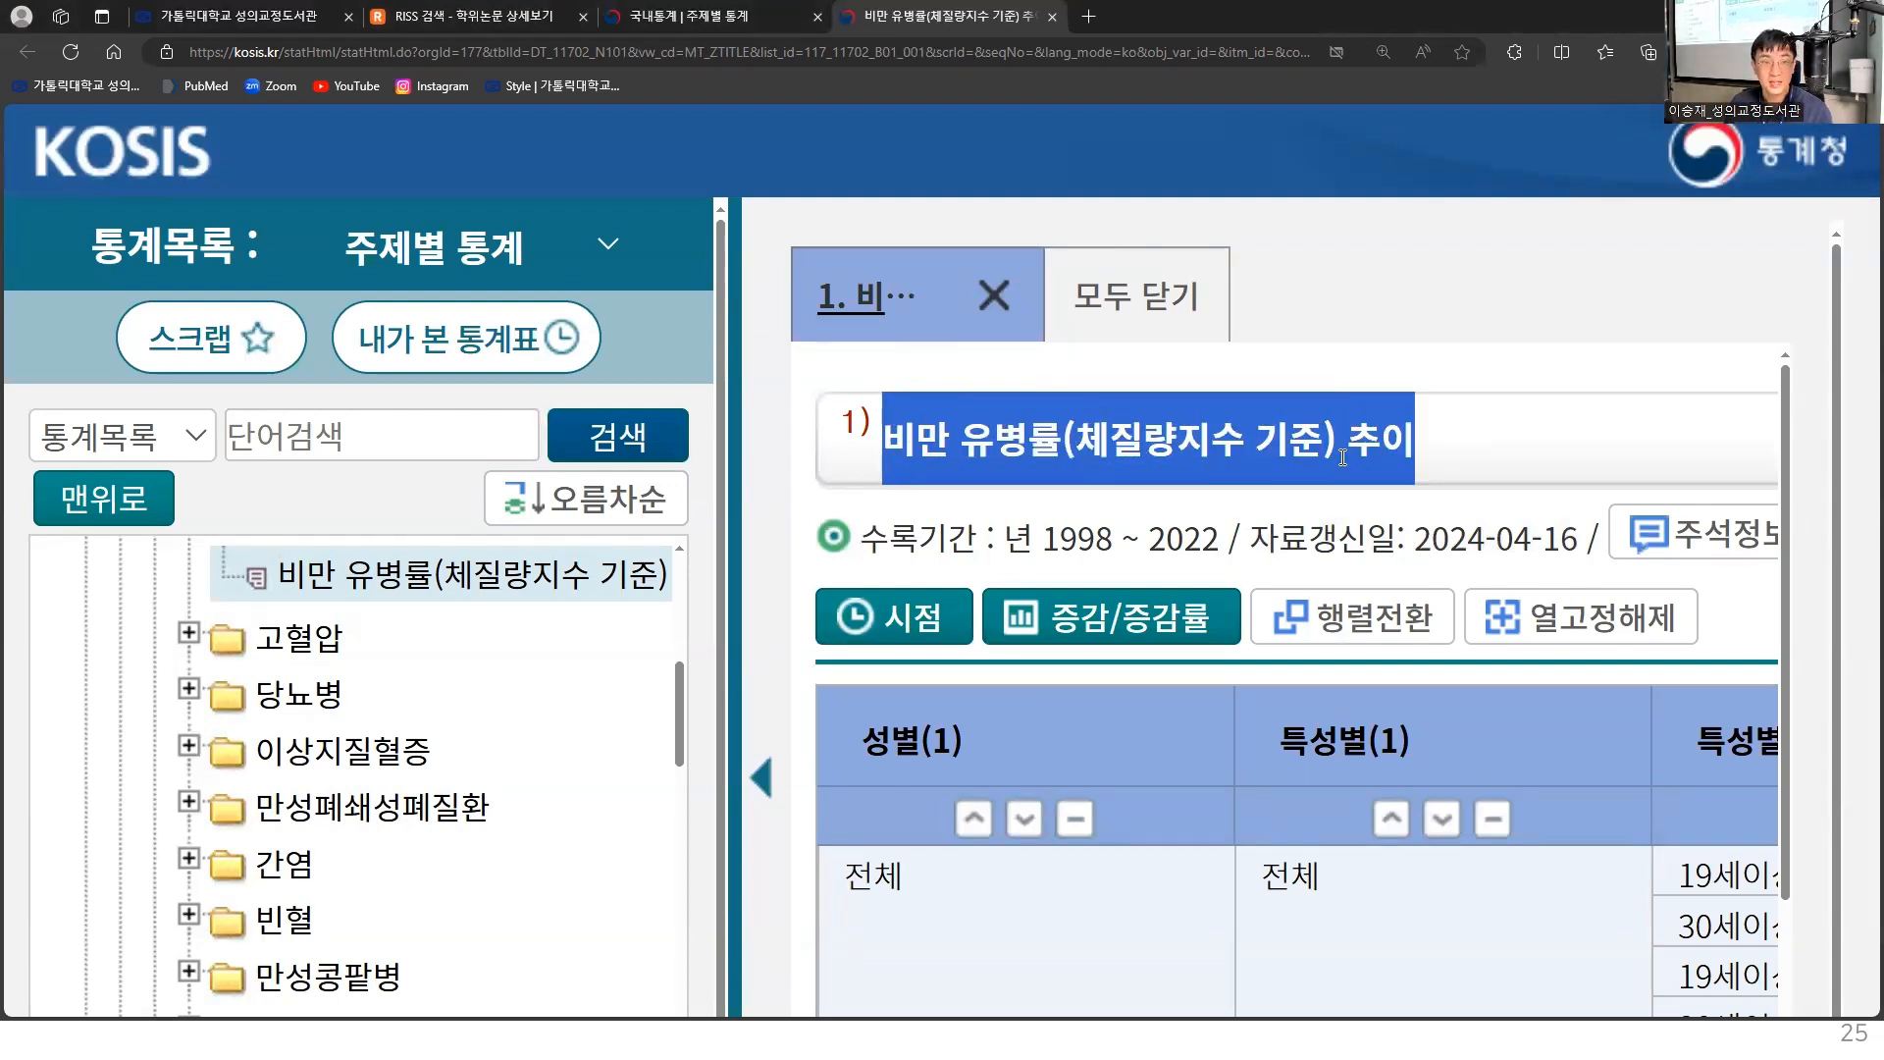
right_click(1341, 458)
click(1376, 482)
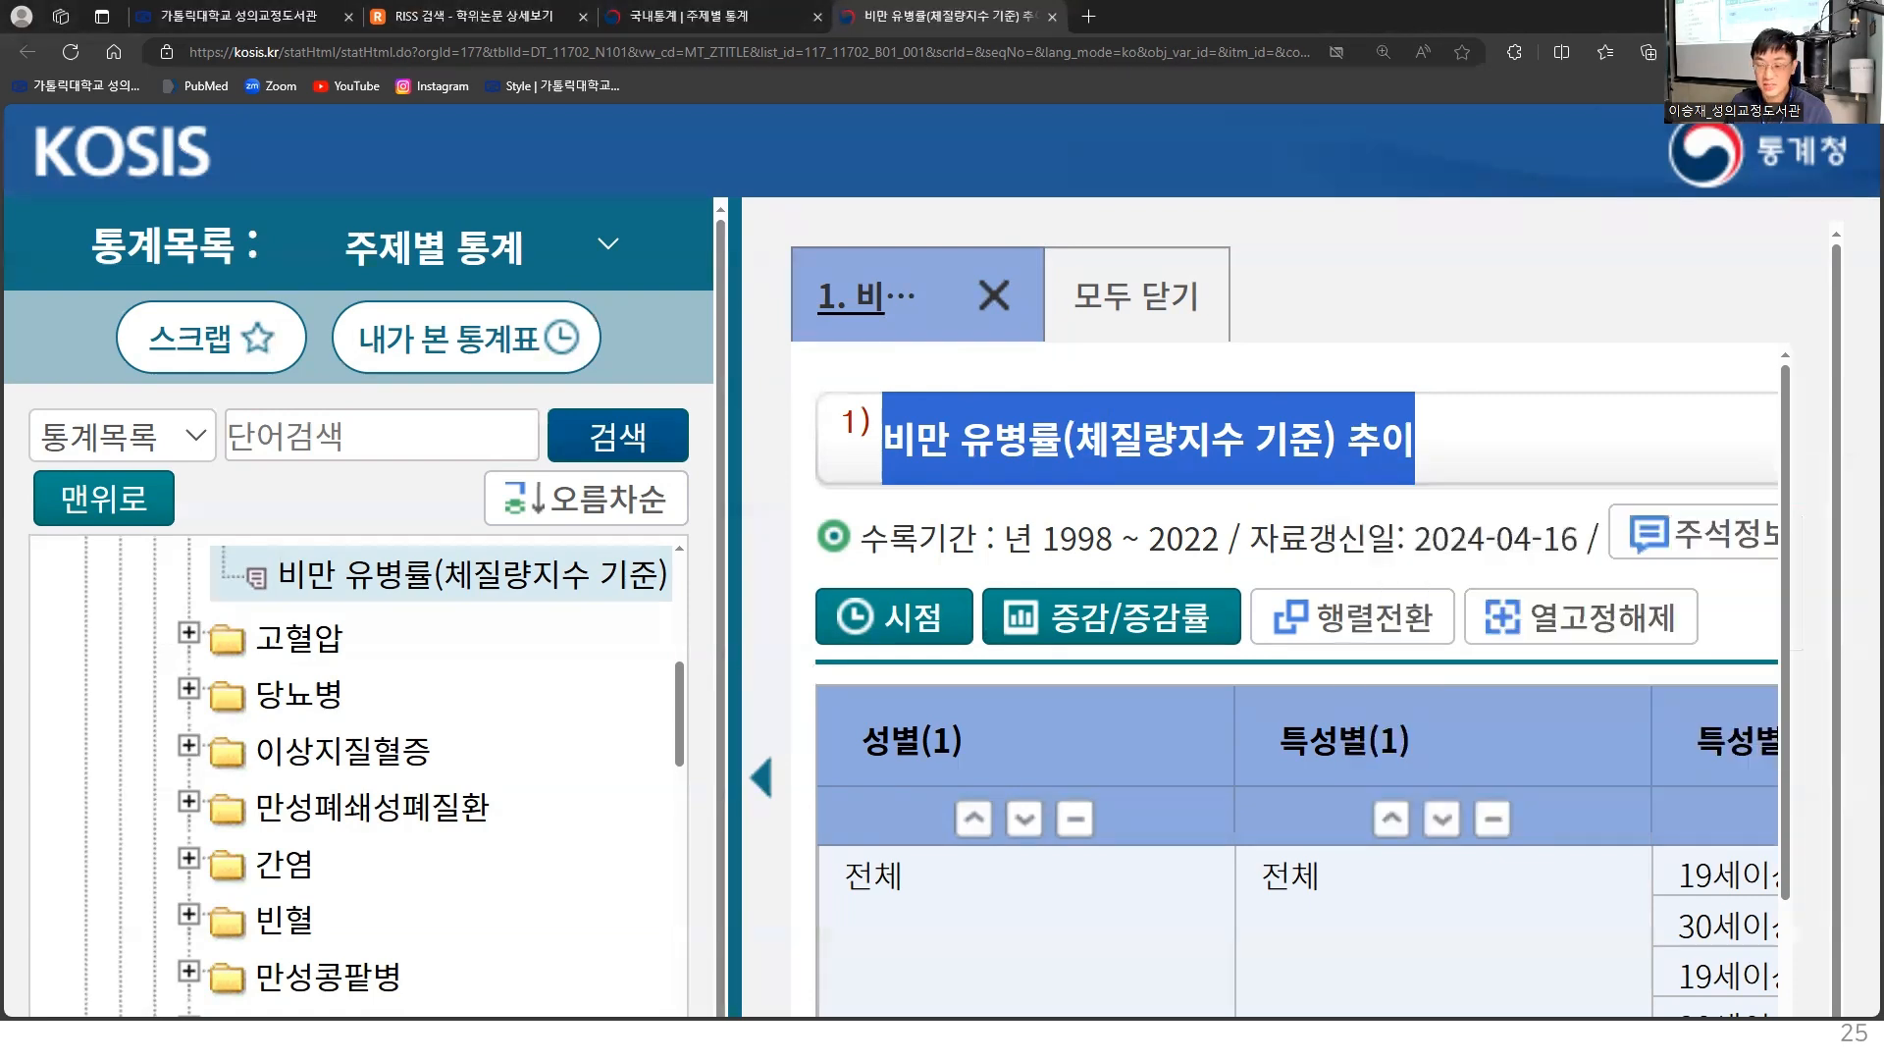
key(alt+Tab)
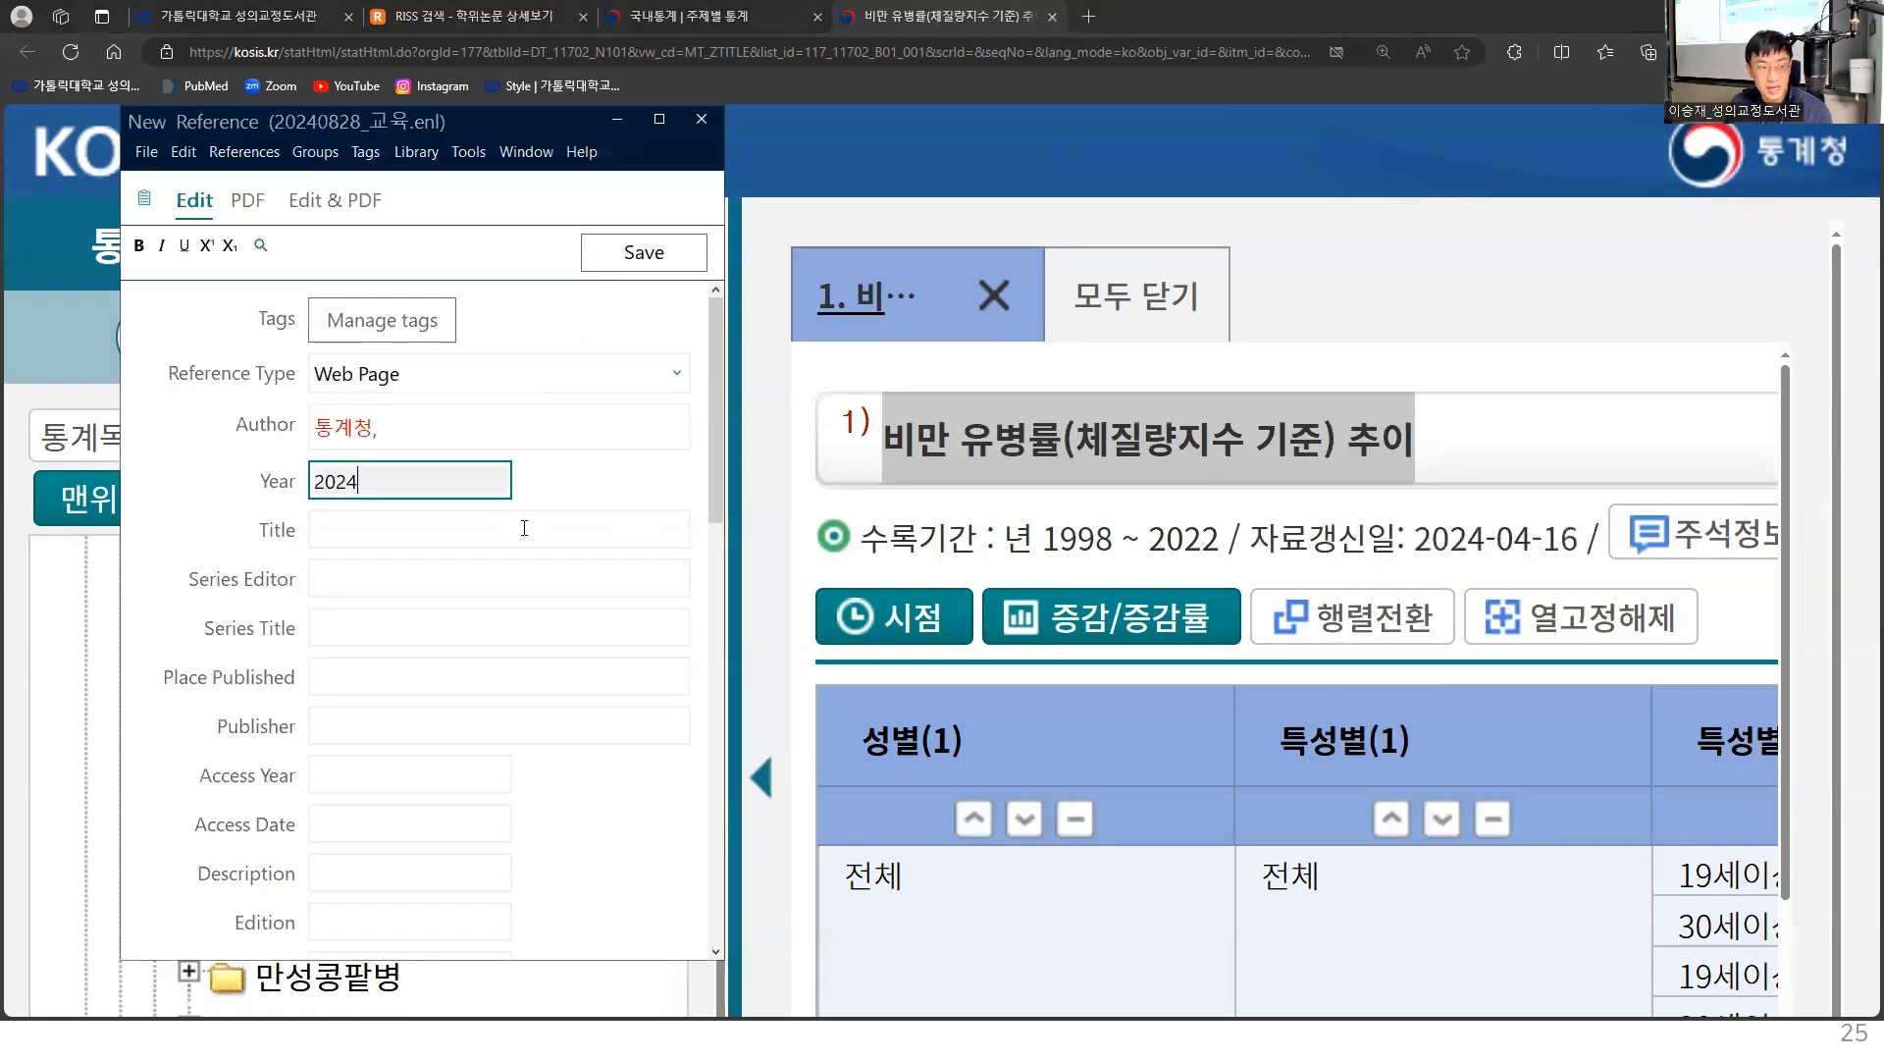
click(404, 545)
key(ctrl+v)
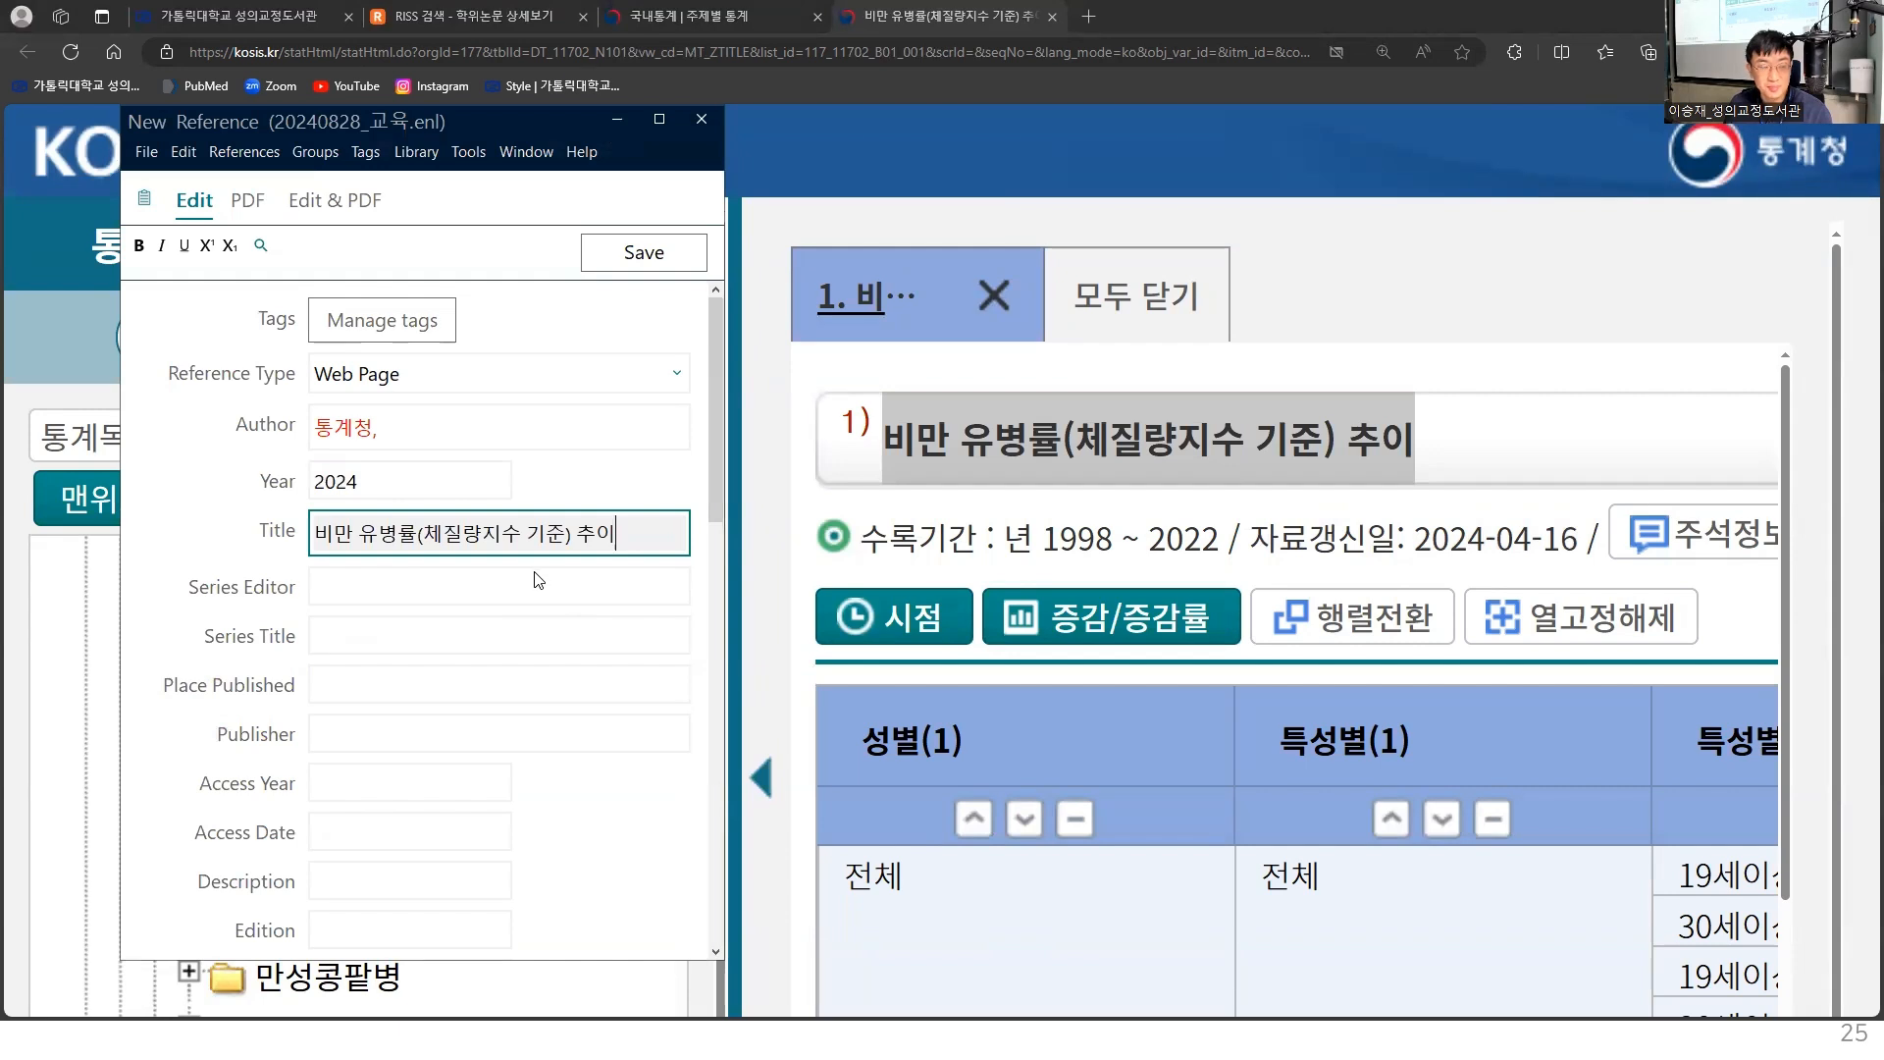
Enter 서울 as the place published and 통계청 as the publisher
drag(713, 403, 717, 430)
click(343, 605)
click(350, 642)
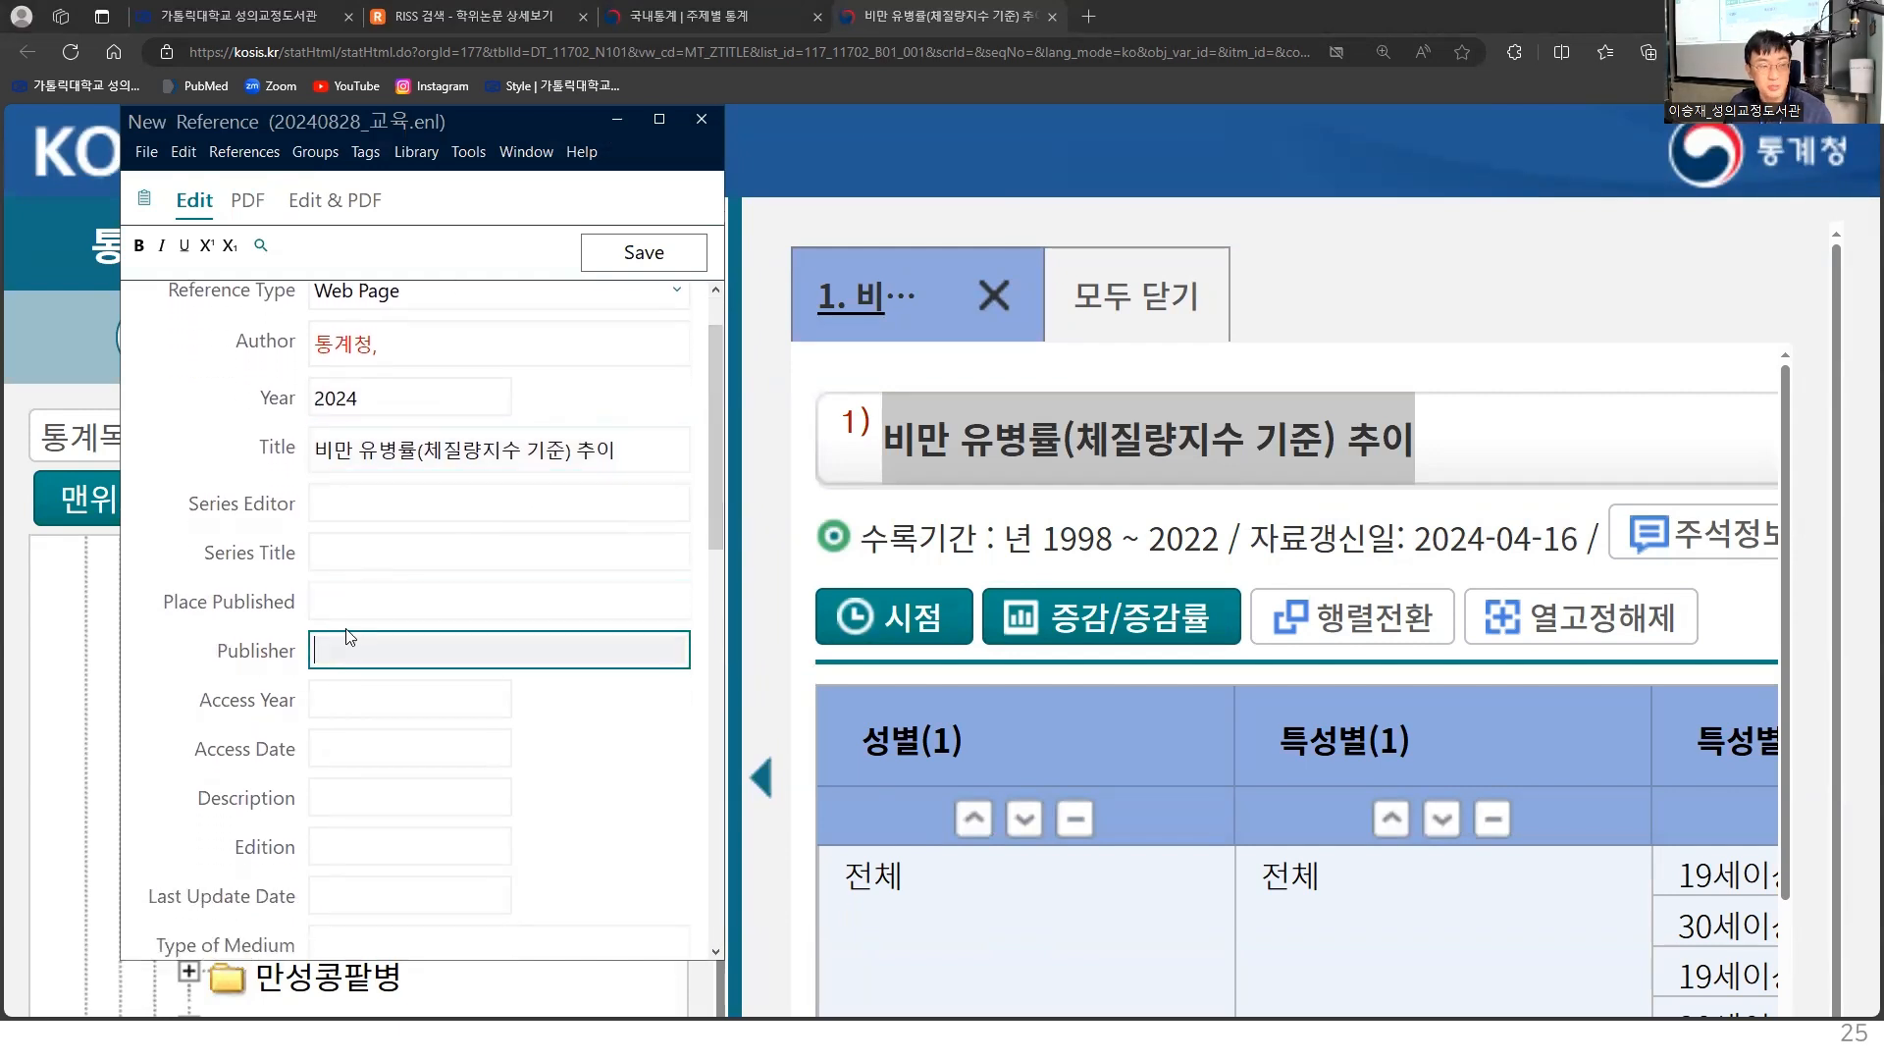
click(372, 596)
text(서울)
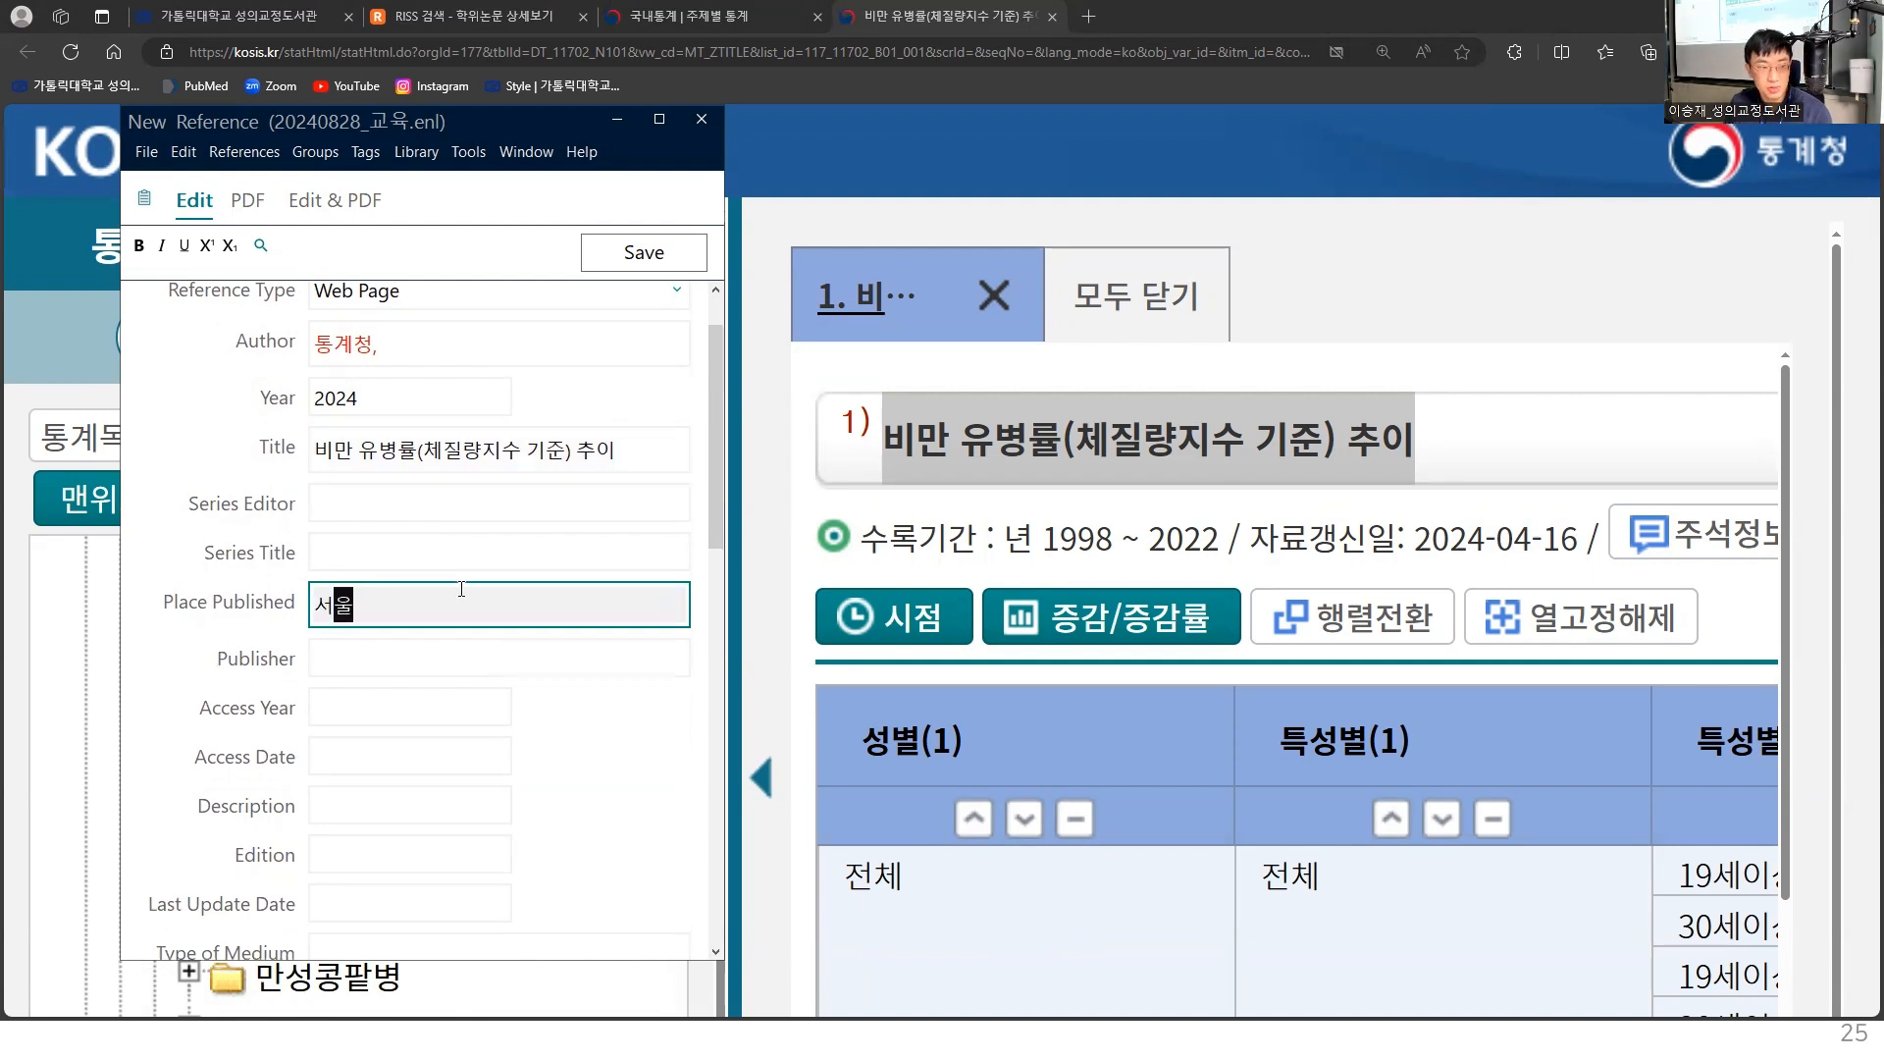
key(Tab)
text(통계청)
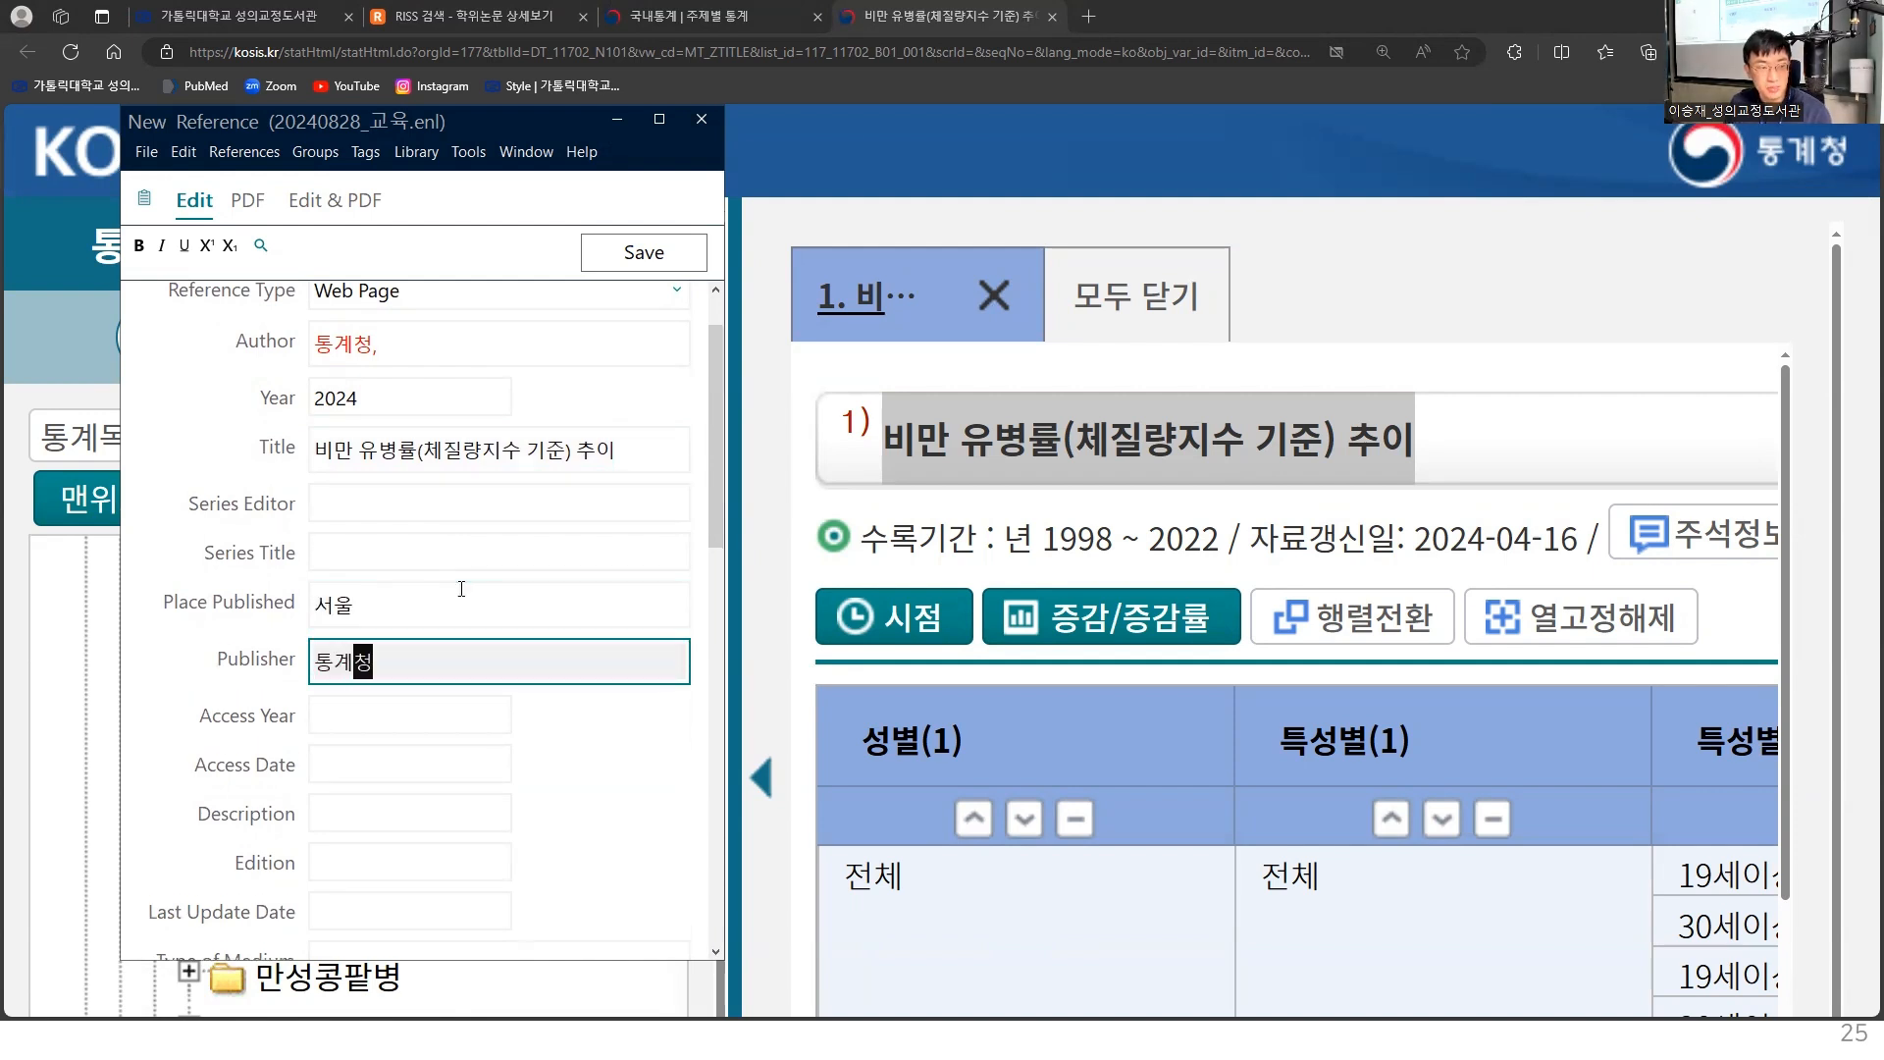
key(Tab)
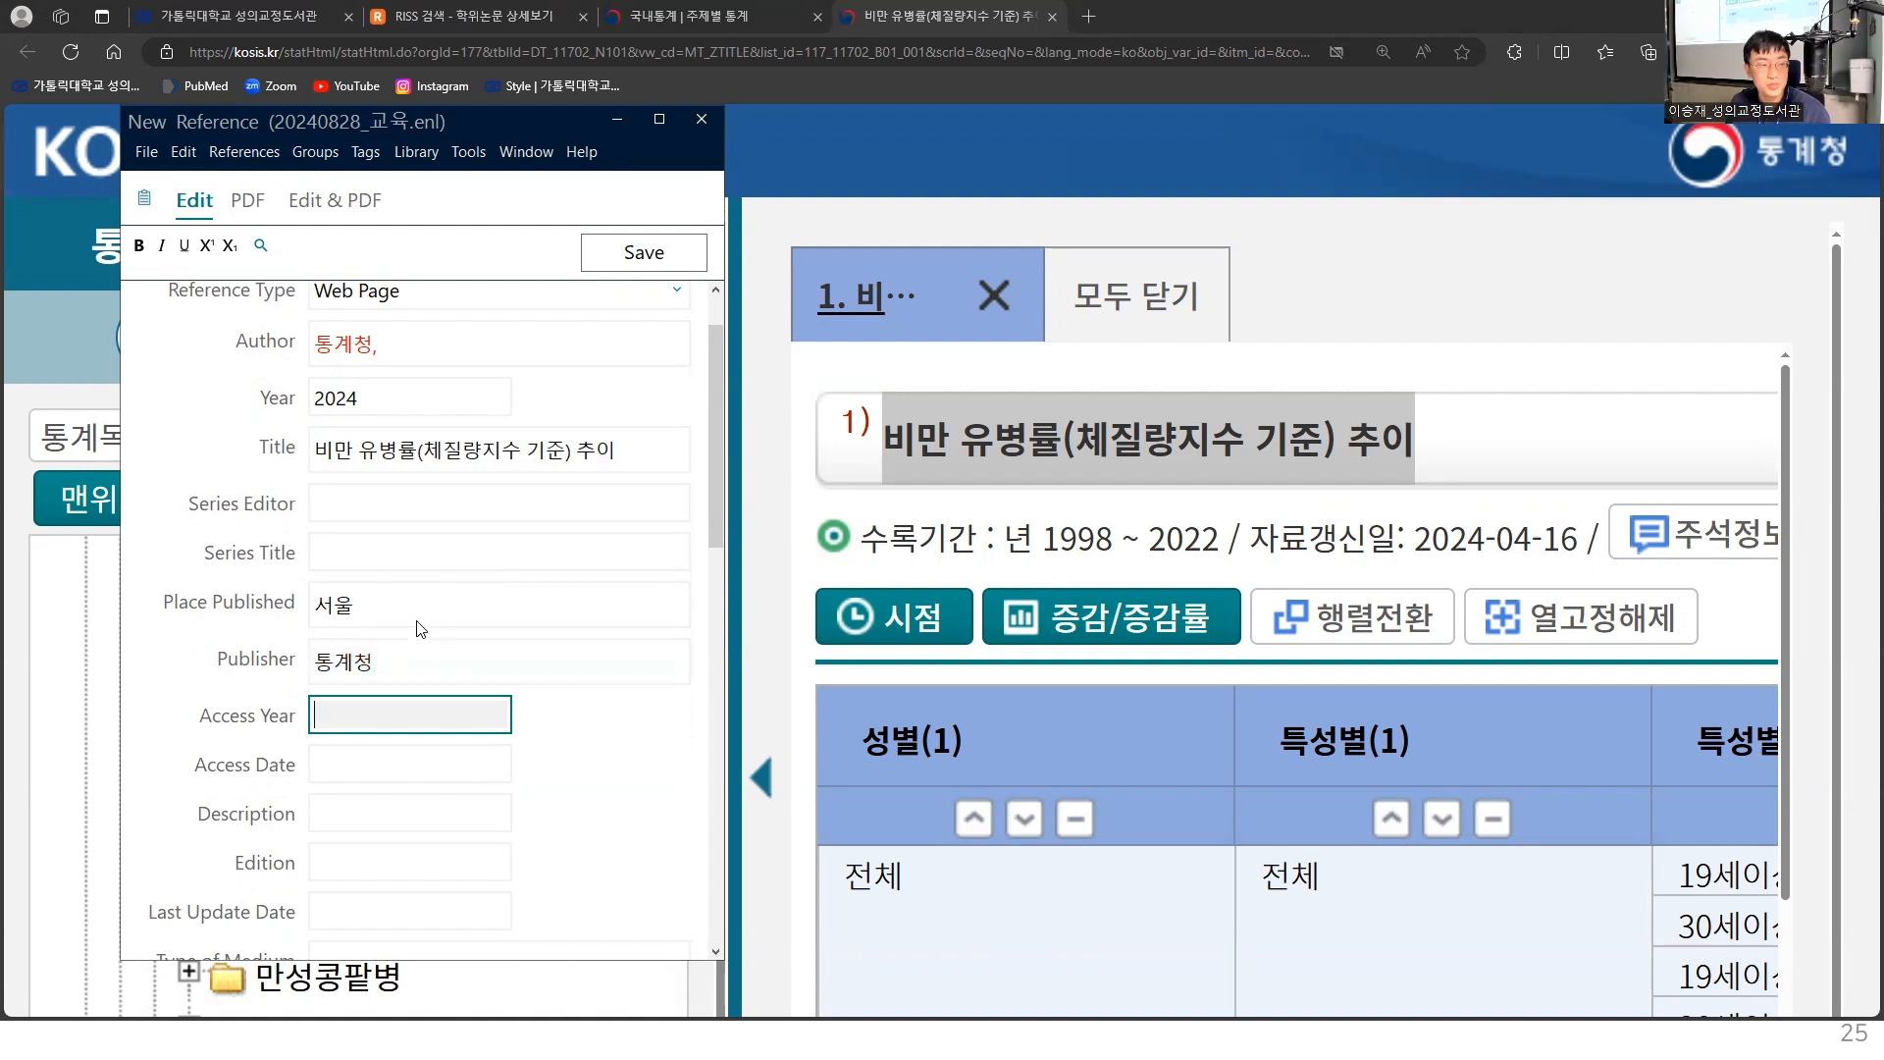
key(shift+Tab)
key(shift+Tab)
key(Tab)
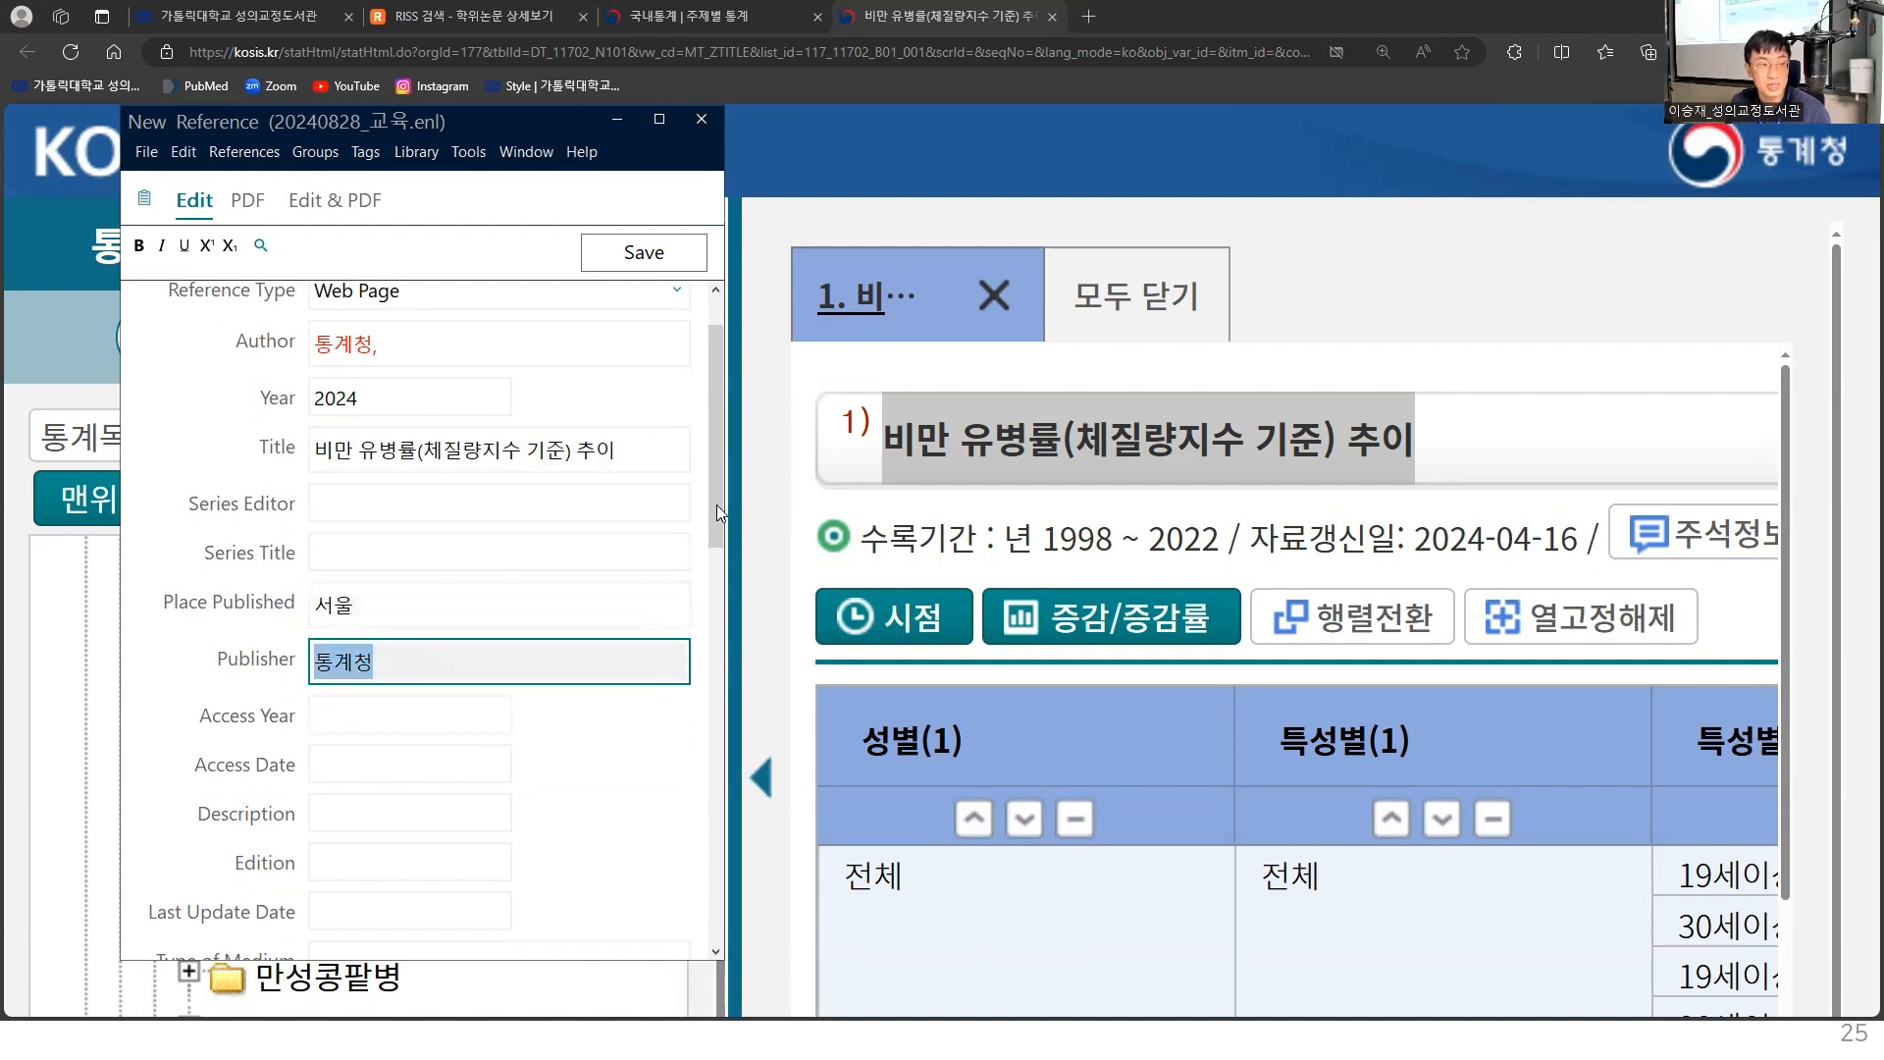
Set the reference's access year to 2024 and its access date to Aug 28
drag(718, 501, 716, 613)
click(383, 381)
click(367, 424)
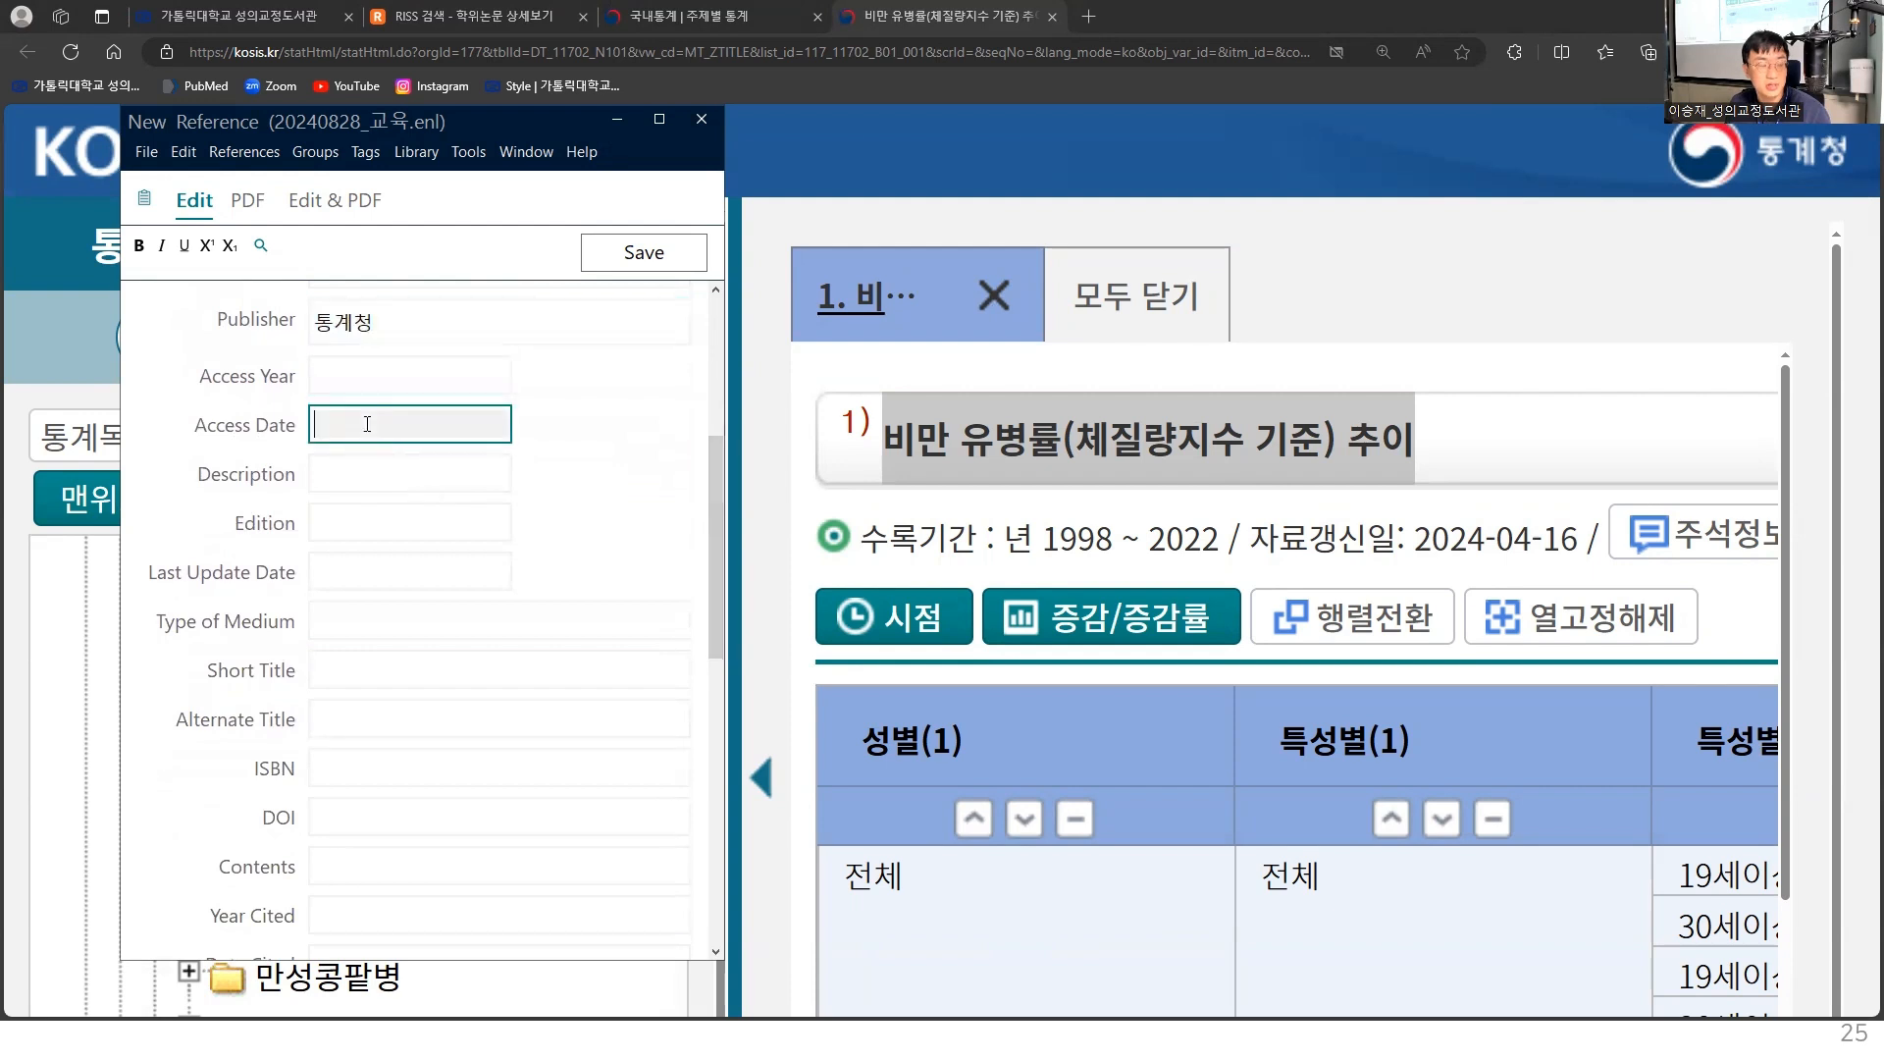
click(367, 383)
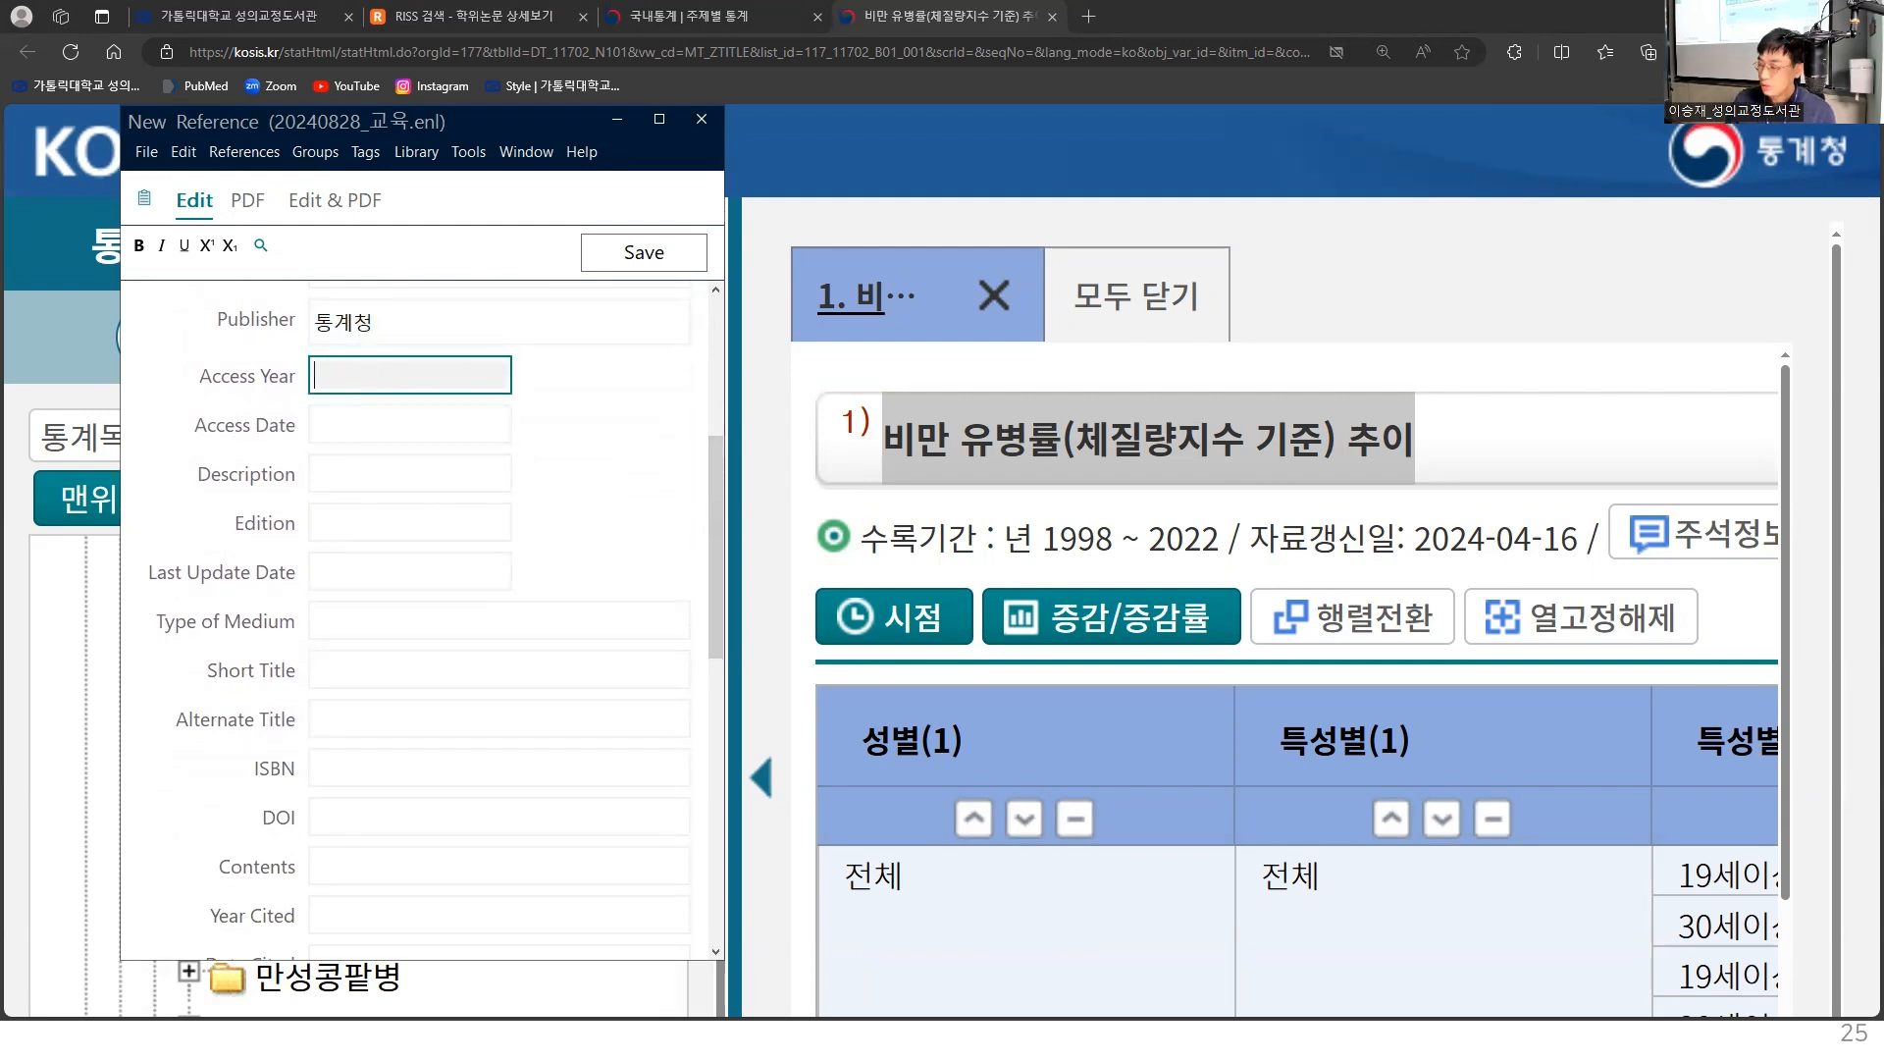
text(2024)
key(Tab)
text(명)
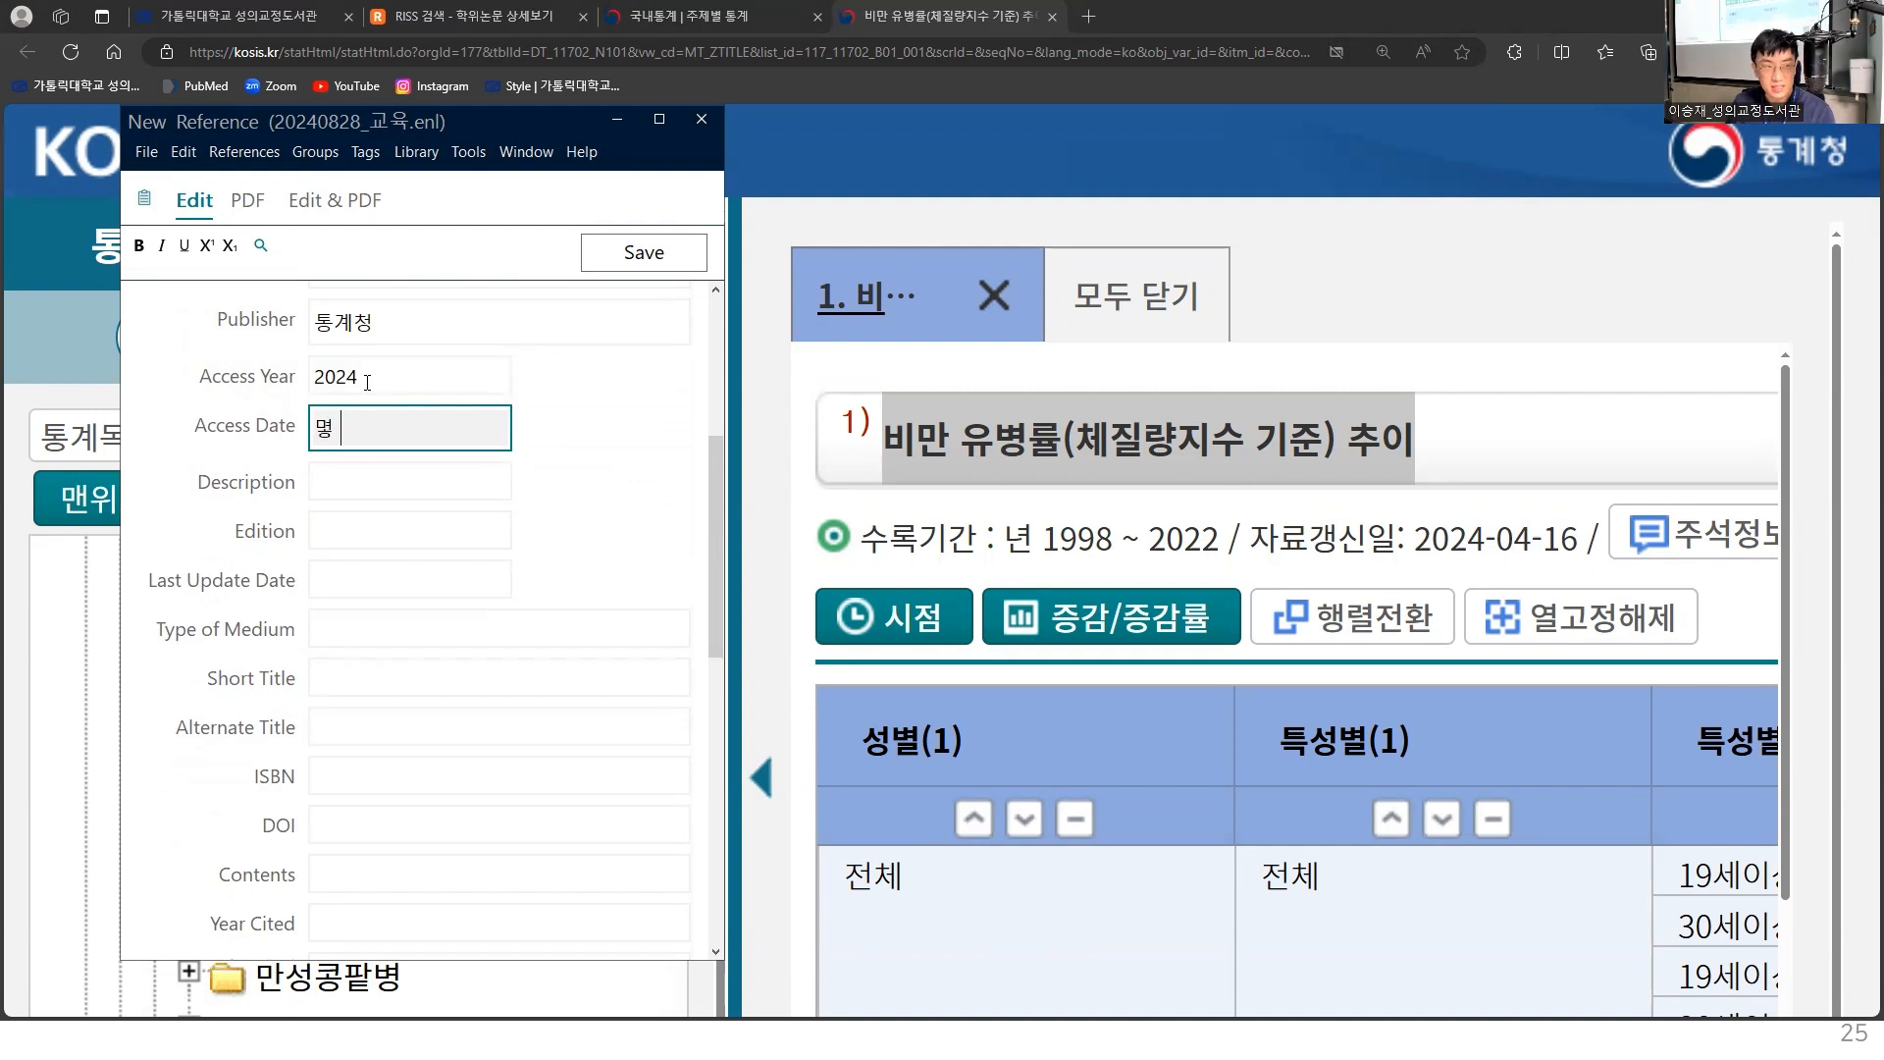
key(BackSpace)
text(Aug 28)
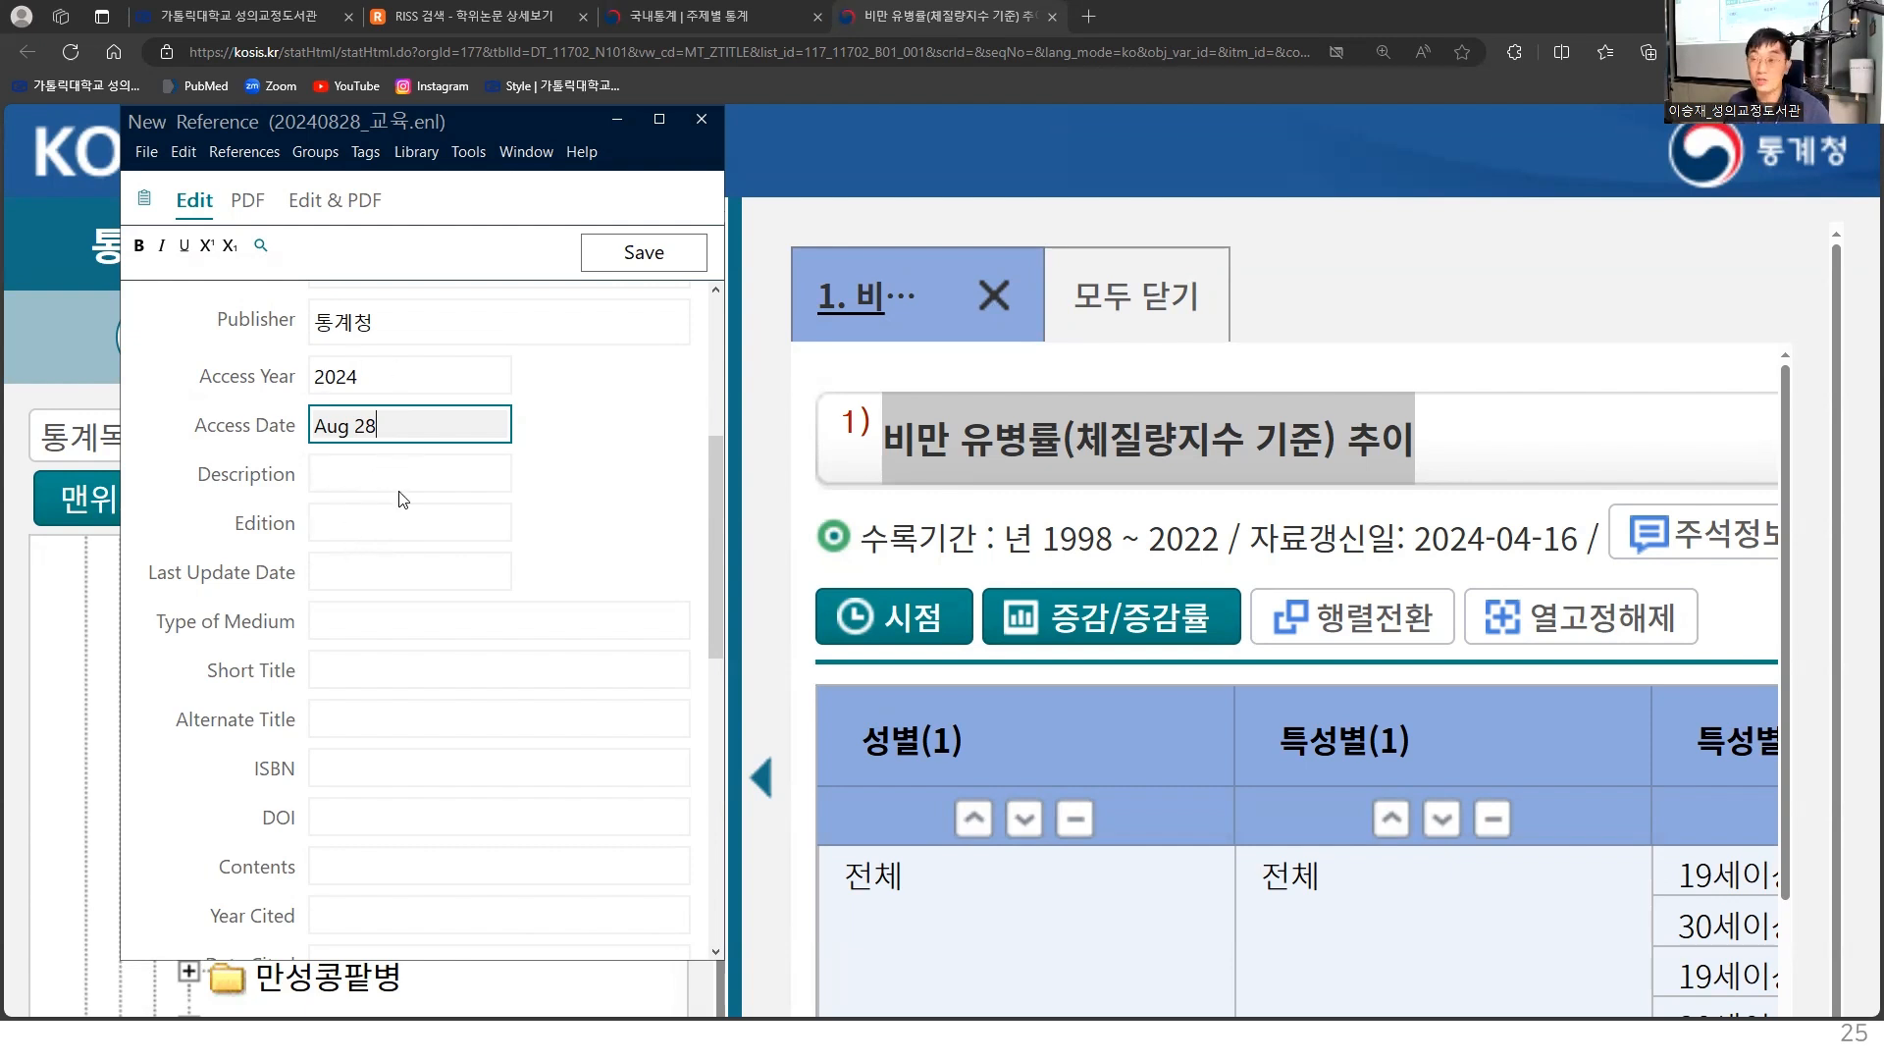
Select the reference's URL field and open the 주소/출처 information for the obesity table on the KOSIS page
drag(707, 501, 728, 756)
click(330, 603)
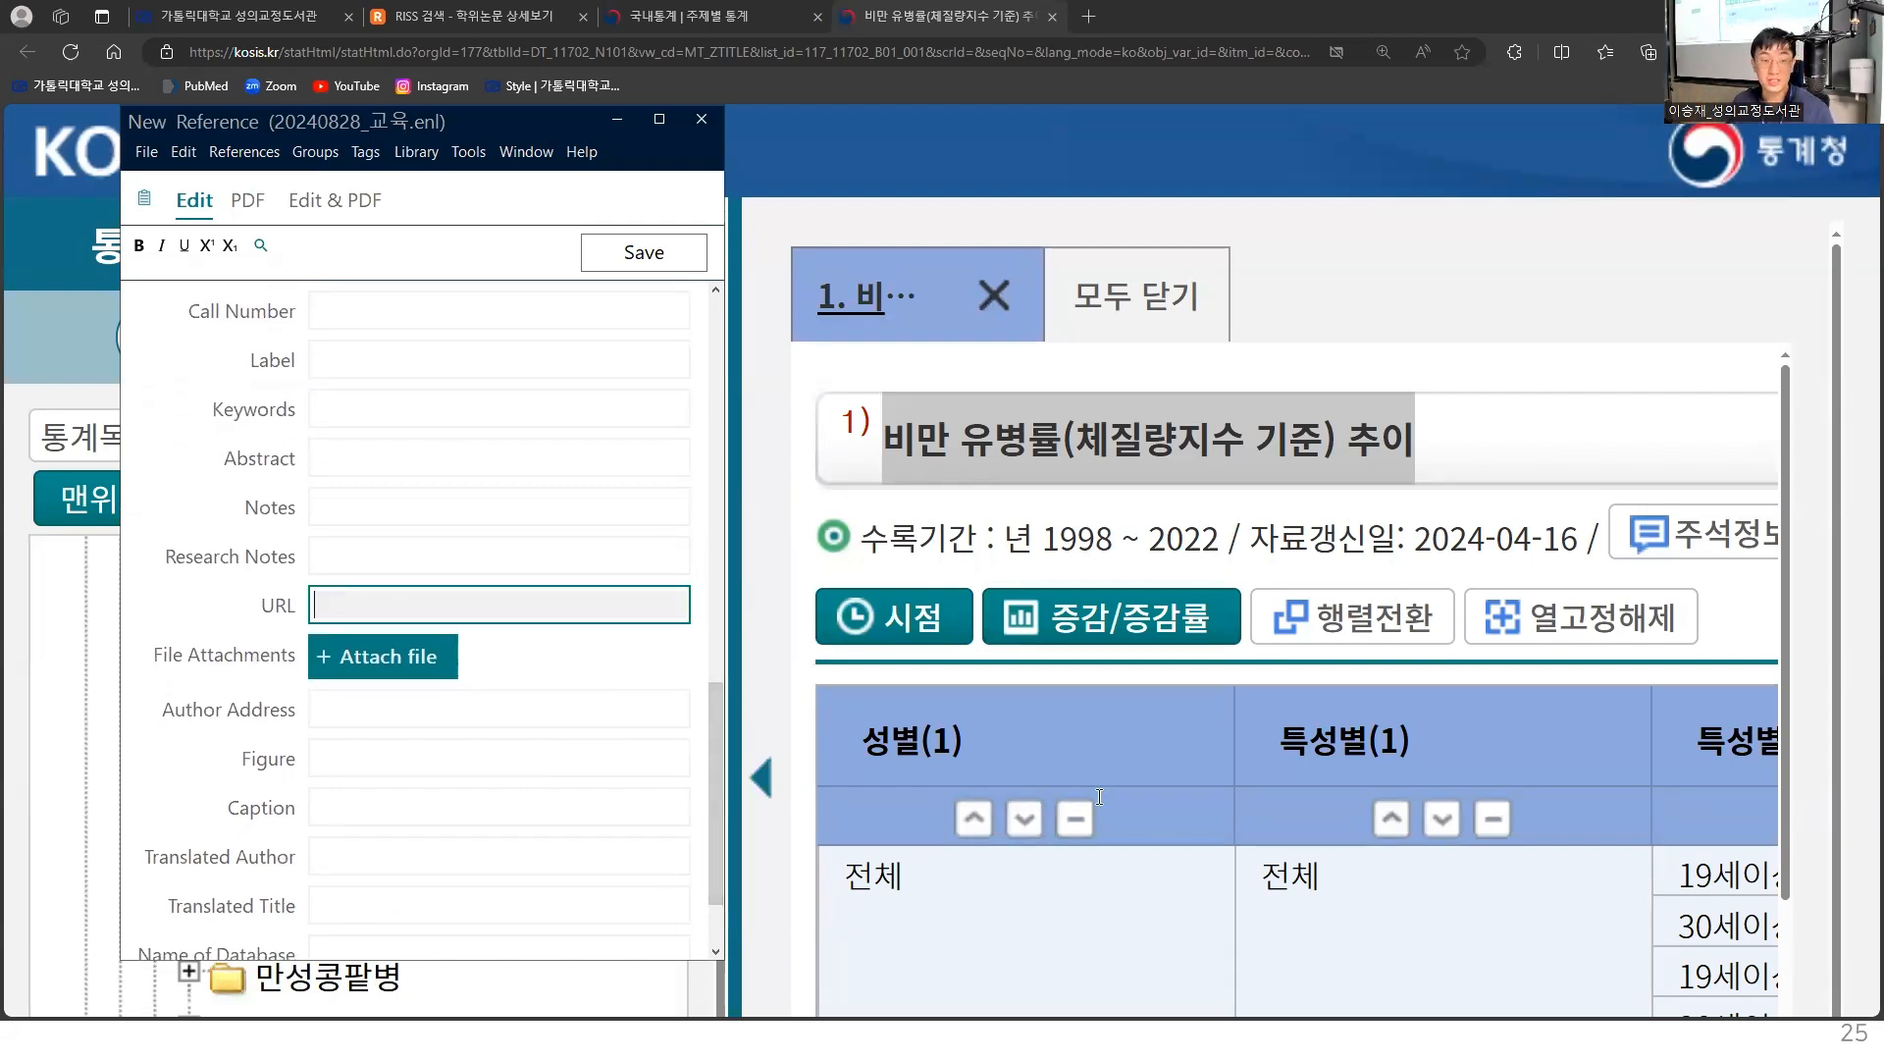
click(1498, 360)
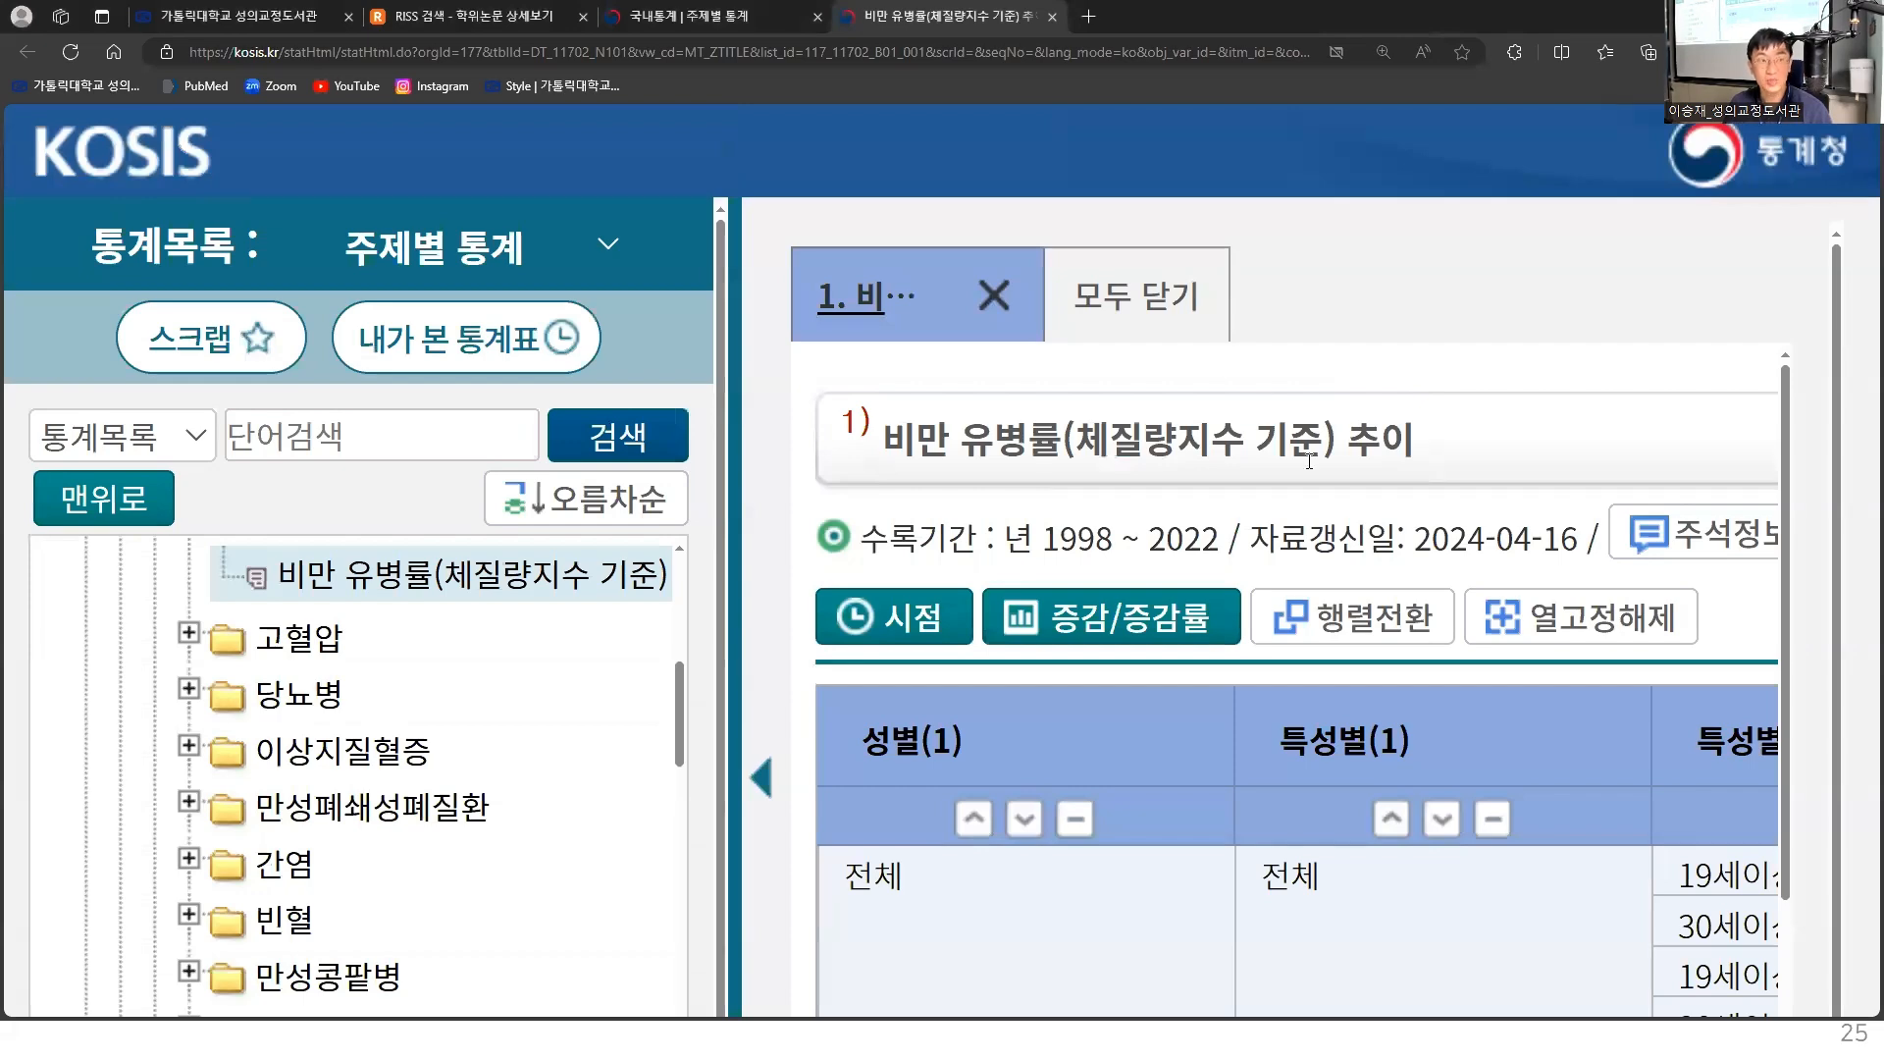
key(ctrl+minus)
key(ctrl+minus)
click(469, 56)
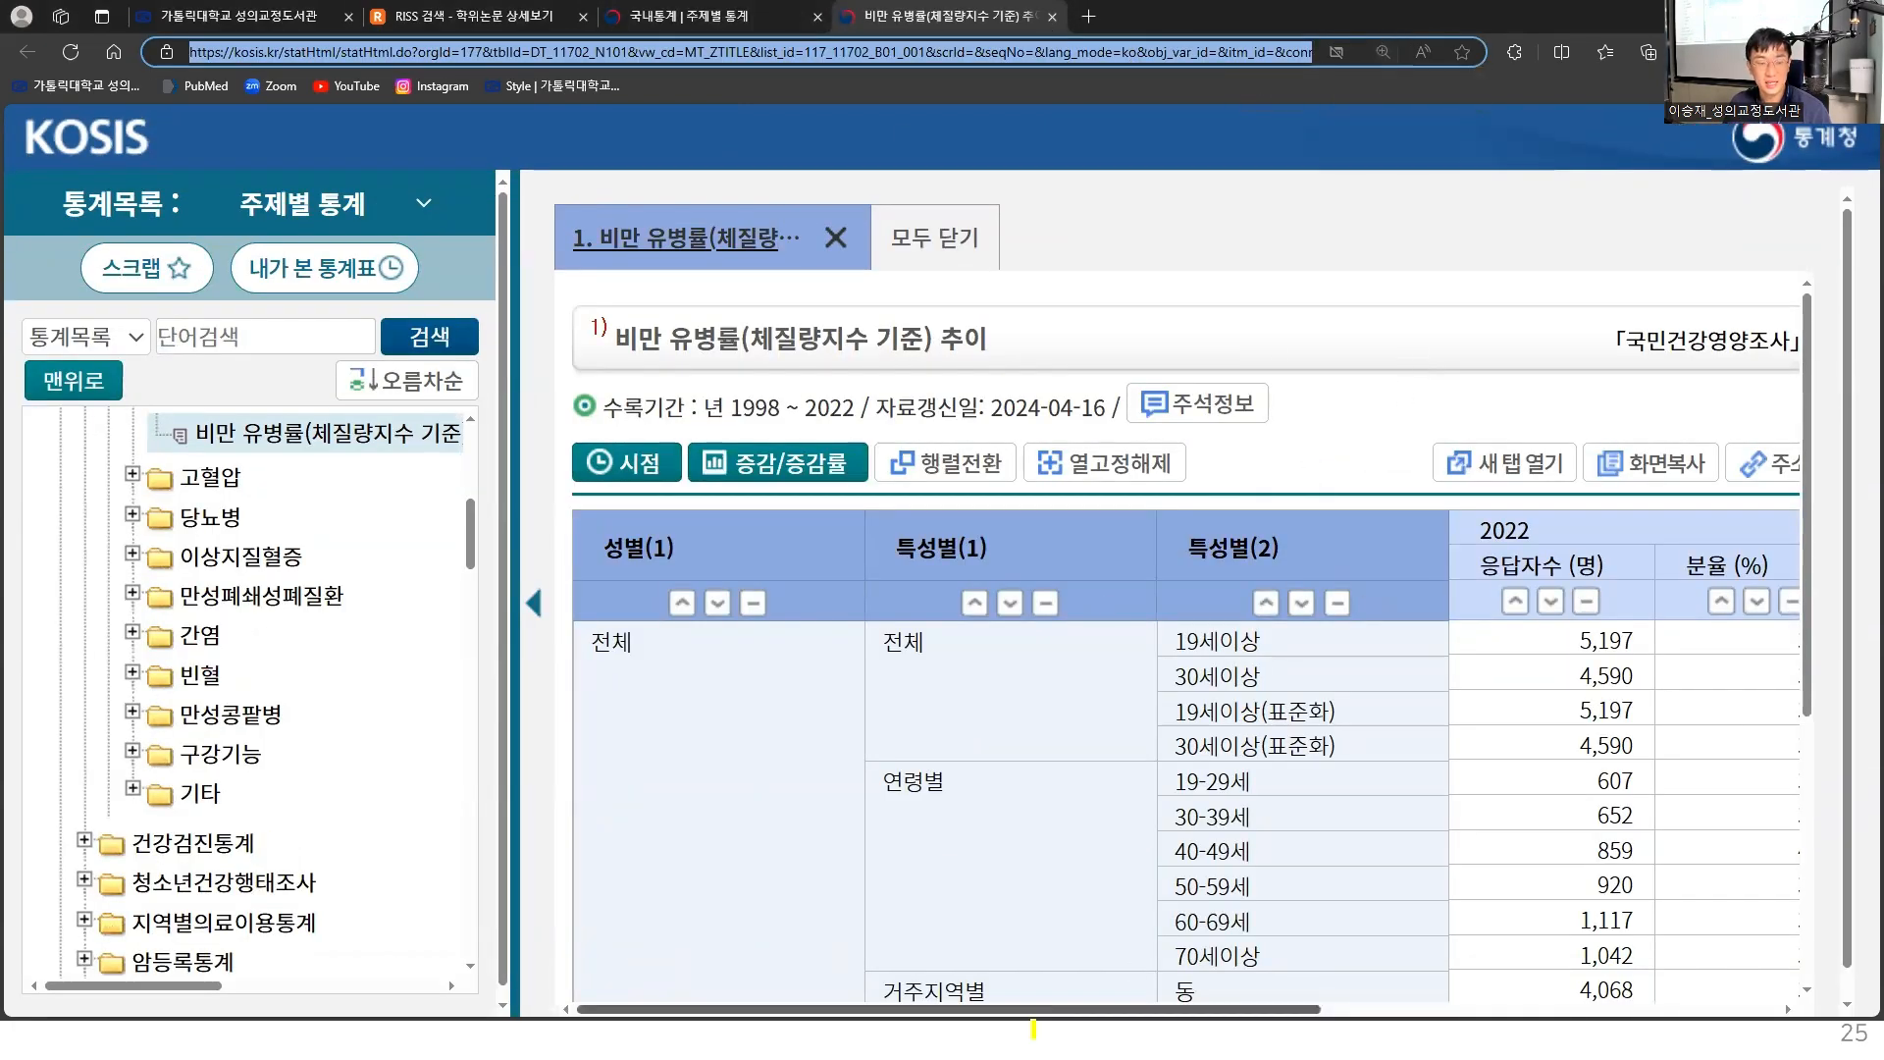
drag(1042, 1010, 1497, 1010)
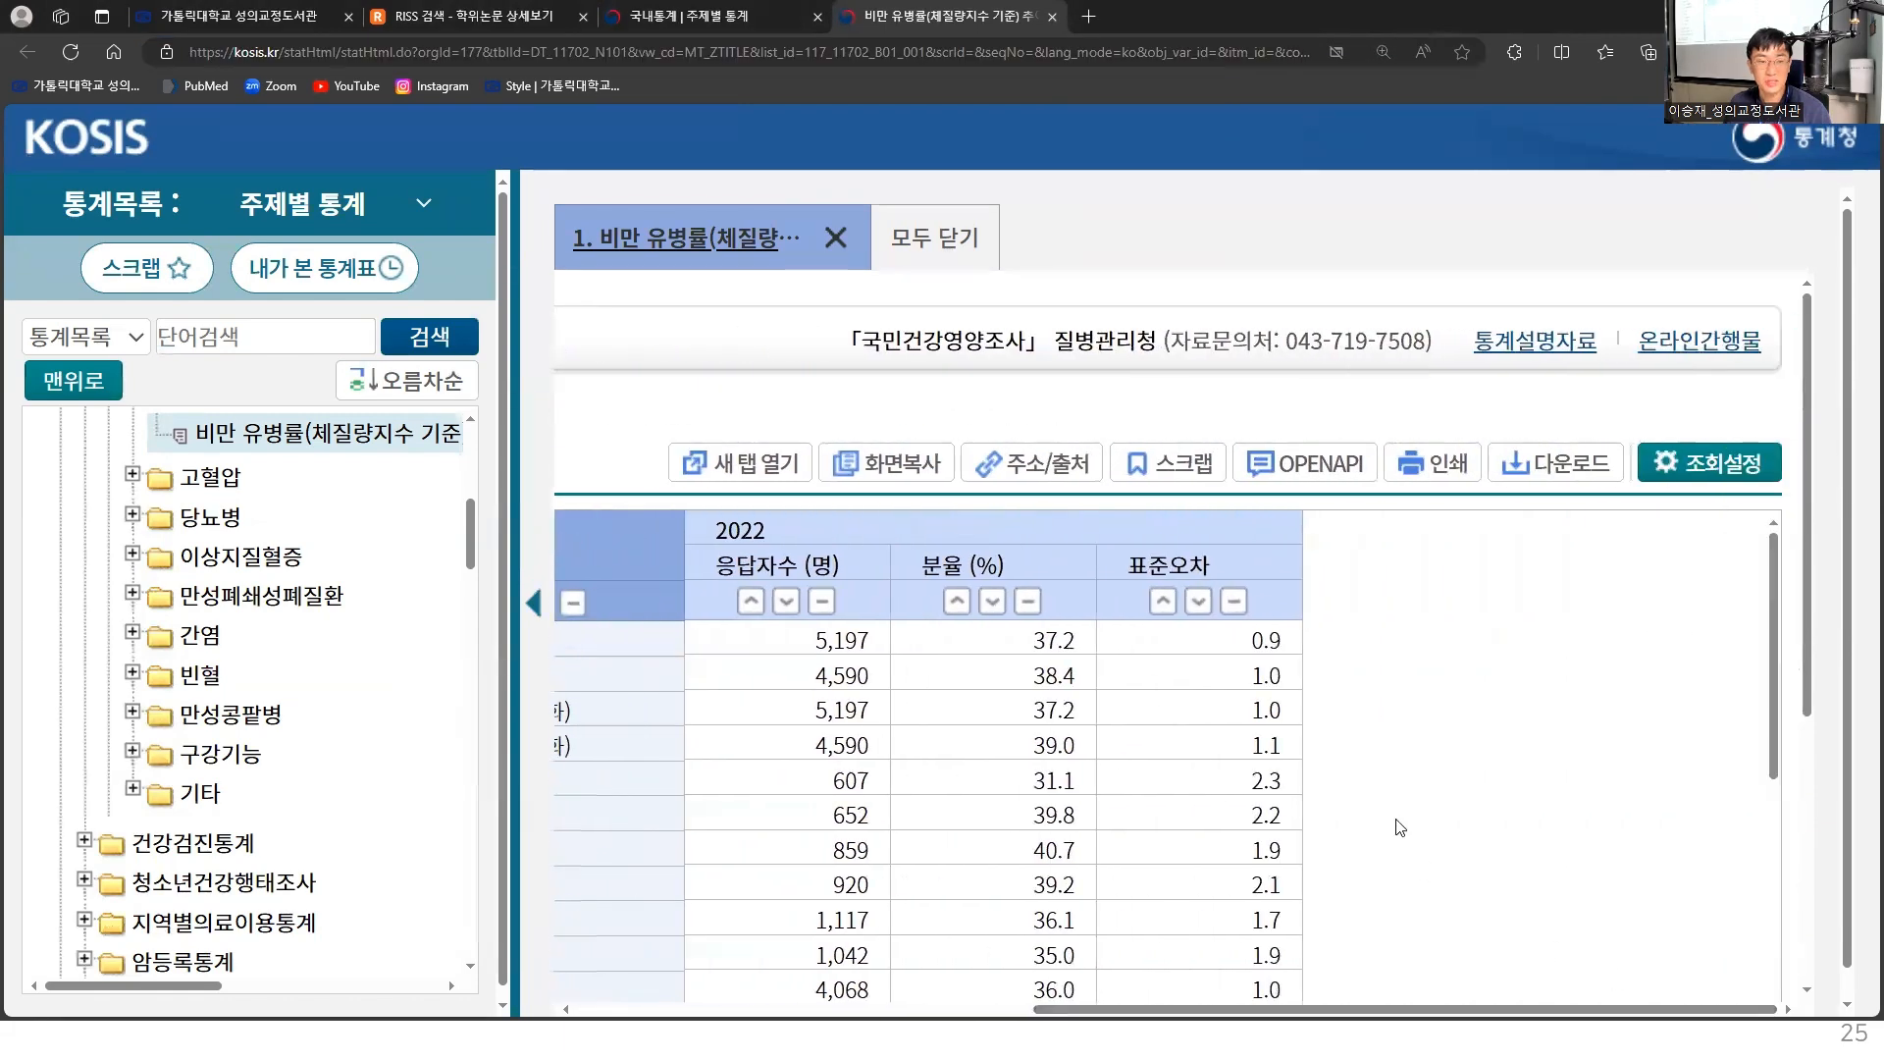
key(ctrl+plus)
key(ctrl+plus)
key(ctrl+plus)
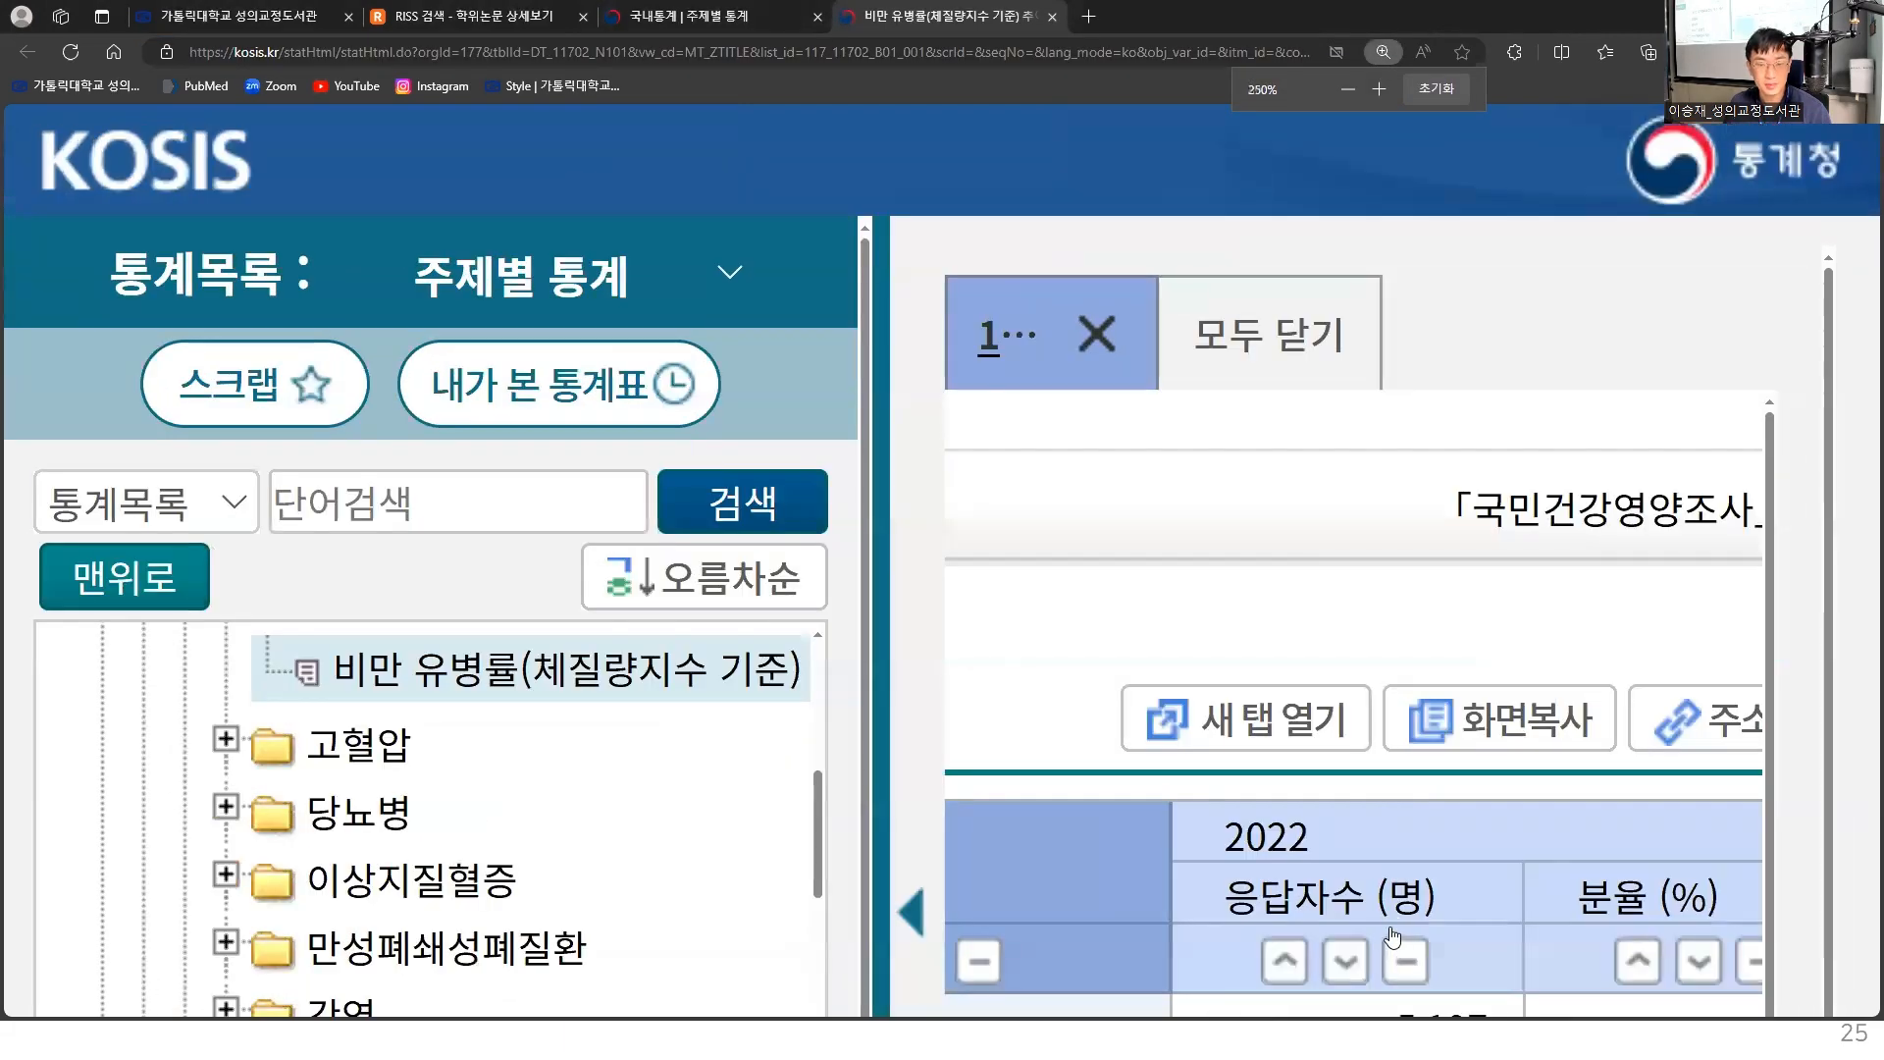
key(ctrl+minus)
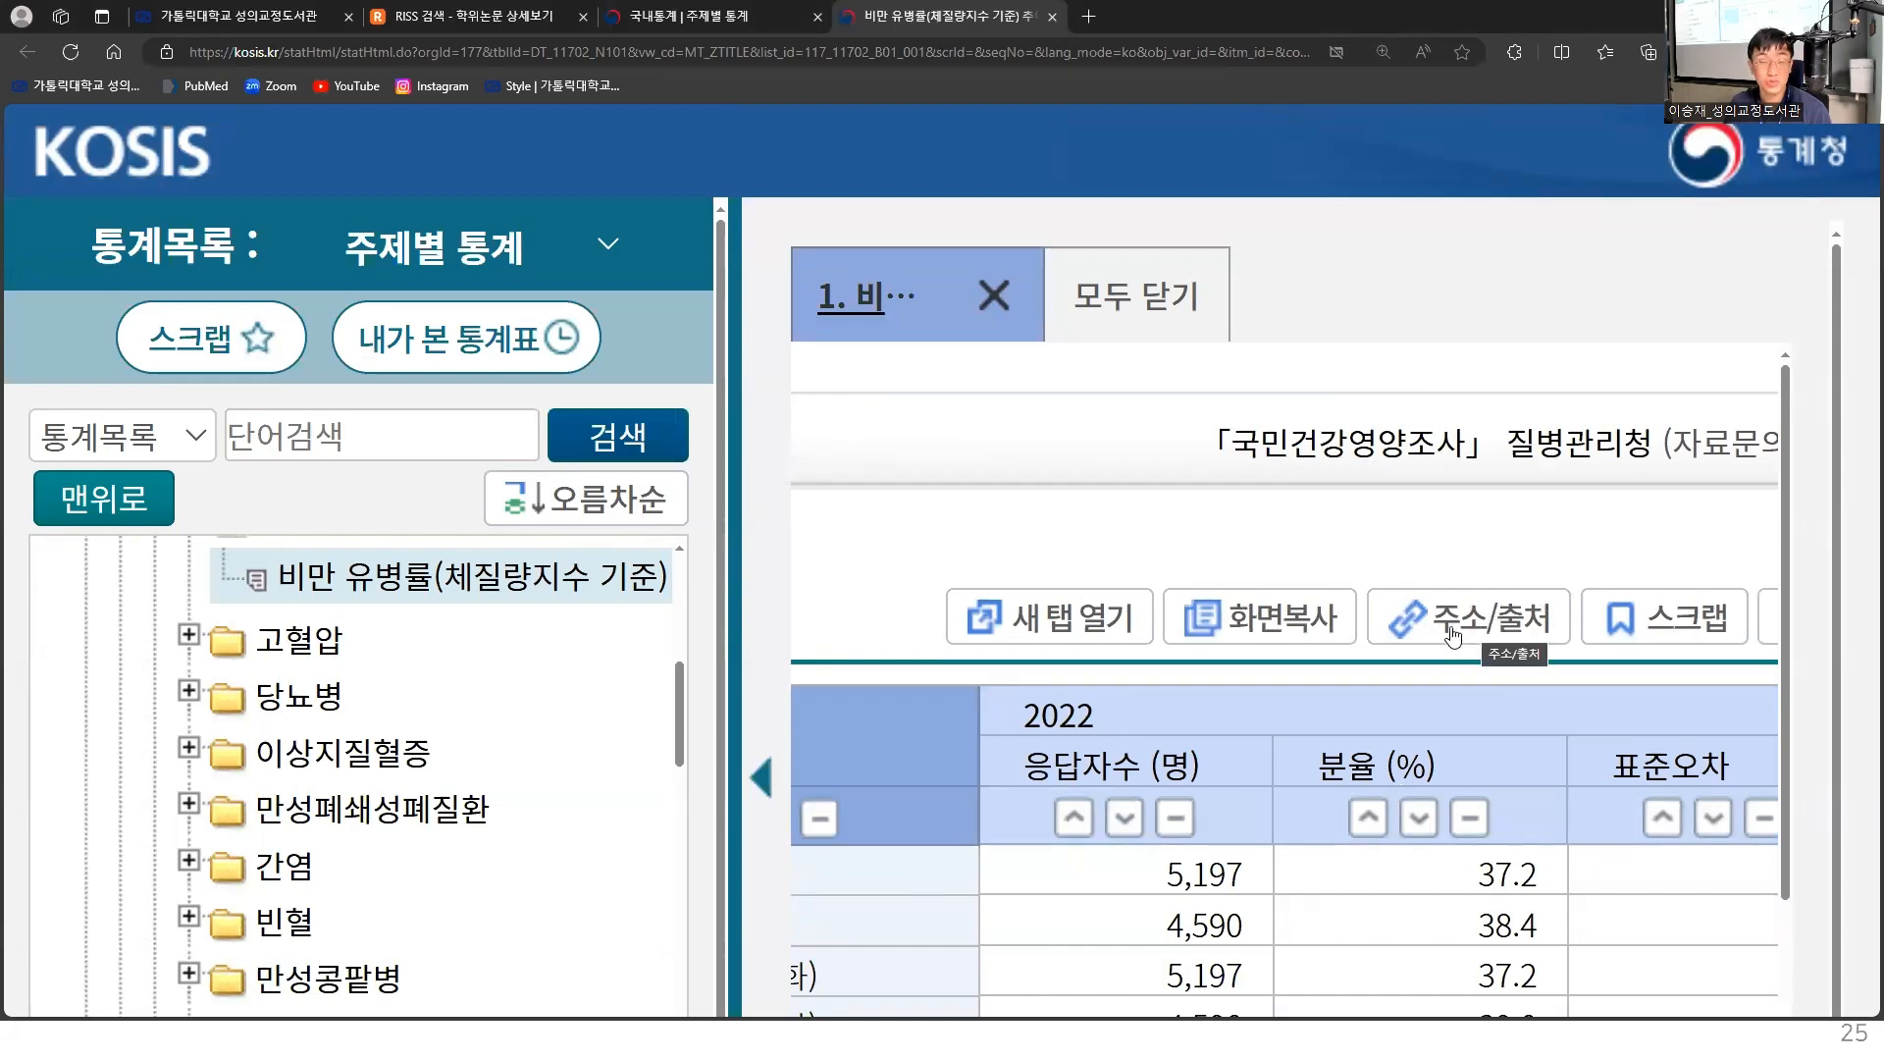
click(1454, 636)
key(ctrl+minus)
key(ctrl+minus)
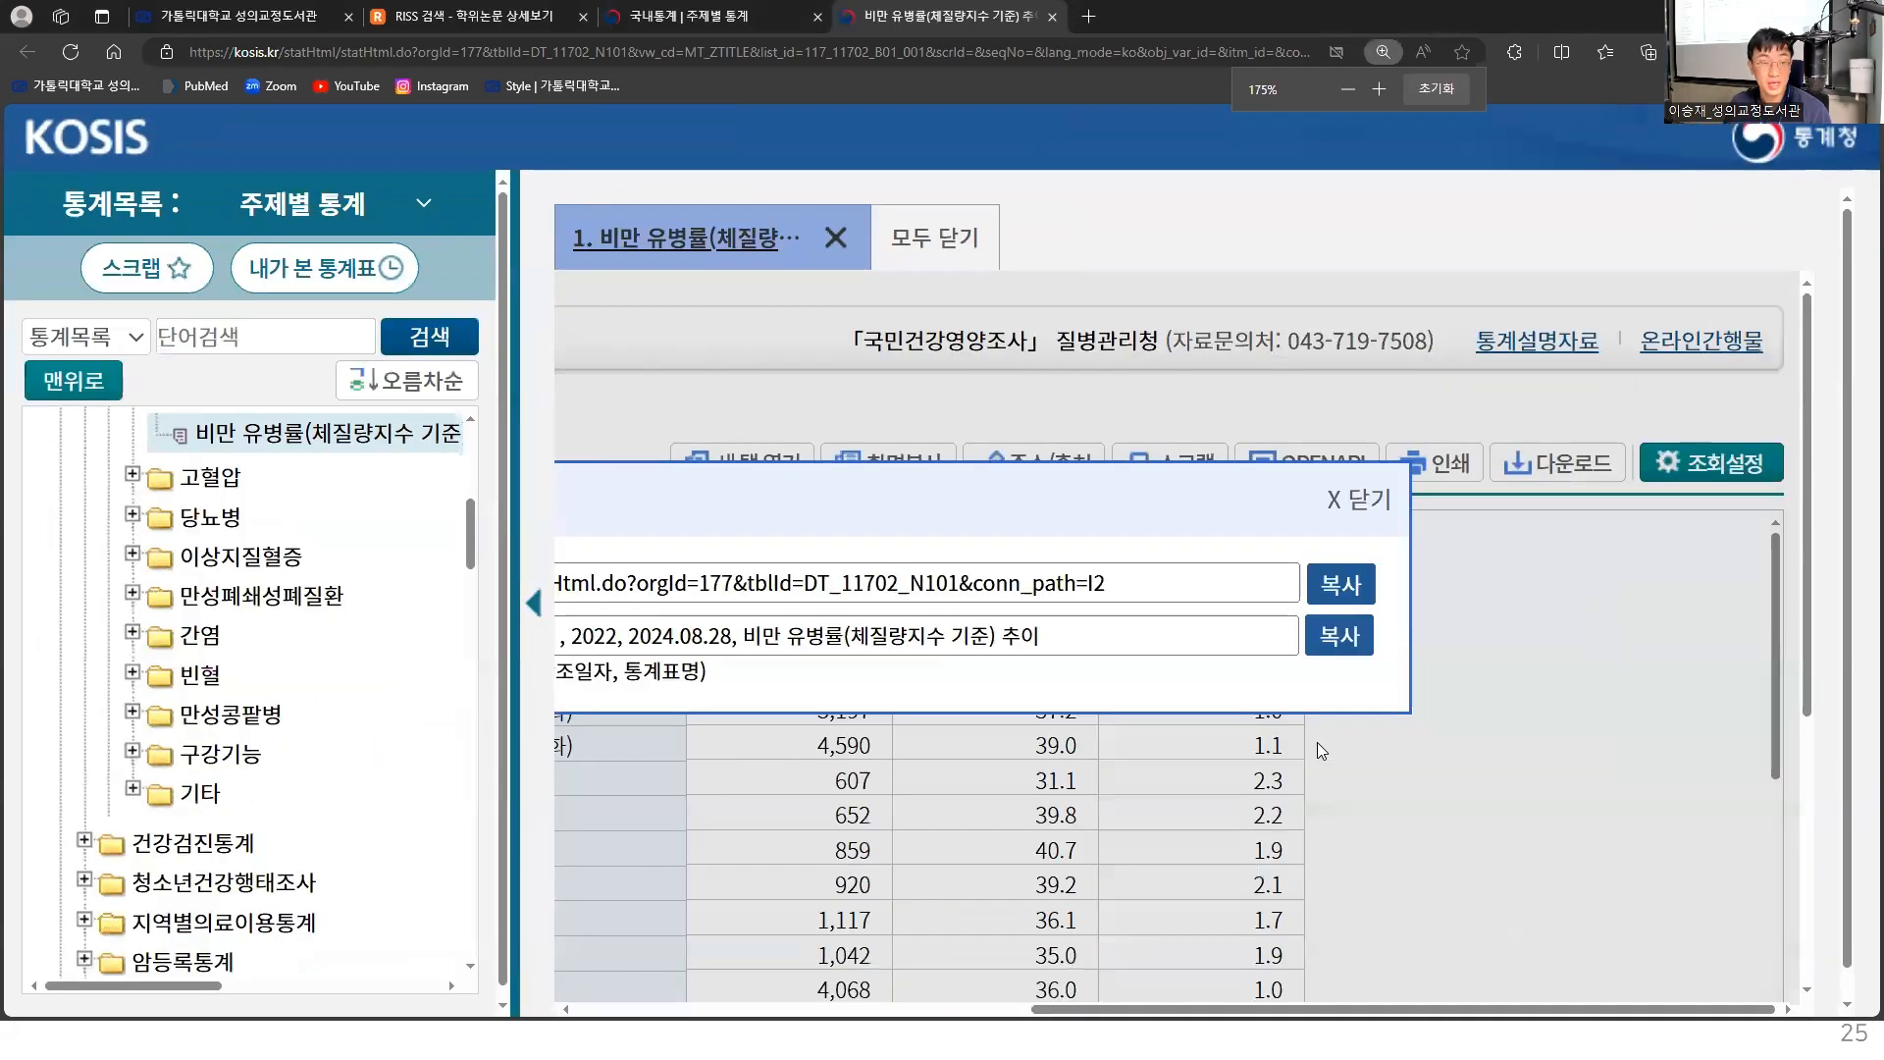
click(846, 1008)
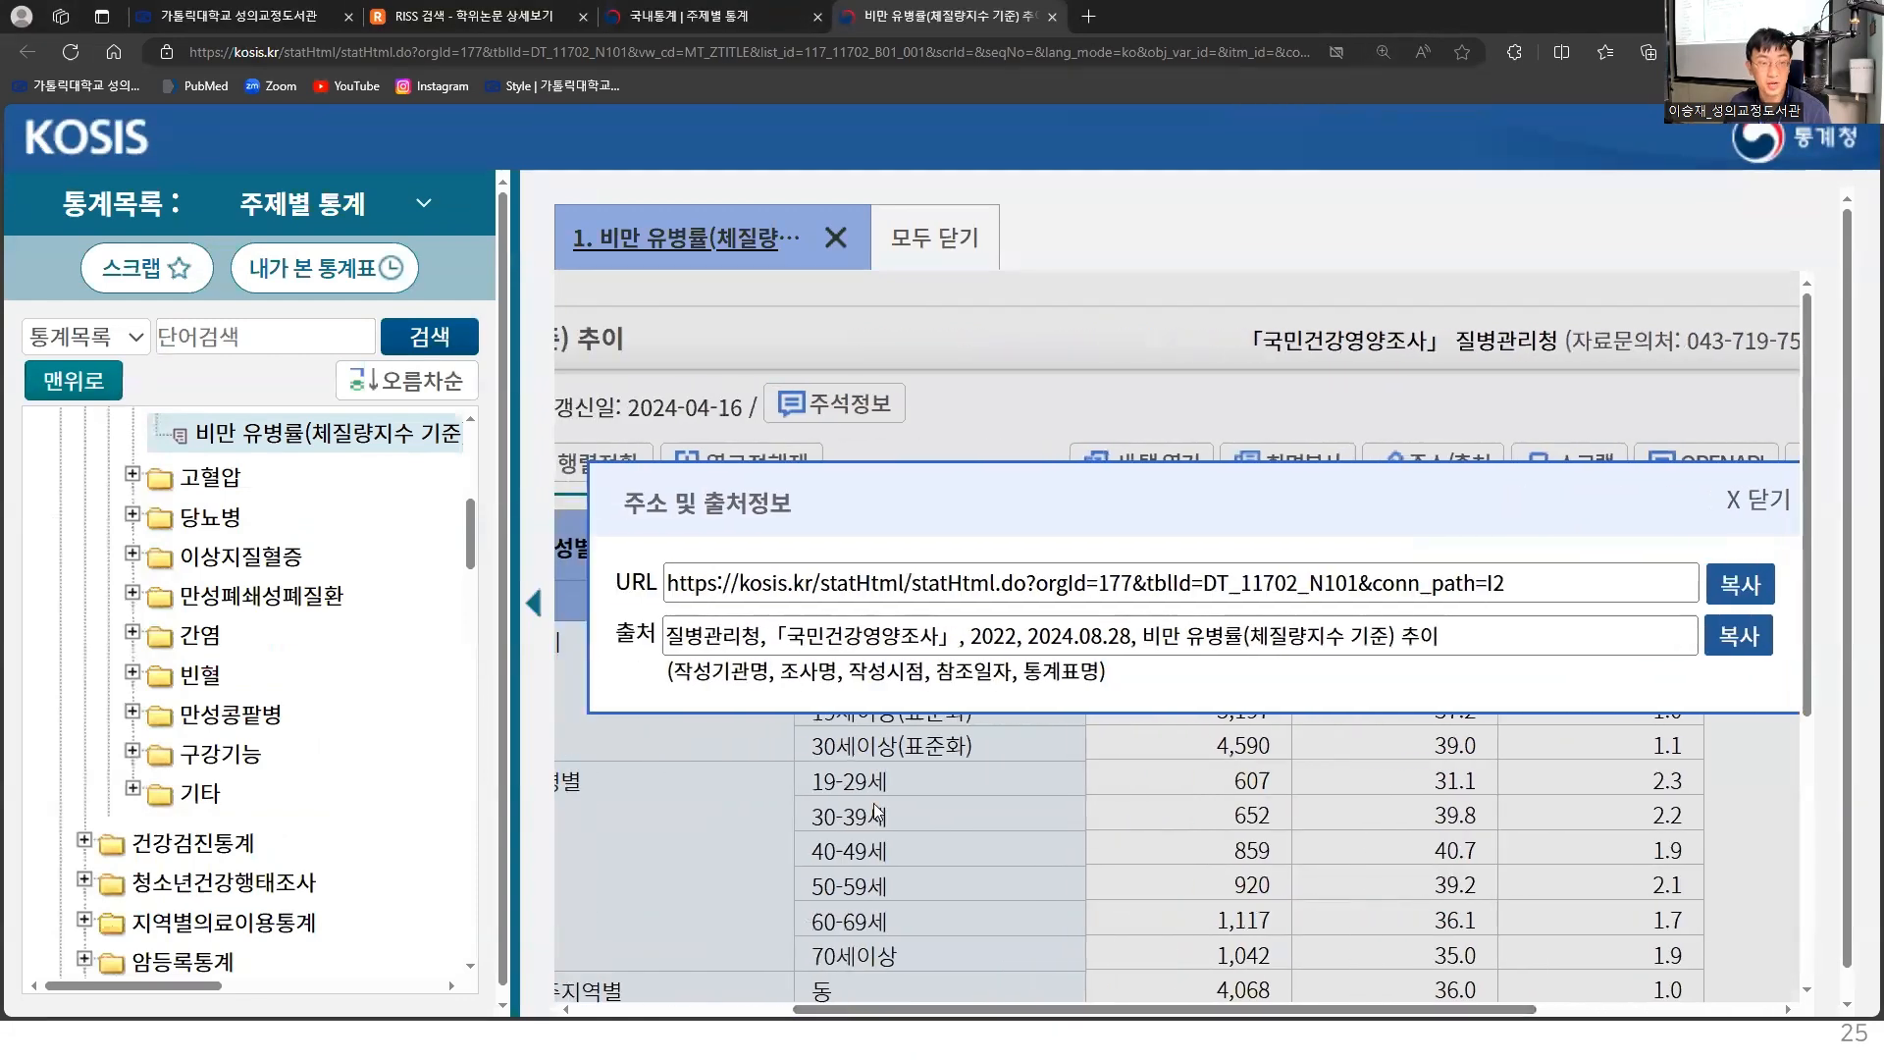
Copy the table's full URL from the 주소 및 출처정보 box into the EndNote reference's URL field
key(ctrl+plus)
key(ctrl+minus)
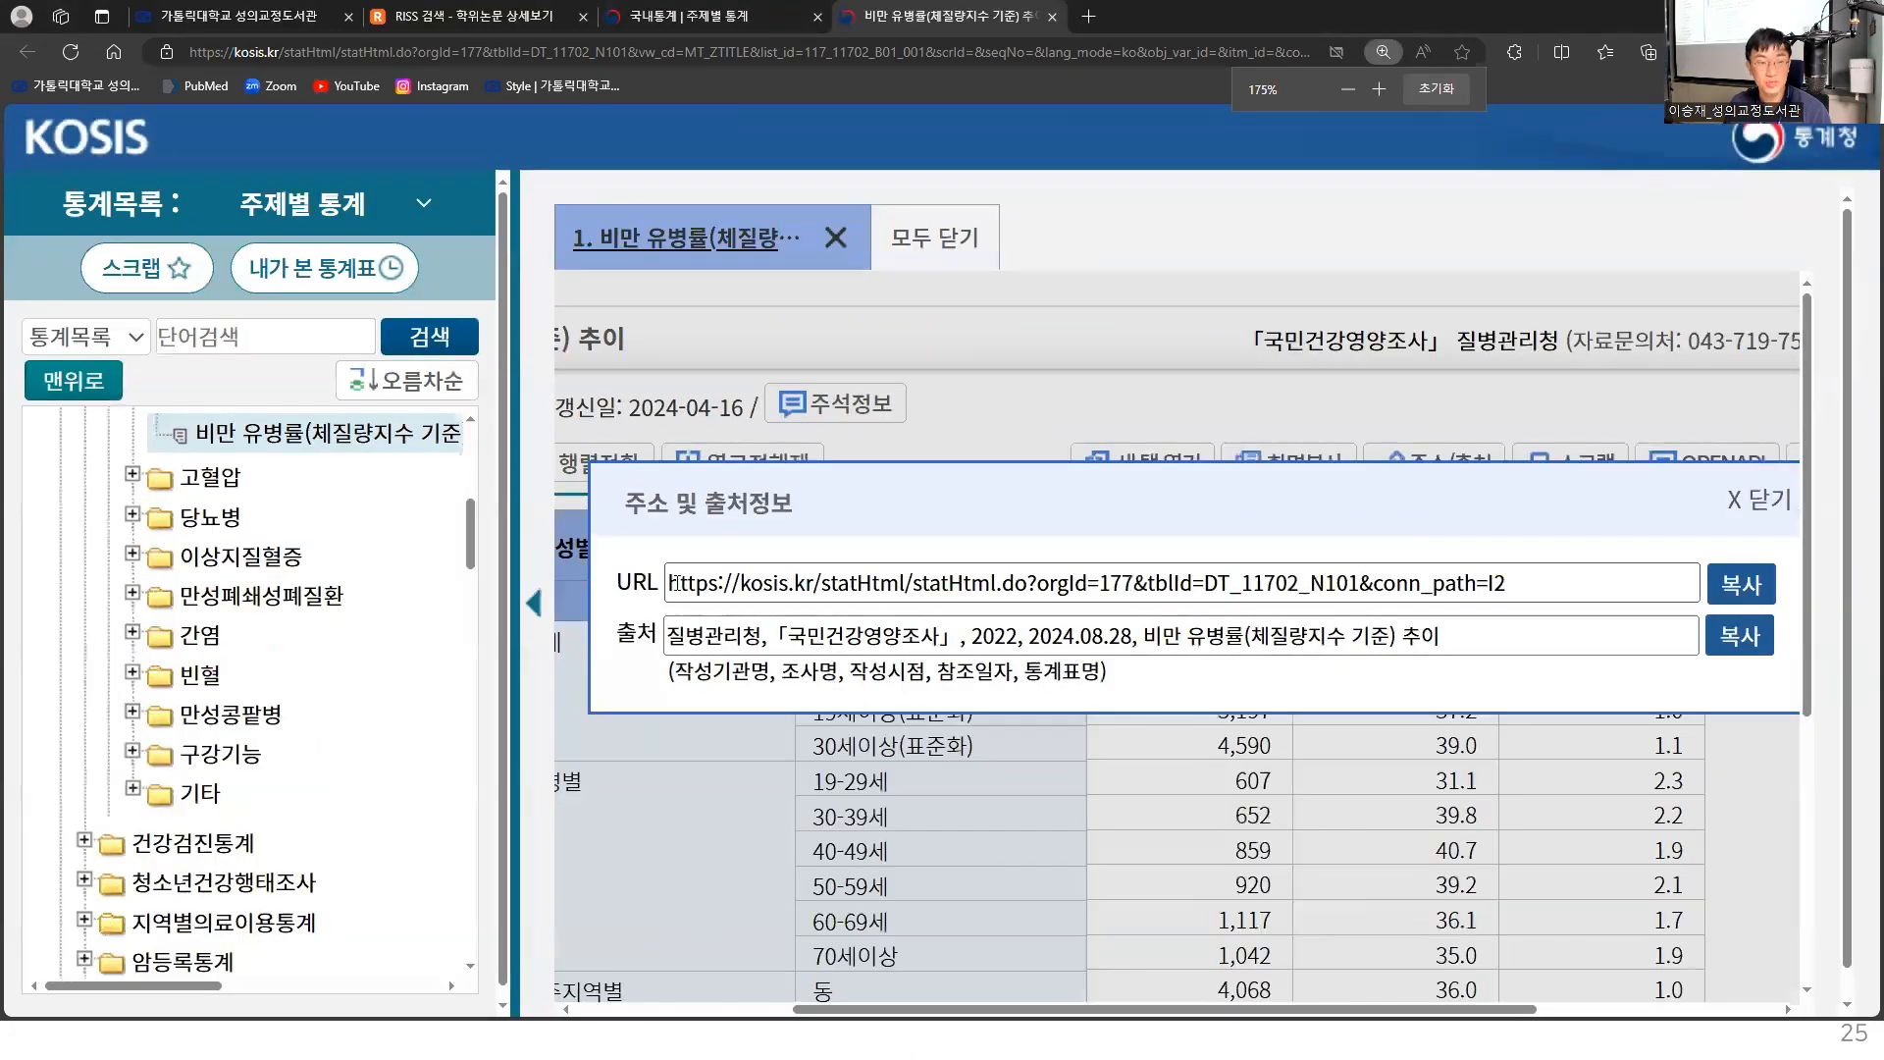
drag(1506, 583, 565, 614)
key(ctrl+minus)
drag(1792, 583, 1272, 610)
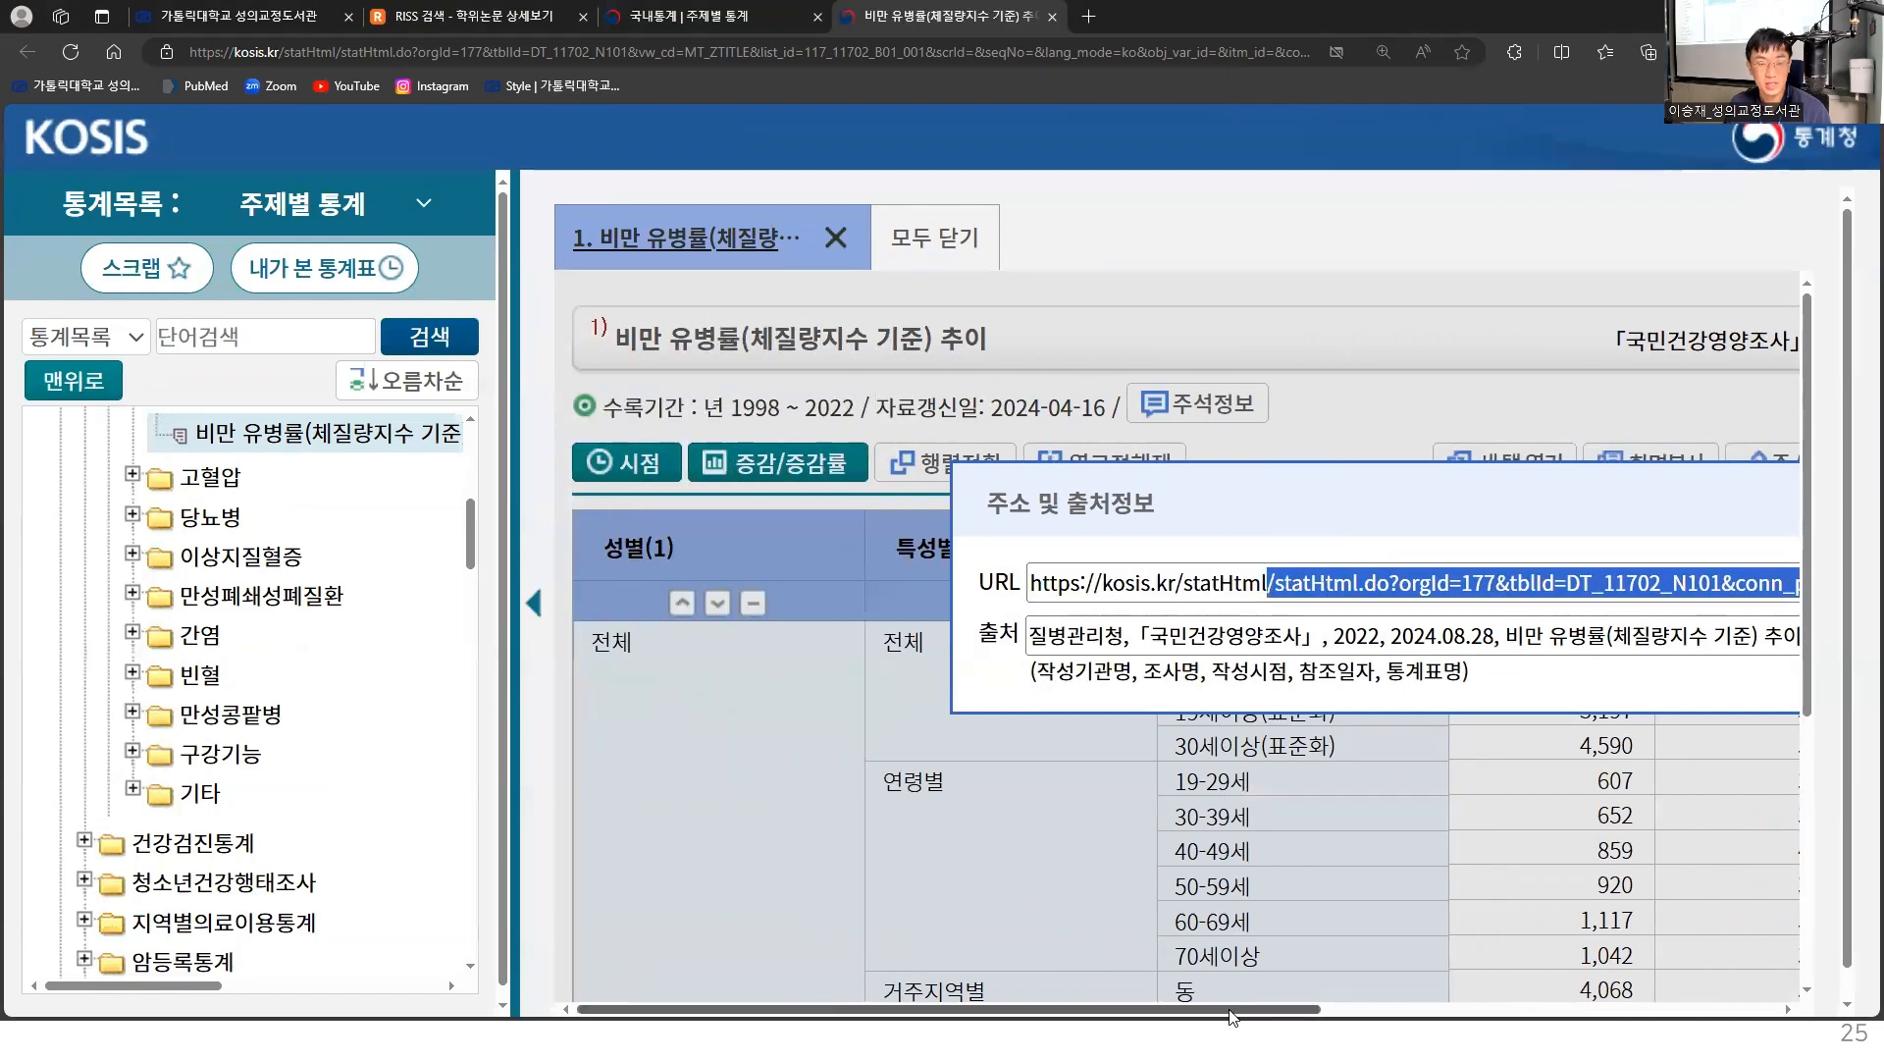
key(ctrl+plus)
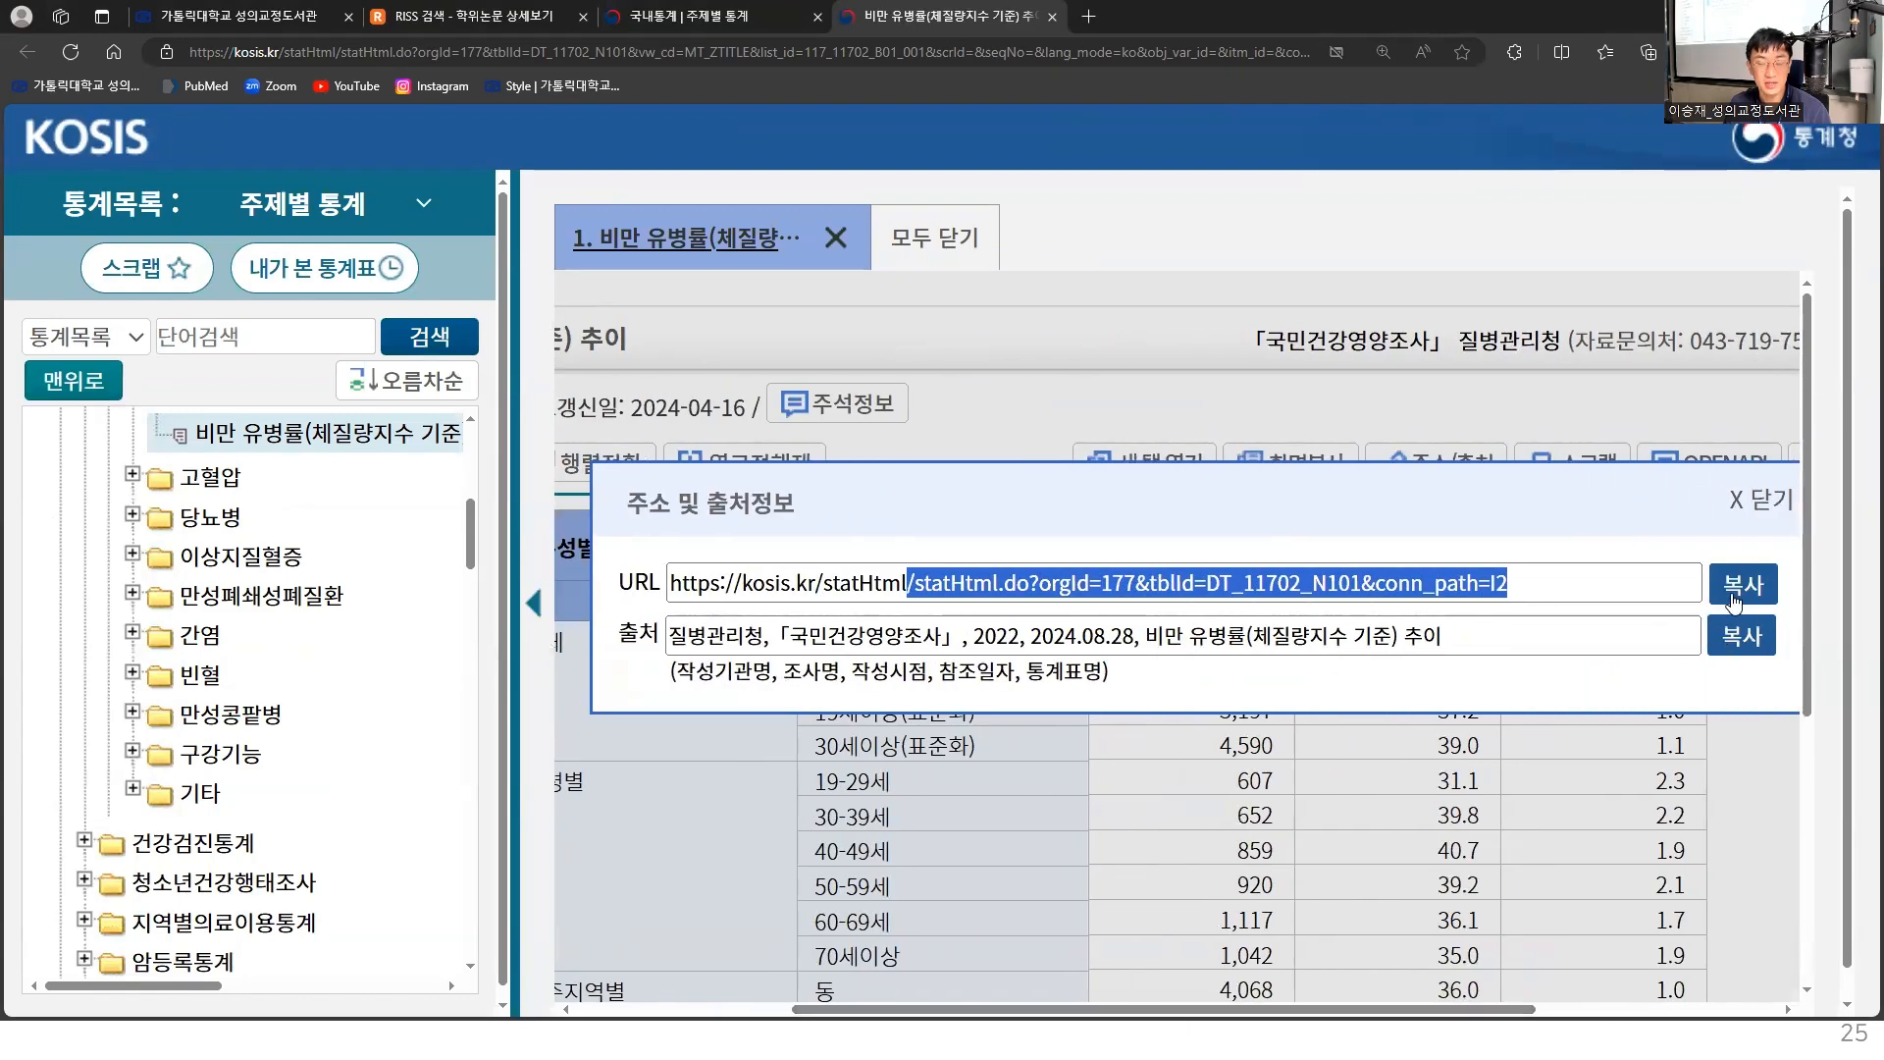
click(1735, 595)
key(ctrl+c)
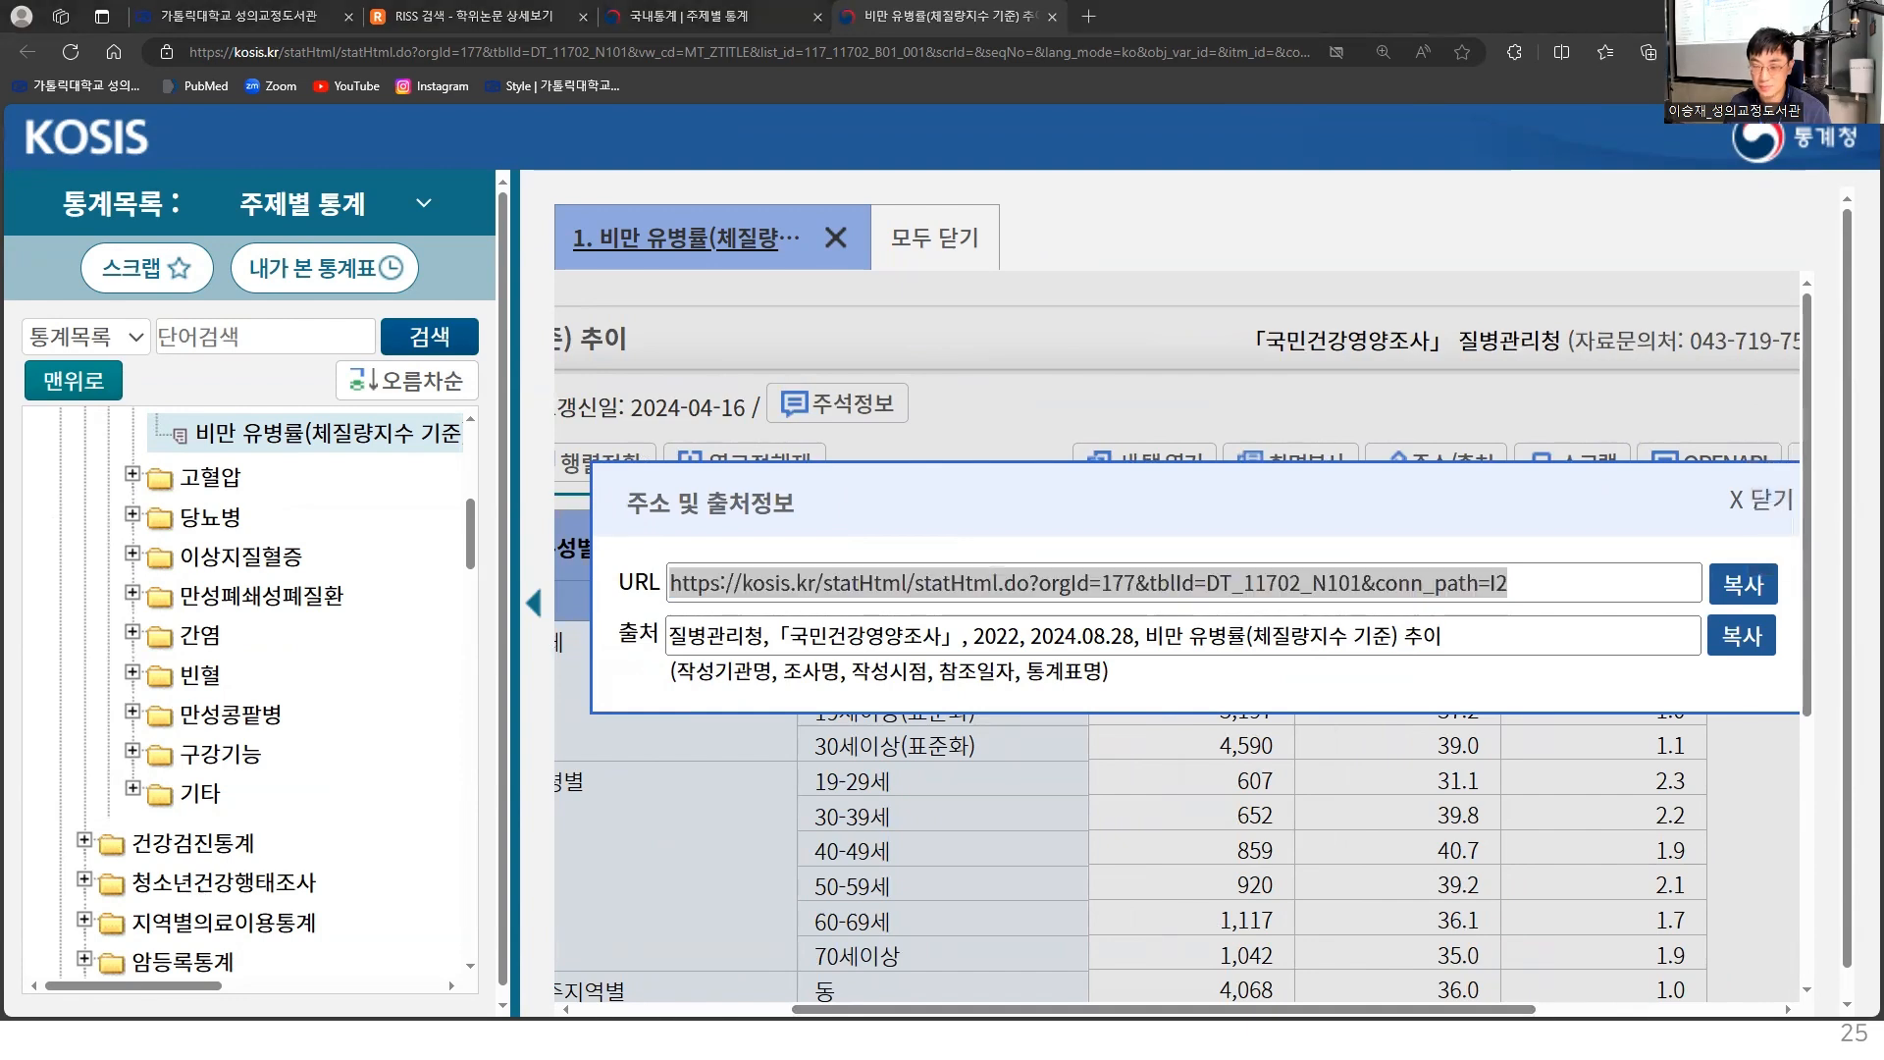
key(alt+Tab)
key(ctrl+v)
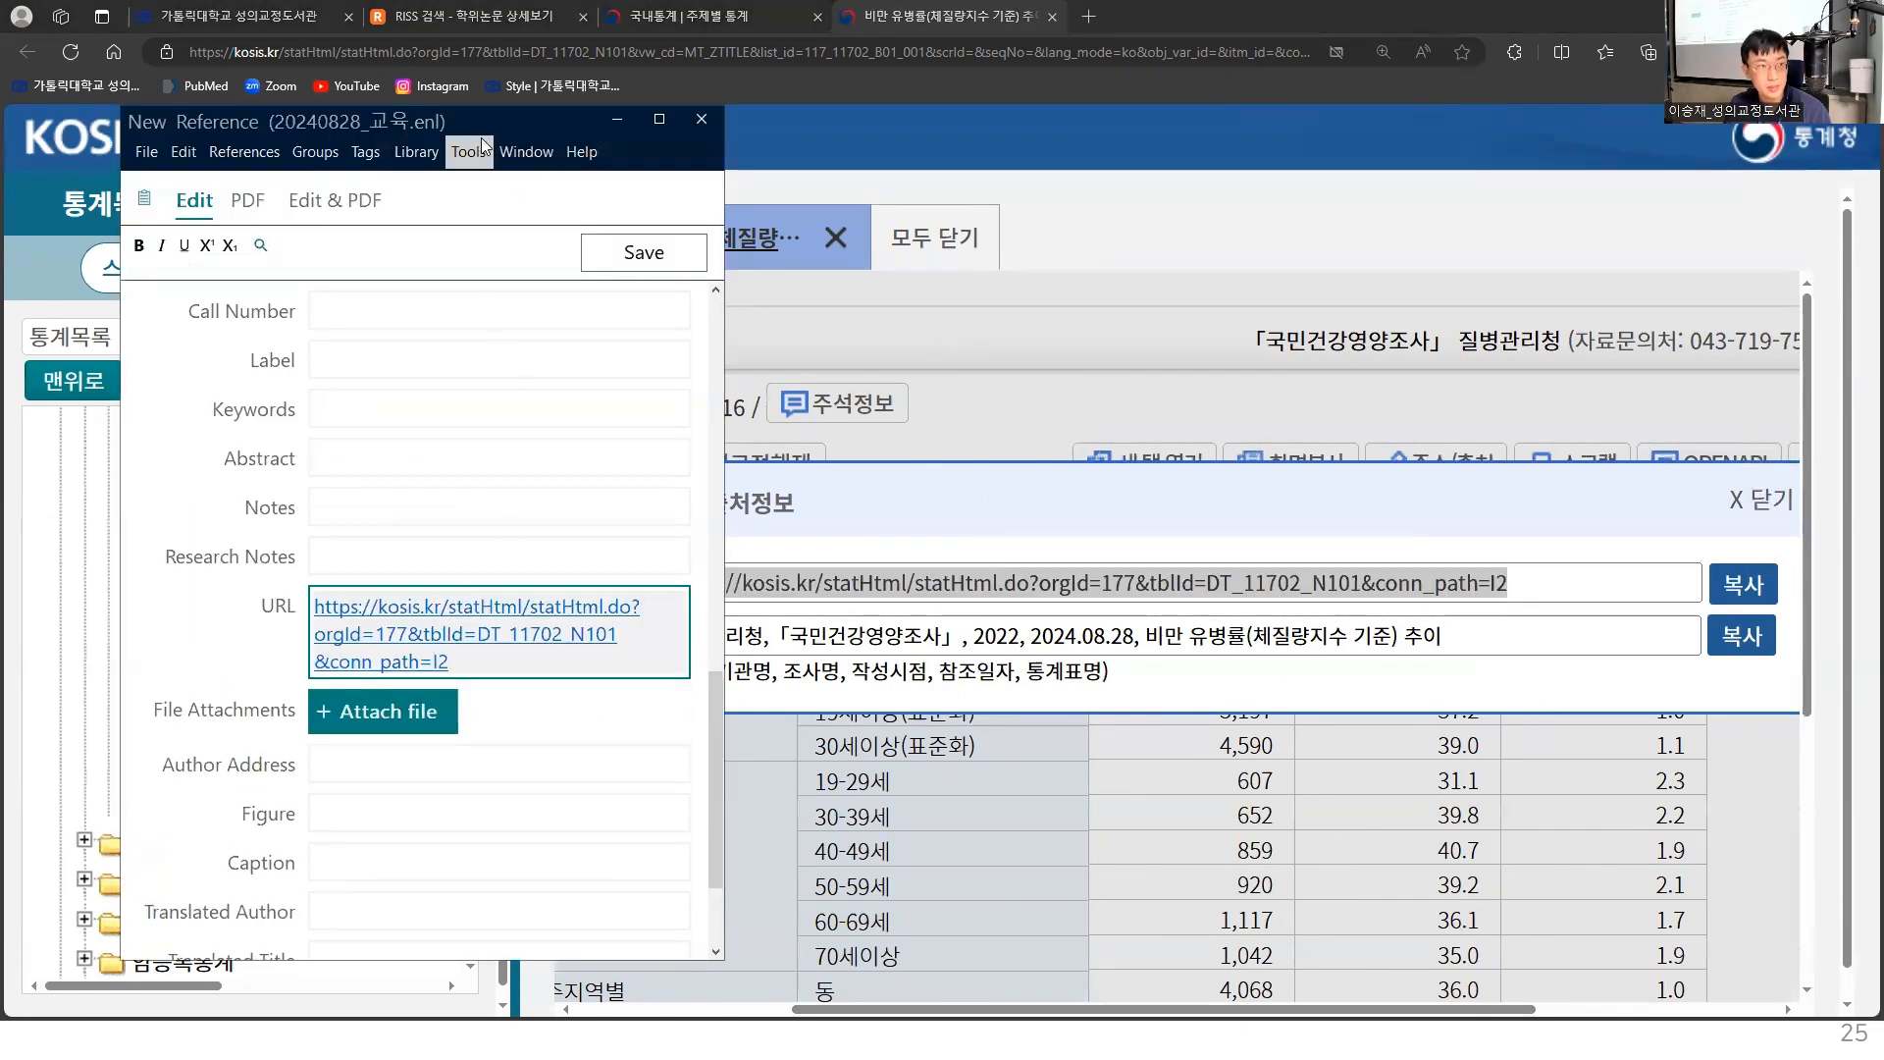
Uncover the 출처 line on the KOSIS page and copy the agency and survey name, 질병관리청,「국민건강영양조사, from it
drag(527, 134, 1350, 761)
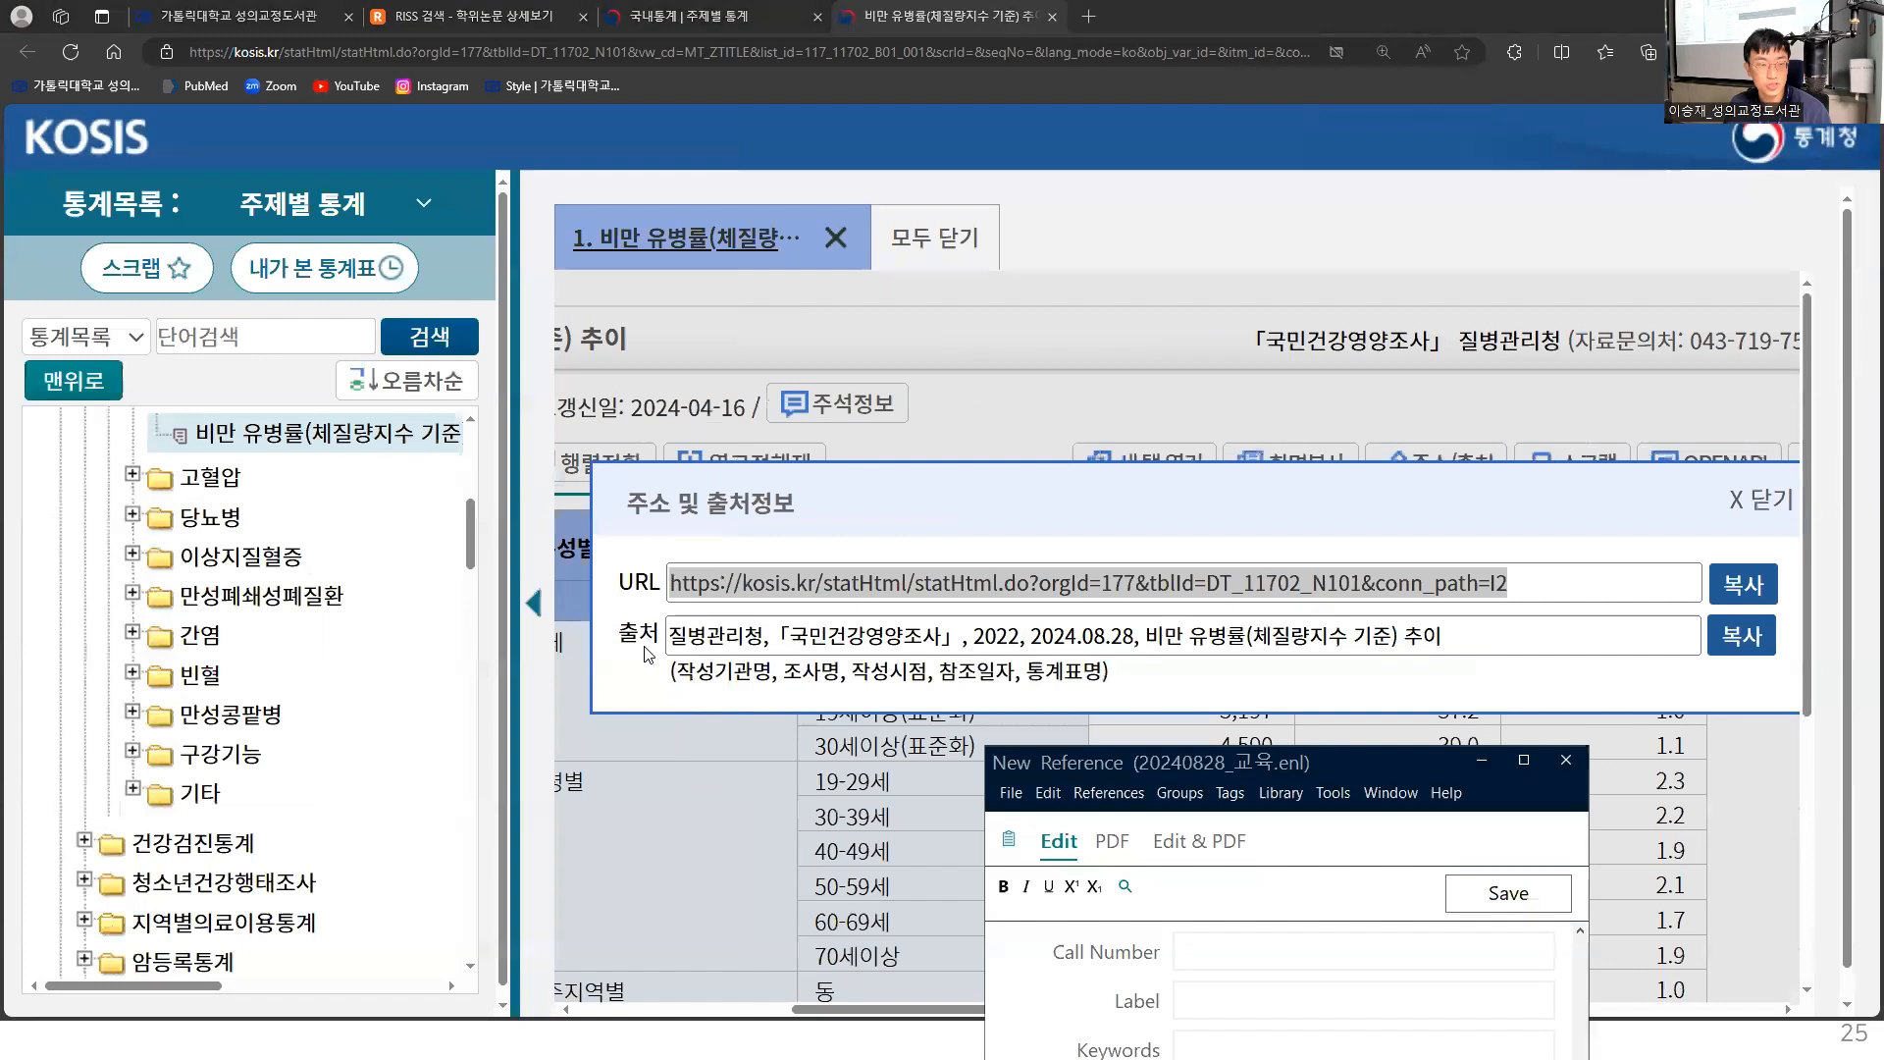
click(774, 640)
click(1185, 625)
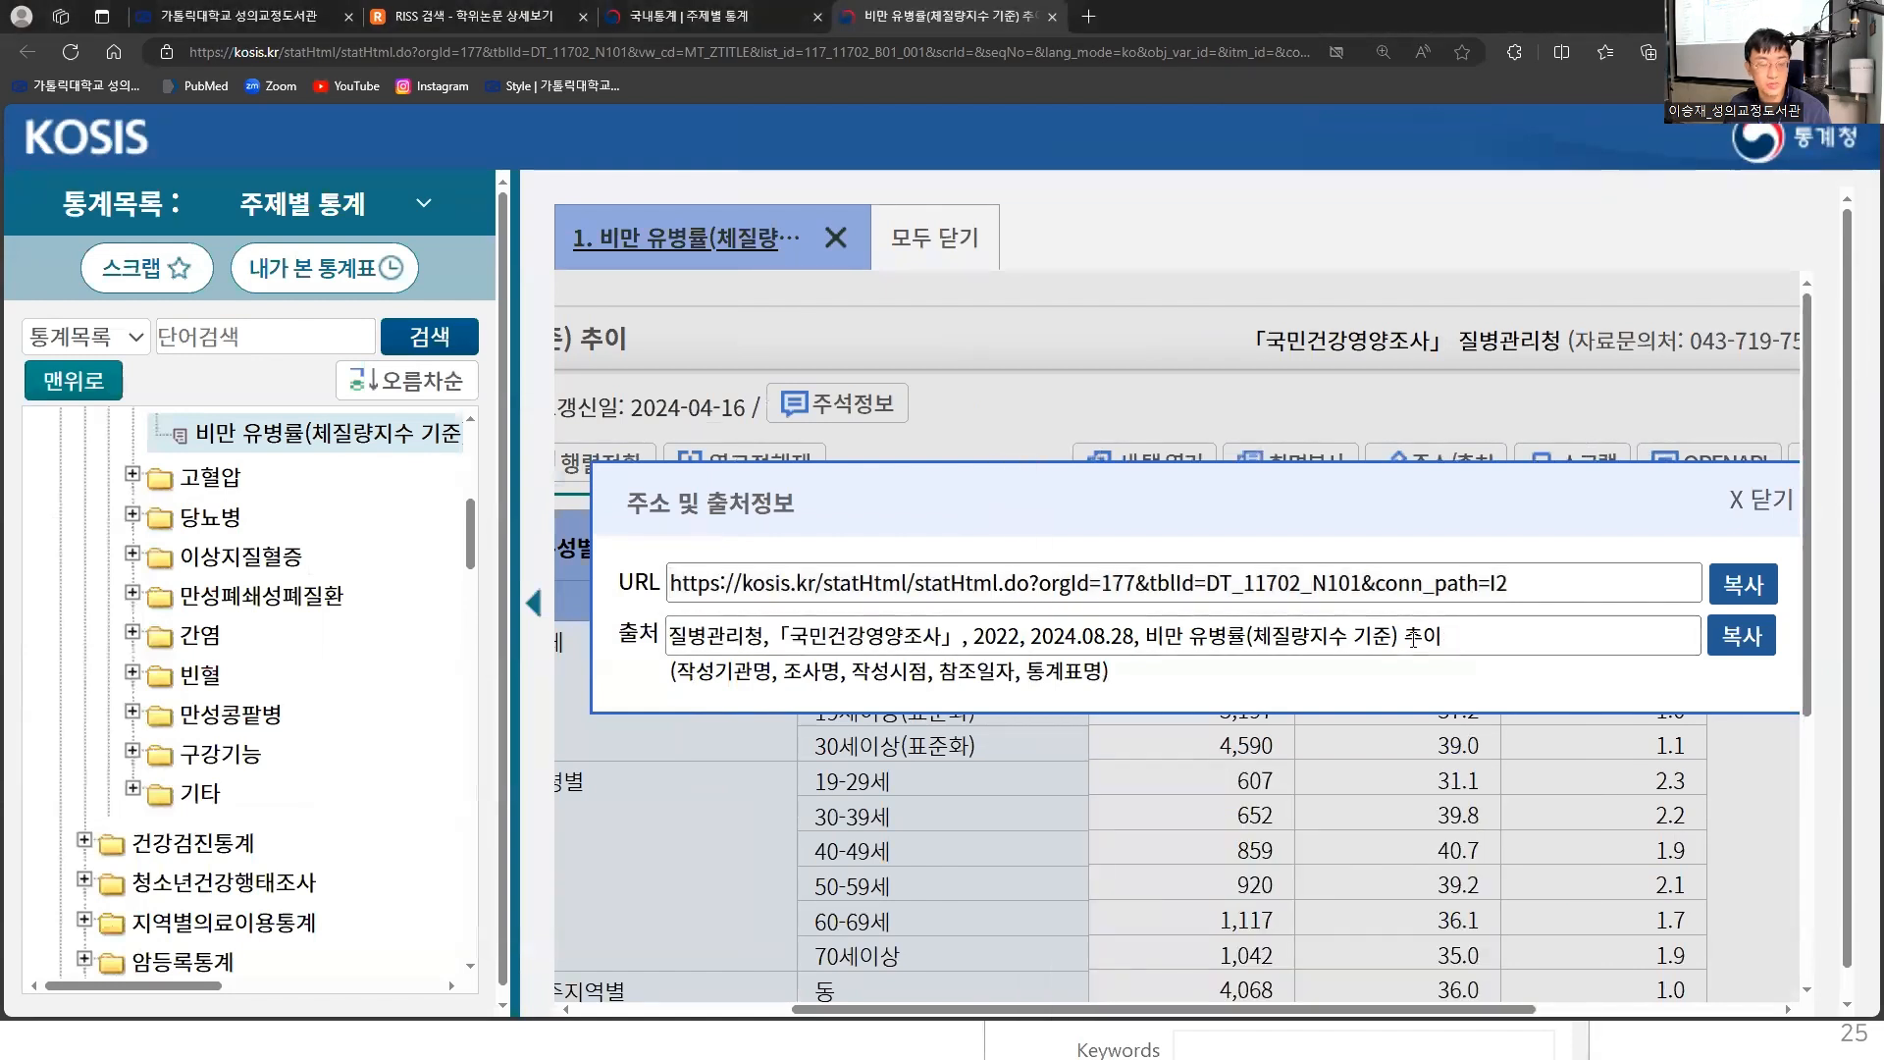
drag(1448, 636, 653, 639)
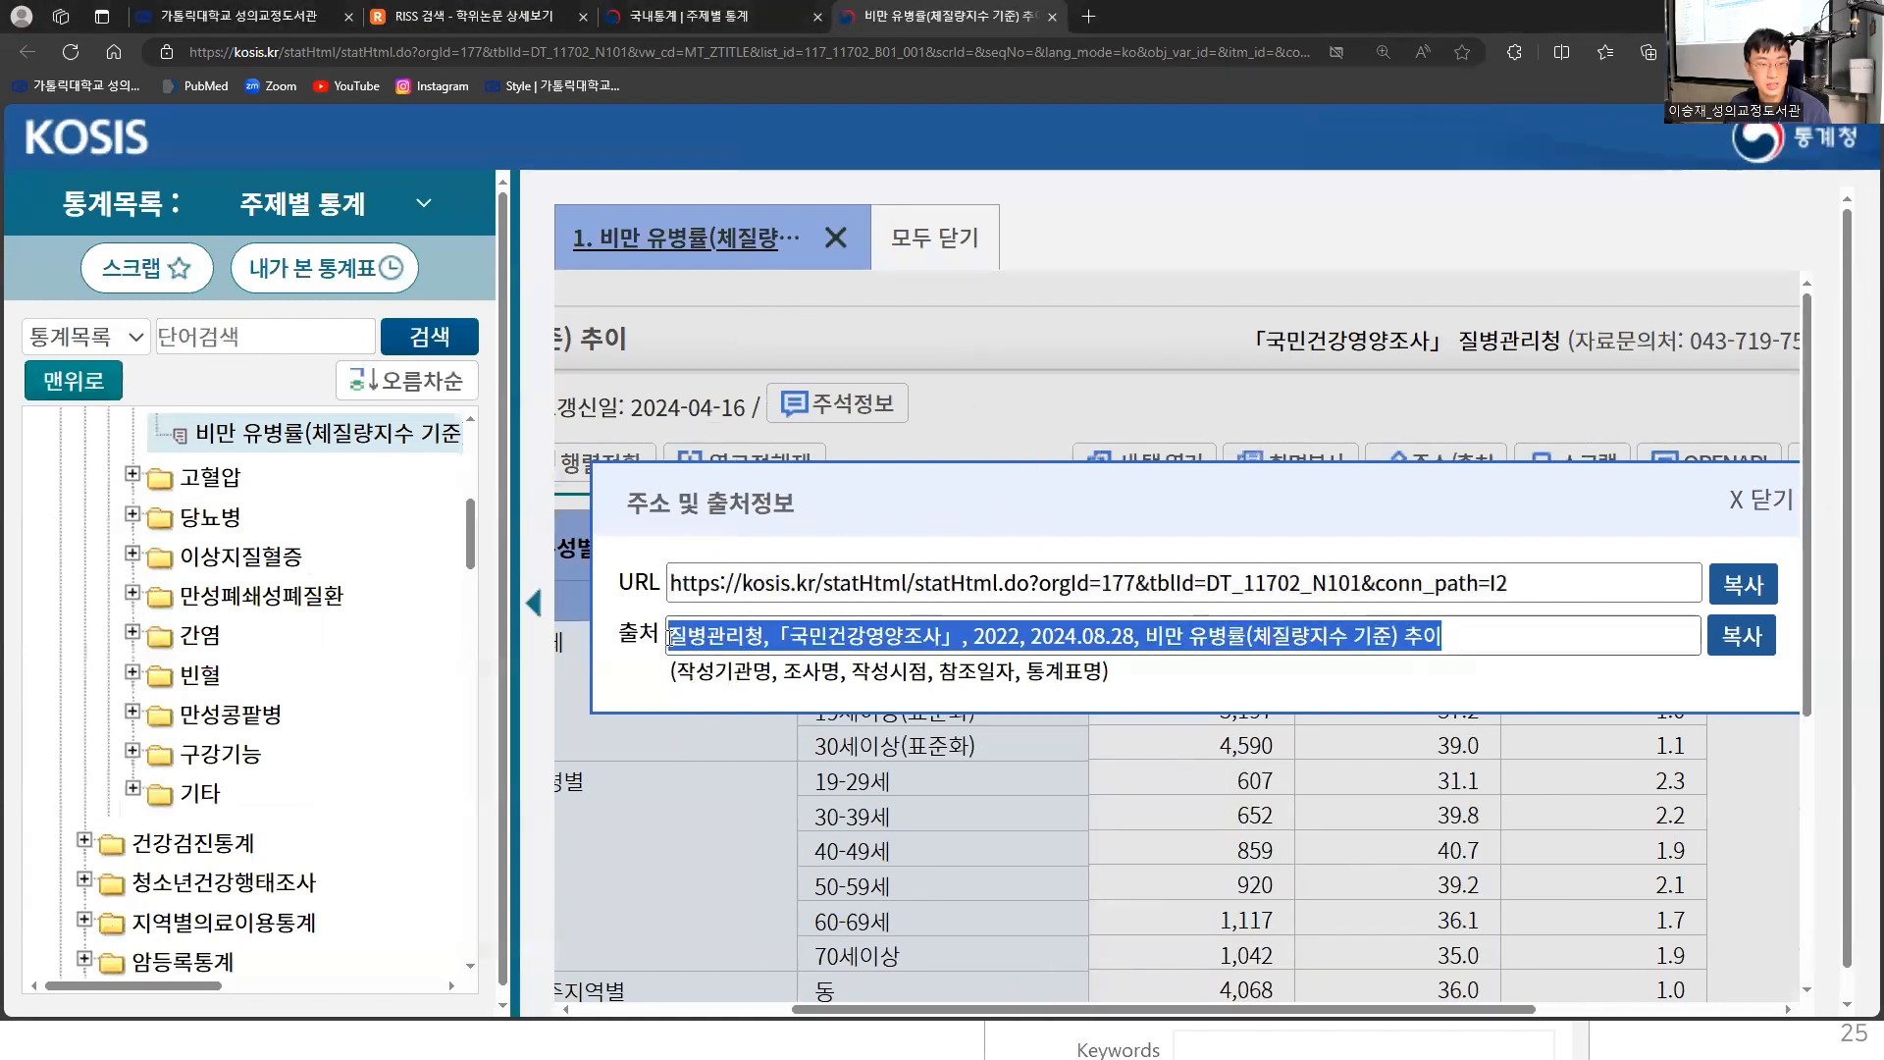
click(862, 639)
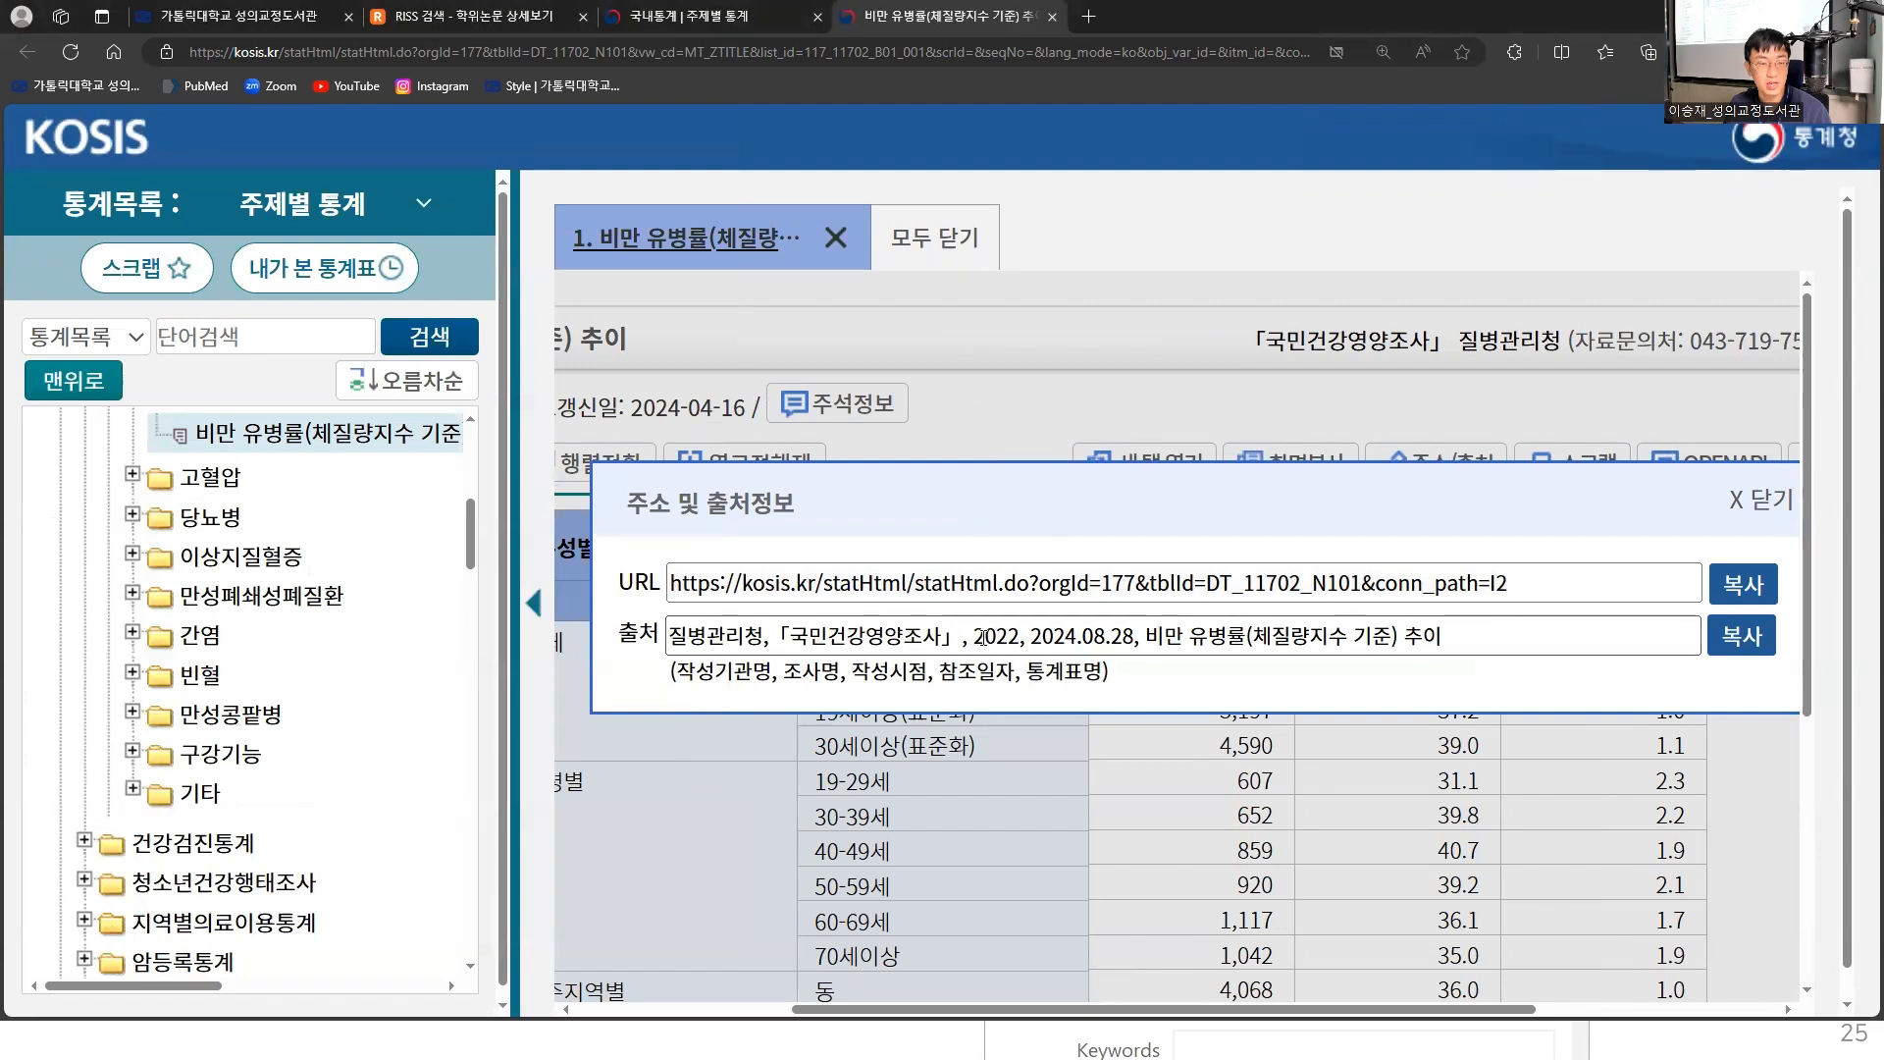
drag(944, 638, 650, 639)
key(ctrl+c)
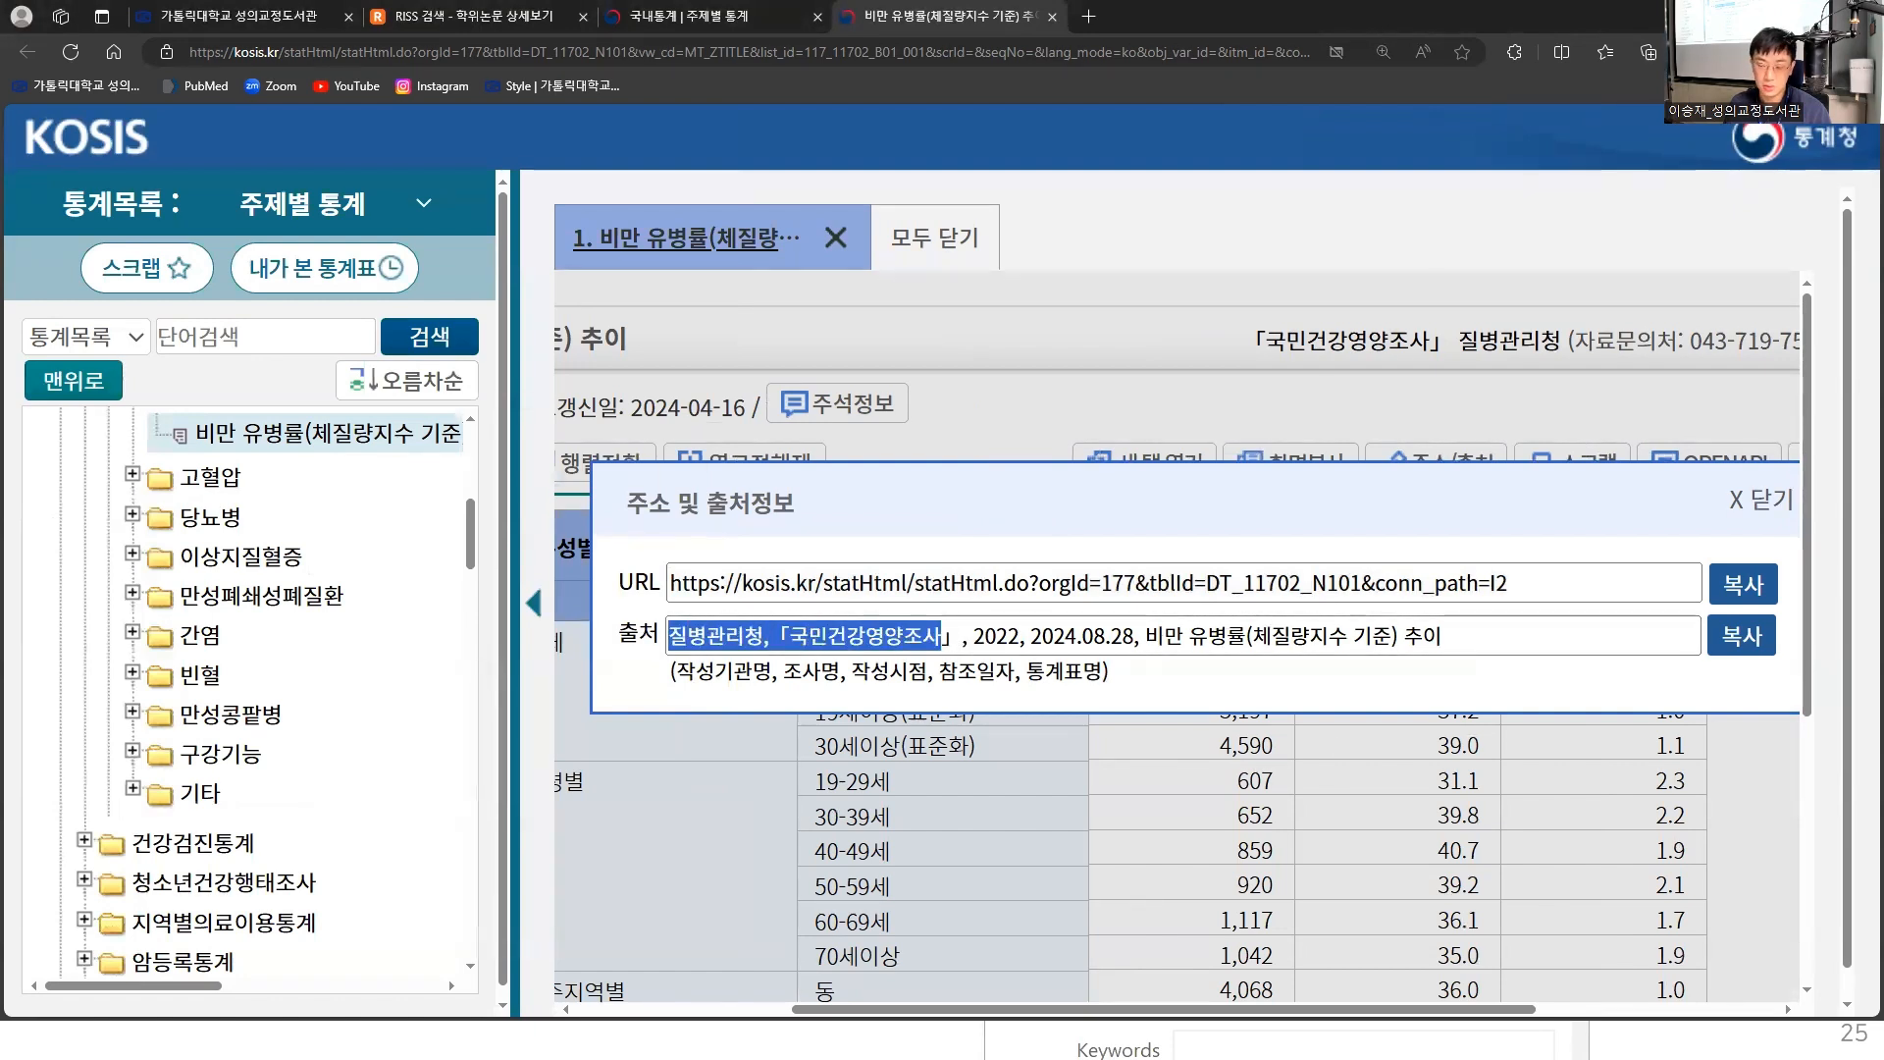
Replace the Author entry of the EndNote reference with the copied agency and survey name
click(1315, 1042)
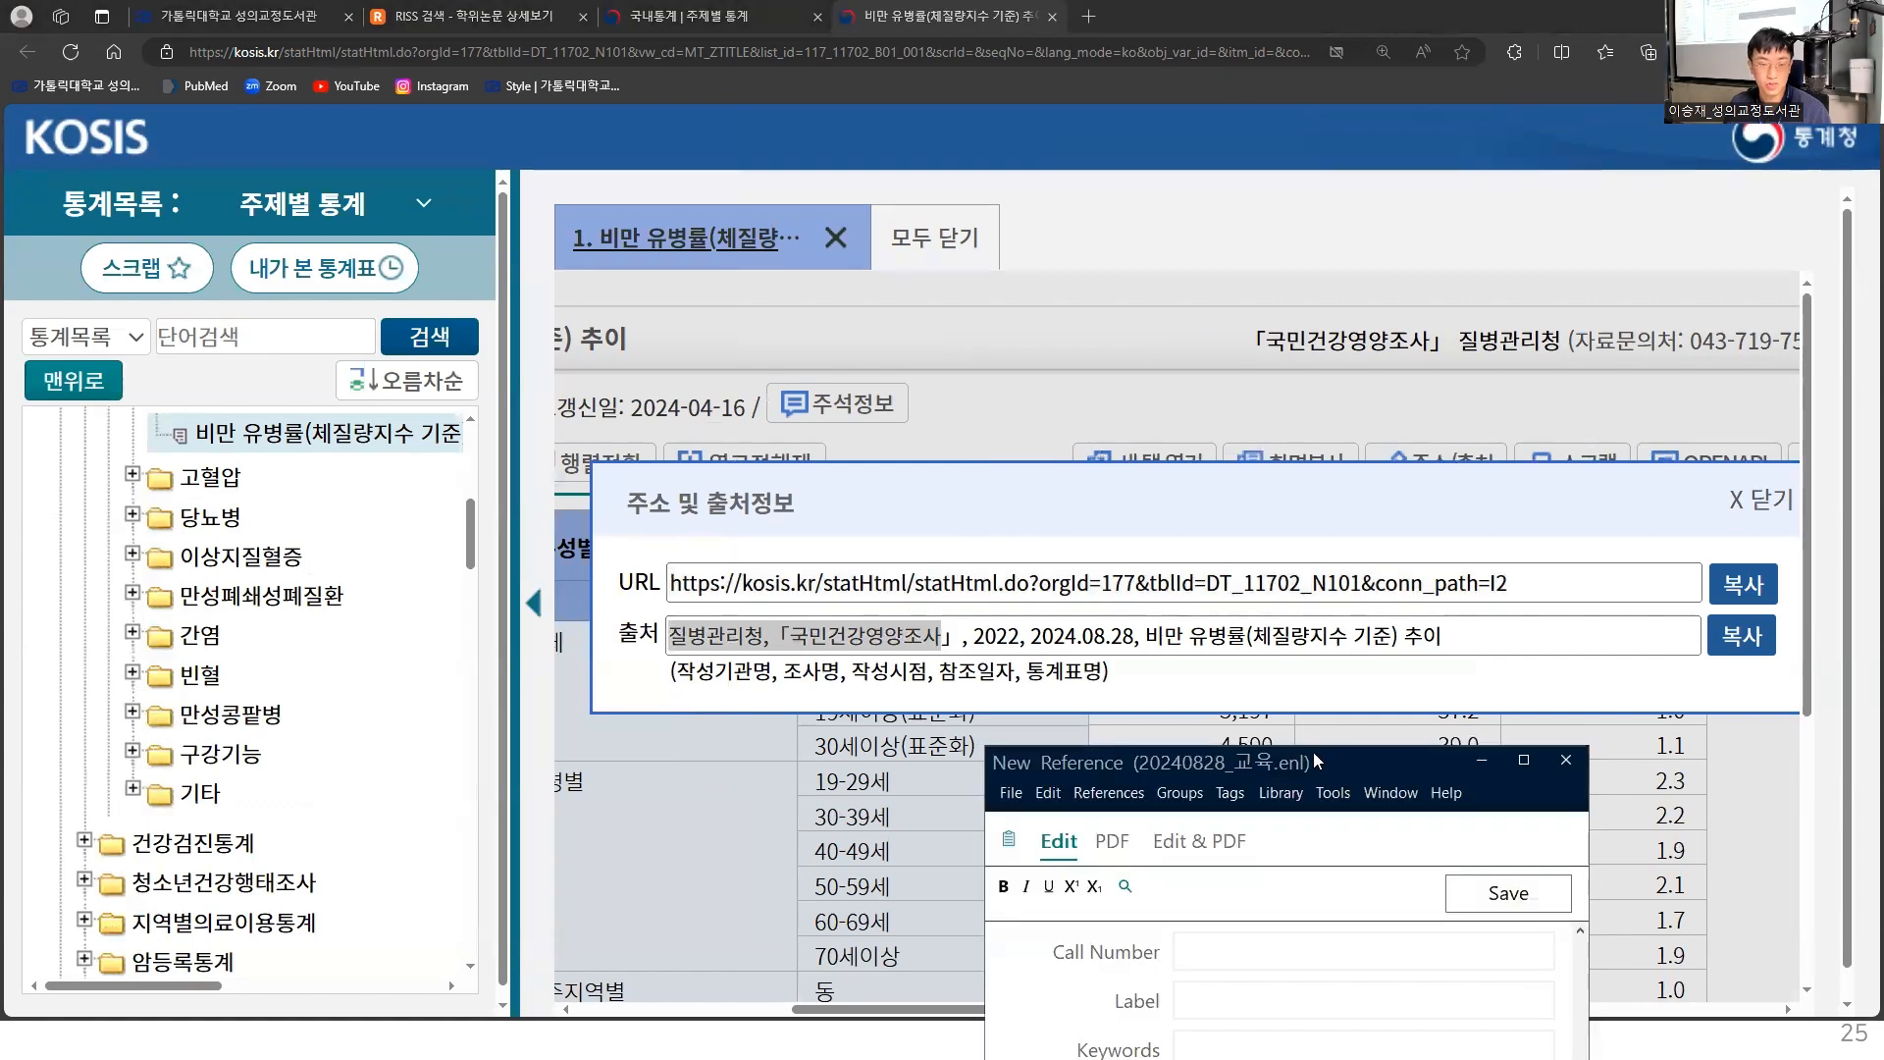
drag(1315, 762, 1254, 205)
scroll(1203, 550, up, 10)
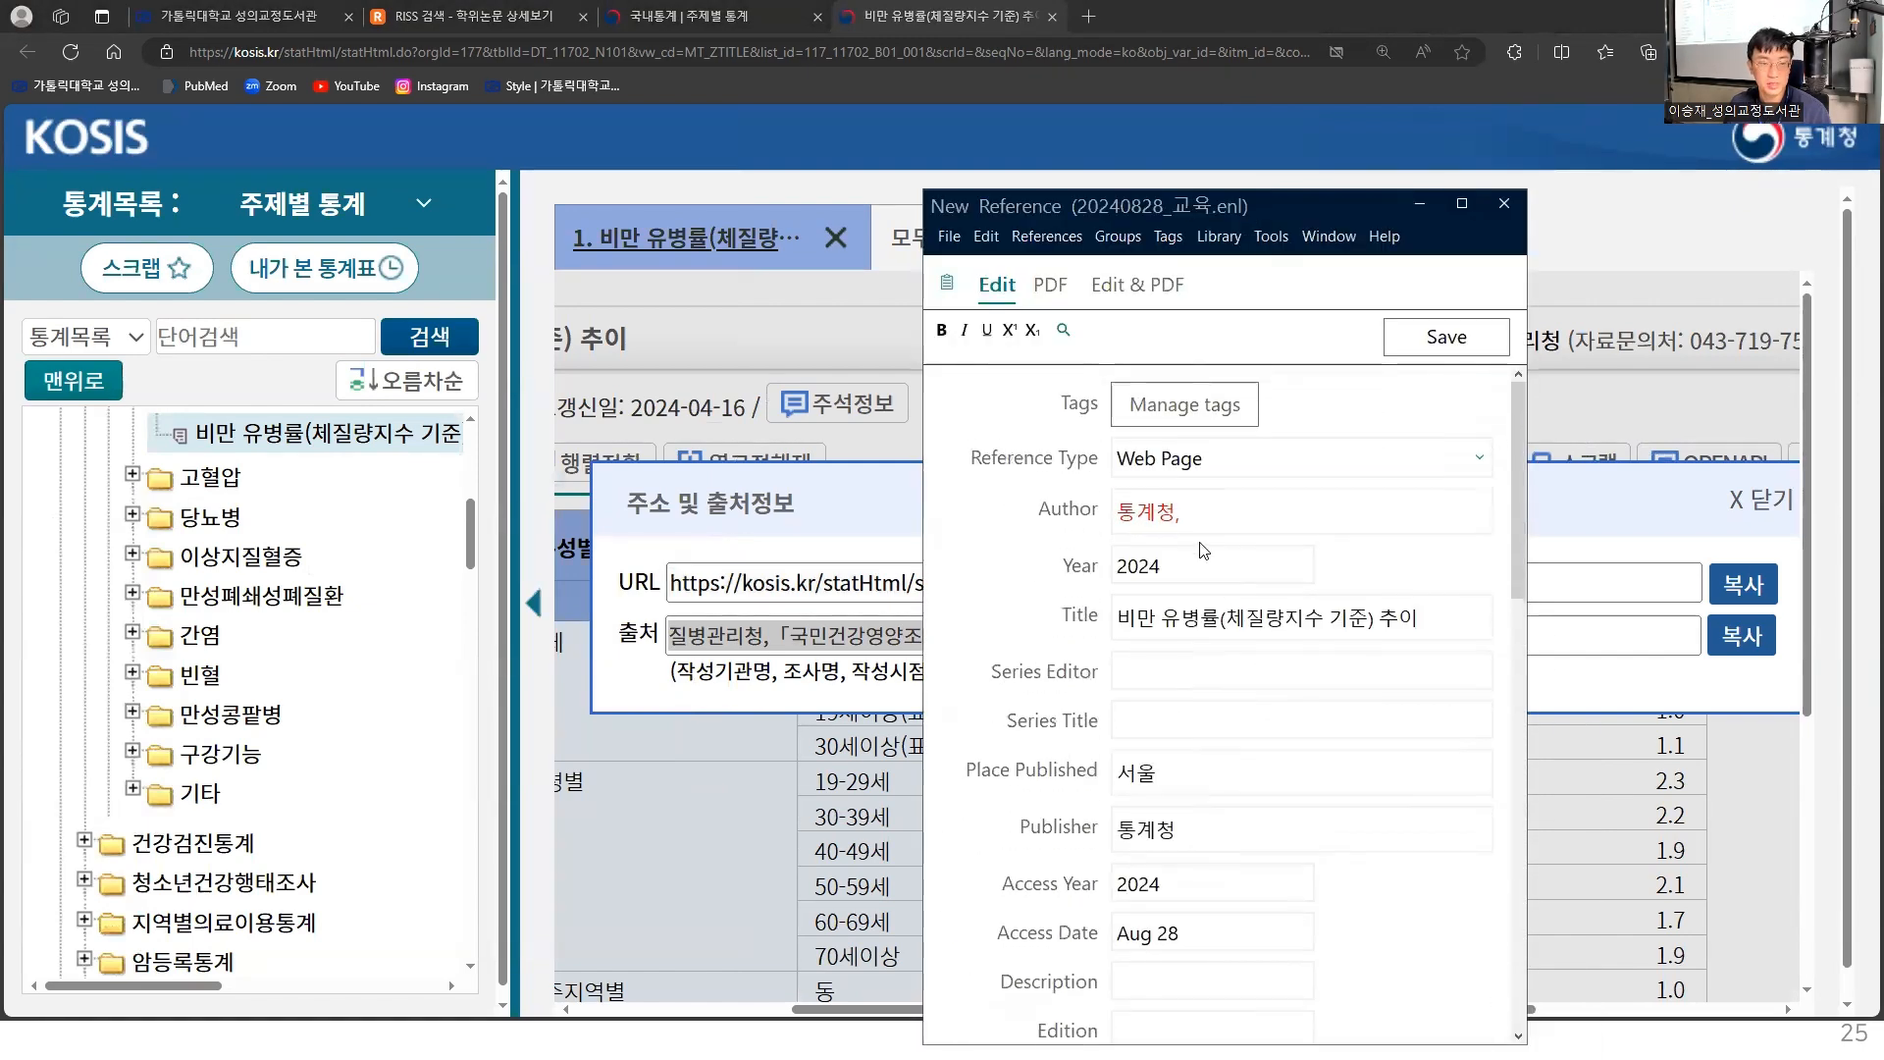
triple_click(1217, 518)
key(ctrl+v)
click(1241, 517)
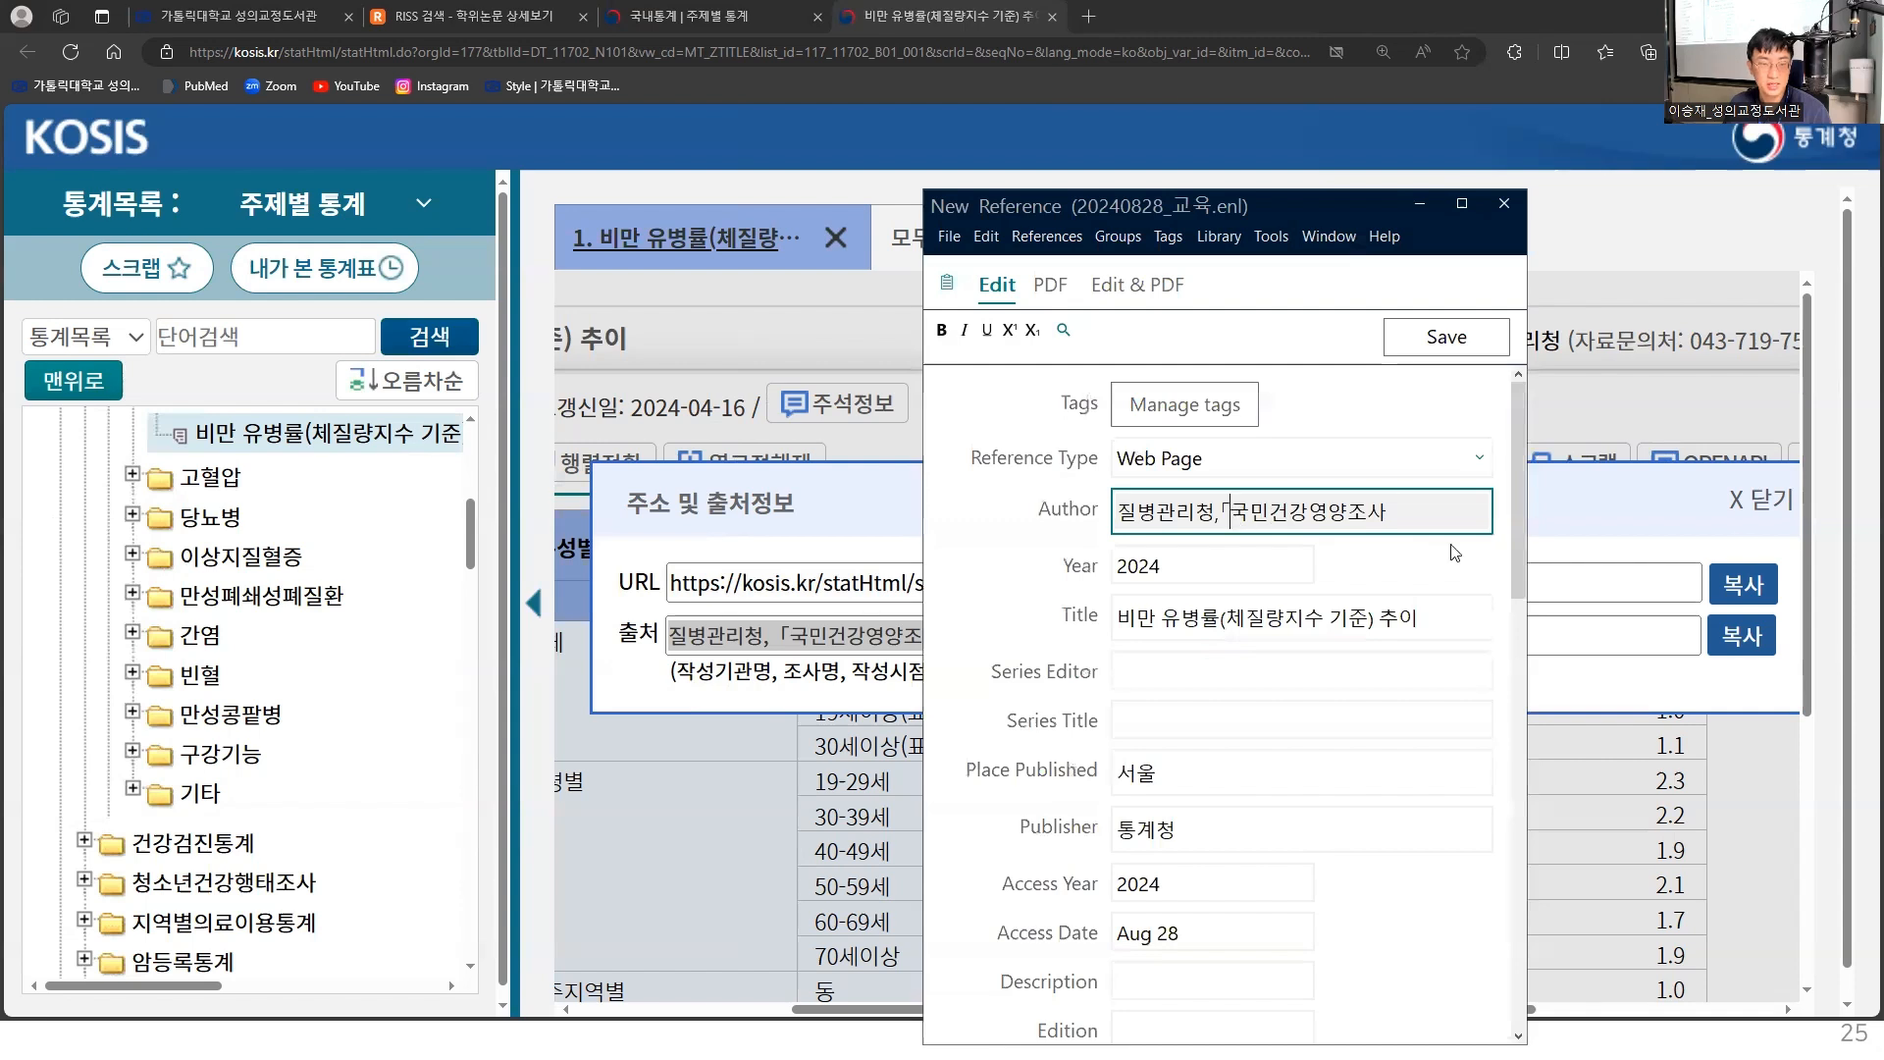
Split the Author entry into two lines, 질병관리청, and 국민건강영양조사, without the opening bracket, and save the reference
key(BackSpace)
key(BackSpace)
text(,)
key(Return)
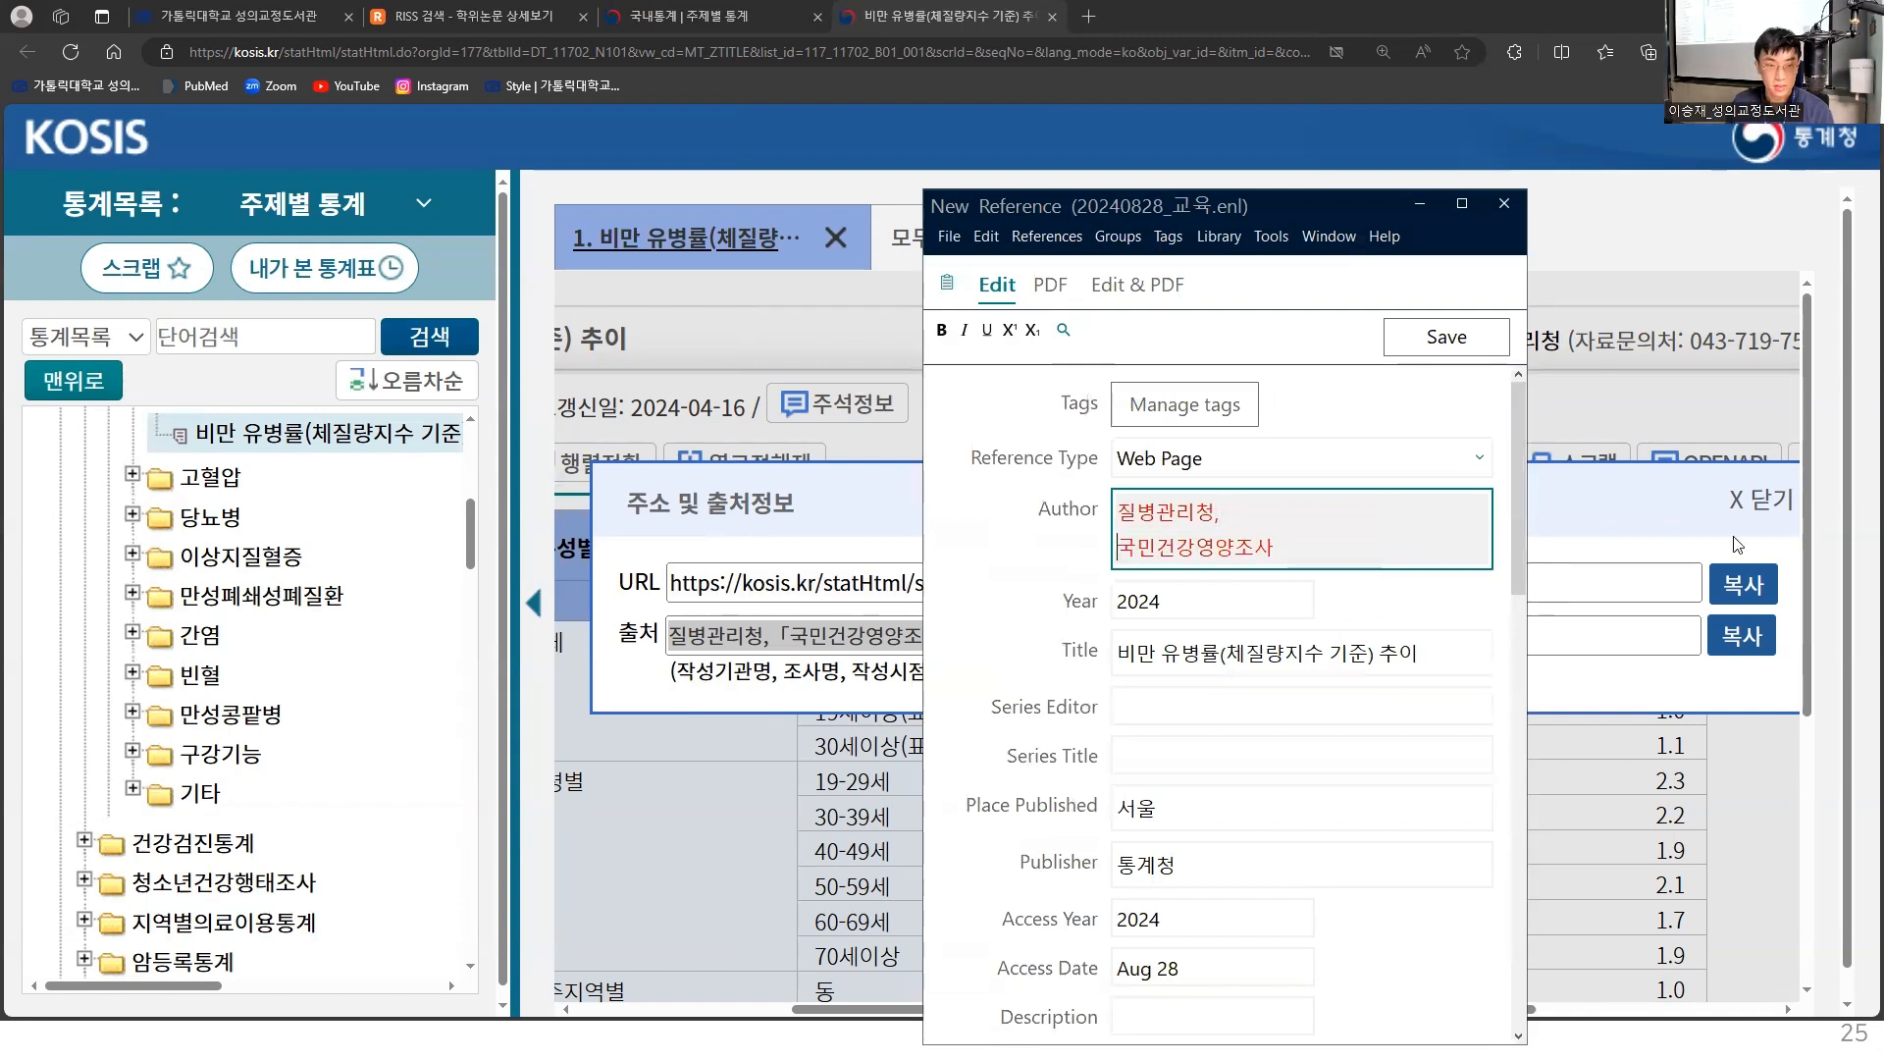
key(End)
text(,)
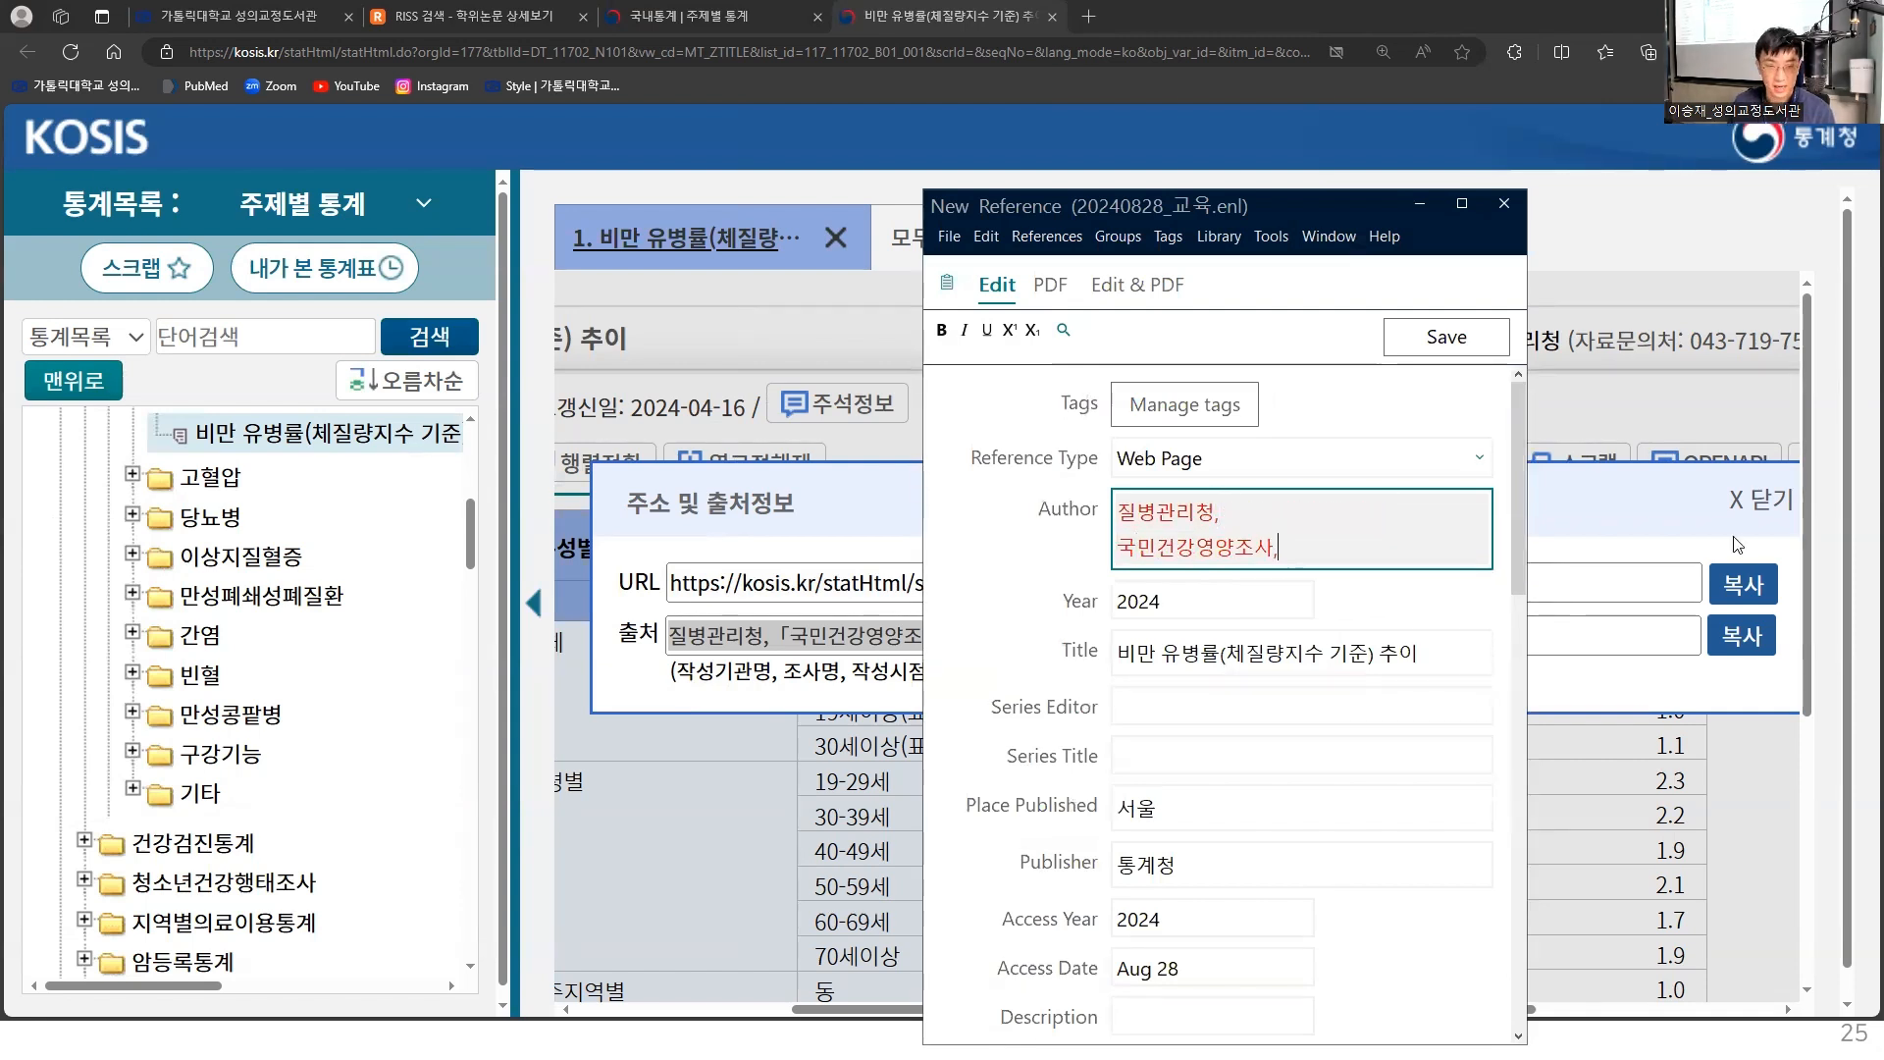
key(ctrl+s)
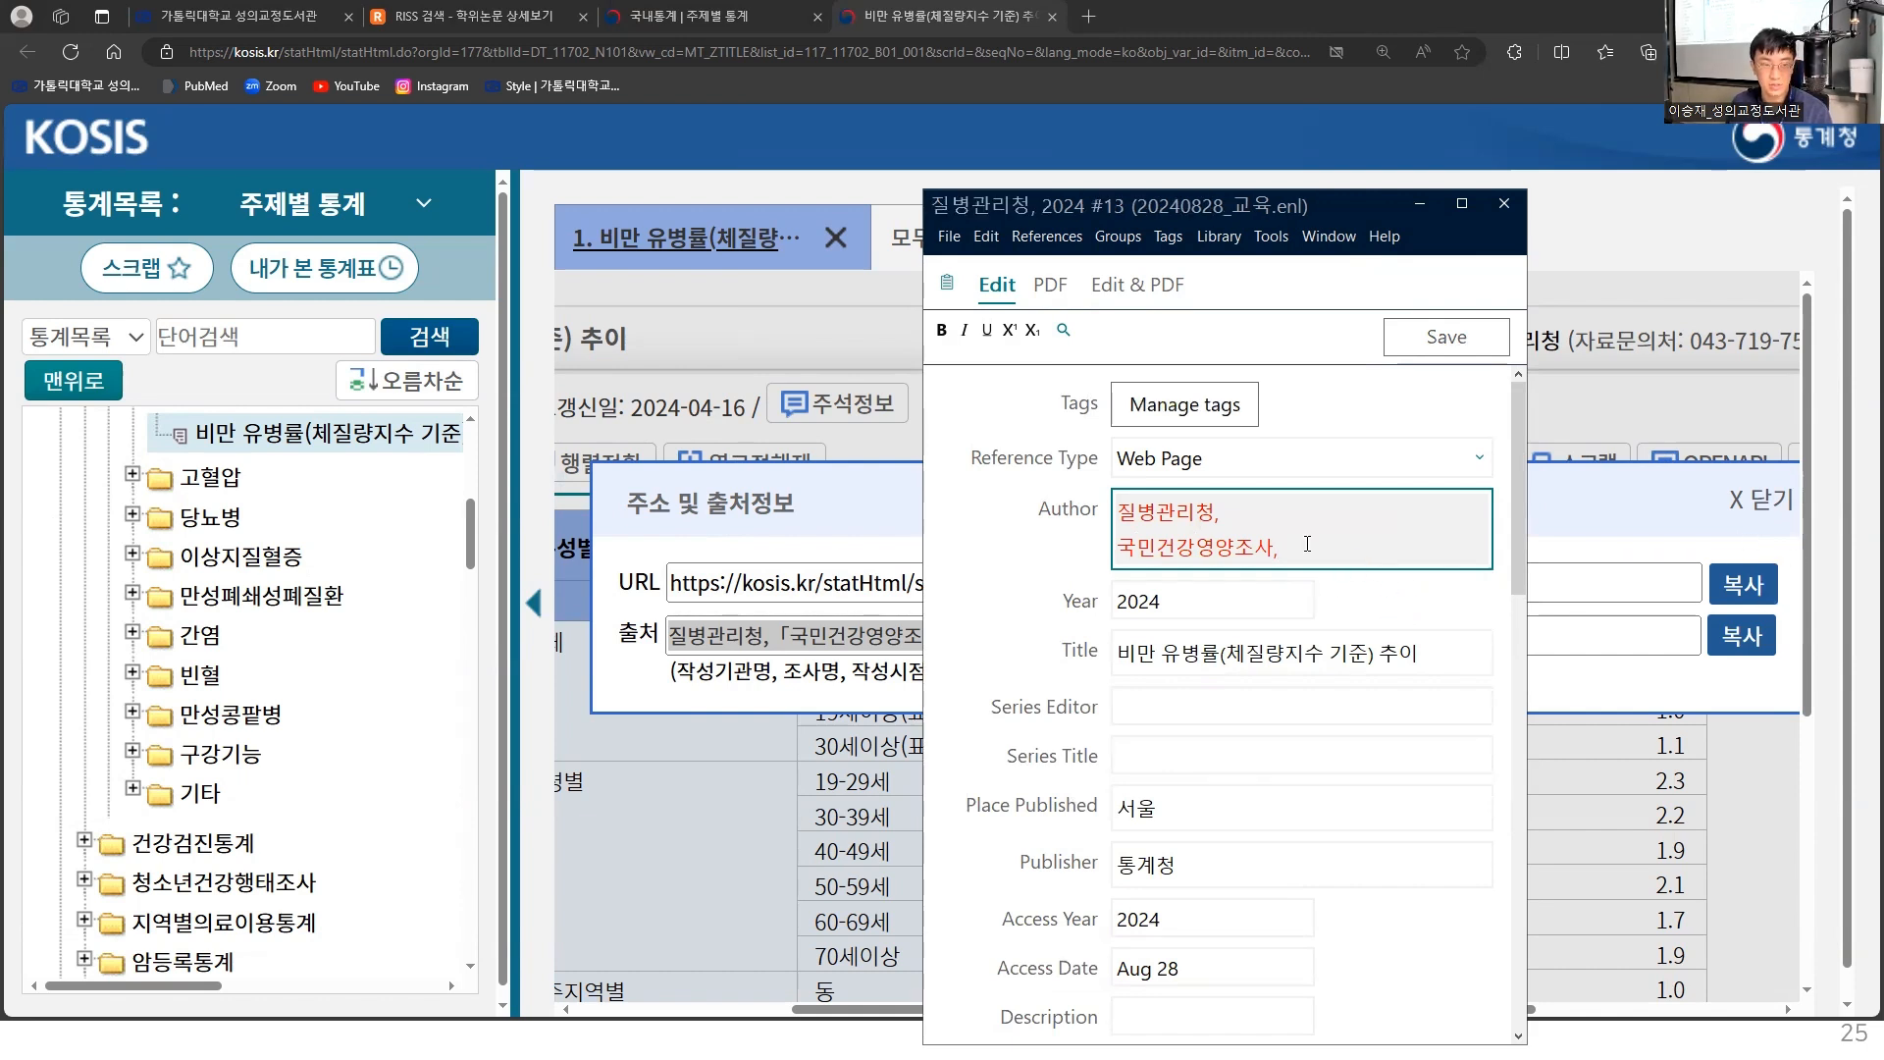
Remove the second author line, 국민건강영양조사, leaving only 질병관리청, as the author
double_click(1142, 556)
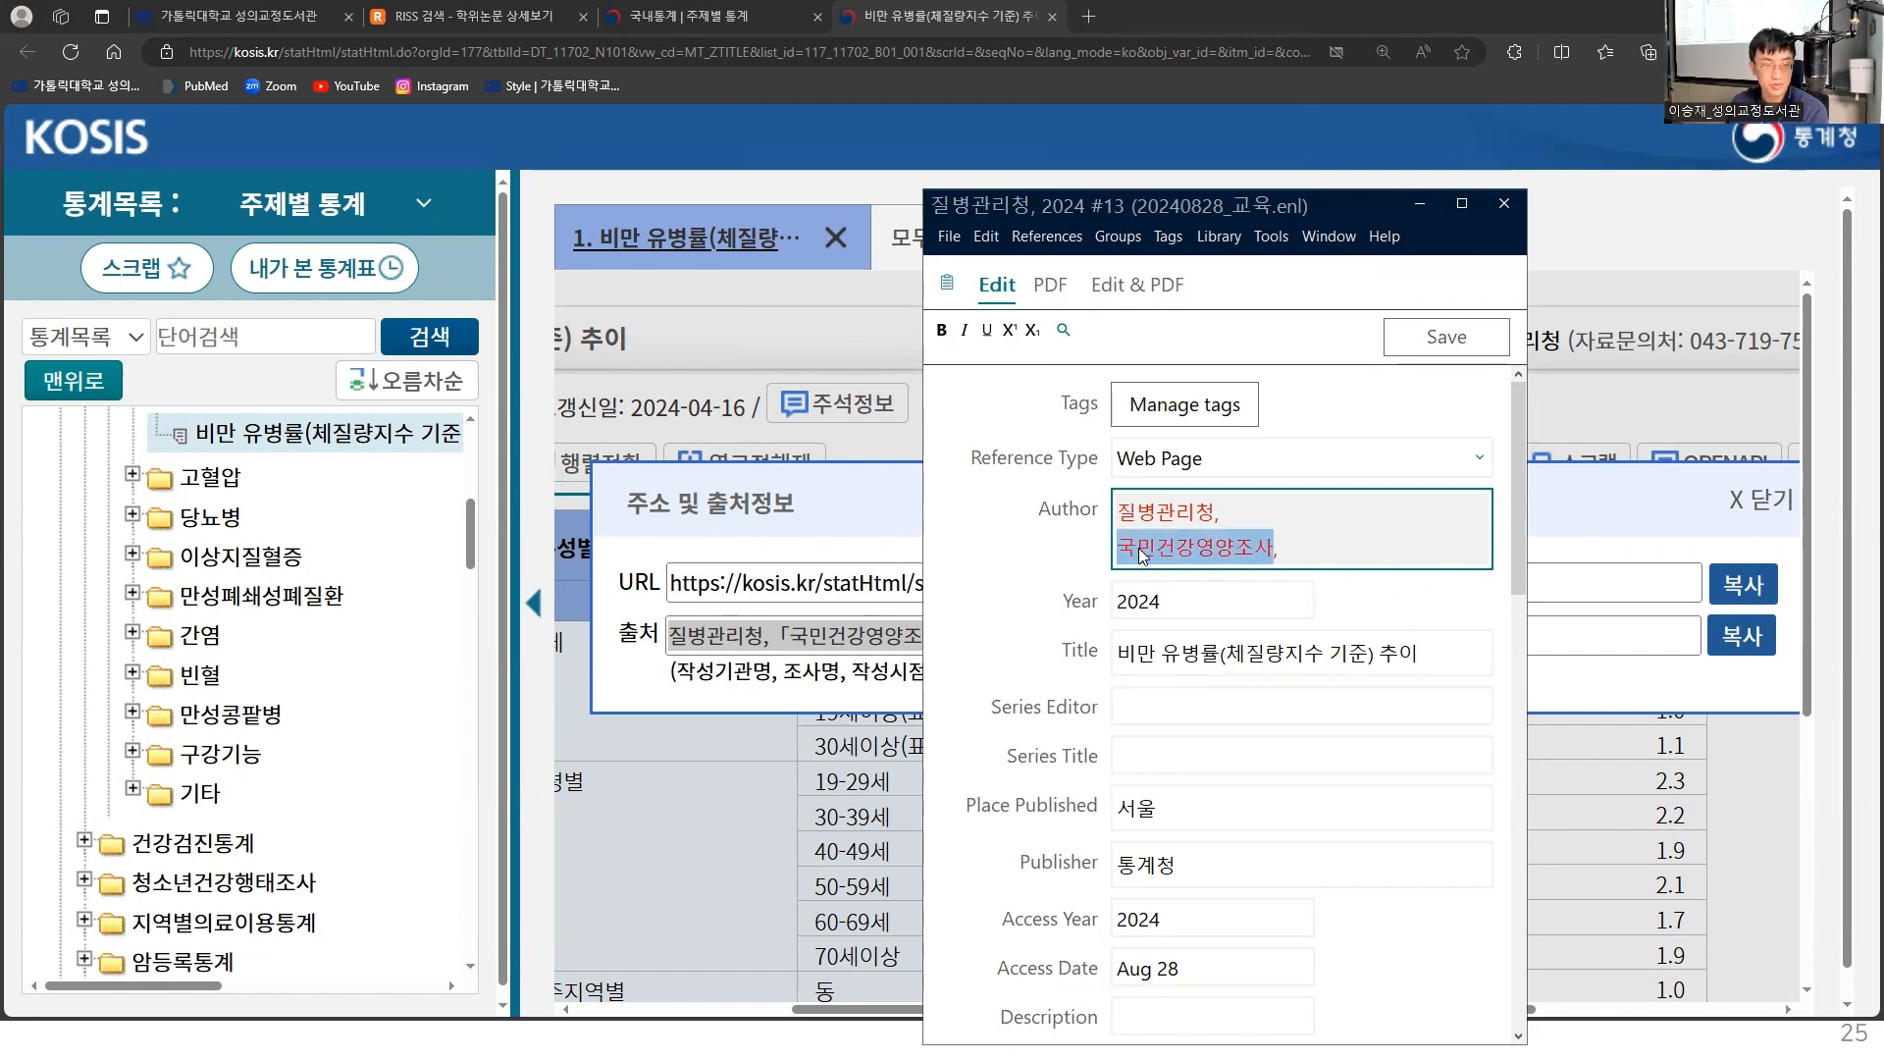
key(BackSpace)
key(BackSpace)
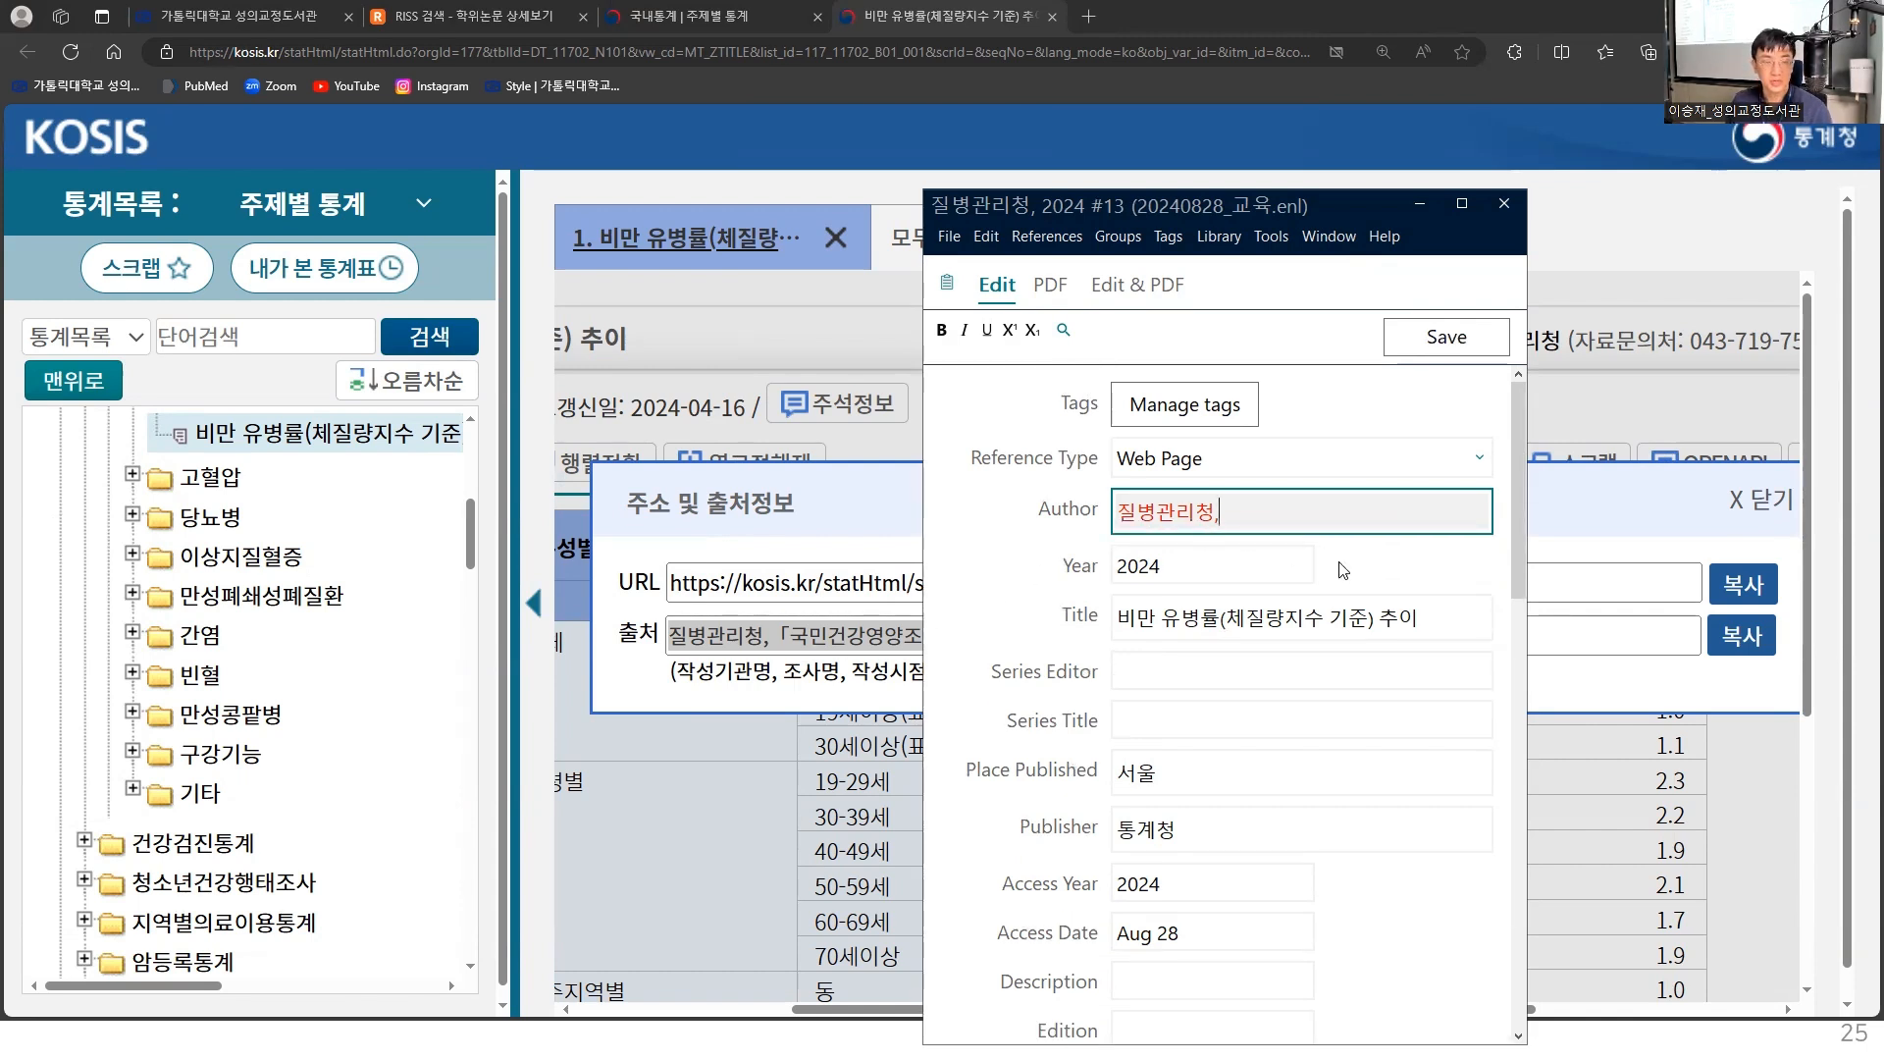
Copy the author 질병관리청 into the Publisher field, replacing the existing publisher
key(ctrl+a)
key(ctrl+c)
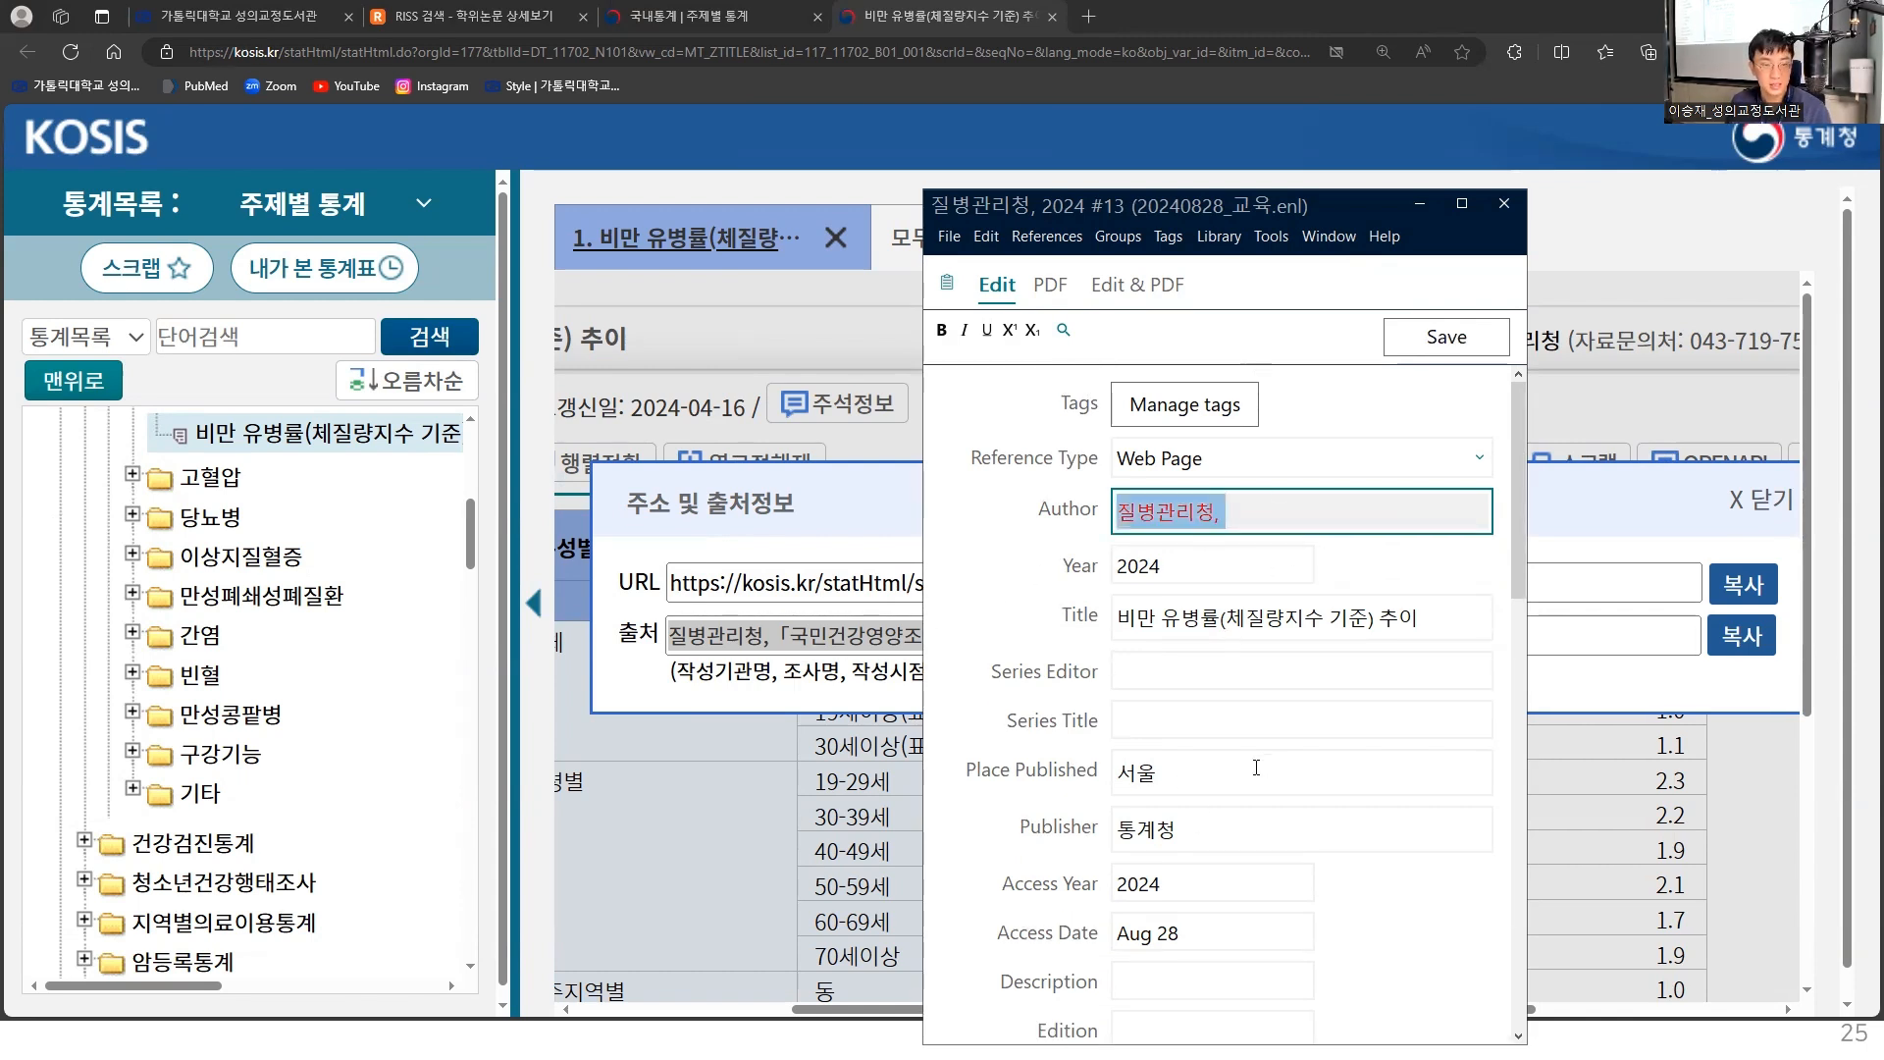
click(1199, 816)
key(ctrl+a)
key(ctrl+v)
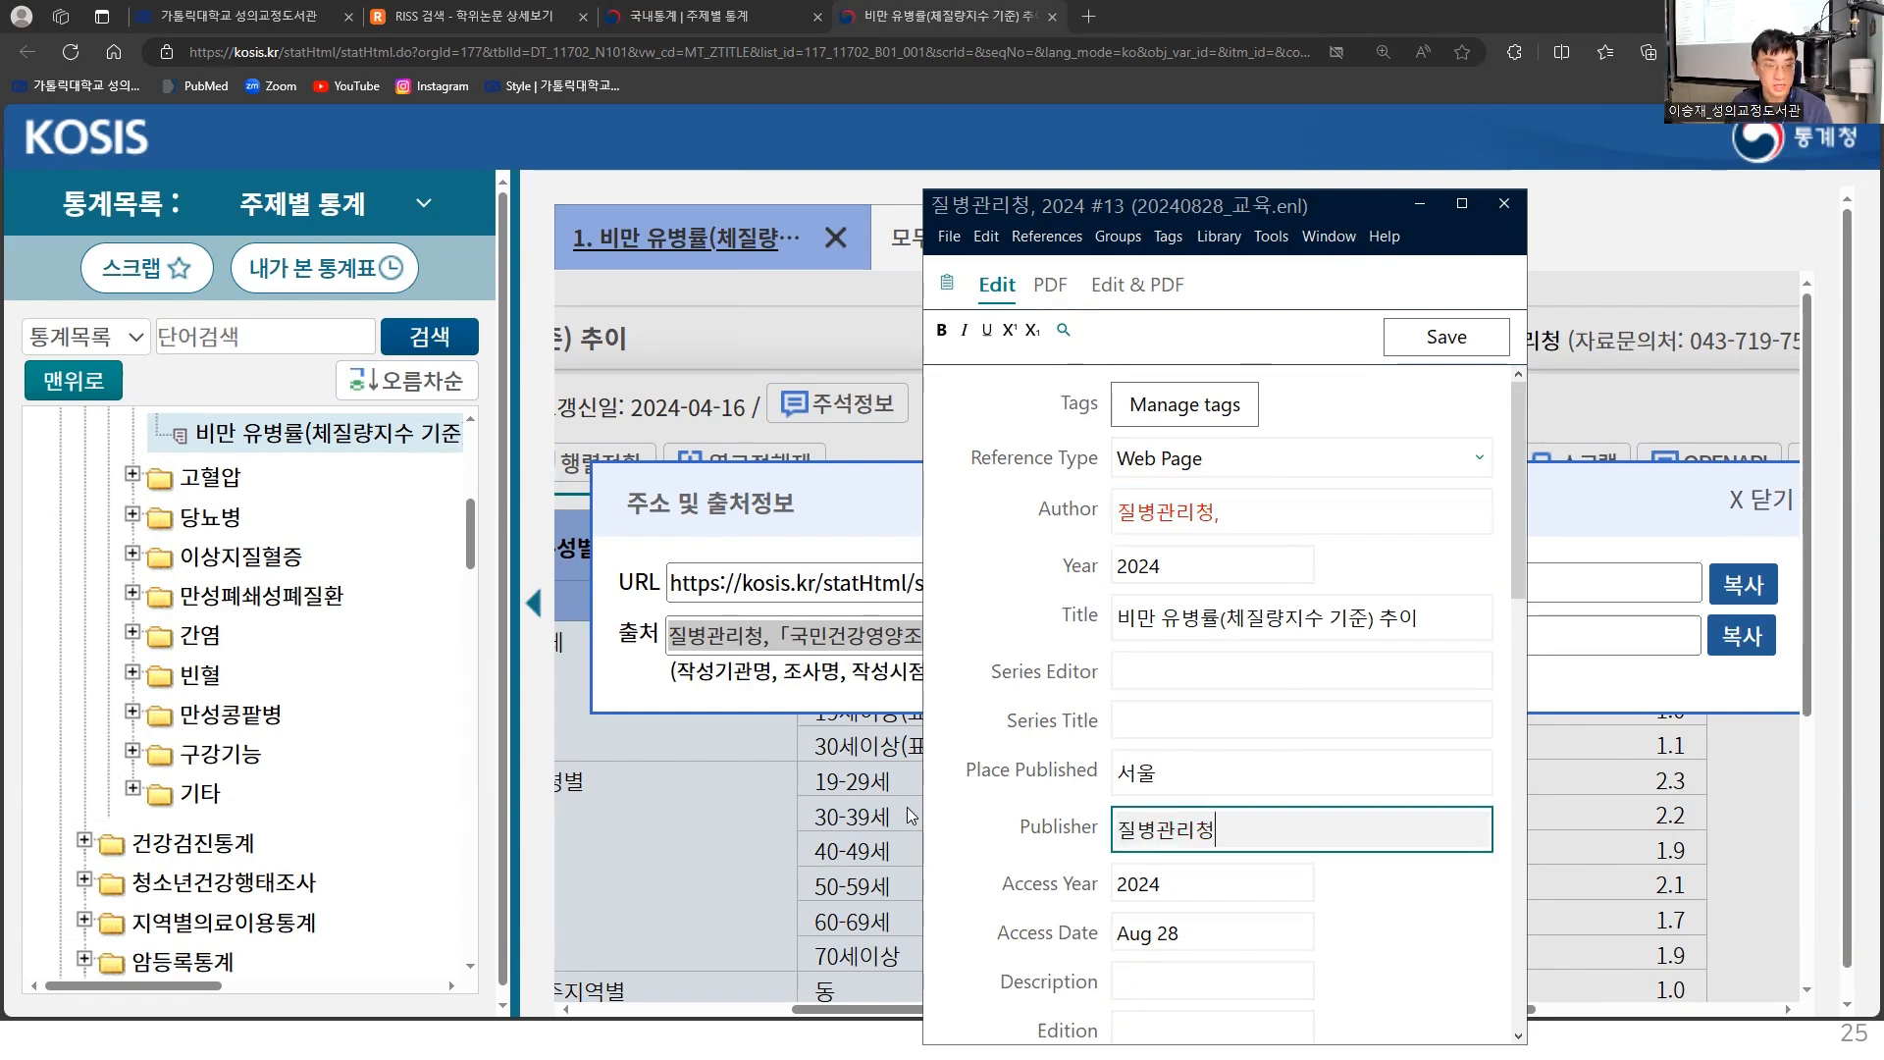
Check the completed fields at full window size, then close the reference window and the KOSIS 주소 및 출처정보 box
click(1227, 783)
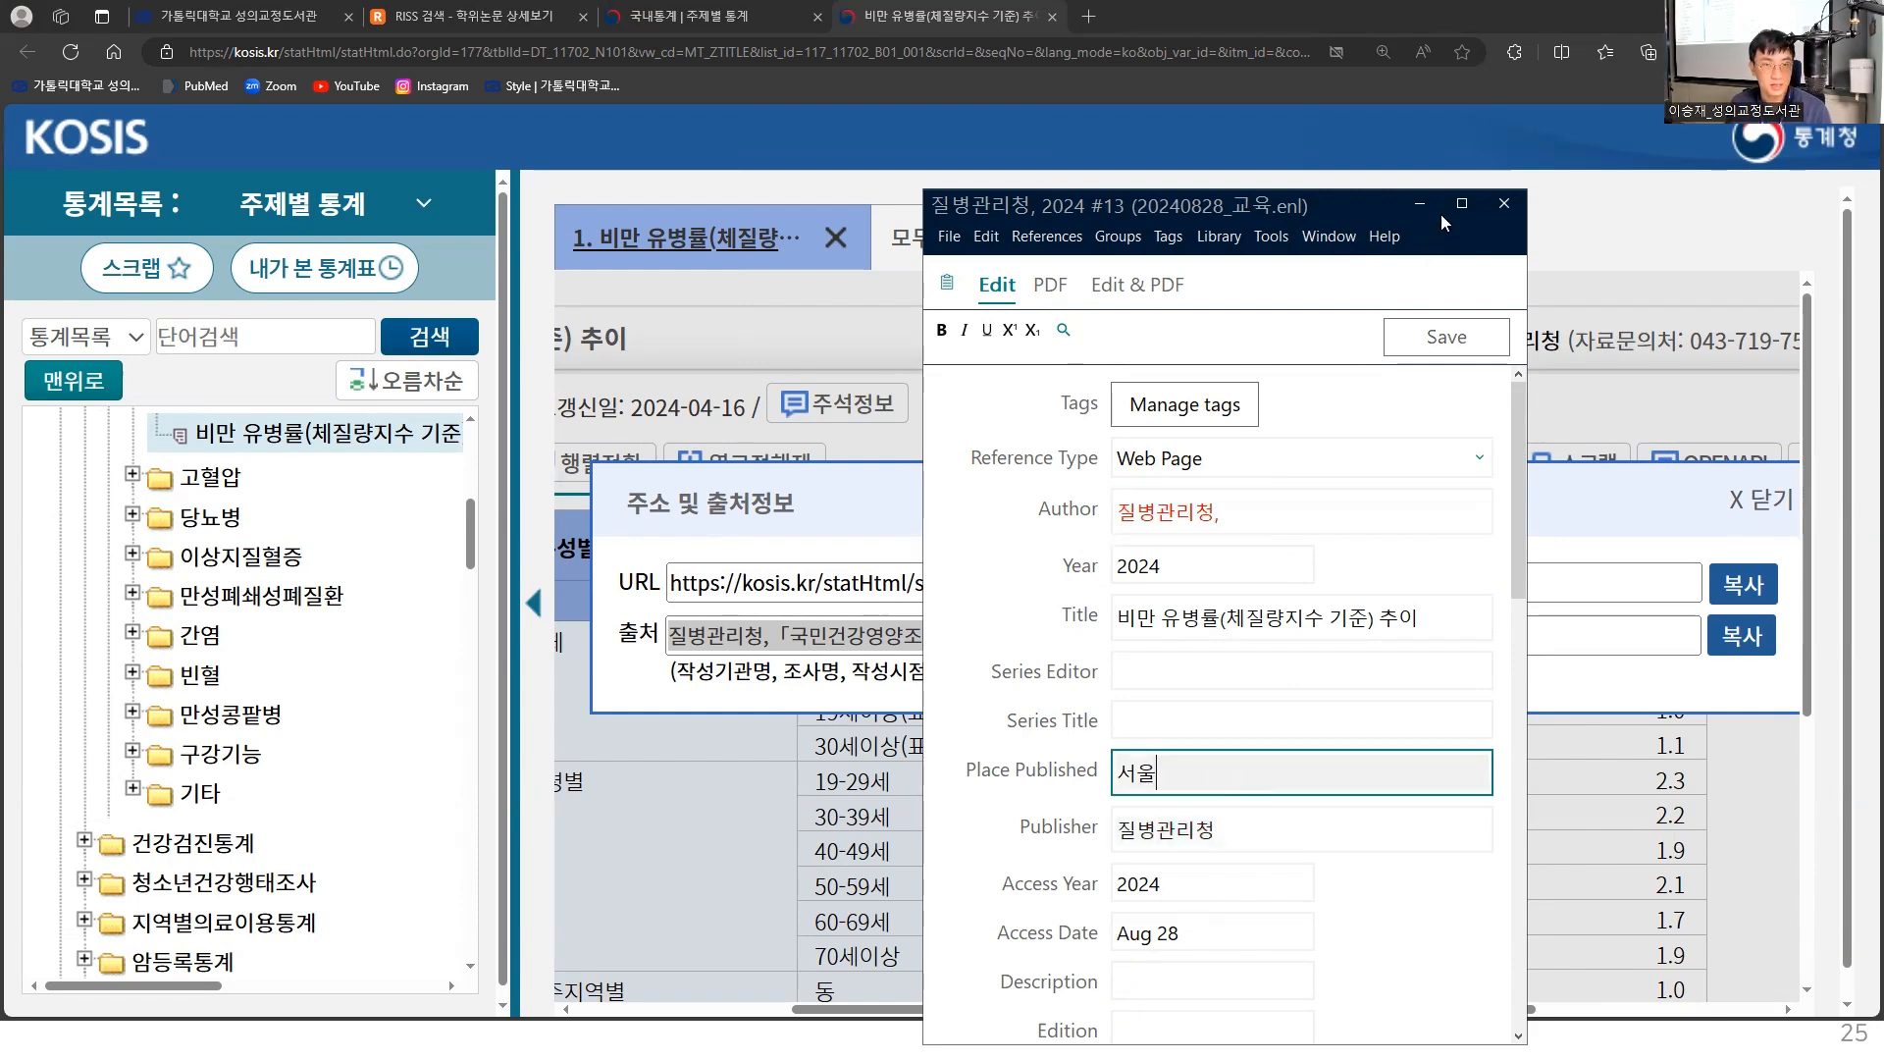
click(1463, 205)
key(ctrl+a)
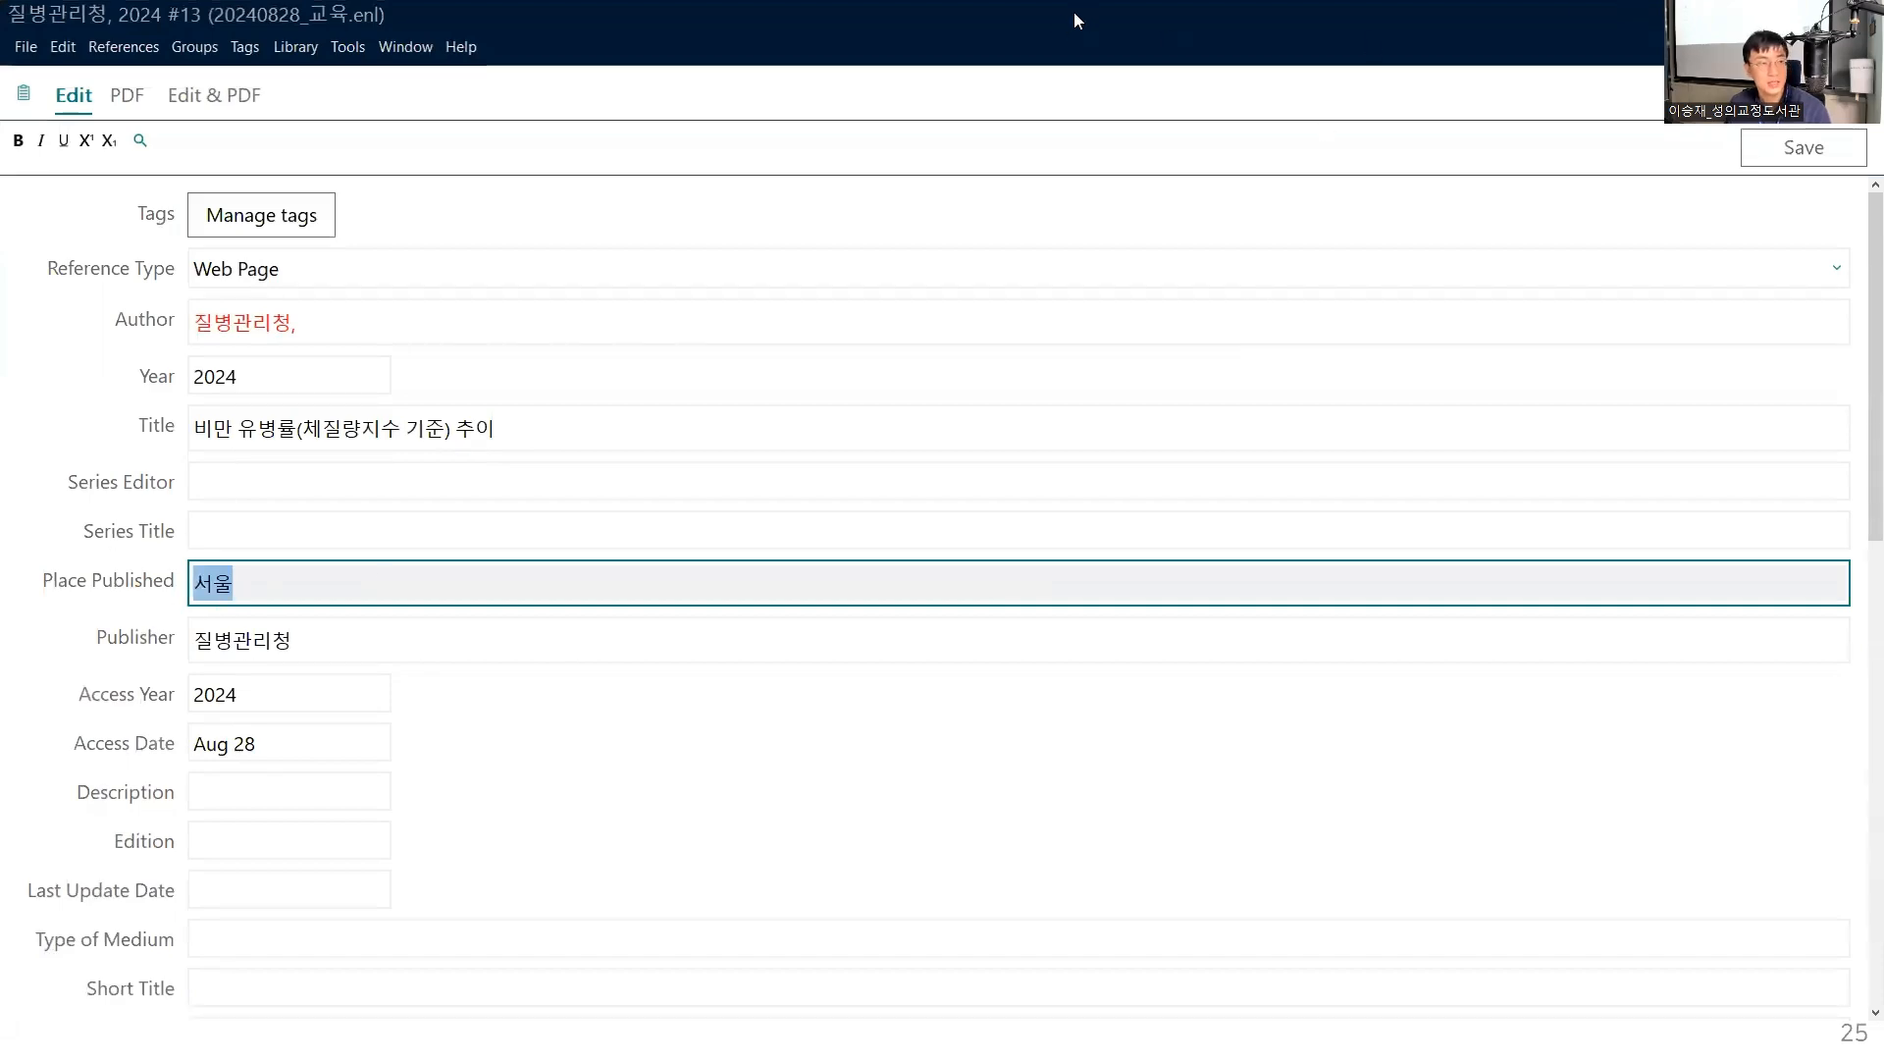
double_click(864, 31)
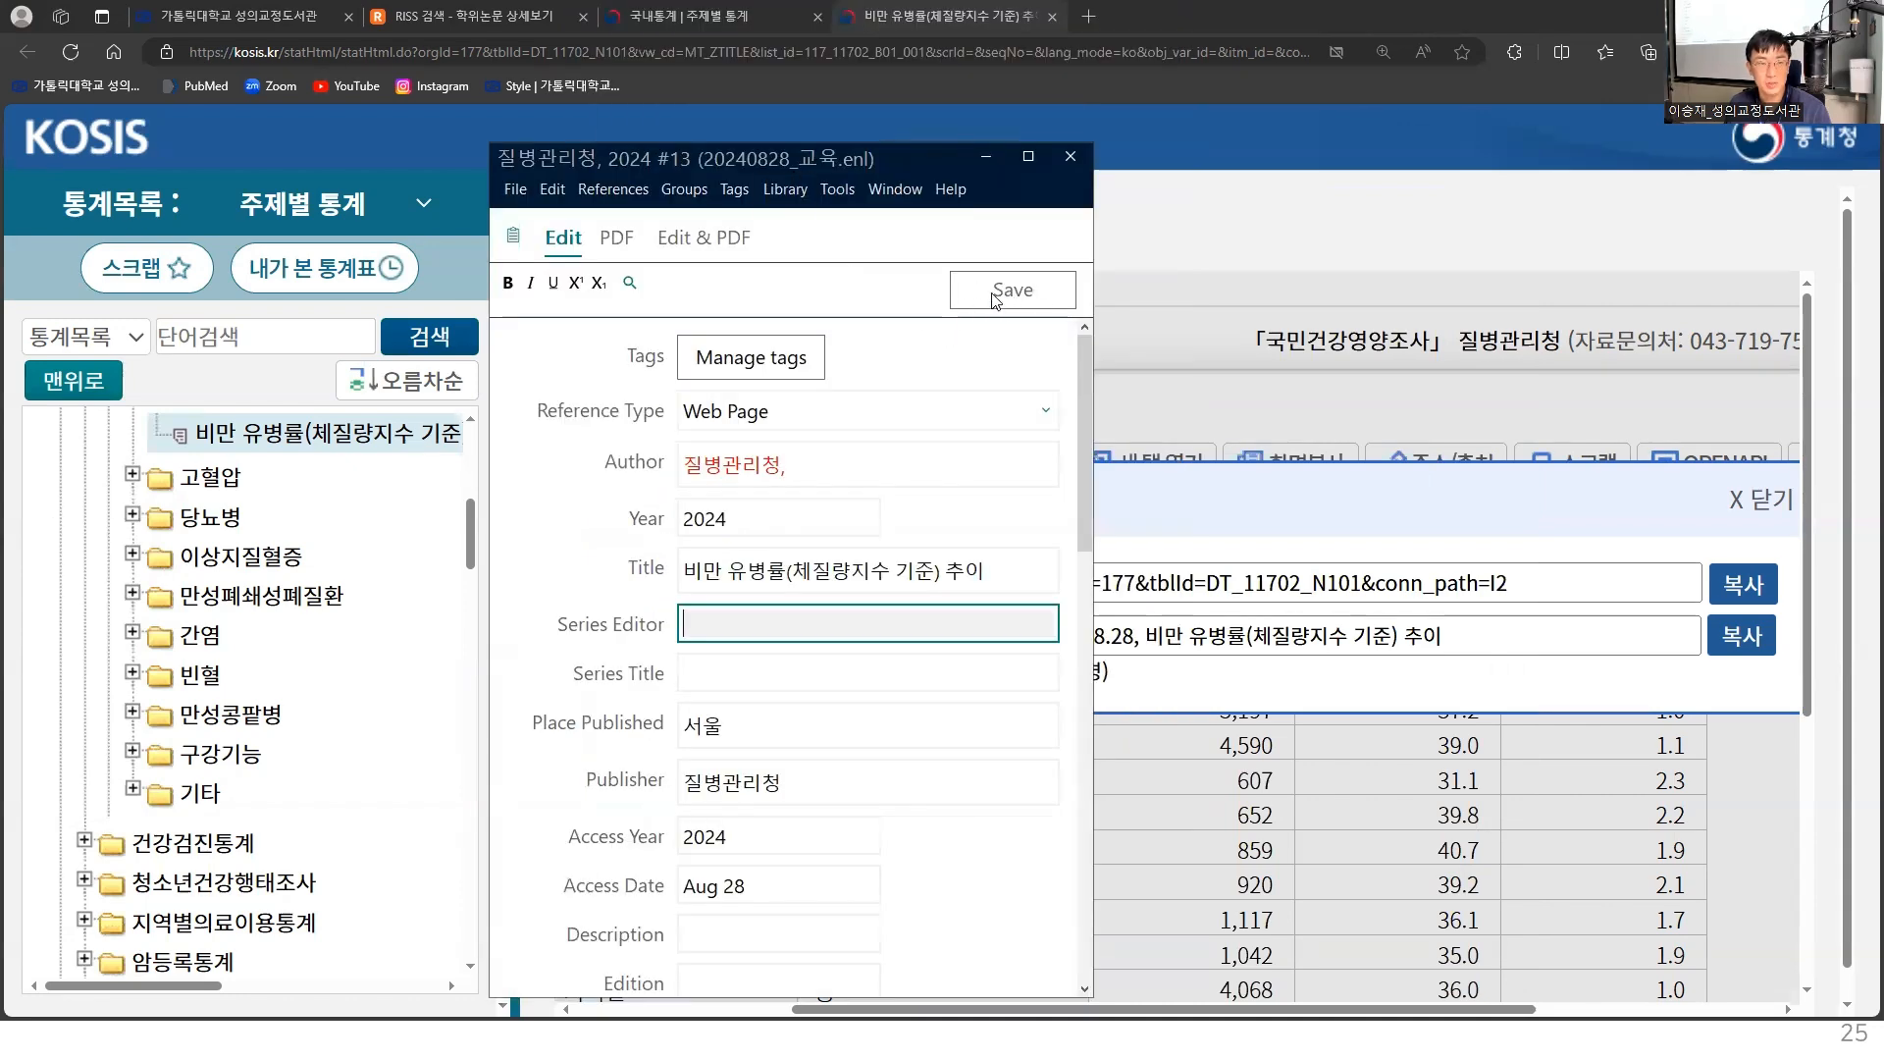
click(1071, 169)
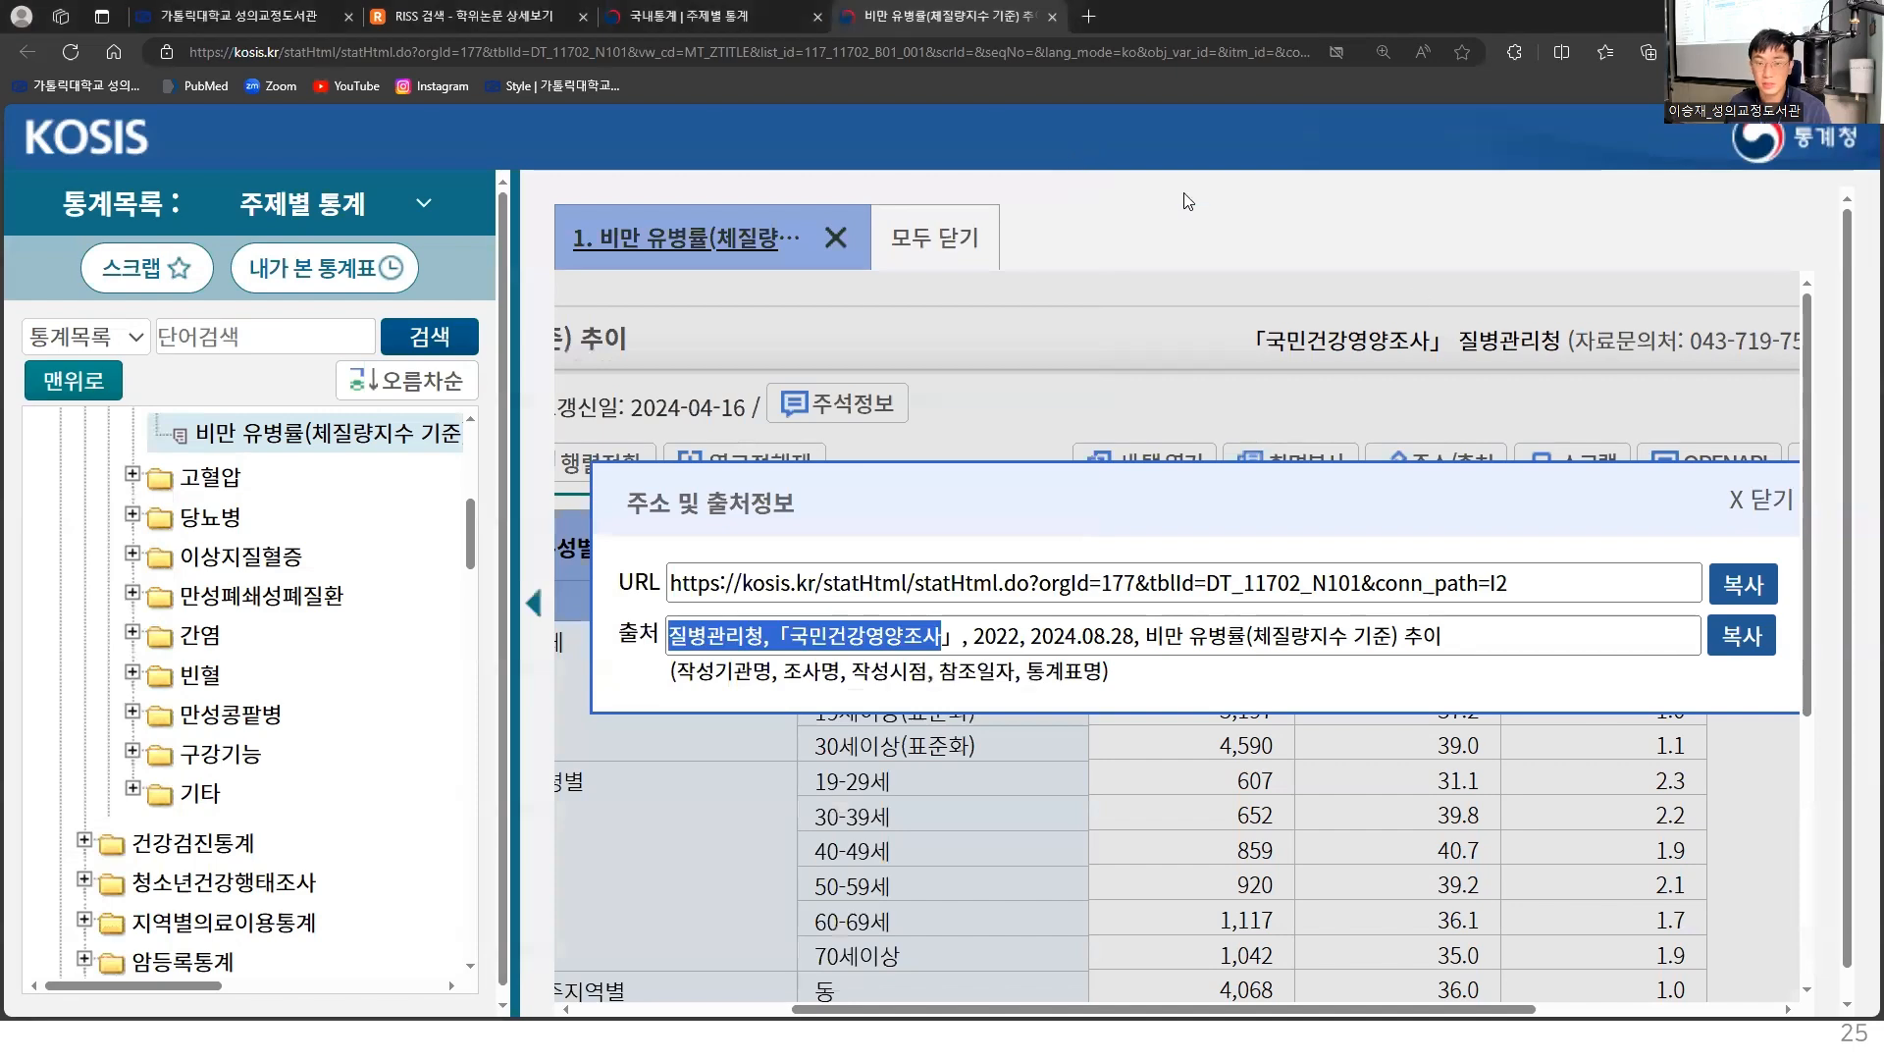
click(1763, 499)
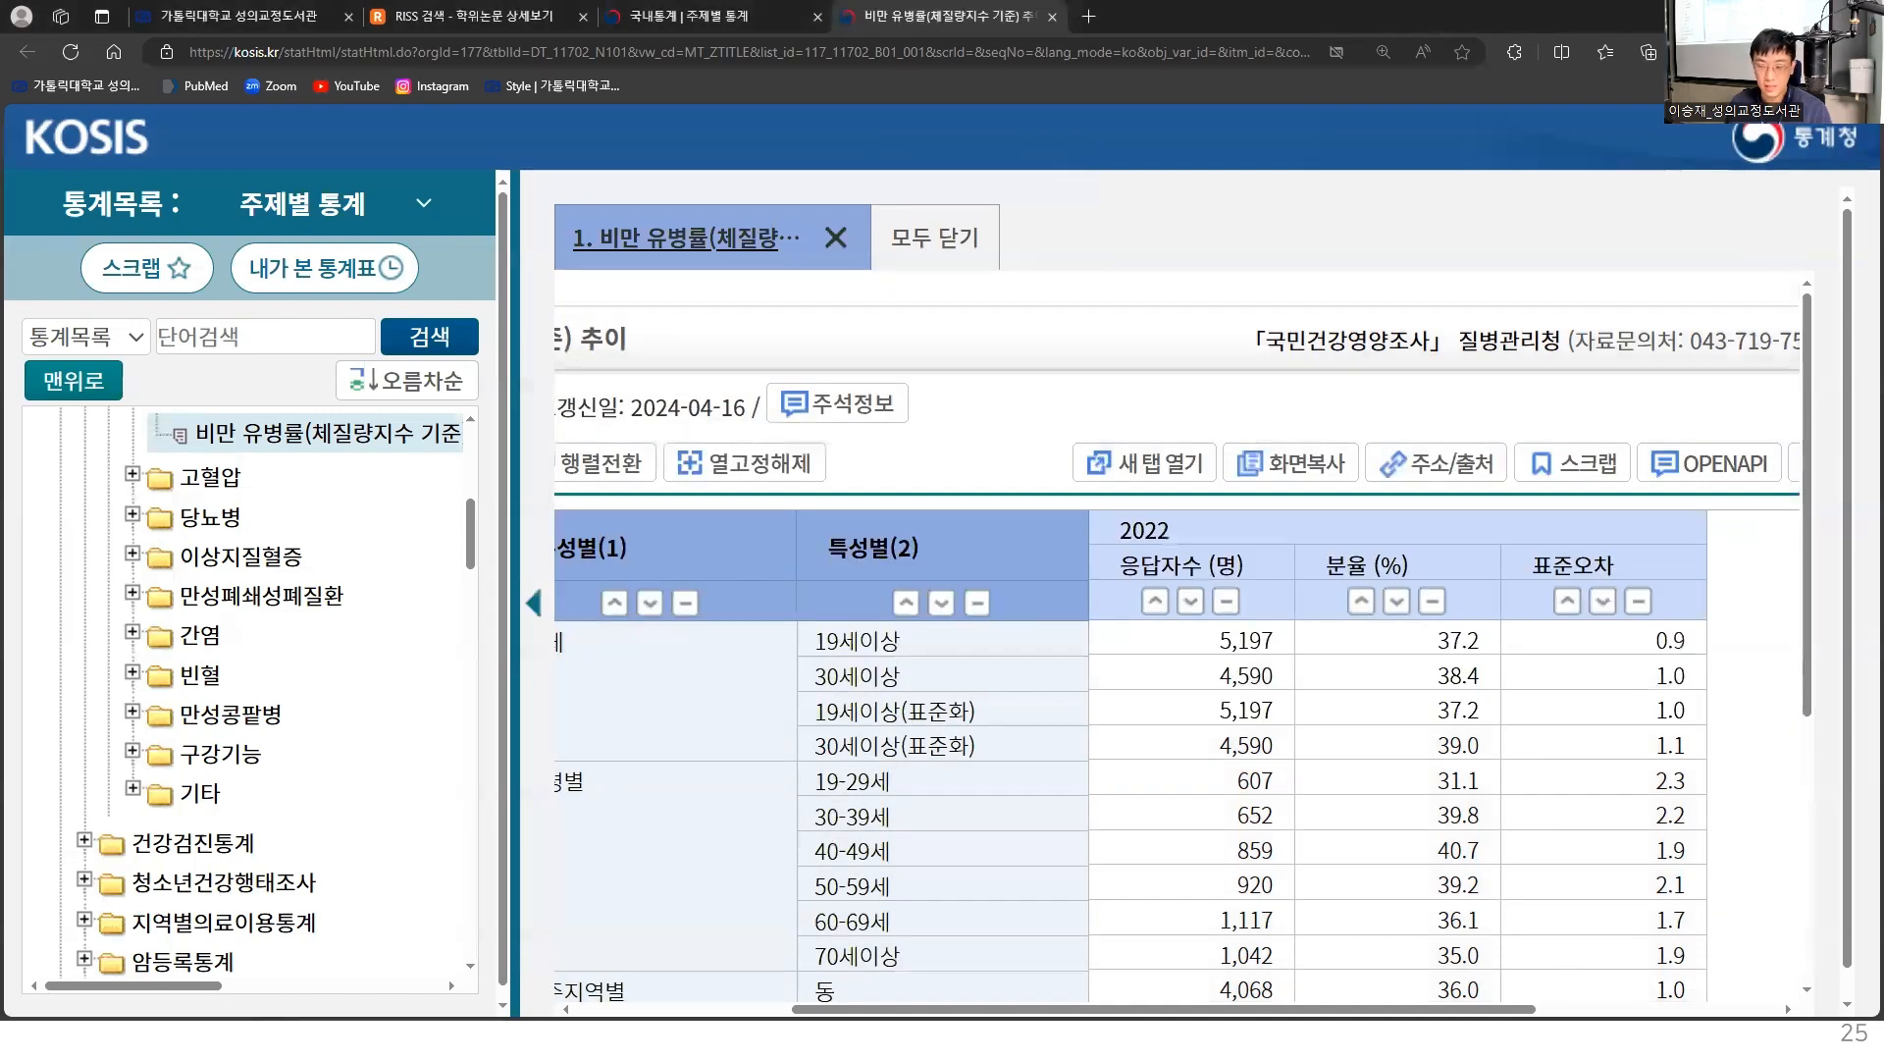
Switch to the EndNote library and view the summary and Numbered citation preview of the 질병관리청 reference
key(alt+Tab)
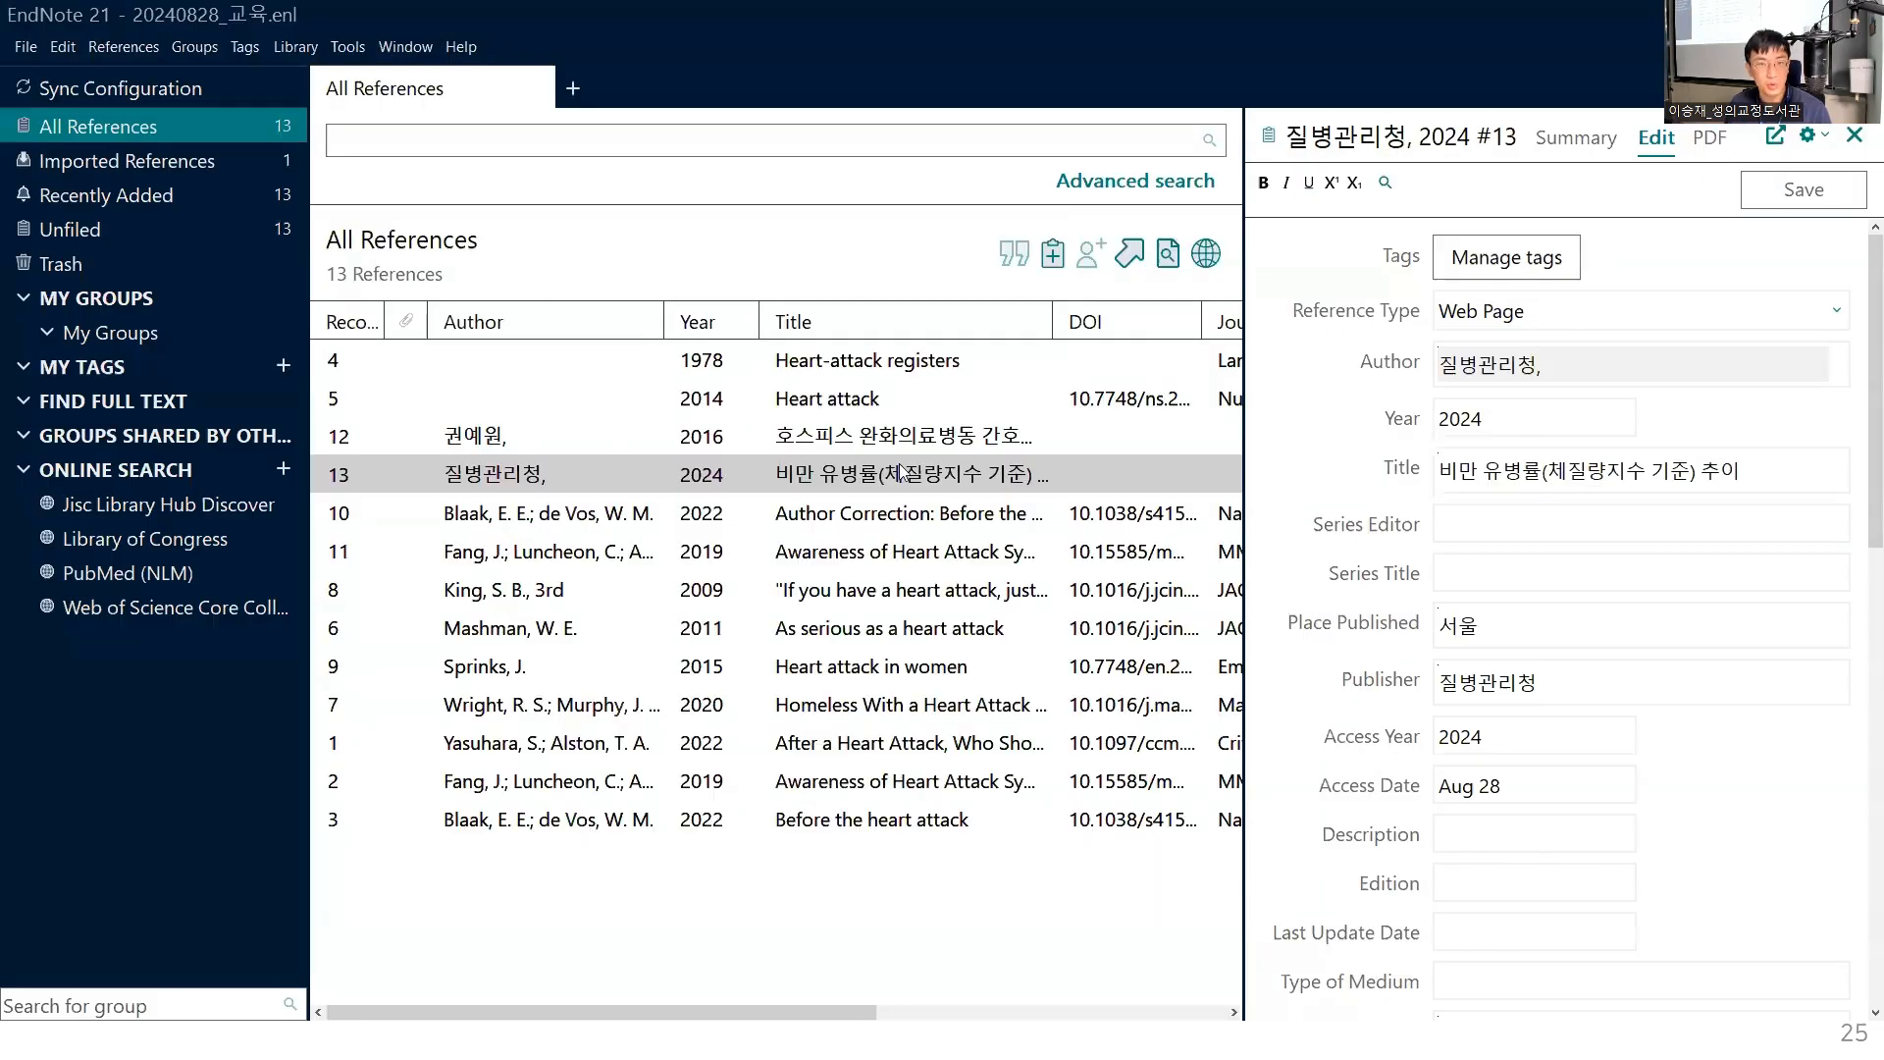
click(1595, 148)
drag(1266, 252, 1586, 255)
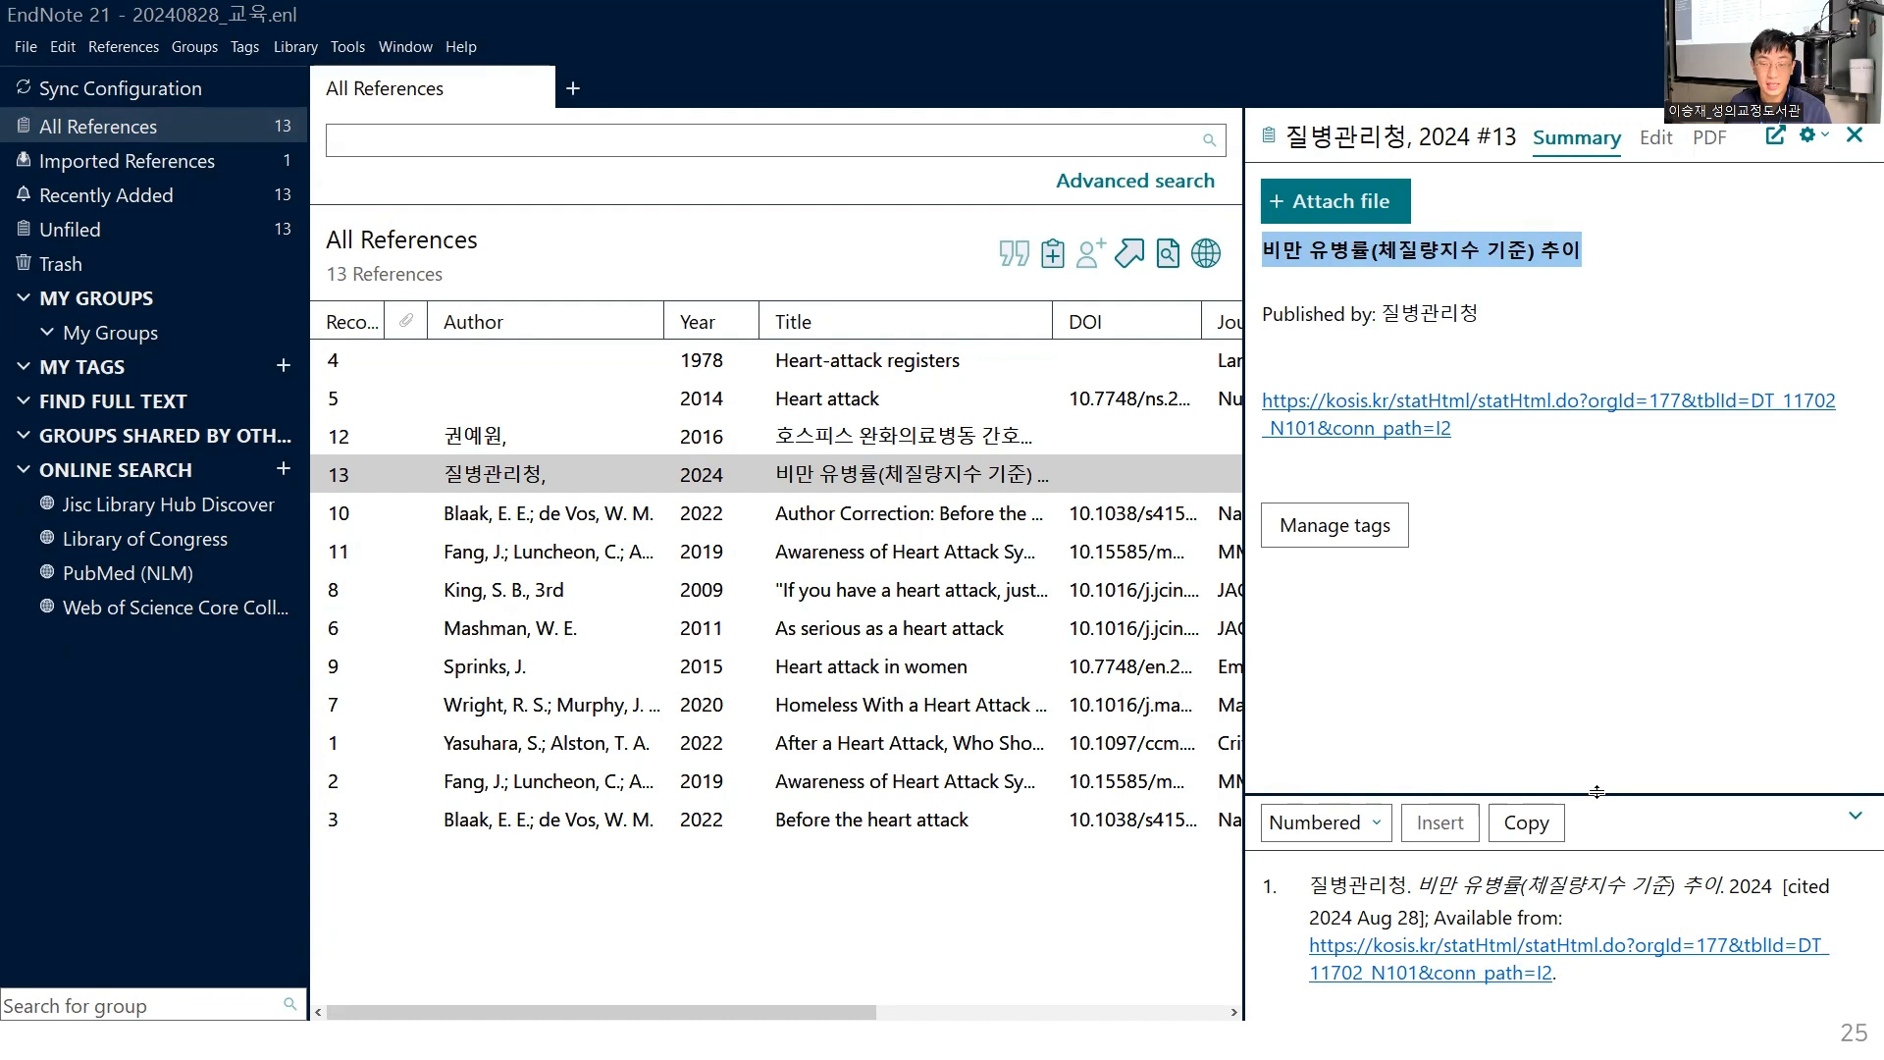
Enlarge the Numbered citation preview area for the 질병관리청 reference, and collapse and restore it to check both layouts
drag(1605, 793, 1629, 537)
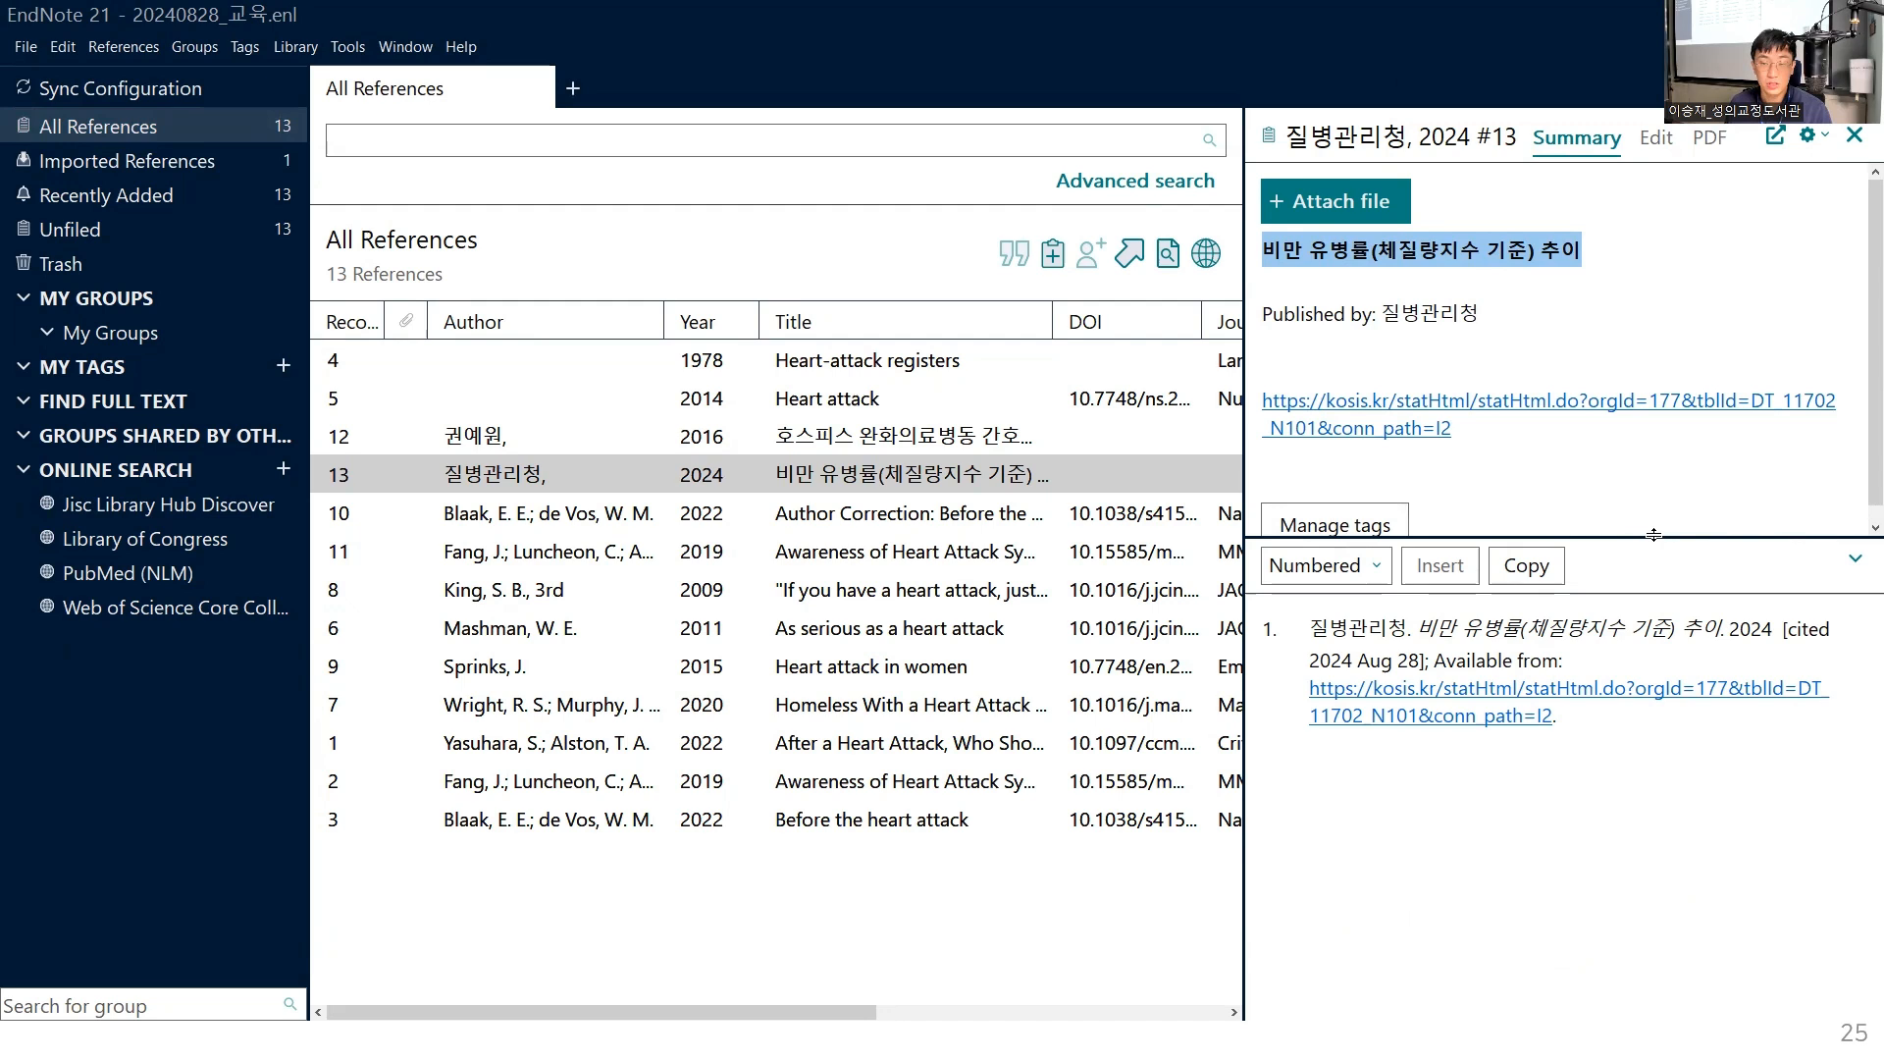
click(1855, 560)
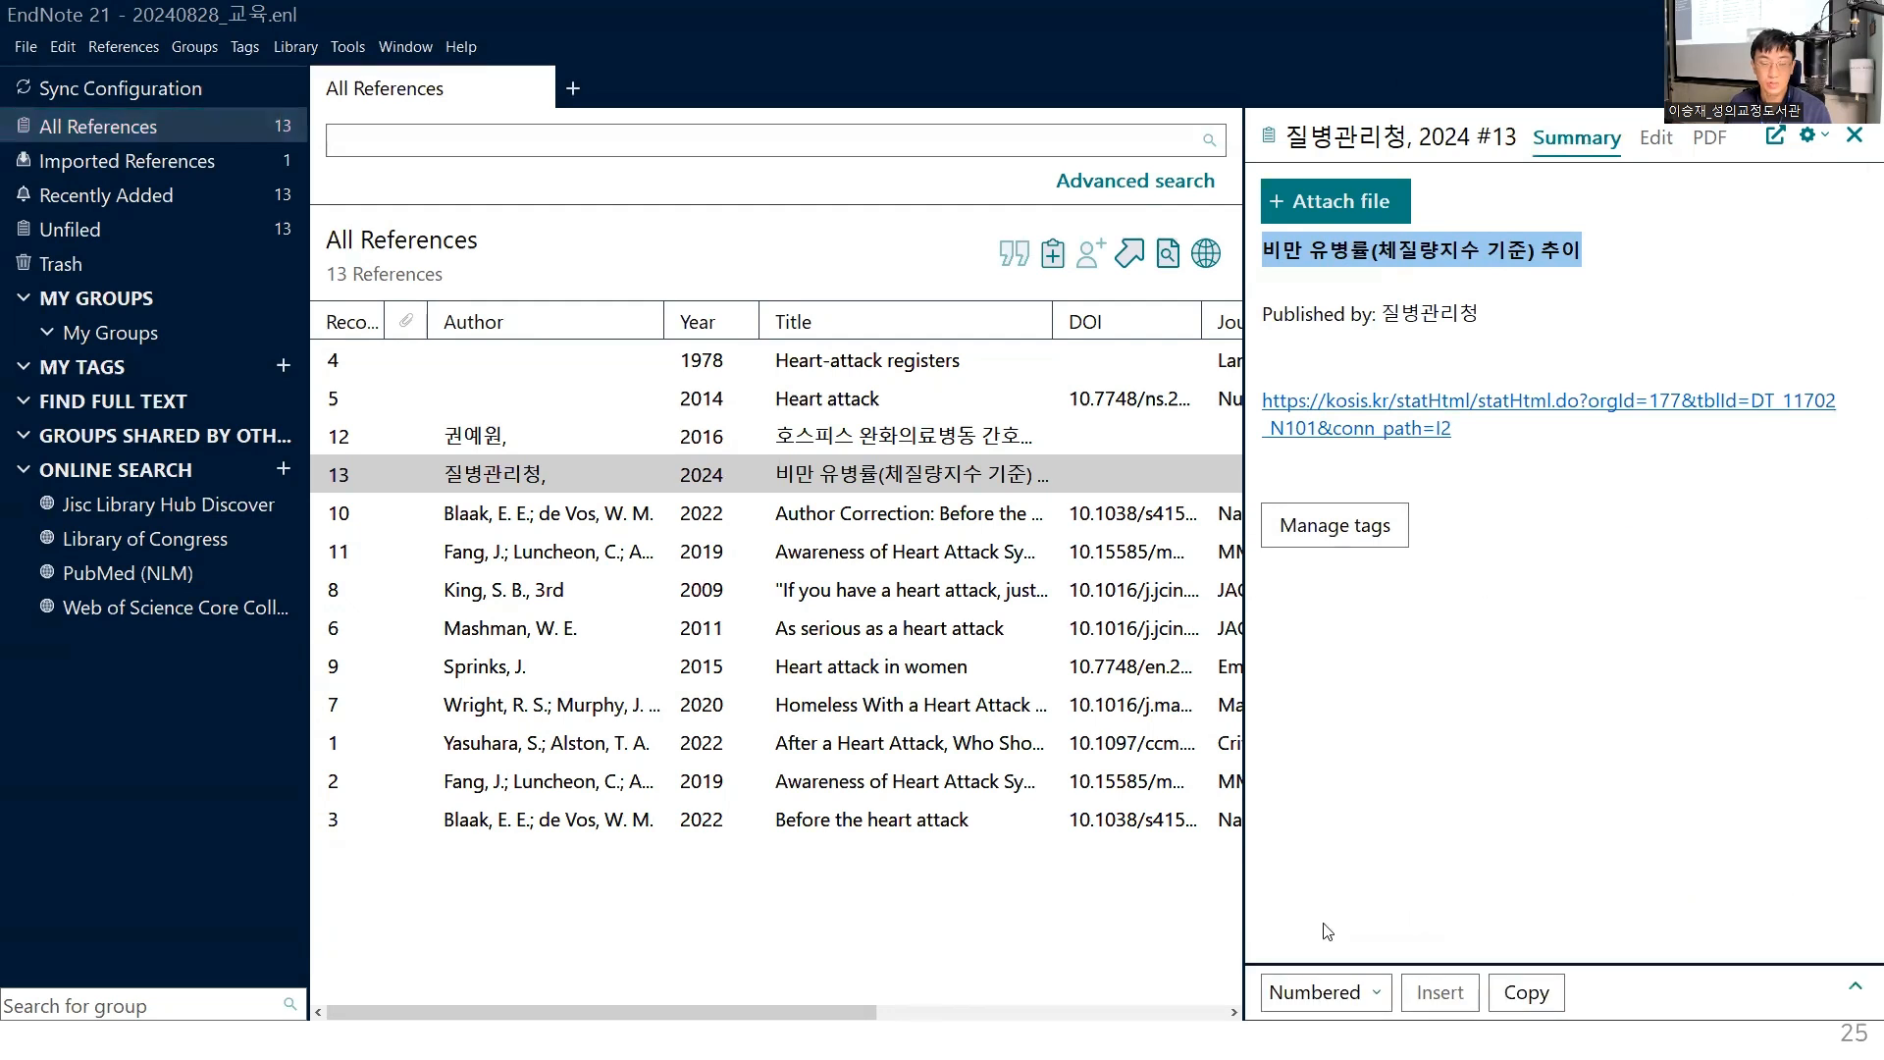
click(1855, 987)
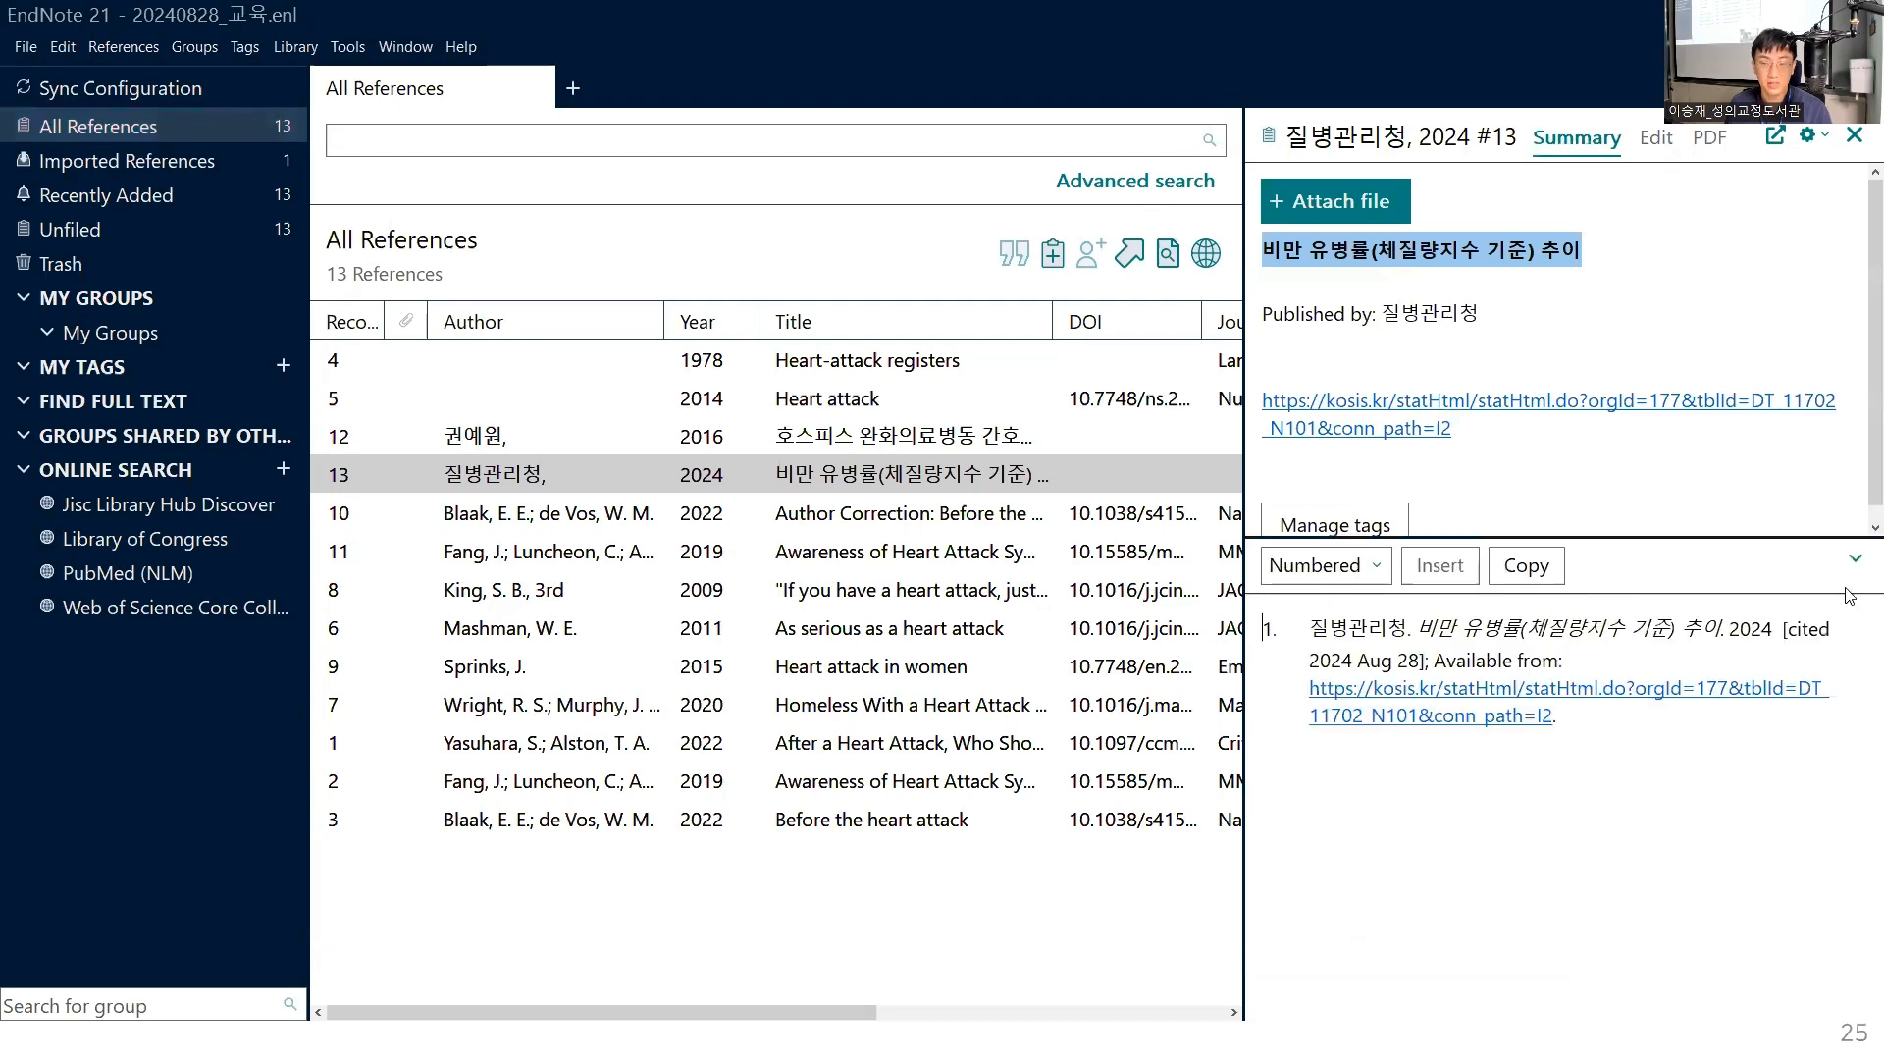
click(1855, 558)
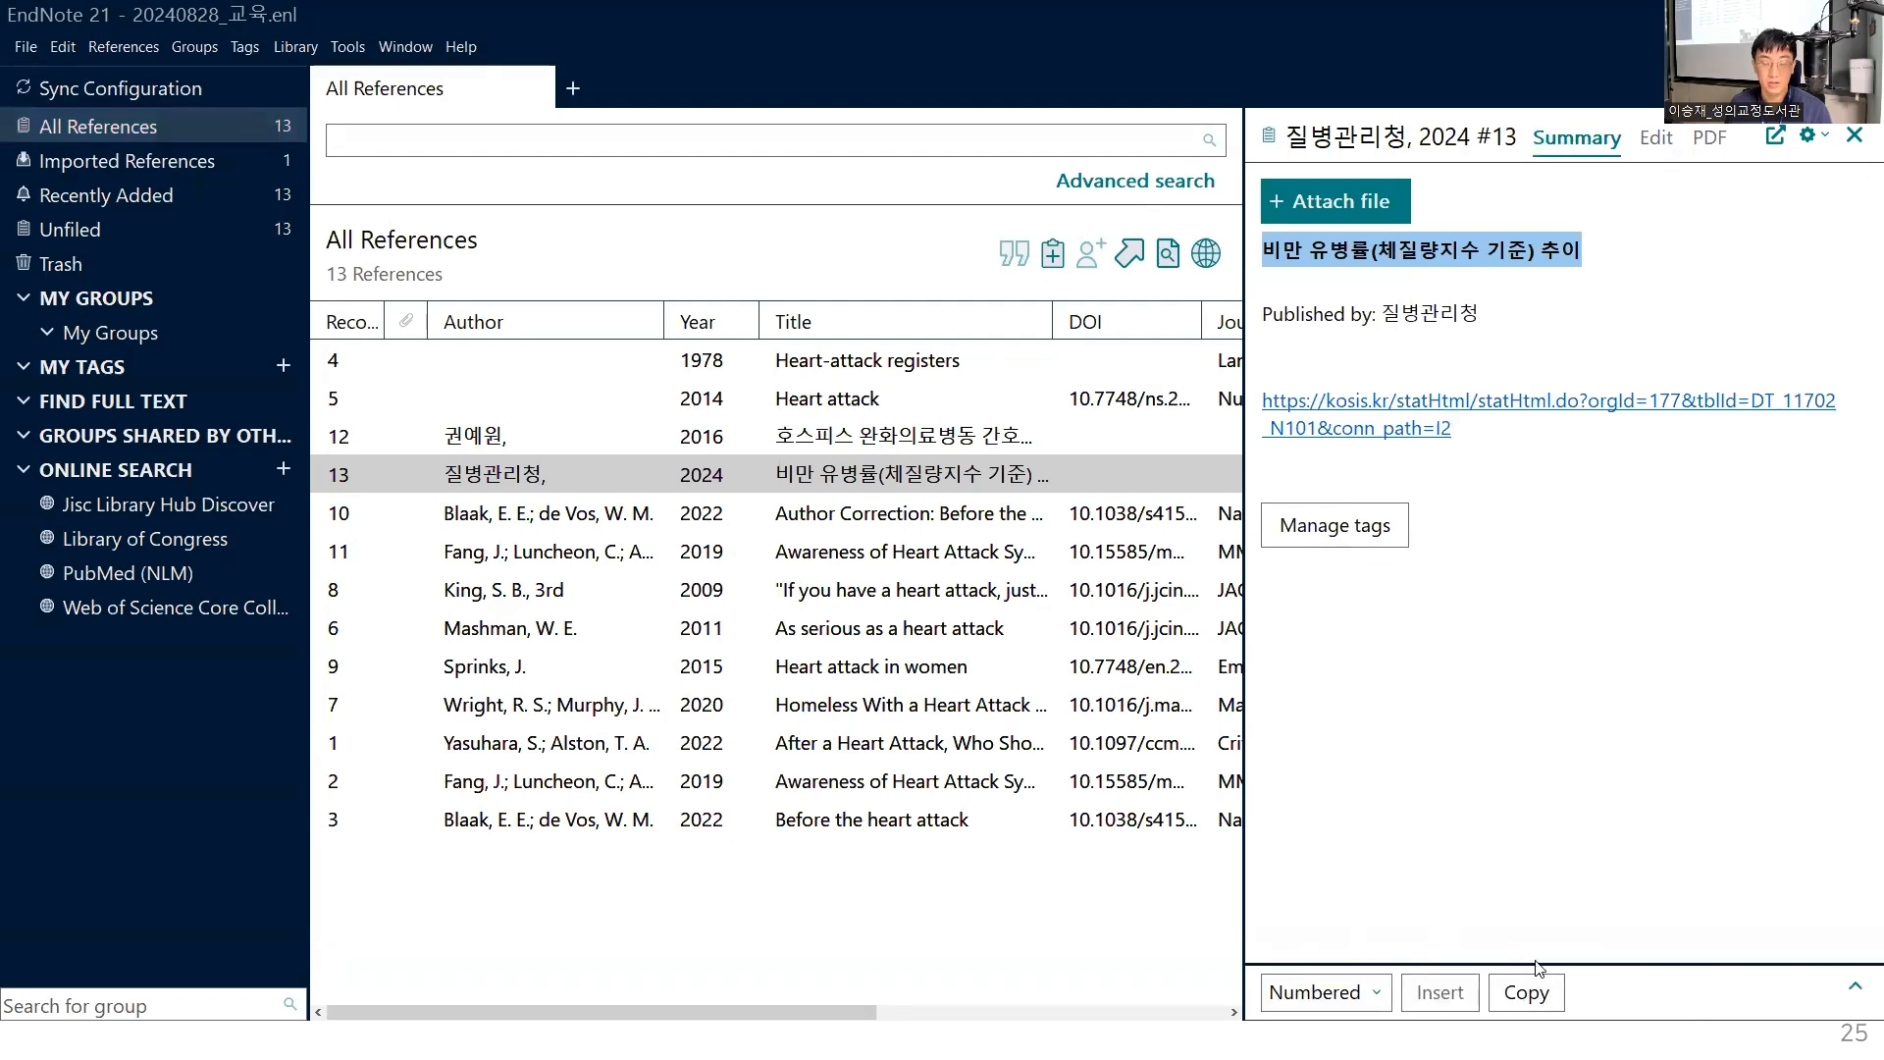
click(1854, 987)
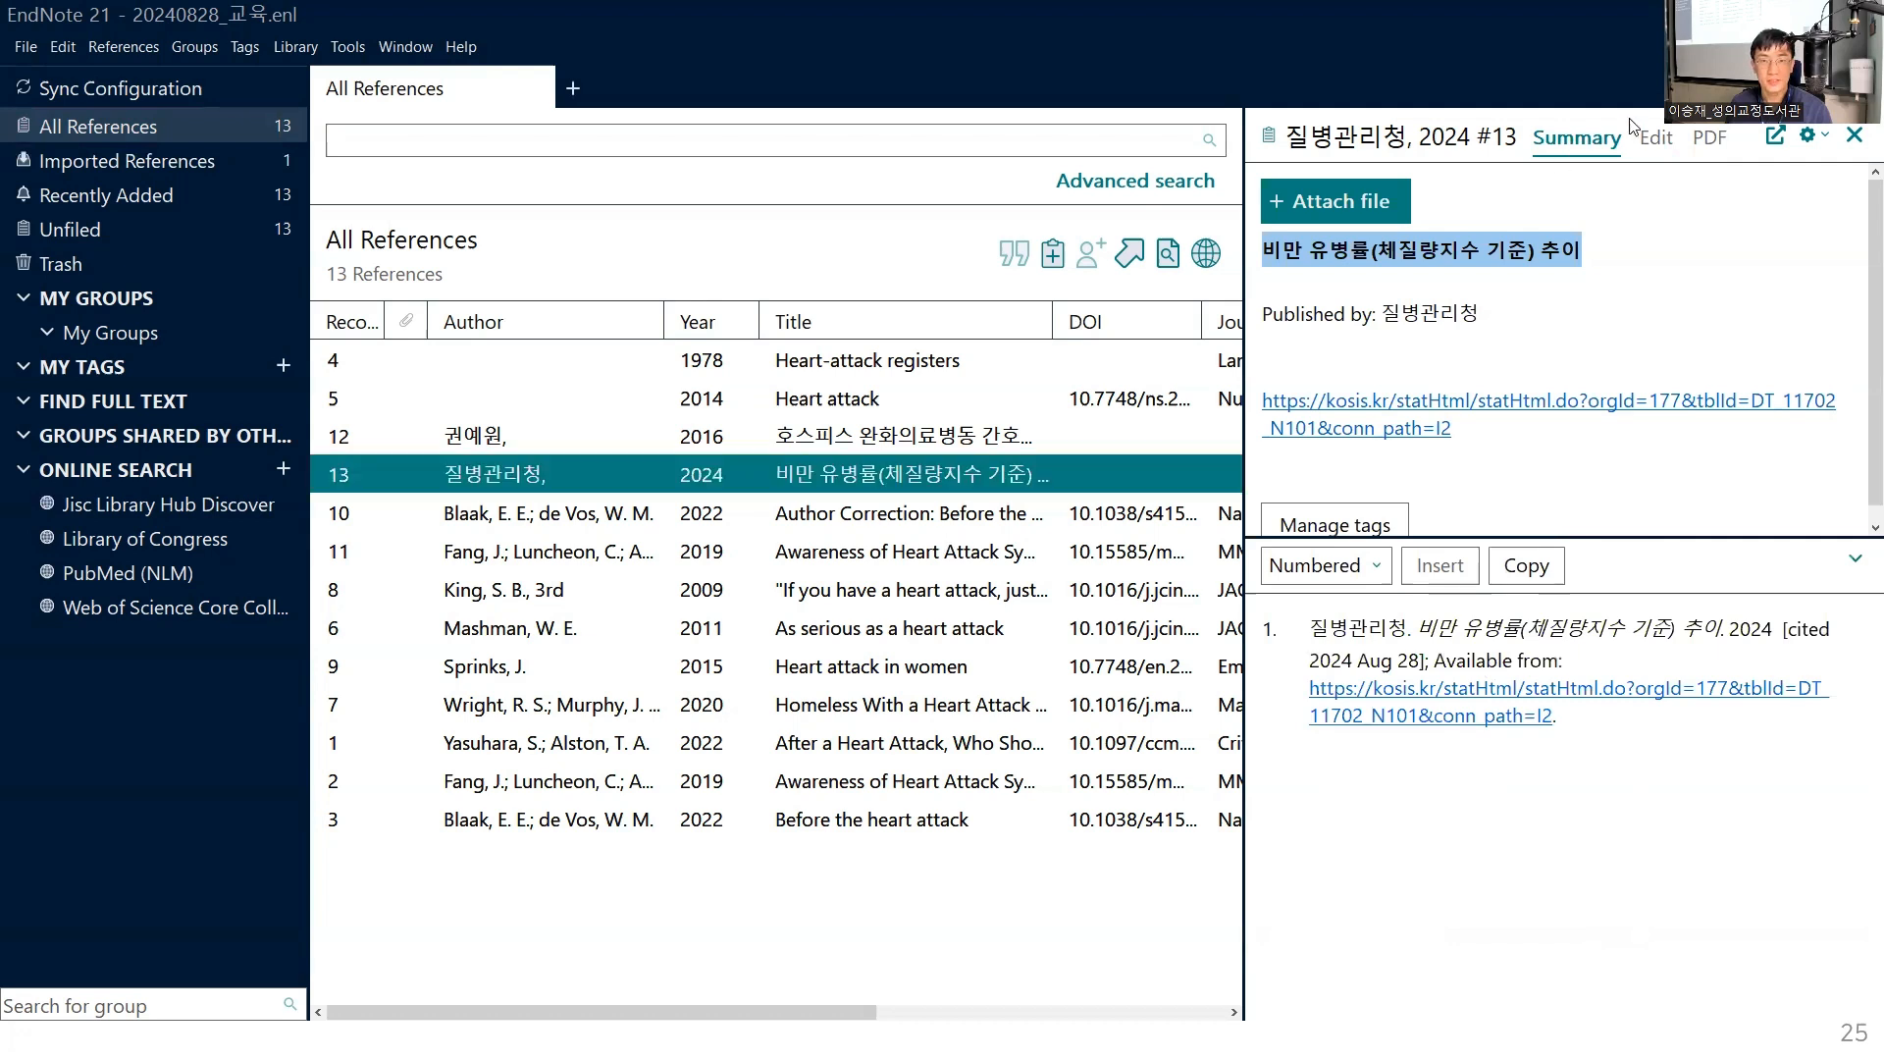
Compare the title, publisher and URL in the 질병관리청 reference summary with the full text of its Numbered citation preview
click(1266, 252)
drag(1265, 251, 1537, 448)
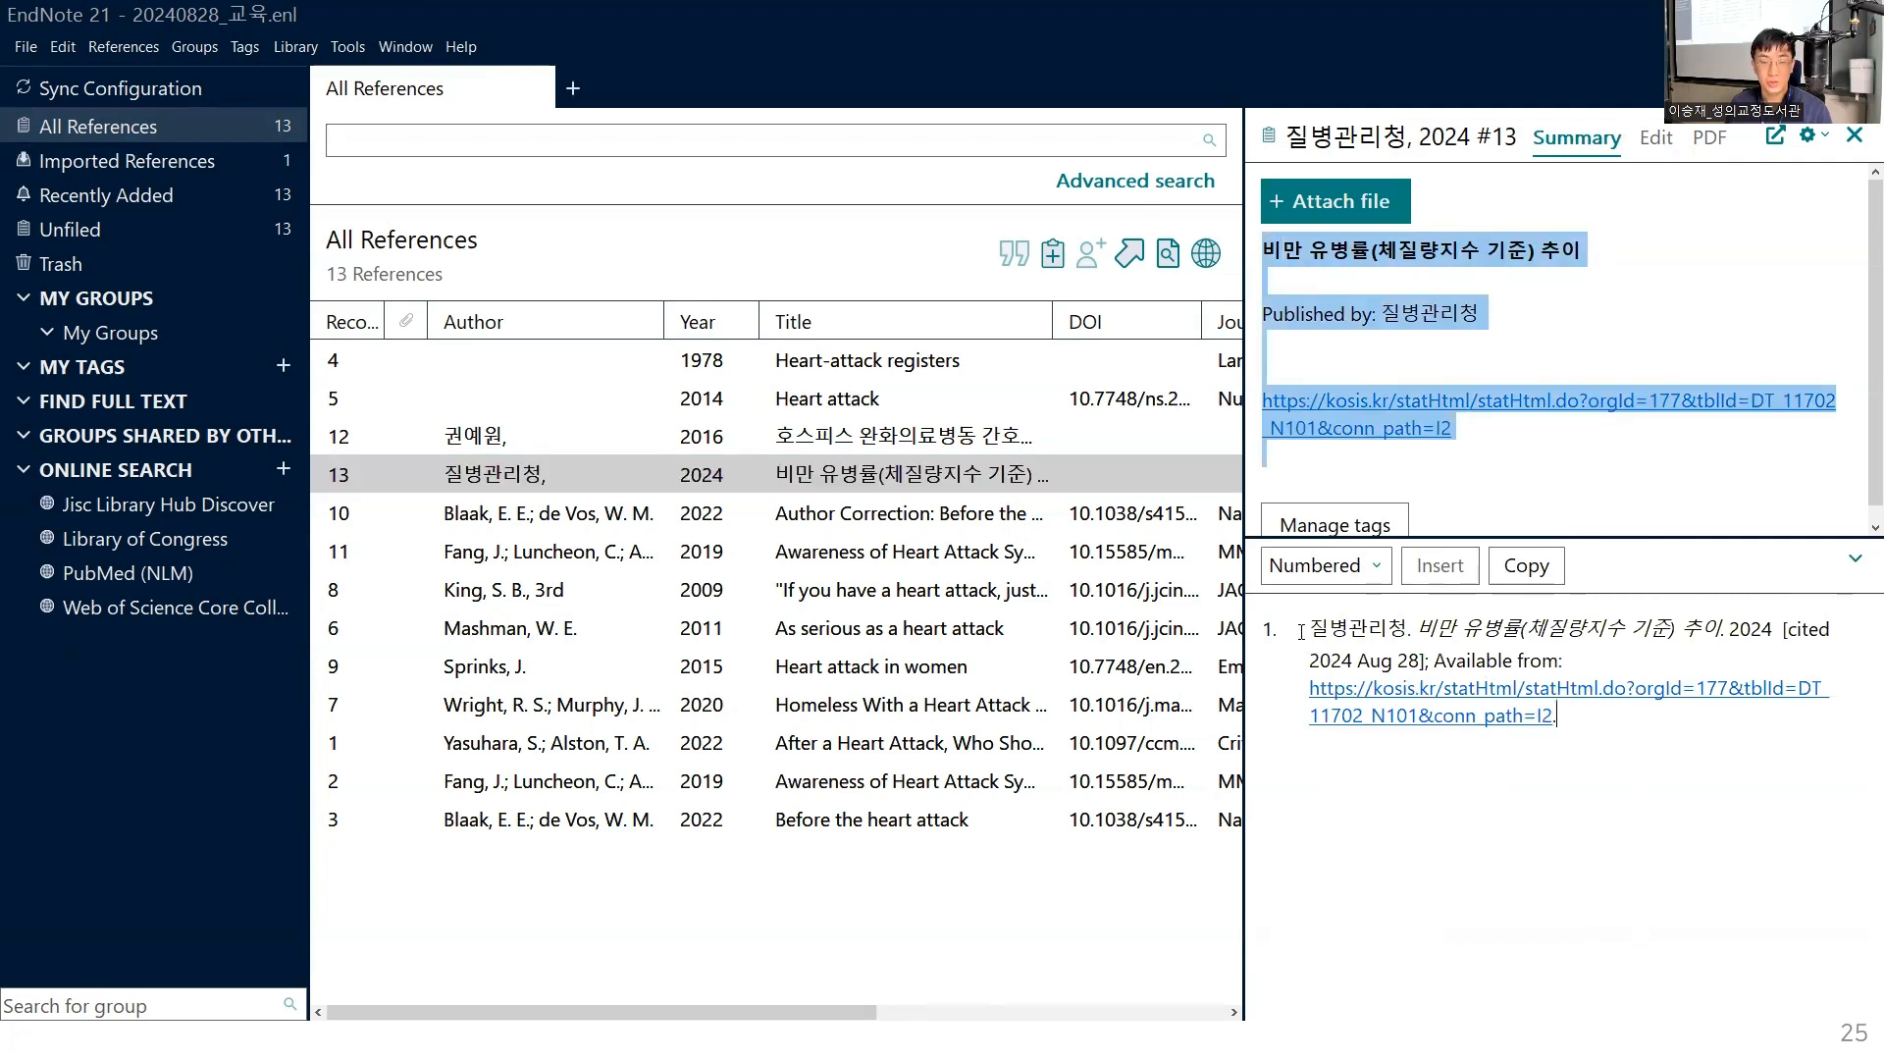
drag(1302, 632, 1599, 713)
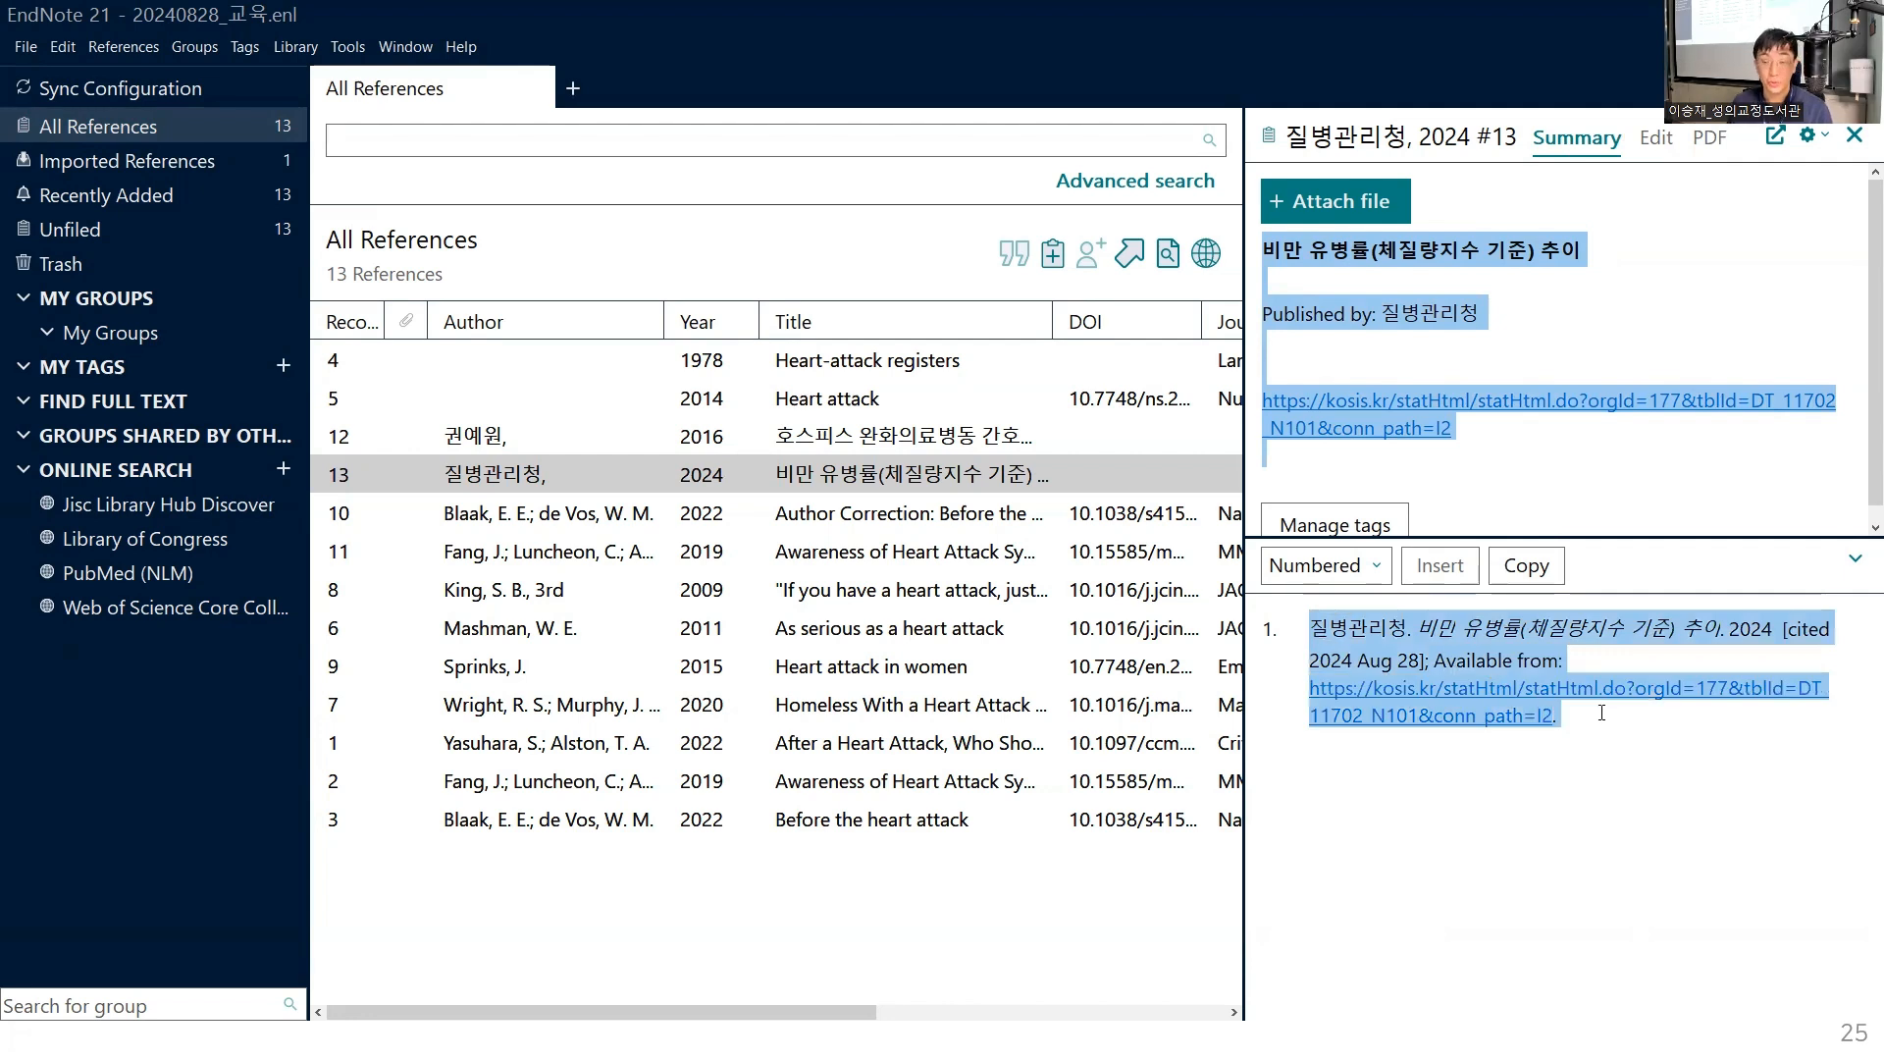
click(1390, 636)
drag(1315, 629, 1834, 629)
click(1456, 633)
drag(1311, 660, 1250, 629)
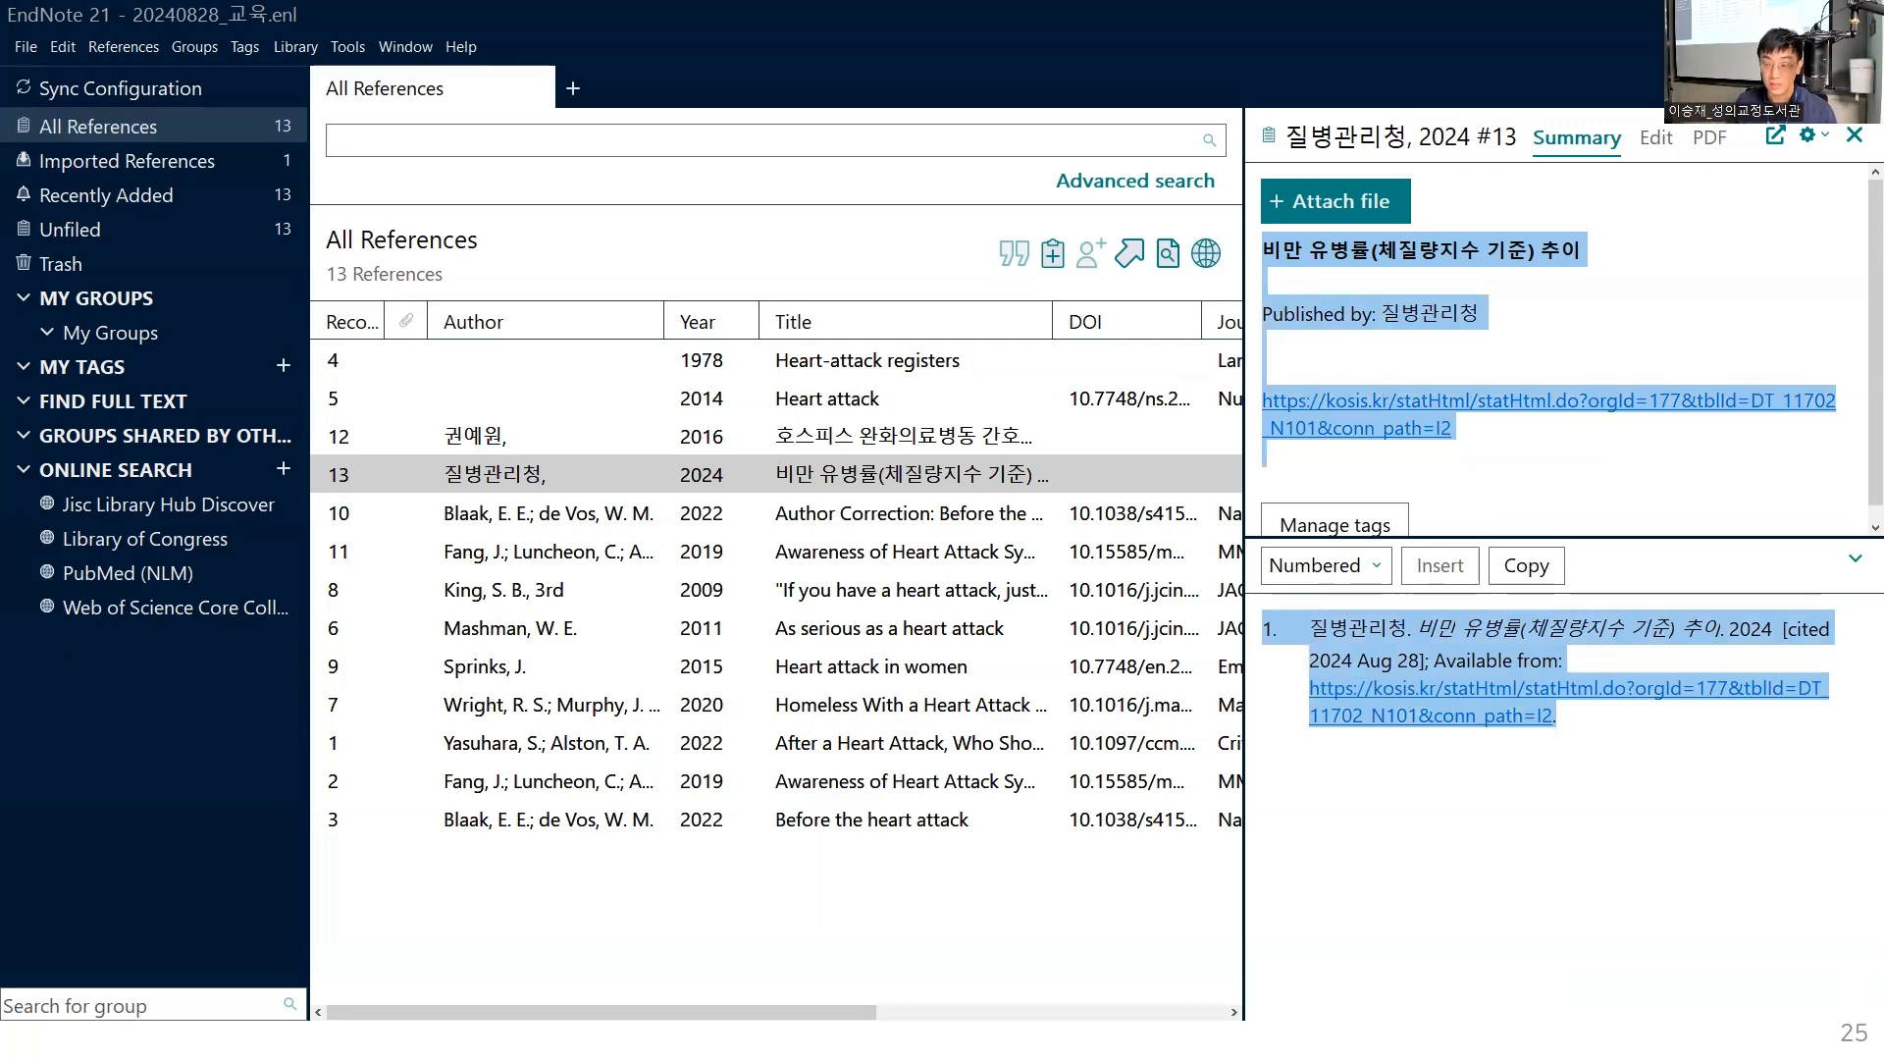
Switch to the presentation slides and advance from the direct-entry slide to the one on collecting results from Google 학술검색
key(alt+Tab)
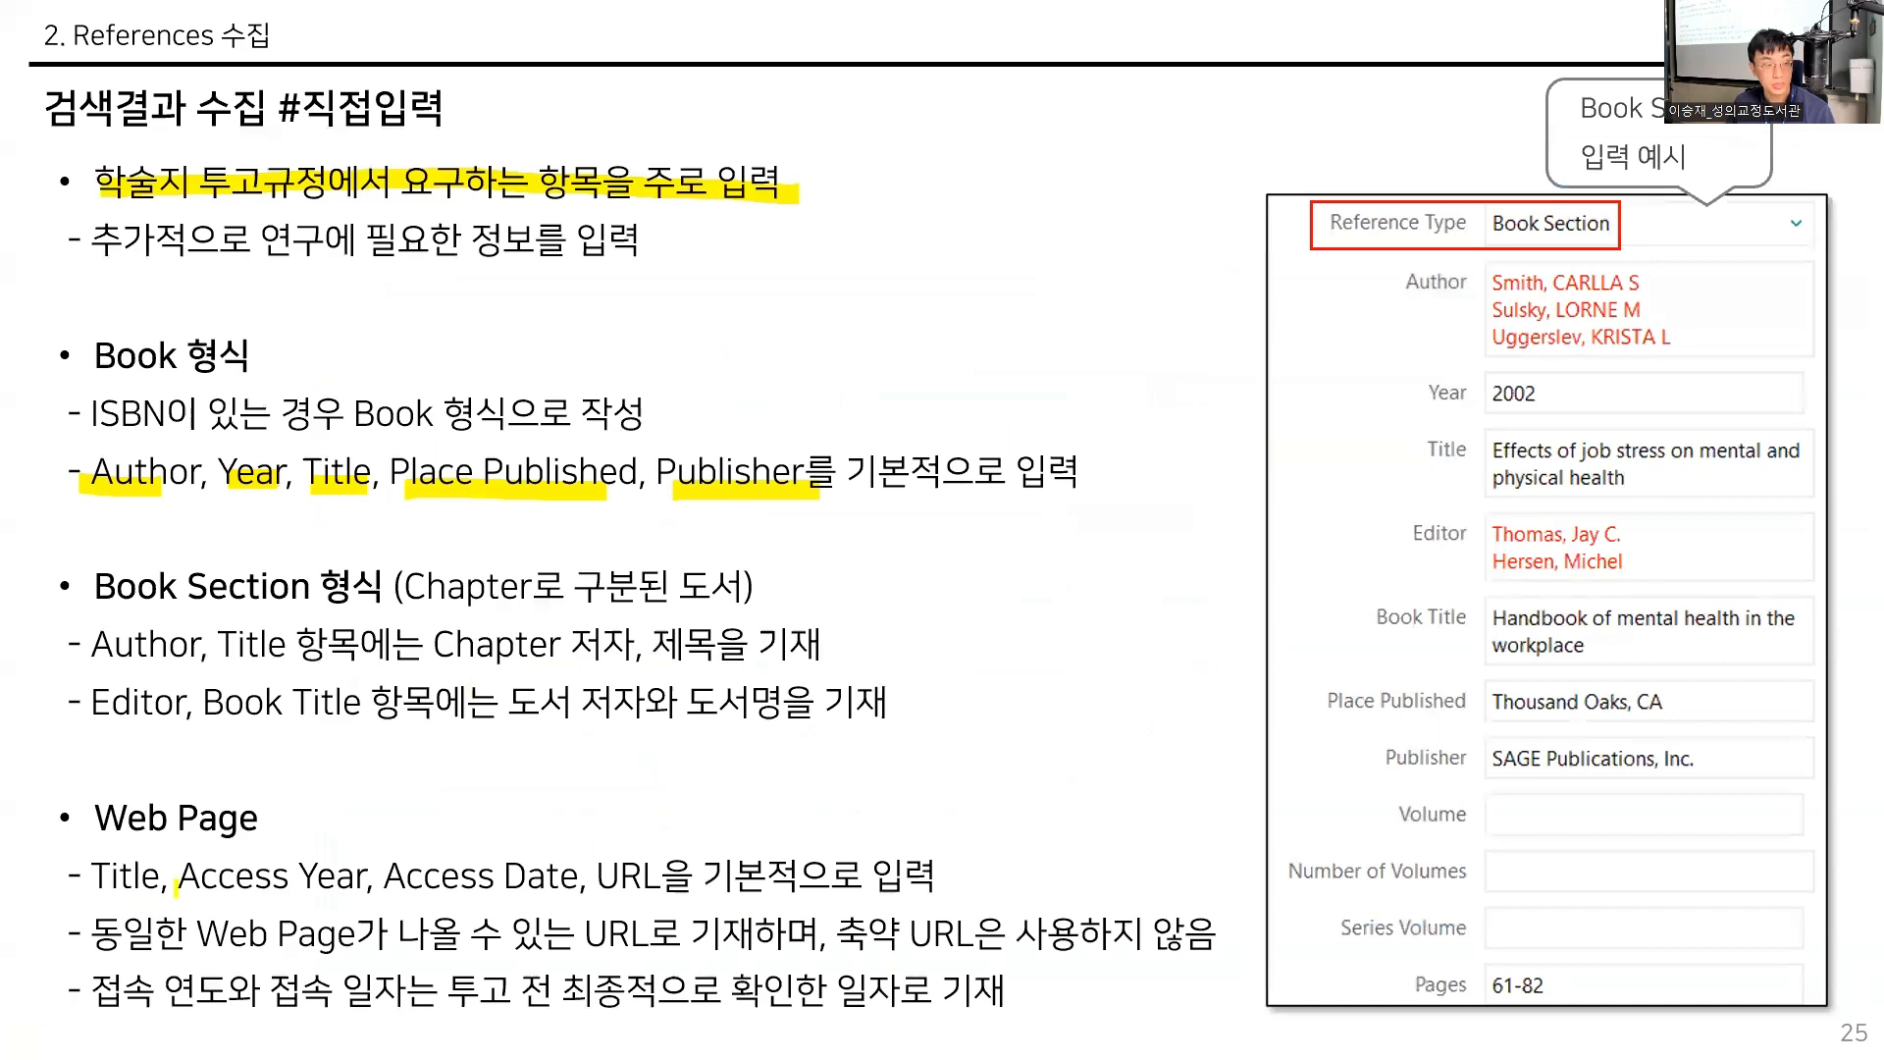
mouse_move(250, 852)
mouse_down()
mouse_move(162, 843)
mouse_move(312, 852)
mouse_up()
key(Right)
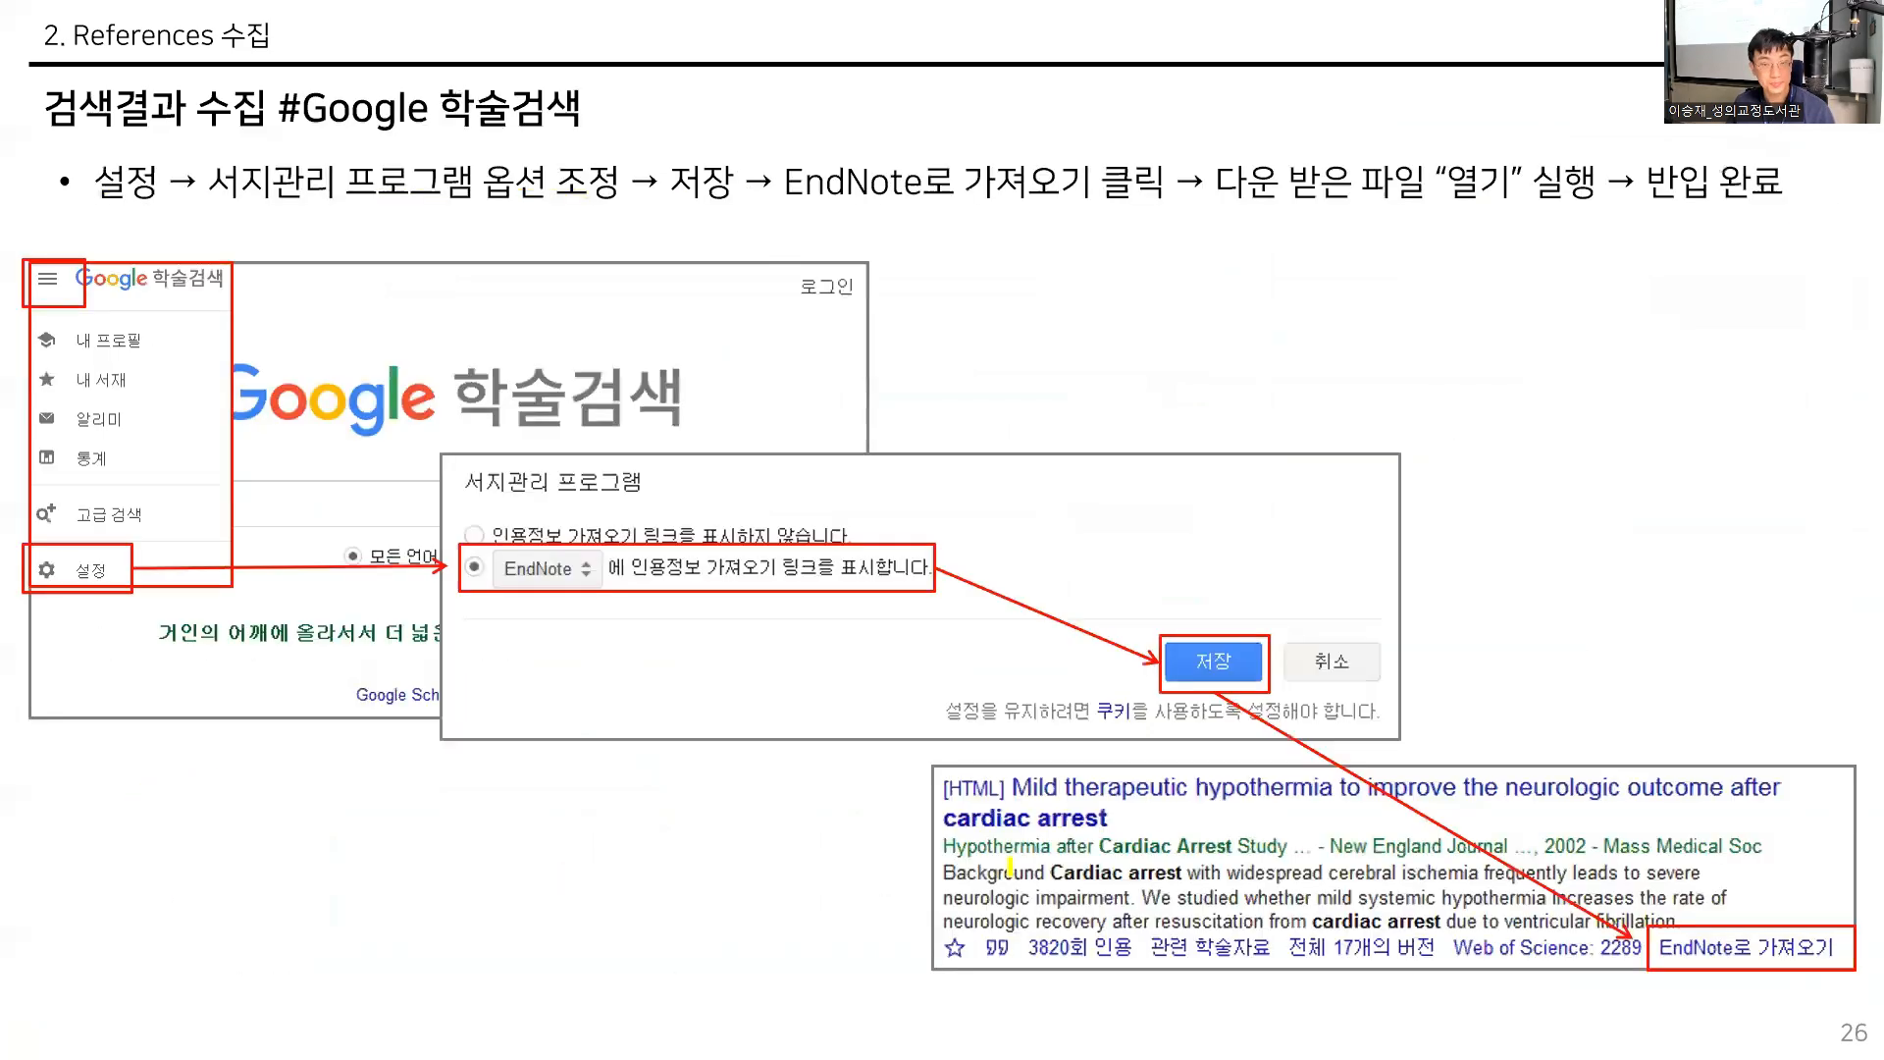